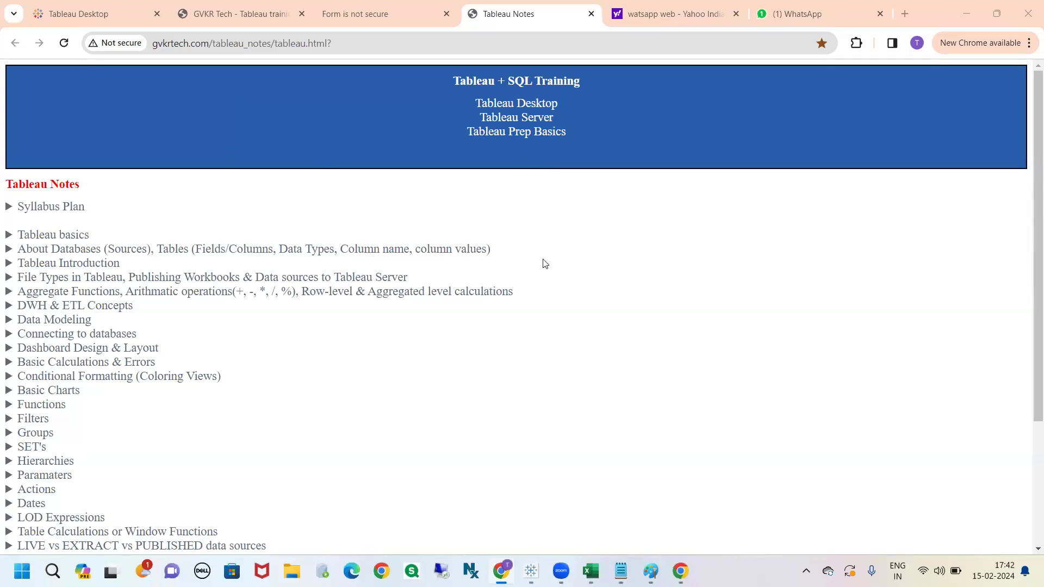
Expand the Syllabus Plan in the Tableau notes, including Class 3 and Class 4: Creating Tables in MySql db
{"action": "left_click", "coordinate": [34, 207]}
{"action": "scroll", "coordinate": [159, 288], "scroll_direction": "down", "scroll_amount": 1}
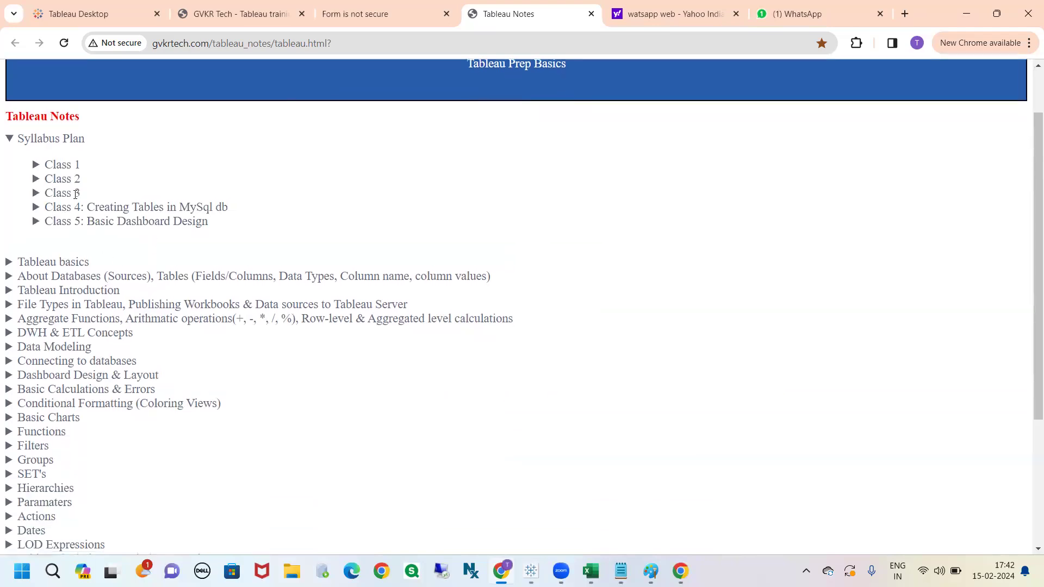
{"action": "left_click", "coordinate": [76, 194]}
{"action": "scroll", "coordinate": [178, 241], "scroll_direction": "down", "scroll_amount": 1}
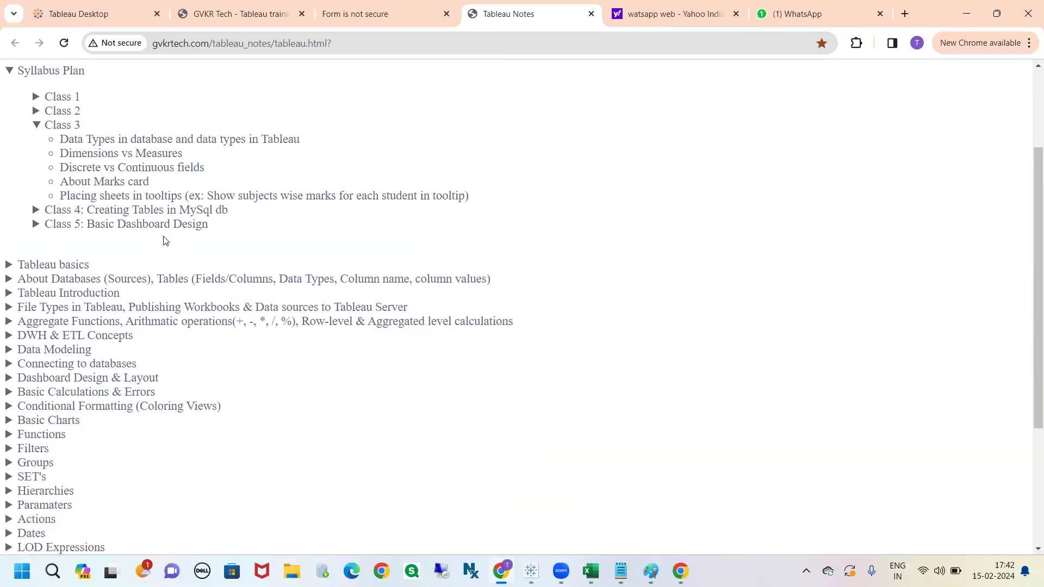
{"action": "left_click", "coordinate": [126, 211]}
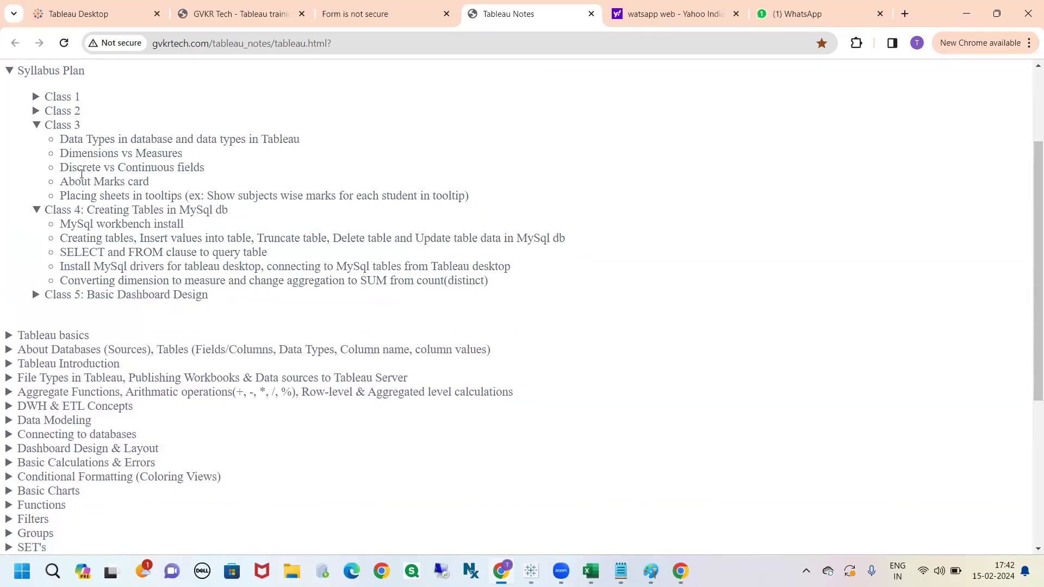
Review the Class 3 topics, highlighting About Marks card and Placing sheets in tooltips
{"action": "left_click_drag", "start_coordinate": [64, 181], "coordinate": [148, 181]}
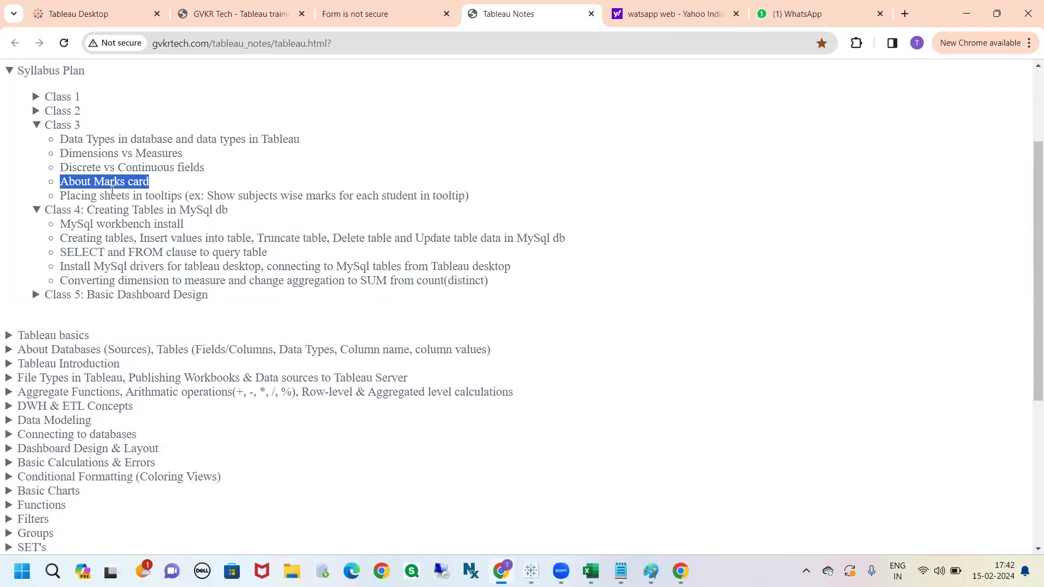
{"action": "scroll", "coordinate": [121, 257], "scroll_direction": "down", "scroll_amount": 2}
{"action": "scroll", "coordinate": [141, 183], "scroll_direction": "up", "scroll_amount": 2}
{"action": "left_click_drag", "start_coordinate": [144, 183], "coordinate": [249, 196]}
{"action": "left_click", "coordinate": [66, 194]}
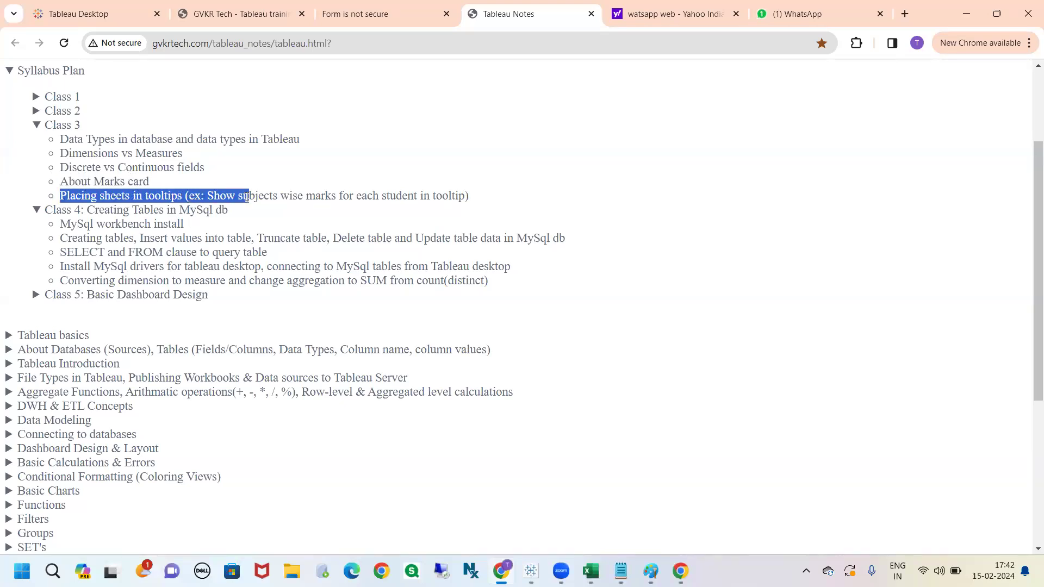
{"action": "left_click", "coordinate": [179, 240]}
{"action": "scroll", "coordinate": [154, 321], "scroll_direction": "down", "scroll_amount": 3}
{"action": "scroll", "coordinate": [154, 326], "scroll_direction": "up", "scroll_amount": 5}
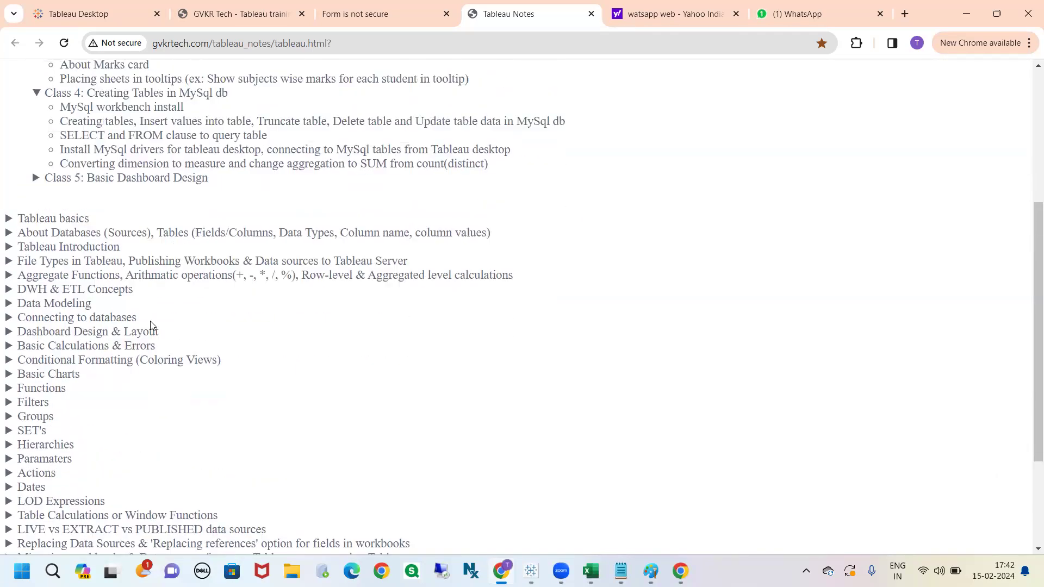
{"action": "scroll", "coordinate": [164, 350], "scroll_direction": "down", "scroll_amount": 2}
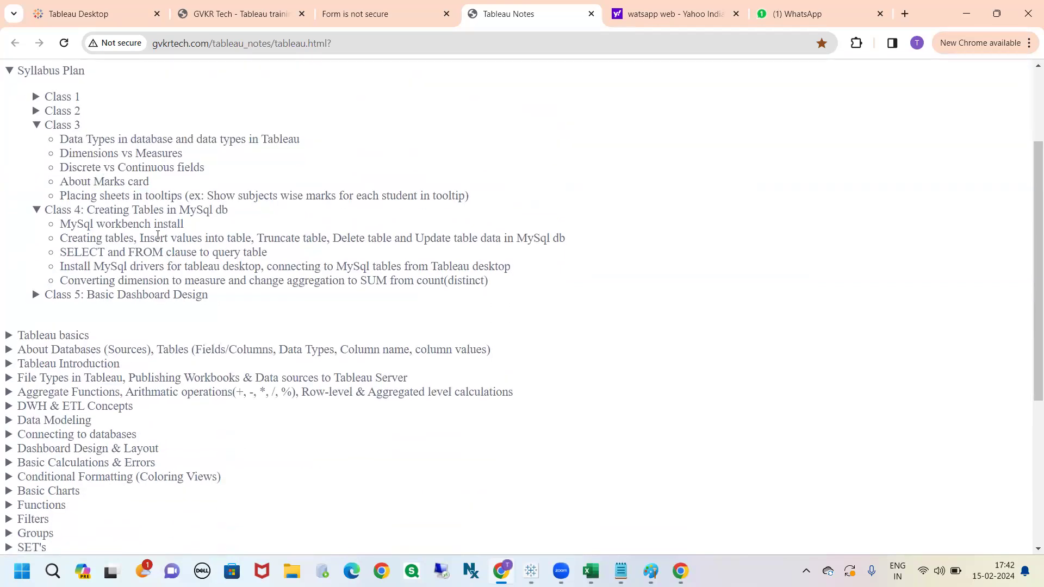
Expand Tableau Introduction and highlight the Count, Measure Names, Measure Values fields topic, leaving that topic collapsed
{"action": "scroll", "coordinate": [157, 235], "scroll_direction": "down", "scroll_amount": 3}
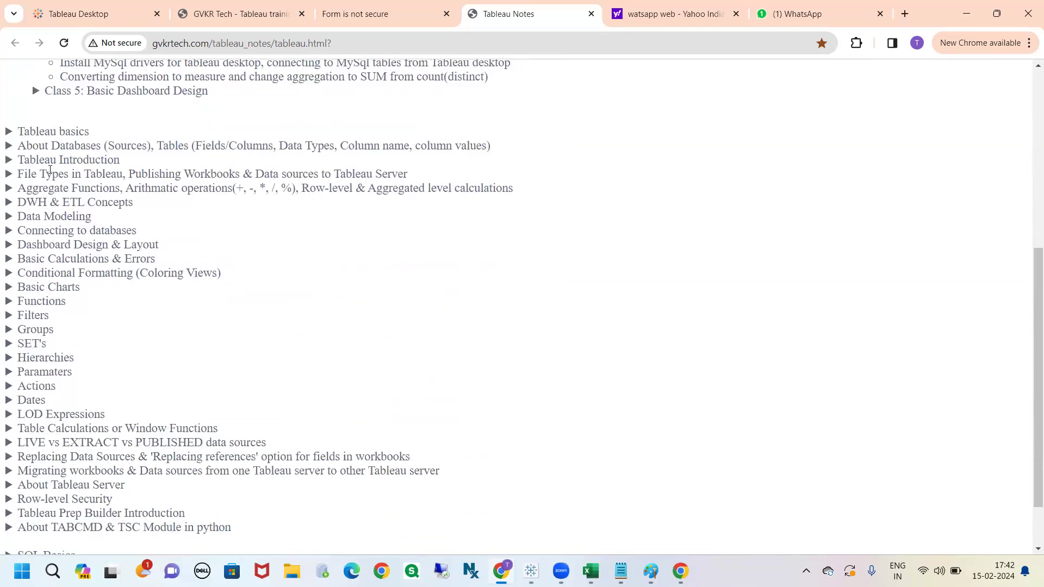
{"action": "left_click", "coordinate": [46, 161]}
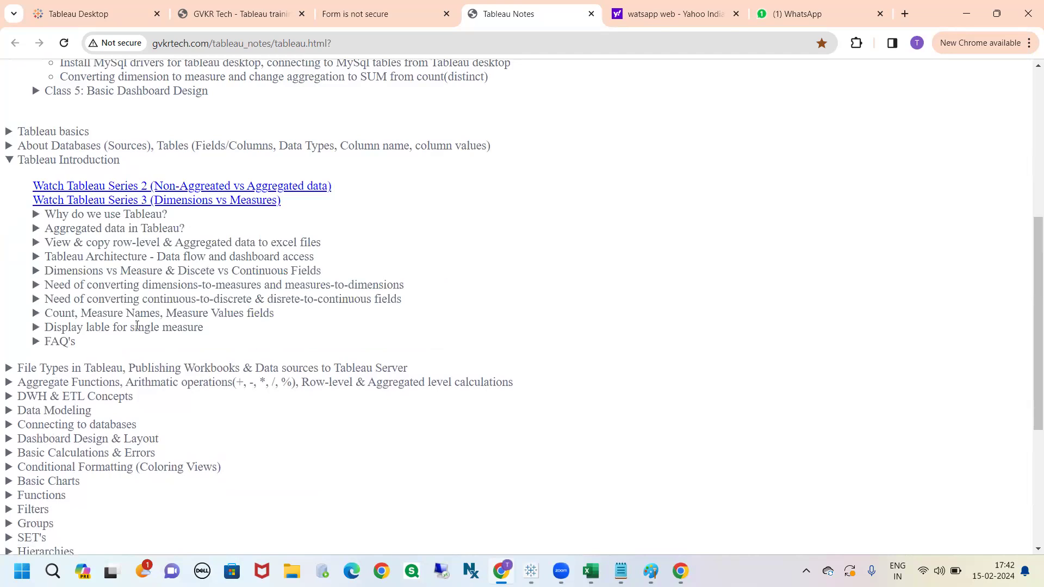
{"action": "left_click_drag", "start_coordinate": [48, 314], "coordinate": [302, 315]}
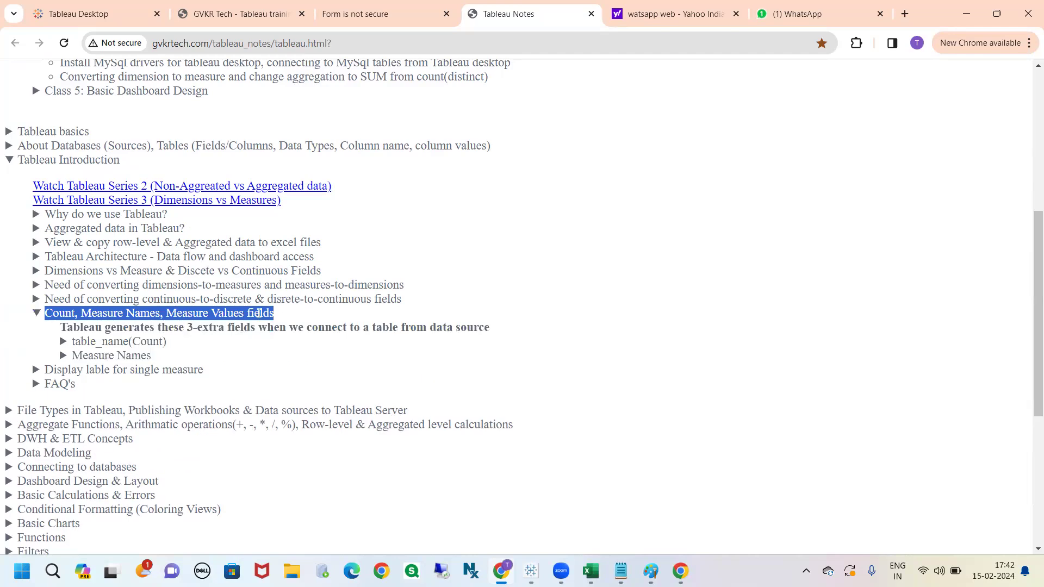
{"action": "left_click", "coordinate": [259, 313]}
Switch to the Tableau workbook and inspect the generated Measure Names, Measure Values and Count fields of b30_sample_student_data (gvkr)
{"action": "left_click", "coordinate": [534, 570]}
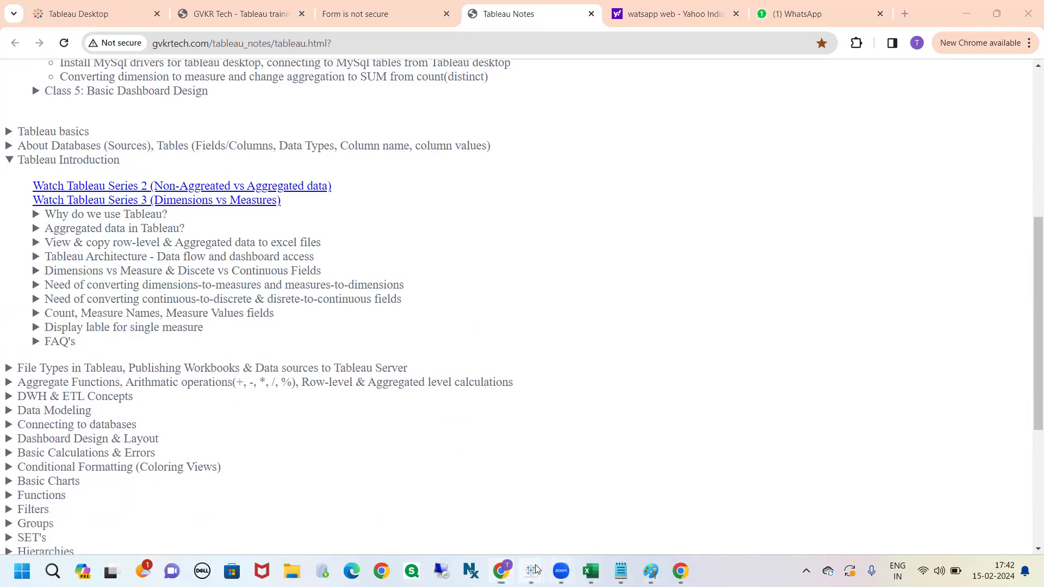
{"action": "left_click", "coordinate": [482, 506]}
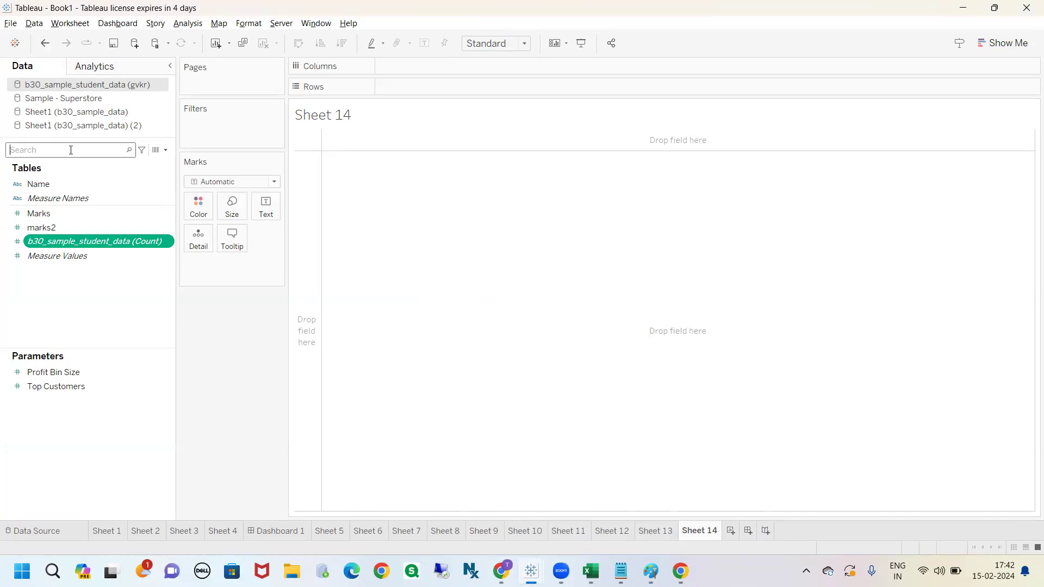
{"action": "left_click", "coordinate": [69, 198]}
{"action": "left_click", "coordinate": [76, 256]}
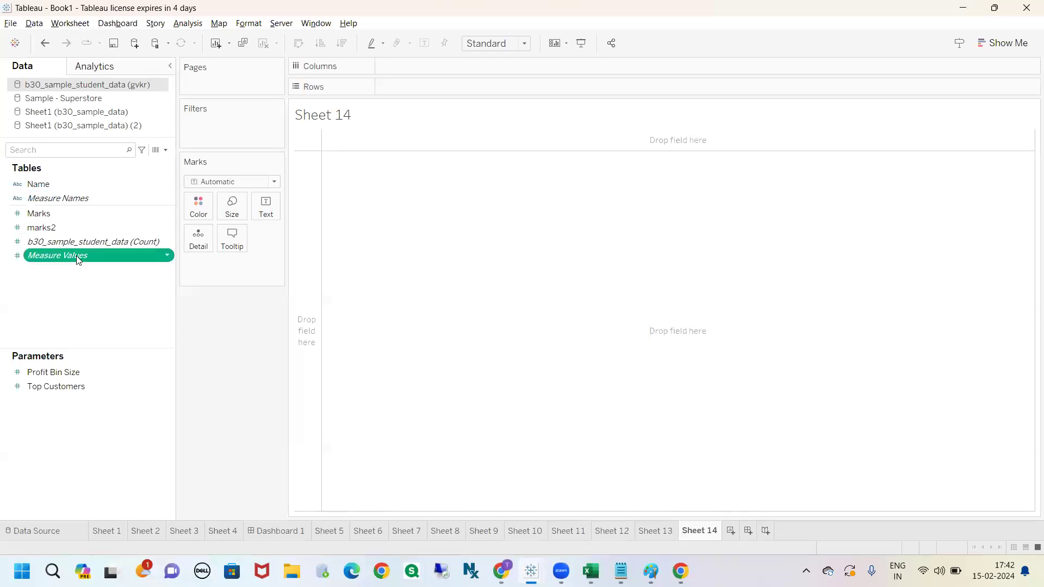
{"action": "left_click", "coordinate": [139, 246]}
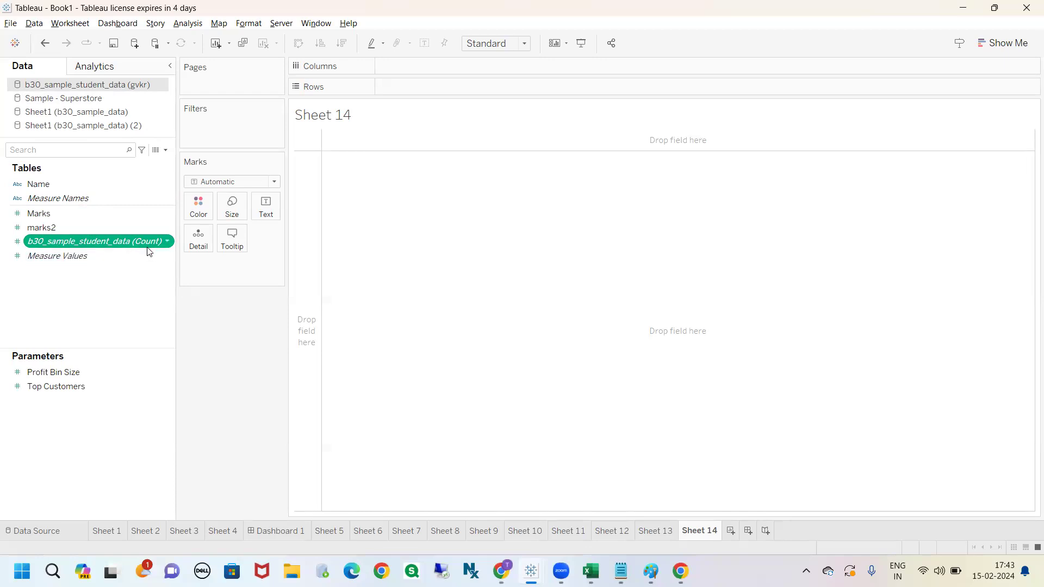
{"action": "left_click", "coordinate": [93, 197]}
{"action": "left_click", "coordinate": [81, 256]}
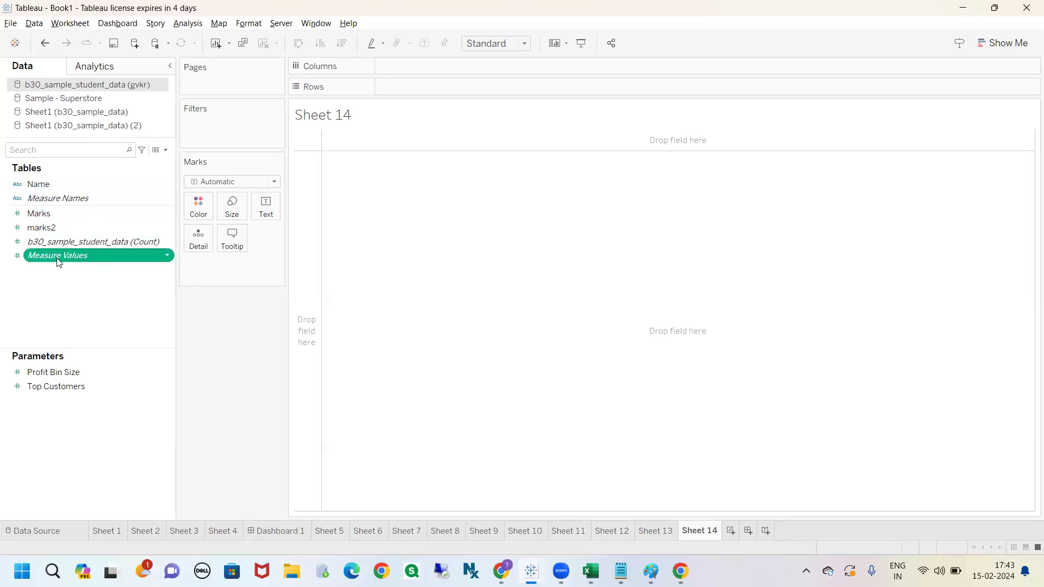
{"action": "left_click", "coordinate": [76, 197]}
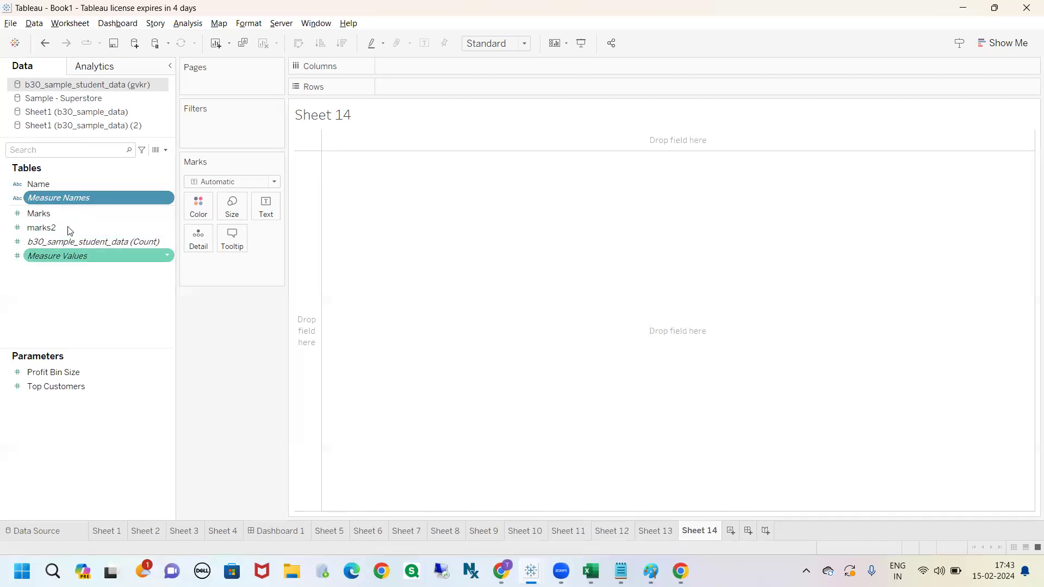
Show the Sample - Superstore data source's fields and collapse its Orders, People and Returns tables
{"action": "left_click", "coordinate": [63, 99]}
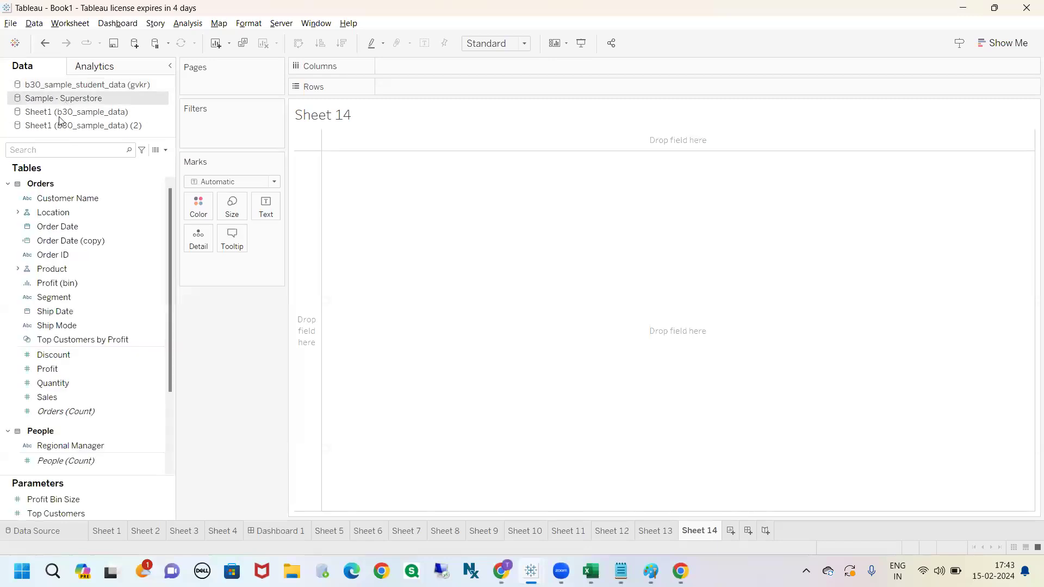
{"action": "left_click", "coordinate": [8, 184]}
{"action": "left_click", "coordinate": [8, 202]}
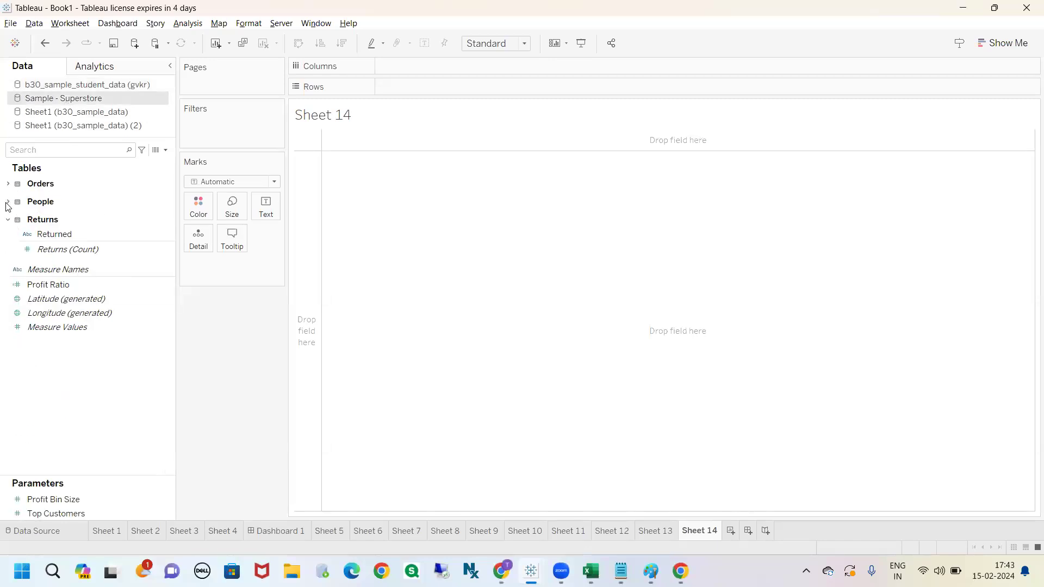
{"action": "left_click", "coordinate": [8, 219]}
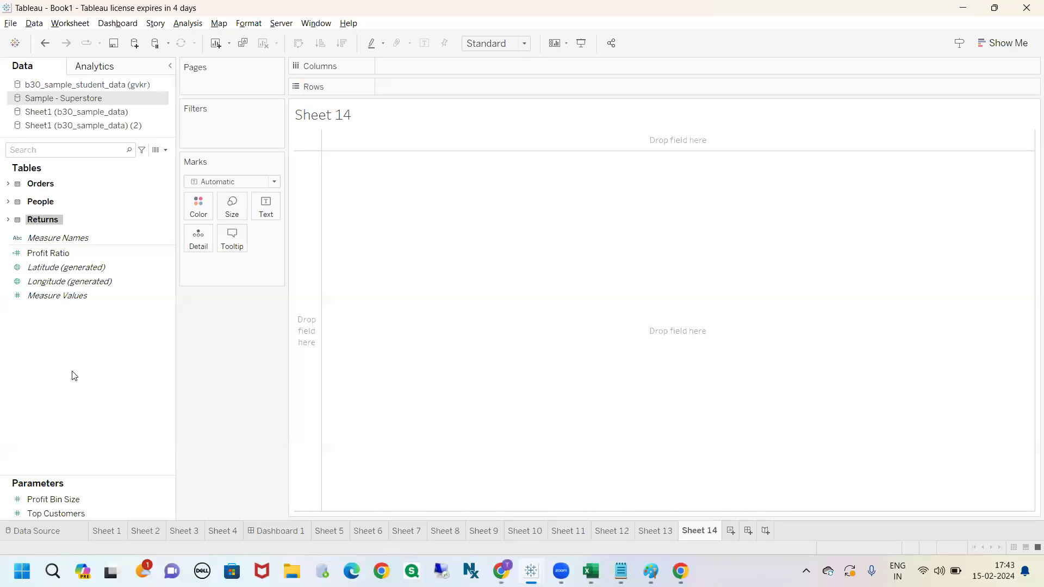
Open the Sample - Superstore data source page and examine how the Orders, People and Returns tables are related
{"action": "left_click", "coordinate": [71, 499]}
{"action": "key", "text": "ctrl+2"}
{"action": "mouse_move", "coordinate": [23, 509]}
{"action": "left_mouse_down"}
{"action": "mouse_move", "coordinate": [72, 534]}
{"action": "mouse_move", "coordinate": [5, 498]}
{"action": "left_mouse_up"}
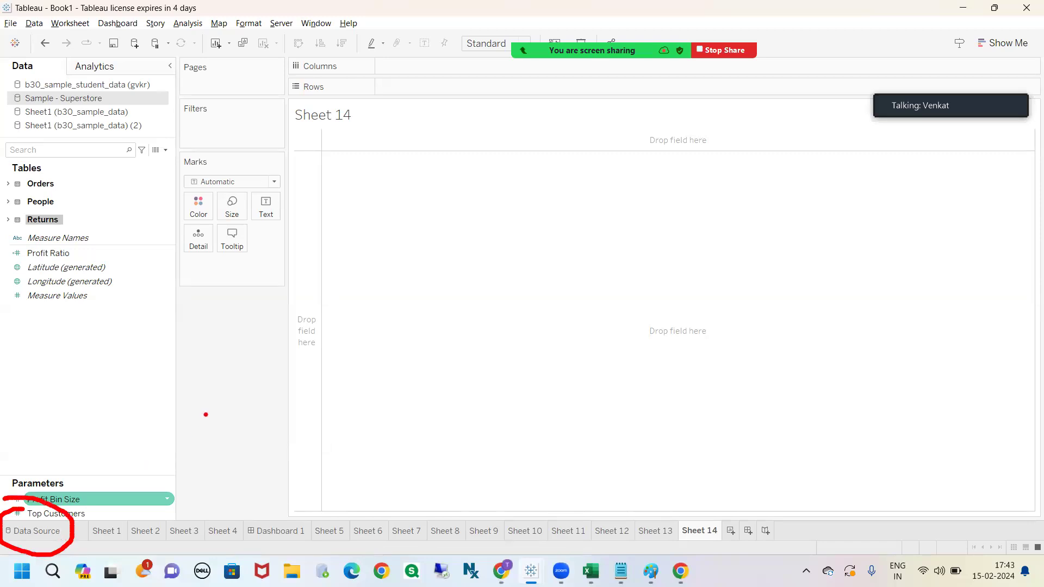
{"action": "key", "text": "Escape"}
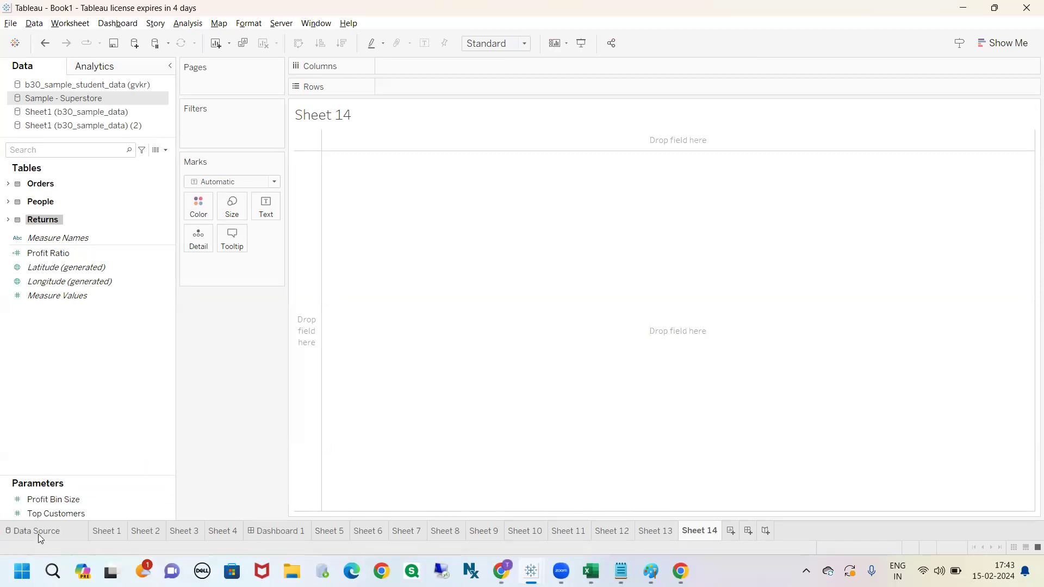
{"action": "left_click", "coordinate": [38, 531]}
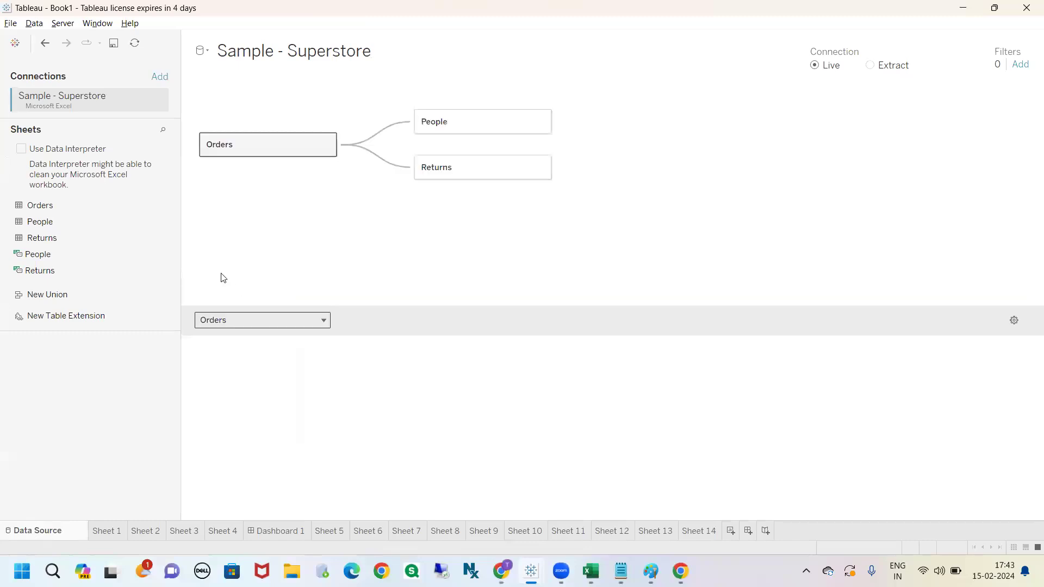
{"action": "left_click_drag", "start_coordinate": [226, 138], "coordinate": [277, 113]}
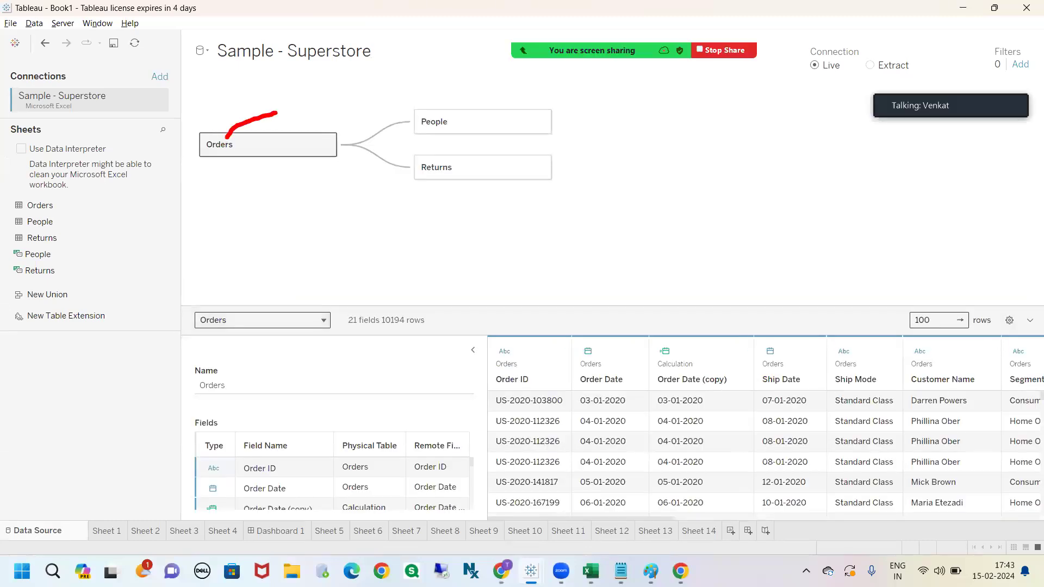
{"action": "left_click_drag", "start_coordinate": [453, 125], "coordinate": [526, 111]}
{"action": "left_click_drag", "start_coordinate": [461, 176], "coordinate": [547, 158]}
{"action": "mouse_move", "coordinate": [498, 126]}
{"action": "left_mouse_down"}
{"action": "mouse_move", "coordinate": [262, 95]}
{"action": "mouse_move", "coordinate": [192, 158]}
{"action": "mouse_move", "coordinate": [384, 256]}
{"action": "mouse_move", "coordinate": [550, 166]}
{"action": "mouse_move", "coordinate": [448, 121]}
{"action": "left_mouse_up"}
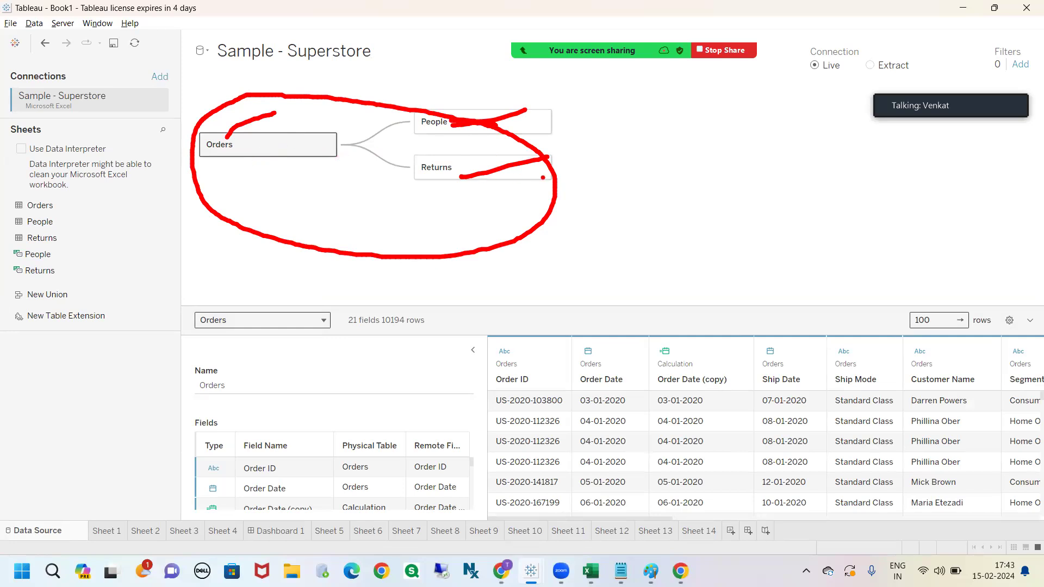
{"action": "key", "text": "Escape"}
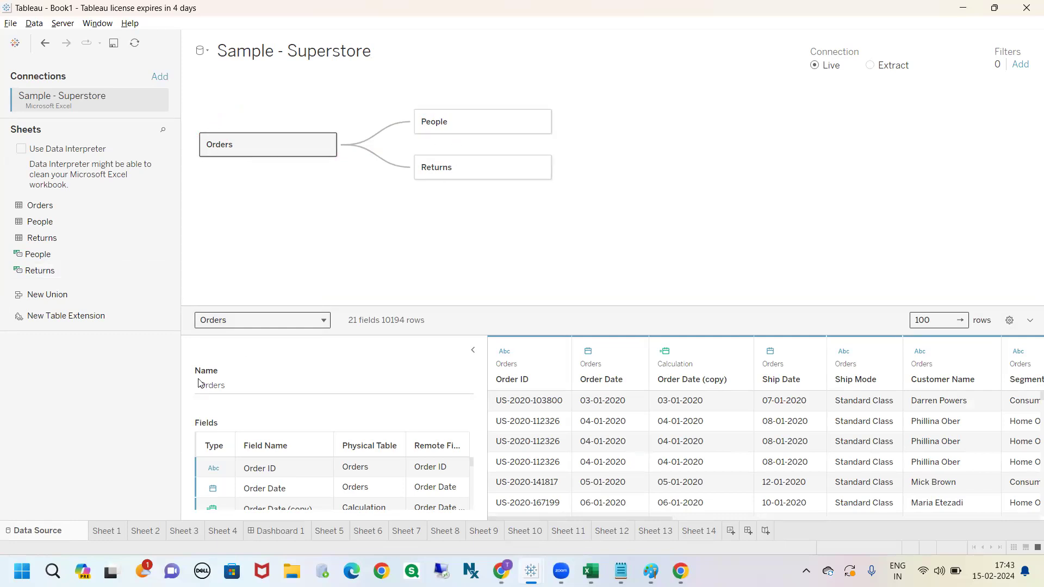
Return to Sheet 14 and inspect the generated Measure Names and Measure Values fields of Sample - Superstore
{"action": "left_click", "coordinate": [697, 533]}
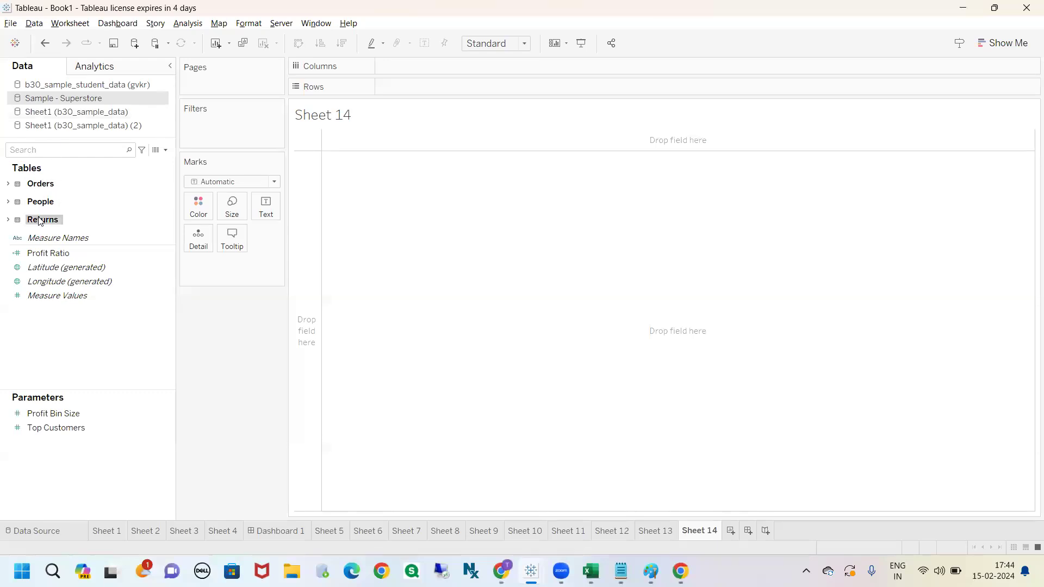
{"action": "left_click", "coordinate": [57, 237]}
{"action": "left_click", "coordinate": [60, 295], "text": "ctrl"}
{"action": "left_click", "coordinate": [61, 296]}
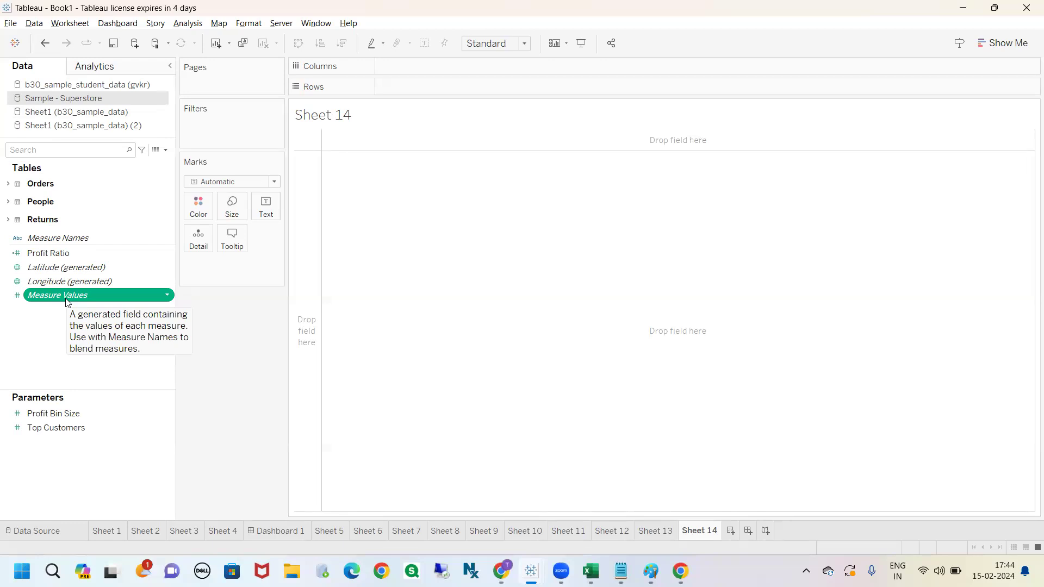
{"action": "left_click", "coordinate": [56, 237], "text": "ctrl"}
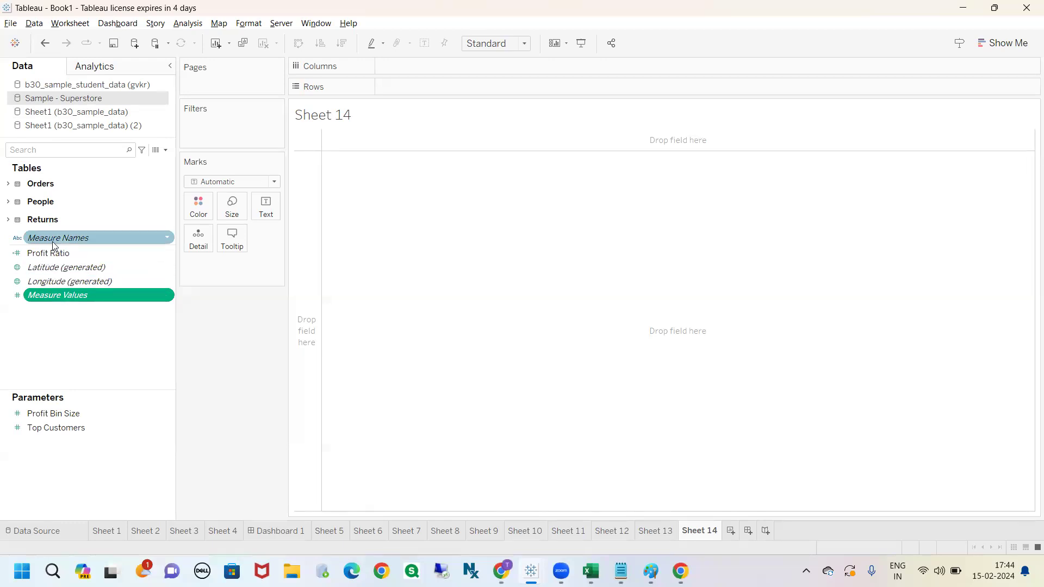
{"action": "left_click", "coordinate": [58, 291]}
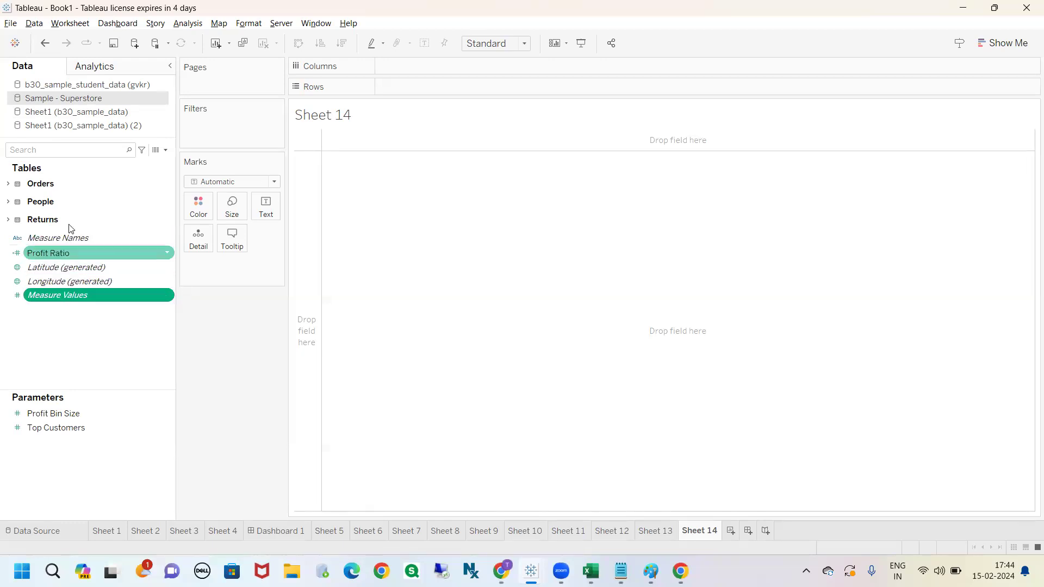
Search the Superstore fields for "count" and inspect Orders (Count), People (Count) and Returns (Count)
{"action": "left_click", "coordinate": [72, 150]}
{"action": "type", "text": "count"}
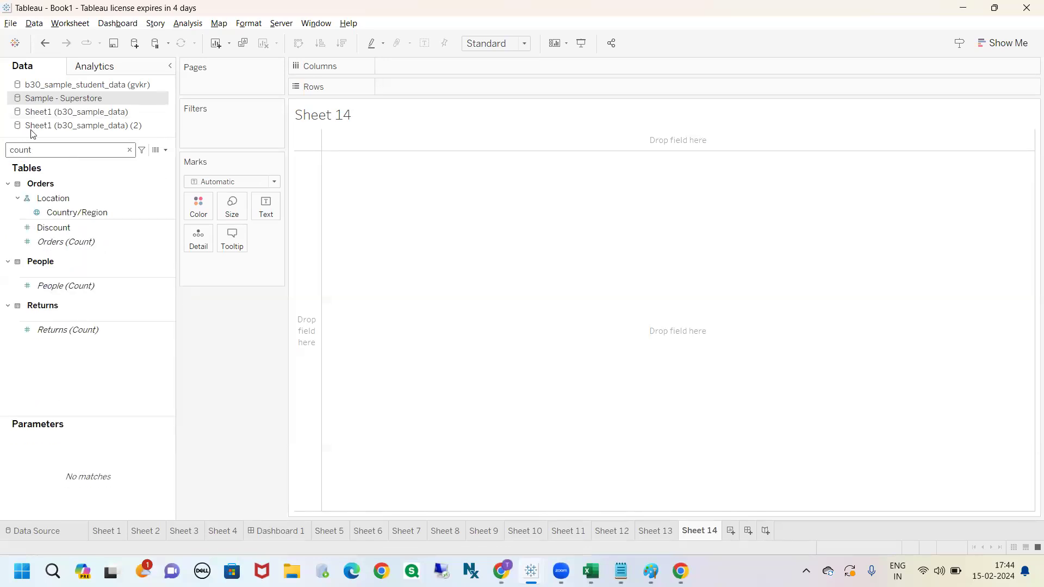
{"action": "left_click", "coordinate": [70, 217]}
{"action": "left_click", "coordinate": [61, 241]}
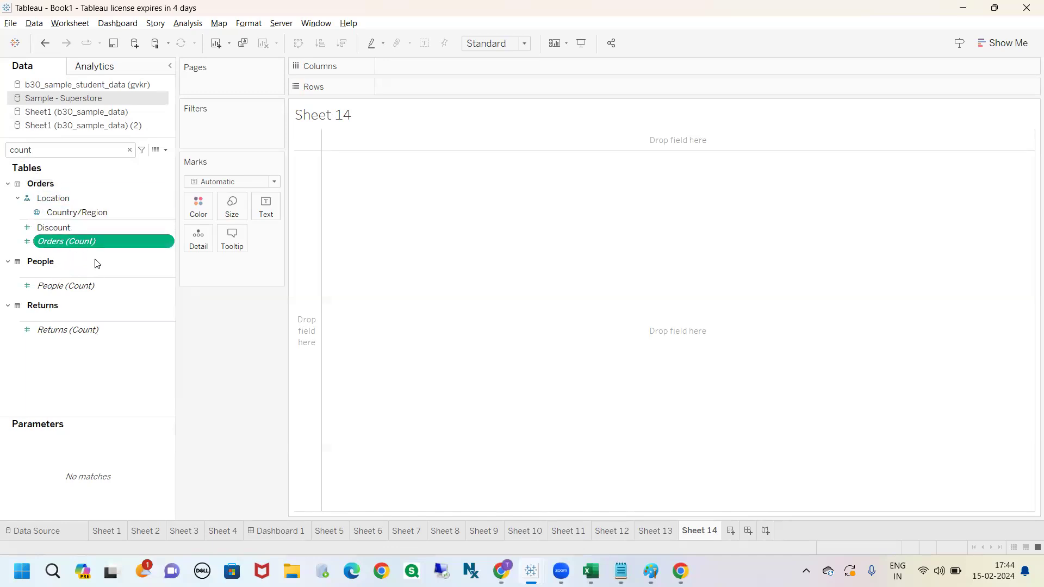
{"action": "left_click", "coordinate": [53, 287]}
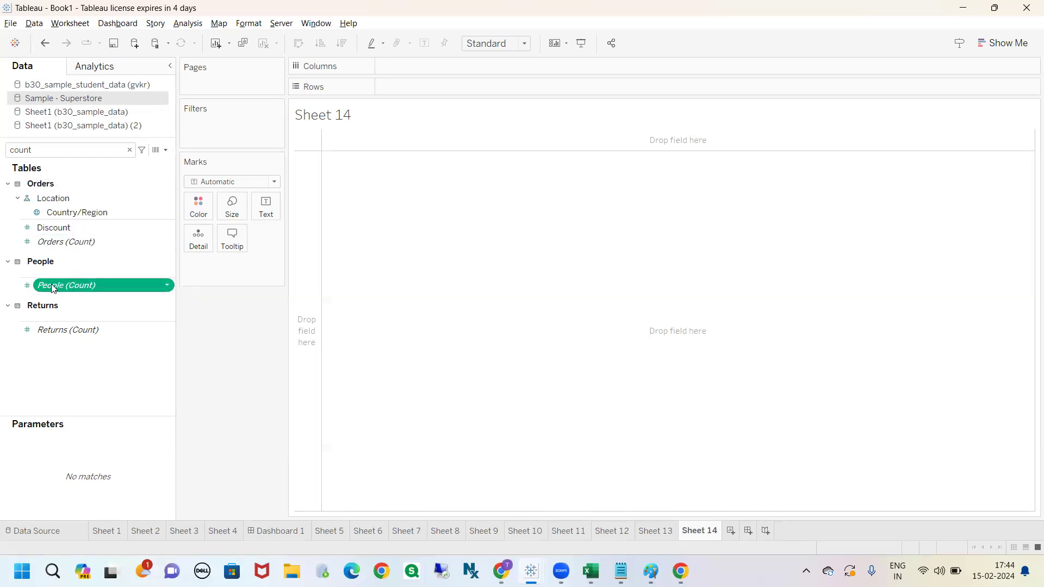
{"action": "left_click", "coordinate": [55, 333]}
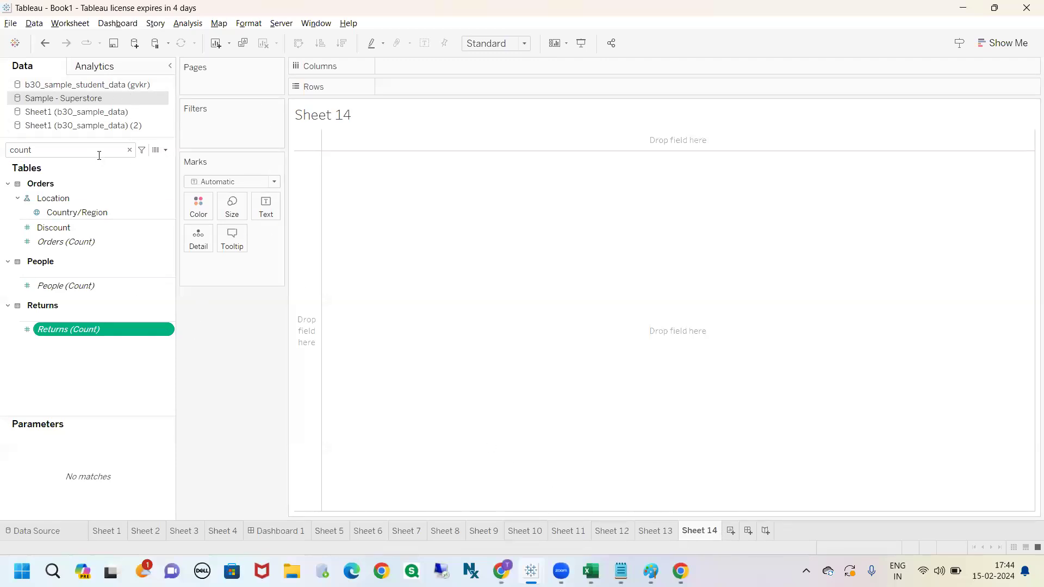
Clear the field search and display the fields of the b30_sample_student_data (gvkr) data source
{"action": "left_click", "coordinate": [129, 150]}
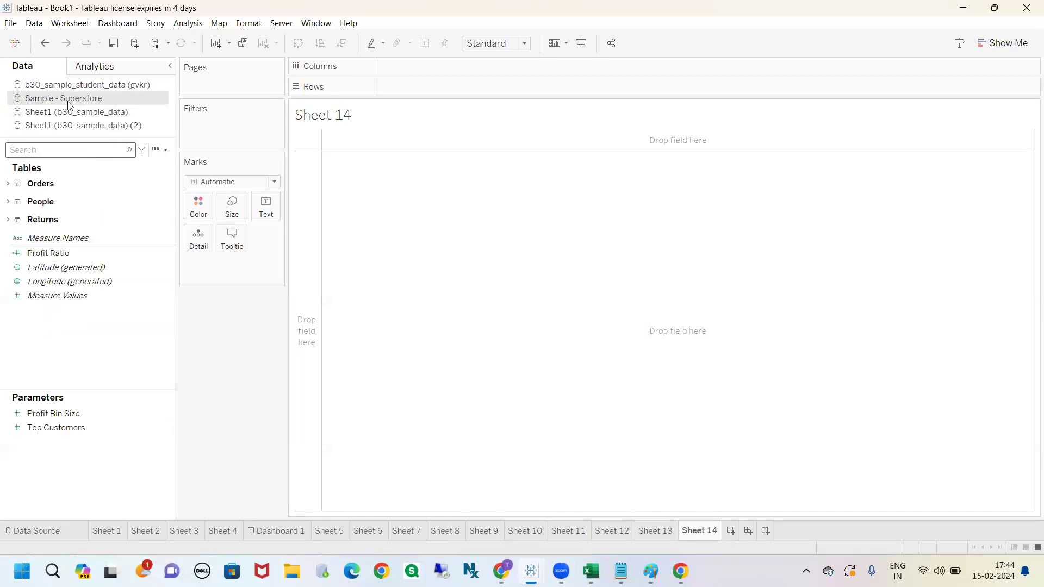
{"action": "left_click", "coordinate": [87, 86]}
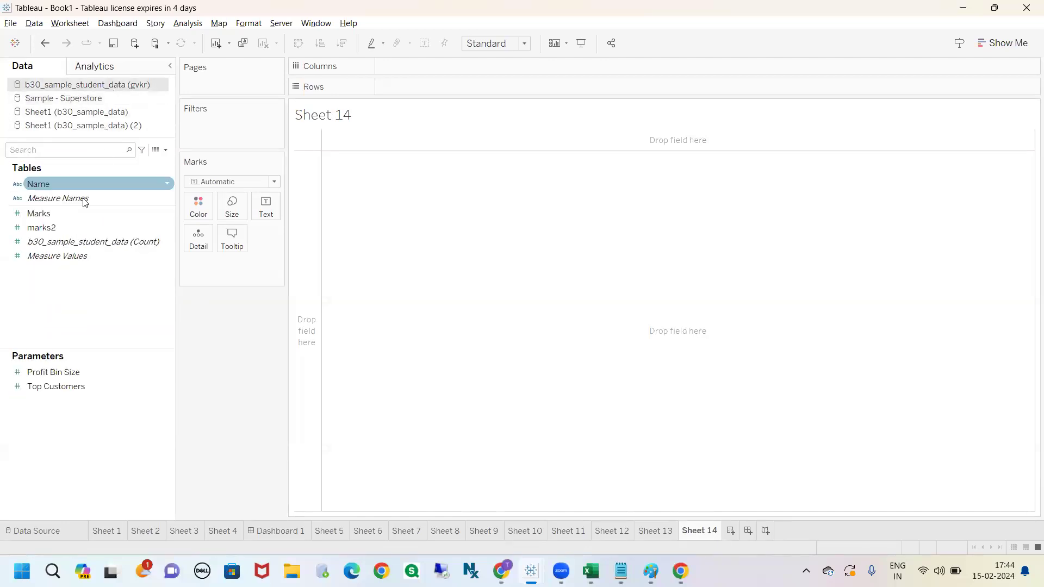
Place the b30_sample_student_data (Count) field in the Sheet 14 view
{"action": "left_click_drag", "start_coordinate": [73, 241], "coordinate": [344, 157]}
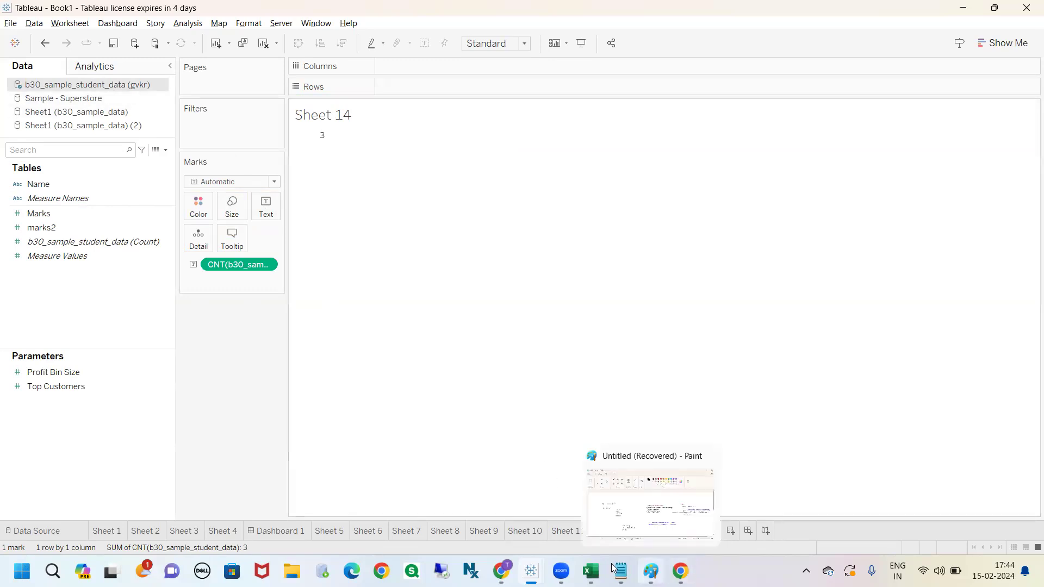
Switch to the b30_sample_data workbook in Excel, look through Sheet2, Sheet3 and Sheet1, and return to Tableau
{"action": "mouse_move", "coordinate": [591, 570]}
{"action": "left_click", "coordinate": [591, 495]}
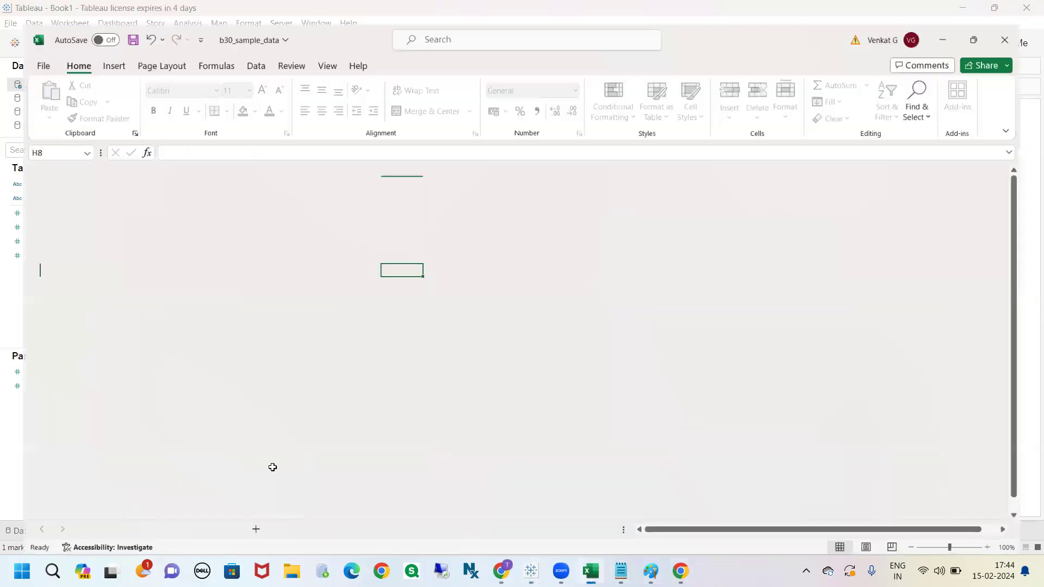
{"action": "left_click", "coordinate": [131, 528]}
{"action": "left_click", "coordinate": [175, 533]}
{"action": "left_click", "coordinate": [106, 535]}
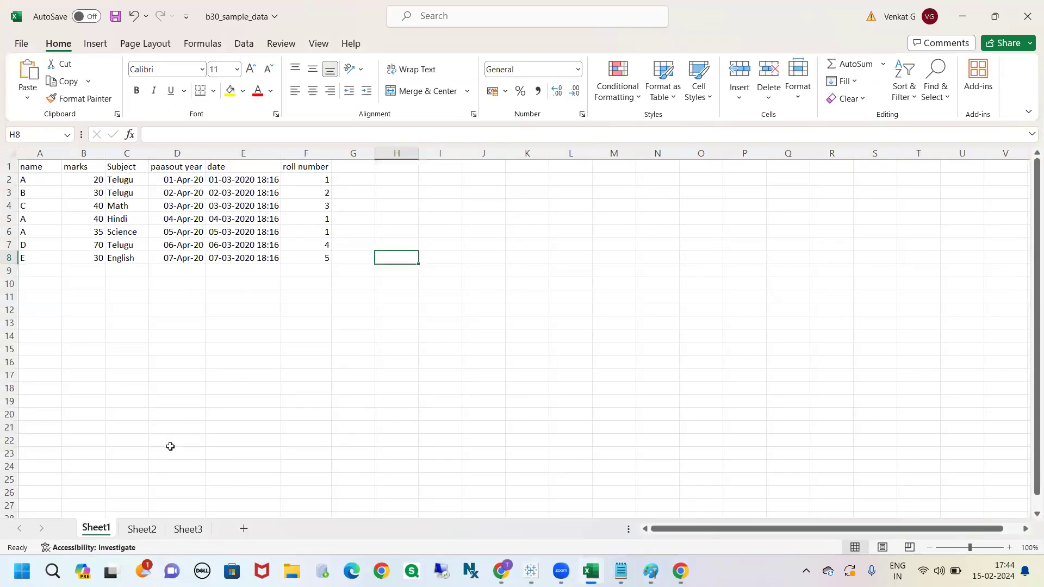
{"action": "key", "text": "alt+Tab"}
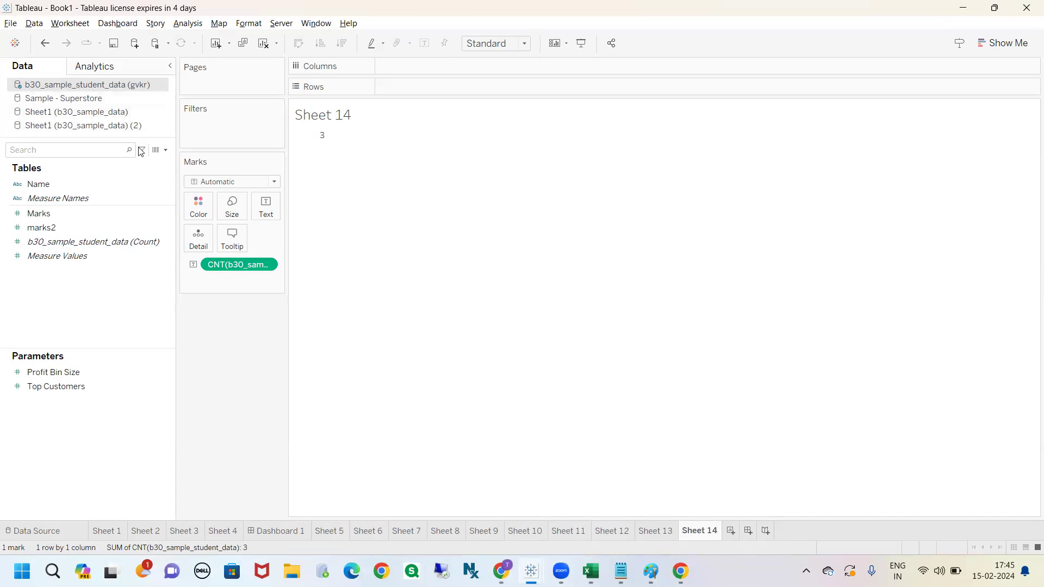
Go back to the Excel workbook, highlight the data rows under the Sheet1 headers, and return to Tableau
{"action": "mouse_move", "coordinate": [621, 570]}
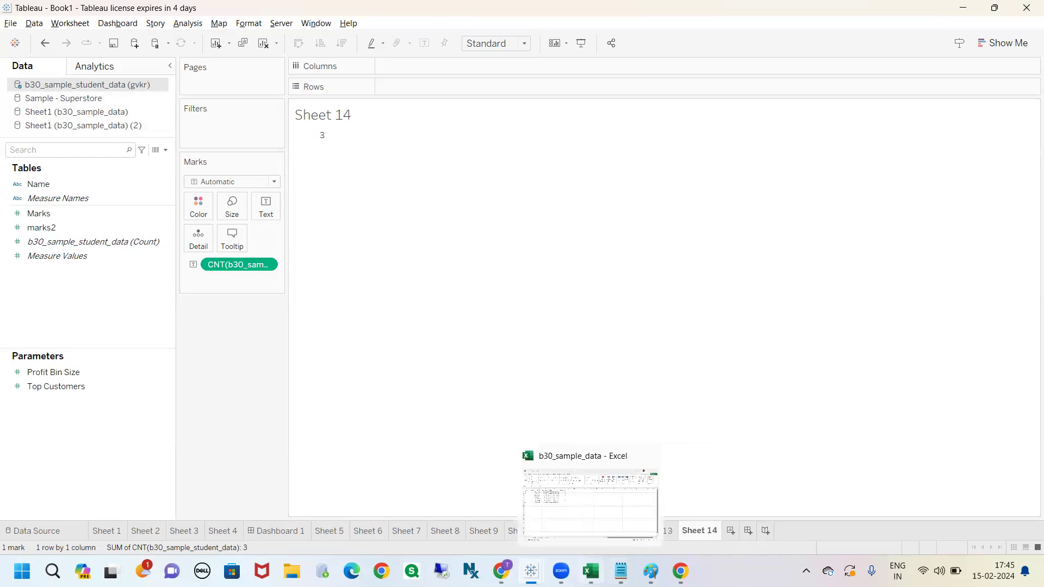
{"action": "left_click", "coordinate": [594, 519]}
{"action": "left_click", "coordinate": [178, 271]}
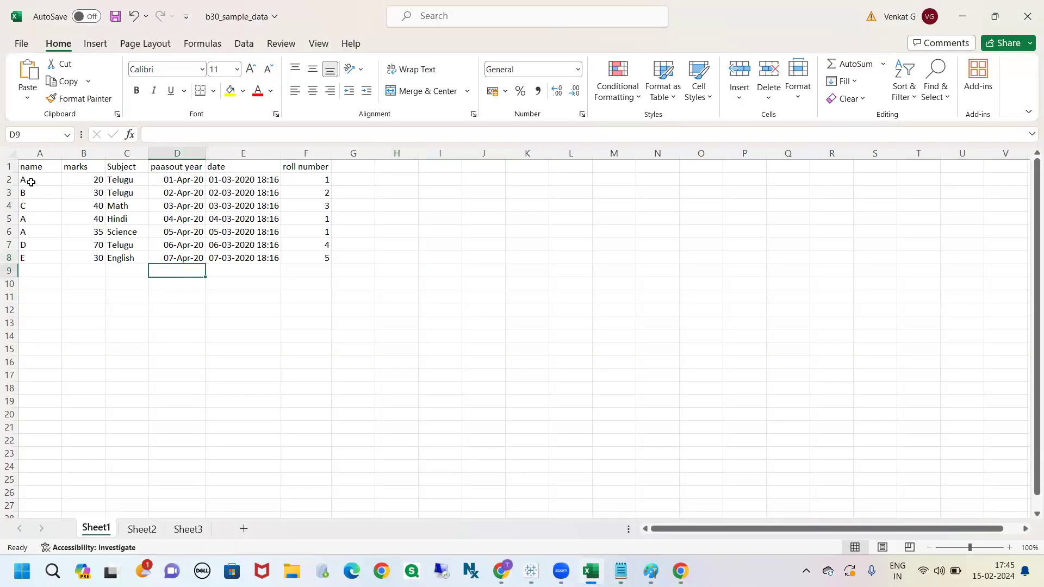
{"action": "left_click_drag", "start_coordinate": [27, 179], "coordinate": [331, 255]}
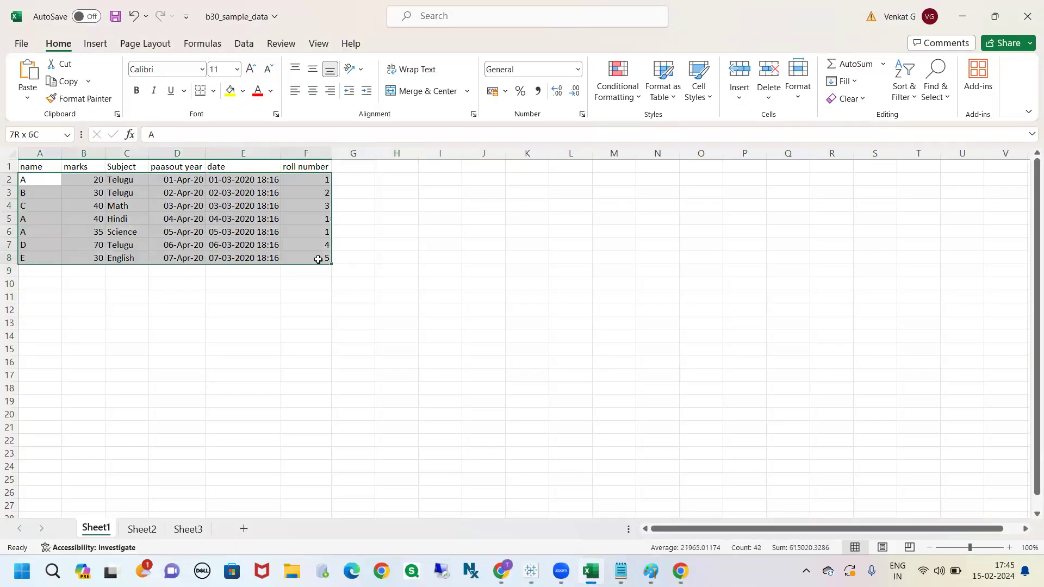
{"action": "left_click", "coordinate": [326, 334]}
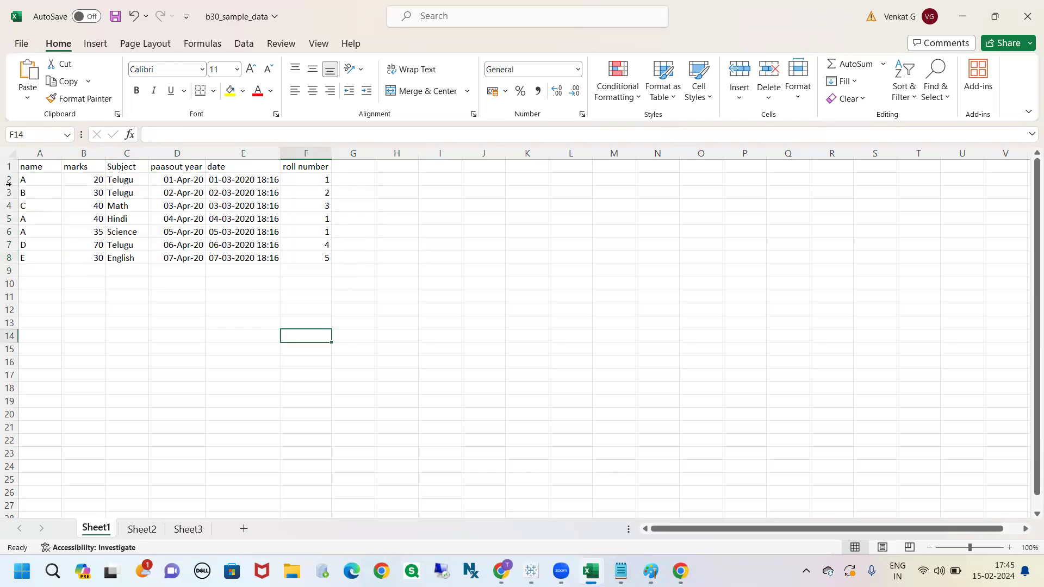
{"action": "left_click_drag", "start_coordinate": [24, 179], "coordinate": [33, 246]}
{"action": "left_click", "coordinate": [84, 245]}
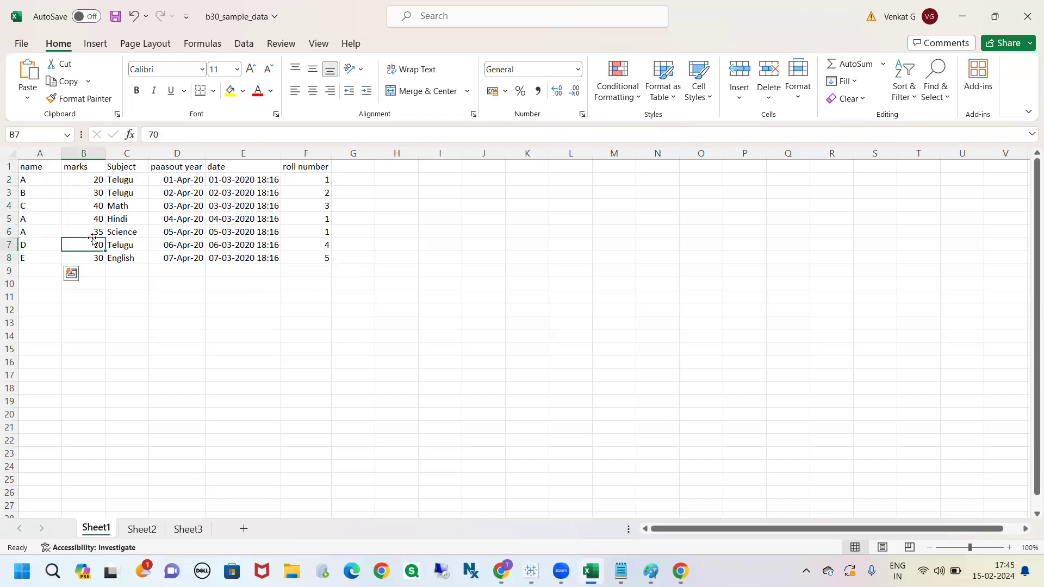
{"action": "key", "text": "alt+Tab"}
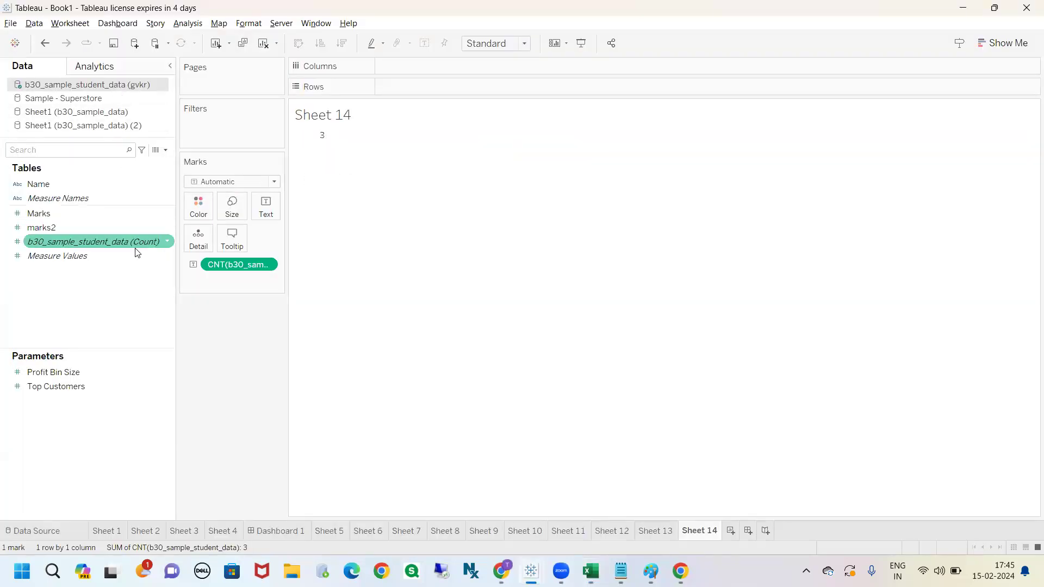
Open the b30_sample_student_data (gvkr) data source page, collapse the table details, load the data preview and select its rows
{"action": "left_click", "coordinate": [47, 525]}
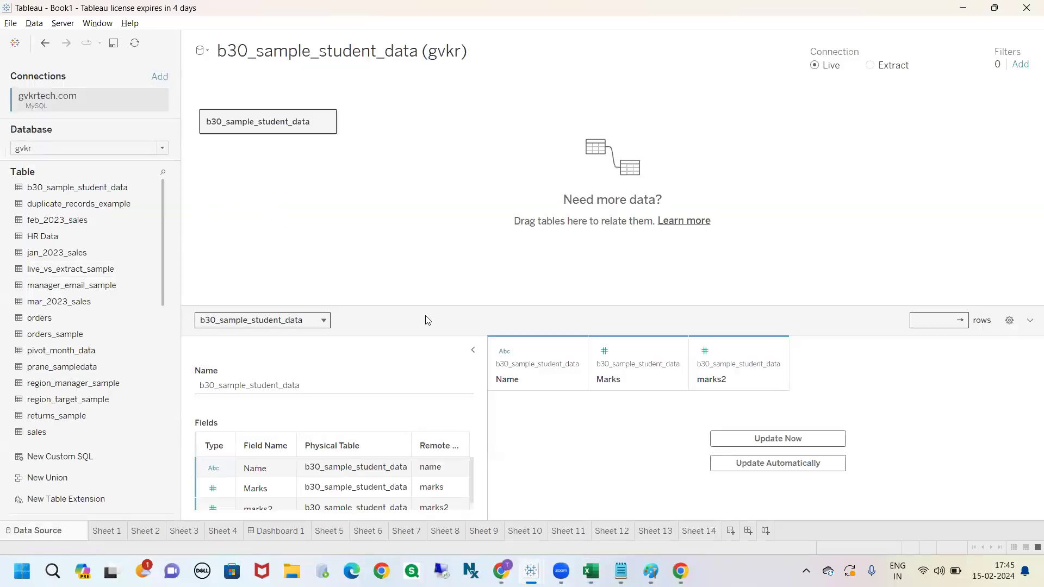
{"action": "left_click", "coordinate": [472, 351]}
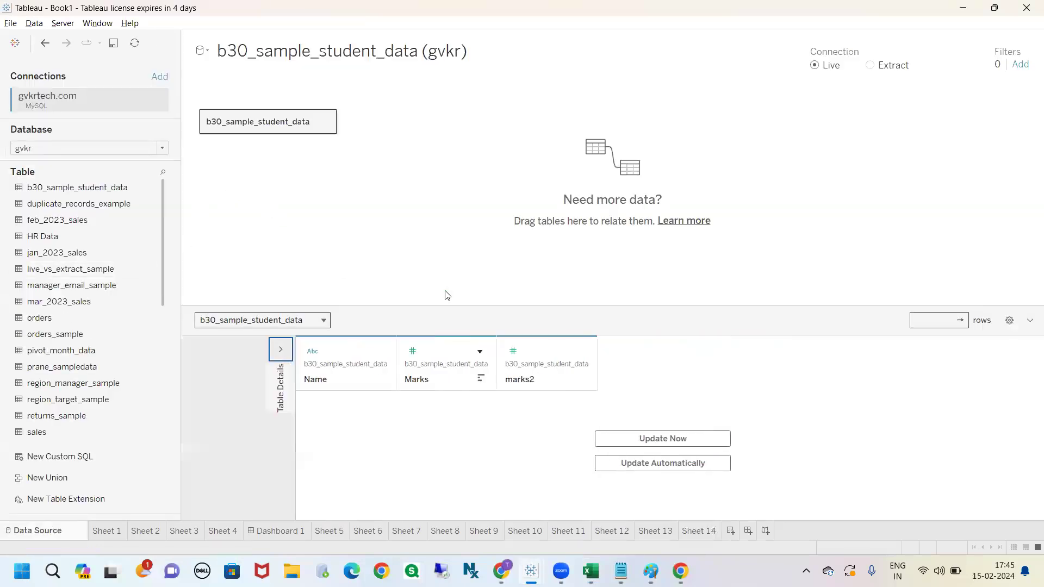
{"action": "left_click", "coordinate": [610, 438]}
{"action": "left_click_drag", "start_coordinate": [243, 396], "coordinate": [487, 459]}
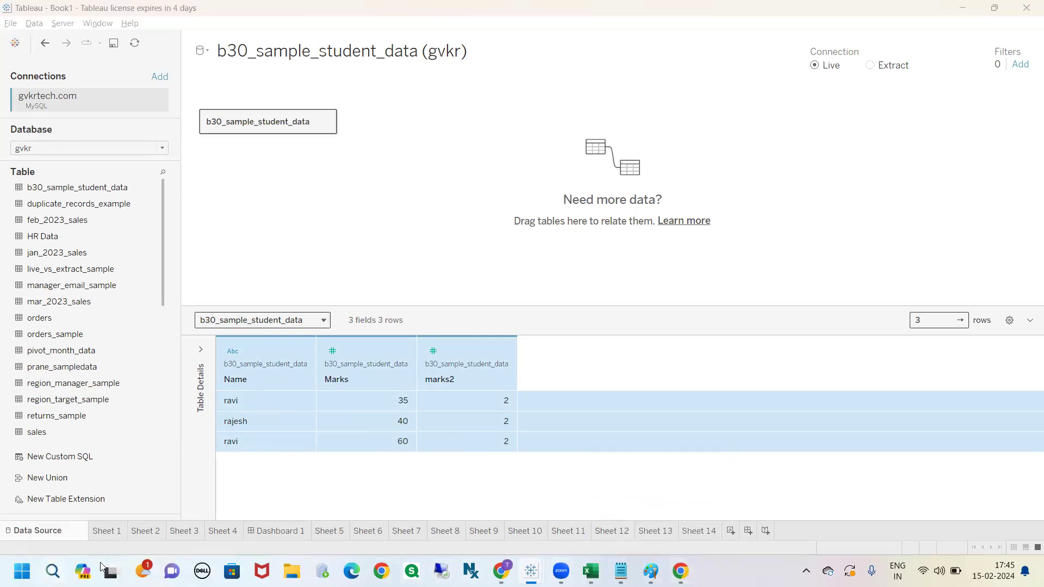
Search Windows for "mys" and launch the MySQL application
{"action": "left_click", "coordinate": [52, 571]}
{"action": "type", "text": "mys"}
{"action": "left_click", "coordinate": [319, 225]}
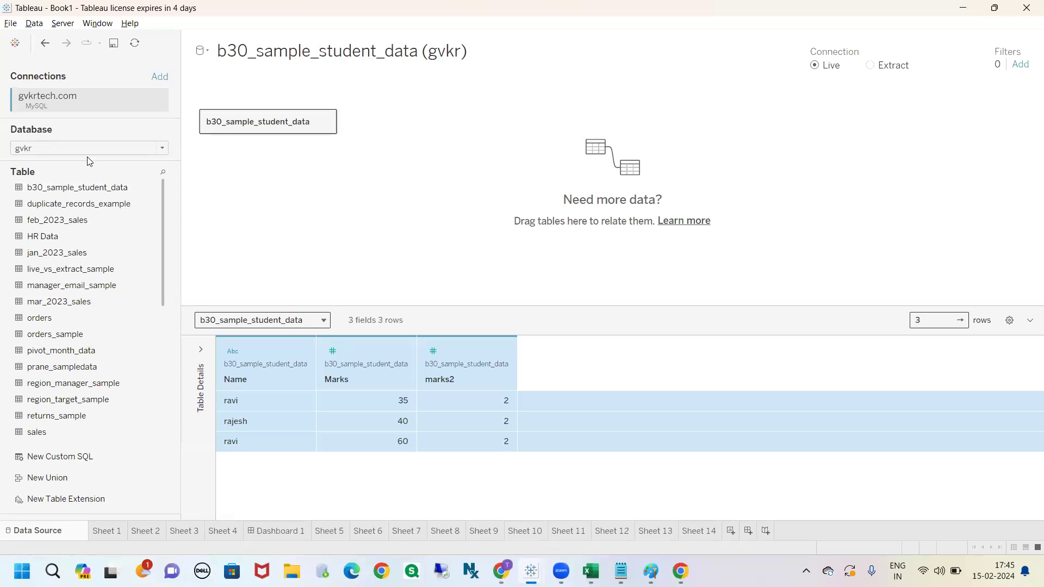
Review the gvkrtech.com MySQL connection and select the first two rows of the b30_sample_student_data preview
{"action": "left_click_drag", "start_coordinate": [47, 88], "coordinate": [6, 64]}
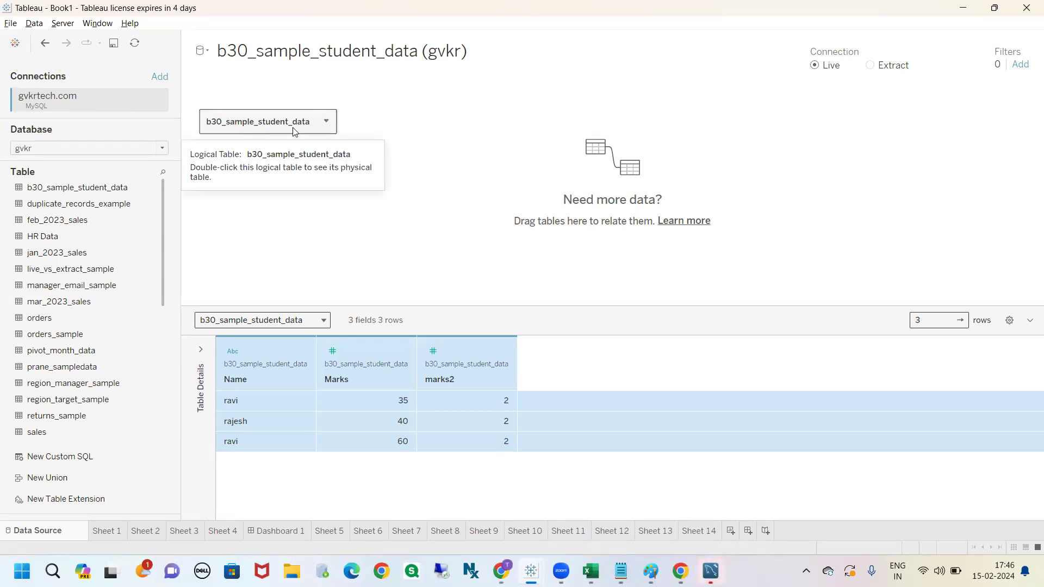
{"action": "left_click_drag", "start_coordinate": [252, 401], "coordinate": [465, 430]}
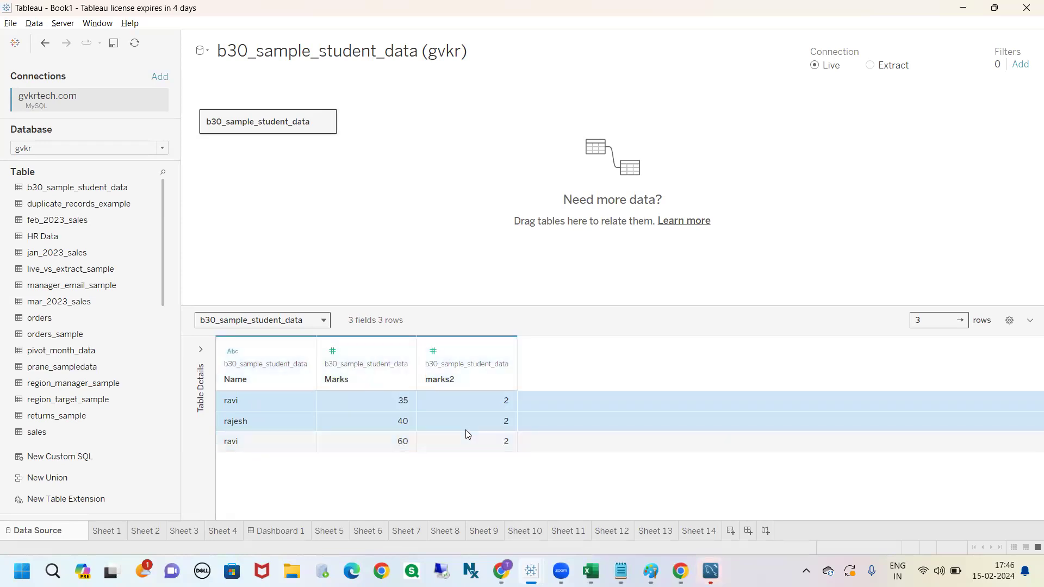
Clear Sheet 14 and show the Orders (Count) field of Sample - Superstore as text
{"action": "left_click", "coordinate": [698, 531]}
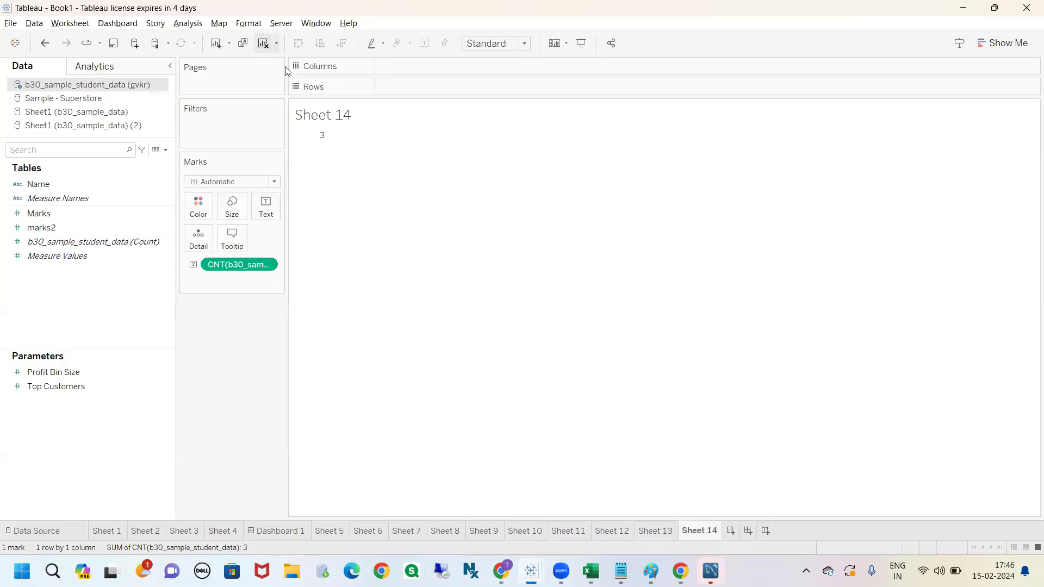
{"action": "left_click", "coordinate": [263, 43]}
{"action": "left_click", "coordinate": [60, 99]}
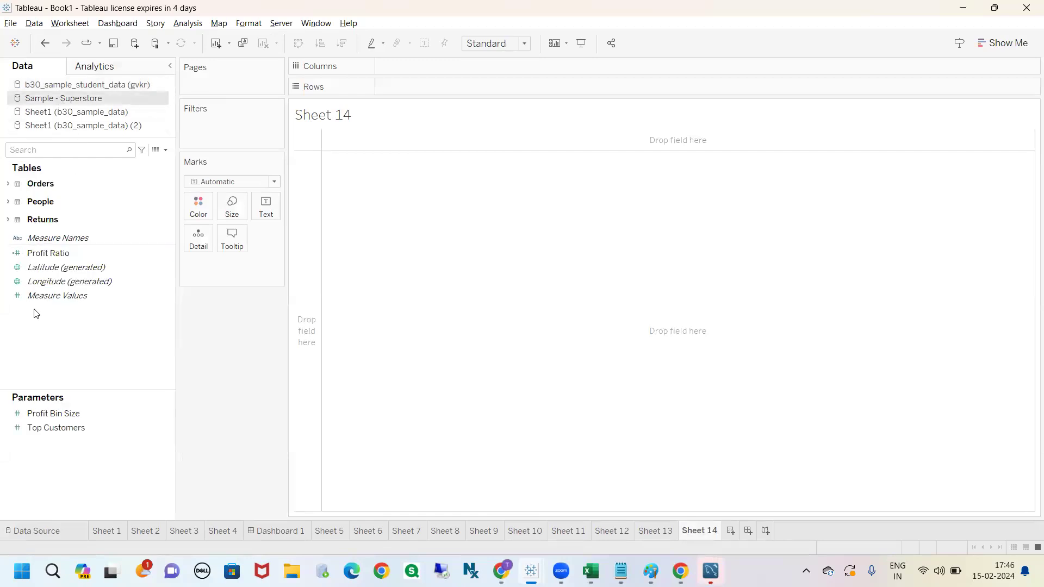
{"action": "left_click", "coordinate": [8, 184]}
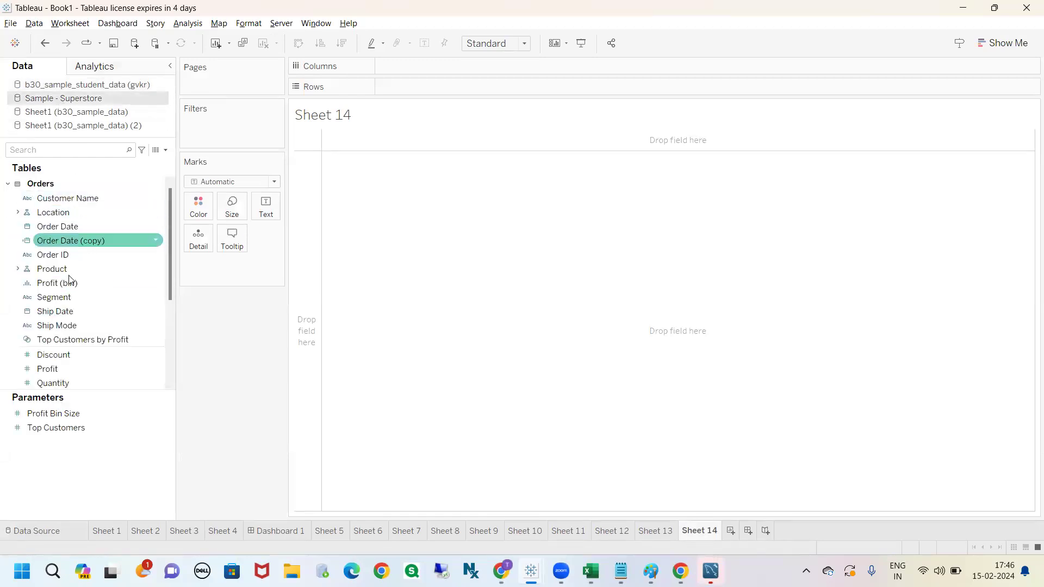
{"action": "scroll", "coordinate": [71, 282], "scroll_direction": "down", "scroll_amount": 3}
{"action": "left_click_drag", "start_coordinate": [79, 326], "coordinate": [266, 208]}
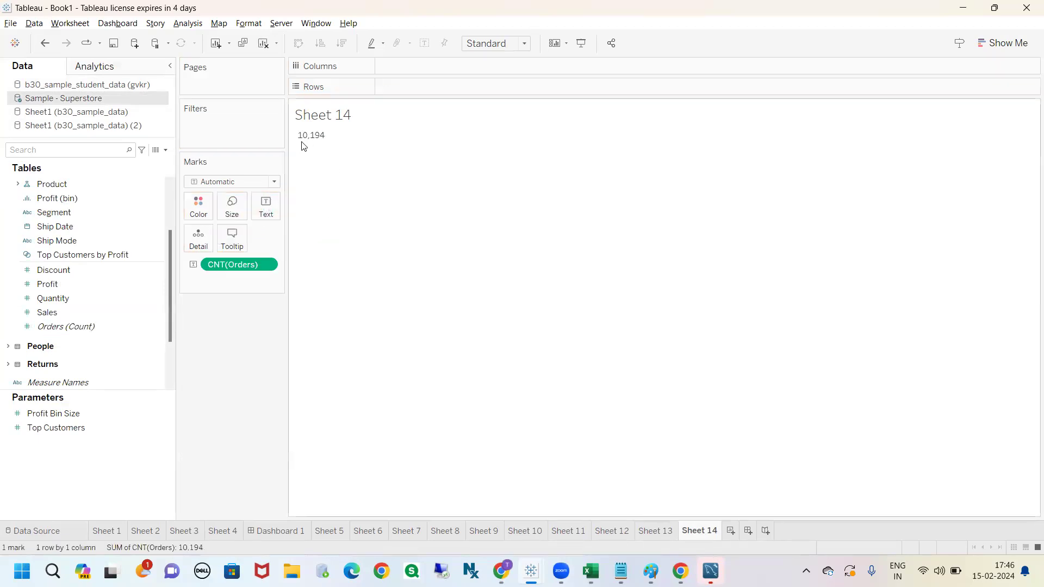
Collapse the Orders table, expand People and add the People (Count) field to the Sheet 14 view
{"action": "scroll", "coordinate": [53, 211], "scroll_direction": "up", "scroll_amount": 3}
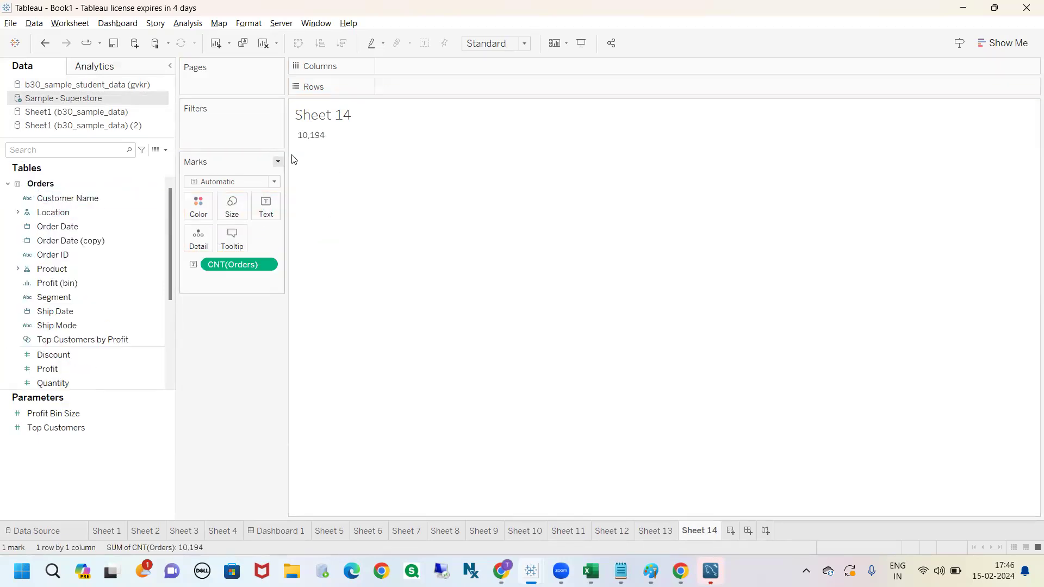
{"action": "mouse_move", "coordinate": [323, 142]}
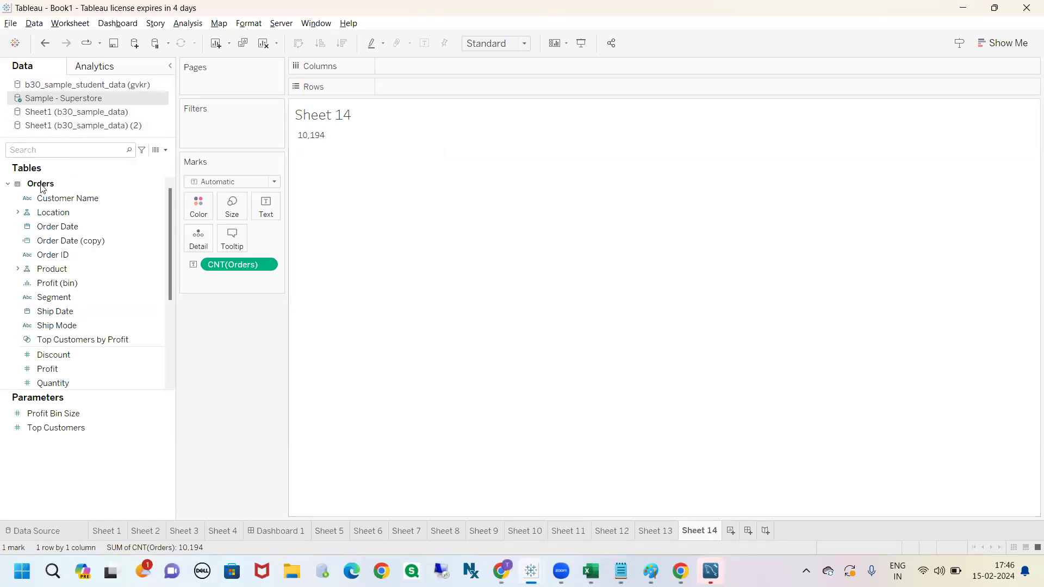
{"action": "left_click", "coordinate": [7, 184]}
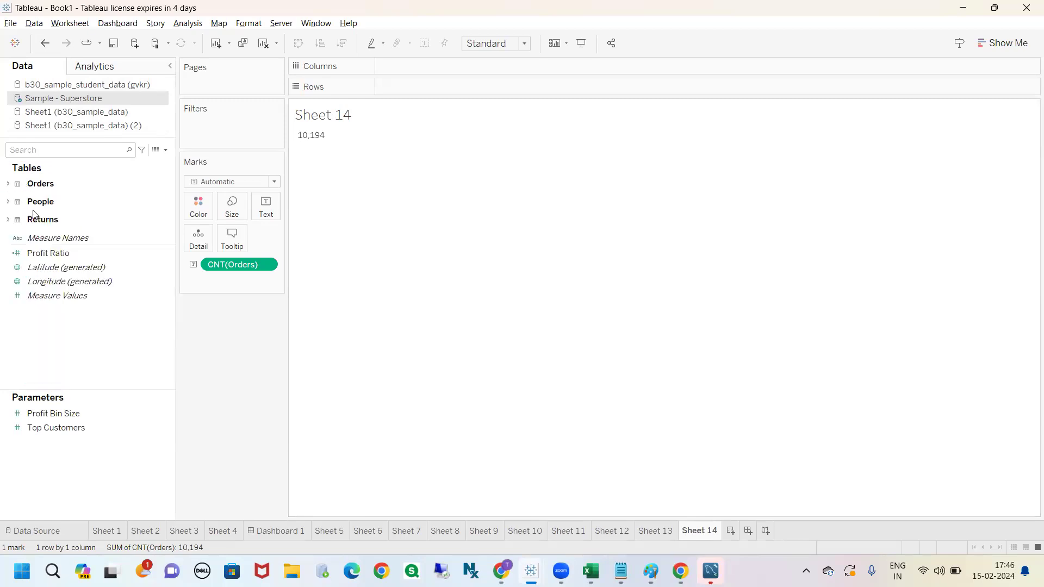
{"action": "left_click", "coordinate": [7, 202]}
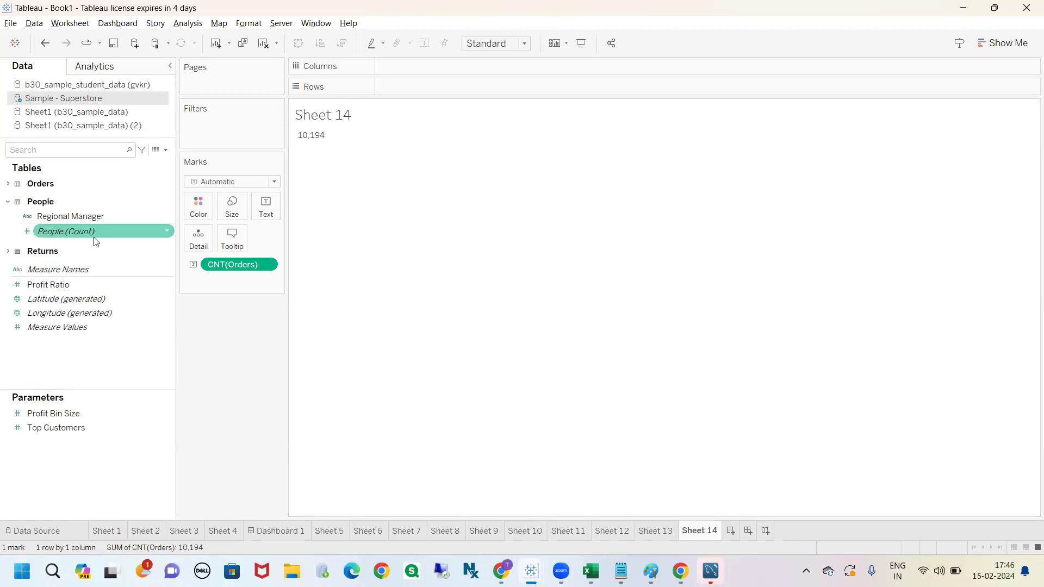
{"action": "double_click", "coordinate": [82, 233]}
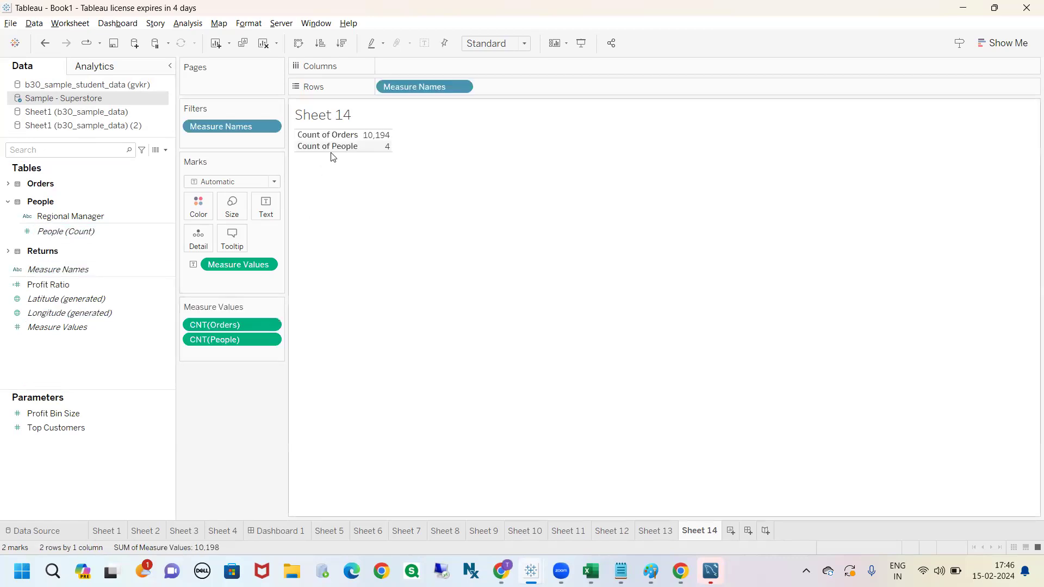
{"action": "left_click", "coordinate": [59, 209]}
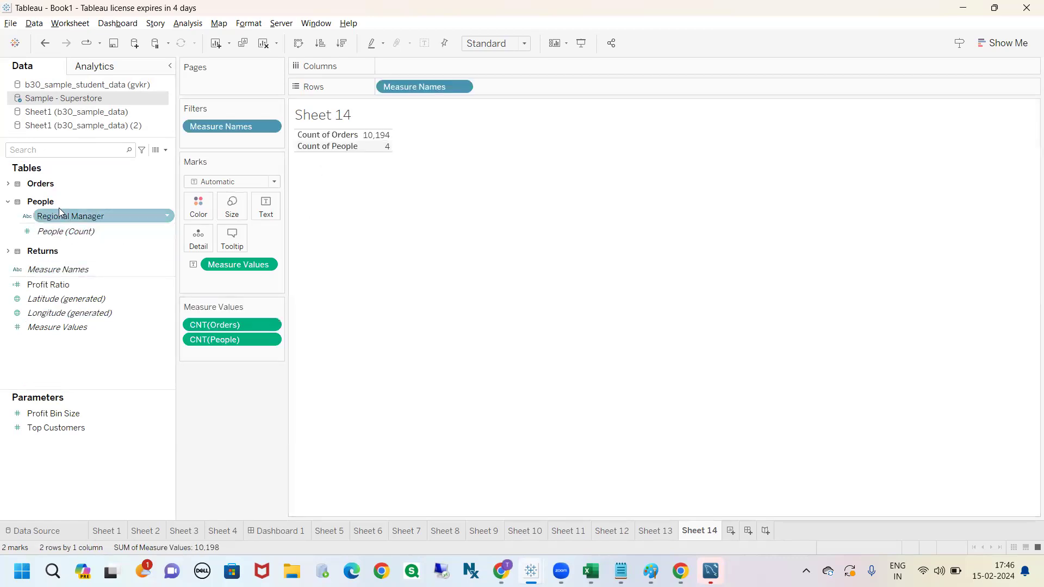
{"action": "left_click", "coordinate": [57, 202]}
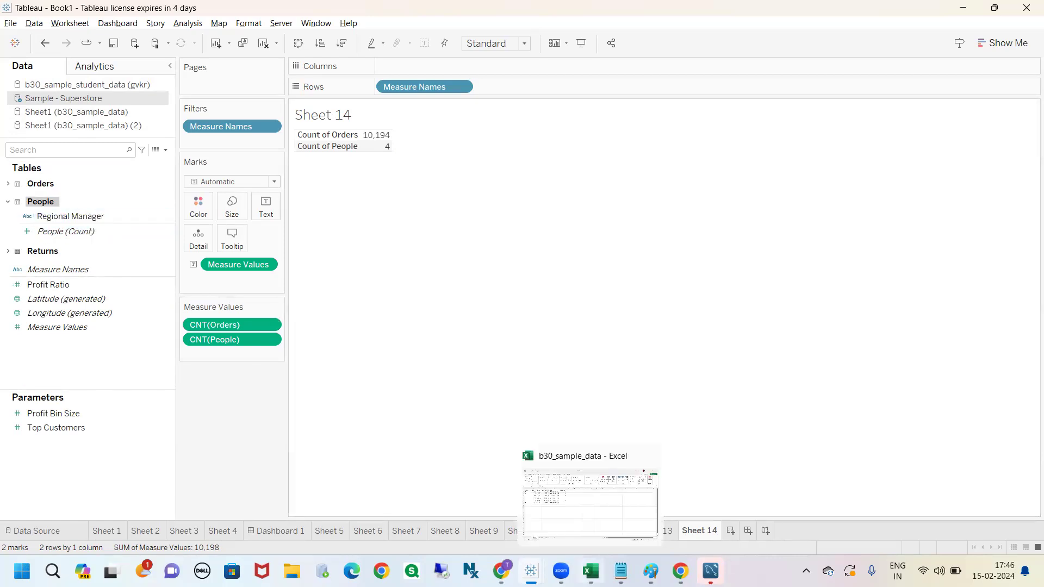
Switch to the b30_sample_data workbook in Excel, highlight the Sheet1 records, and return to the People (Count) field in Tableau
{"action": "left_click", "coordinate": [590, 571]}
{"action": "left_click_drag", "start_coordinate": [38, 182], "coordinate": [328, 271]}
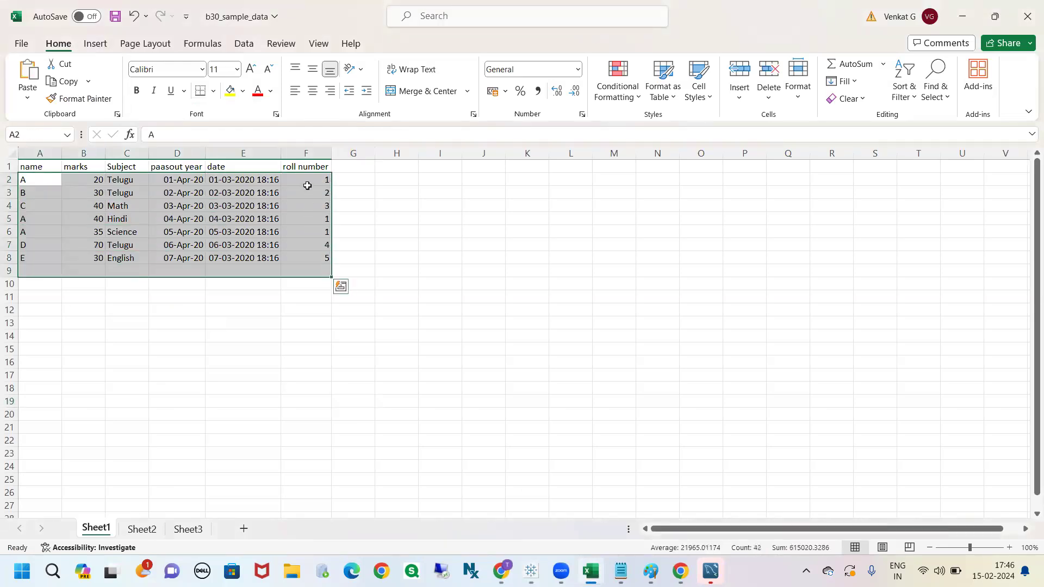
{"action": "left_click", "coordinate": [305, 182]}
{"action": "left_click_drag", "start_coordinate": [47, 169], "coordinate": [328, 259]}
{"action": "left_click", "coordinate": [375, 250]}
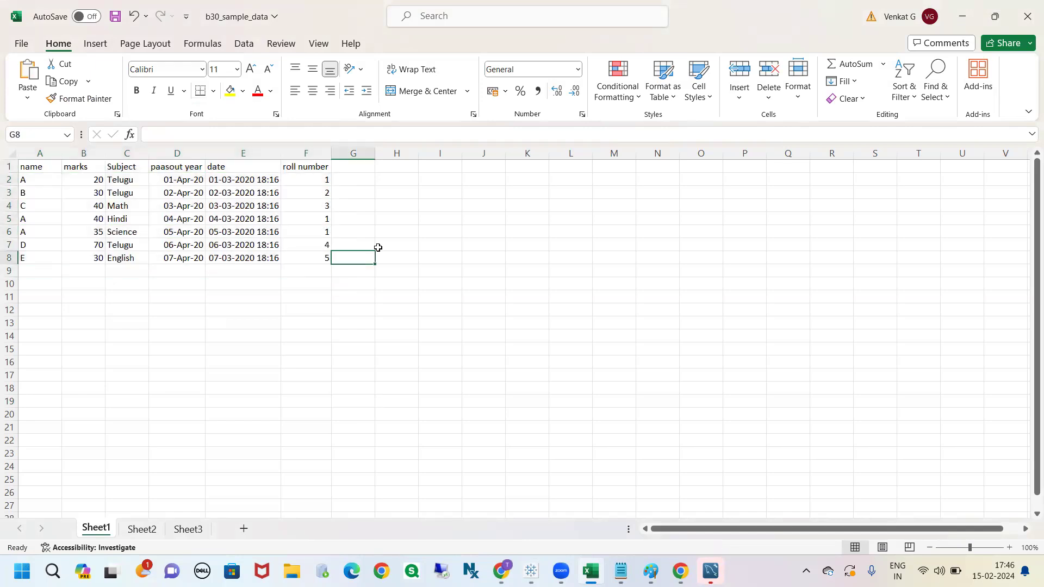
{"action": "left_click_drag", "start_coordinate": [29, 180], "coordinate": [321, 256]}
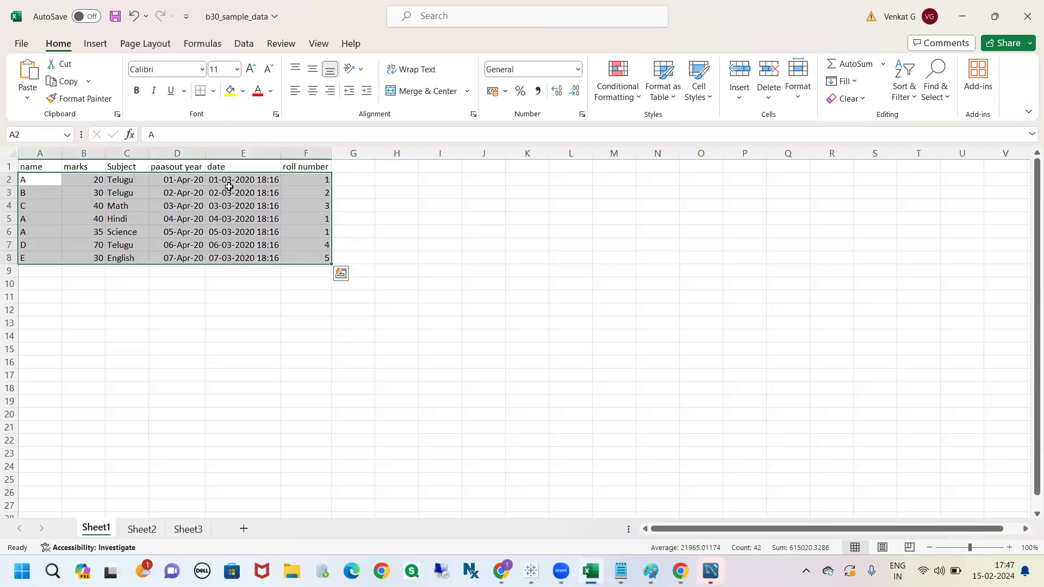
{"action": "left_click", "coordinate": [55, 178]}
{"action": "left_click_drag", "start_coordinate": [64, 179], "coordinate": [317, 248]}
{"action": "key", "text": "alt+Tab"}
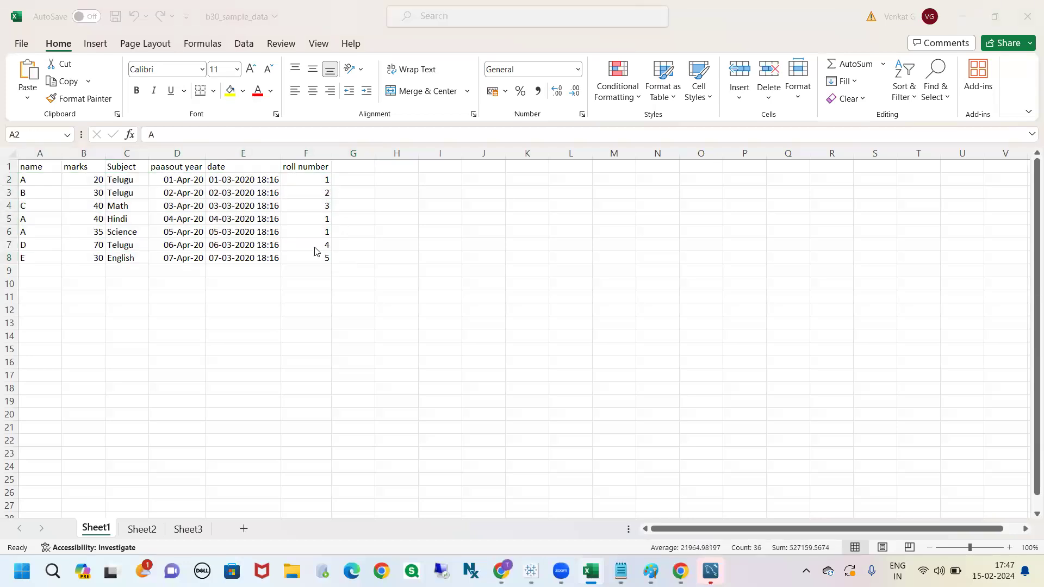
{"action": "left_click", "coordinate": [92, 233]}
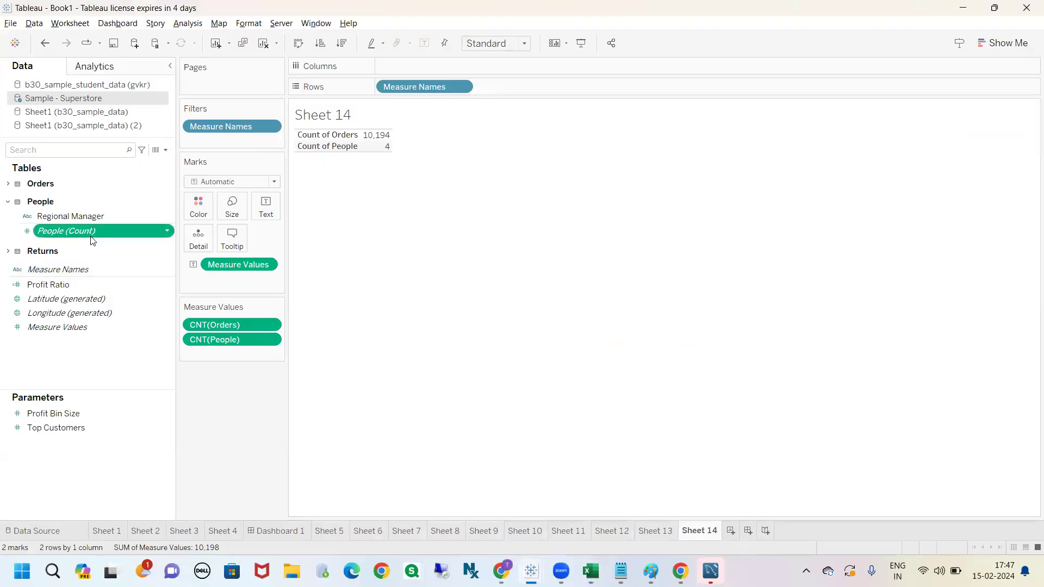
Create a new worksheet and display the fields of the b30_sample_student_data (gvkr) data source
{"action": "left_click", "coordinate": [730, 531]}
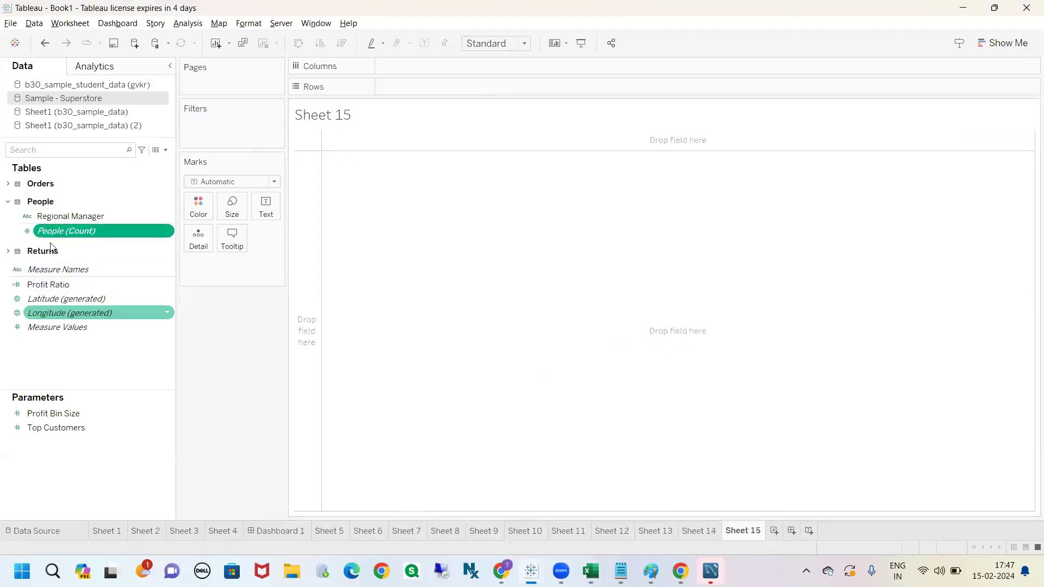
{"action": "left_click", "coordinate": [93, 85]}
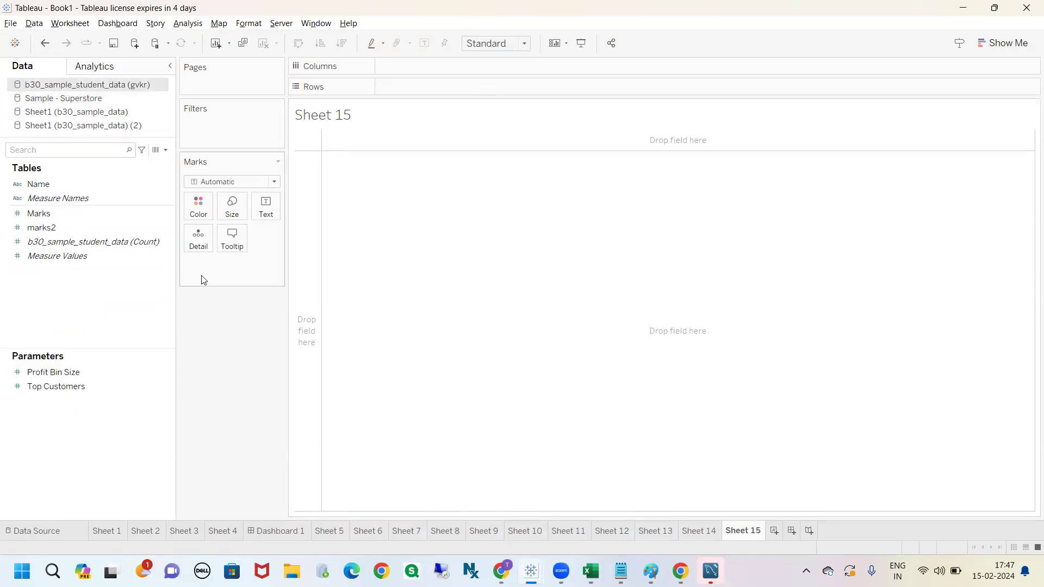
{"action": "left_click_drag", "start_coordinate": [153, 87], "coordinate": [177, 69]}
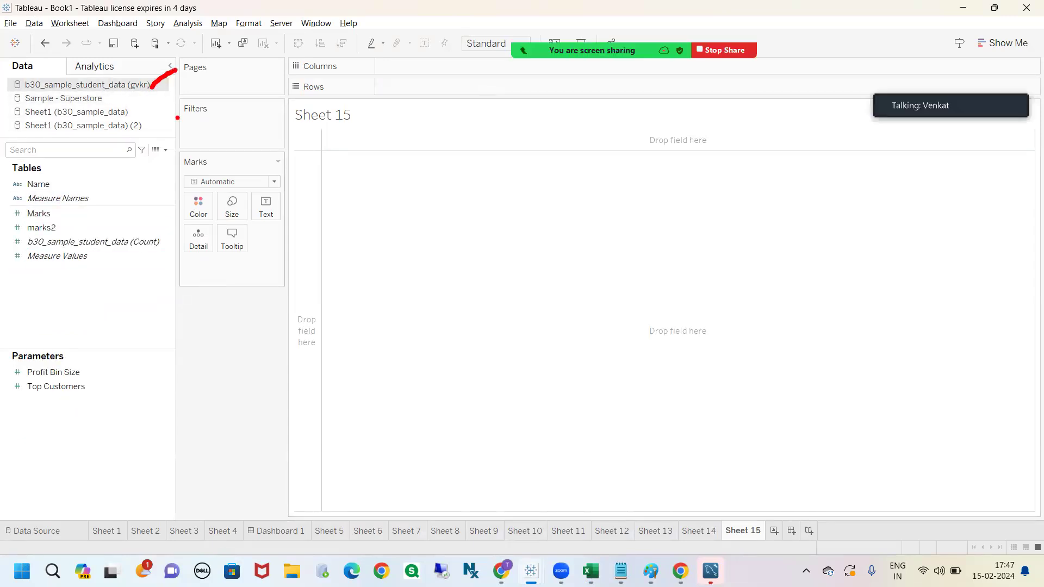
Highlight the Marks, marks2 and b30_sample_student_data (Count) measures in the student data field list
{"action": "mouse_move", "coordinate": [59, 214]}
{"action": "left_mouse_down"}
{"action": "mouse_move", "coordinate": [102, 207]}
{"action": "mouse_move", "coordinate": [100, 220]}
{"action": "left_mouse_up"}
{"action": "left_click_drag", "start_coordinate": [154, 242], "coordinate": [188, 225]}
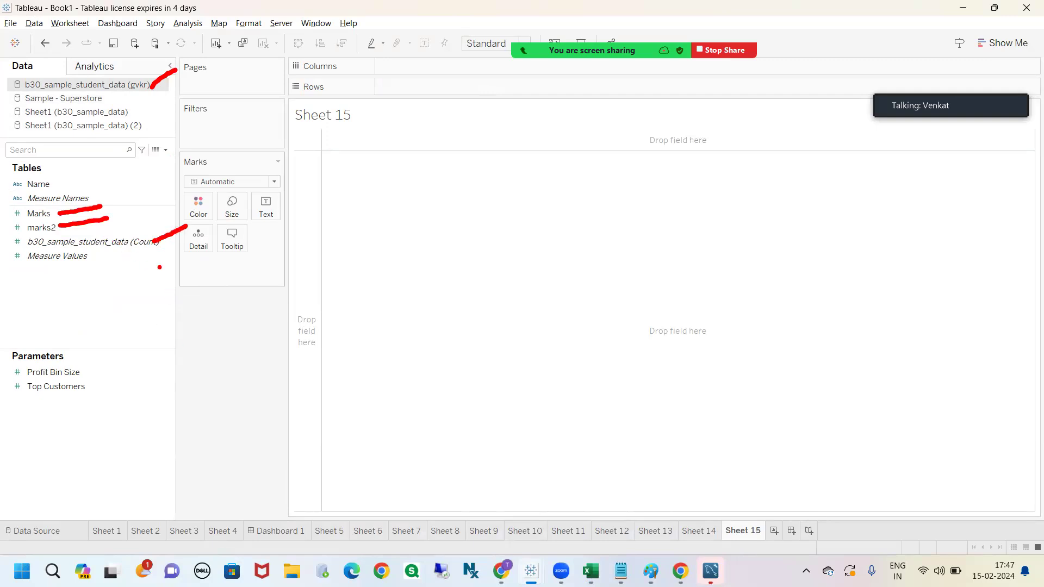
{"action": "mouse_move", "coordinate": [33, 211]}
{"action": "left_mouse_down"}
{"action": "mouse_move", "coordinate": [52, 246]}
{"action": "mouse_move", "coordinate": [181, 239]}
{"action": "mouse_move", "coordinate": [38, 214]}
{"action": "left_mouse_up"}
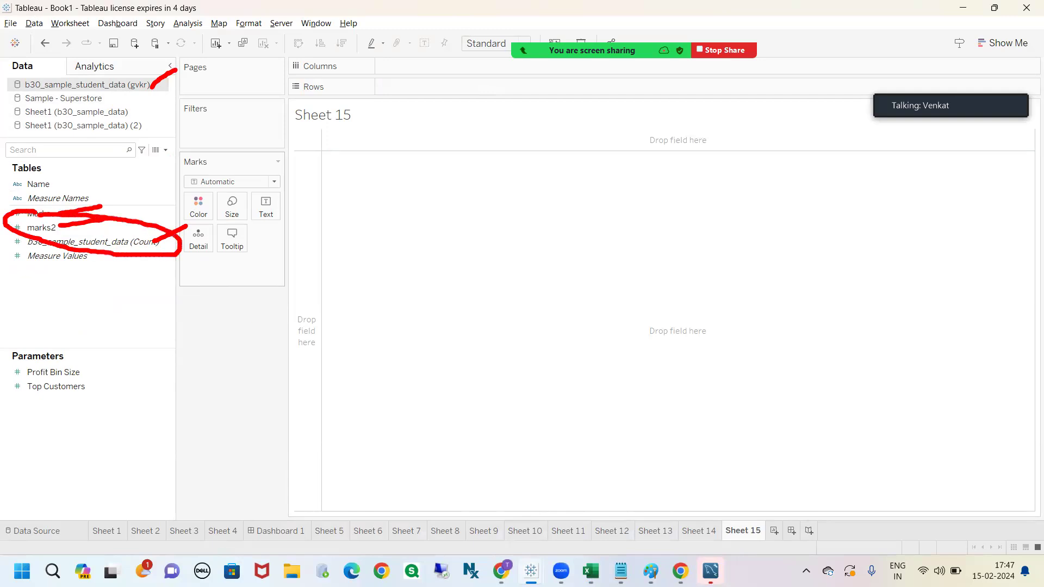
{"action": "key", "text": "Escape"}
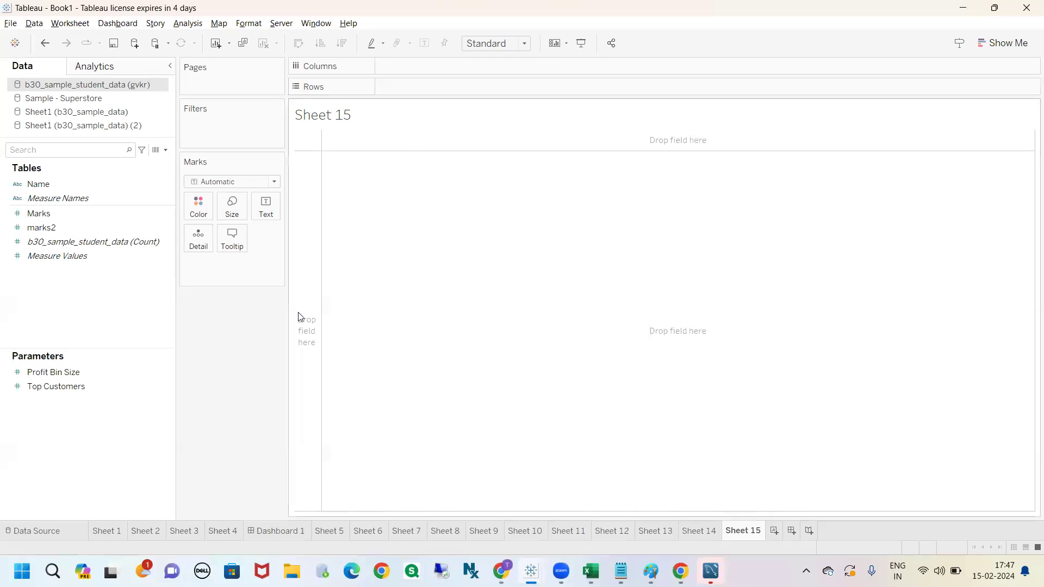
{"action": "left_click", "coordinate": [38, 213]}
{"action": "left_click", "coordinate": [43, 228], "text": "ctrl"}
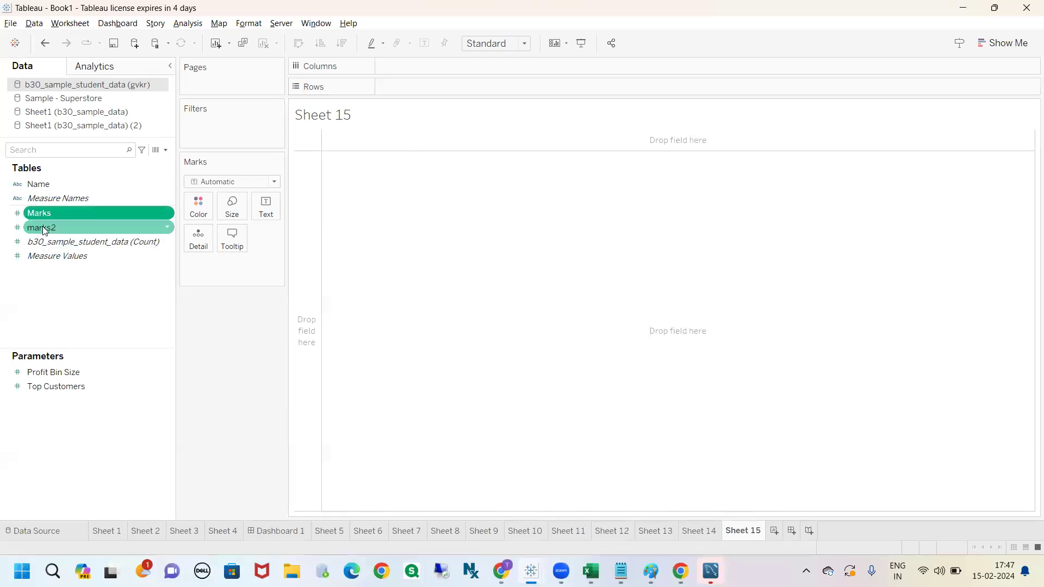
{"action": "left_click", "coordinate": [44, 228]}
{"action": "left_click", "coordinate": [90, 242]}
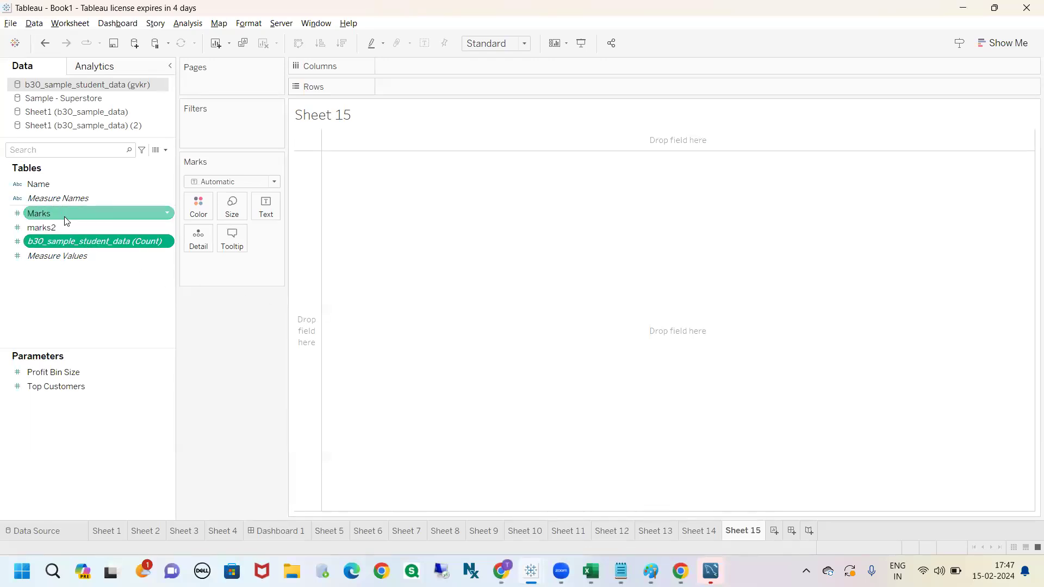
Put Measure Names on Rows and show Measure Values as text on Sheet 15 for the student data
{"action": "left_click", "coordinate": [84, 198]}
{"action": "left_click_drag", "start_coordinate": [86, 199], "coordinate": [409, 176]}
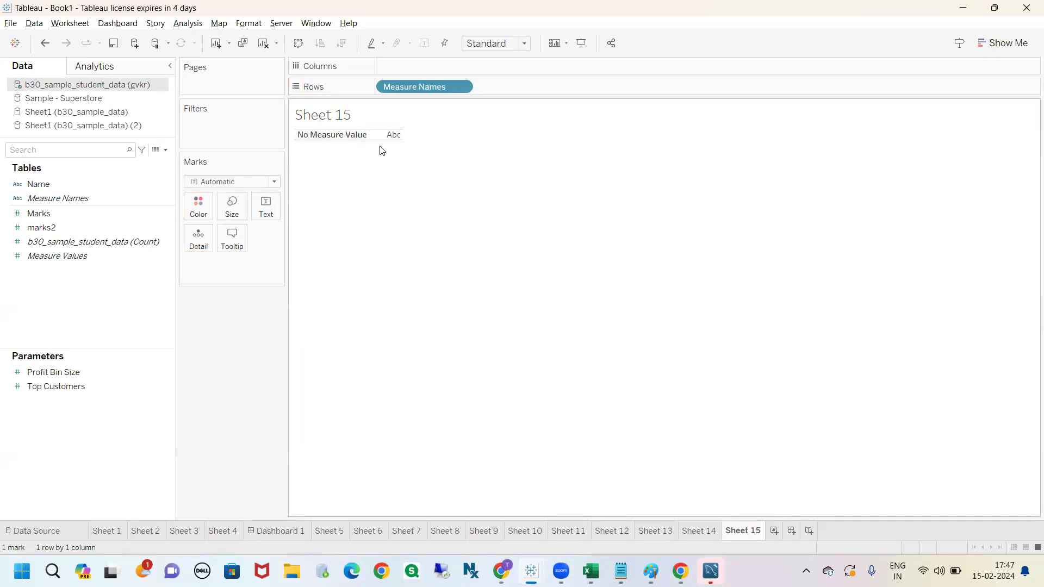
{"action": "left_click_drag", "start_coordinate": [45, 259], "coordinate": [260, 202]}
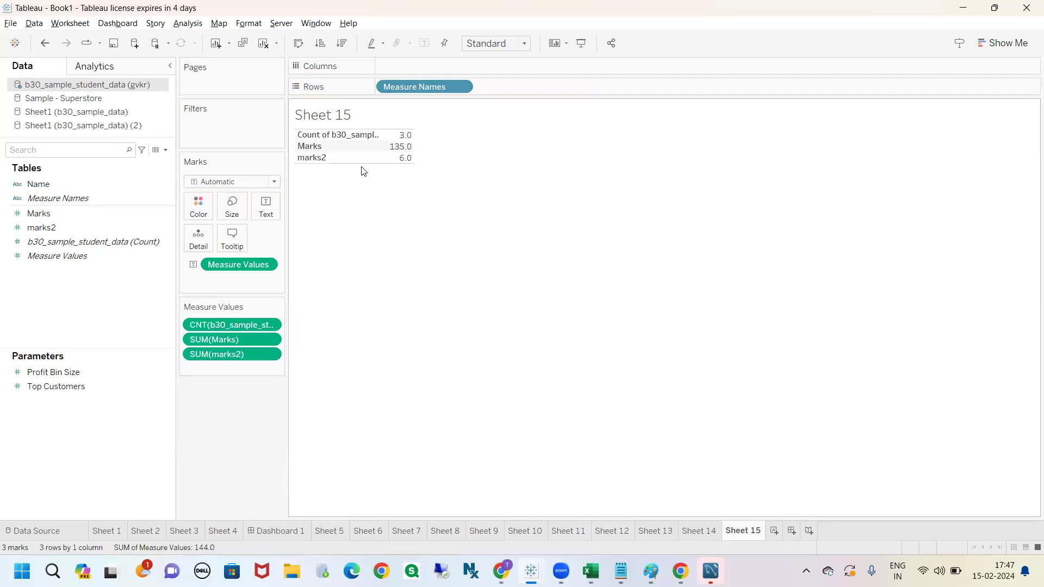
Annotate how the Measure Names and Measure Values pills correspond to the names and numbers in the student data table
{"action": "key", "text": "ctrl+2"}
{"action": "mouse_move", "coordinate": [300, 127]}
{"action": "left_mouse_down"}
{"action": "mouse_move", "coordinate": [407, 221]}
{"action": "mouse_move", "coordinate": [287, 131]}
{"action": "left_mouse_up"}
{"action": "left_click_drag", "start_coordinate": [317, 164], "coordinate": [339, 155]}
{"action": "left_click", "coordinate": [405, 139]}
{"action": "left_click_drag", "start_coordinate": [432, 86], "coordinate": [458, 61]}
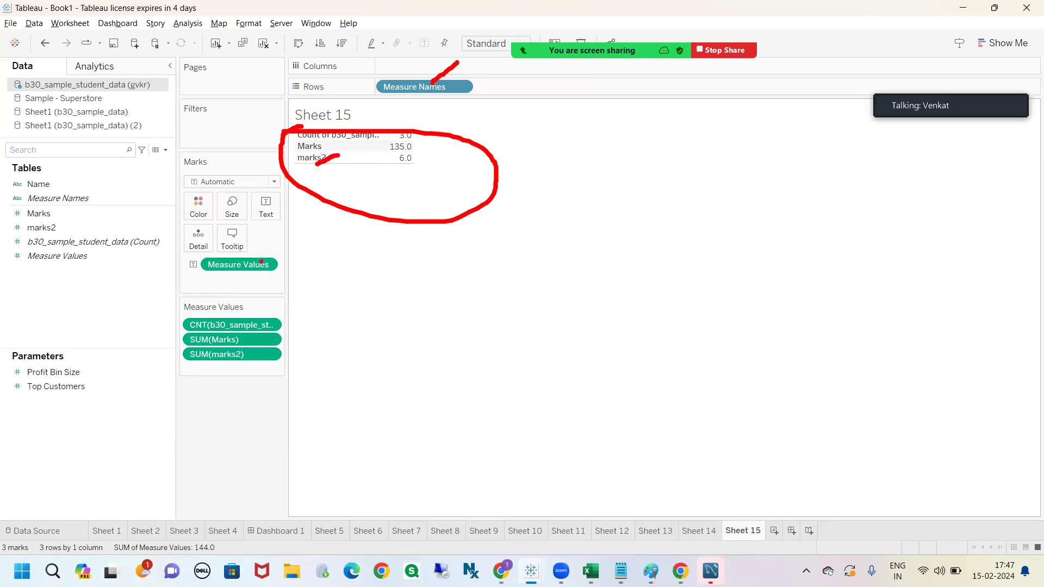
{"action": "left_click_drag", "start_coordinate": [275, 254], "coordinate": [421, 165]}
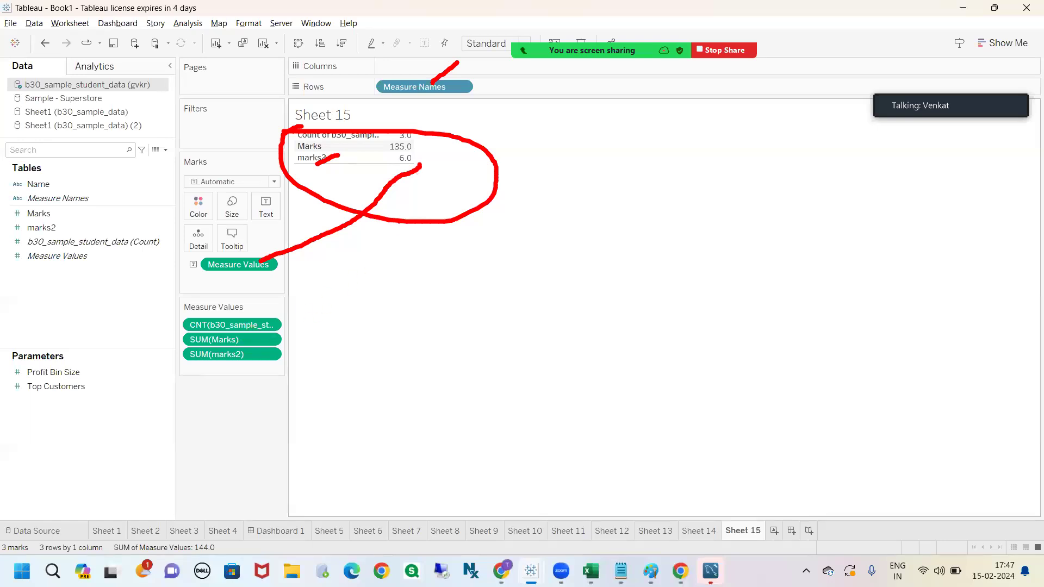
{"action": "left_click_drag", "start_coordinate": [282, 344], "coordinate": [416, 175]}
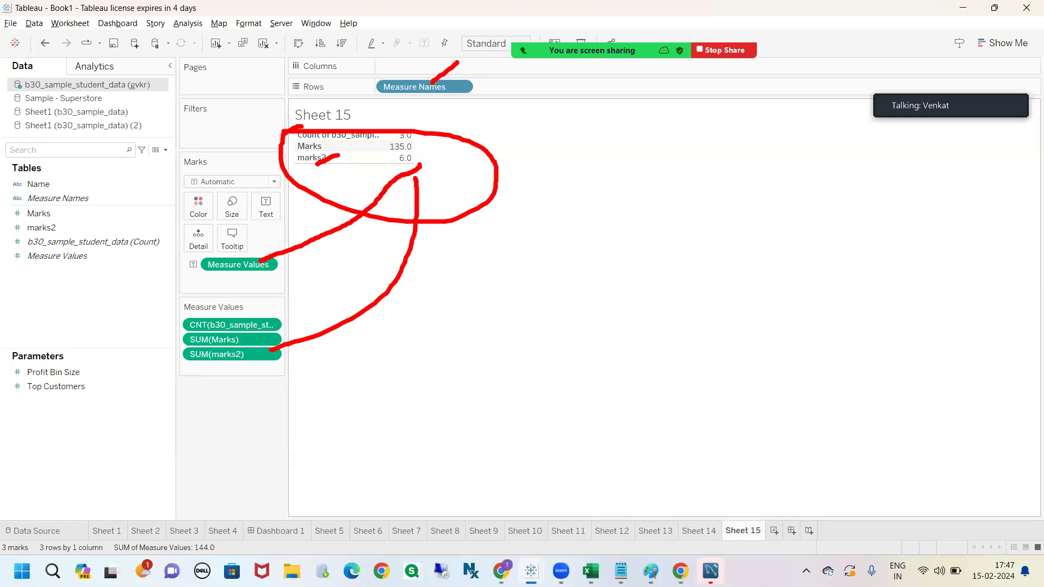
{"action": "left_click_drag", "start_coordinate": [257, 341], "coordinate": [421, 158]}
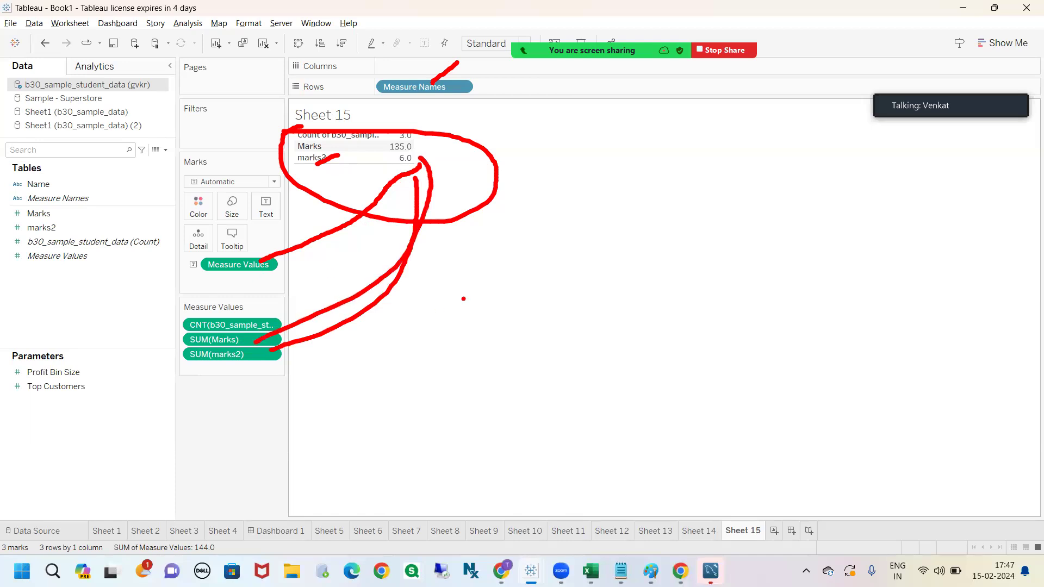
Clear Sheet 15 and rebuild the student data table with Measure Names on Rows and Measure Values as text
{"action": "left_click", "coordinate": [264, 43]}
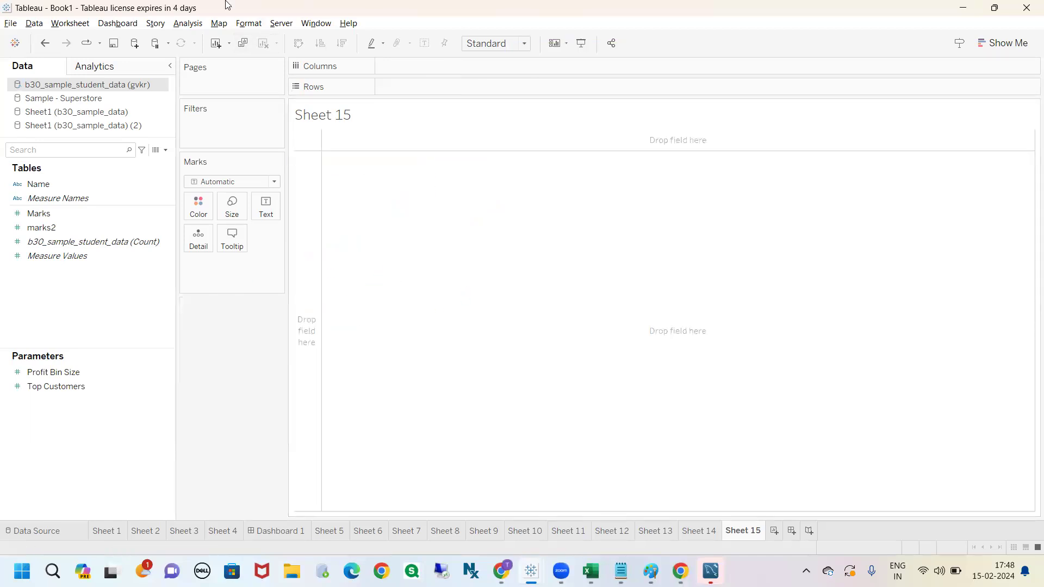
{"action": "left_click", "coordinate": [82, 200]}
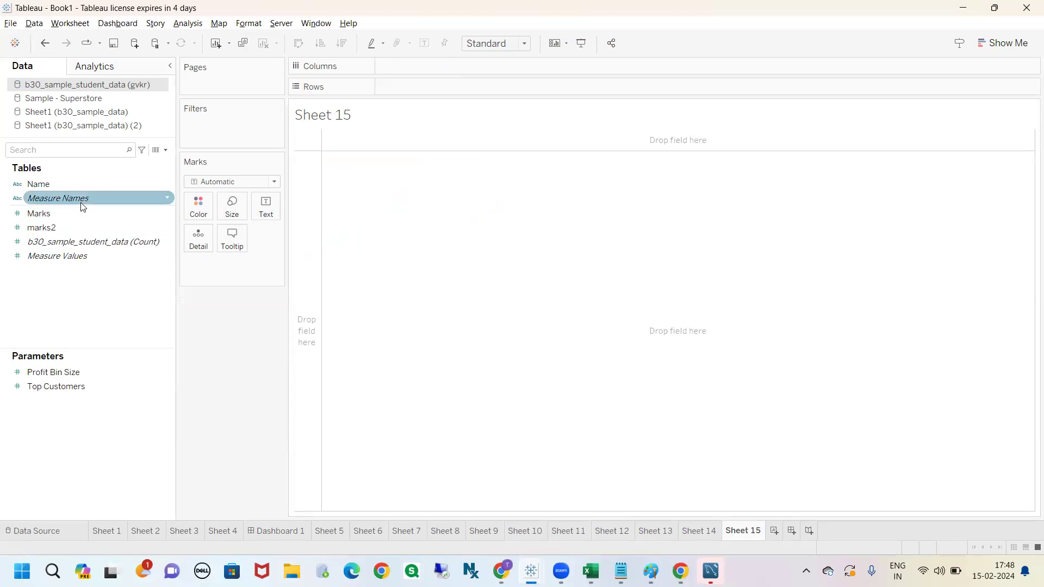
{"action": "left_click", "coordinate": [54, 254]}
{"action": "left_click_drag", "start_coordinate": [70, 200], "coordinate": [414, 93]}
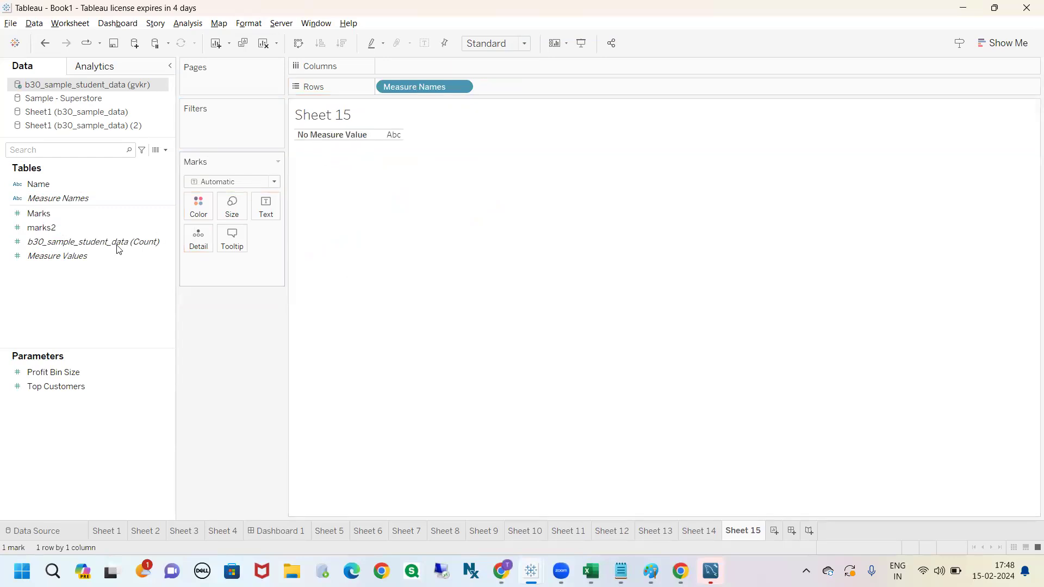
{"action": "left_click", "coordinate": [61, 254]}
{"action": "left_click_drag", "start_coordinate": [61, 254], "coordinate": [265, 209]}
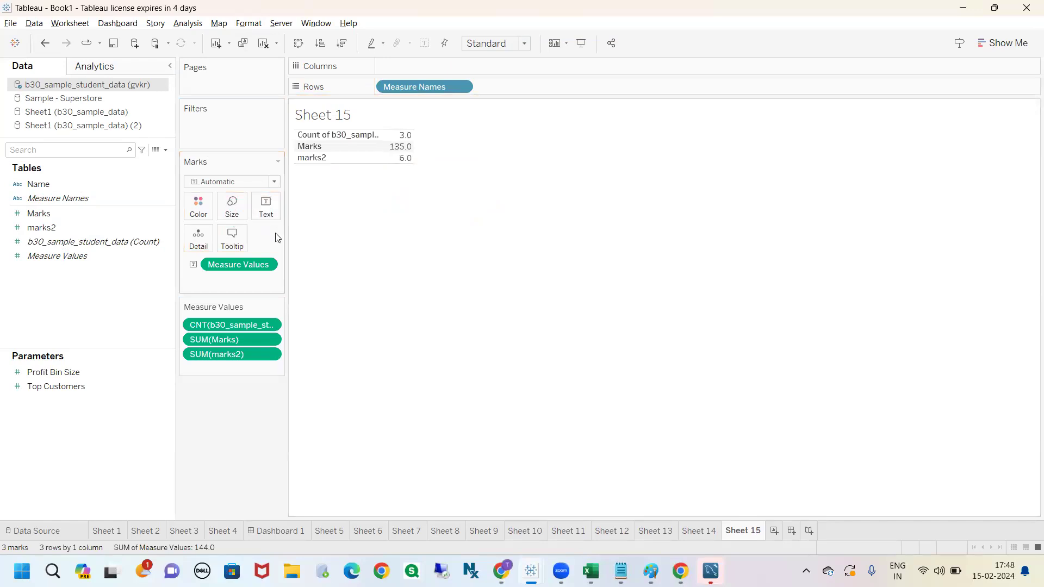
Circle the Measure Values card and link it to the table's numbers, and the measure labels to Measure Names
{"action": "mouse_move", "coordinate": [202, 284]}
{"action": "left_mouse_down"}
{"action": "mouse_move", "coordinate": [175, 296]}
{"action": "mouse_move", "coordinate": [166, 375]}
{"action": "mouse_move", "coordinate": [323, 318]}
{"action": "mouse_move", "coordinate": [202, 284]}
{"action": "left_mouse_up"}
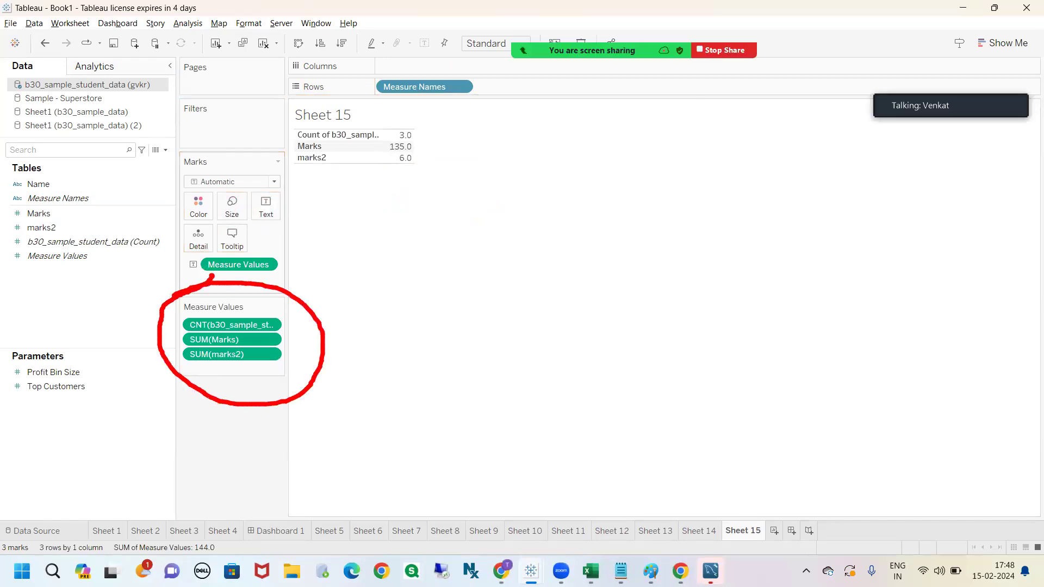
{"action": "mouse_move", "coordinate": [318, 310]}
{"action": "left_mouse_down"}
{"action": "mouse_move", "coordinate": [344, 293]}
{"action": "mouse_move", "coordinate": [438, 113]}
{"action": "mouse_move", "coordinate": [389, 136]}
{"action": "mouse_move", "coordinate": [424, 191]}
{"action": "left_mouse_up"}
{"action": "mouse_move", "coordinate": [353, 125]}
{"action": "left_mouse_down"}
{"action": "mouse_move", "coordinate": [287, 149]}
{"action": "mouse_move", "coordinate": [384, 131]}
{"action": "mouse_move", "coordinate": [308, 108]}
{"action": "mouse_move", "coordinate": [378, 83]}
{"action": "mouse_move", "coordinate": [372, 111]}
{"action": "left_mouse_up"}
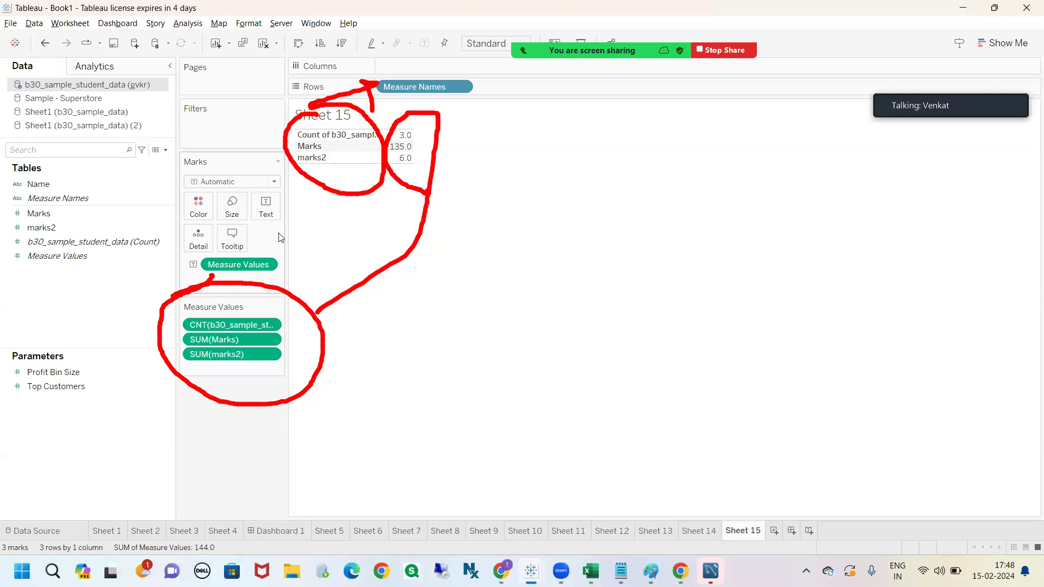
Clear Sheet 15 and show Sample - Superstore's Measure Names on Rows with Measure Values as text
{"action": "left_click", "coordinate": [264, 43]}
{"action": "left_click", "coordinate": [107, 99]}
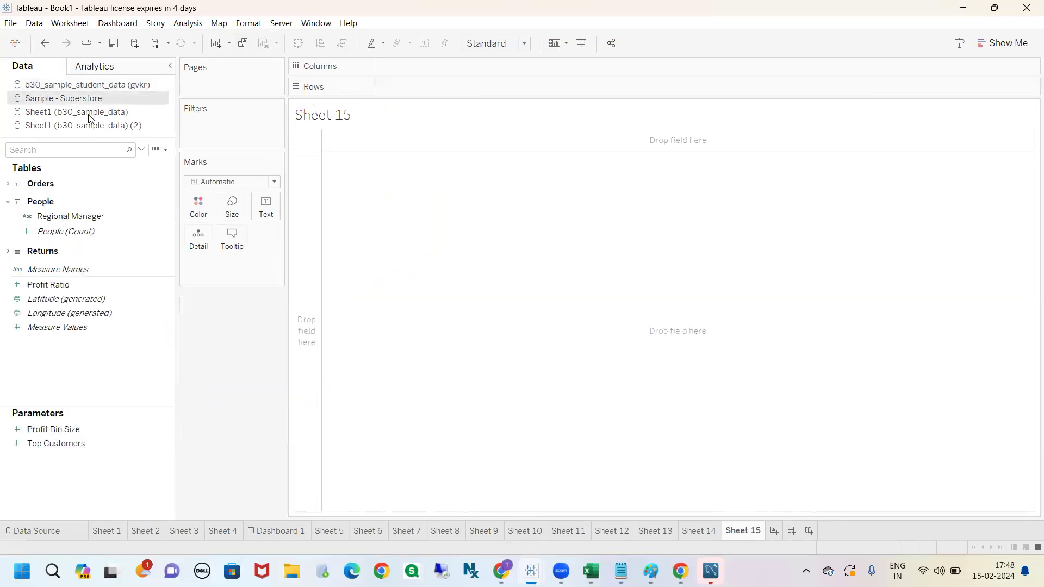
{"action": "left_click_drag", "start_coordinate": [78, 271], "coordinate": [417, 91]}
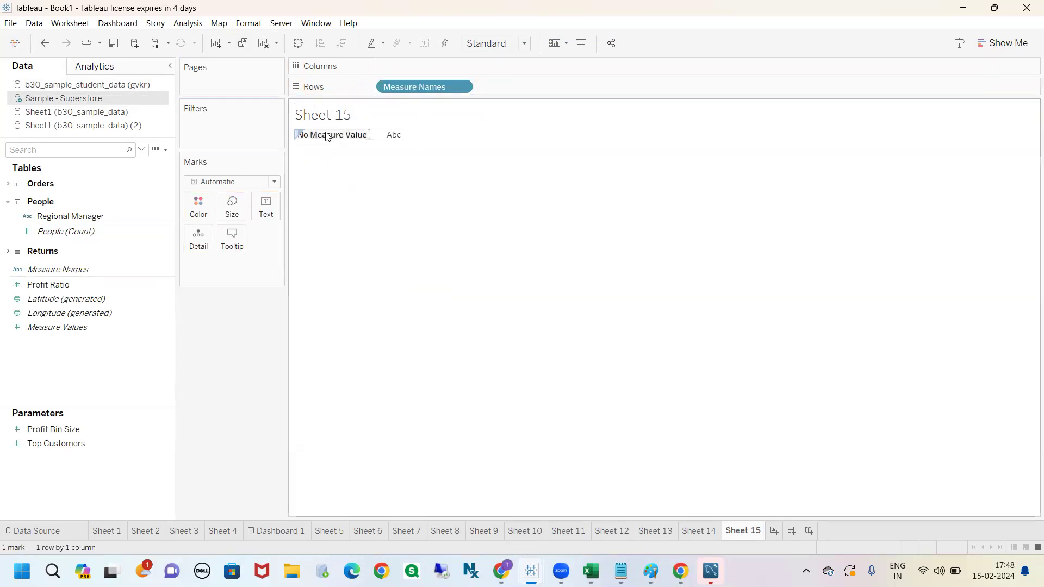
{"action": "left_click", "coordinate": [63, 330]}
{"action": "left_click_drag", "start_coordinate": [62, 330], "coordinate": [446, 128]}
{"action": "left_click_drag", "start_coordinate": [412, 69], "coordinate": [258, 203]}
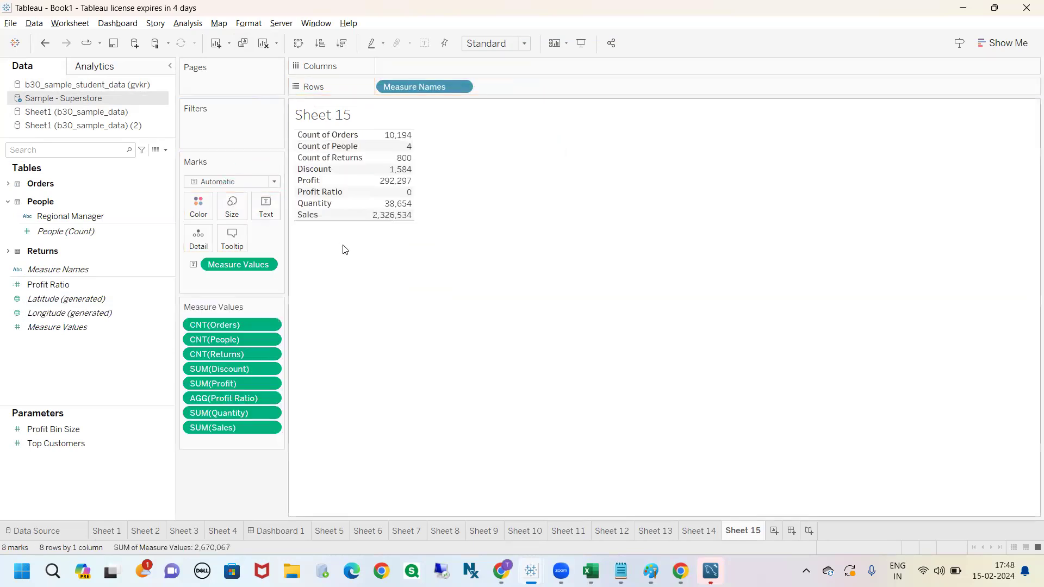
Annotate the Superstore table's names and numbers with arrows to Measure Names and Measure Values, and circle the listed measures
{"action": "key", "text": "ctrl+2"}
{"action": "mouse_move", "coordinate": [290, 122]}
{"action": "left_mouse_down"}
{"action": "mouse_move", "coordinate": [274, 180]}
{"action": "mouse_move", "coordinate": [359, 175]}
{"action": "mouse_move", "coordinate": [282, 128]}
{"action": "left_mouse_up"}
{"action": "left_click_drag", "start_coordinate": [337, 107], "coordinate": [387, 87]}
{"action": "mouse_move", "coordinate": [357, 83]}
{"action": "left_mouse_down"}
{"action": "mouse_move", "coordinate": [390, 84]}
{"action": "mouse_move", "coordinate": [375, 101]}
{"action": "mouse_move", "coordinate": [366, 222]}
{"action": "mouse_move", "coordinate": [422, 139]}
{"action": "mouse_move", "coordinate": [378, 121]}
{"action": "left_mouse_up"}
{"action": "mouse_move", "coordinate": [375, 266]}
{"action": "left_mouse_down"}
{"action": "mouse_move", "coordinate": [262, 293]}
{"action": "mouse_move", "coordinate": [277, 274]}
{"action": "left_mouse_up"}
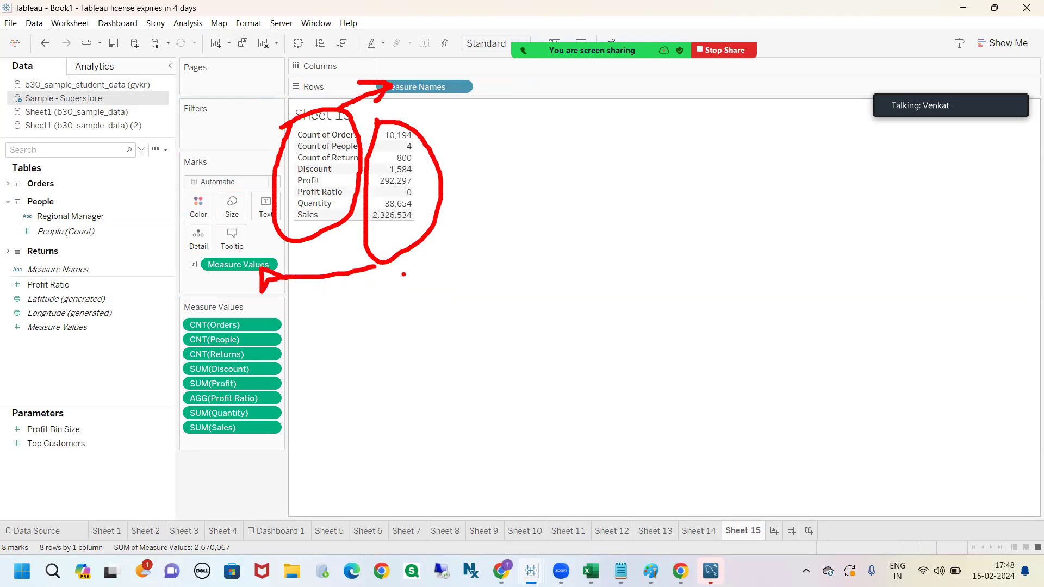
{"action": "mouse_move", "coordinate": [238, 320]}
{"action": "left_mouse_down"}
{"action": "mouse_move", "coordinate": [193, 485]}
{"action": "mouse_move", "coordinate": [235, 312]}
{"action": "left_mouse_up"}
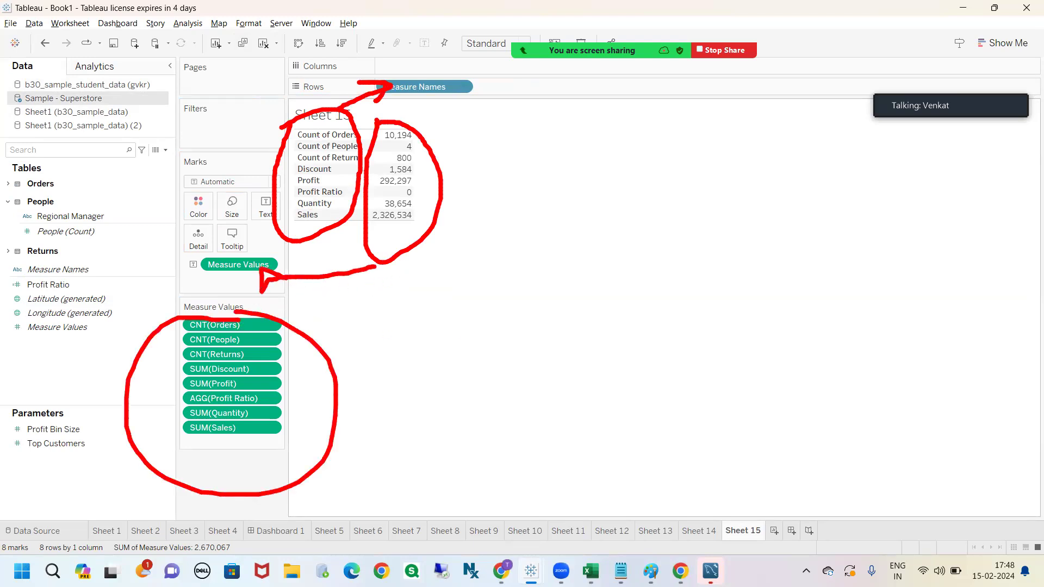
{"action": "key", "text": "Escape"}
Widen the Marks card area and remove SUM(Sales) from the Measure Values card on Sheet 15
{"action": "left_click_drag", "start_coordinate": [283, 289], "coordinate": [309, 284]}
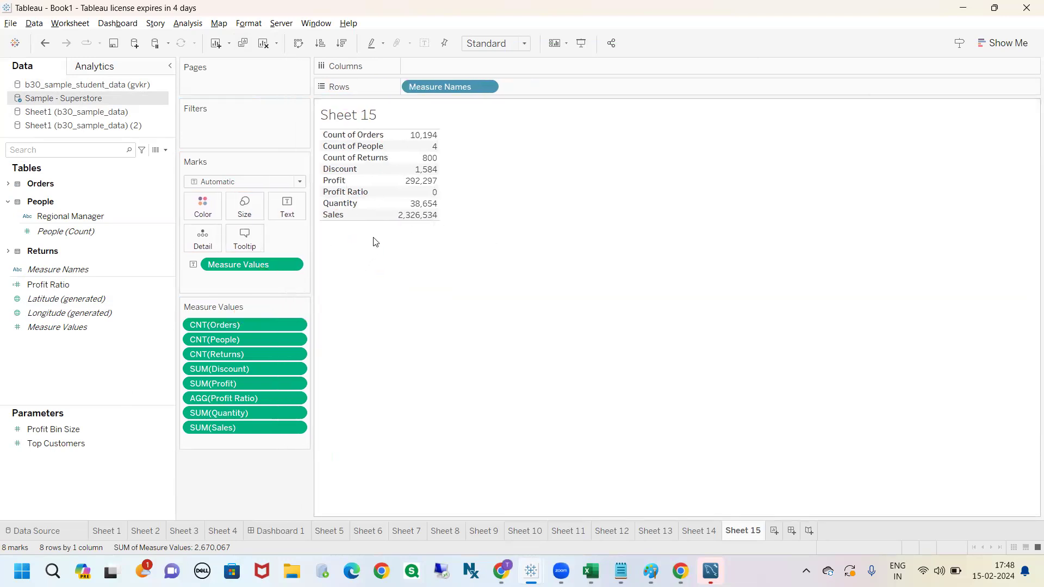
{"action": "key", "text": "ctrl+2"}
{"action": "left_click_drag", "start_coordinate": [314, 221], "coordinate": [315, 244]}
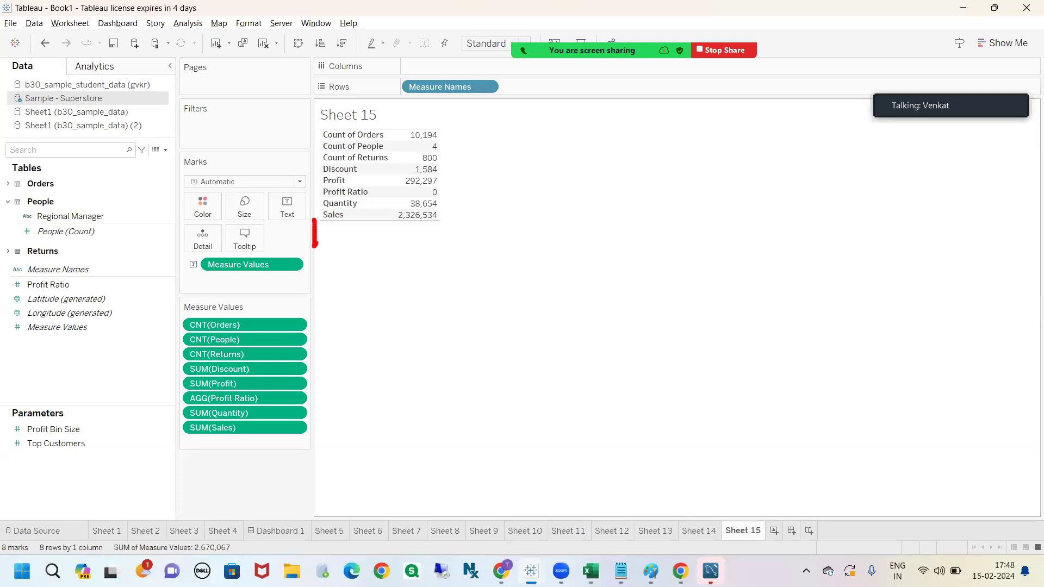
{"action": "key", "text": "Escape"}
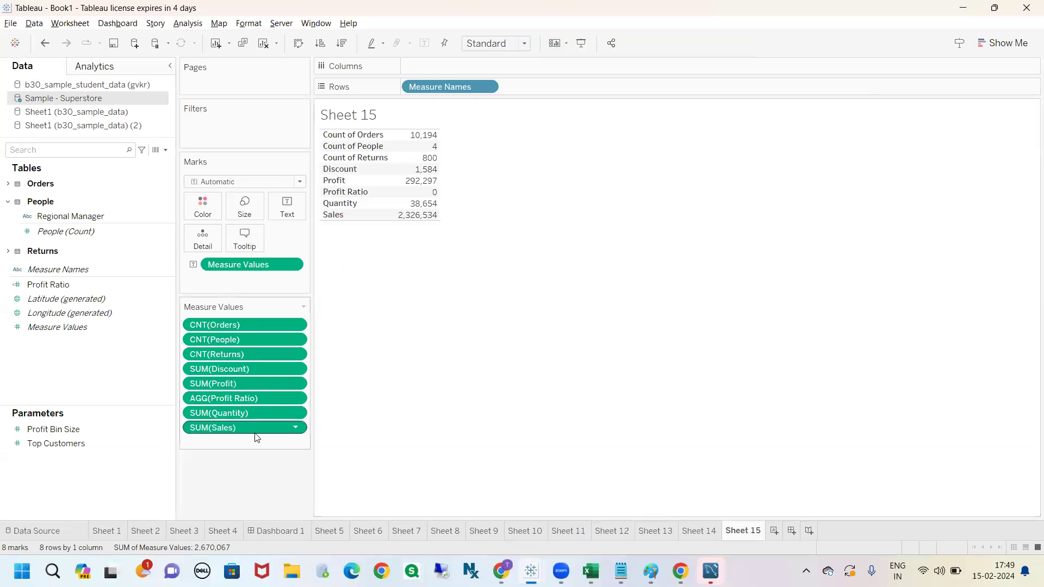
{"action": "key", "text": "ctrl+2"}
{"action": "mouse_move", "coordinate": [206, 427]}
{"action": "left_mouse_down"}
{"action": "mouse_move", "coordinate": [249, 467]}
{"action": "mouse_move", "coordinate": [258, 446]}
{"action": "left_mouse_up"}
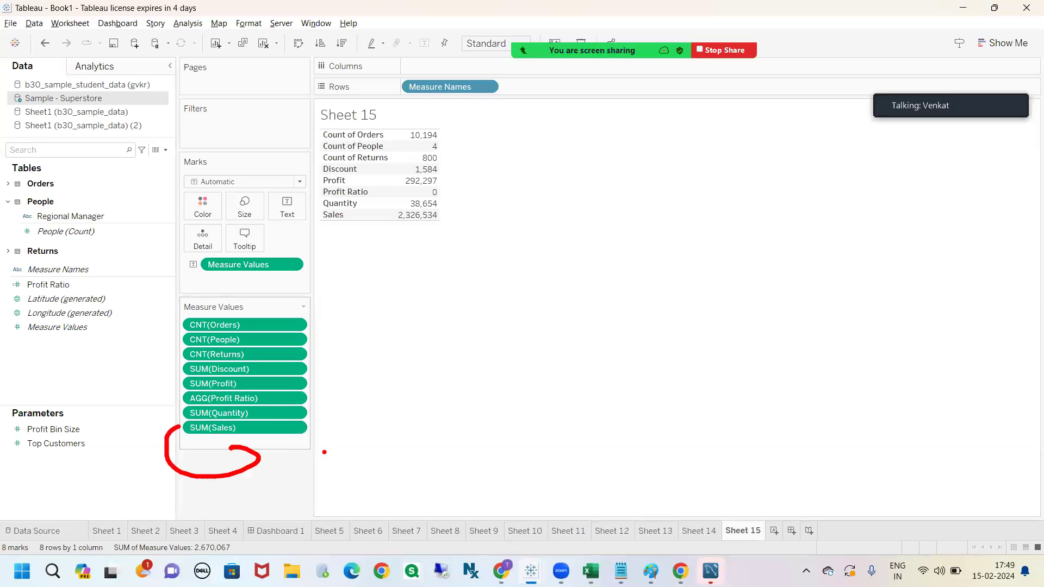
{"action": "key", "text": "Escape"}
{"action": "left_click", "coordinate": [300, 427]}
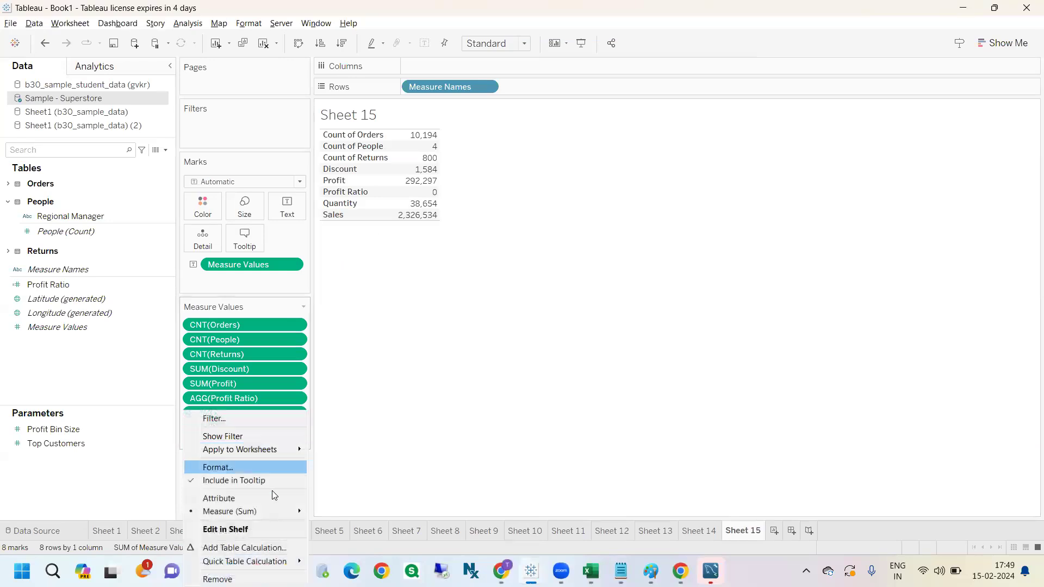
{"action": "left_click", "coordinate": [218, 579]}
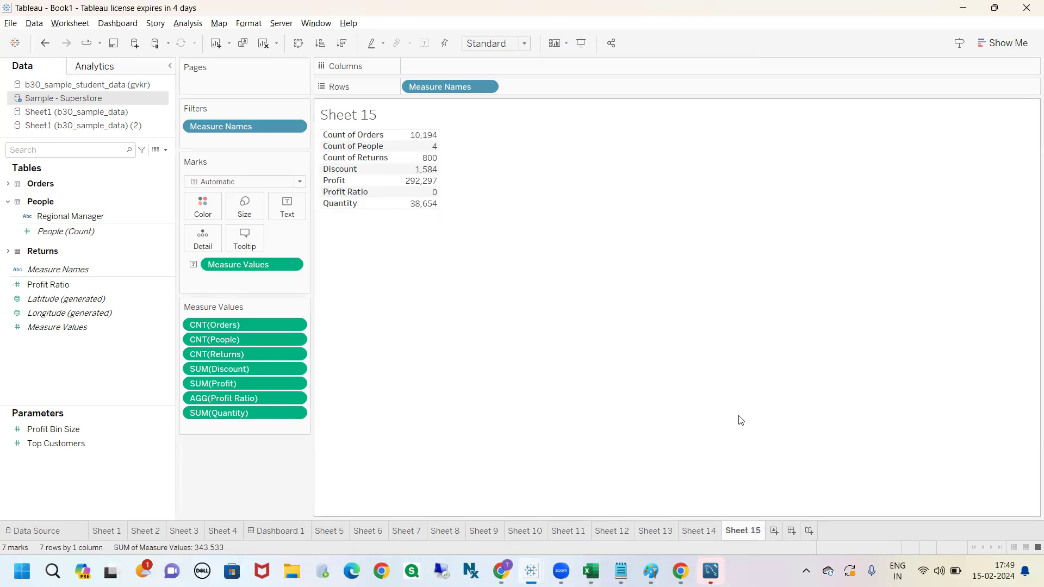
Create a new worksheet and show the Marks field of b30_sample_student_data (gvkr) as text
{"action": "left_click", "coordinate": [64, 231]}
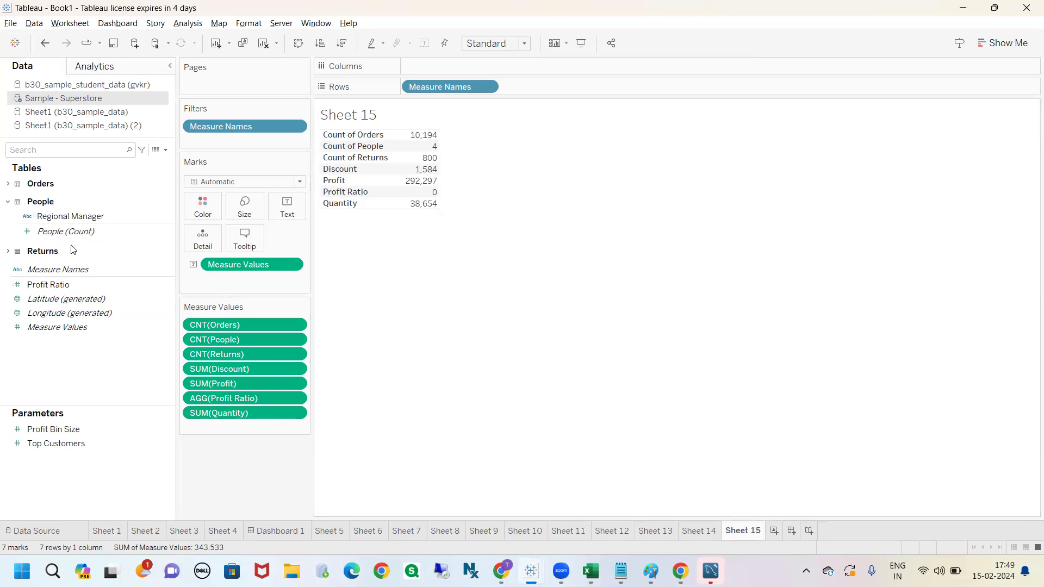
{"action": "left_click", "coordinate": [769, 534]}
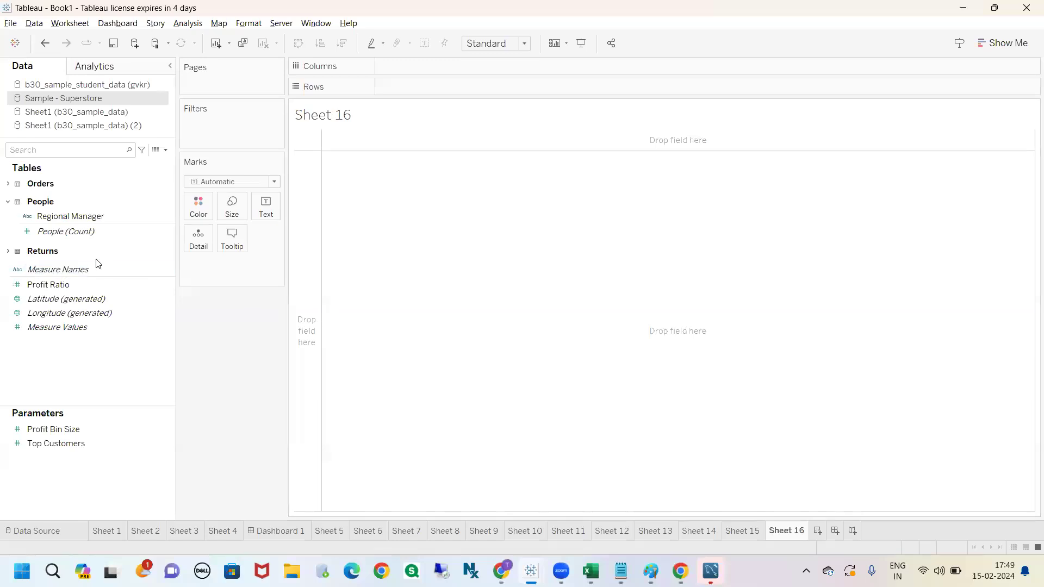
{"action": "left_click", "coordinate": [80, 86]}
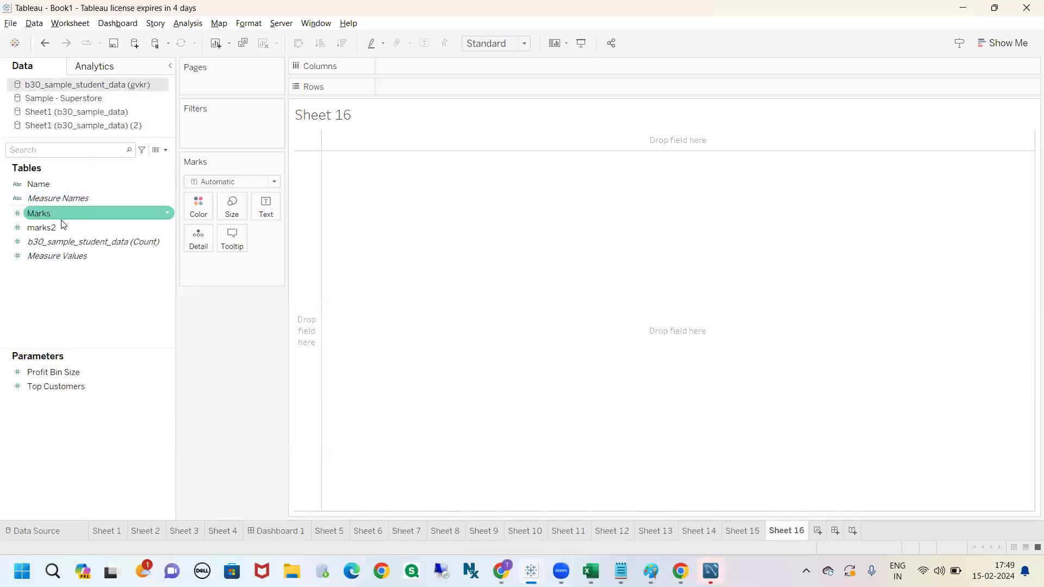
{"action": "left_click_drag", "start_coordinate": [53, 213], "coordinate": [266, 205]}
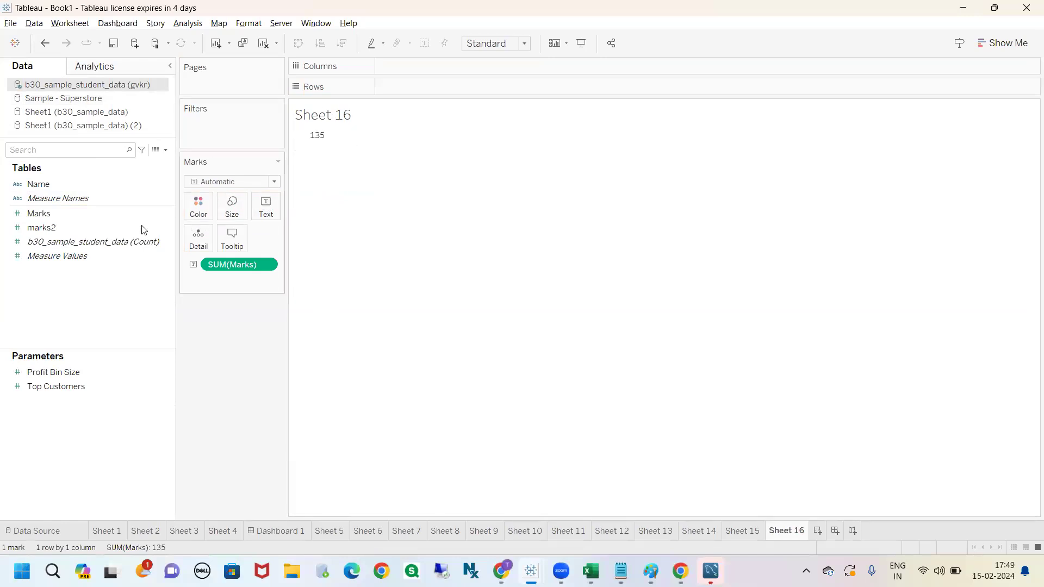
Add the marks2 field to the Sheet 16 view and highlight the Measure Names pill on Rows
{"action": "left_click", "coordinate": [46, 230]}
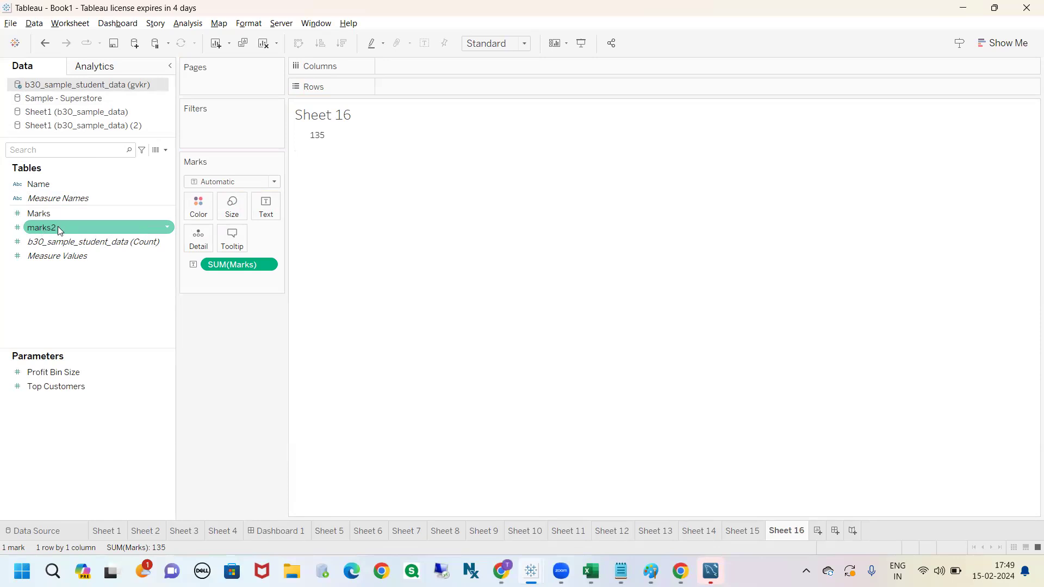
{"action": "double_click", "coordinate": [61, 231]}
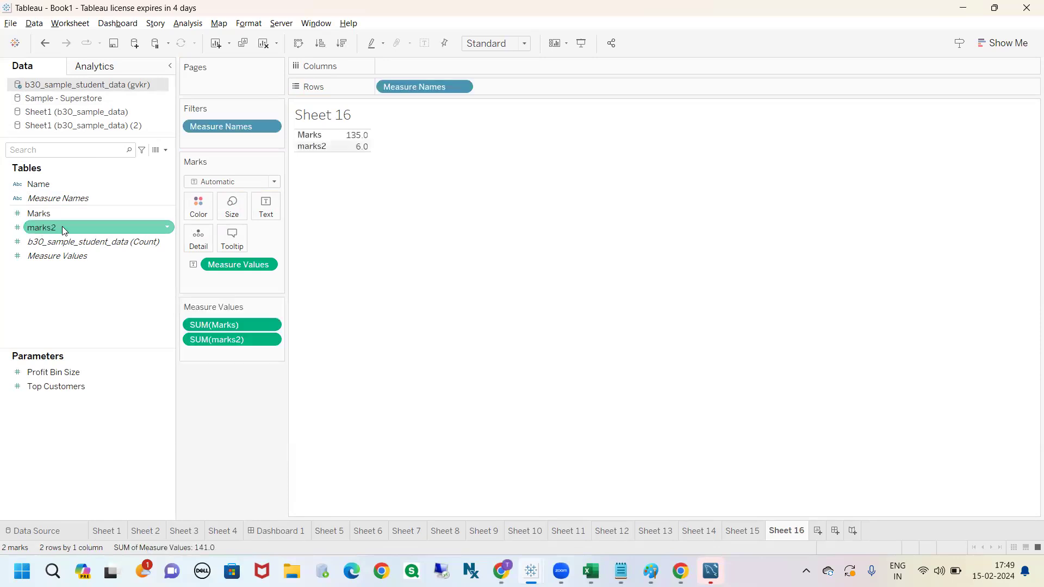
{"action": "left_click_drag", "start_coordinate": [404, 81], "coordinate": [441, 66]}
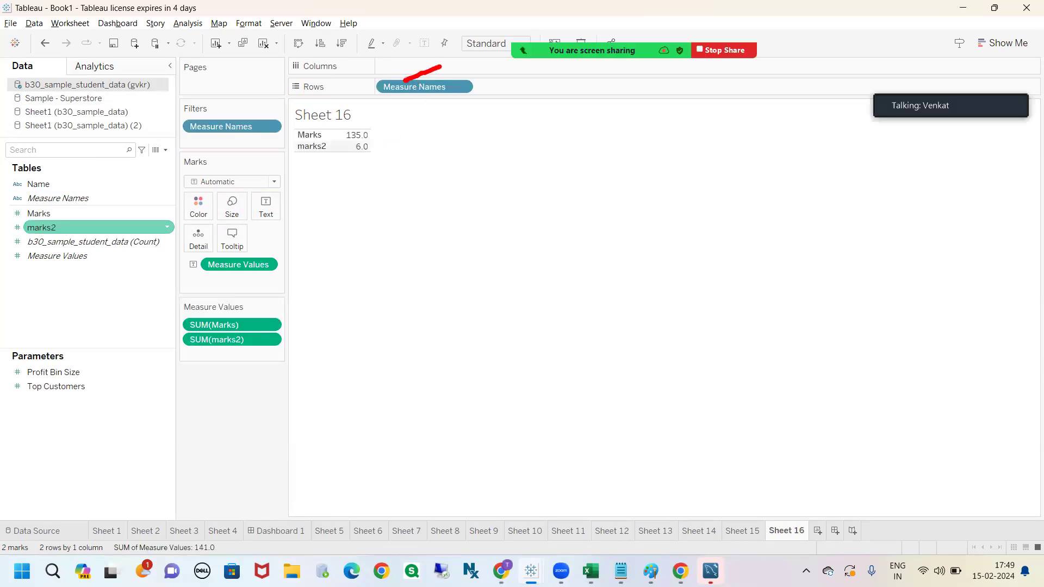
Circle the Measure Values pill on the Marks card and mark the Measure Names pill on Rows, clearing the annotations
{"action": "mouse_move", "coordinate": [238, 284]}
{"action": "left_mouse_down"}
{"action": "mouse_move", "coordinate": [291, 260]}
{"action": "mouse_move", "coordinate": [256, 302]}
{"action": "mouse_move", "coordinate": [309, 302]}
{"action": "left_mouse_up"}
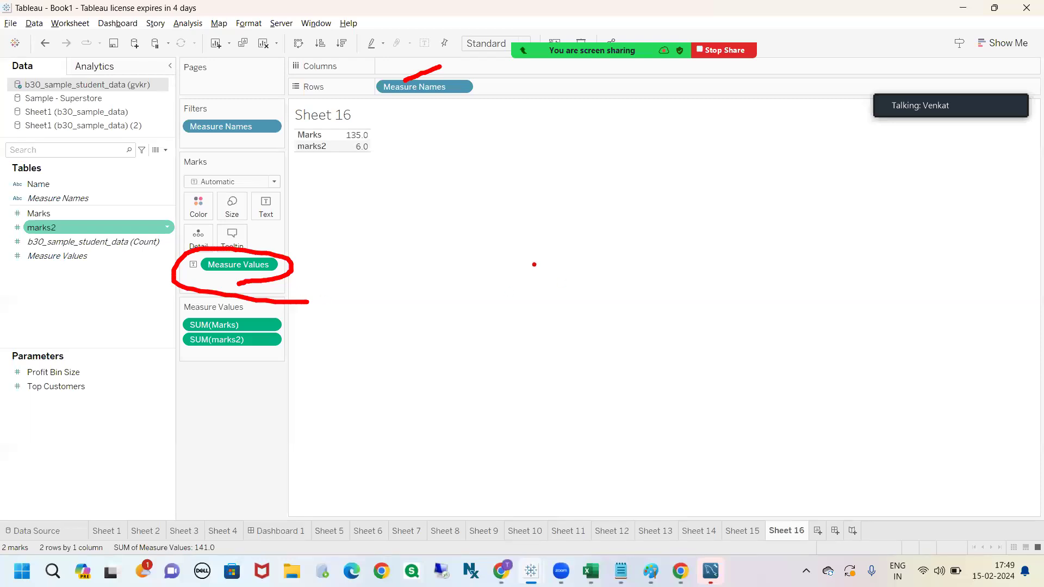
{"action": "key", "text": "Escape"}
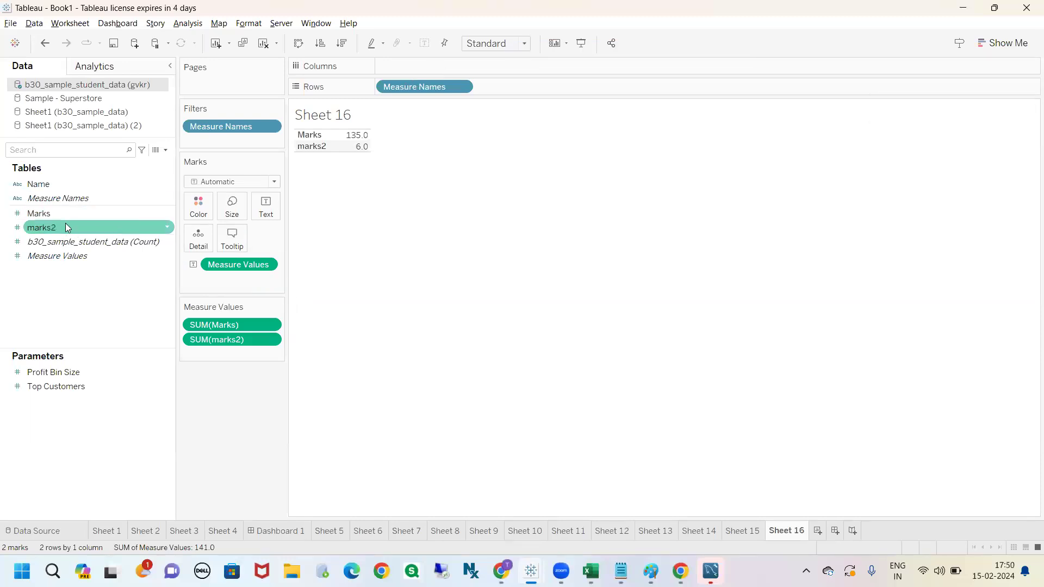
{"action": "key", "text": "ctrl+2"}
{"action": "left_click_drag", "start_coordinate": [421, 81], "coordinate": [478, 56]}
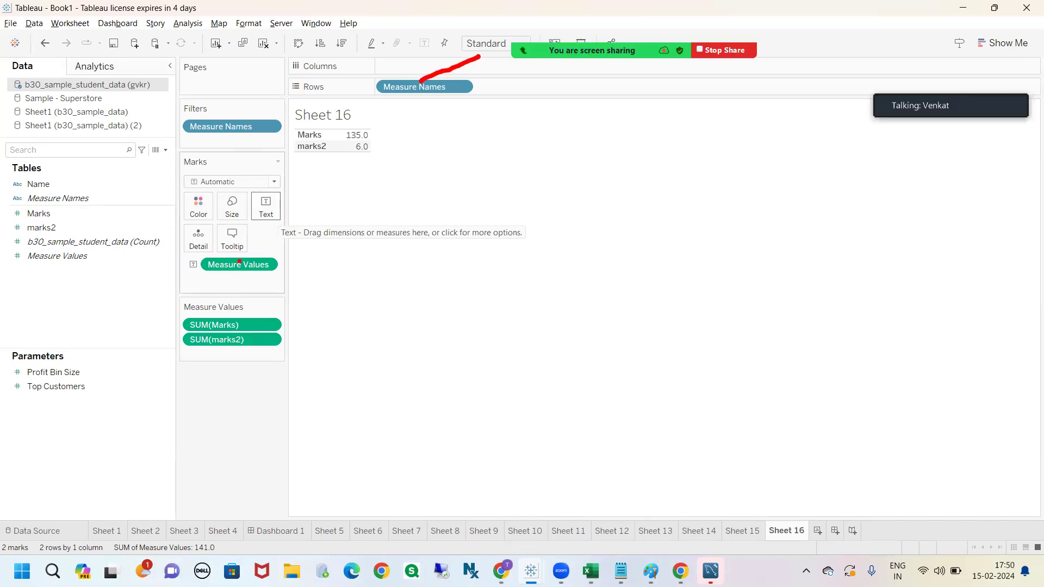
{"action": "key", "text": "Escape"}
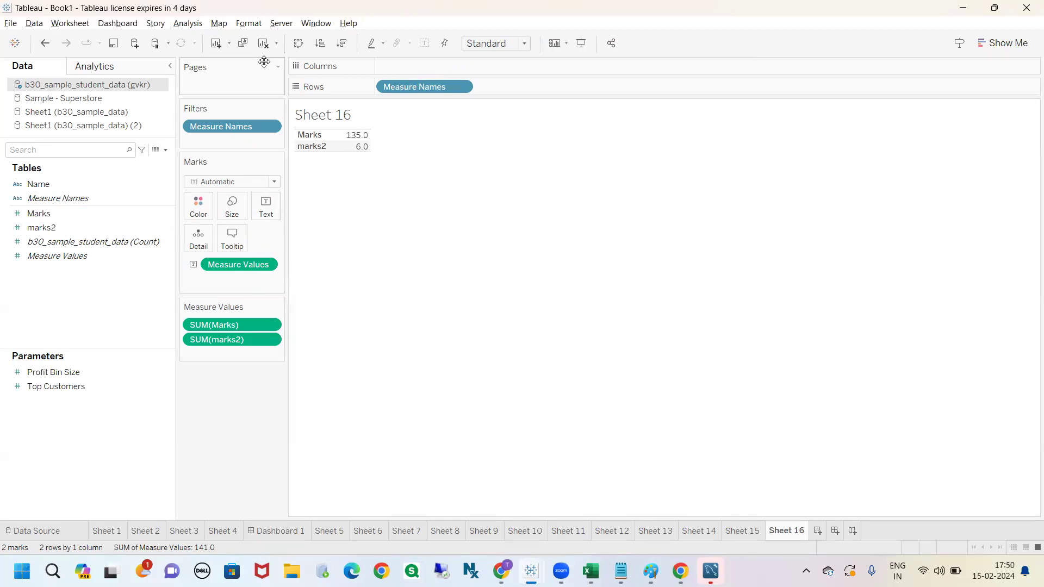
Clear Sheet 16, show Marks as text, and add marks2 as a second measure
{"action": "left_click", "coordinate": [263, 44]}
{"action": "left_click_drag", "start_coordinate": [62, 213], "coordinate": [259, 207]}
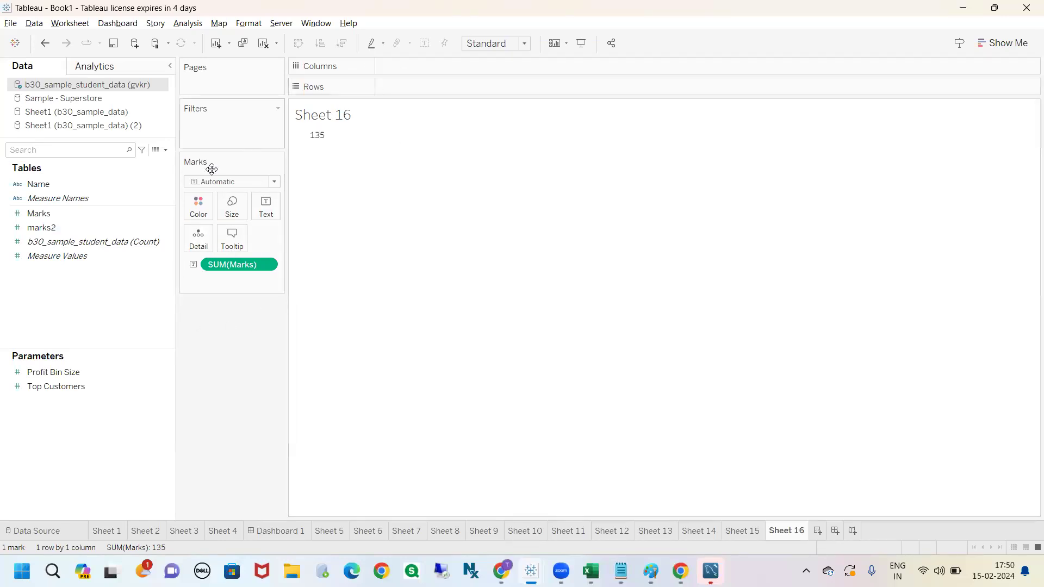
{"action": "double_click", "coordinate": [62, 233]}
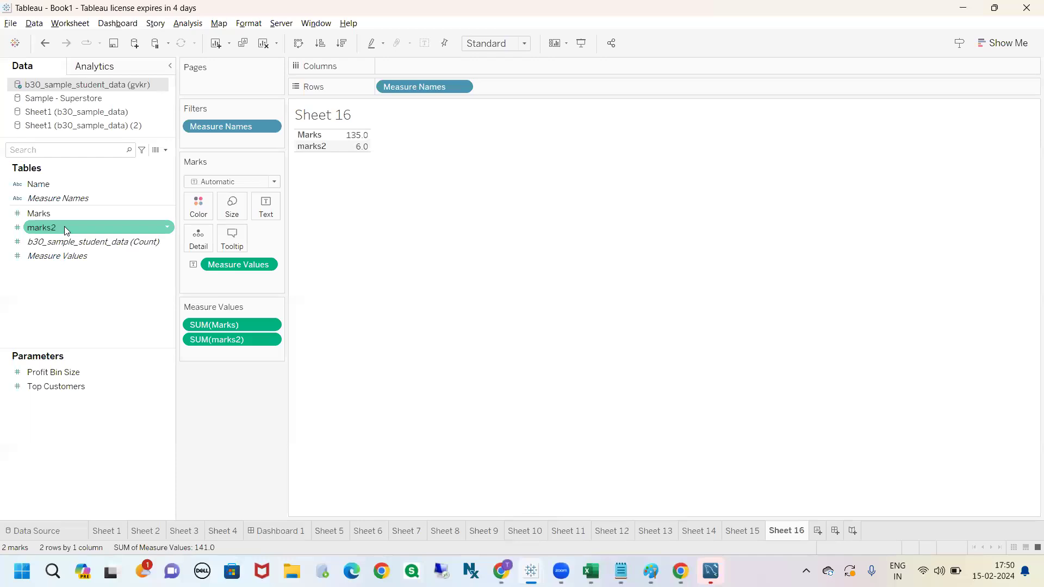
Circle the Measure Values card, the Measure Values pill, and the Measure Names pills on Rows and Filters
{"action": "key", "text": "ctrl+2"}
{"action": "mouse_move", "coordinate": [176, 298]}
{"action": "left_mouse_down"}
{"action": "mouse_move", "coordinate": [325, 354]}
{"action": "mouse_move", "coordinate": [161, 302]}
{"action": "left_mouse_up"}
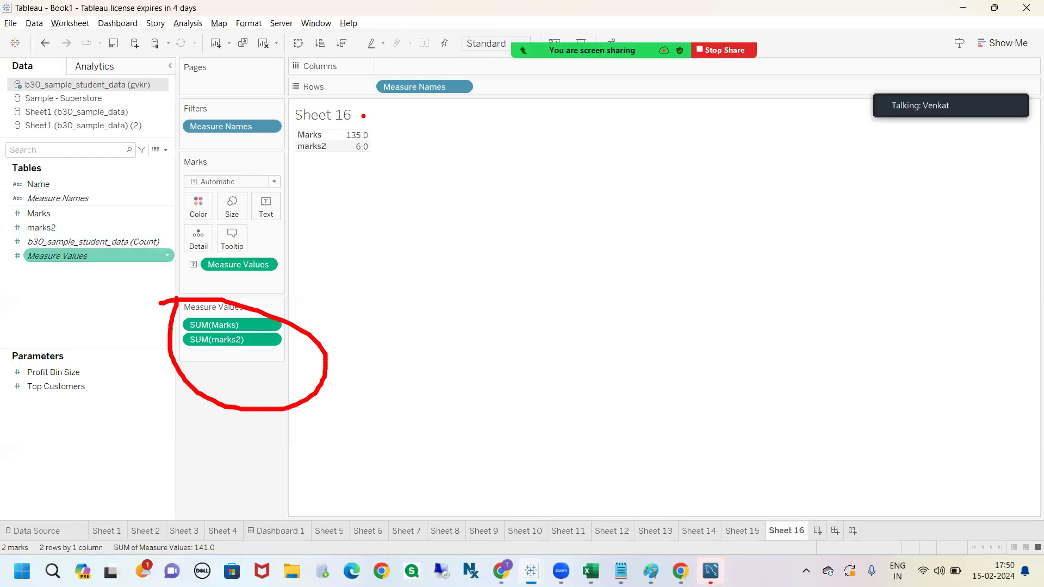
{"action": "mouse_move", "coordinate": [395, 86]}
{"action": "left_mouse_down"}
{"action": "mouse_move", "coordinate": [483, 108]}
{"action": "mouse_move", "coordinate": [362, 82]}
{"action": "left_mouse_up"}
{"action": "mouse_move", "coordinate": [245, 255]}
{"action": "left_mouse_down"}
{"action": "mouse_move", "coordinate": [312, 299]}
{"action": "mouse_move", "coordinate": [238, 240]}
{"action": "left_mouse_up"}
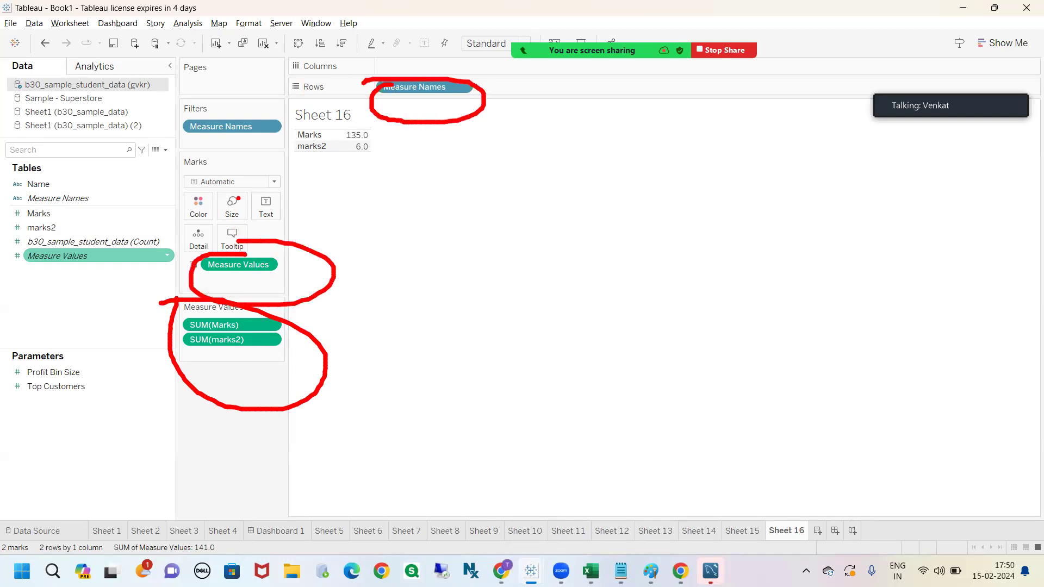
{"action": "mouse_move", "coordinate": [200, 108]}
{"action": "left_mouse_down"}
{"action": "mouse_move", "coordinate": [225, 174]}
{"action": "mouse_move", "coordinate": [202, 104]}
{"action": "left_mouse_up"}
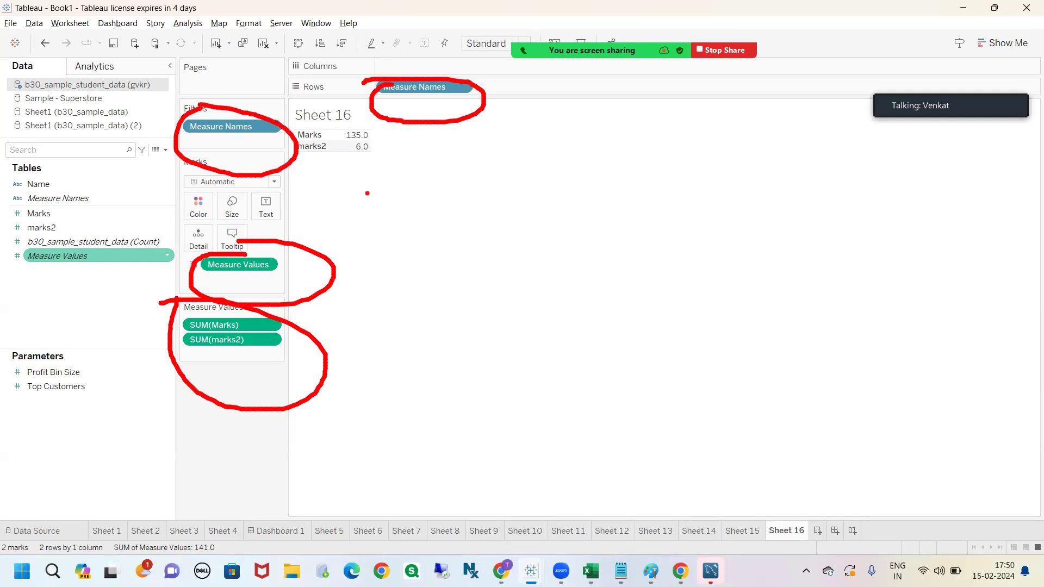
{"action": "key", "text": "Escape"}
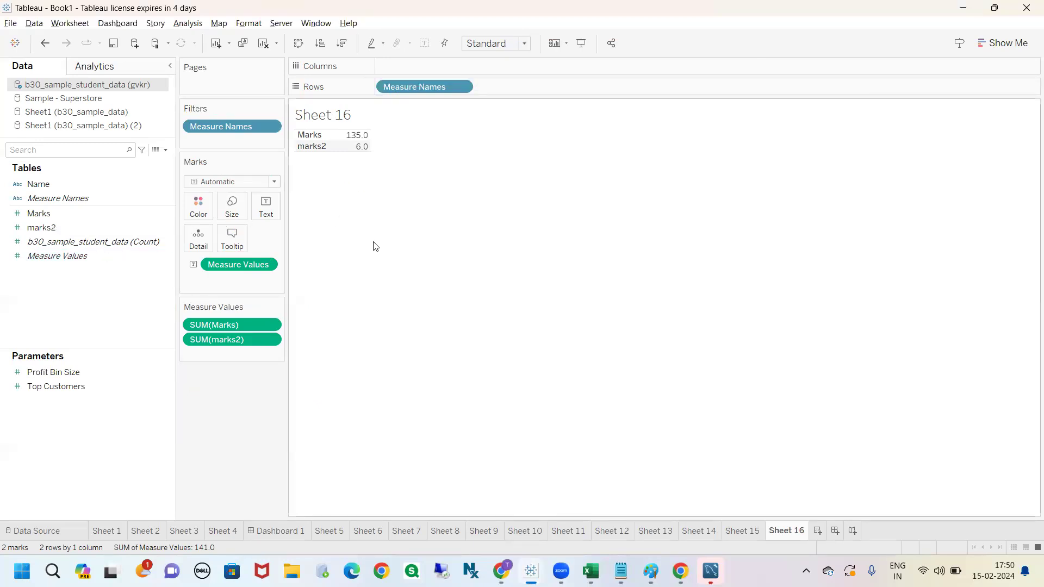
Clear Sheet 16 and build a text table with Name on Rows and Marks as the text value
{"action": "left_click", "coordinate": [263, 43]}
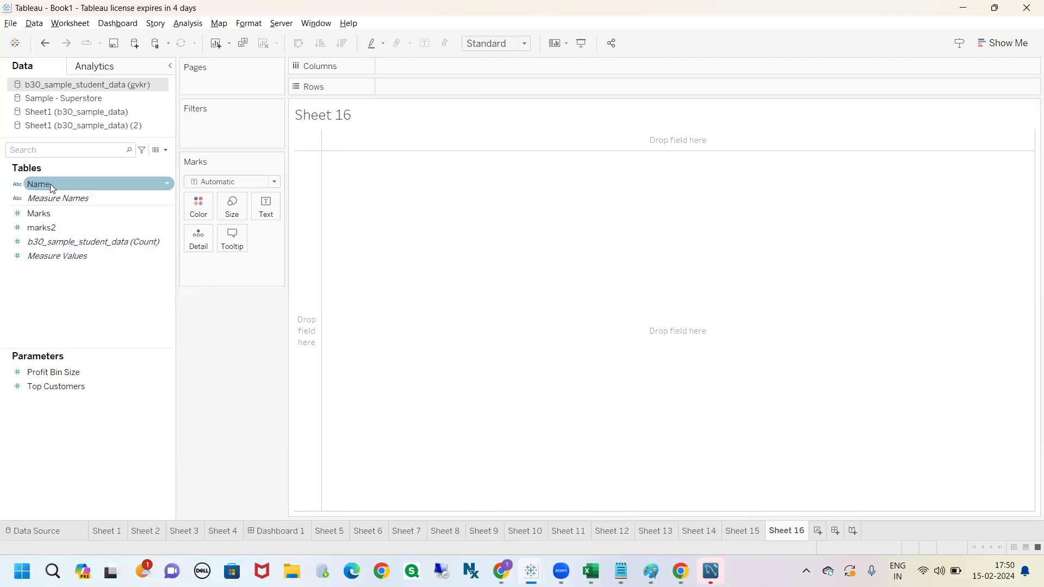
{"action": "left_click_drag", "start_coordinate": [52, 187], "coordinate": [403, 96]}
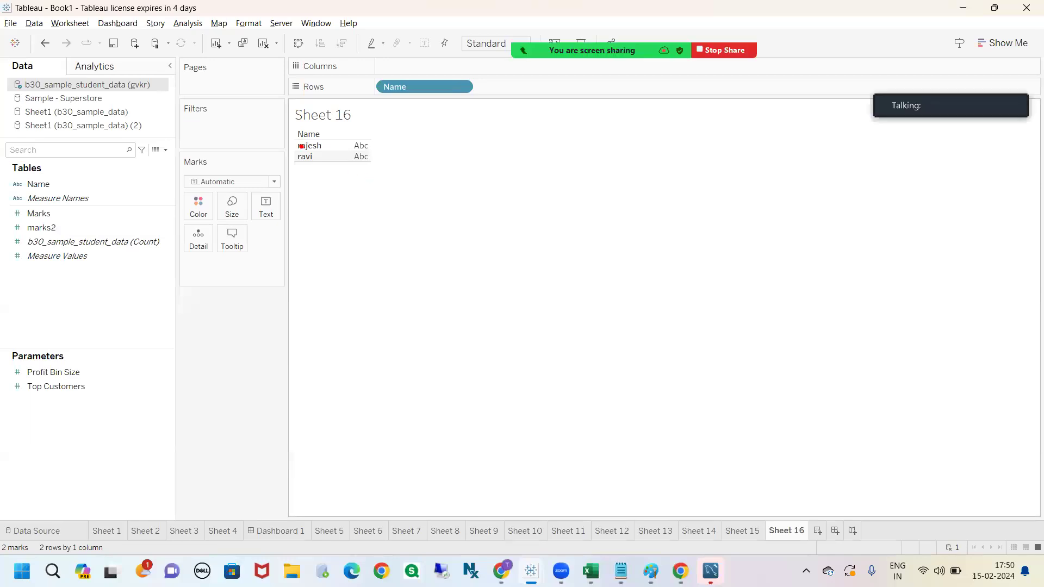
{"action": "mouse_move", "coordinate": [306, 128]}
{"action": "left_mouse_down"}
{"action": "mouse_move", "coordinate": [243, 121]}
{"action": "mouse_move", "coordinate": [284, 144]}
{"action": "mouse_move", "coordinate": [309, 123]}
{"action": "mouse_move", "coordinate": [283, 123]}
{"action": "mouse_move", "coordinate": [282, 159]}
{"action": "mouse_move", "coordinate": [322, 206]}
{"action": "left_mouse_up"}
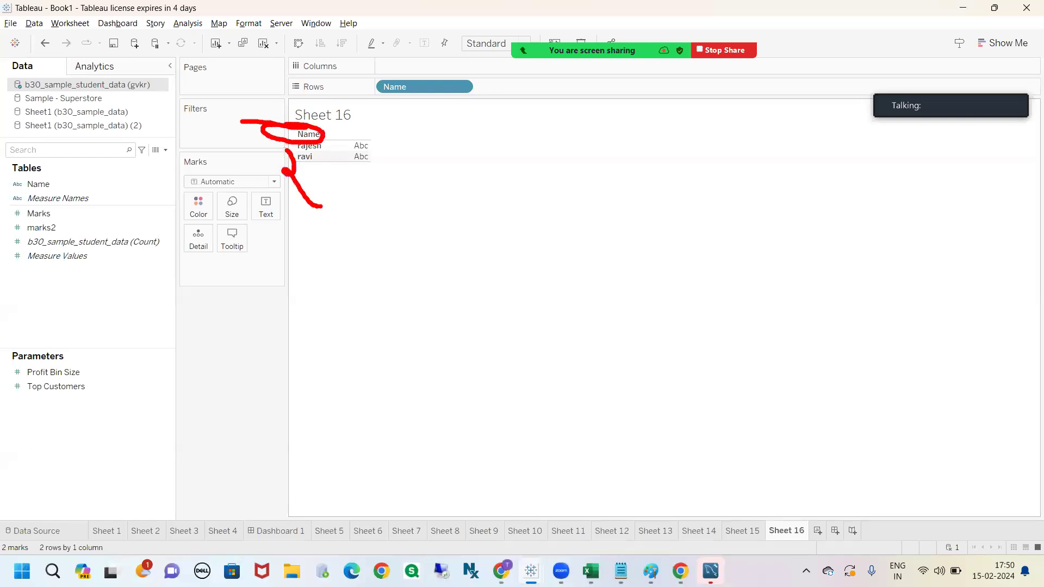
{"action": "left_click", "coordinate": [71, 213]}
{"action": "left_click_drag", "start_coordinate": [72, 212], "coordinate": [266, 212]}
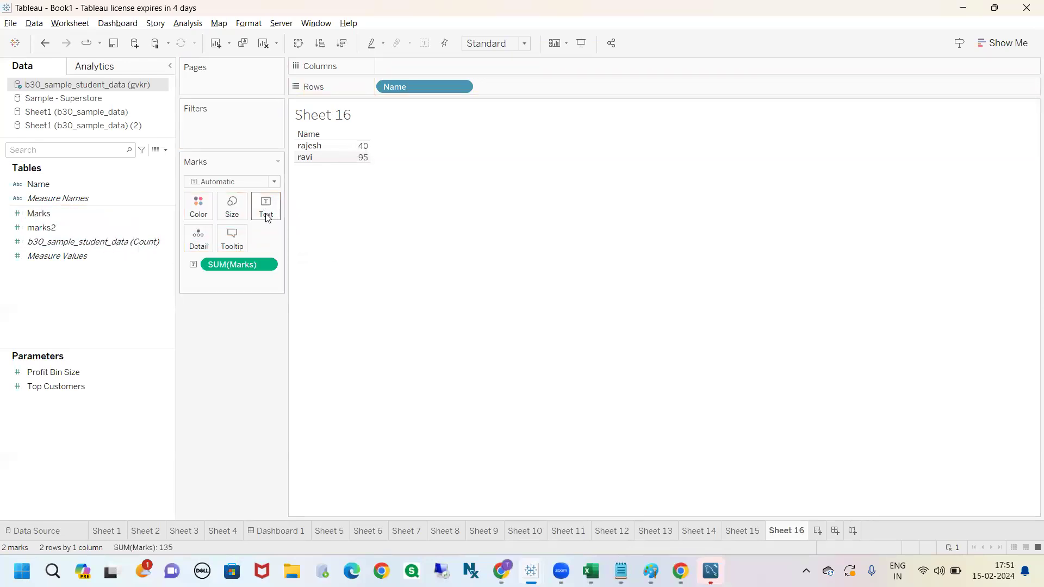
Bracket the mark values in the table and circle the blank header above them
{"action": "mouse_move", "coordinate": [374, 146]}
{"action": "left_mouse_down"}
{"action": "mouse_move", "coordinate": [394, 158]}
{"action": "mouse_move", "coordinate": [374, 183]}
{"action": "left_mouse_up"}
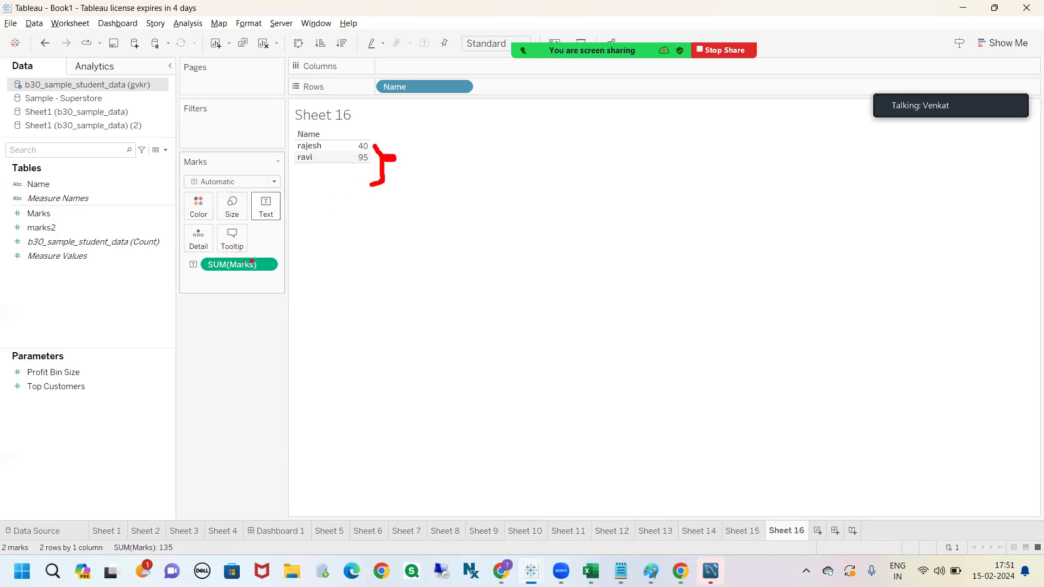
{"action": "mouse_move", "coordinate": [342, 130]}
{"action": "left_mouse_down"}
{"action": "mouse_move", "coordinate": [383, 140]}
{"action": "mouse_move", "coordinate": [340, 129]}
{"action": "left_mouse_up"}
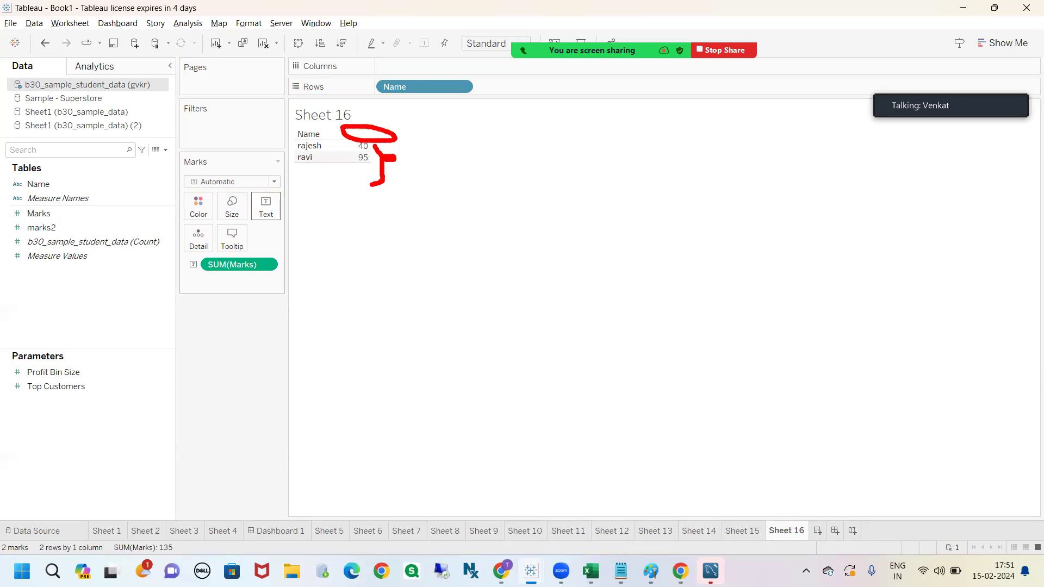
{"action": "key", "text": "Escape"}
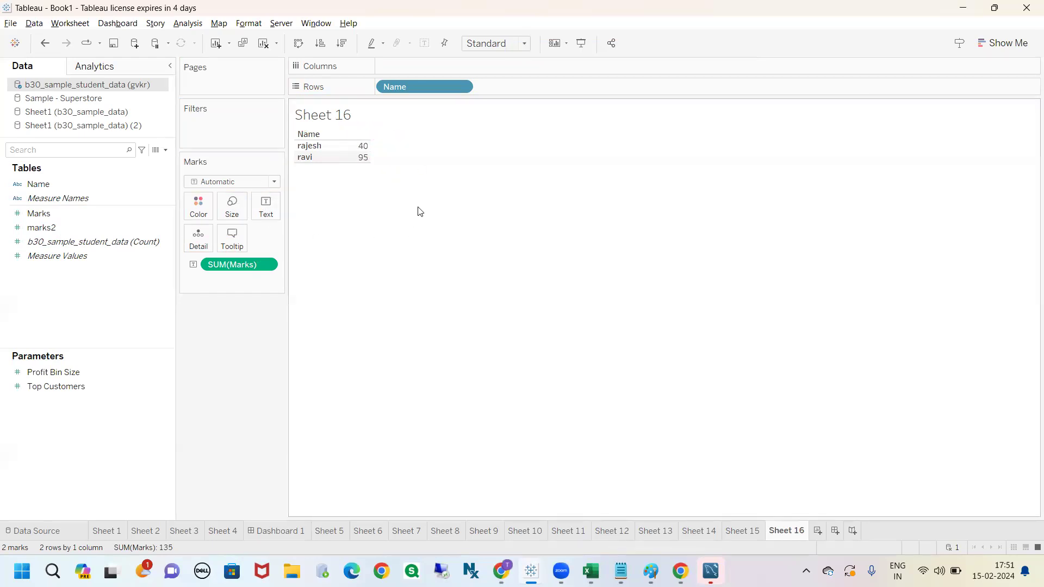
Trace the Name field to Rows and its table labels, and SUM(Marks) to the values under the blank header
{"action": "mouse_move", "coordinate": [55, 184]}
{"action": "left_mouse_down"}
{"action": "mouse_move", "coordinate": [210, 161]}
{"action": "mouse_move", "coordinate": [417, 69]}
{"action": "mouse_move", "coordinate": [362, 87]}
{"action": "left_mouse_up"}
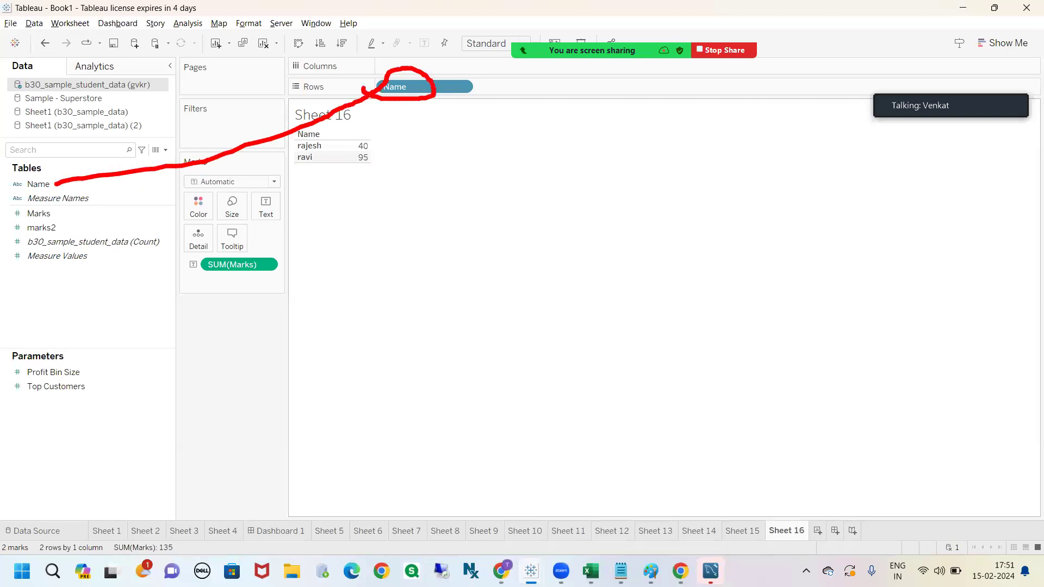
{"action": "left_click_drag", "start_coordinate": [316, 131], "coordinate": [330, 121]}
{"action": "mouse_move", "coordinate": [293, 144]}
{"action": "left_mouse_down"}
{"action": "mouse_move", "coordinate": [285, 162]}
{"action": "mouse_move", "coordinate": [337, 166]}
{"action": "mouse_move", "coordinate": [276, 143]}
{"action": "left_mouse_up"}
{"action": "mouse_move", "coordinate": [204, 256]}
{"action": "left_mouse_down"}
{"action": "mouse_move", "coordinate": [315, 275]}
{"action": "mouse_move", "coordinate": [207, 251]}
{"action": "left_mouse_up"}
{"action": "mouse_move", "coordinate": [300, 254]}
{"action": "left_mouse_down"}
{"action": "mouse_move", "coordinate": [346, 232]}
{"action": "mouse_move", "coordinate": [383, 166]}
{"action": "mouse_move", "coordinate": [375, 190]}
{"action": "left_mouse_up"}
{"action": "mouse_move", "coordinate": [356, 128]}
{"action": "left_mouse_down"}
{"action": "mouse_move", "coordinate": [339, 129]}
{"action": "mouse_move", "coordinate": [377, 139]}
{"action": "mouse_move", "coordinate": [341, 124]}
{"action": "left_mouse_up"}
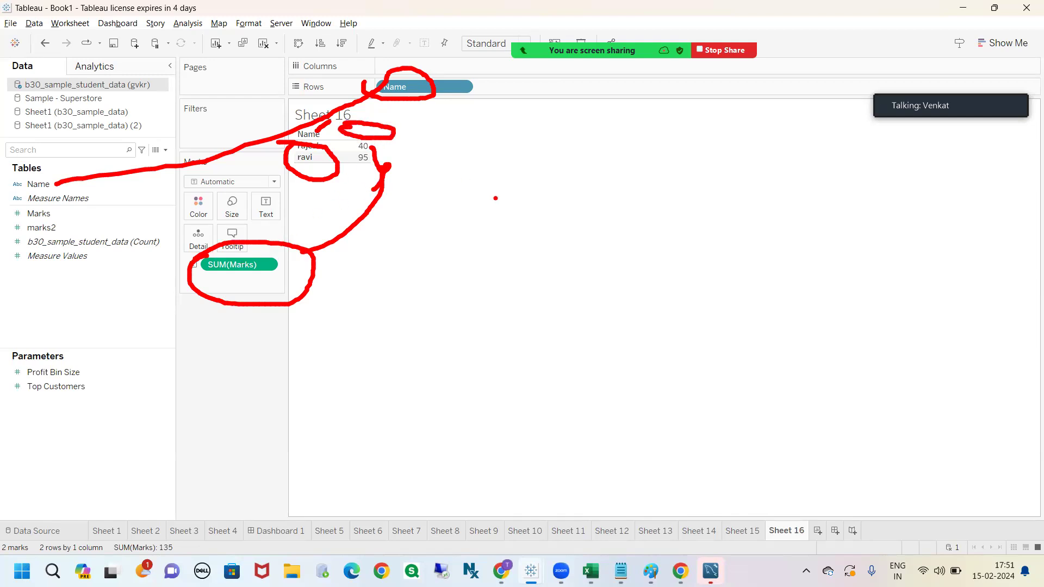
{"action": "key", "text": "Escape"}
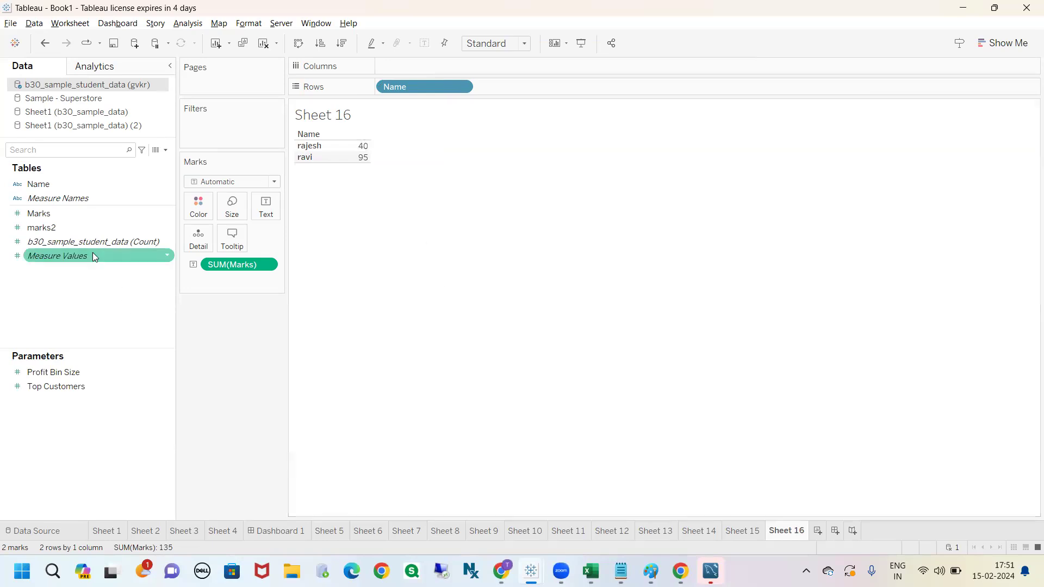
Try marks2 as a second measure beside Marks in the Sheet 16 table and remove it again
{"action": "double_click", "coordinate": [53, 228]}
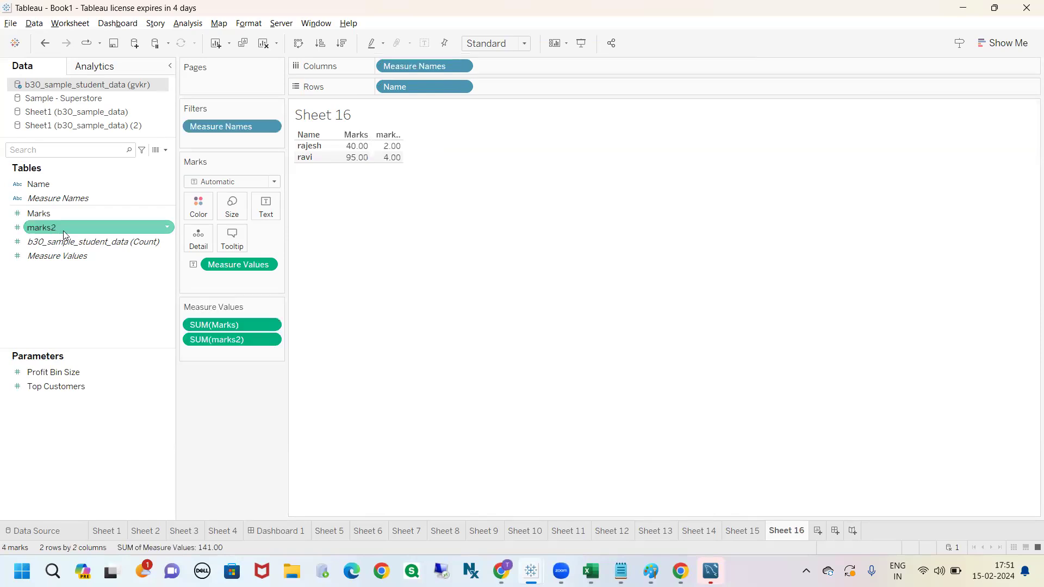
{"action": "mouse_move", "coordinate": [356, 128]}
{"action": "left_mouse_down"}
{"action": "mouse_move", "coordinate": [368, 116]}
{"action": "mouse_move", "coordinate": [403, 120]}
{"action": "left_mouse_up"}
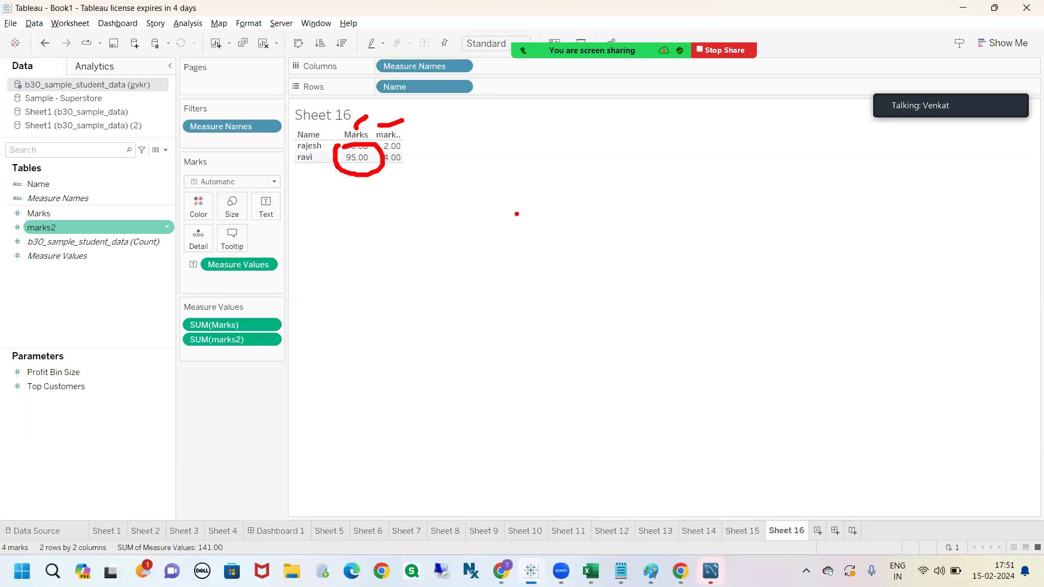
{"action": "key", "text": "Escape"}
{"action": "left_click_drag", "start_coordinate": [217, 339], "coordinate": [384, 156]}
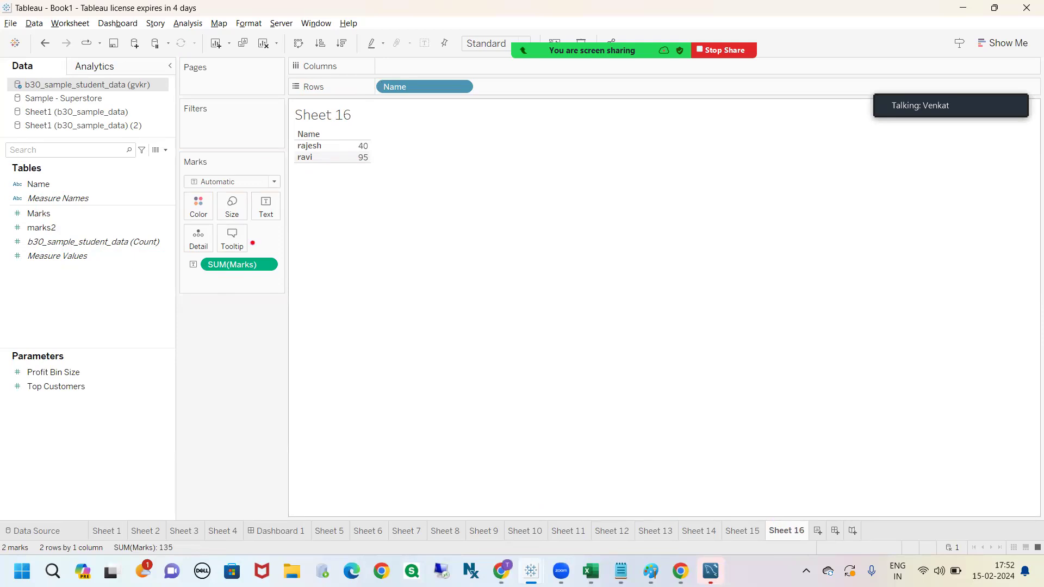
Circle the single-measure table, its Name column and the unlabelled value column, clearing the annotations
{"action": "mouse_move", "coordinate": [295, 118]}
{"action": "left_mouse_down"}
{"action": "mouse_move", "coordinate": [470, 200]}
{"action": "mouse_move", "coordinate": [268, 120]}
{"action": "left_mouse_up"}
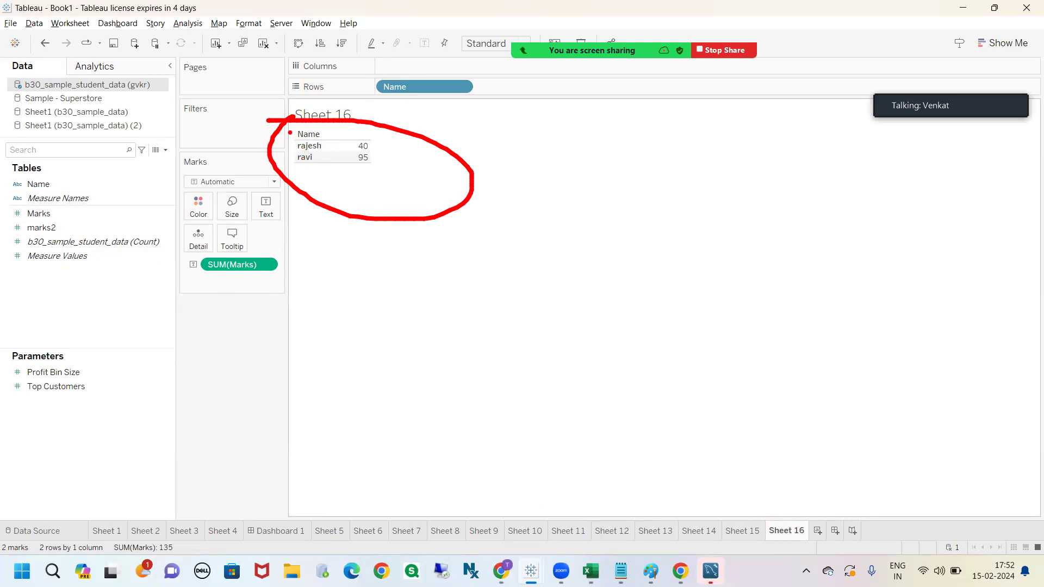
{"action": "mouse_move", "coordinate": [291, 132]}
{"action": "left_mouse_down"}
{"action": "mouse_move", "coordinate": [325, 128]}
{"action": "mouse_move", "coordinate": [302, 141]}
{"action": "mouse_move", "coordinate": [281, 135]}
{"action": "left_mouse_up"}
{"action": "mouse_move", "coordinate": [352, 143]}
{"action": "left_mouse_down"}
{"action": "mouse_move", "coordinate": [348, 168]}
{"action": "mouse_move", "coordinate": [397, 177]}
{"action": "mouse_move", "coordinate": [372, 136]}
{"action": "mouse_move", "coordinate": [348, 140]}
{"action": "mouse_move", "coordinate": [359, 146]}
{"action": "mouse_move", "coordinate": [341, 129]}
{"action": "left_mouse_up"}
{"action": "right_click", "coordinate": [433, 175]}
{"action": "right_click", "coordinate": [433, 175]}
{"action": "left_click", "coordinate": [395, 246]}
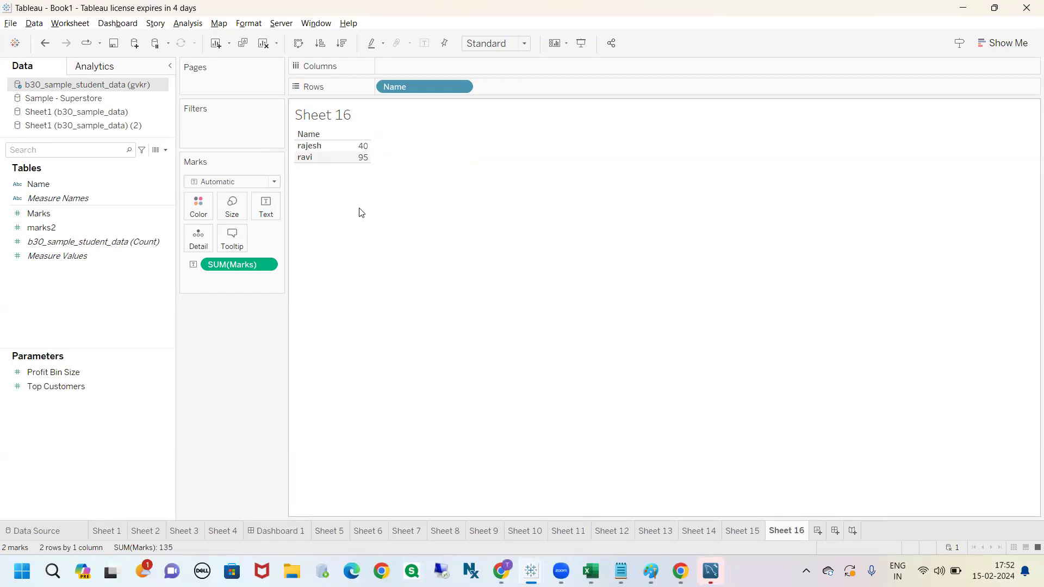
Apply Measure Values to the numbers in the Sheet 16 table as Show Me and mark the Marks column header
{"action": "left_click", "coordinate": [57, 257]}
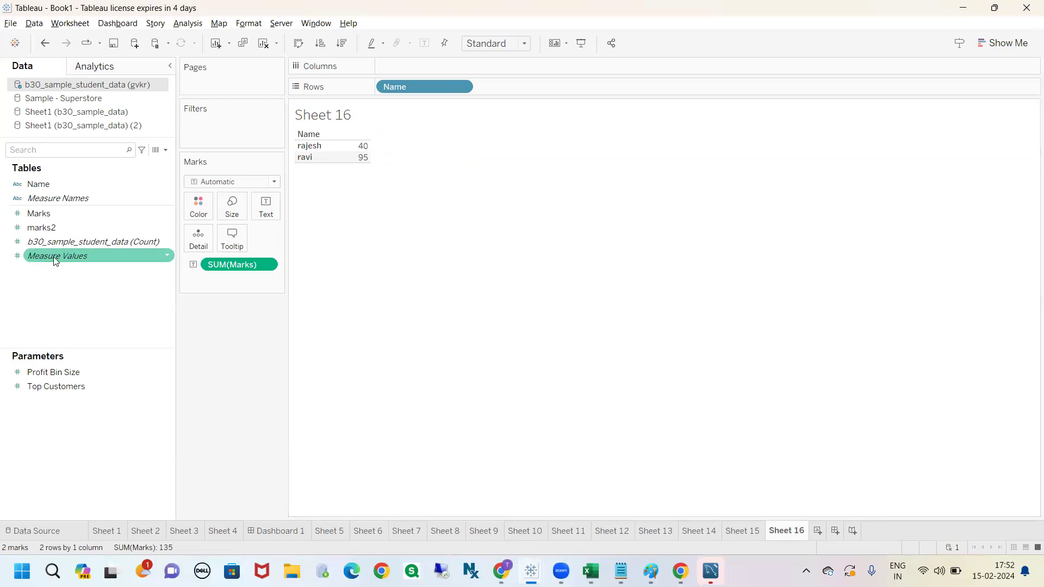
{"action": "left_click_drag", "start_coordinate": [55, 261], "coordinate": [358, 157]}
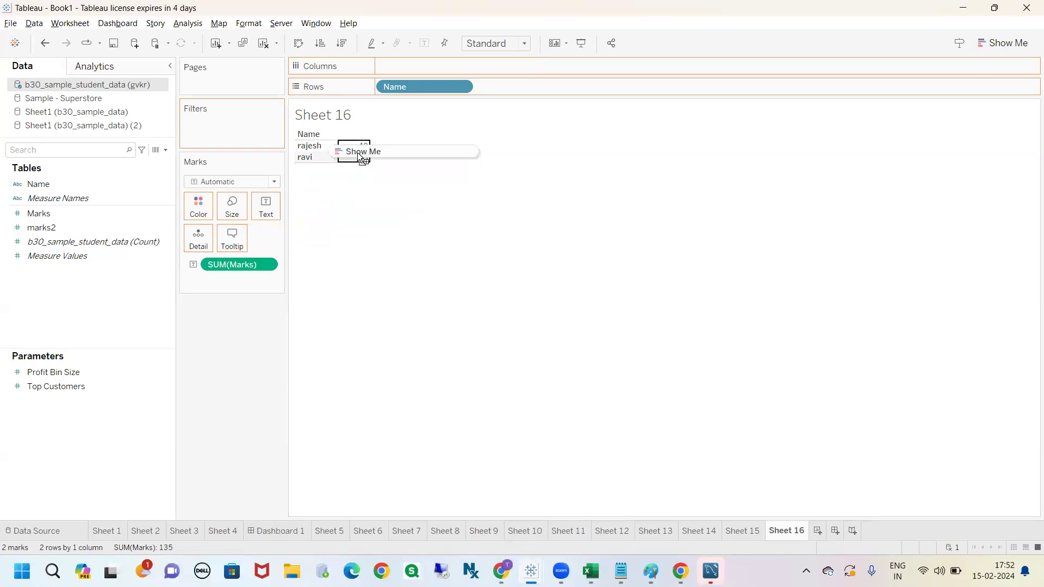
{"action": "key", "text": "ctrl+2"}
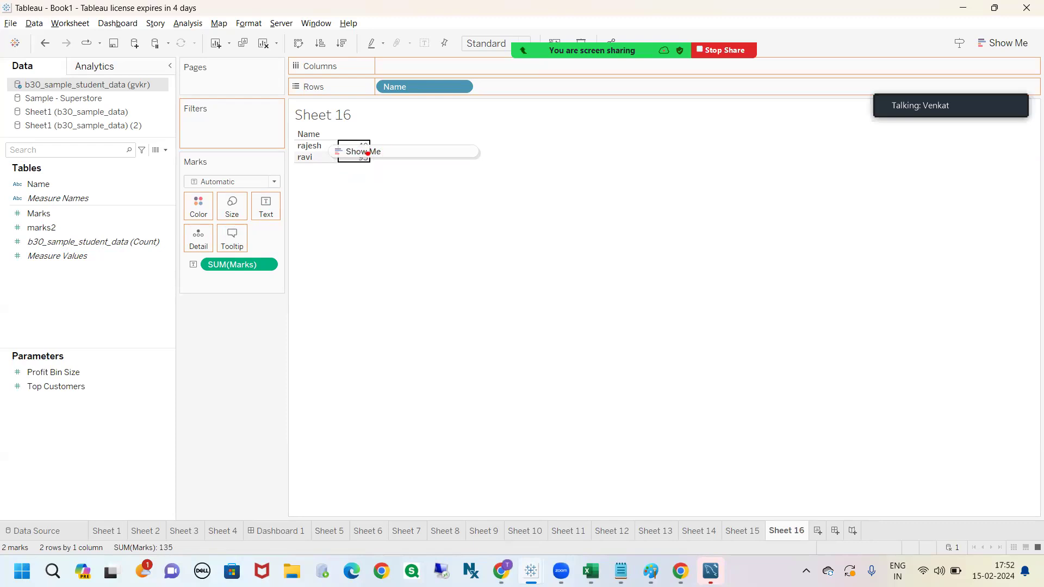
{"action": "left_click_drag", "start_coordinate": [111, 257], "coordinate": [361, 148]}
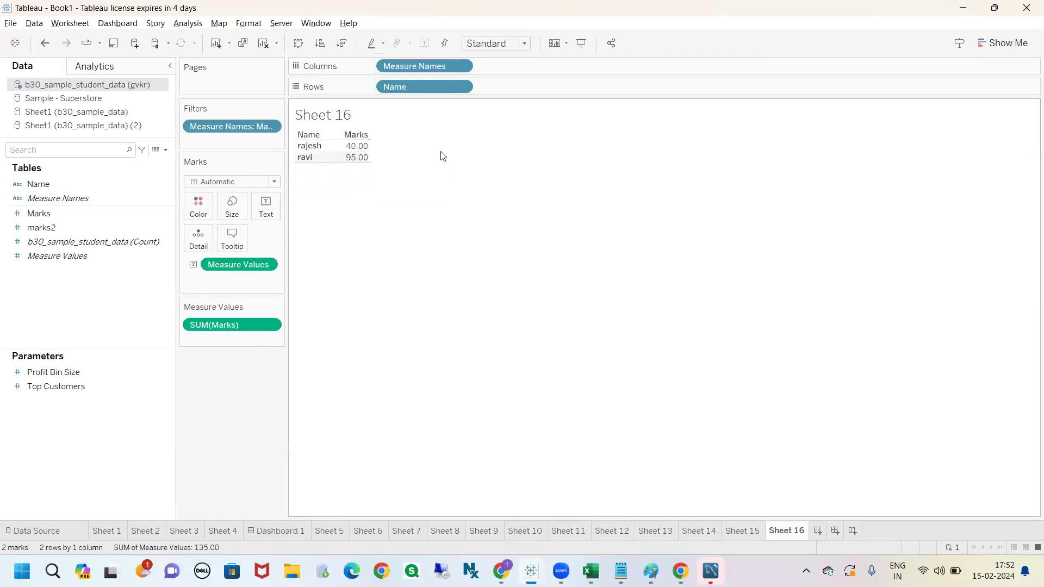
{"action": "key", "text": "ctrl+2"}
{"action": "left_click_drag", "start_coordinate": [375, 133], "coordinate": [400, 121]}
Create a new worksheet showing Marks as text, and annotate the total and the missing label beside it
{"action": "left_click", "coordinate": [817, 531]}
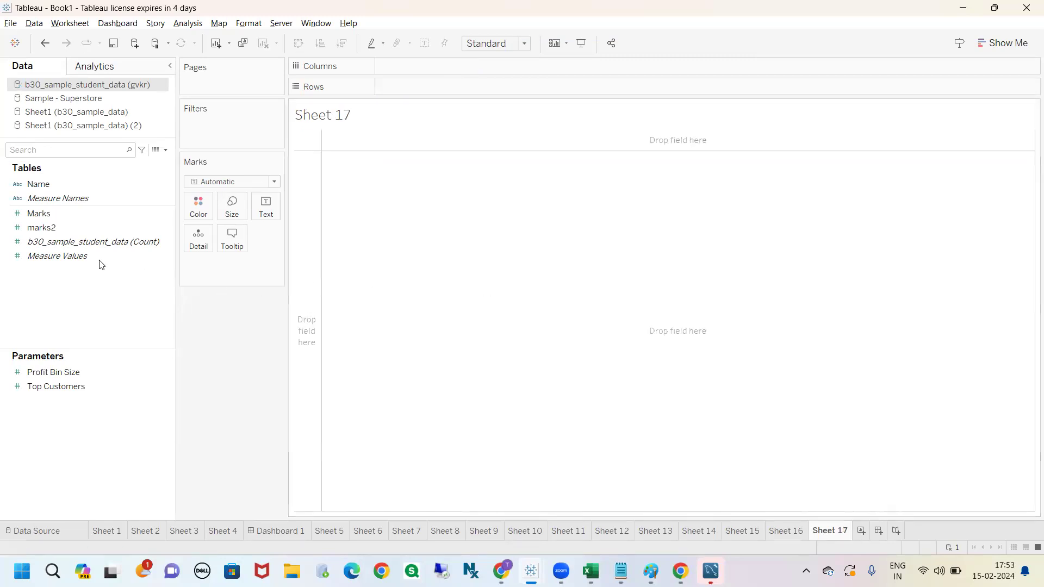
{"action": "left_click", "coordinate": [42, 214]}
{"action": "left_click_drag", "start_coordinate": [43, 215], "coordinate": [257, 201]}
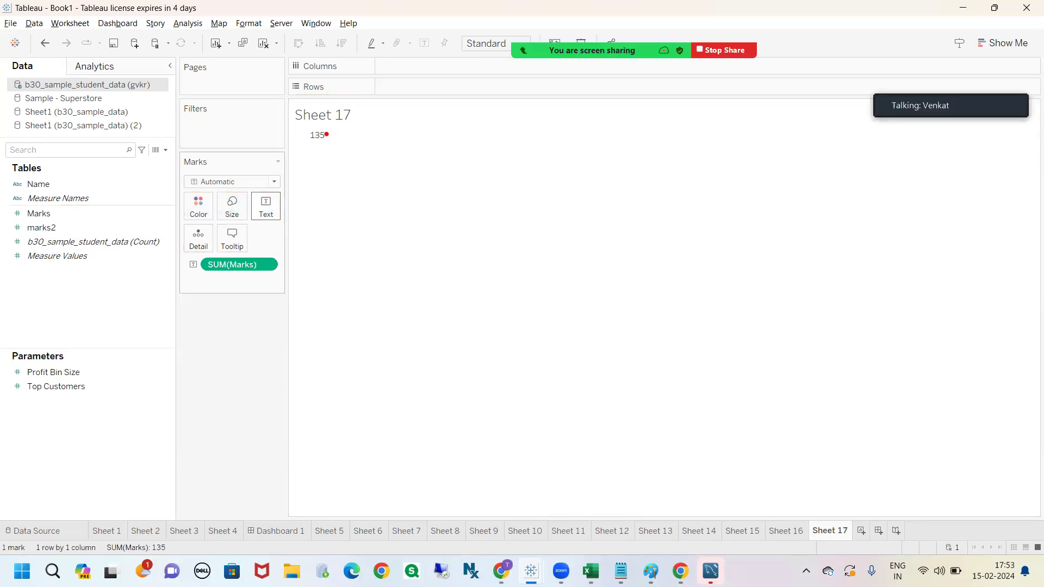
{"action": "left_click_drag", "start_coordinate": [314, 145], "coordinate": [326, 144]}
{"action": "mouse_move", "coordinate": [292, 125]}
{"action": "left_mouse_down"}
{"action": "mouse_move", "coordinate": [285, 139]}
{"action": "mouse_move", "coordinate": [351, 145]}
{"action": "mouse_move", "coordinate": [290, 124]}
{"action": "left_mouse_up"}
{"action": "key", "text": "Escape"}
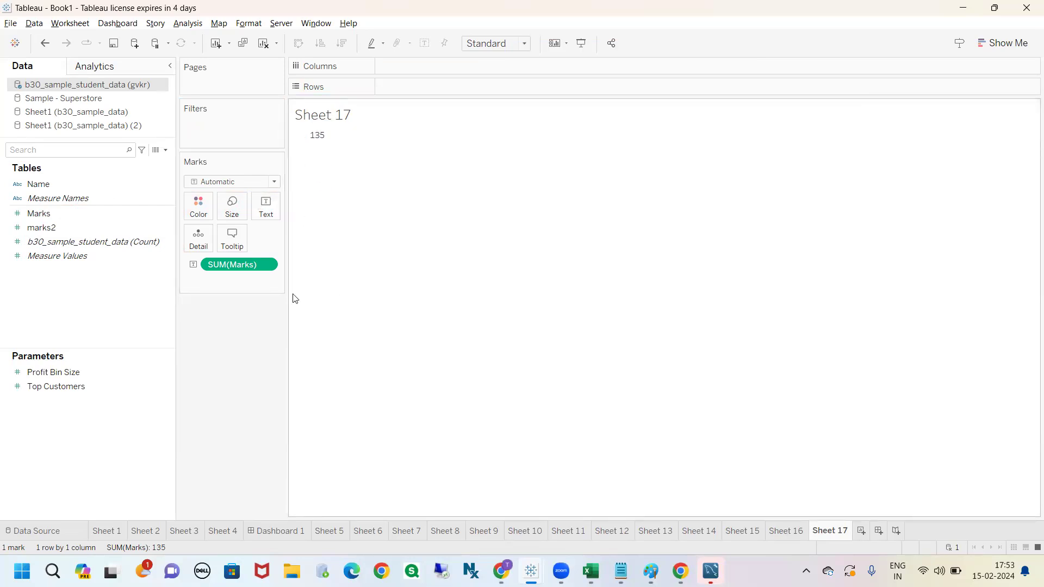
Apply Measure Values to the Sheet 17 total as Show Me and underline the Marks label and its value
{"action": "left_click_drag", "start_coordinate": [57, 261], "coordinate": [314, 137]}
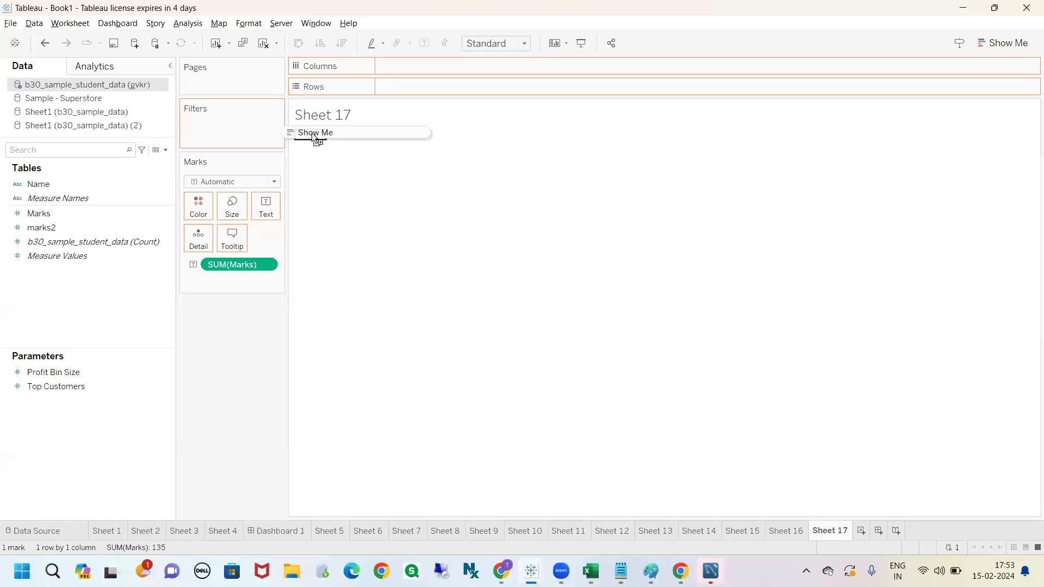
{"action": "left_click_drag", "start_coordinate": [314, 138], "coordinate": [313, 137]}
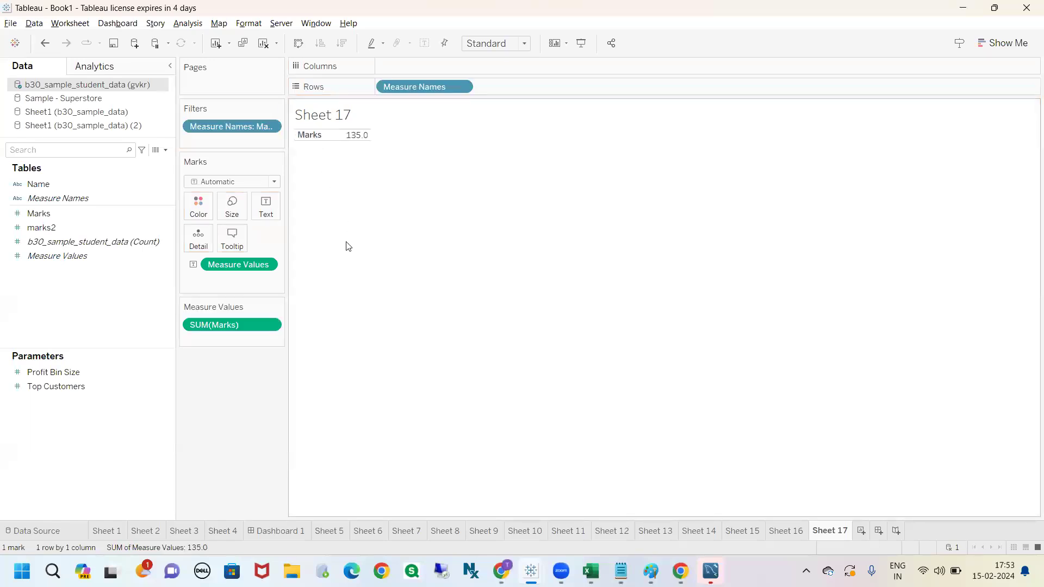
{"action": "key", "text": "ctrl+2"}
{"action": "mouse_move", "coordinate": [296, 145]}
{"action": "left_mouse_down"}
{"action": "mouse_move", "coordinate": [377, 146]}
{"action": "mouse_move", "coordinate": [342, 145]}
{"action": "left_mouse_up"}
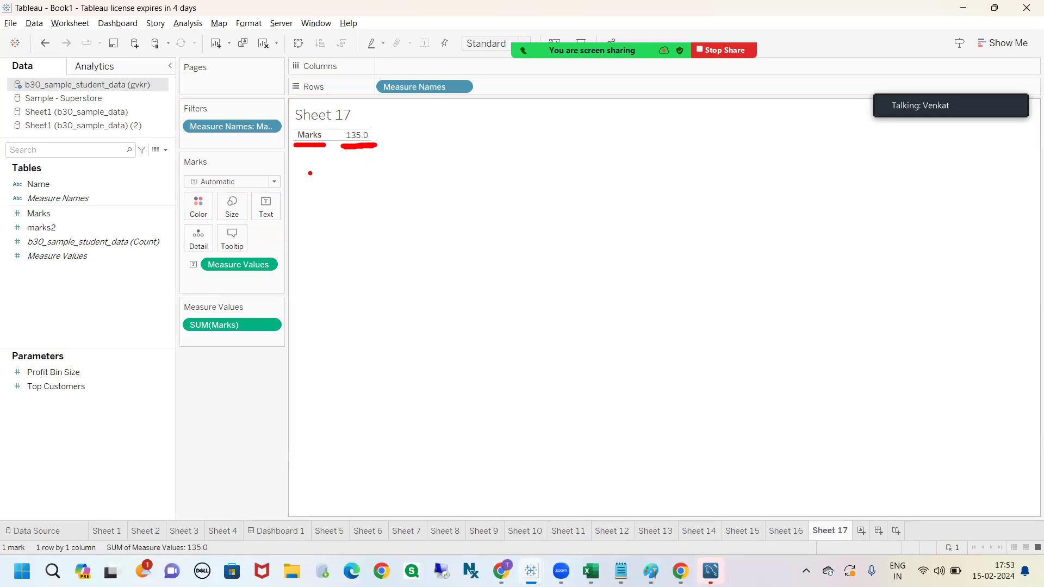
Clear the annotations and undo applying Measure Values so Sheet 17 shows only the unlabelled Marks total
{"action": "key", "text": "Escape"}
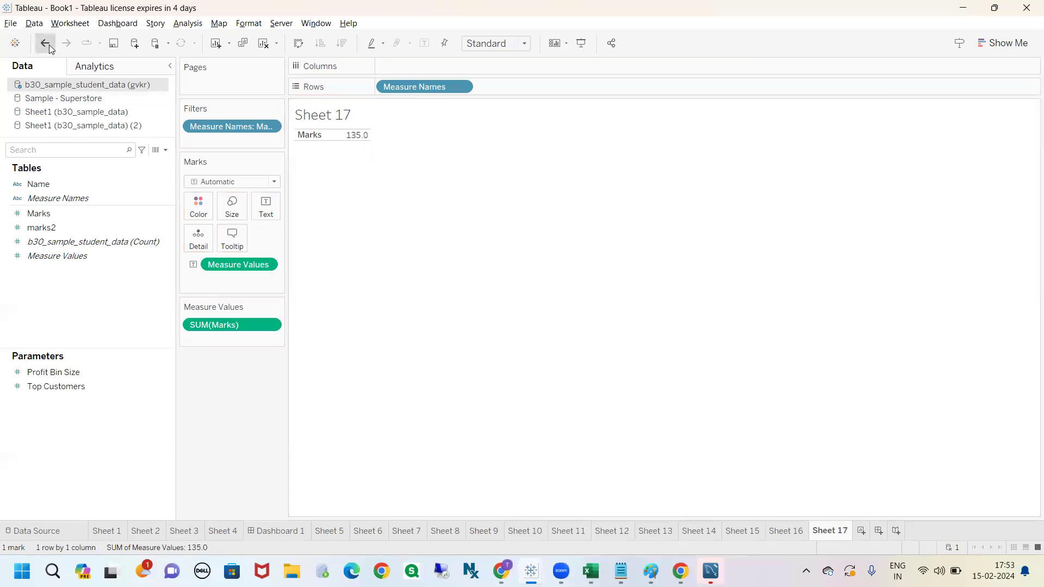
{"action": "left_click", "coordinate": [46, 44]}
{"action": "mouse_move", "coordinate": [303, 141]}
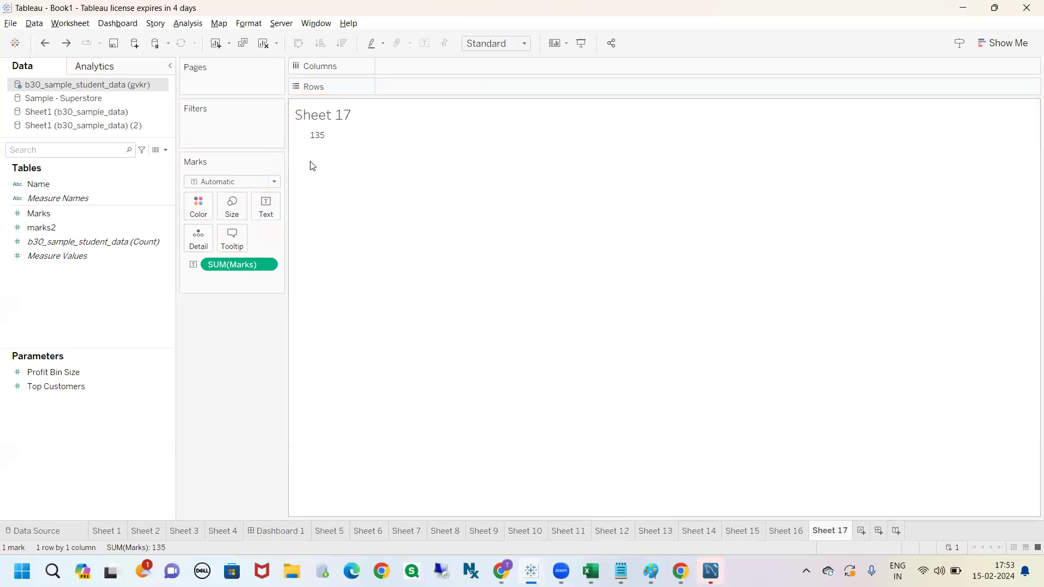
Create a calculated field whose formula is the text 'Marks'
{"action": "left_click", "coordinate": [165, 150]}
{"action": "left_click", "coordinate": [135, 162]}
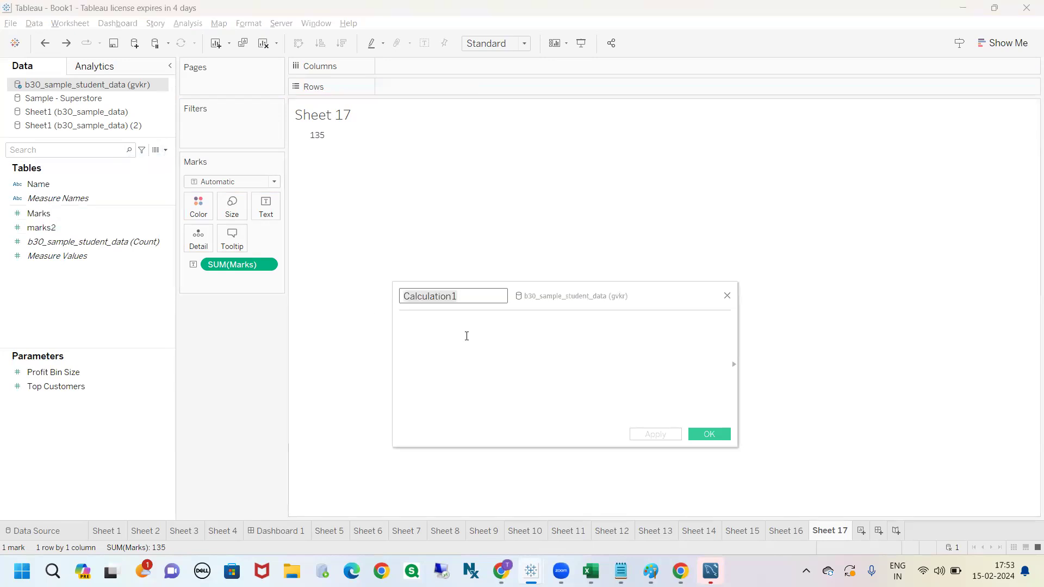
{"action": "left_click", "coordinate": [466, 337]}
{"action": "type", "text": "''"}
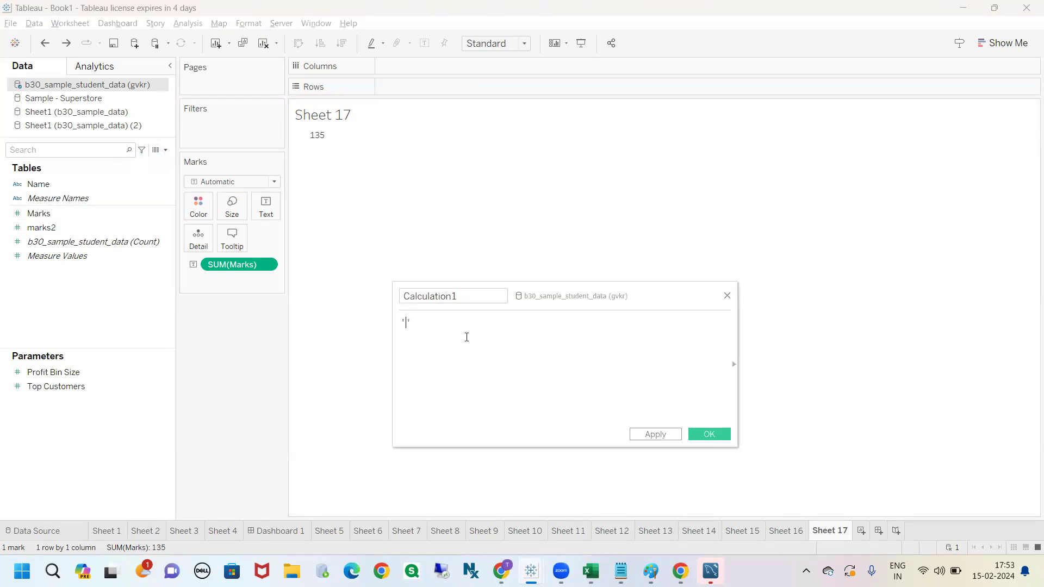
{"action": "type", "text": "Marks"}
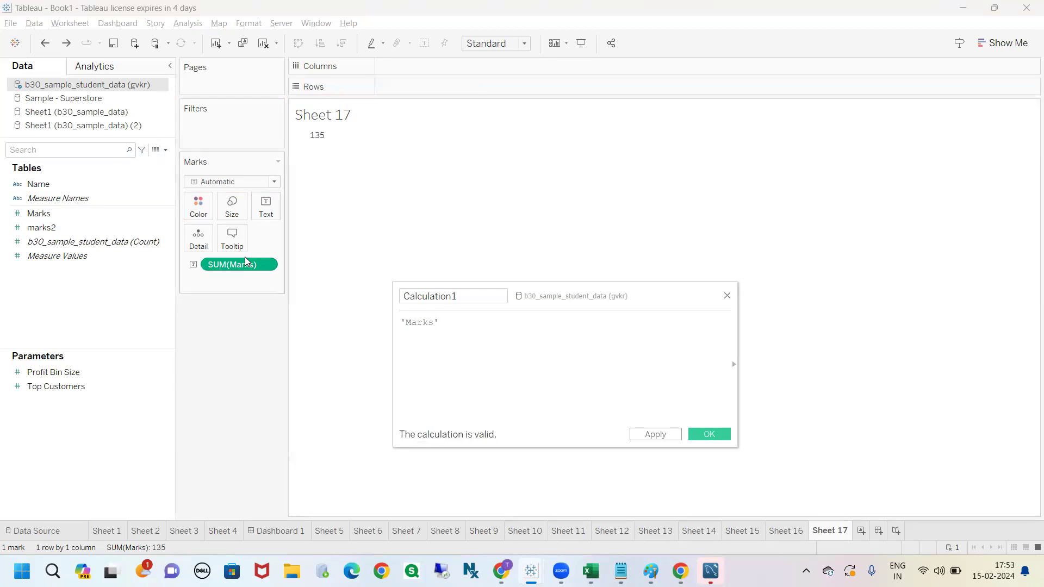
{"action": "left_click_drag", "start_coordinate": [448, 324], "coordinate": [396, 322]}
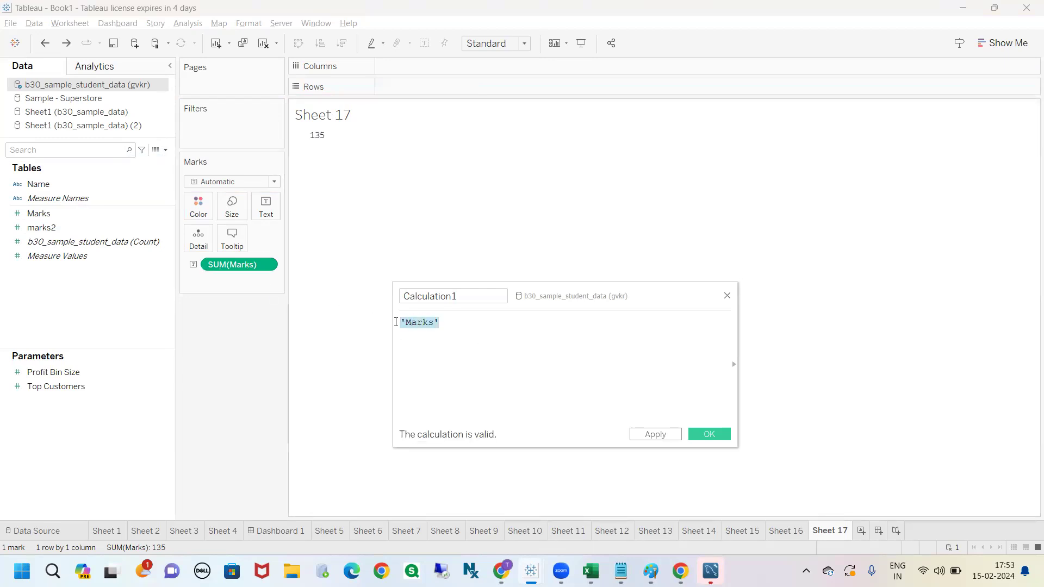
{"action": "left_click", "coordinate": [718, 434]}
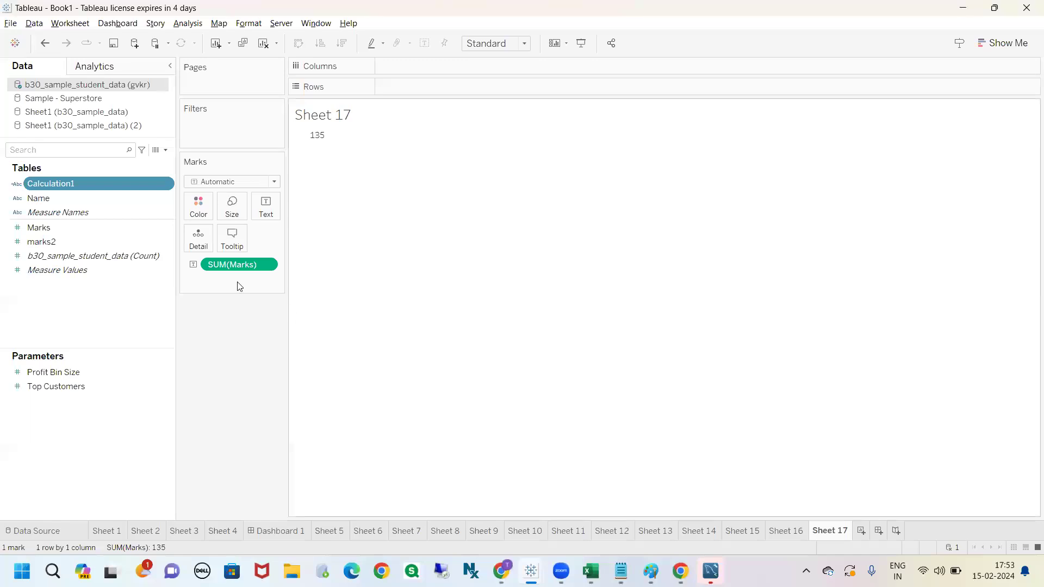
Add the calculated field to Rows and mark its Marks label and the field header above it, clearing the annotations
{"action": "left_click_drag", "start_coordinate": [95, 182], "coordinate": [433, 88]}
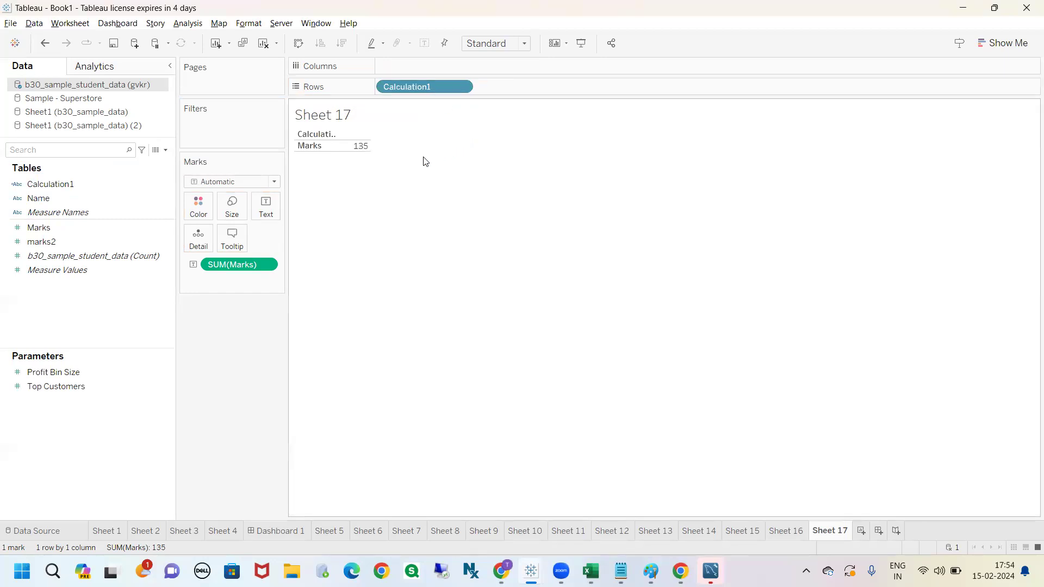
{"action": "mouse_move", "coordinate": [316, 154]}
{"action": "left_mouse_down"}
{"action": "mouse_move", "coordinate": [315, 188]}
{"action": "mouse_move", "coordinate": [337, 180]}
{"action": "left_mouse_up"}
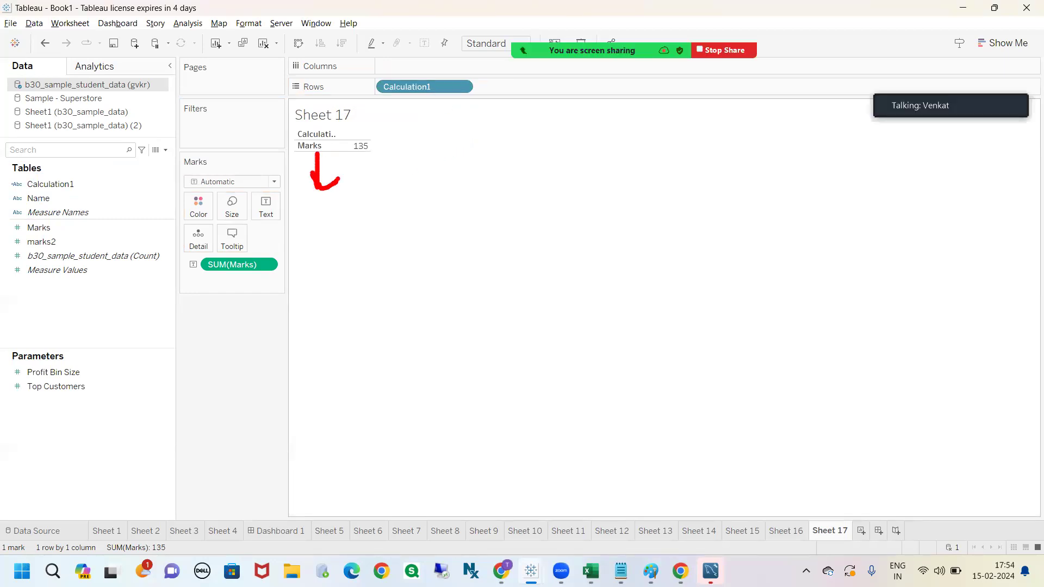
{"action": "mouse_move", "coordinate": [304, 120]}
{"action": "left_mouse_down"}
{"action": "mouse_move", "coordinate": [318, 146]}
{"action": "mouse_move", "coordinate": [283, 117]}
{"action": "left_mouse_up"}
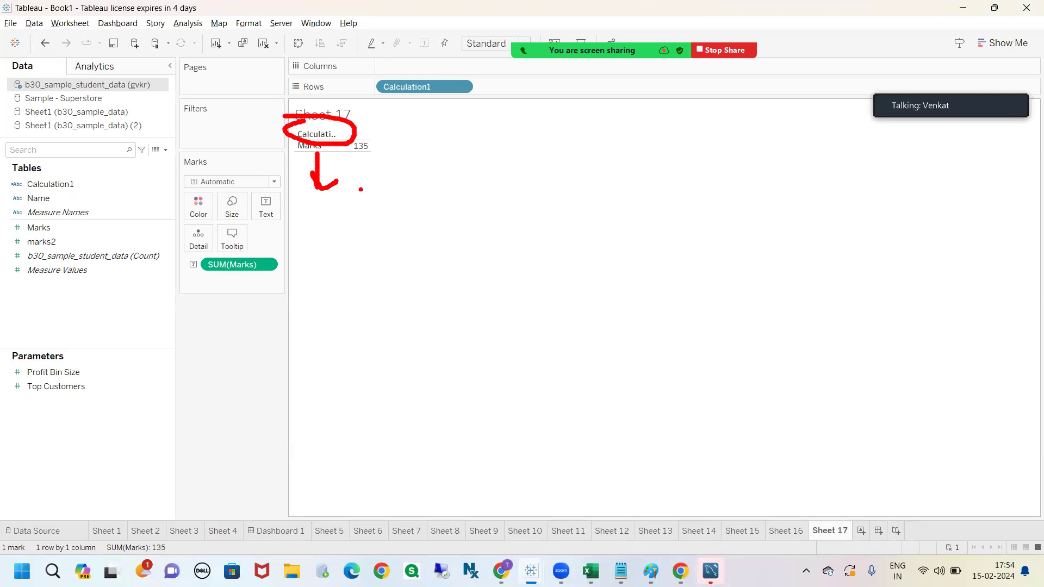
{"action": "key", "text": "Escape"}
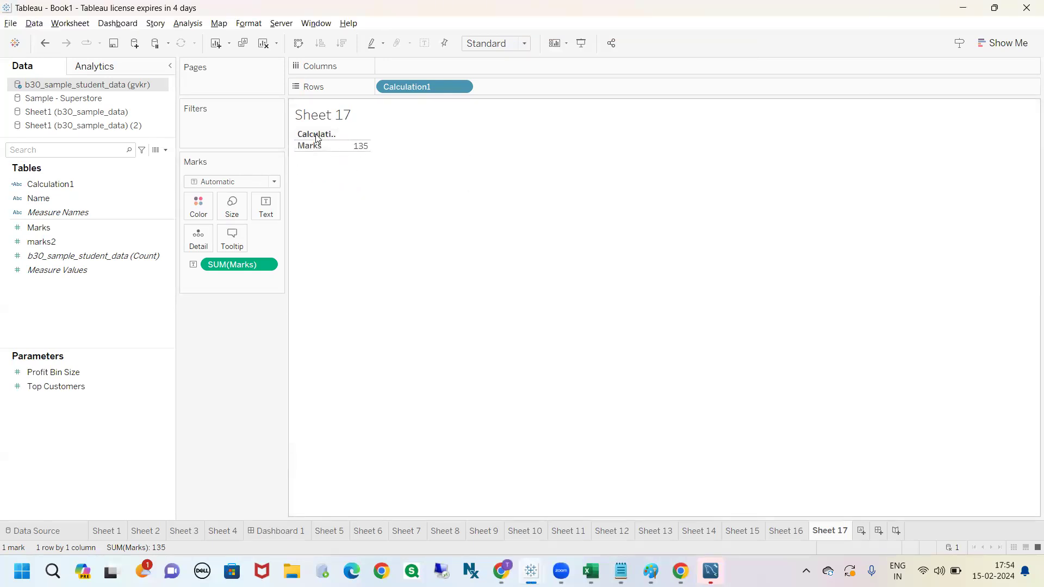
Hide the field labels for rows and underline the Marks label and its value, clearing the annotations
{"action": "right_click", "coordinate": [318, 138]}
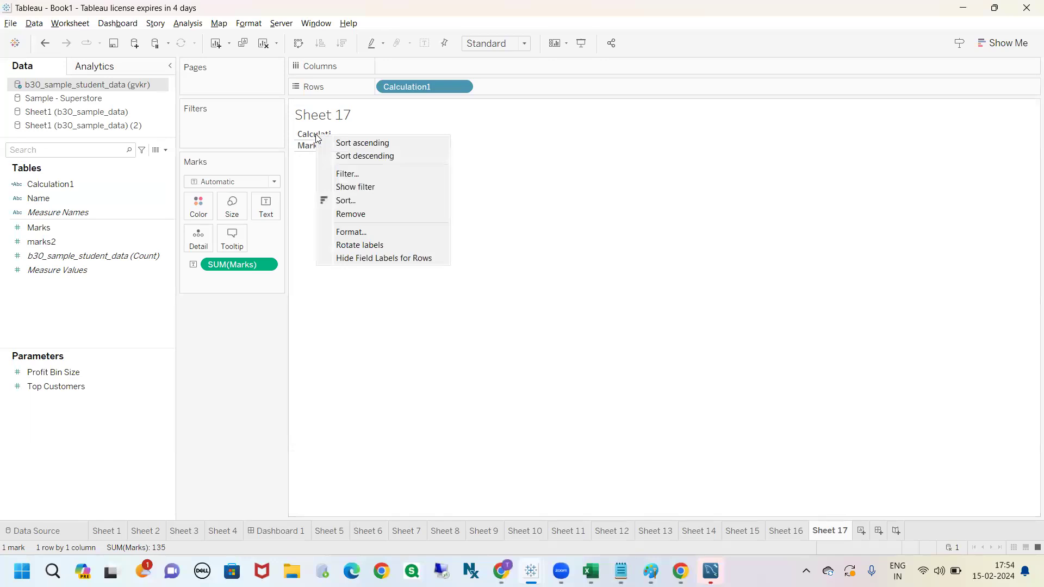
{"action": "left_click", "coordinate": [367, 257]}
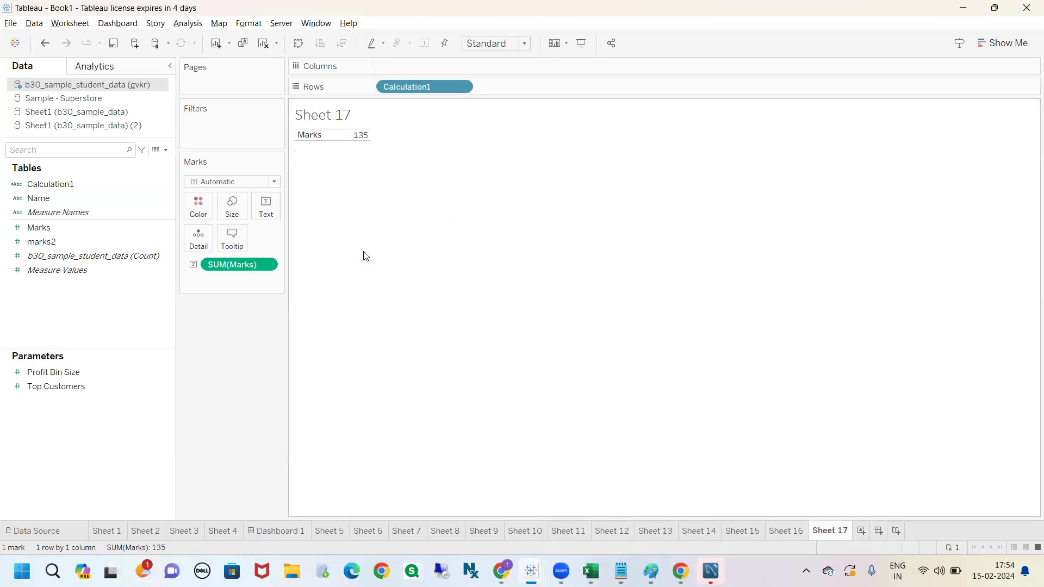
{"action": "key", "text": "ctrl+2"}
{"action": "mouse_move", "coordinate": [301, 146]}
{"action": "left_mouse_down"}
{"action": "mouse_move", "coordinate": [311, 145]}
{"action": "mouse_move", "coordinate": [289, 147]}
{"action": "left_mouse_up"}
{"action": "left_click_drag", "start_coordinate": [353, 150], "coordinate": [395, 149]}
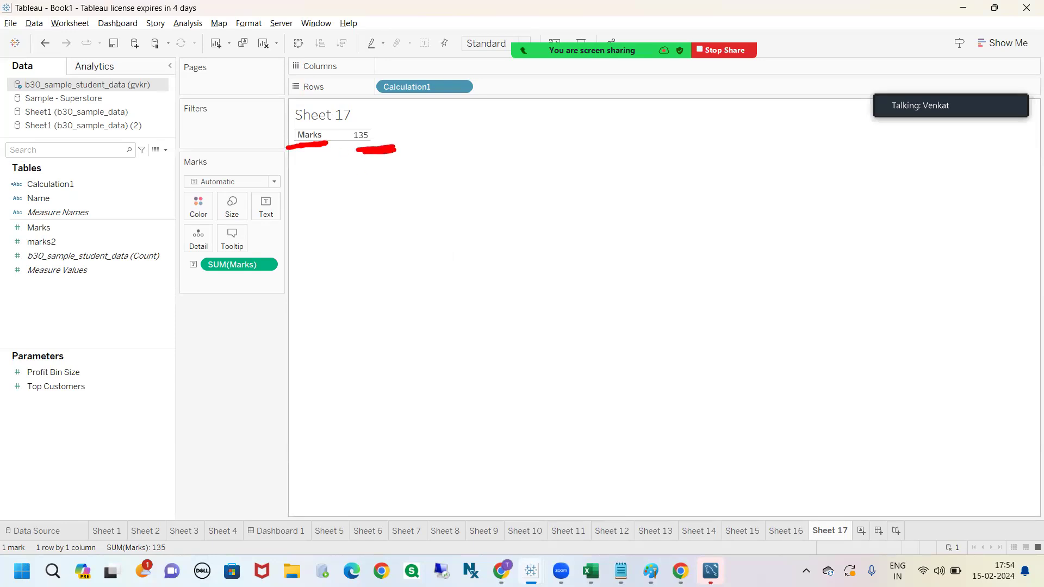
{"action": "key", "text": "Escape"}
Undo the calculated-field labelling and apply Measure Values to the Sheet 17 total as Show Me
{"action": "left_click", "coordinate": [46, 43]}
{"action": "left_click", "coordinate": [45, 43]}
{"action": "left_click", "coordinate": [46, 43]}
{"action": "left_click_drag", "start_coordinate": [64, 261], "coordinate": [314, 140]}
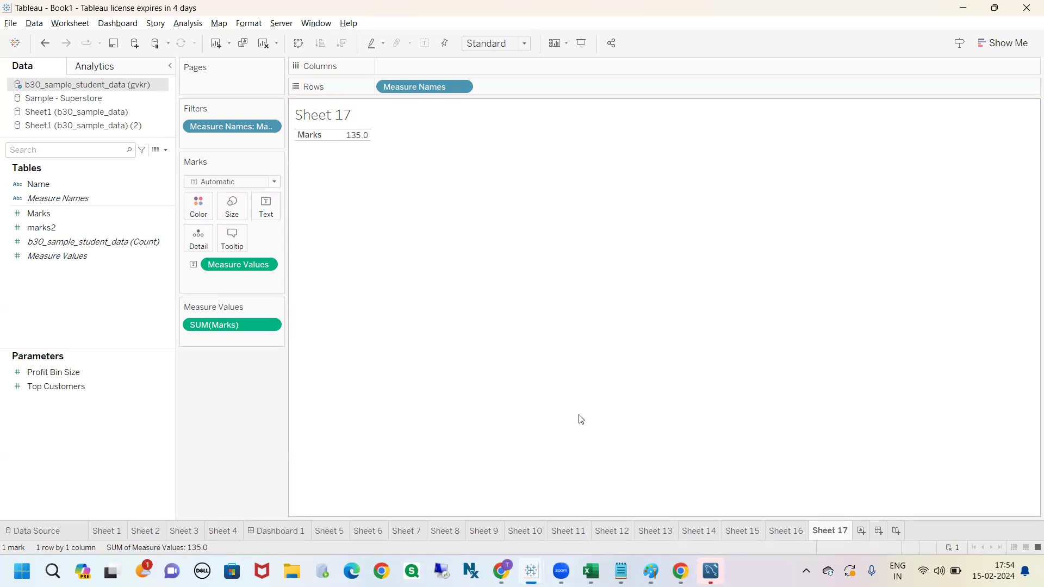
Create a new worksheet and look through the Syllabus Plan and Tableau Introduction topics in the Chrome Tableau Notes
{"action": "left_click", "coordinate": [861, 530]}
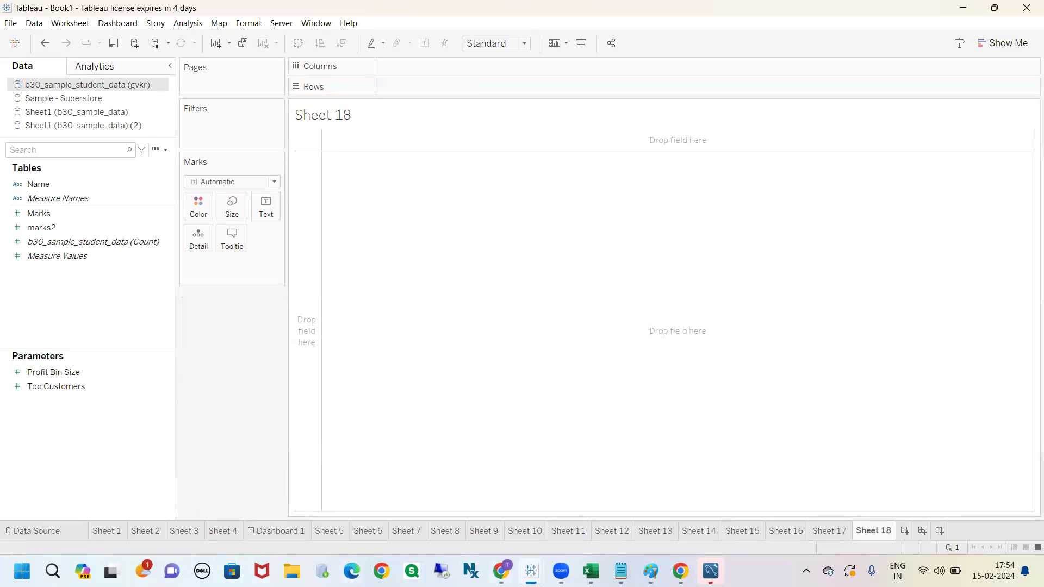
{"action": "key", "text": "alt+Tab"}
{"action": "scroll", "coordinate": [162, 319], "scroll_direction": "up", "scroll_amount": 3}
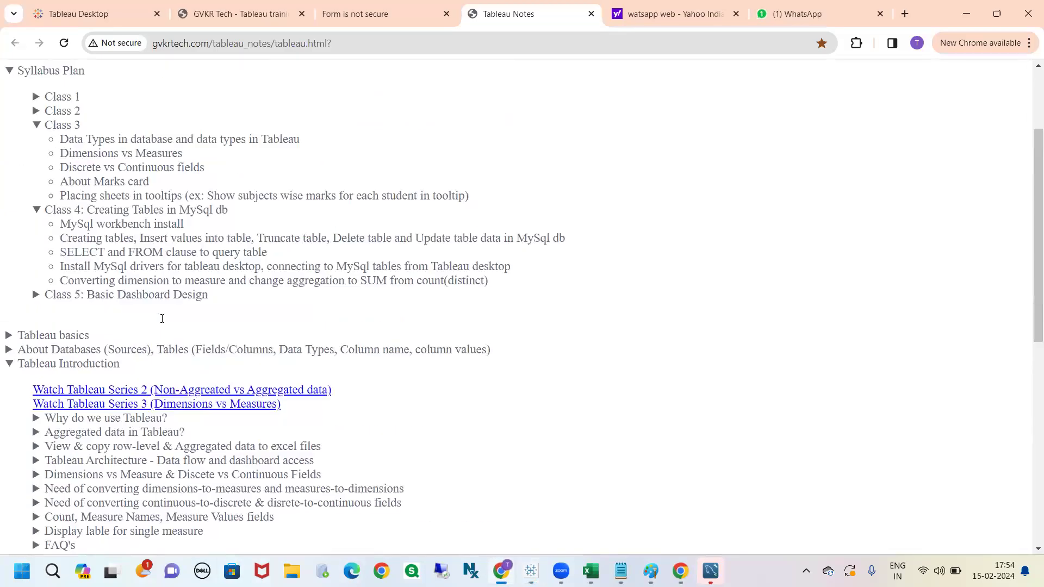
{"action": "scroll", "coordinate": [243, 300], "scroll_direction": "down", "scroll_amount": 3}
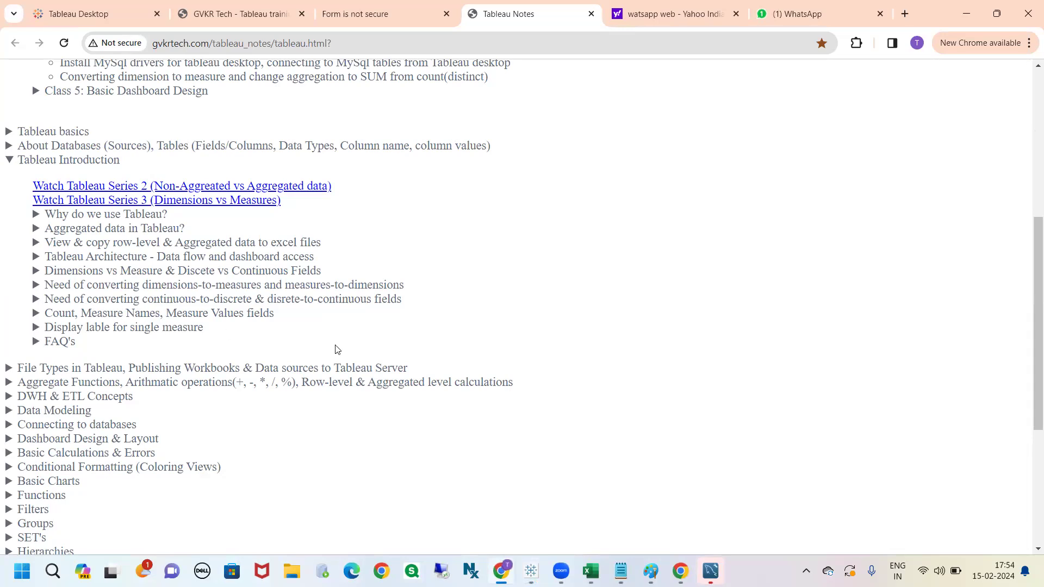
{"action": "key", "text": "alt+Tab"}
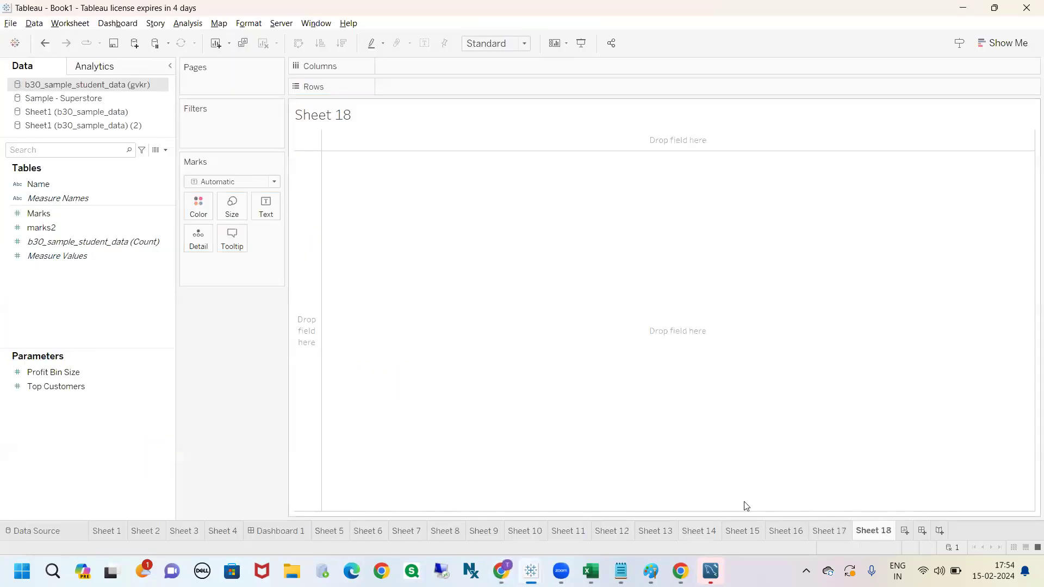
Revisit Sheet 17 and Sheet 16, return to Sheet 18, and check the Syllabus Plan topics in the Chrome notes
{"action": "left_click", "coordinate": [838, 536]}
{"action": "left_click", "coordinate": [793, 535]}
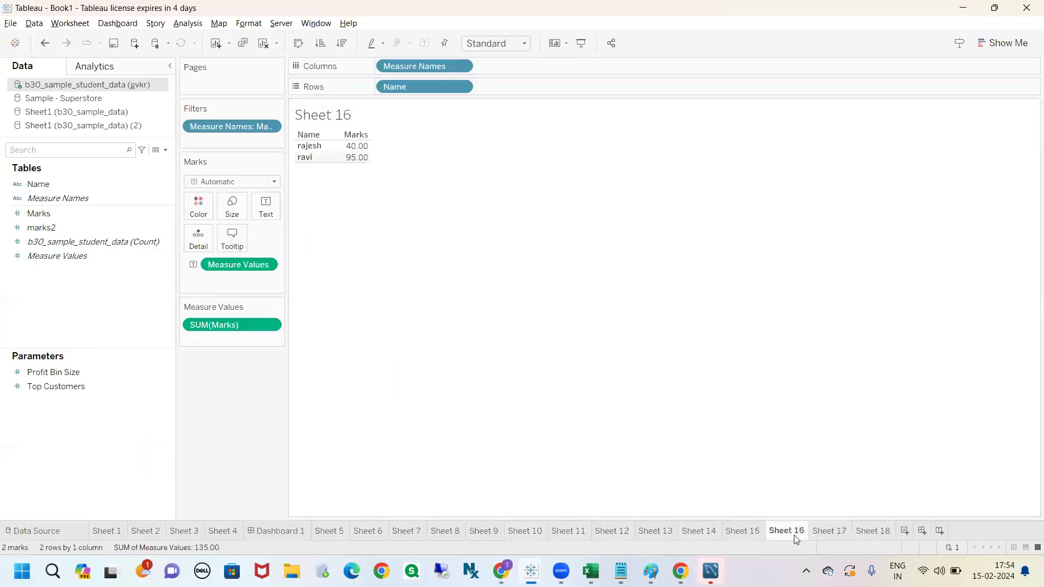
{"action": "left_click", "coordinate": [869, 530]}
{"action": "key", "text": "alt+Tab"}
{"action": "scroll", "coordinate": [224, 260], "scroll_direction": "up", "scroll_amount": 4}
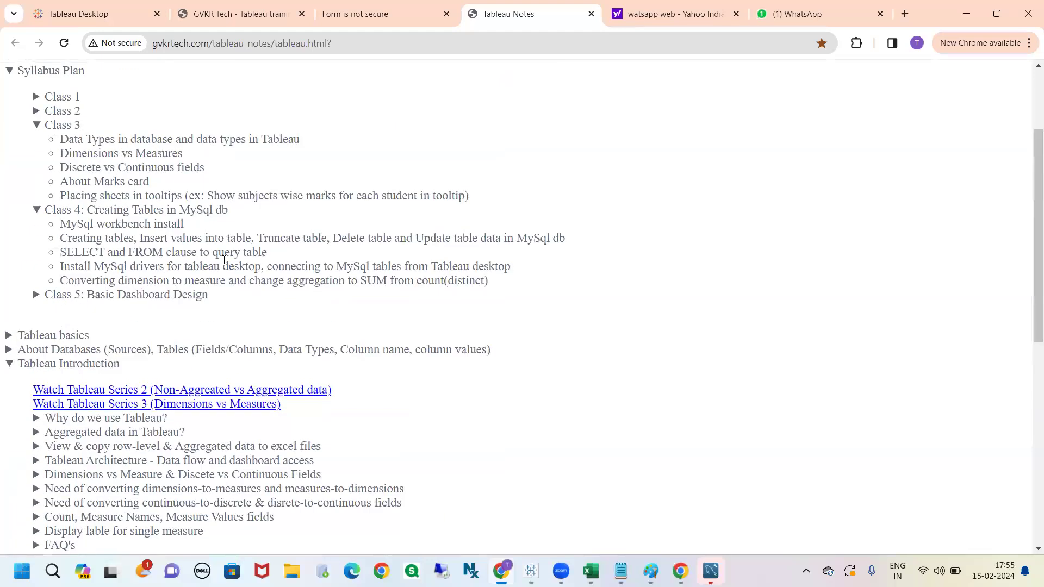
Switch back to Tableau, show the Marks and marks2 totals together on Sheet 18, and circle their row labels
{"action": "key", "text": "alt+Tab"}
{"action": "left_click", "coordinate": [51, 213]}
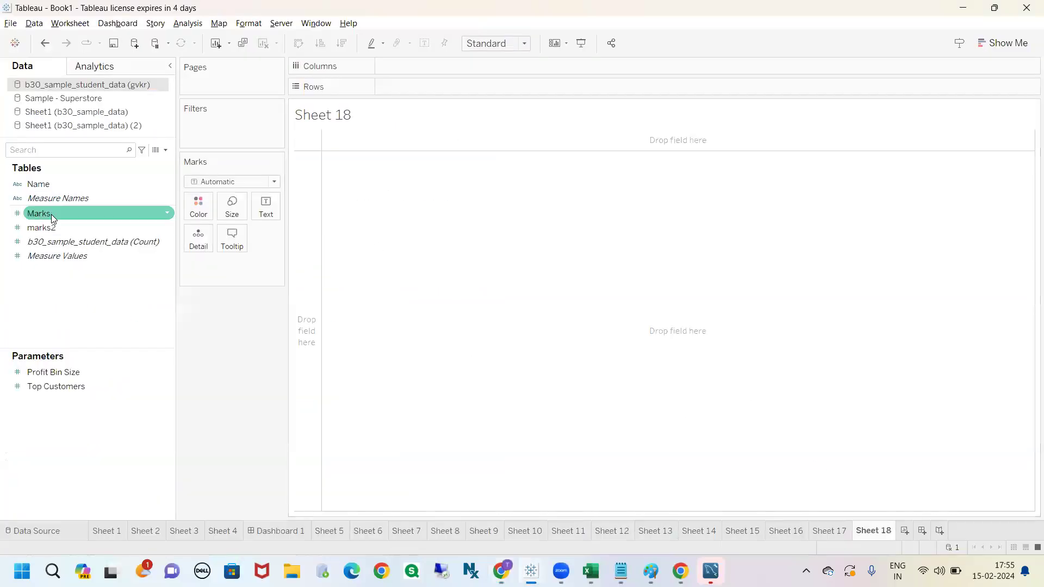
{"action": "left_click_drag", "start_coordinate": [51, 214], "coordinate": [254, 209]}
{"action": "left_click", "coordinate": [87, 227]}
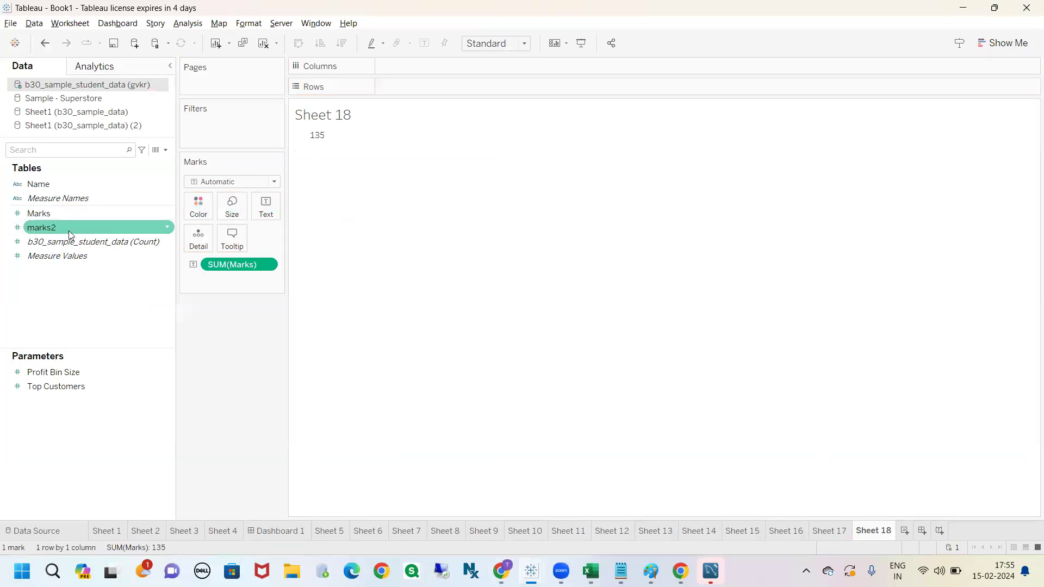
{"action": "double_click", "coordinate": [69, 232]}
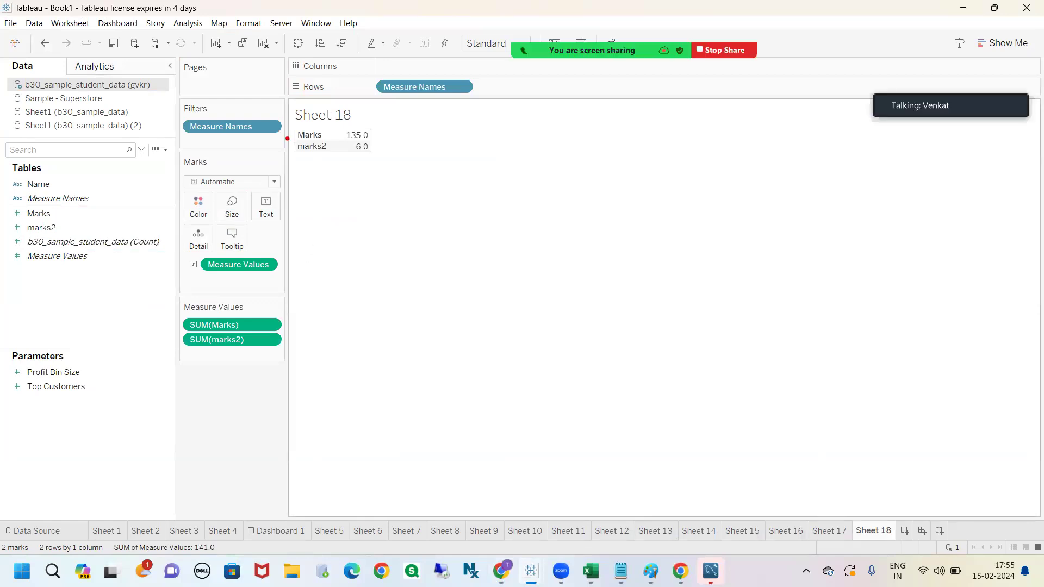
{"action": "left_click_drag", "start_coordinate": [274, 157], "coordinate": [286, 153]}
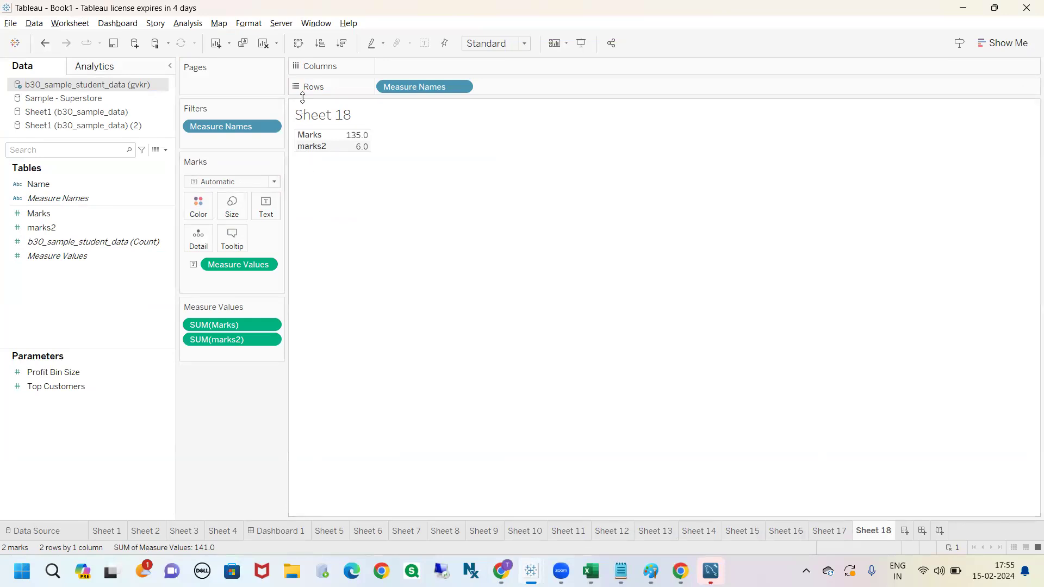
Move Measure Names to Columns, point out the measure headers, and return Measure Names to Rows
{"action": "left_click_drag", "start_coordinate": [416, 86], "coordinate": [420, 67]}
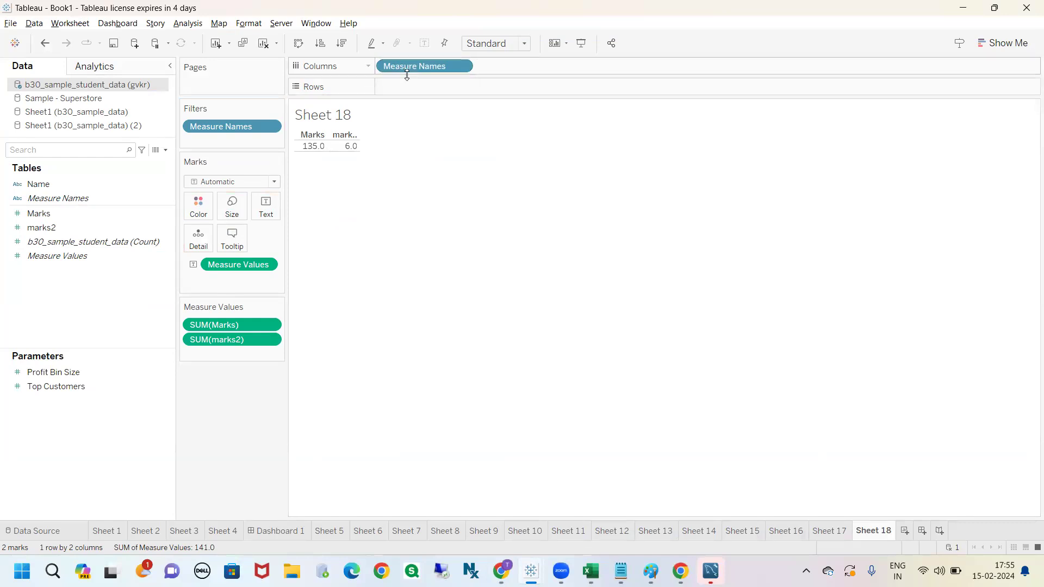
{"action": "left_click_drag", "start_coordinate": [312, 113], "coordinate": [346, 126]}
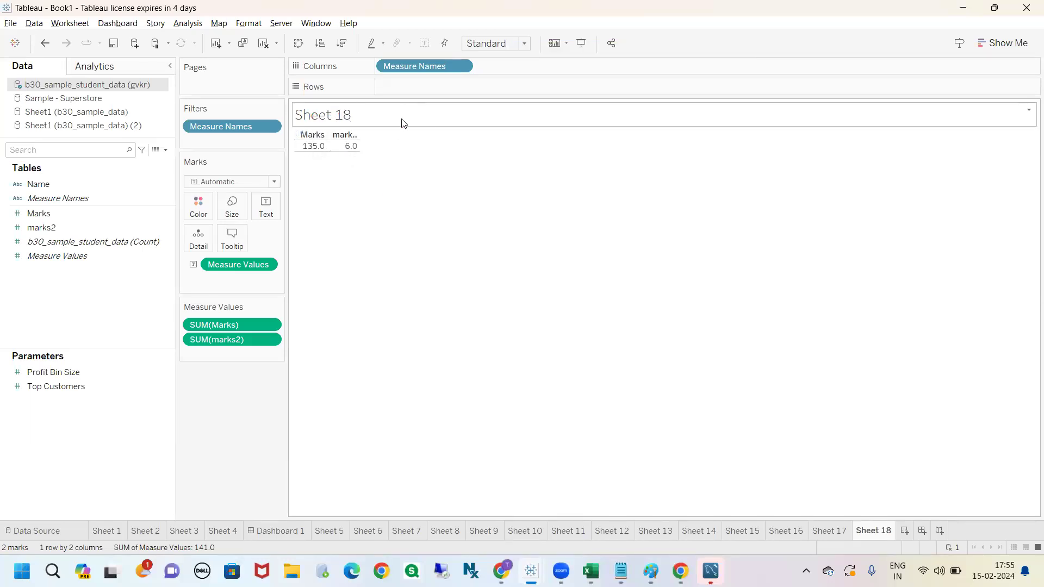
{"action": "left_click_drag", "start_coordinate": [405, 67], "coordinate": [548, 63]}
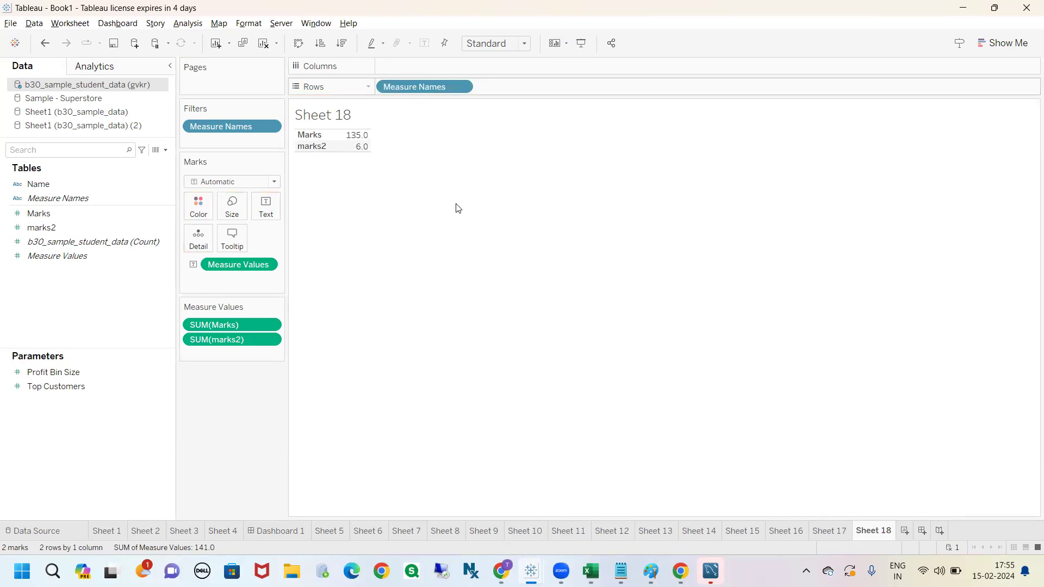
{"action": "mouse_move", "coordinate": [367, 155]}
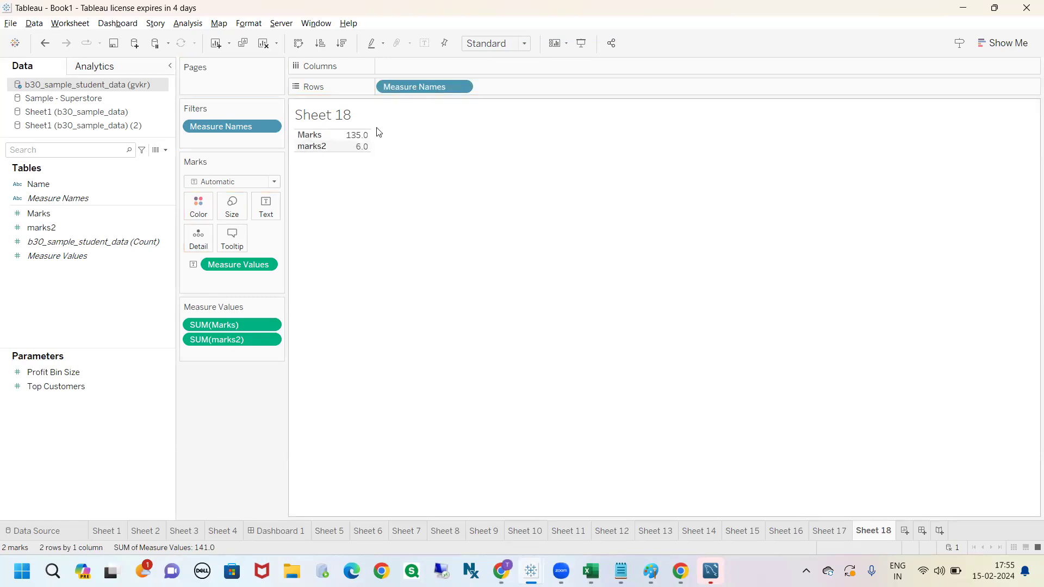
Clear Sheet 18, show Name on Rows and on Columns for comparison, and clear the sheet again
{"action": "left_click", "coordinate": [263, 43]}
{"action": "left_click_drag", "start_coordinate": [38, 184], "coordinate": [415, 89]}
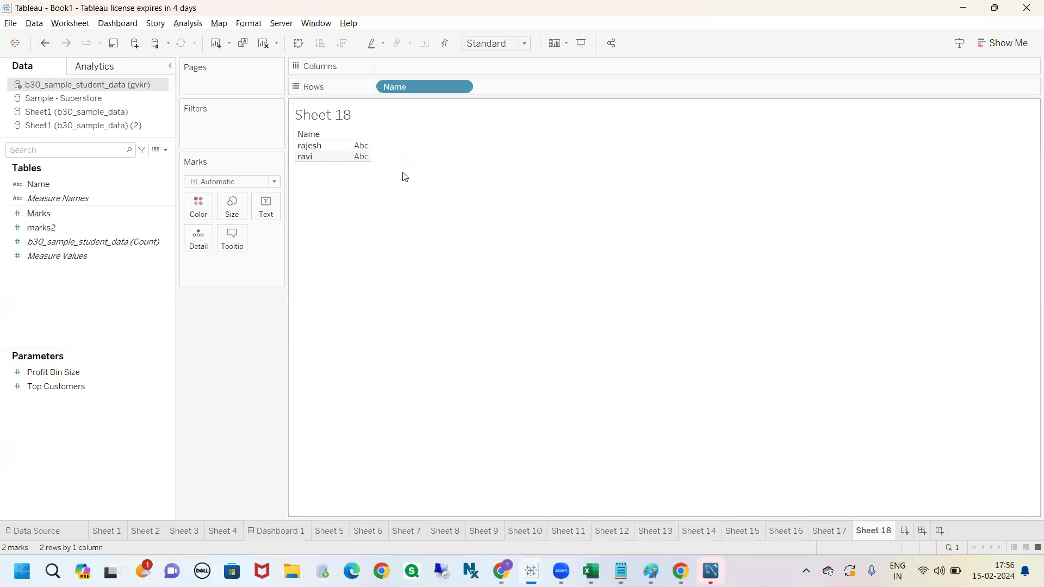
{"action": "left_click_drag", "start_coordinate": [414, 88], "coordinate": [423, 65]}
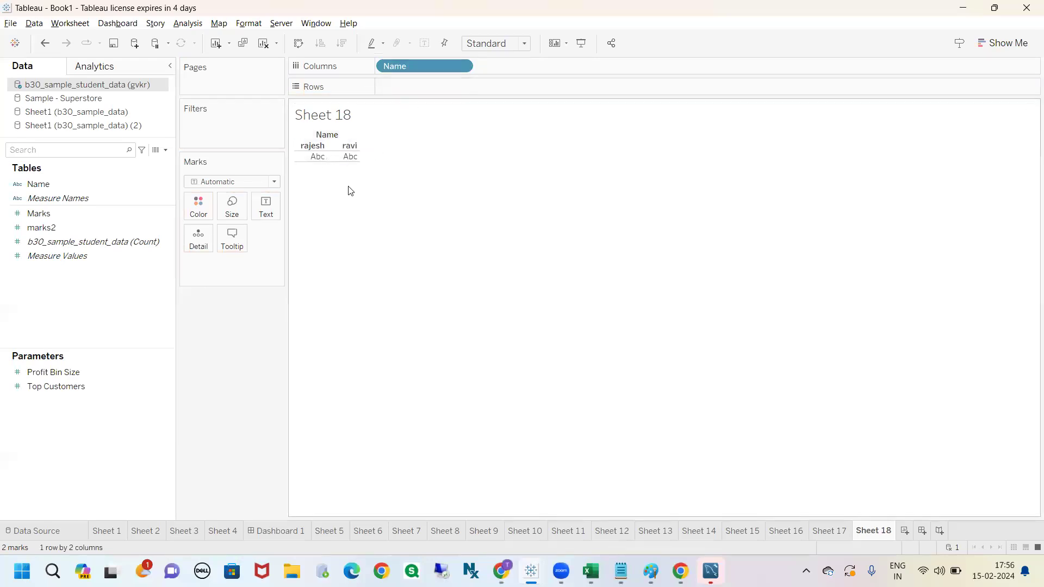
{"action": "left_click", "coordinate": [263, 44]}
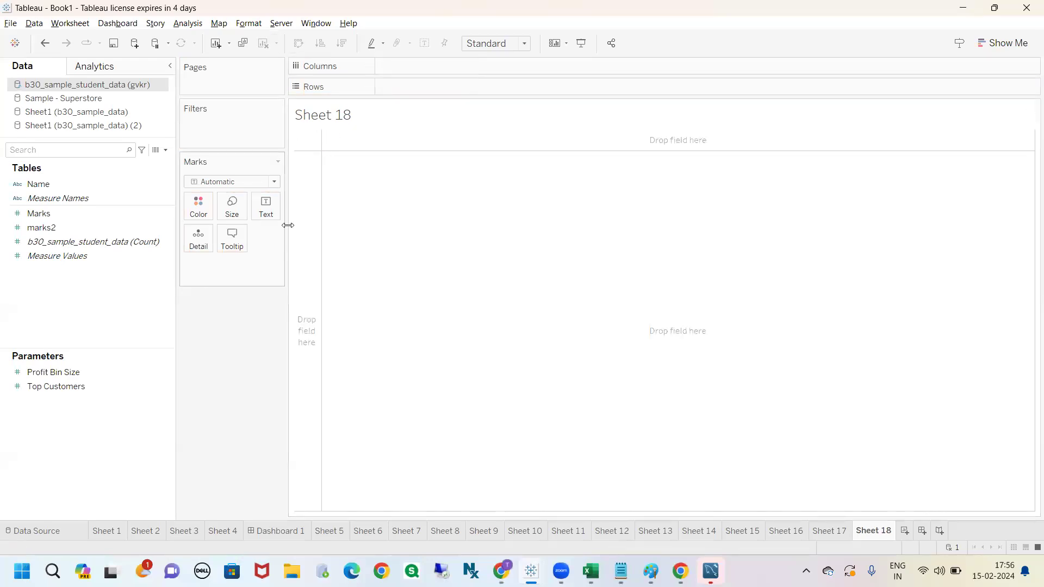
Highlight the About Marks card topic in the Chrome notes, and circle the Marks card back in Tableau
{"action": "key", "text": "alt+Tab"}
{"action": "scroll", "coordinate": [137, 268], "scroll_direction": "up", "scroll_amount": 1}
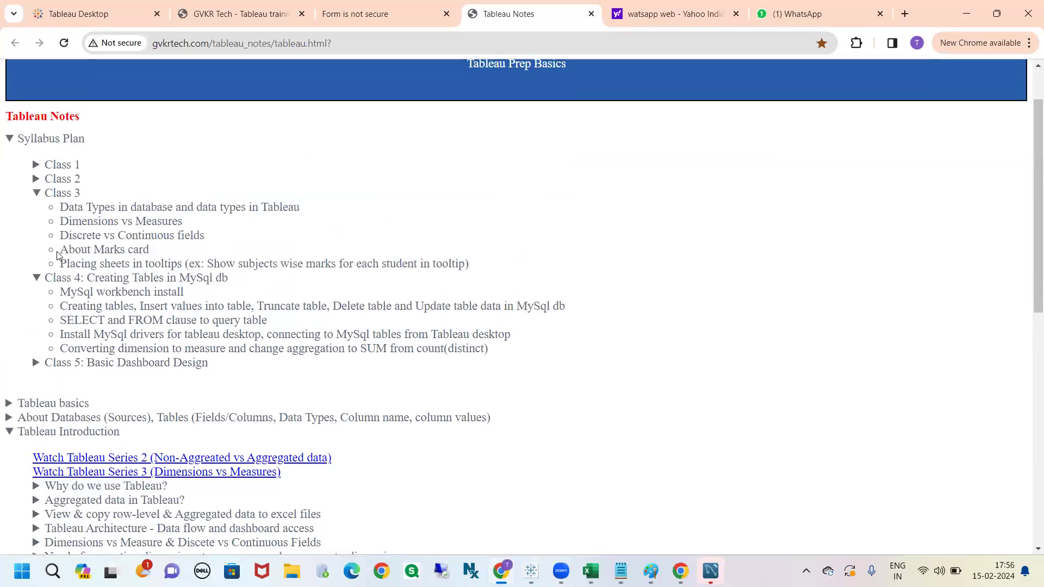
{"action": "left_click_drag", "start_coordinate": [151, 254], "coordinate": [63, 250]}
{"action": "key", "text": "alt+Tab"}
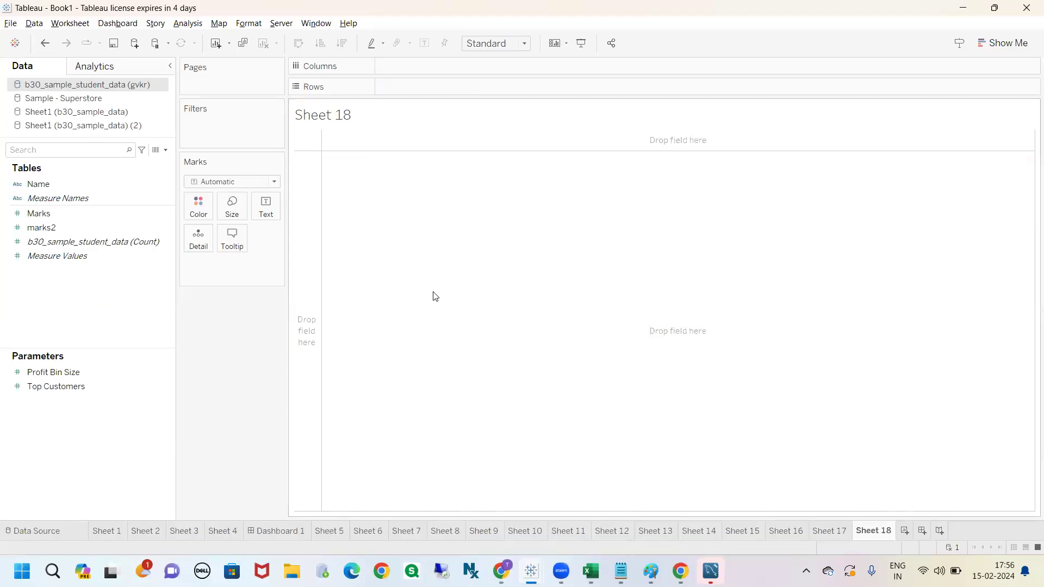
{"action": "mouse_move", "coordinate": [178, 150]}
{"action": "left_mouse_down"}
{"action": "mouse_move", "coordinate": [147, 230]}
{"action": "mouse_move", "coordinate": [305, 166]}
{"action": "mouse_move", "coordinate": [143, 156]}
{"action": "left_mouse_up"}
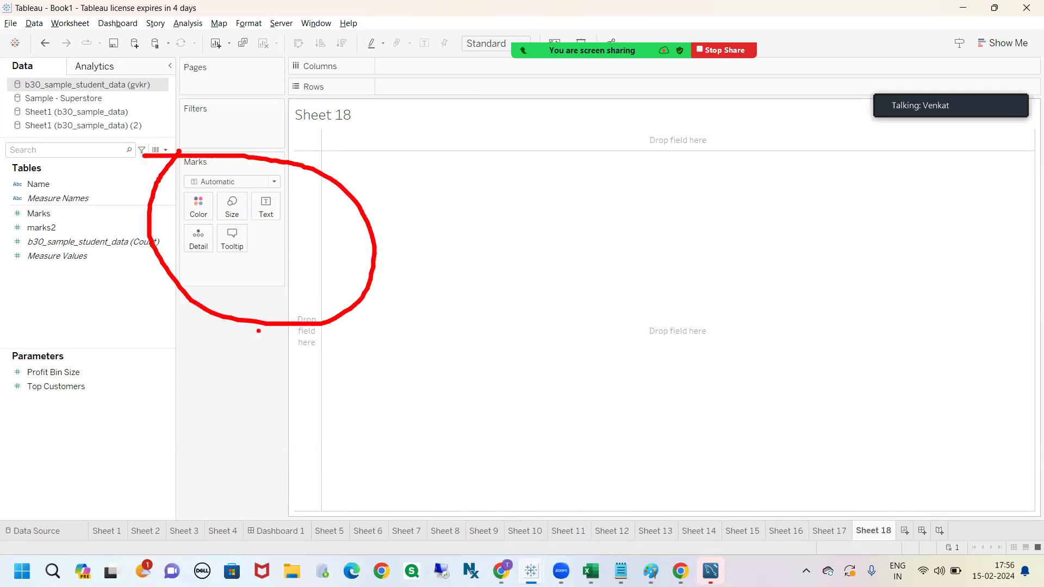
Point out the mark type selector and the property options on the Marks card, and clear the annotations
{"action": "left_click_drag", "start_coordinate": [225, 173], "coordinate": [246, 170]}
{"action": "left_click_drag", "start_coordinate": [208, 204], "coordinate": [238, 200]}
{"action": "key", "text": "Escape"}
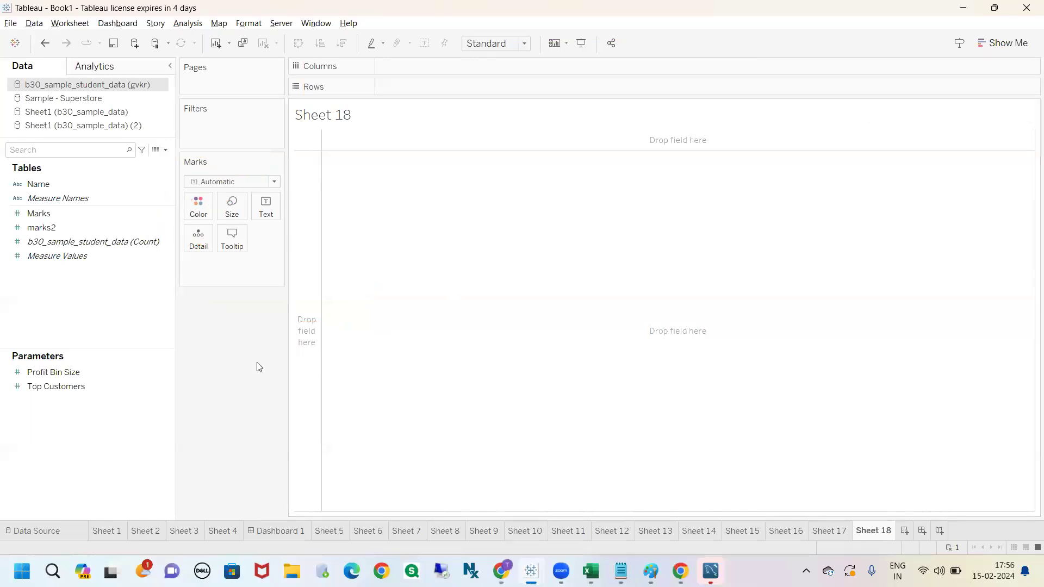
Select the Sheet1 (b30_sample_data) source and build a text table with Name on Rows and Marks as Text
{"action": "left_click", "coordinate": [71, 113]}
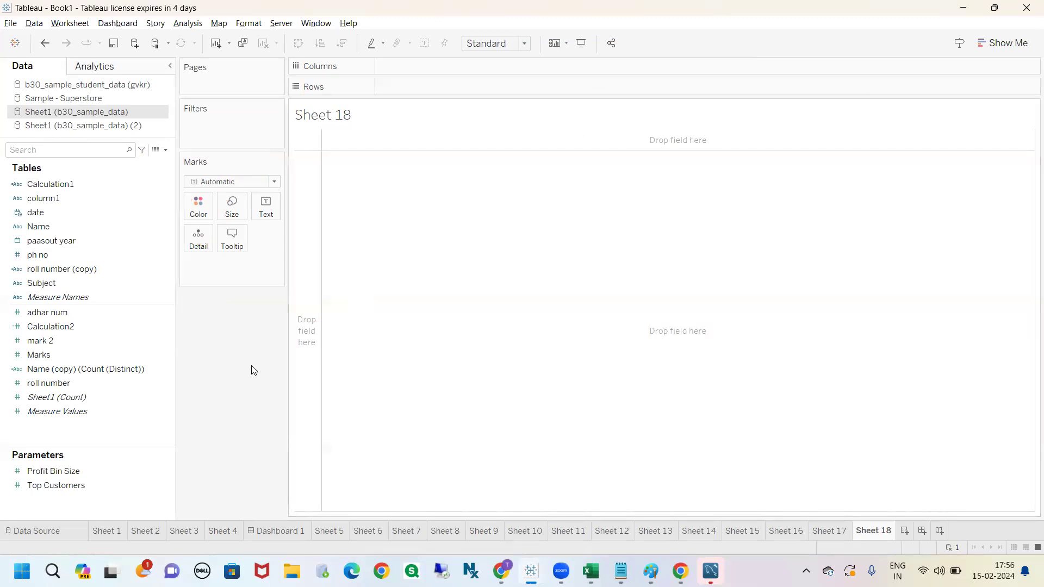
{"action": "left_click", "coordinate": [221, 182]}
{"action": "left_click", "coordinate": [221, 184]}
{"action": "left_click", "coordinate": [60, 226]}
{"action": "left_click_drag", "start_coordinate": [60, 226], "coordinate": [383, 94]}
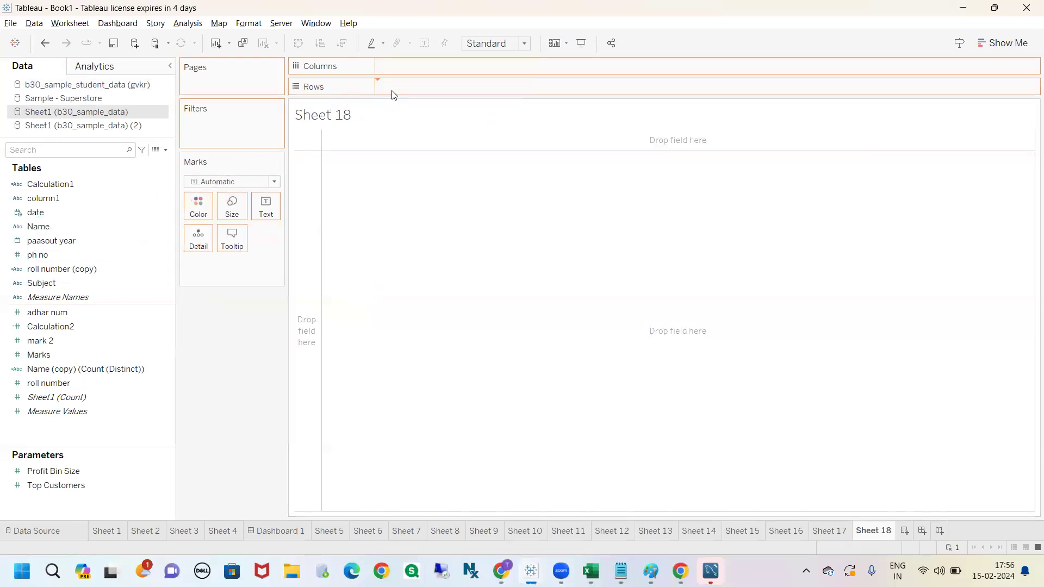
{"action": "left_click_drag", "start_coordinate": [51, 354], "coordinate": [266, 203]}
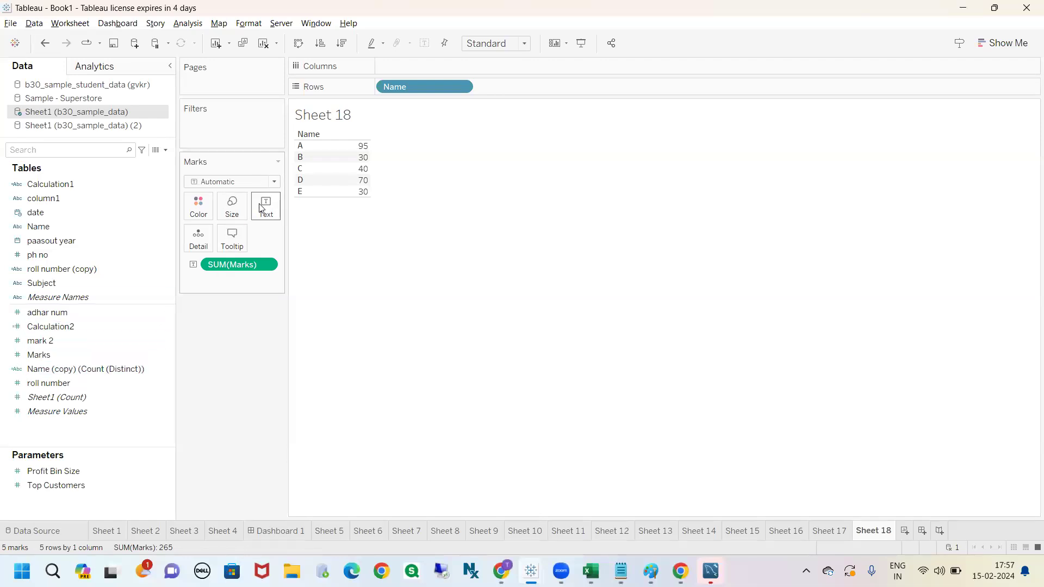
Circle the text table of marks by name and the Show Me area, and clear the annotations
{"action": "key", "text": "ctrl+2"}
{"action": "mouse_move", "coordinate": [286, 129]}
{"action": "left_mouse_down"}
{"action": "mouse_move", "coordinate": [269, 178]}
{"action": "mouse_move", "coordinate": [407, 242]}
{"action": "mouse_move", "coordinate": [285, 129]}
{"action": "left_mouse_up"}
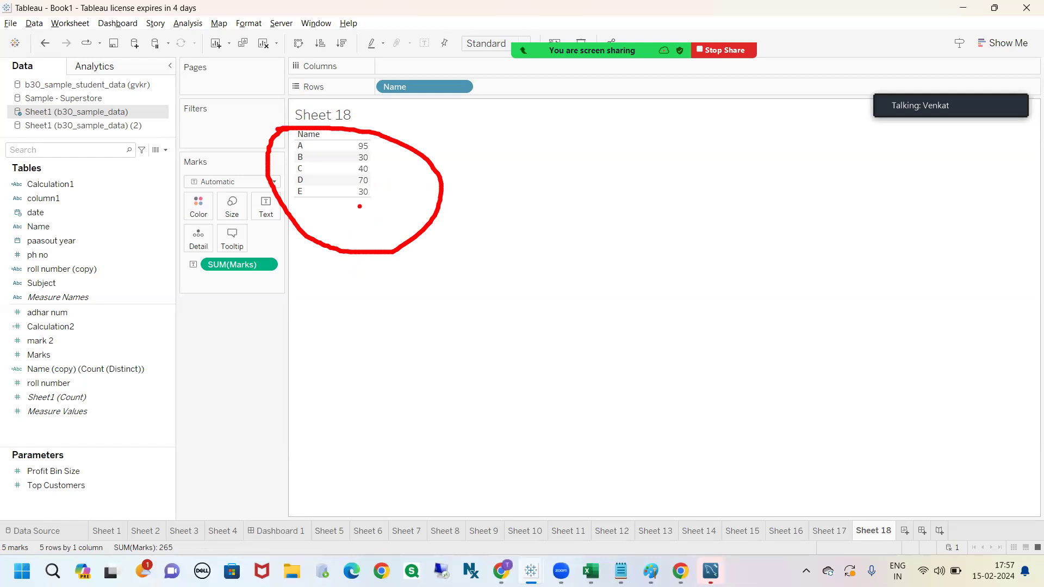
{"action": "key", "text": "Escape"}
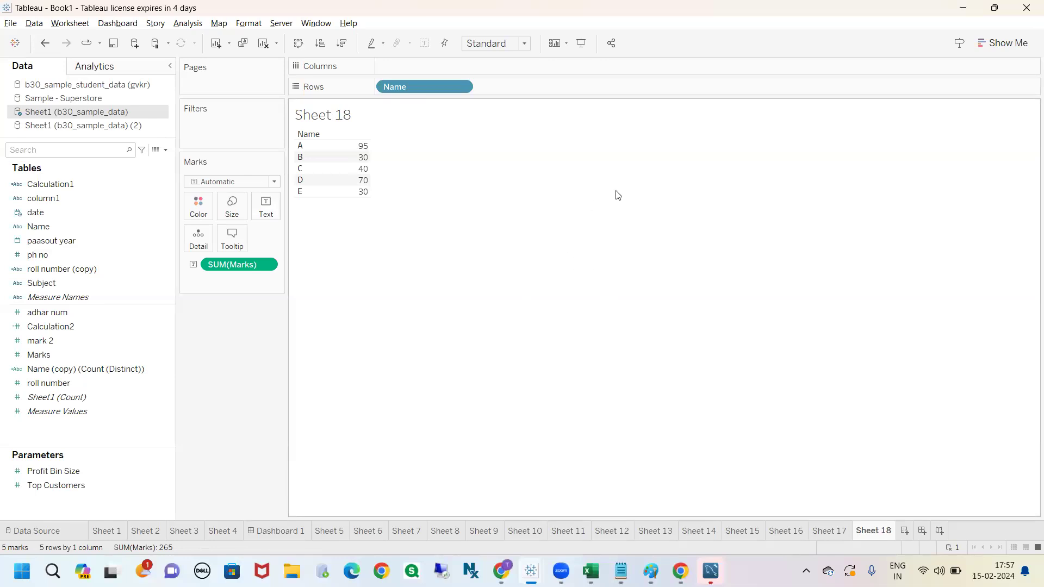
{"action": "mouse_move", "coordinate": [943, 32]}
{"action": "left_mouse_down"}
{"action": "mouse_move", "coordinate": [1041, 149]}
{"action": "mouse_move", "coordinate": [895, 41]}
{"action": "left_mouse_up"}
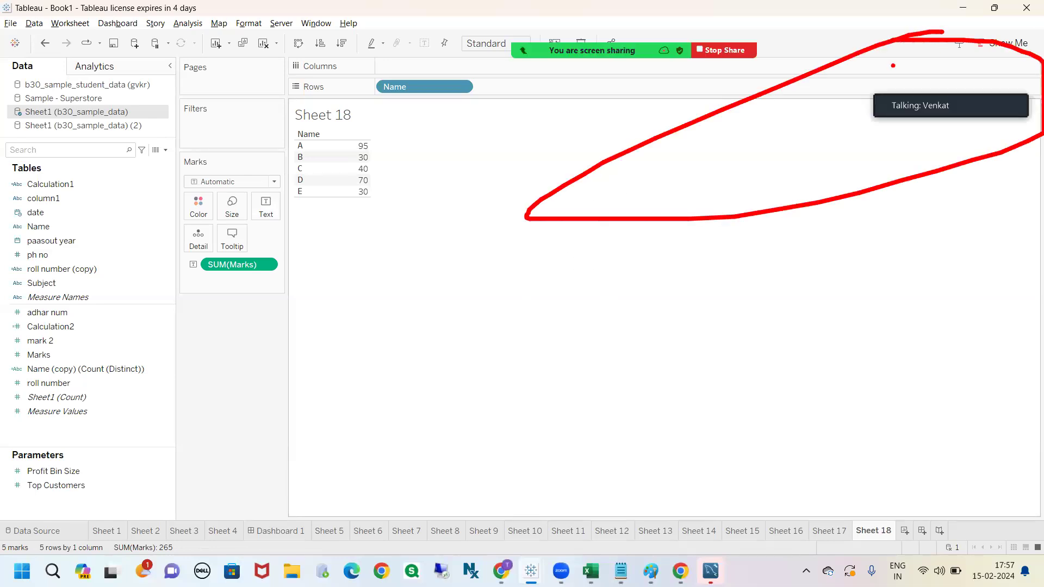
{"action": "key", "text": "Escape"}
Convert the text table to horizontal bars with Show Me, and undo the conversion
{"action": "key", "text": "ctrl+1"}
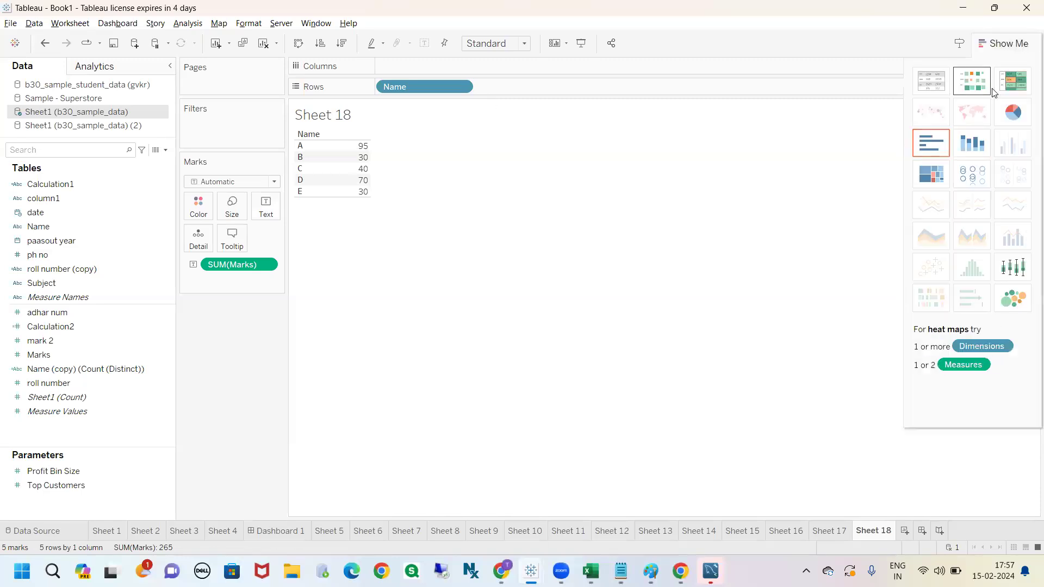
{"action": "left_click", "coordinate": [932, 151]}
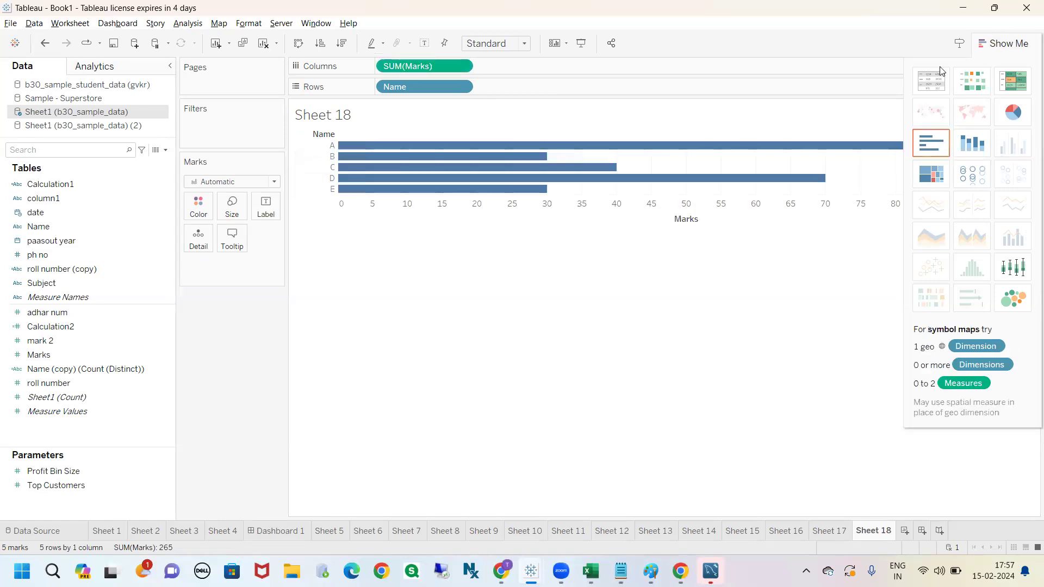
{"action": "left_click", "coordinate": [934, 154]}
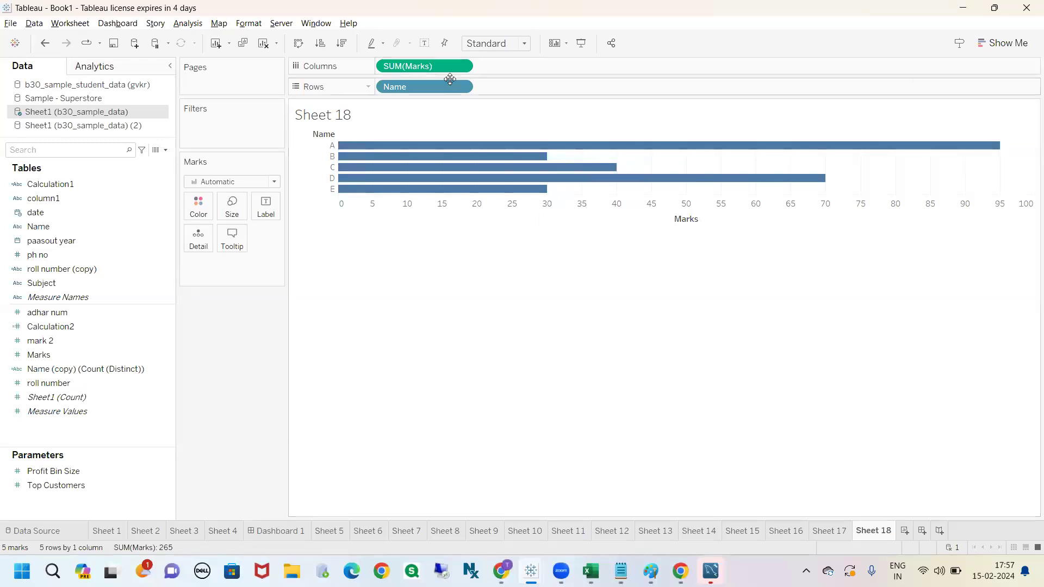
{"action": "left_click", "coordinate": [43, 46]}
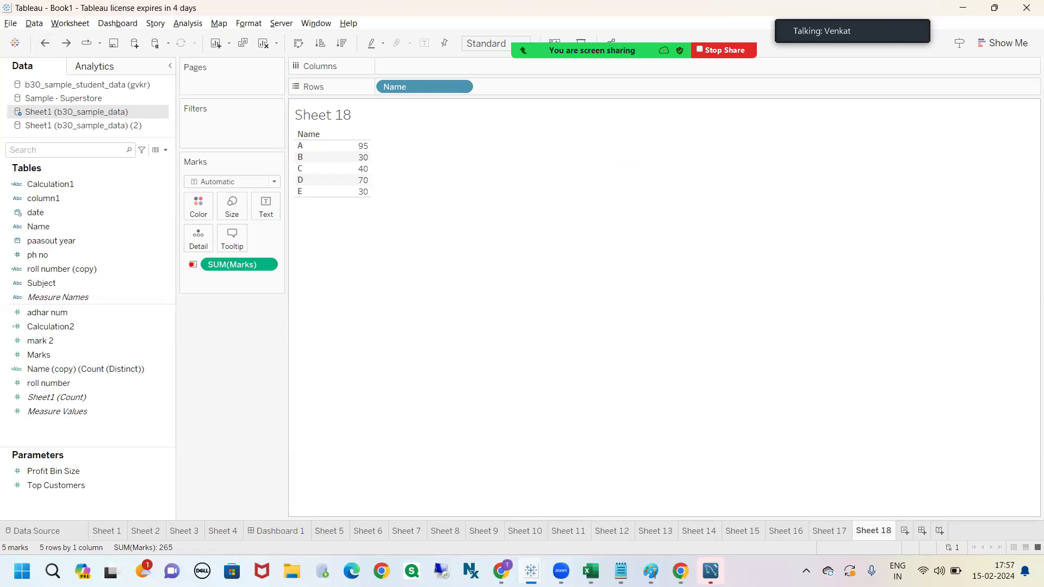
Mark the text property, reapply horizontal bars with Show Me, and link the Marks measure on Columns to Label with an annotation
{"action": "left_click_drag", "start_coordinate": [270, 225], "coordinate": [267, 252]}
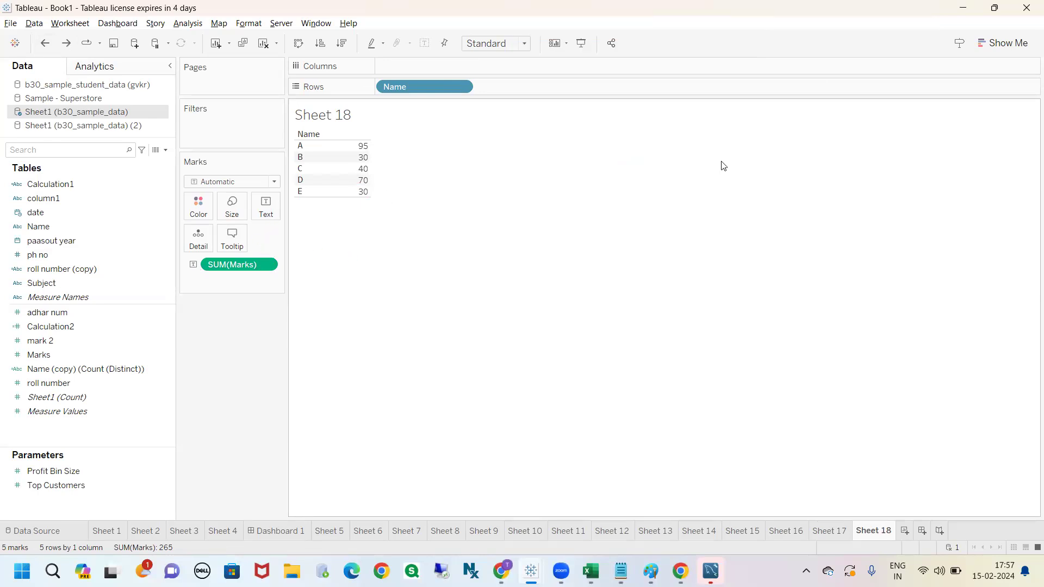
{"action": "left_click", "coordinate": [1003, 43]}
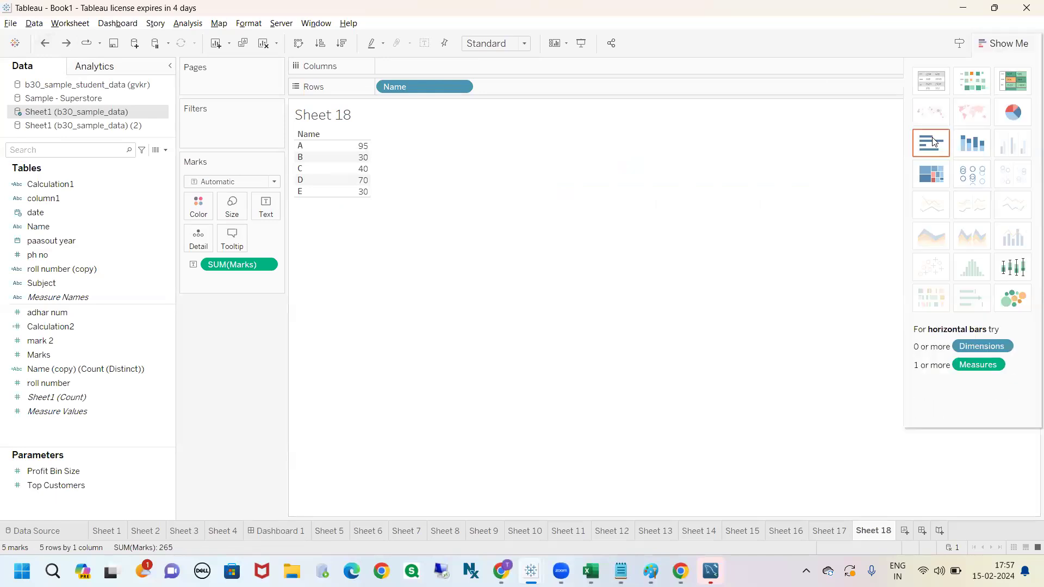
{"action": "left_click", "coordinate": [933, 142]}
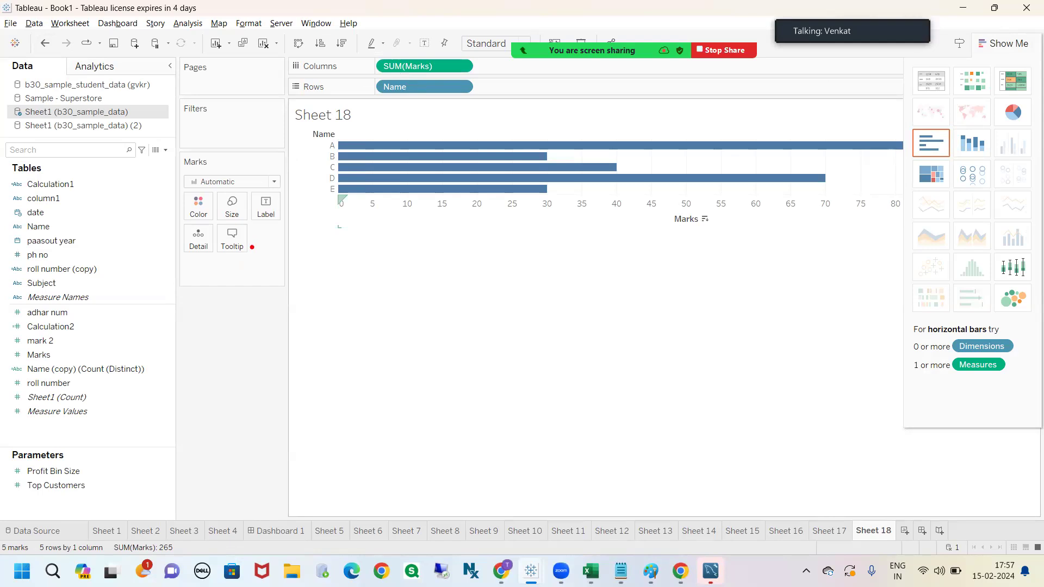
{"action": "mouse_move", "coordinate": [373, 65]}
{"action": "left_mouse_down"}
{"action": "mouse_move", "coordinate": [301, 173]}
{"action": "mouse_move", "coordinate": [274, 183]}
{"action": "mouse_move", "coordinate": [256, 249]}
{"action": "mouse_move", "coordinate": [291, 188]}
{"action": "left_mouse_up"}
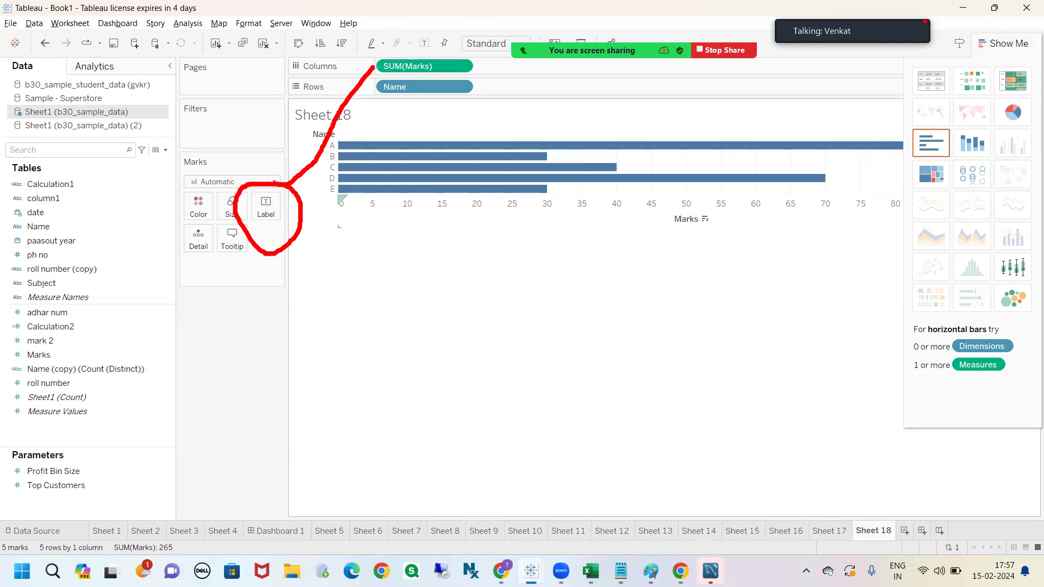
{"action": "left_click", "coordinate": [755, 75]}
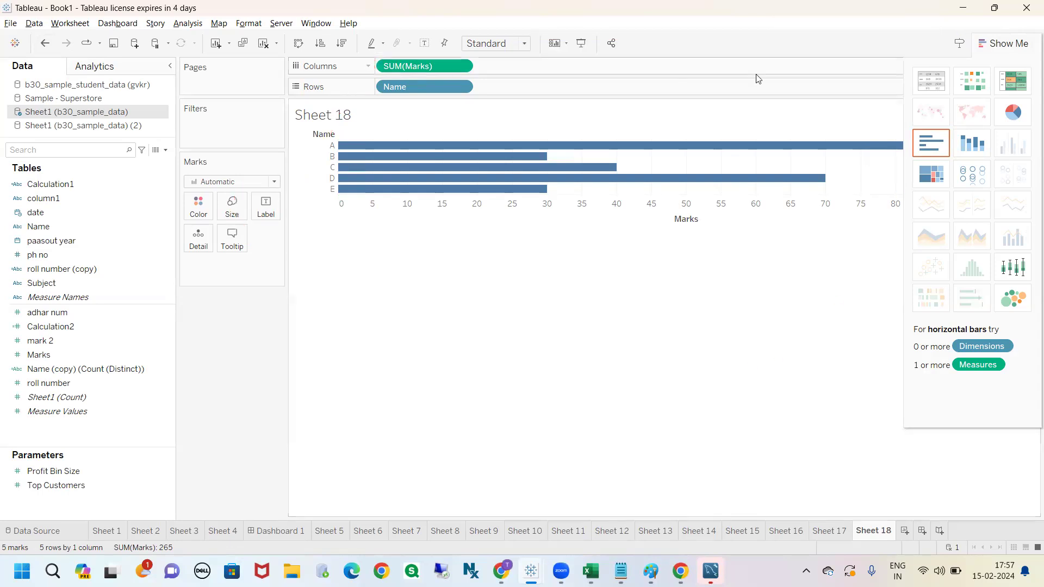
{"action": "left_click", "coordinate": [1003, 44]}
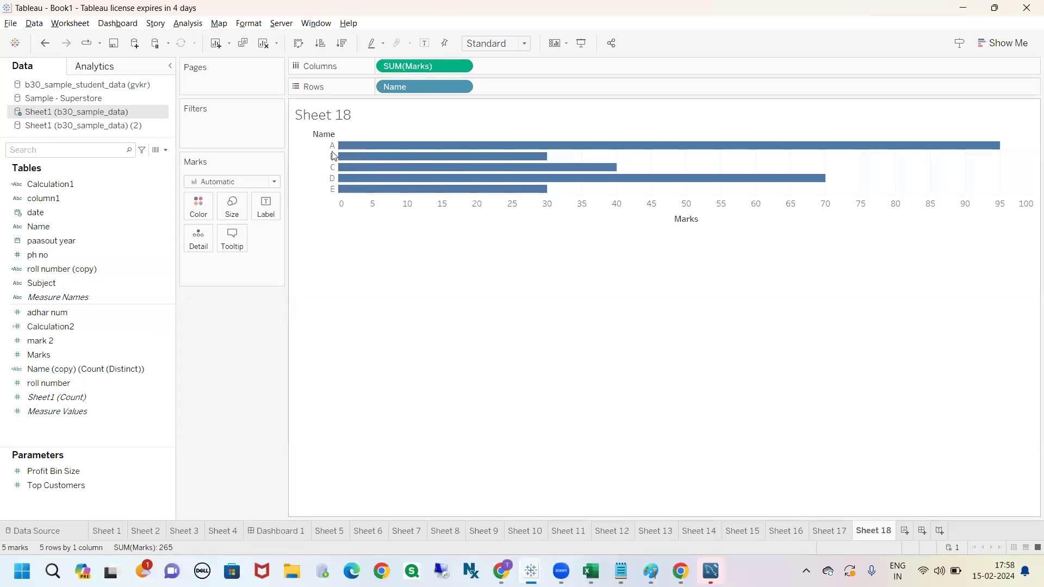
Clear Sheet 18, rebuild the text table of Marks by Name, and move SUM(Marks) from Text to Columns
{"action": "left_click", "coordinate": [263, 43]}
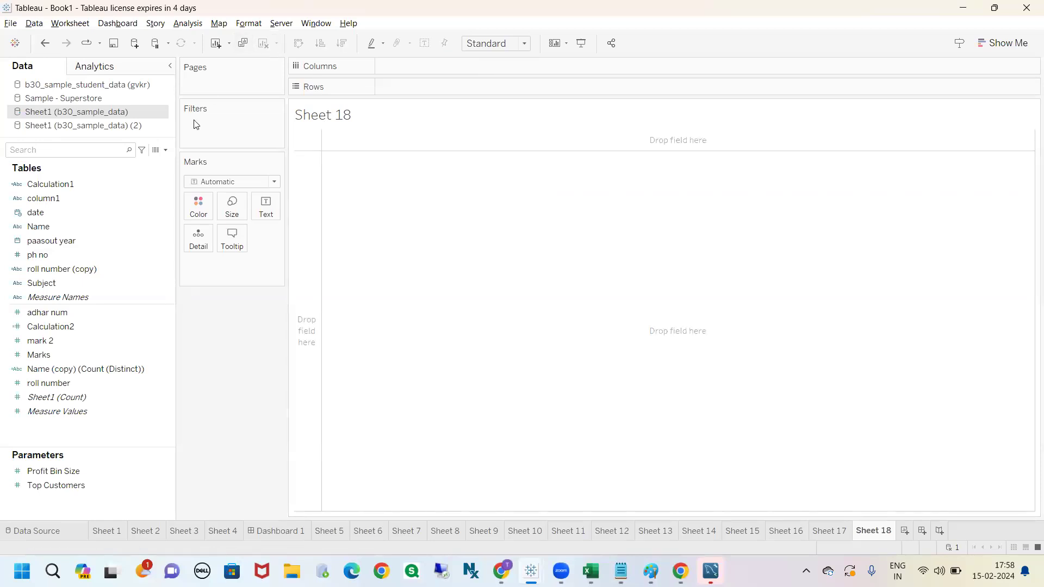
{"action": "left_click_drag", "start_coordinate": [98, 226], "coordinate": [390, 102]}
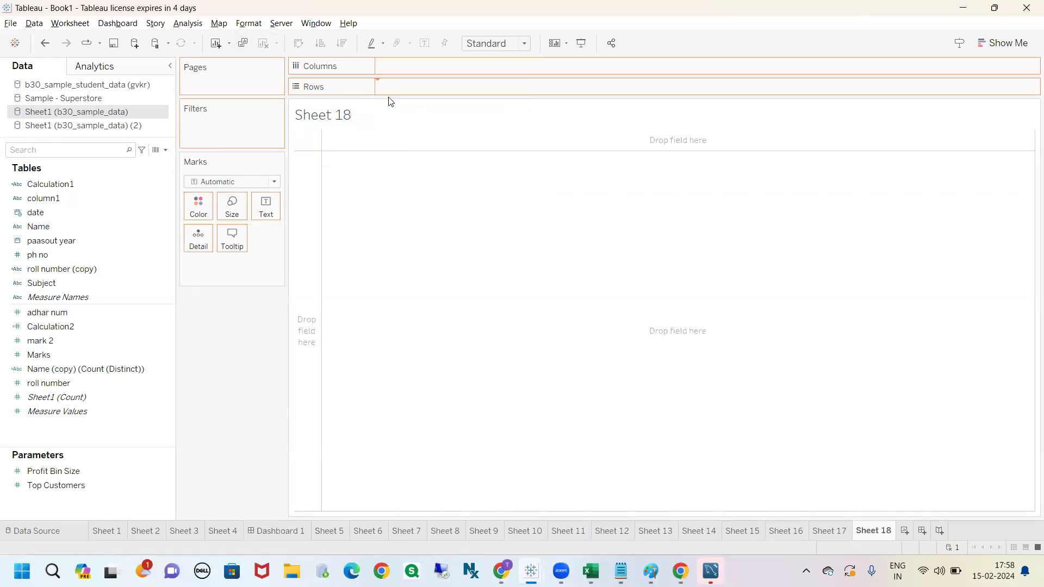
{"action": "left_click", "coordinate": [64, 354]}
{"action": "left_click_drag", "start_coordinate": [61, 354], "coordinate": [266, 207]}
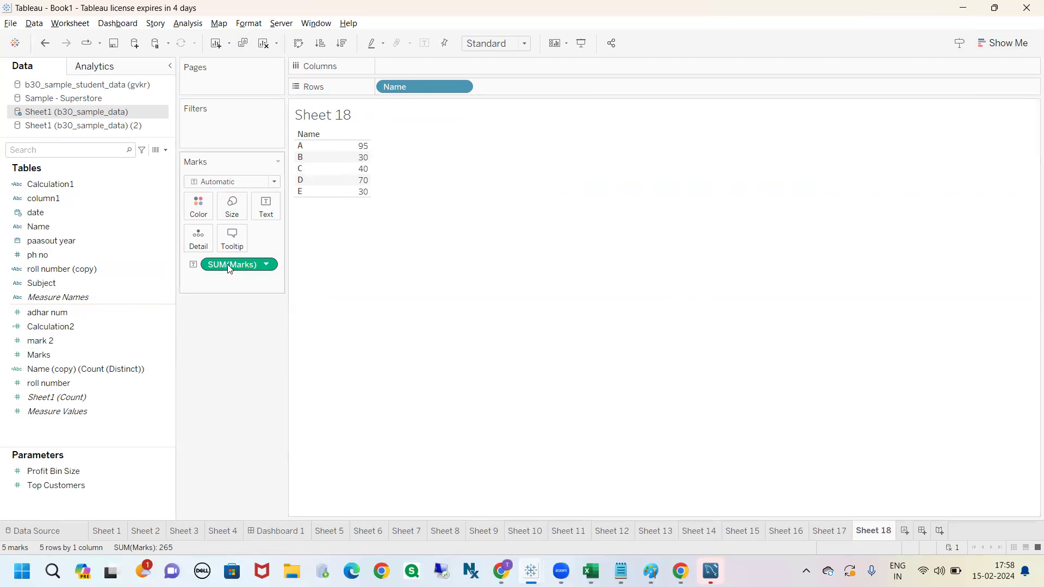
{"action": "left_click_drag", "start_coordinate": [229, 268], "coordinate": [406, 68]}
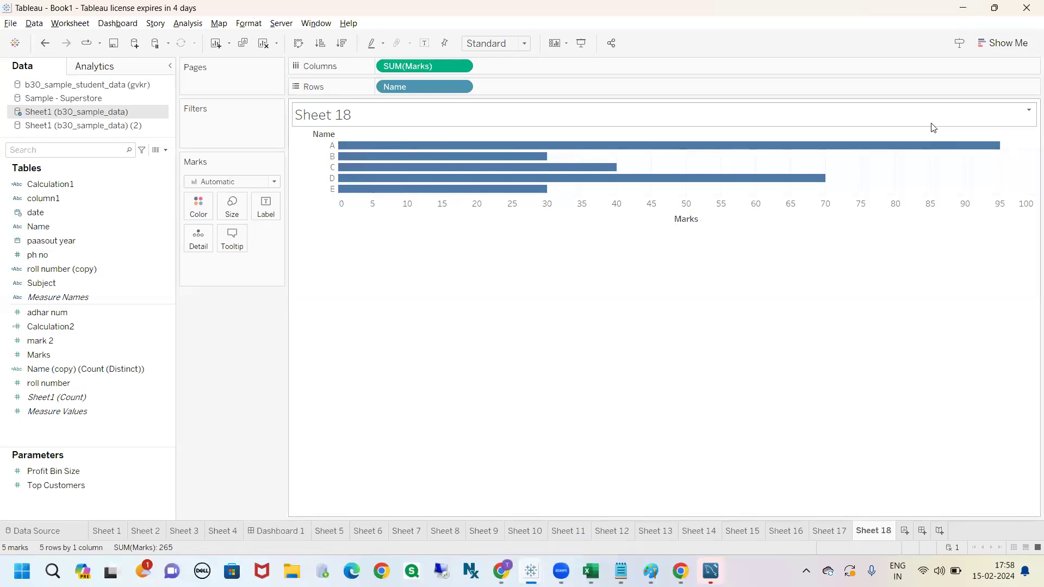
View the Show Me options, and circle the mark type icon and its list arrow on the Marks card
{"action": "left_click", "coordinate": [997, 64]}
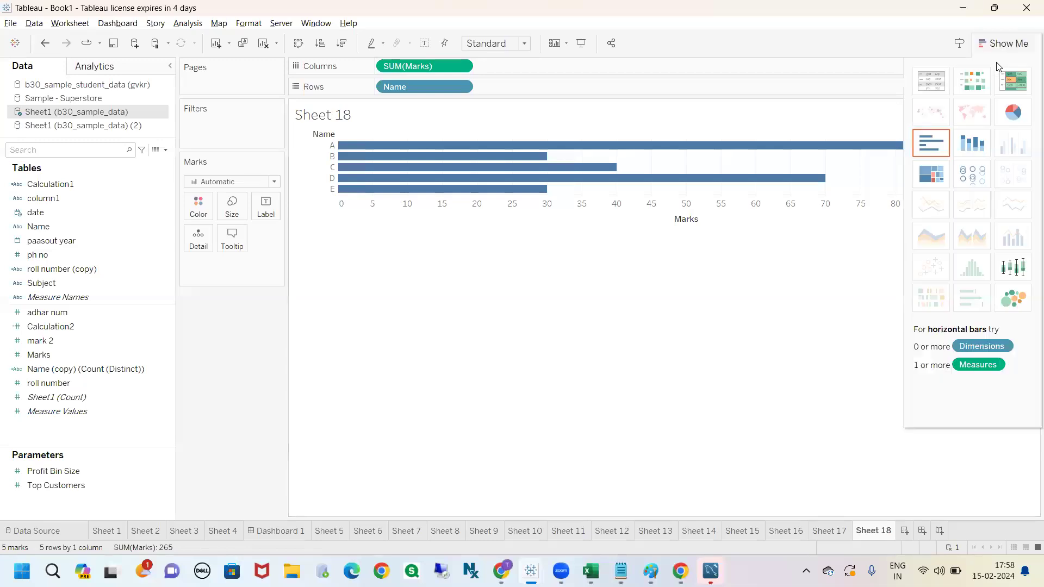
{"action": "left_click", "coordinate": [998, 64]}
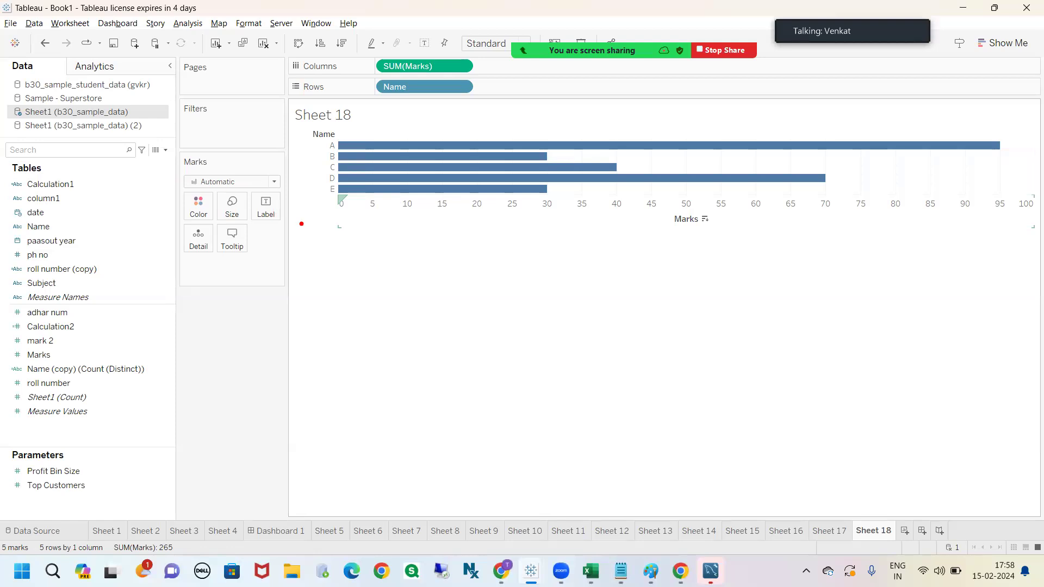
{"action": "mouse_move", "coordinate": [269, 171]}
{"action": "left_mouse_down"}
{"action": "mouse_move", "coordinate": [275, 194]}
{"action": "mouse_move", "coordinate": [291, 179]}
{"action": "mouse_move", "coordinate": [270, 167]}
{"action": "left_mouse_up"}
{"action": "mouse_move", "coordinate": [182, 183]}
{"action": "left_mouse_down"}
{"action": "mouse_move", "coordinate": [210, 175]}
{"action": "mouse_move", "coordinate": [179, 184]}
{"action": "left_mouse_up"}
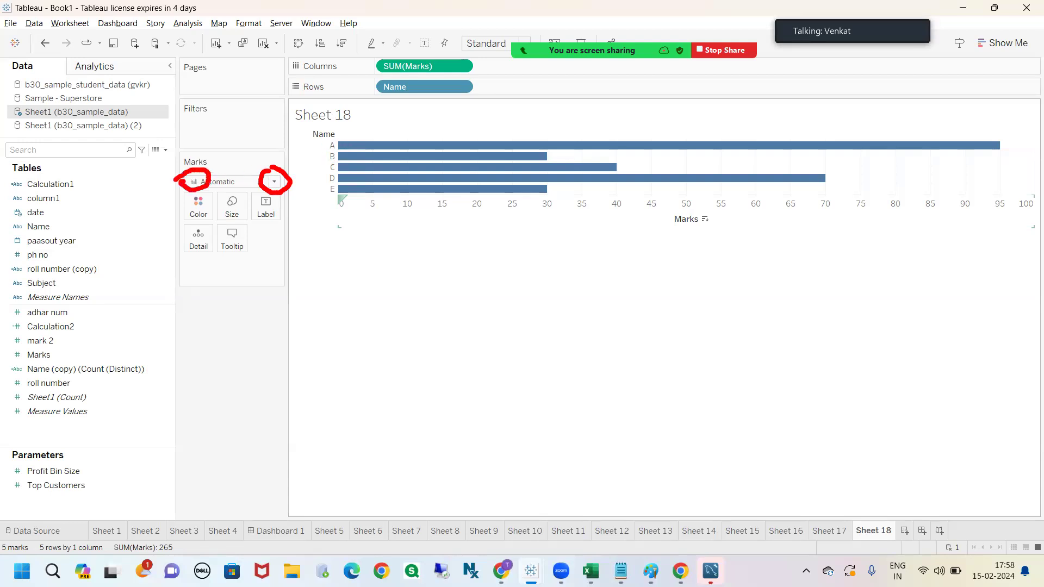
{"action": "key", "text": "Escape"}
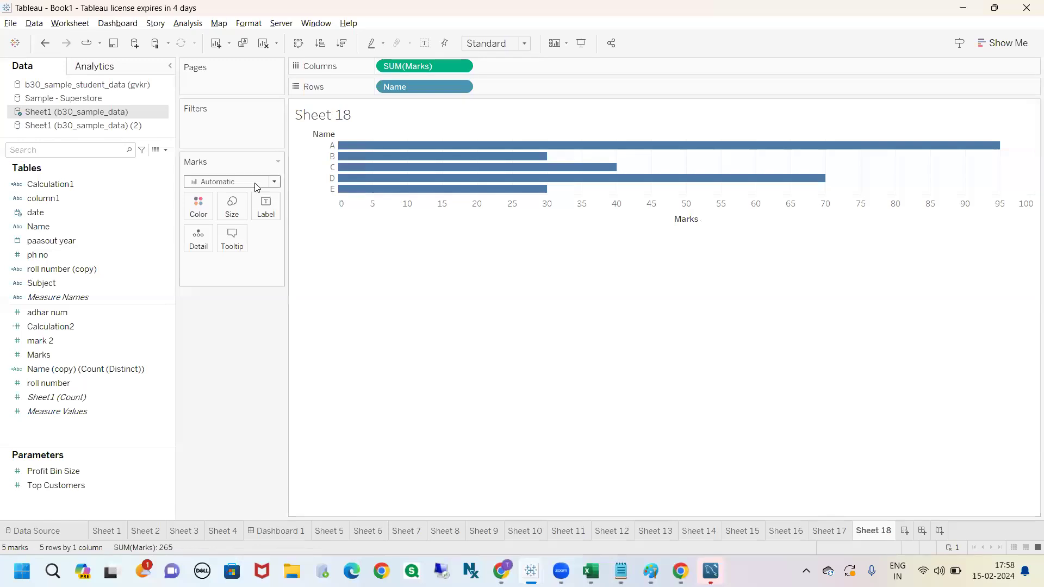
Change the mark type of the Marks by Name chart to Line, Square, Shape and finally Circle
{"action": "left_click", "coordinate": [276, 182]}
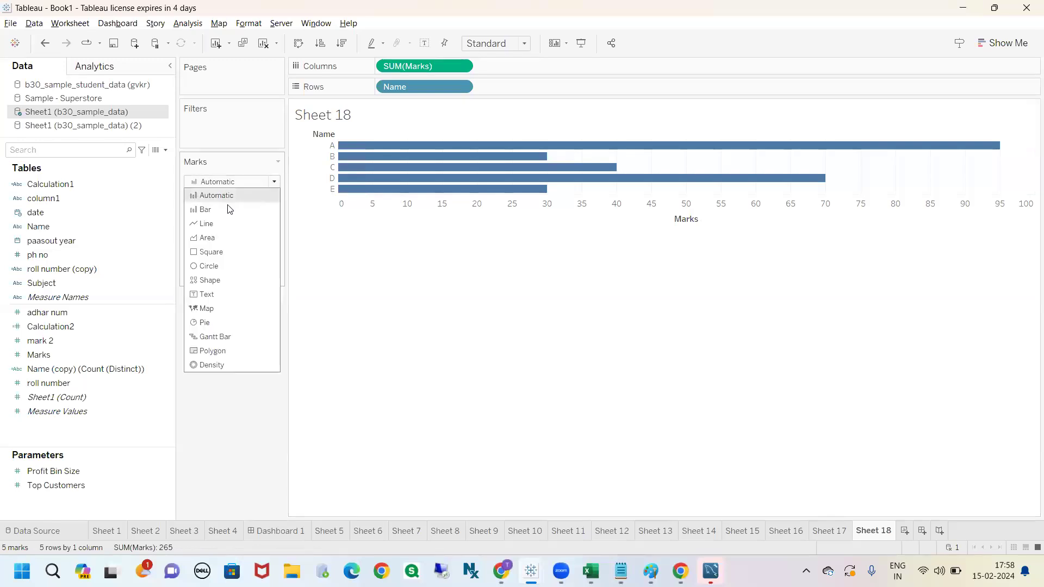
{"action": "left_click", "coordinate": [217, 223]}
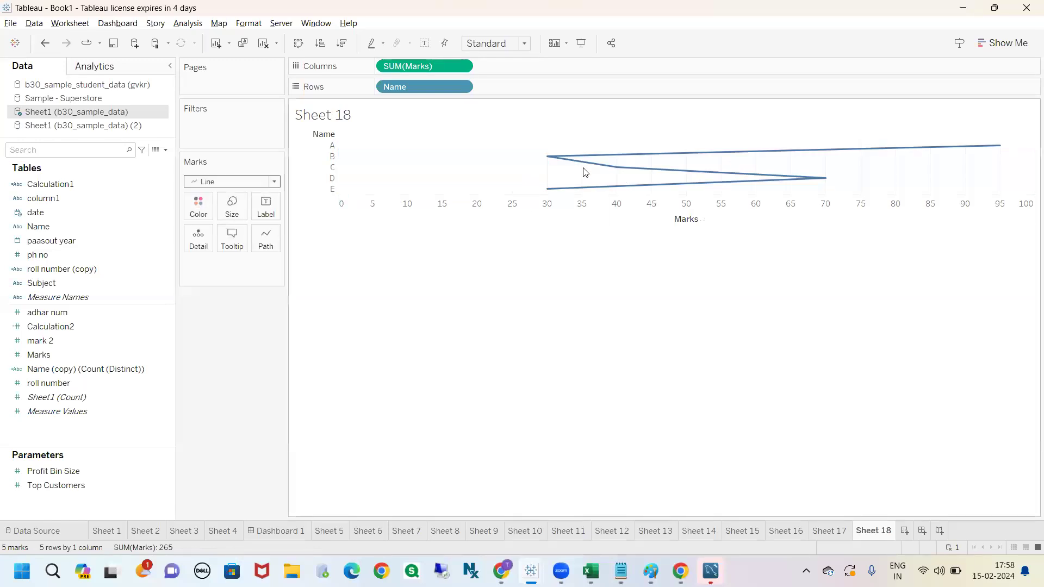
{"action": "left_click", "coordinate": [273, 181]}
{"action": "key", "text": "Escape"}
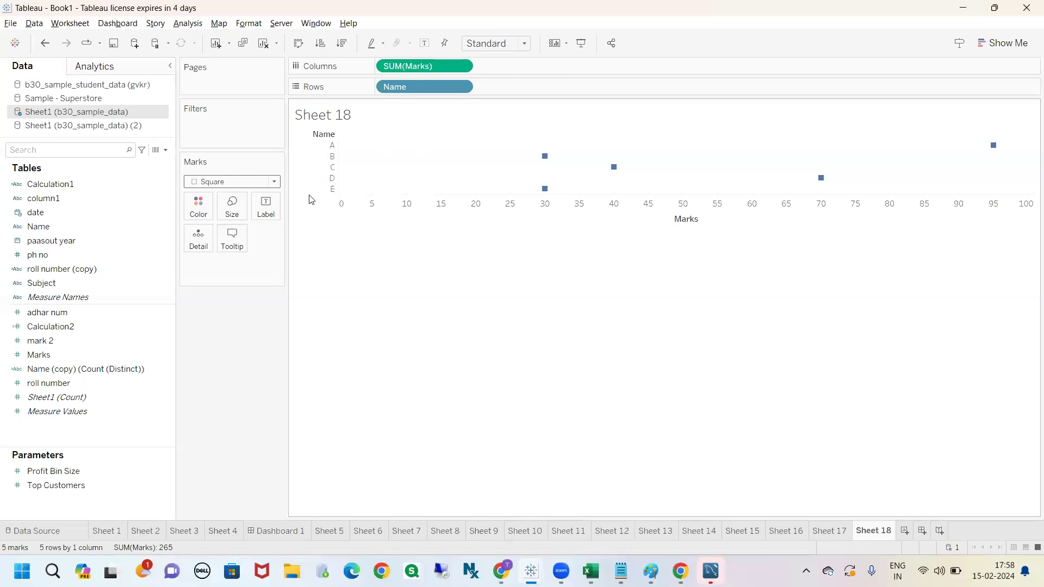
{"action": "left_click", "coordinate": [274, 182]}
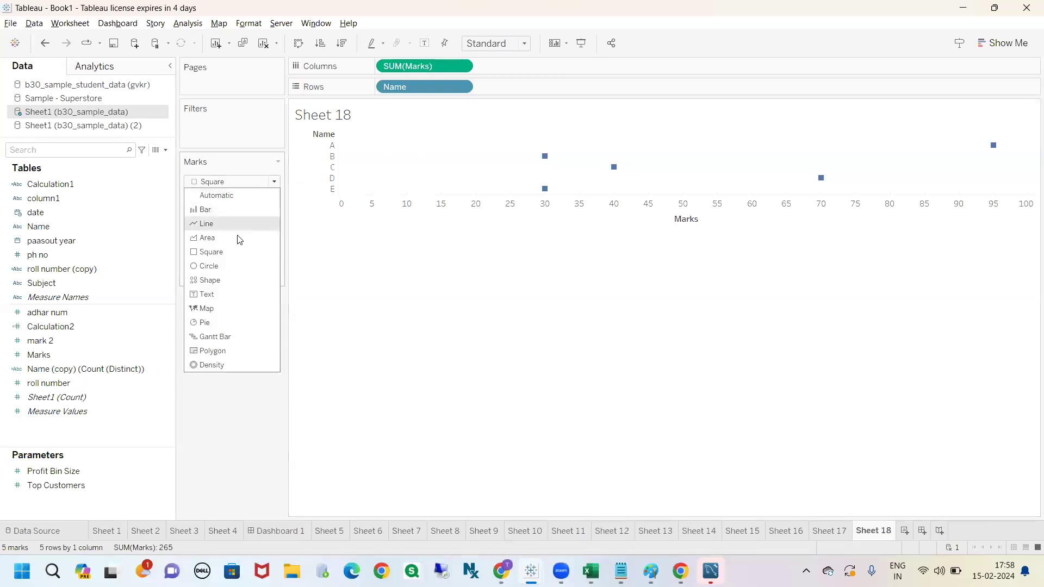
{"action": "left_click", "coordinate": [219, 280]}
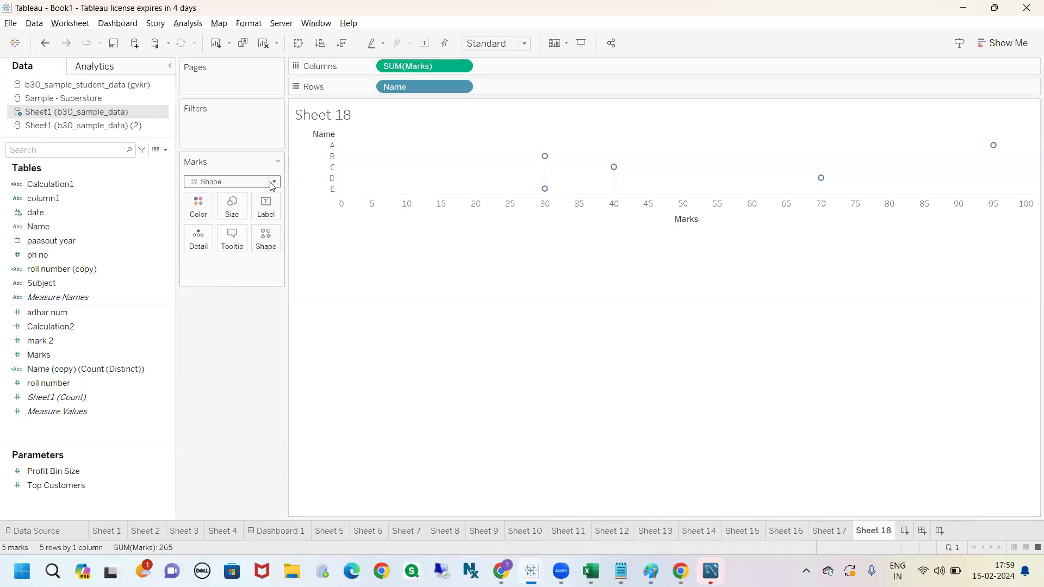
{"action": "left_click", "coordinate": [273, 181]}
{"action": "left_click", "coordinate": [218, 265]}
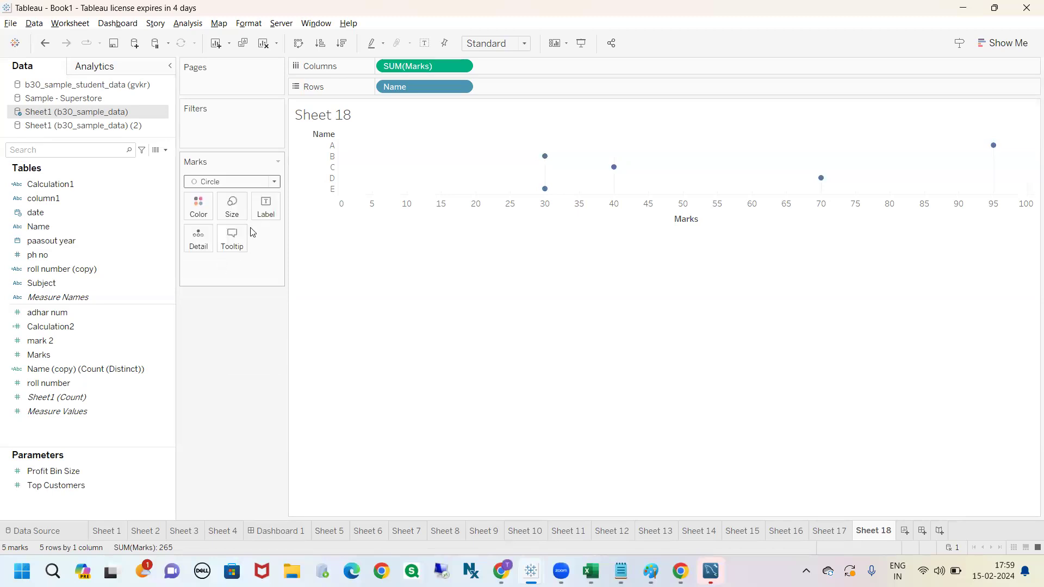
Examine the list of available mark types on the Marks card
{"action": "left_click", "coordinate": [275, 182]}
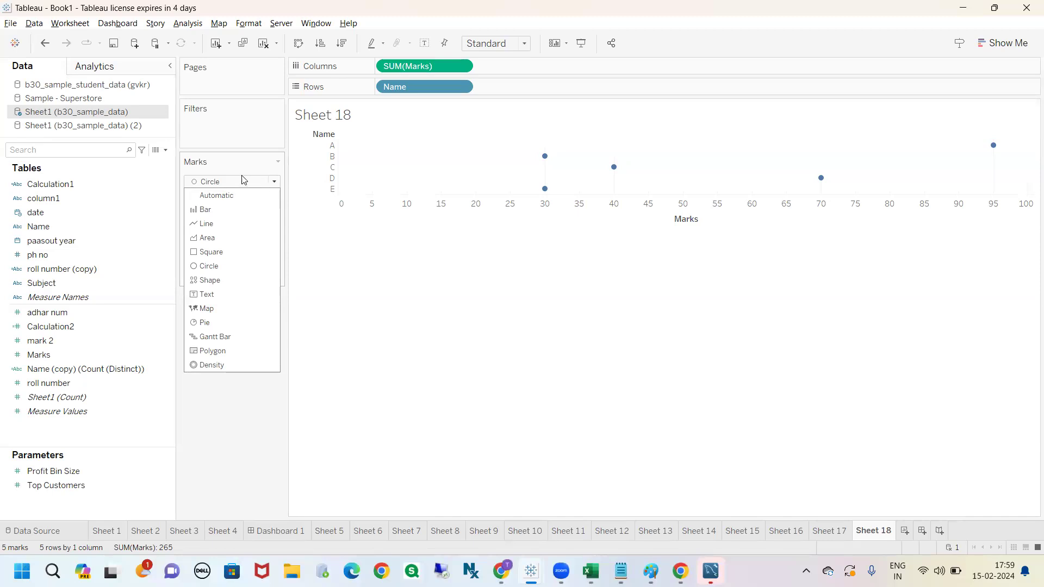
{"action": "left_click", "coordinate": [211, 170]}
{"action": "left_click", "coordinate": [273, 182]}
{"action": "left_click", "coordinate": [341, 261]}
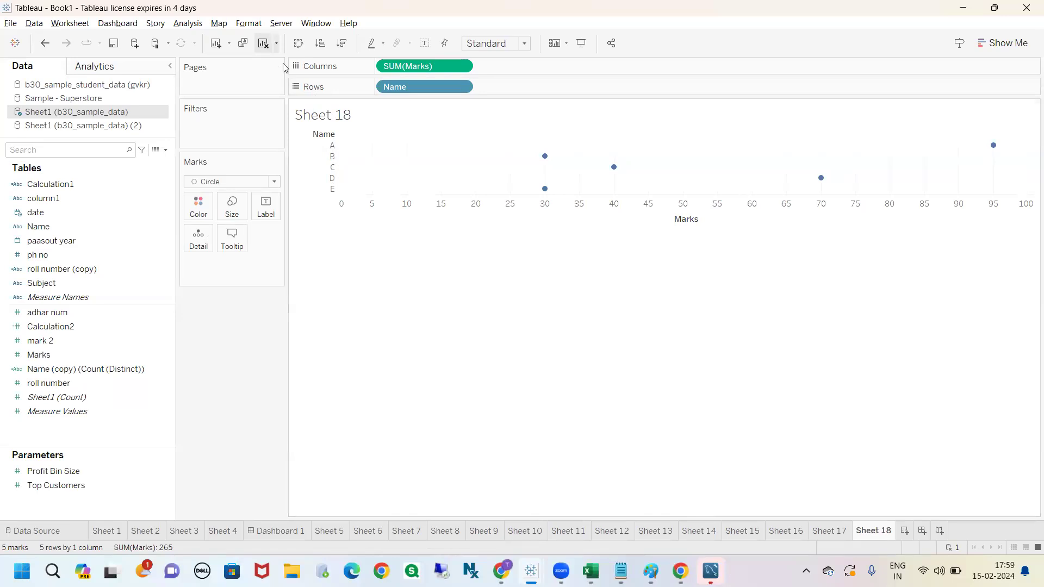
Clear Sheet 18 and rebuild the text table with Name on Rows and Marks on Text
{"action": "left_click", "coordinate": [263, 43]}
{"action": "left_click", "coordinate": [61, 224]}
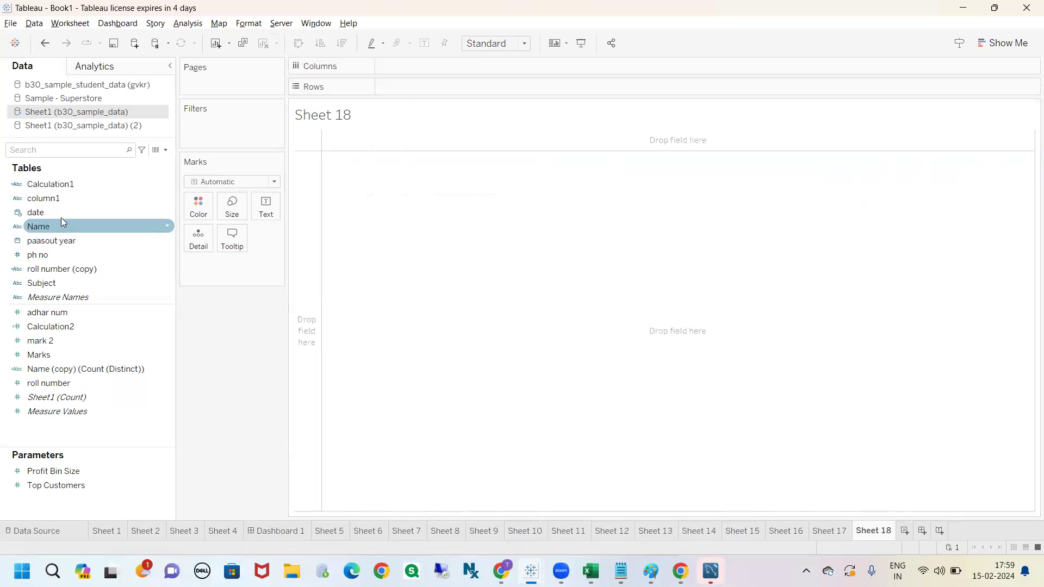
{"action": "left_click_drag", "start_coordinate": [51, 229], "coordinate": [413, 88]}
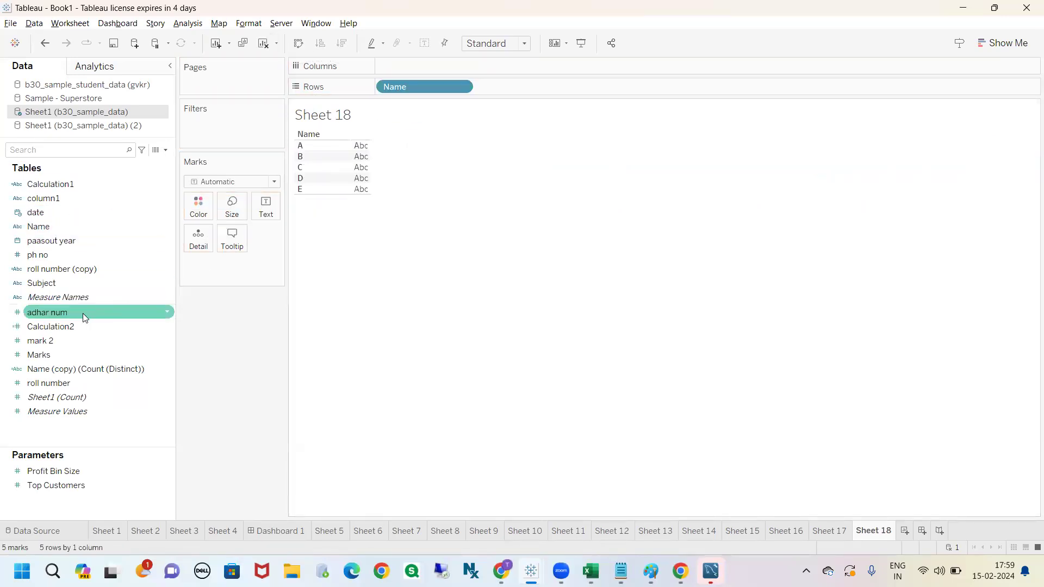
{"action": "left_click_drag", "start_coordinate": [58, 354], "coordinate": [265, 210]}
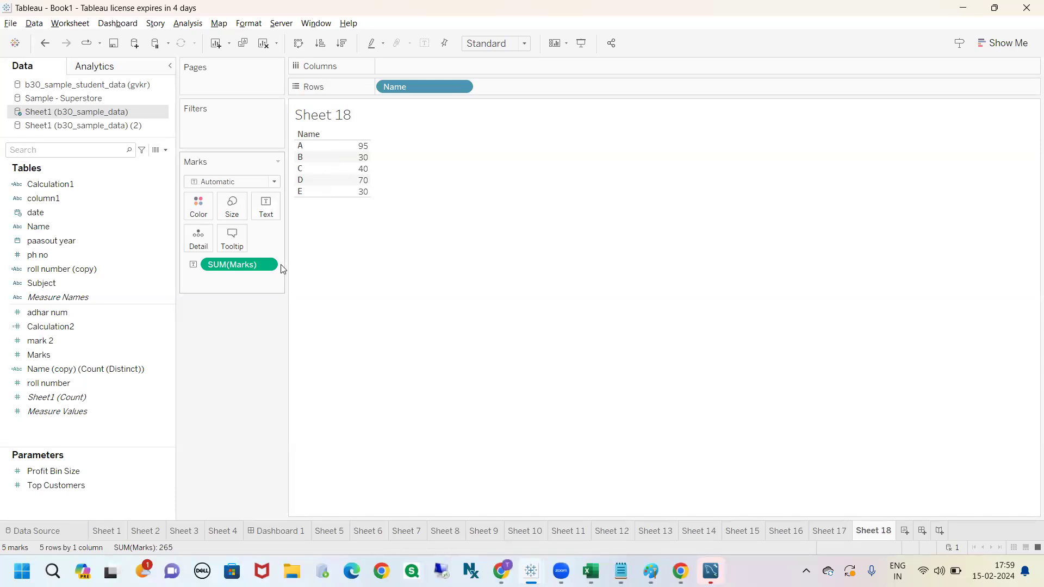
Set the mark type to Bar and move SUM(Marks) from the Marks card to Columns
{"action": "left_click", "coordinate": [242, 190]}
{"action": "left_click", "coordinate": [242, 211]}
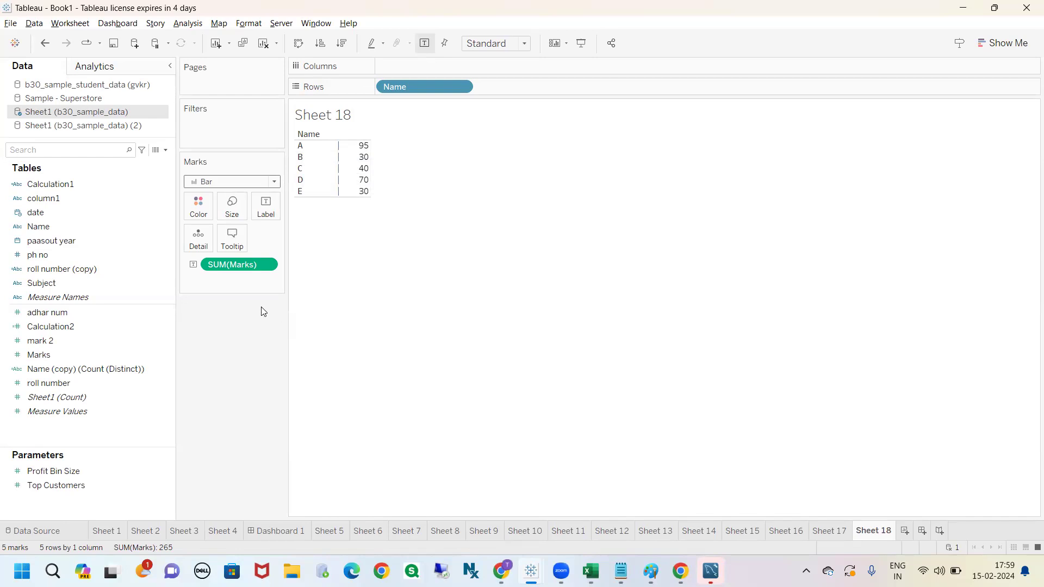
{"action": "left_click_drag", "start_coordinate": [230, 264], "coordinate": [422, 69]}
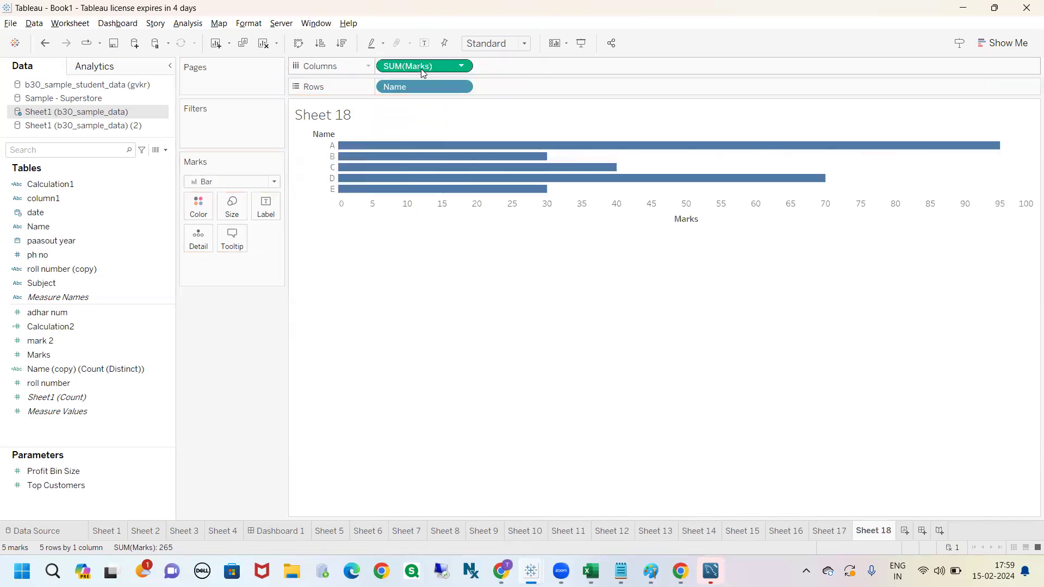
Compare the mark types listed on the Marks card with the chart options in Show Me
{"action": "left_click", "coordinate": [240, 182]}
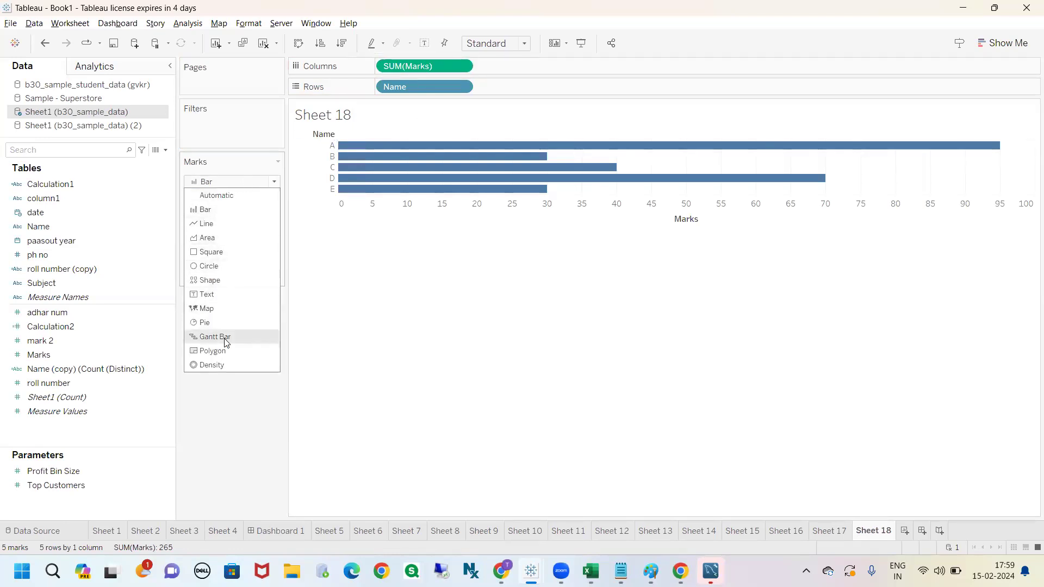
{"action": "left_click", "coordinate": [309, 289]}
{"action": "left_click", "coordinate": [258, 184]}
{"action": "left_click", "coordinate": [258, 183]}
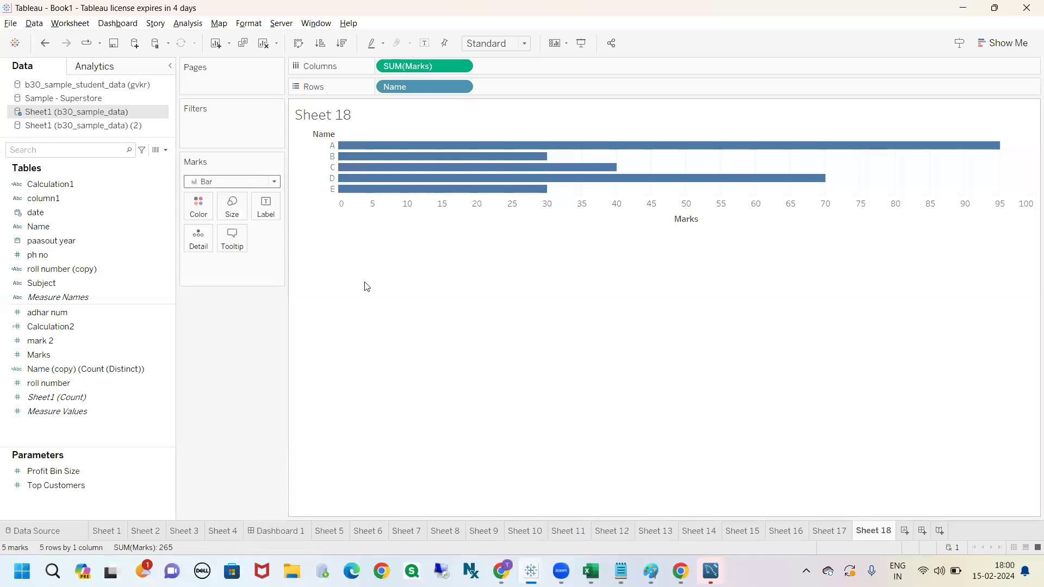
{"action": "left_click", "coordinate": [268, 183]}
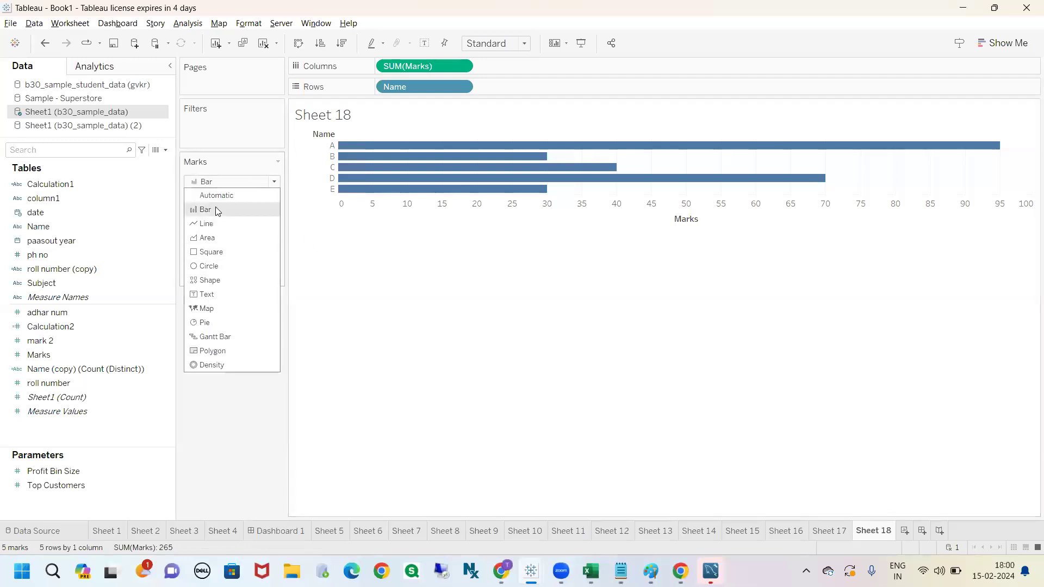
{"action": "left_click", "coordinate": [1003, 44]}
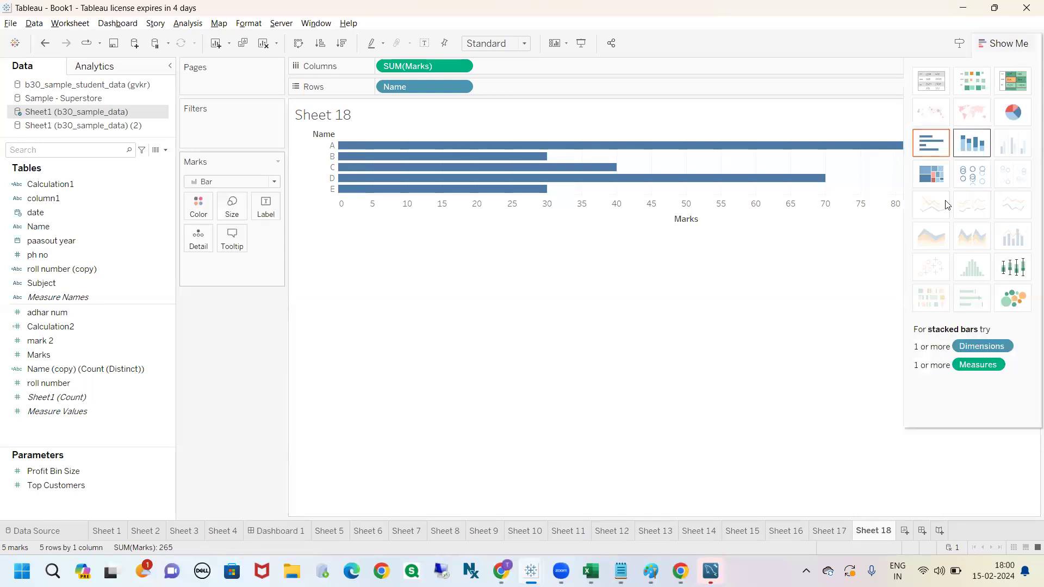
{"action": "left_click", "coordinate": [1005, 43]}
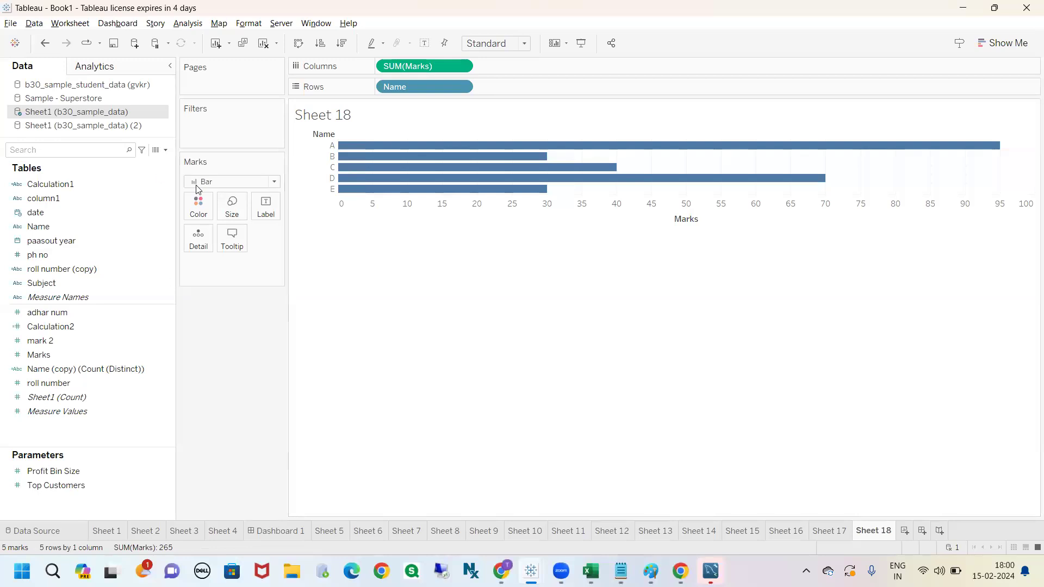
{"action": "left_click", "coordinate": [230, 183]}
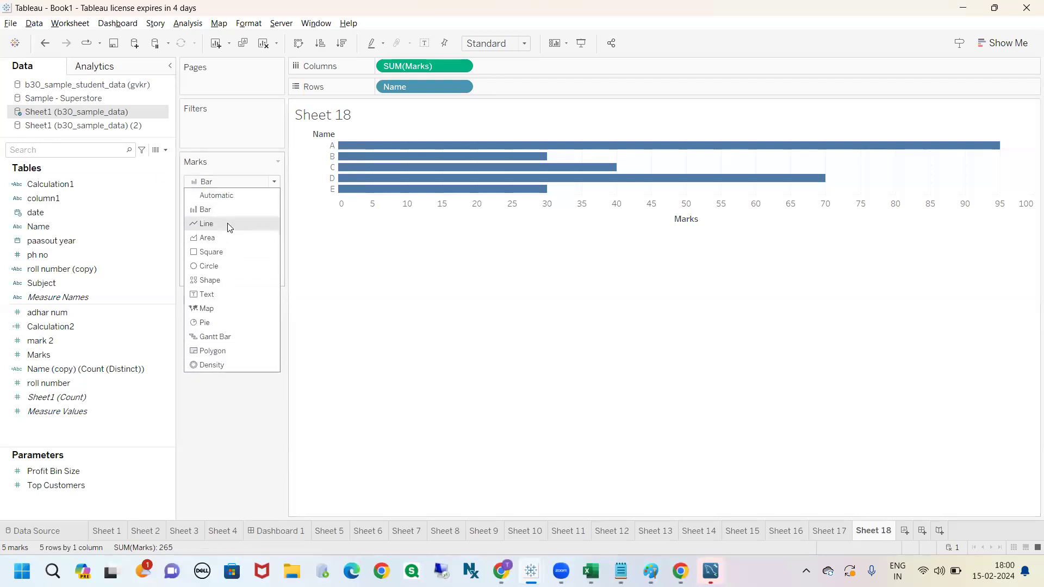
{"action": "left_click", "coordinate": [332, 325]}
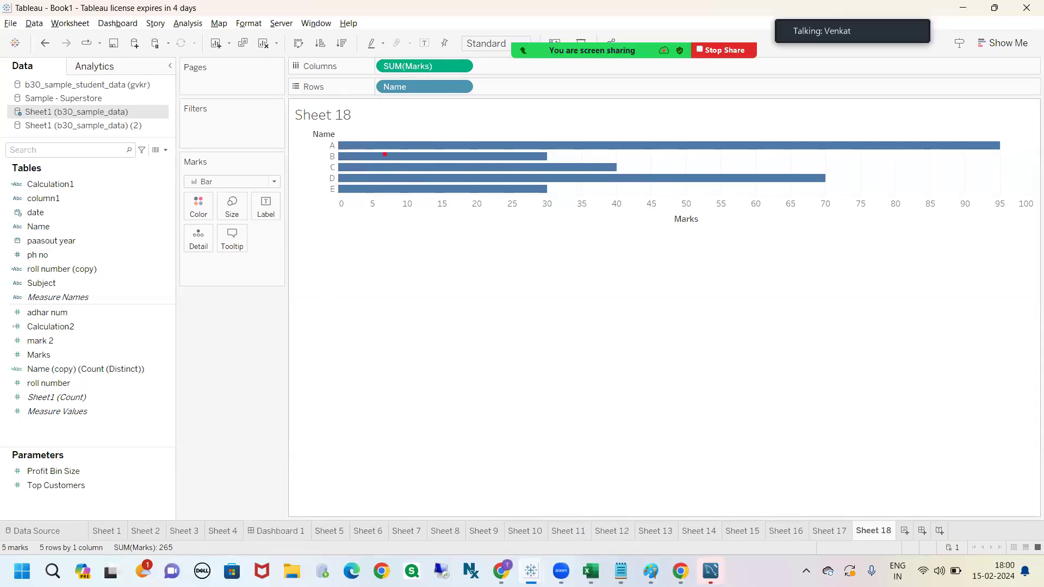
Circle the bar chart, draw an arrow down into the empty area below it, and clear the annotations
{"action": "mouse_move", "coordinate": [323, 132]}
{"action": "left_mouse_down"}
{"action": "mouse_move", "coordinate": [503, 263]}
{"action": "mouse_move", "coordinate": [500, 132]}
{"action": "mouse_move", "coordinate": [299, 132]}
{"action": "left_mouse_up"}
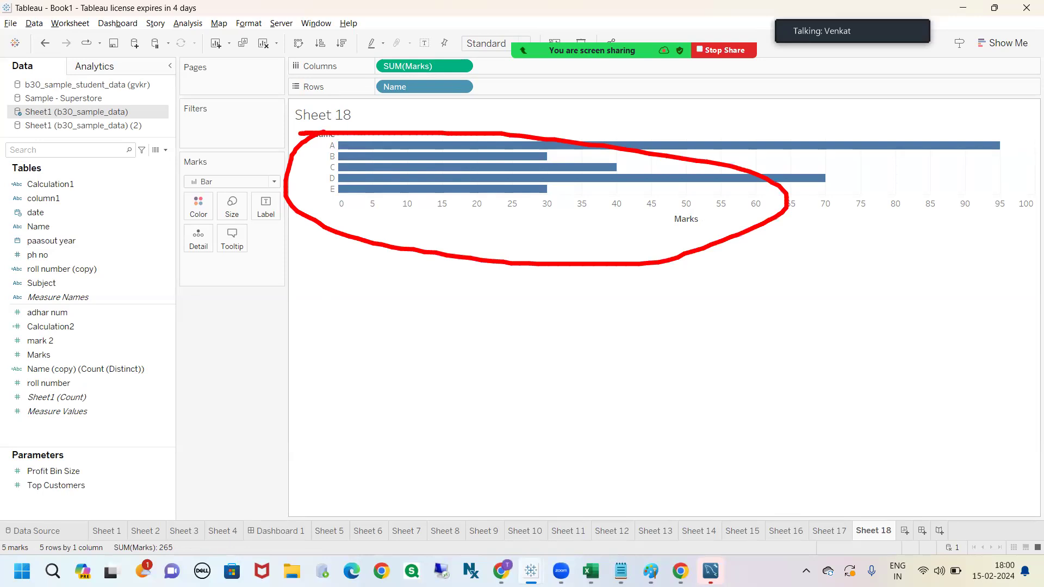
{"action": "mouse_move", "coordinate": [501, 282]}
{"action": "left_mouse_down"}
{"action": "mouse_move", "coordinate": [549, 503]}
{"action": "mouse_move", "coordinate": [582, 432]}
{"action": "left_mouse_up"}
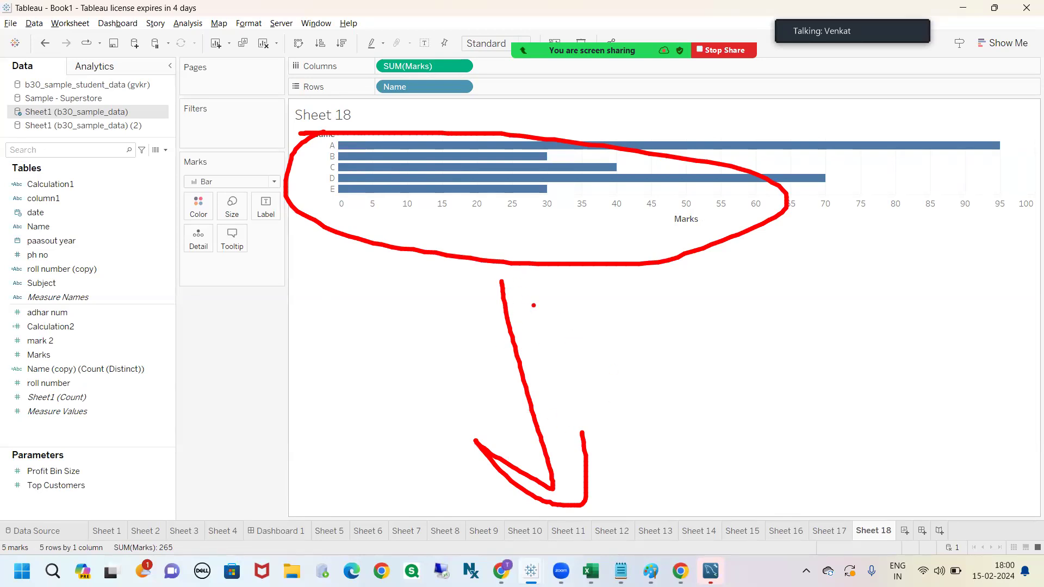
{"action": "key", "text": "Escape"}
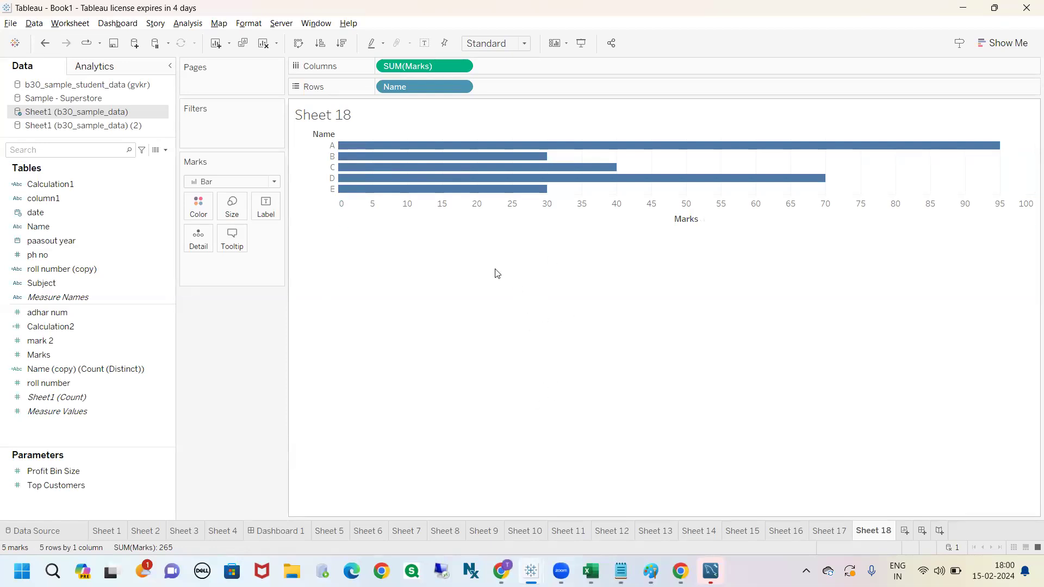
Mark the view fit setting and change the chart's fit to Fit Height, Fit Width and finally Entire View
{"action": "mouse_move", "coordinate": [397, 162]}
{"action": "mouse_move", "coordinate": [454, 38]}
{"action": "left_mouse_down"}
{"action": "mouse_move", "coordinate": [514, 67]}
{"action": "mouse_move", "coordinate": [424, 32]}
{"action": "left_mouse_up"}
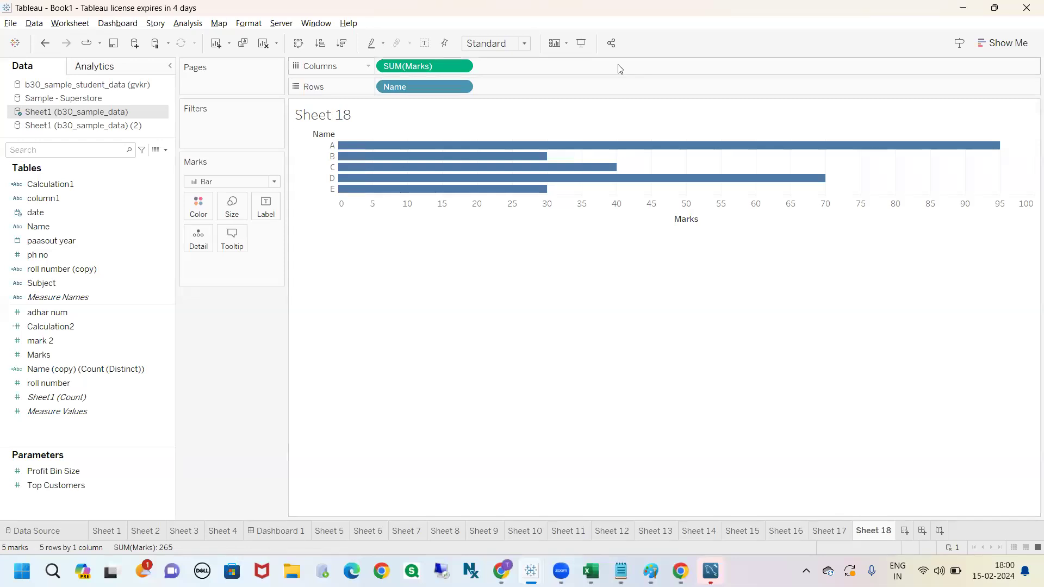
{"action": "left_click", "coordinate": [523, 47]}
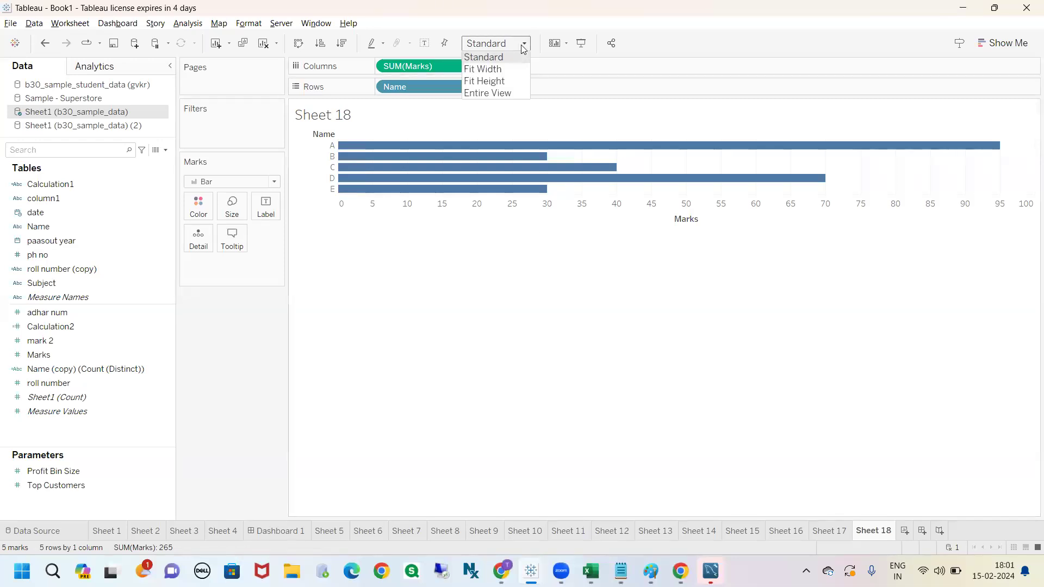
{"action": "left_click", "coordinate": [503, 82]}
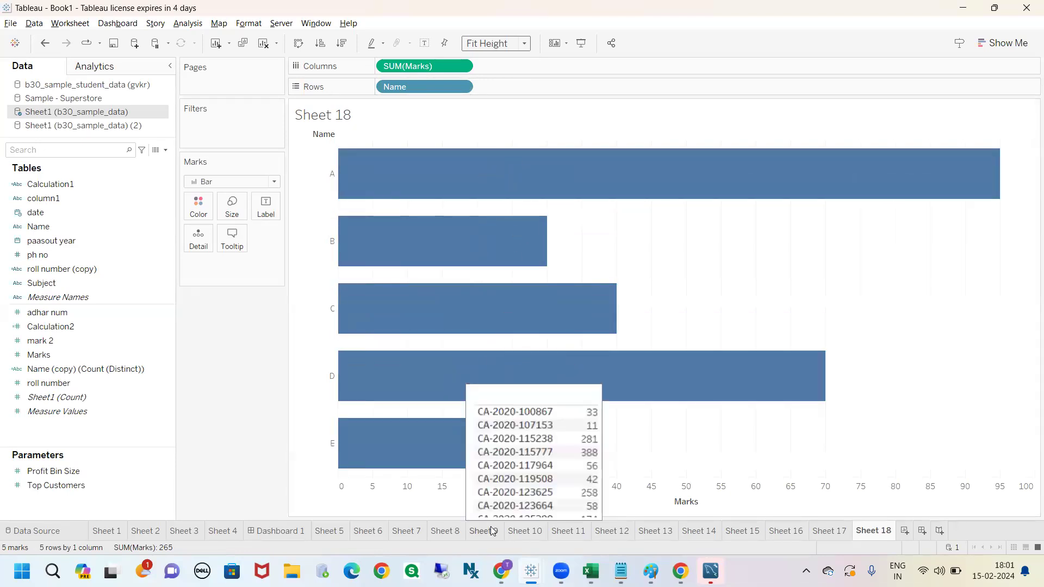
{"action": "left_click", "coordinate": [493, 47]}
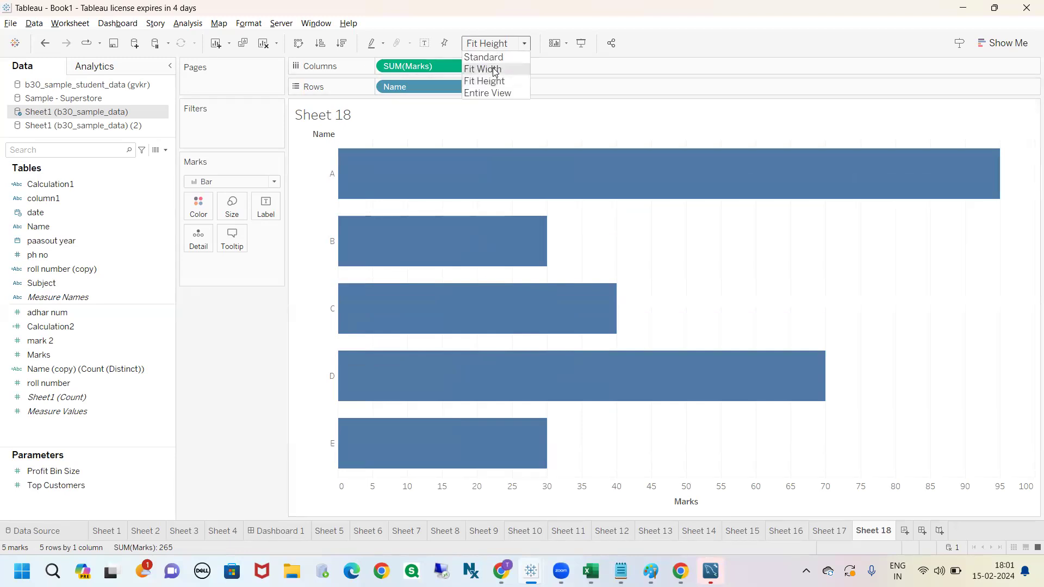
{"action": "left_click", "coordinate": [492, 69]}
{"action": "mouse_move", "coordinate": [332, 229]}
{"action": "left_mouse_down"}
{"action": "mouse_move", "coordinate": [961, 228]}
{"action": "mouse_move", "coordinate": [988, 217]}
{"action": "mouse_move", "coordinate": [988, 256]}
{"action": "left_mouse_up"}
{"action": "left_click_drag", "start_coordinate": [339, 216], "coordinate": [382, 248]}
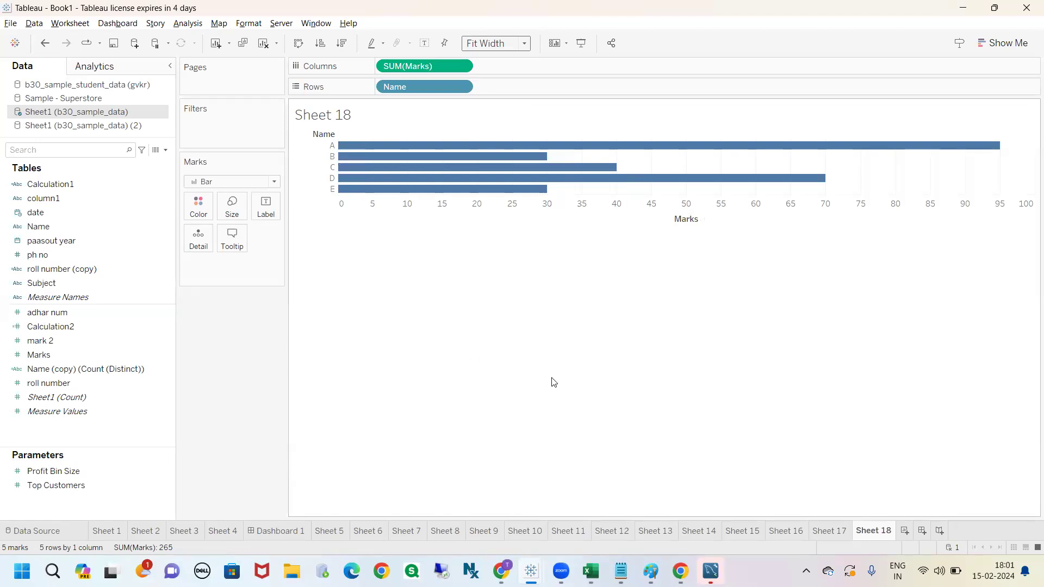
{"action": "left_click", "coordinate": [506, 44]}
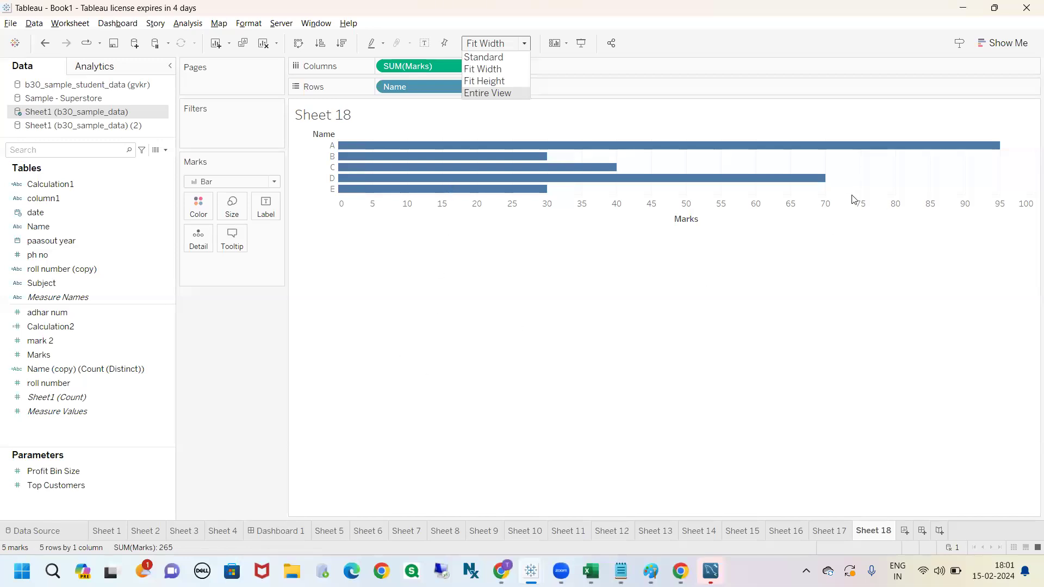
{"action": "left_click", "coordinate": [485, 93]}
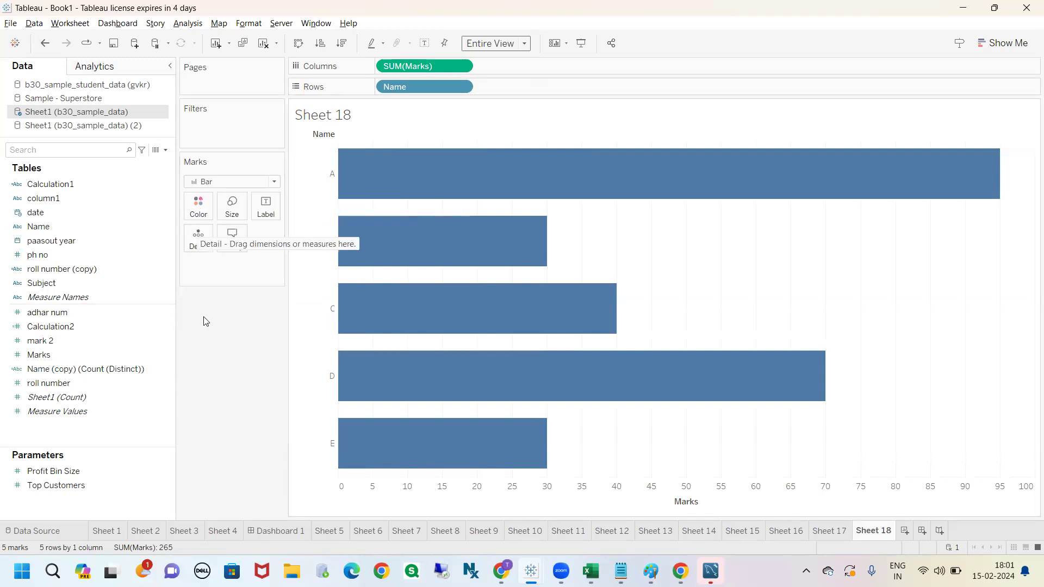
Open the custom color picker for the bars and select a green shade, followed by basic blue #0000ff
{"action": "mouse_move", "coordinate": [403, 171]}
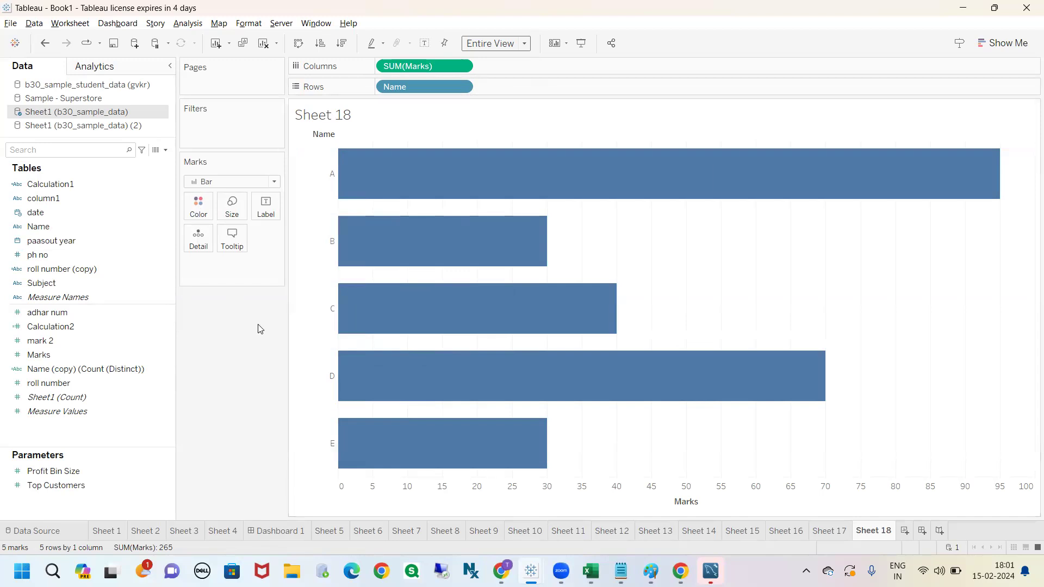
{"action": "left_click", "coordinate": [197, 211]}
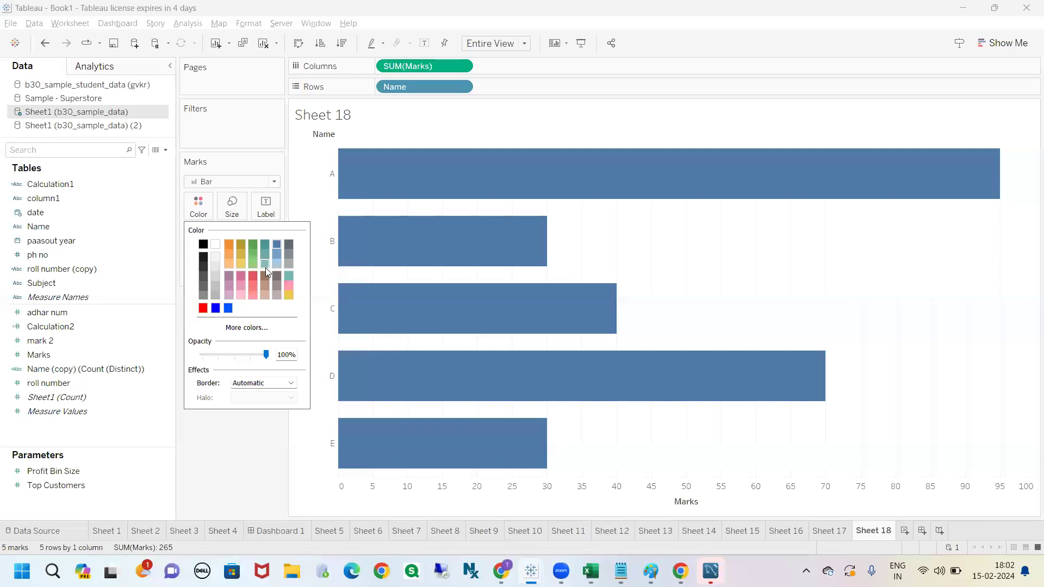
{"action": "left_click", "coordinate": [250, 329]}
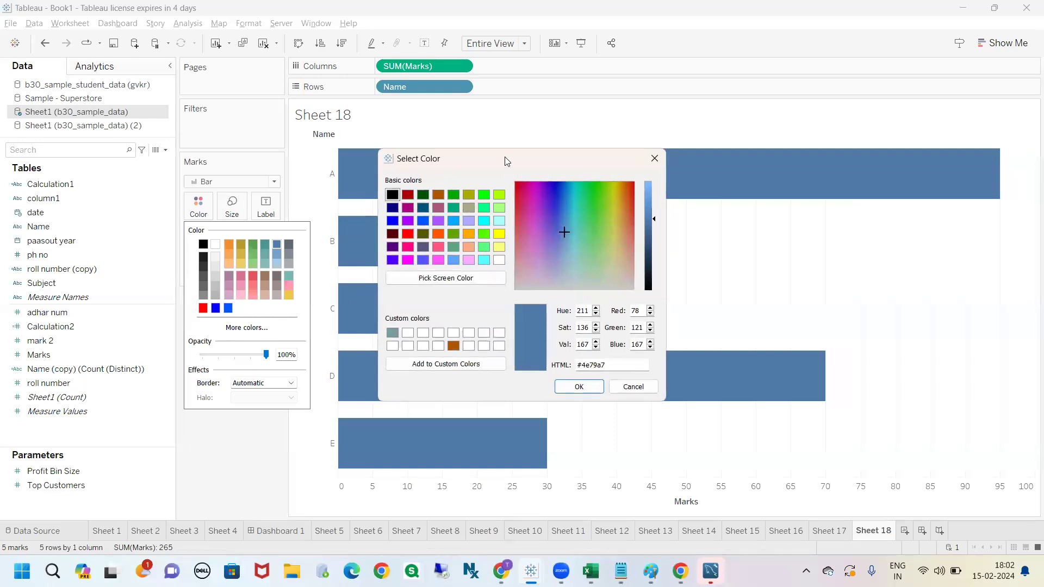
{"action": "left_click_drag", "start_coordinate": [504, 157], "coordinate": [458, 153]}
{"action": "left_click_drag", "start_coordinate": [516, 215], "coordinate": [558, 218]}
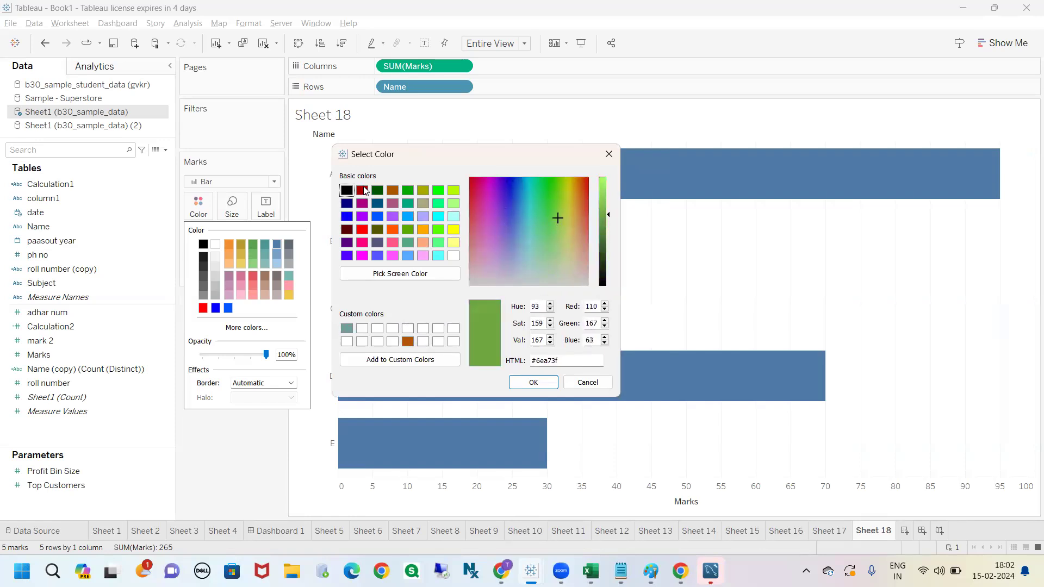
{"action": "mouse_move", "coordinate": [352, 180]}
{"action": "left_mouse_down"}
{"action": "mouse_move", "coordinate": [414, 311]}
{"action": "mouse_move", "coordinate": [462, 188]}
{"action": "mouse_move", "coordinate": [350, 180]}
{"action": "left_mouse_up"}
{"action": "left_click", "coordinate": [346, 217]}
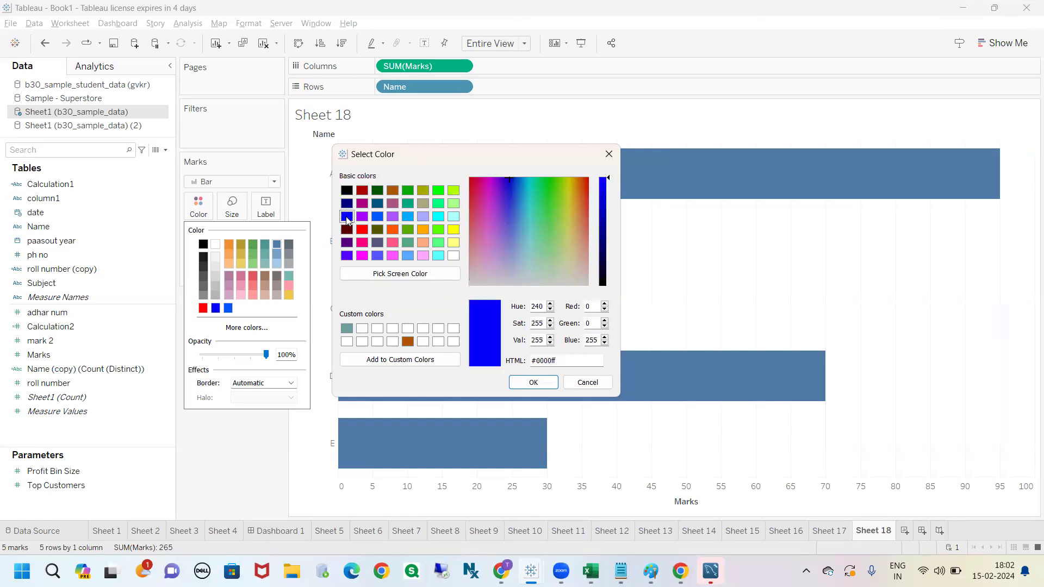
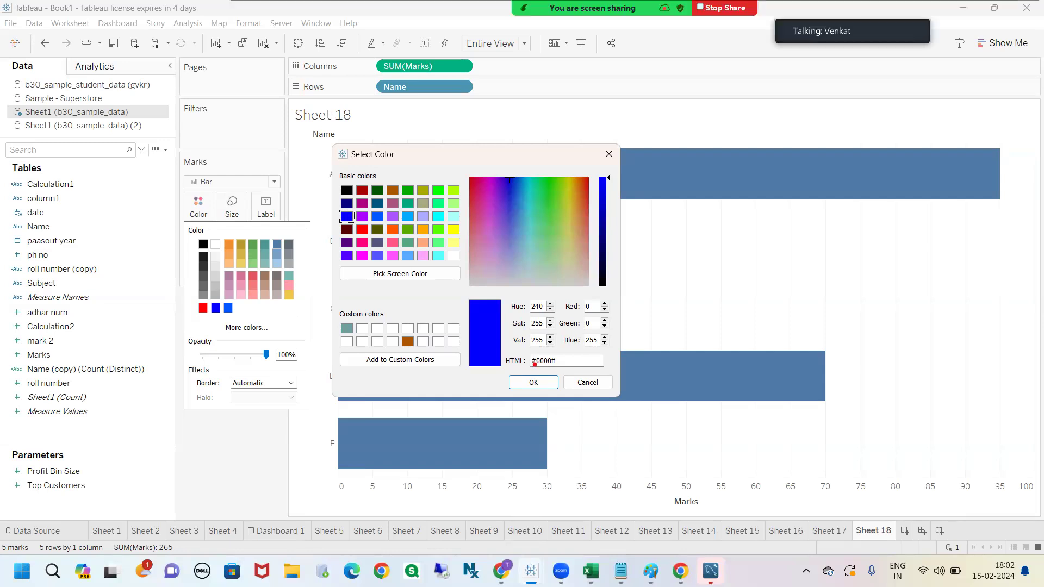
Point out the HTML color code, set it to #265dab, and apply the color to the bars
{"action": "left_click_drag", "start_coordinate": [509, 369], "coordinate": [541, 371]}
{"action": "left_click_drag", "start_coordinate": [563, 362], "coordinate": [538, 362]}
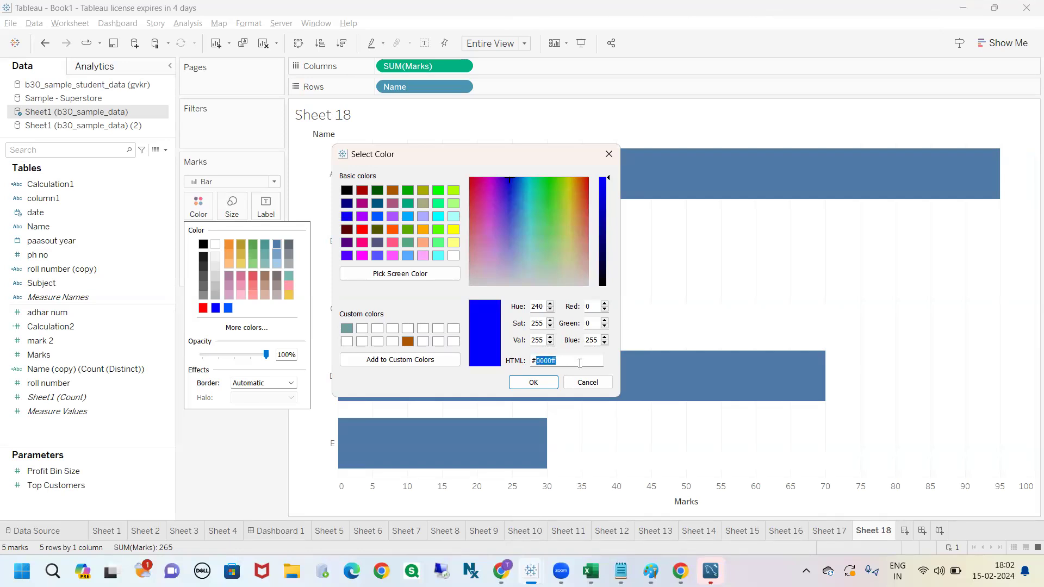
{"action": "type", "text": "265"}
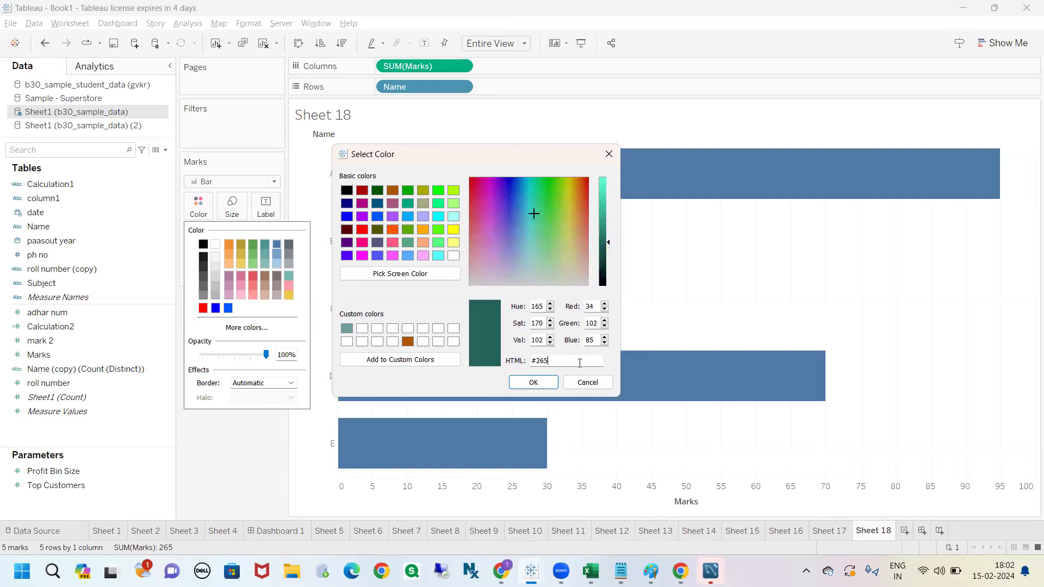
{"action": "type", "text": "dab"}
{"action": "left_click_drag", "start_coordinate": [575, 362], "coordinate": [492, 365]}
{"action": "left_click", "coordinate": [568, 362]}
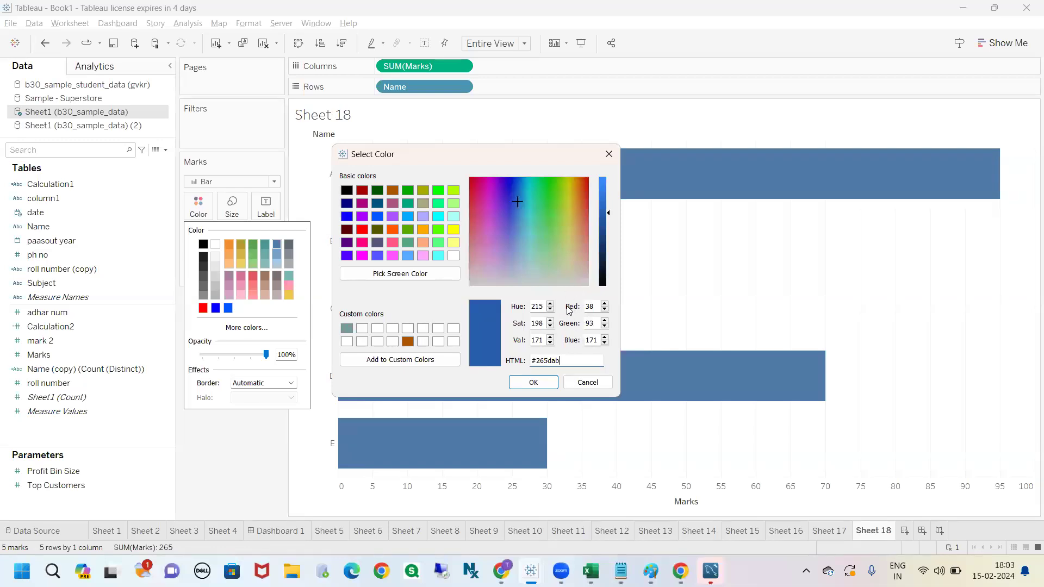
{"action": "left_click", "coordinate": [533, 382]}
{"action": "left_click", "coordinate": [223, 452]}
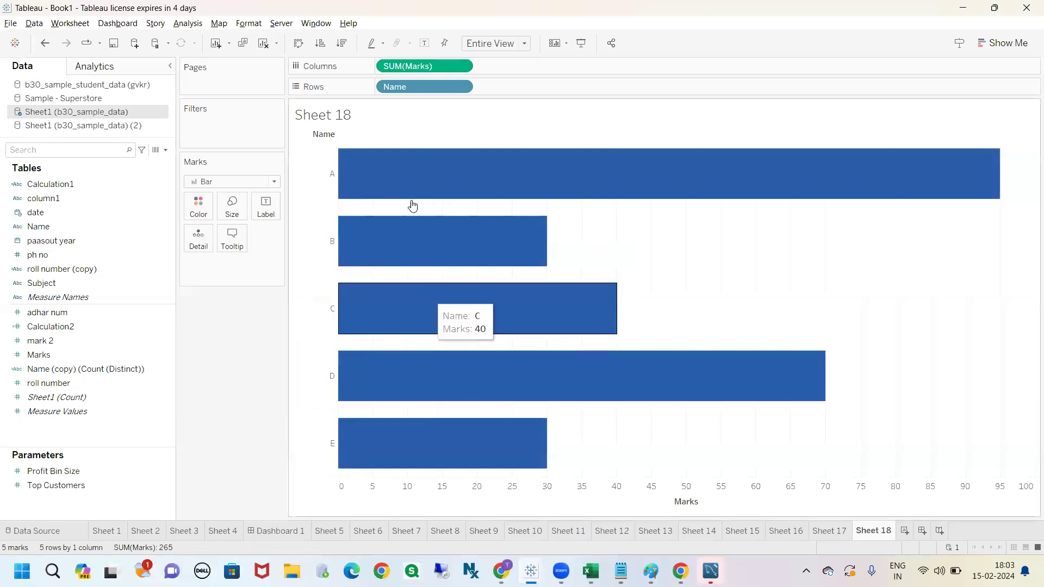
Open the custom color picker for the bars, choose raspberry shade #ab1f55, mark its HTML code, and apply the color
{"action": "left_click", "coordinate": [198, 206]}
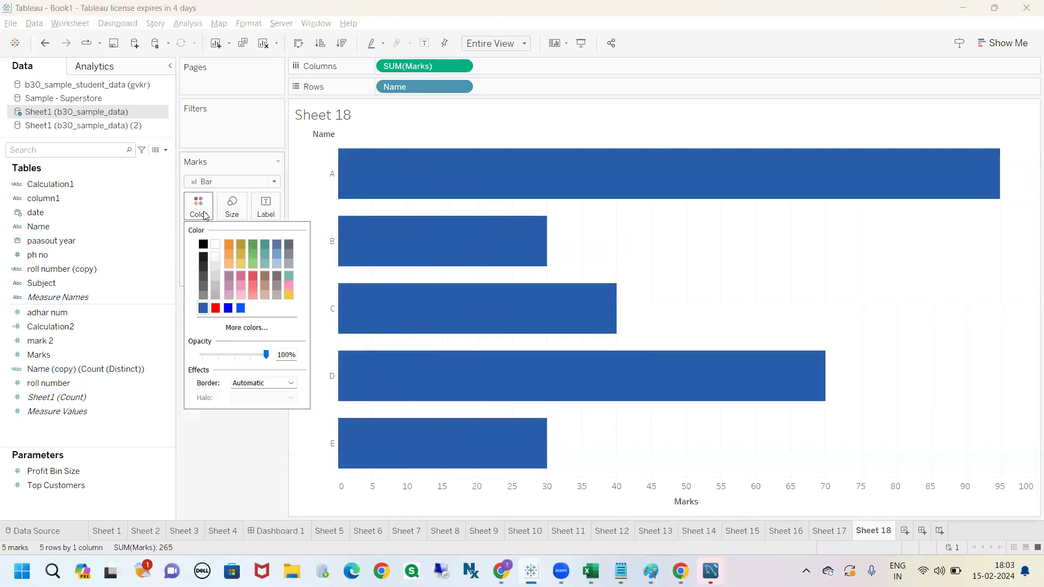
{"action": "left_click", "coordinate": [246, 328]}
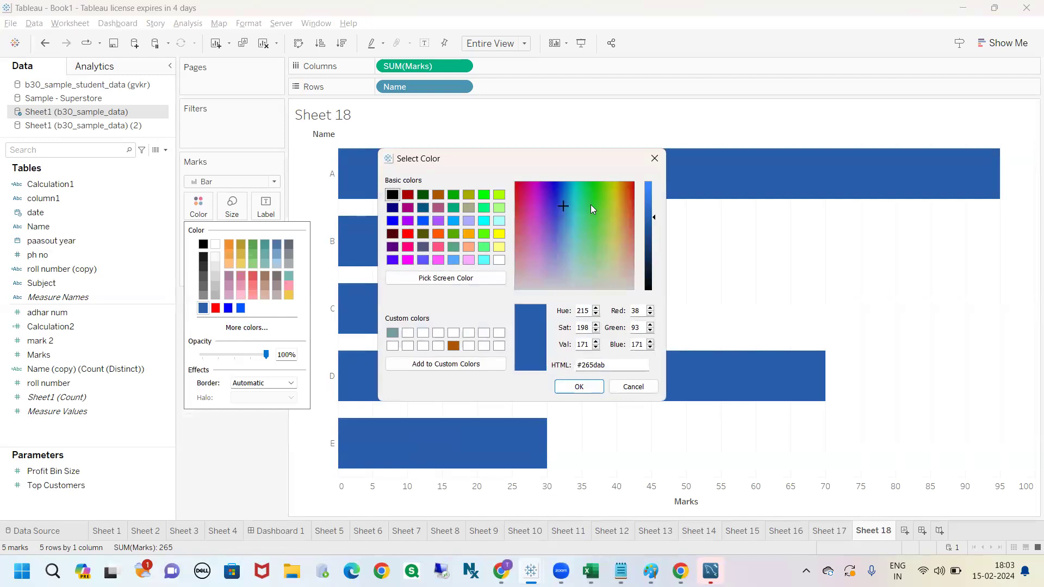
{"action": "left_click_drag", "start_coordinate": [553, 207], "coordinate": [522, 201]}
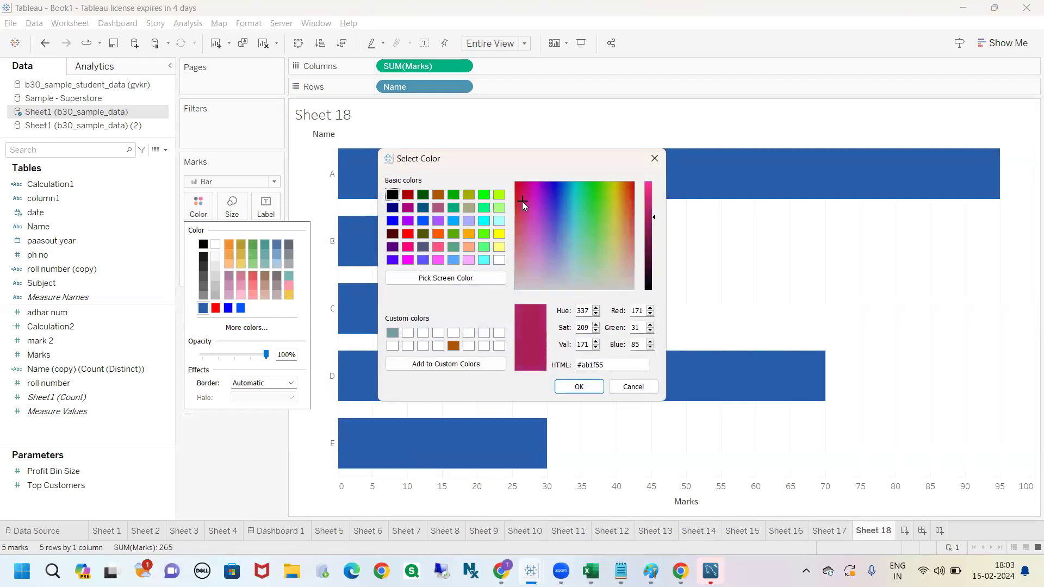
{"action": "left_click", "coordinate": [581, 367]}
{"action": "left_click_drag", "start_coordinate": [582, 368], "coordinate": [563, 367]}
{"action": "left_click", "coordinate": [622, 361]}
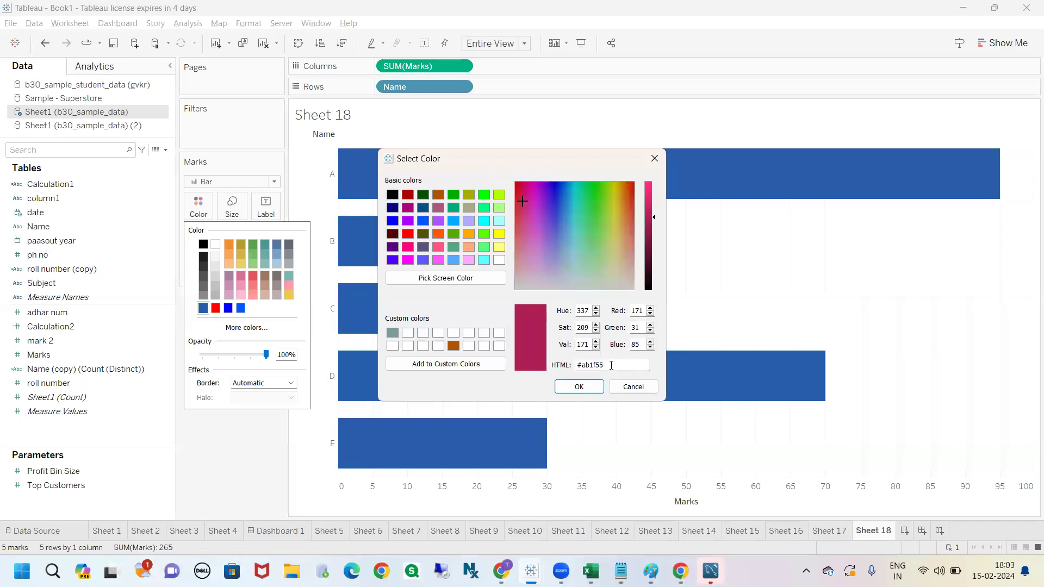
{"action": "left_click", "coordinate": [579, 387]}
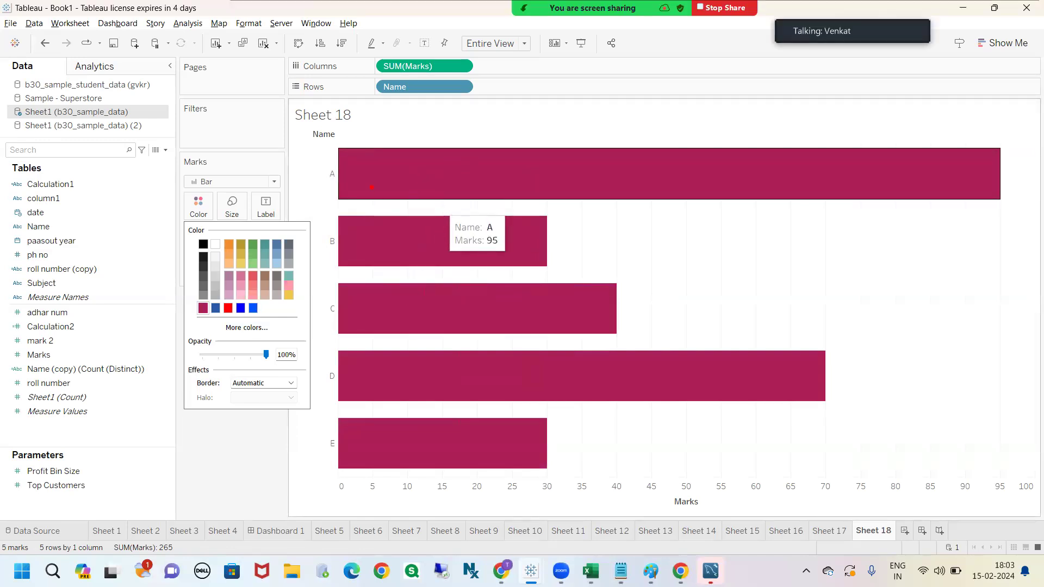
Circle the row of recently used custom colors, draw an arrow down from it, and clear the annotations
{"action": "mouse_move", "coordinate": [190, 315]}
{"action": "left_mouse_down"}
{"action": "mouse_move", "coordinate": [226, 328]}
{"action": "mouse_move", "coordinate": [270, 308]}
{"action": "mouse_move", "coordinate": [192, 297]}
{"action": "mouse_move", "coordinate": [175, 312]}
{"action": "mouse_move", "coordinate": [190, 372]}
{"action": "mouse_move", "coordinate": [180, 453]}
{"action": "mouse_move", "coordinate": [204, 443]}
{"action": "mouse_move", "coordinate": [202, 429]}
{"action": "left_mouse_up"}
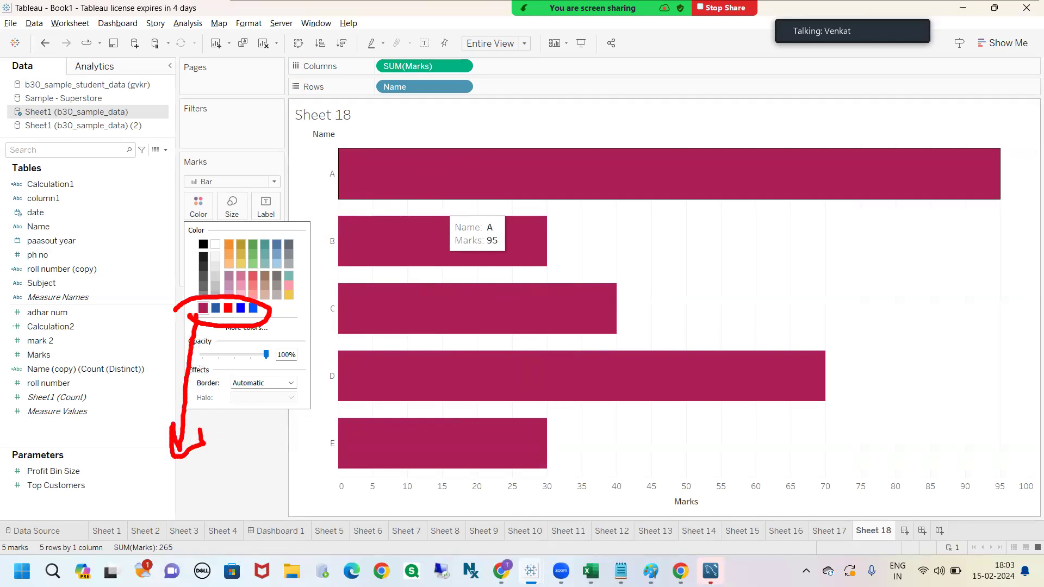
{"action": "left_click", "coordinate": [403, 39]}
Reduce the bars' color opacity to 28% and briefly annotate the chart, clearing the marks
{"action": "left_click", "coordinate": [197, 210]}
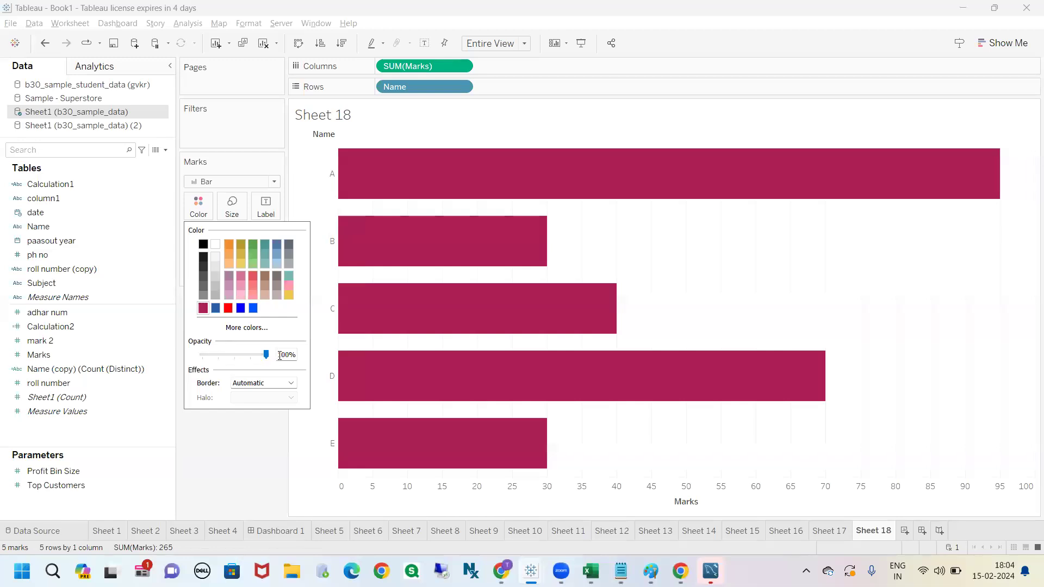
{"action": "left_click_drag", "start_coordinate": [267, 360], "coordinate": [223, 363]}
{"action": "mouse_move", "coordinate": [422, 179]}
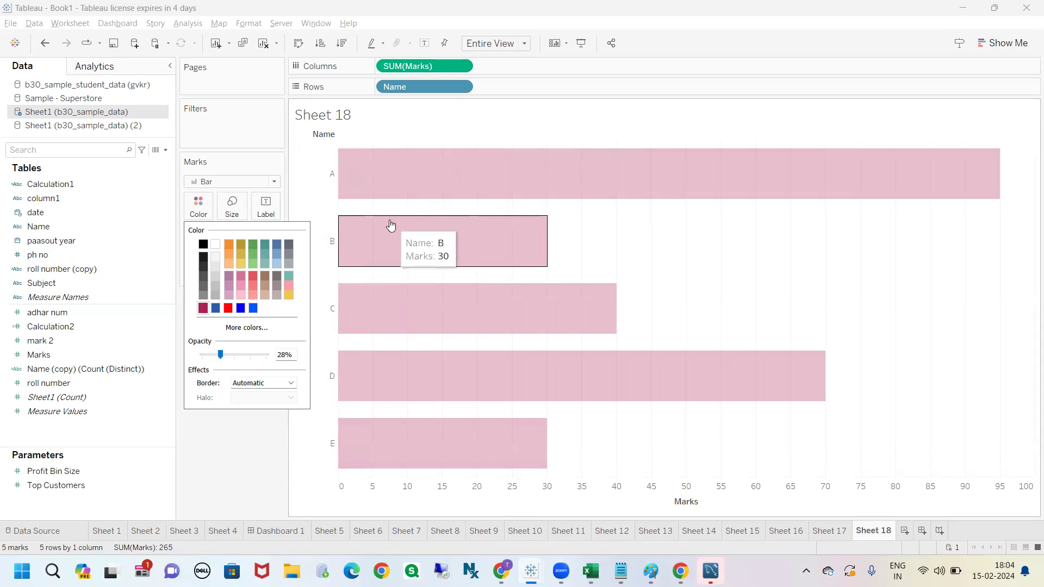
{"action": "key", "text": "ctrl+2"}
{"action": "left_click_drag", "start_coordinate": [376, 126], "coordinate": [371, 162]}
{"action": "key", "text": "Escape"}
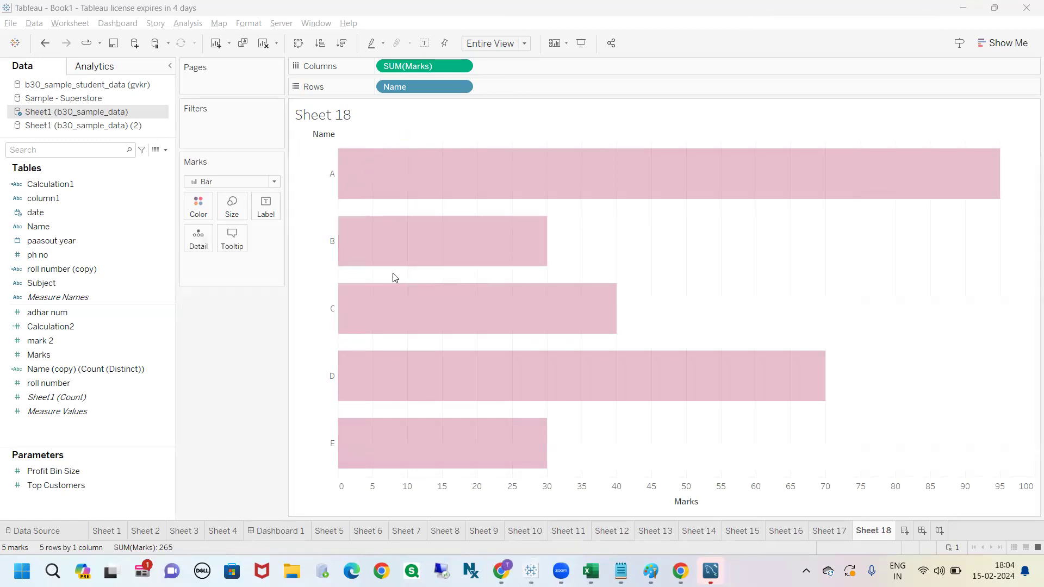
Lower the bars' color opacity to 3% and finally to 0%
{"action": "left_click", "coordinate": [196, 209]}
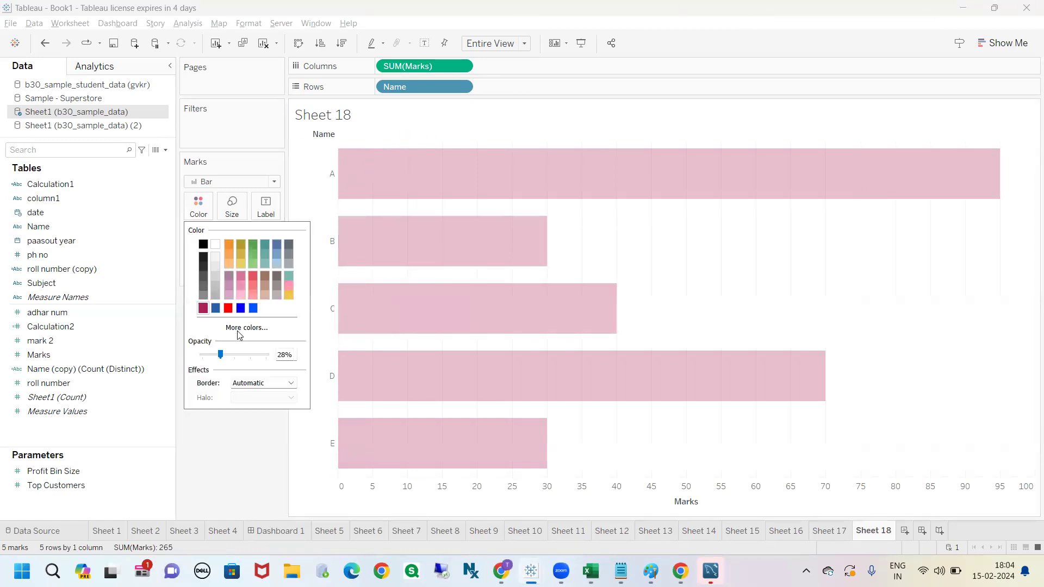
{"action": "left_click_drag", "start_coordinate": [222, 356], "coordinate": [205, 357]}
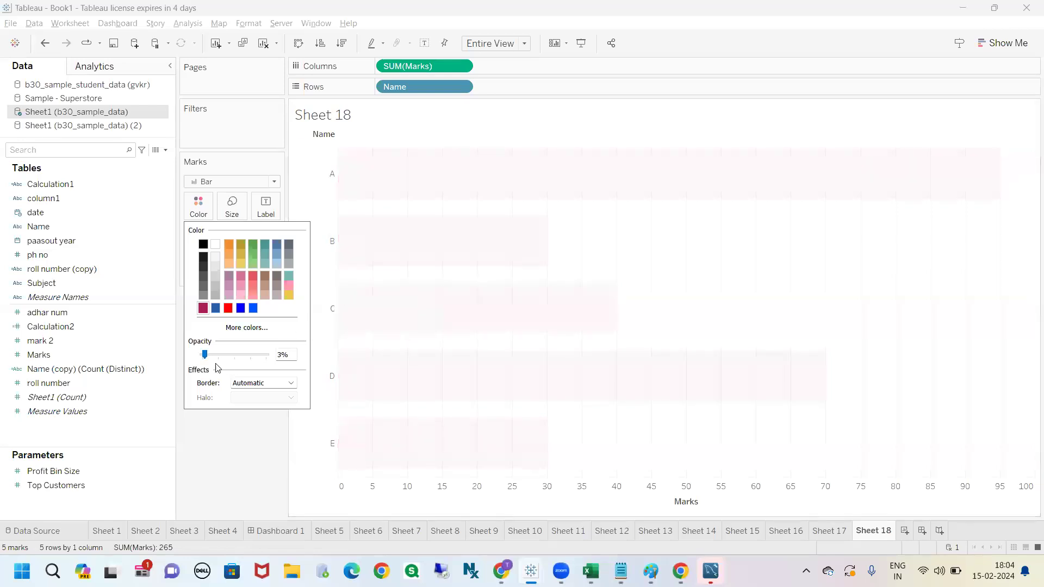
{"action": "left_click_drag", "start_coordinate": [207, 360], "coordinate": [200, 356]}
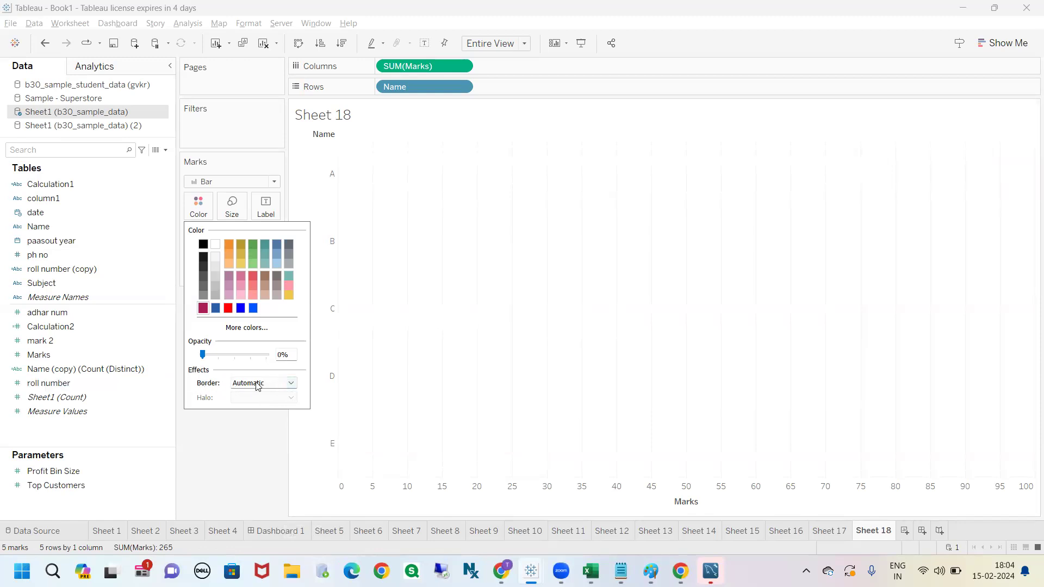
Give the bars a black border, change the border color to the recently used bright blue, and close the color settings
{"action": "left_click", "coordinate": [291, 383]}
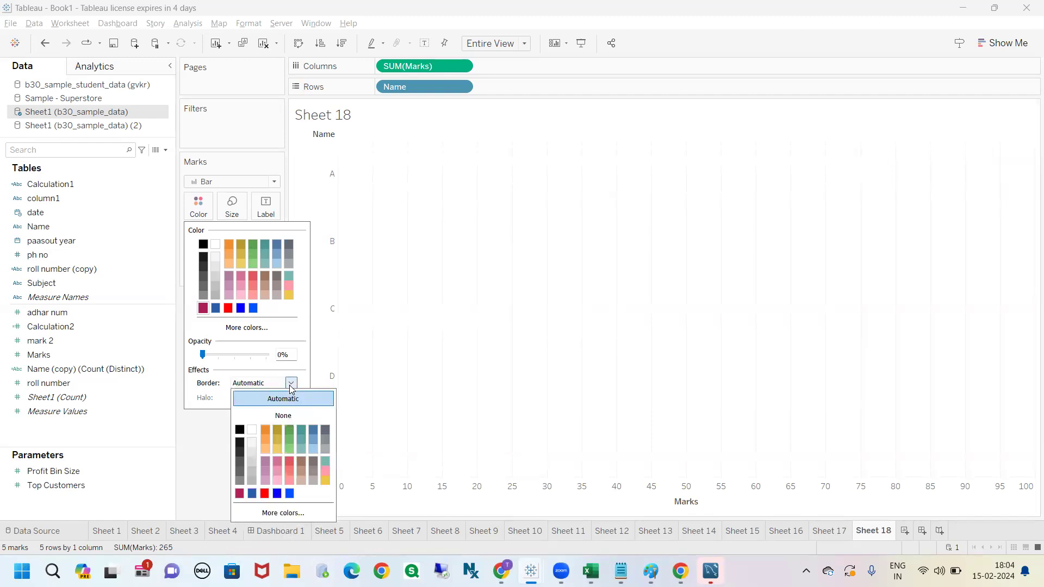
{"action": "left_click", "coordinate": [241, 430]}
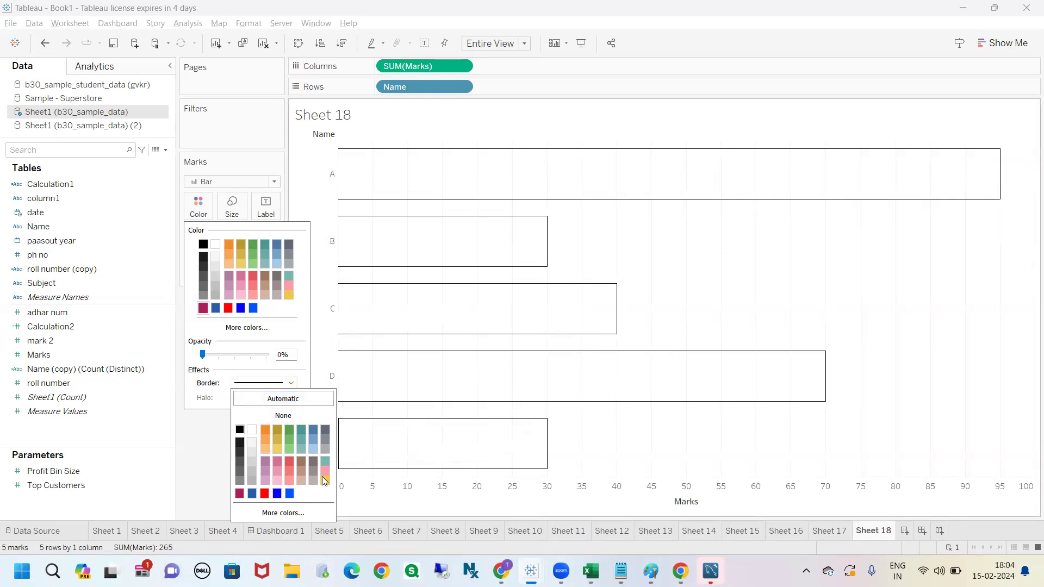
{"action": "left_click", "coordinate": [276, 493]}
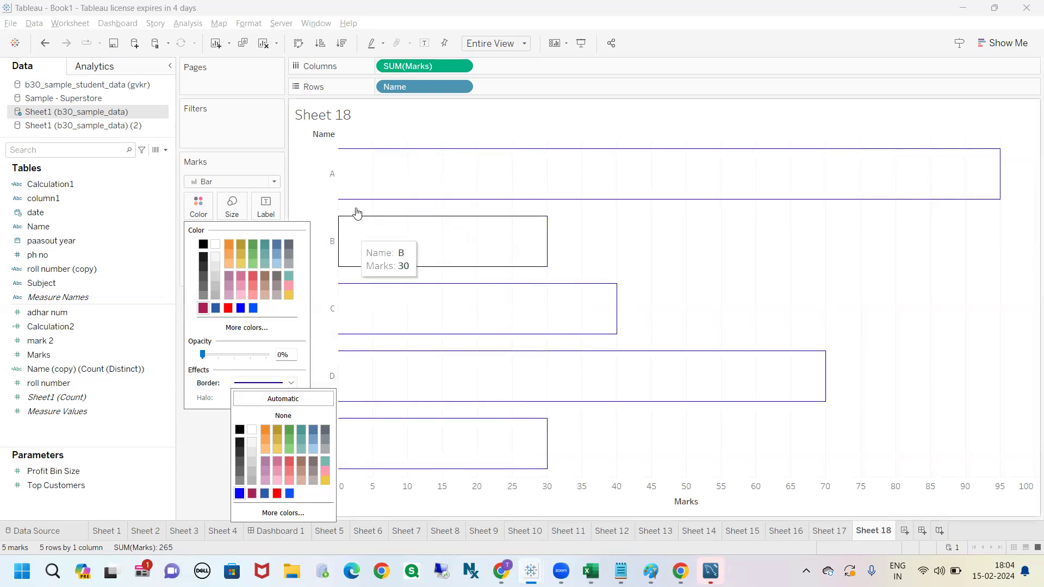
{"action": "left_click", "coordinate": [220, 453]}
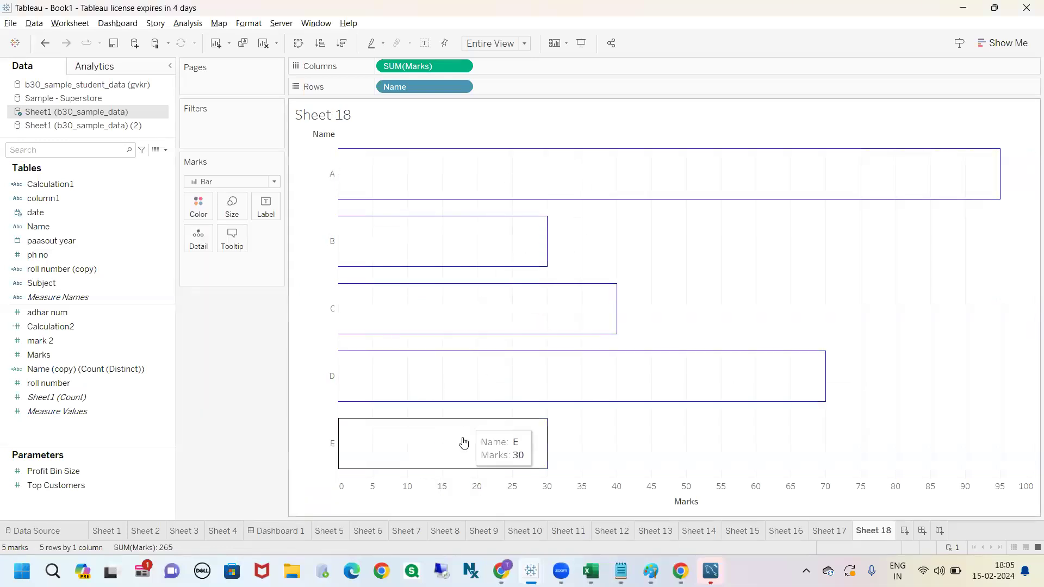
Raise the bars' color opacity to 21%, circle the Halo effect option, and clear the annotation
{"action": "left_click", "coordinate": [199, 208]}
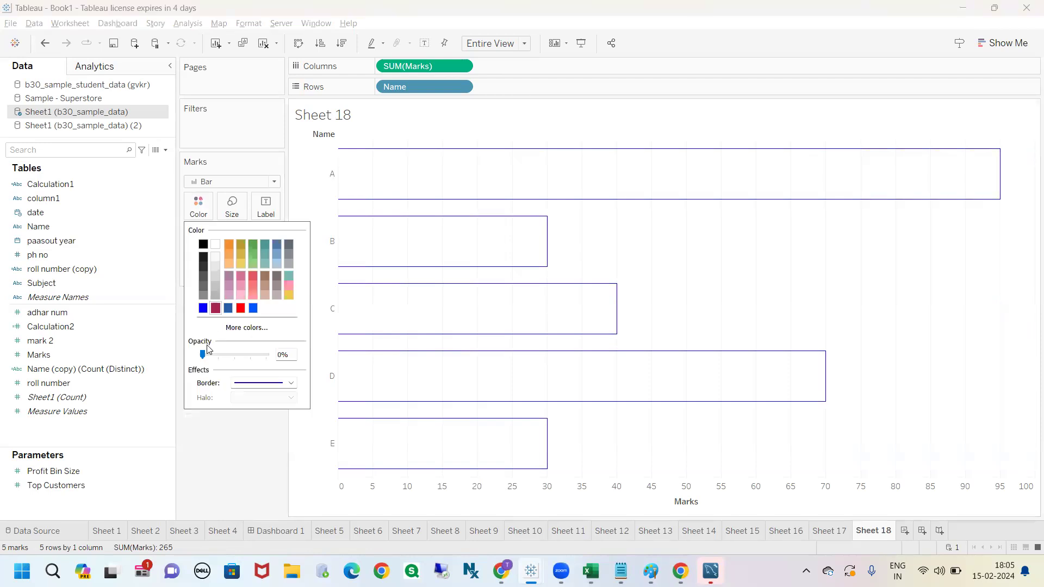
{"action": "left_click_drag", "start_coordinate": [205, 357], "coordinate": [216, 359]}
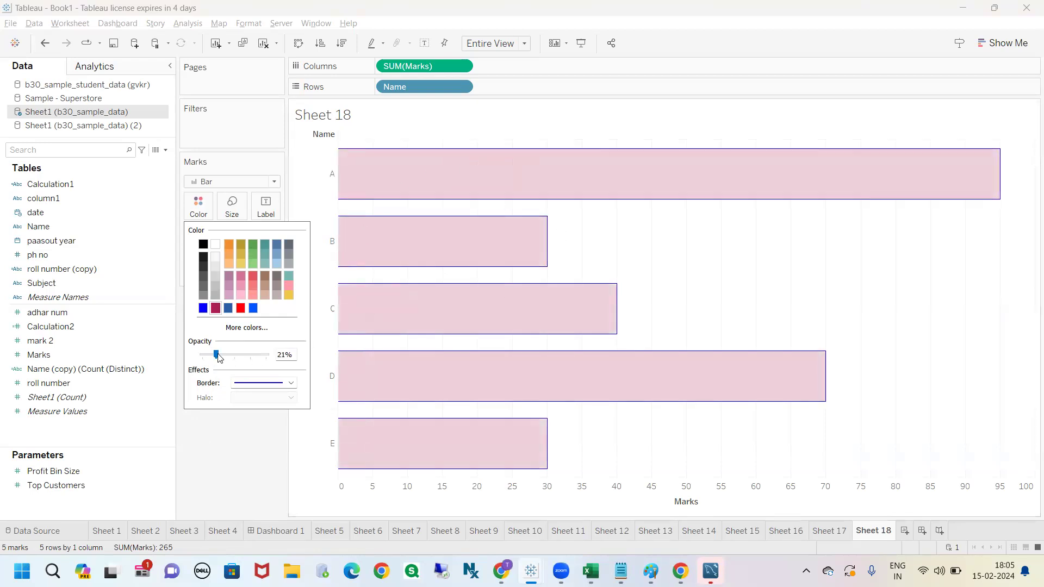
{"action": "mouse_move", "coordinate": [436, 189]}
{"action": "mouse_move", "coordinate": [202, 390]}
{"action": "left_mouse_down"}
{"action": "mouse_move", "coordinate": [210, 435]}
{"action": "mouse_move", "coordinate": [235, 402]}
{"action": "mouse_move", "coordinate": [200, 394]}
{"action": "left_mouse_up"}
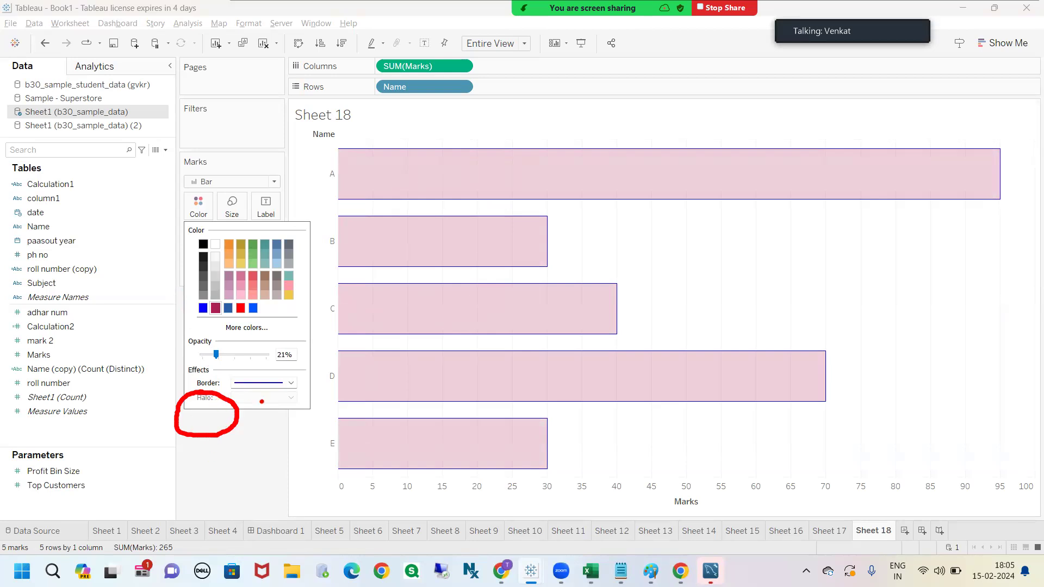
{"action": "left_click", "coordinate": [252, 438]}
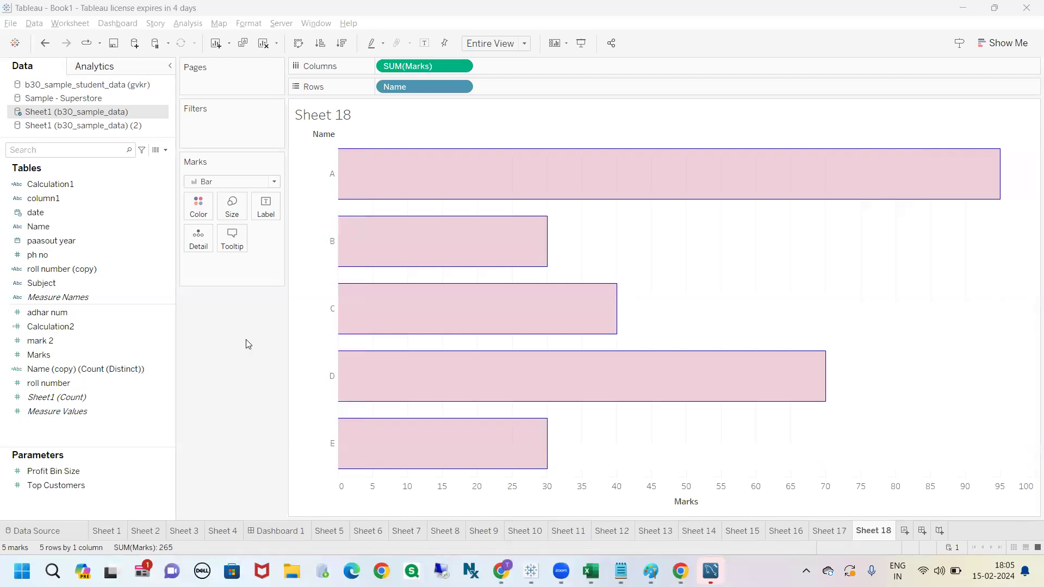
Set the bars' color opacity to 100% and close the color settings
{"action": "left_click", "coordinate": [205, 217]}
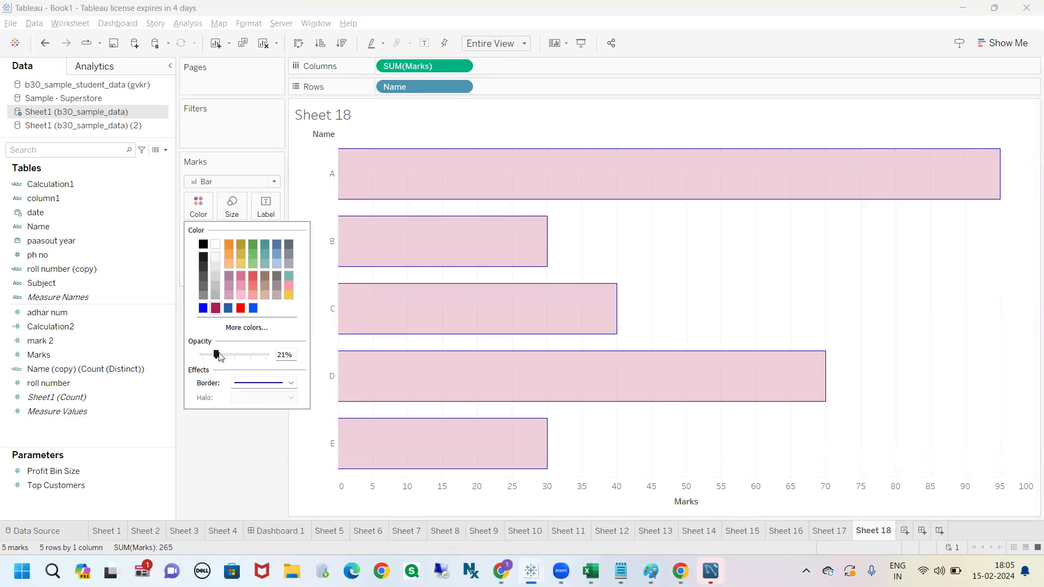
{"action": "left_click_drag", "start_coordinate": [216, 354], "coordinate": [265, 354]}
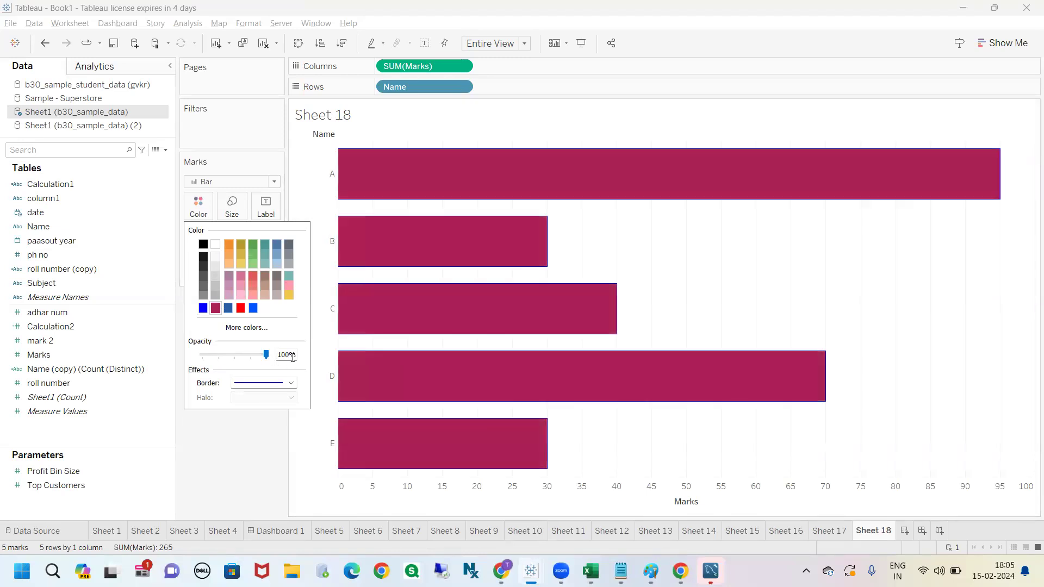
{"action": "left_click", "coordinate": [668, 245]}
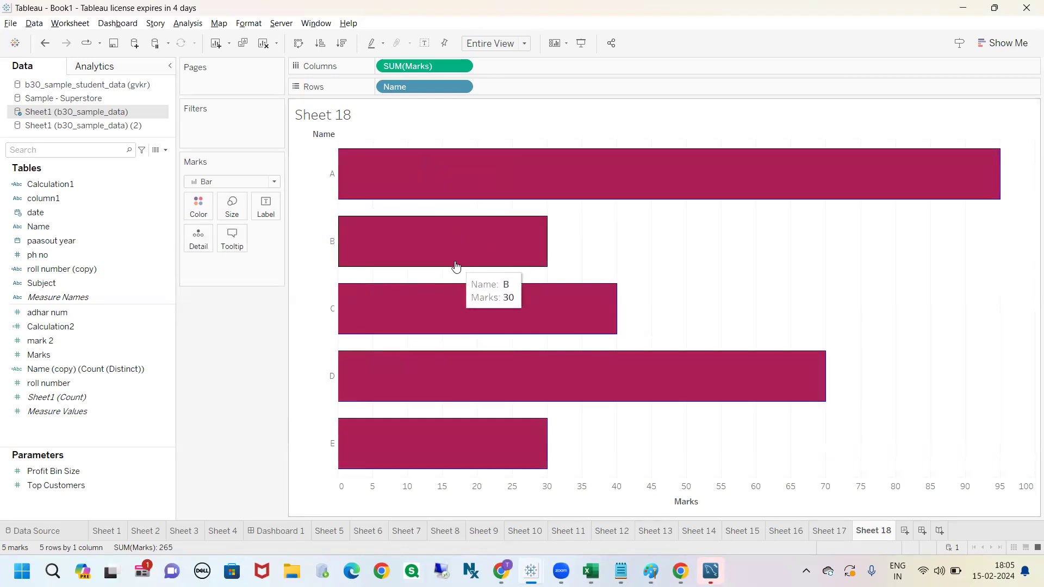
Change the color of all bars to green from the color palette and close the color settings
{"action": "left_click", "coordinate": [196, 210]}
{"action": "left_click", "coordinate": [253, 244]}
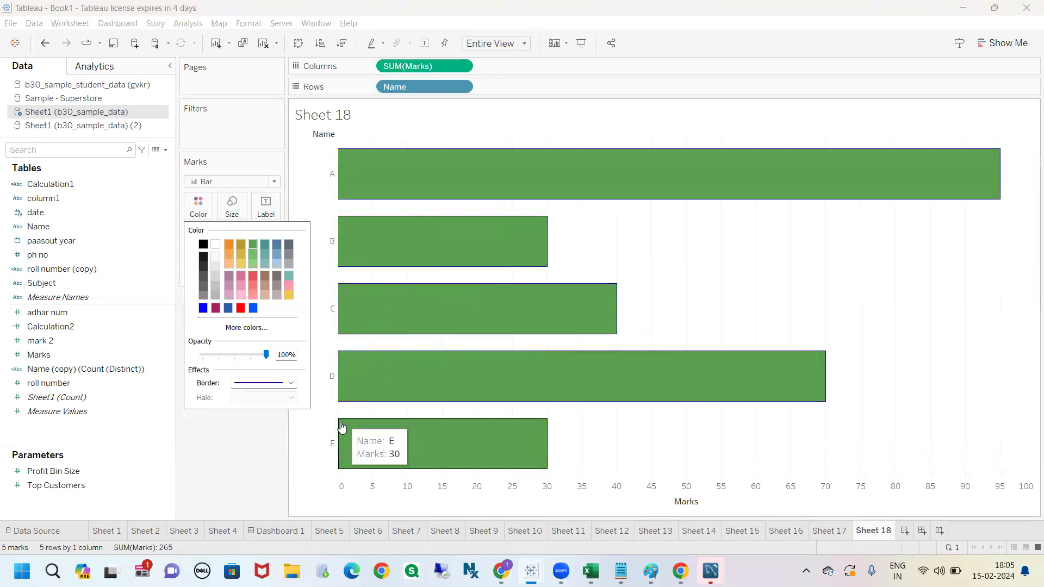
{"action": "left_click", "coordinate": [714, 281]}
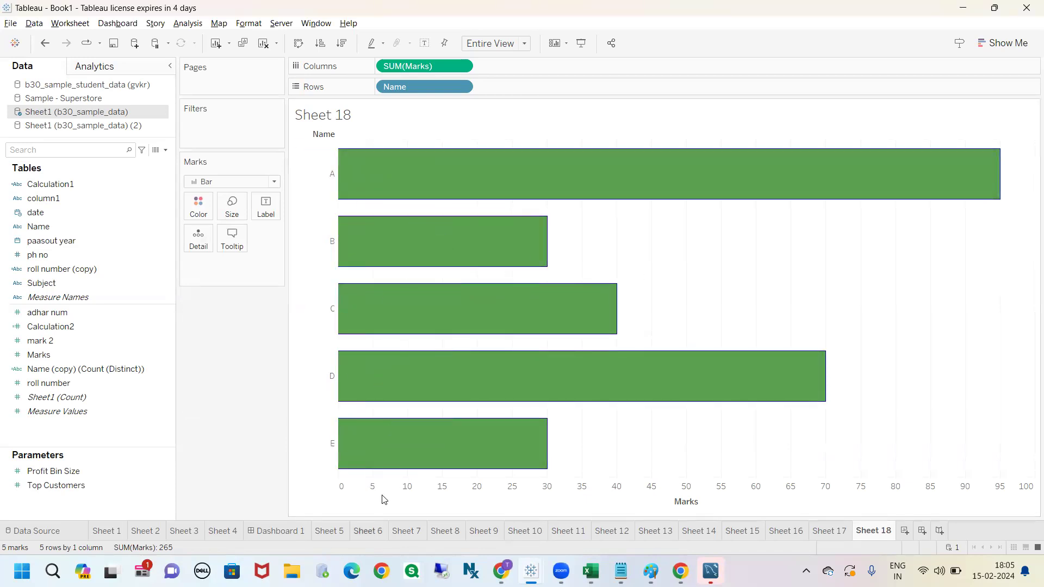
Underline and circle the Name field on Rows, underline the bar labels A to E, and clear the annotations
{"action": "mouse_move", "coordinate": [381, 103]}
{"action": "left_mouse_down"}
{"action": "mouse_move", "coordinate": [449, 83]}
{"action": "mouse_move", "coordinate": [239, 105]}
{"action": "mouse_move", "coordinate": [433, 107]}
{"action": "left_mouse_up"}
{"action": "left_click_drag", "start_coordinate": [290, 180], "coordinate": [326, 174]}
{"action": "left_click_drag", "start_coordinate": [303, 247], "coordinate": [345, 243]}
{"action": "left_click_drag", "start_coordinate": [305, 319], "coordinate": [337, 317]}
{"action": "left_click_drag", "start_coordinate": [296, 387], "coordinate": [329, 387]}
{"action": "left_click_drag", "start_coordinate": [300, 452], "coordinate": [320, 453]}
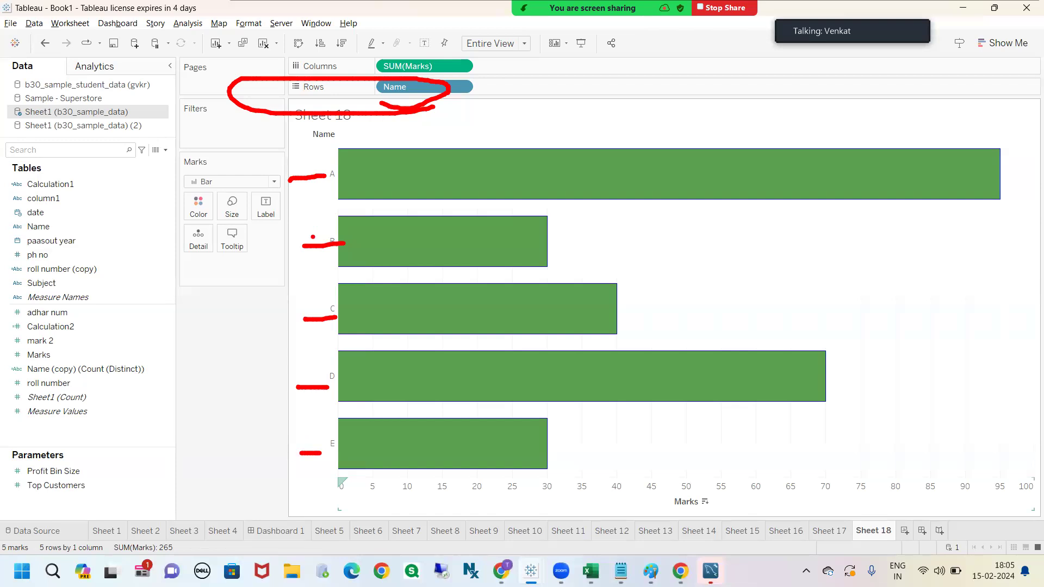
{"action": "left_click", "coordinate": [365, 521]}
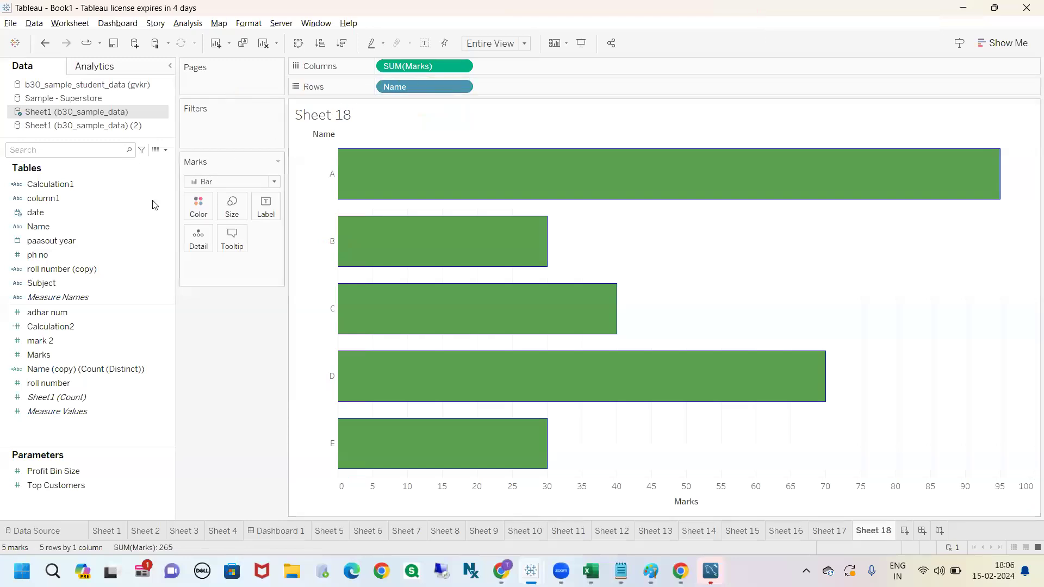
Color the bars by Name, annotate the matching color icons and the Name legend, and clear the annotations
{"action": "left_click_drag", "start_coordinate": [68, 226], "coordinate": [198, 211]}
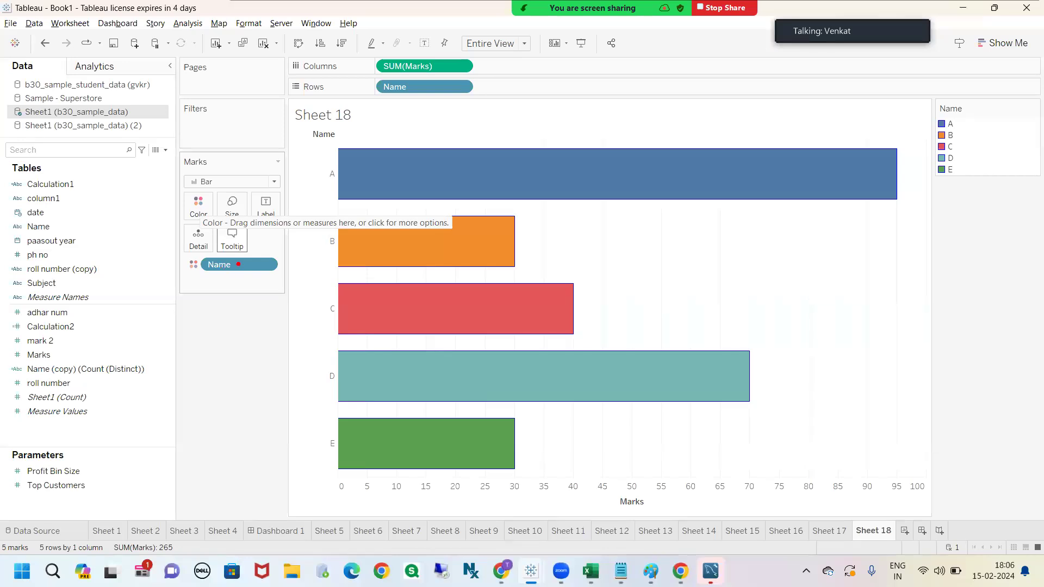
{"action": "mouse_move", "coordinate": [187, 264]}
{"action": "left_mouse_down"}
{"action": "mouse_move", "coordinate": [181, 289]}
{"action": "mouse_move", "coordinate": [212, 273]}
{"action": "mouse_move", "coordinate": [170, 258]}
{"action": "mouse_move", "coordinate": [168, 184]}
{"action": "mouse_move", "coordinate": [209, 210]}
{"action": "mouse_move", "coordinate": [174, 201]}
{"action": "left_mouse_up"}
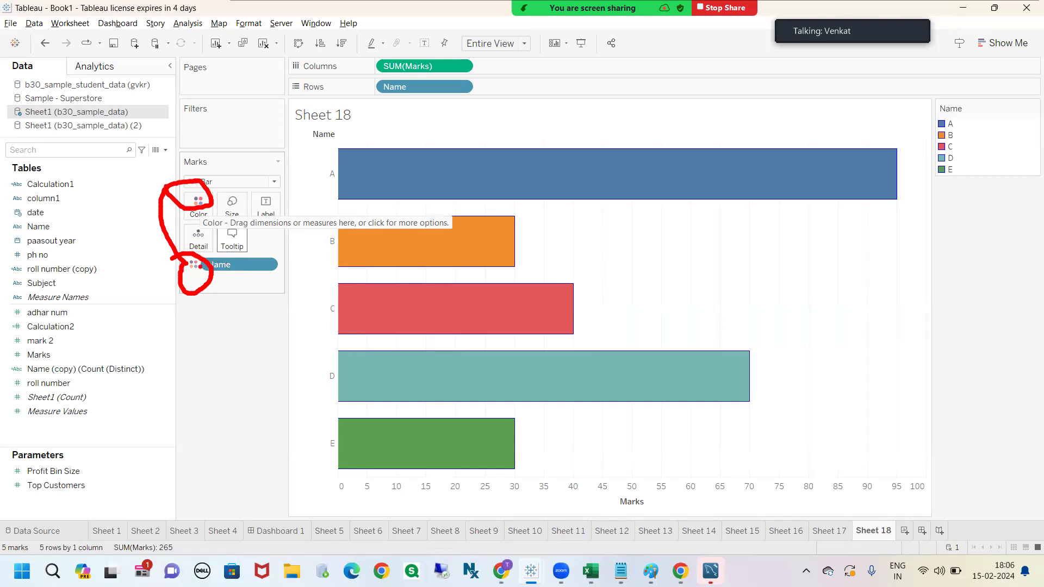
{"action": "mouse_move", "coordinate": [343, 132]}
{"action": "left_mouse_down"}
{"action": "mouse_move", "coordinate": [935, 91]}
{"action": "mouse_move", "coordinate": [907, 144]}
{"action": "mouse_move", "coordinate": [1037, 158]}
{"action": "mouse_move", "coordinate": [948, 91]}
{"action": "left_mouse_up"}
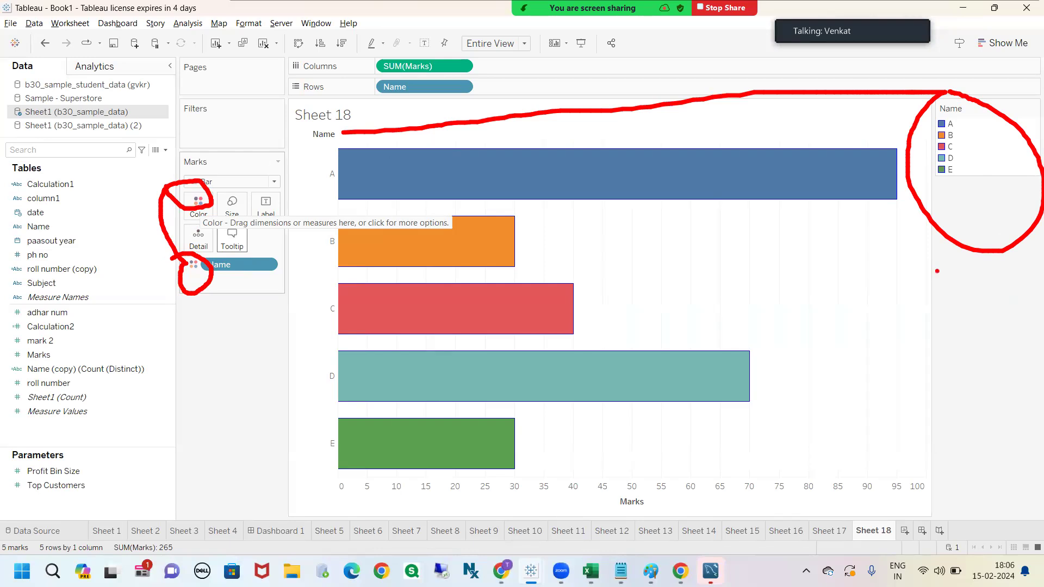
{"action": "key", "text": "Escape"}
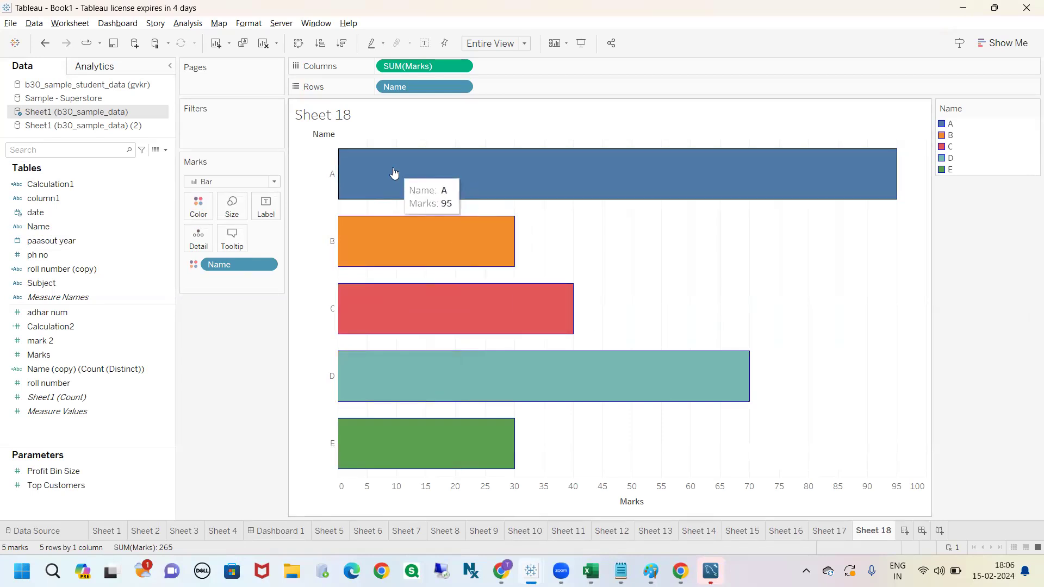
Edit the Name colors to assign brown to data item A, and circle the color palette selector
{"action": "left_click", "coordinate": [319, 180]}
{"action": "left_click", "coordinate": [302, 176]}
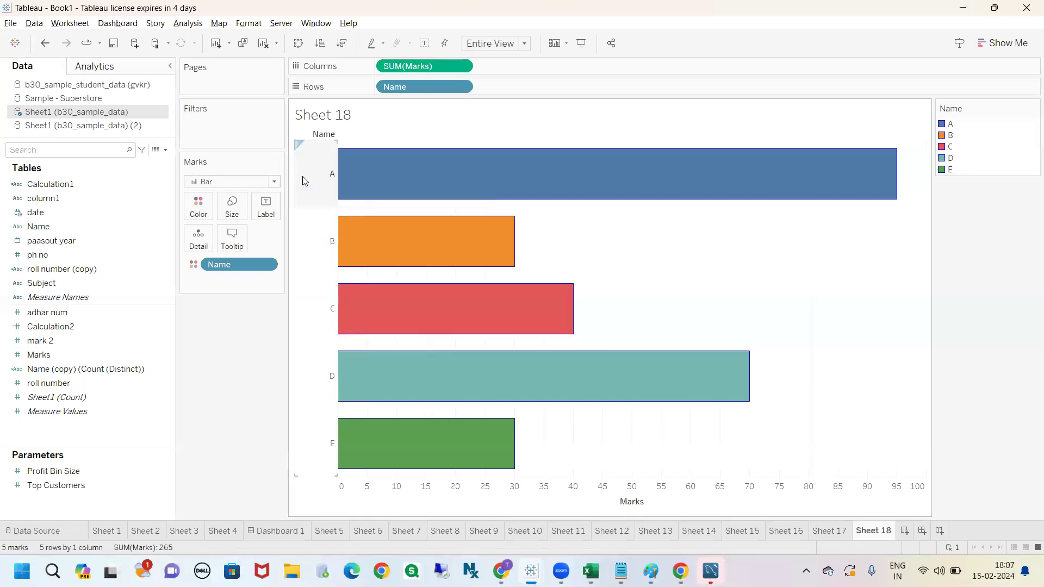
{"action": "left_click", "coordinate": [195, 214]}
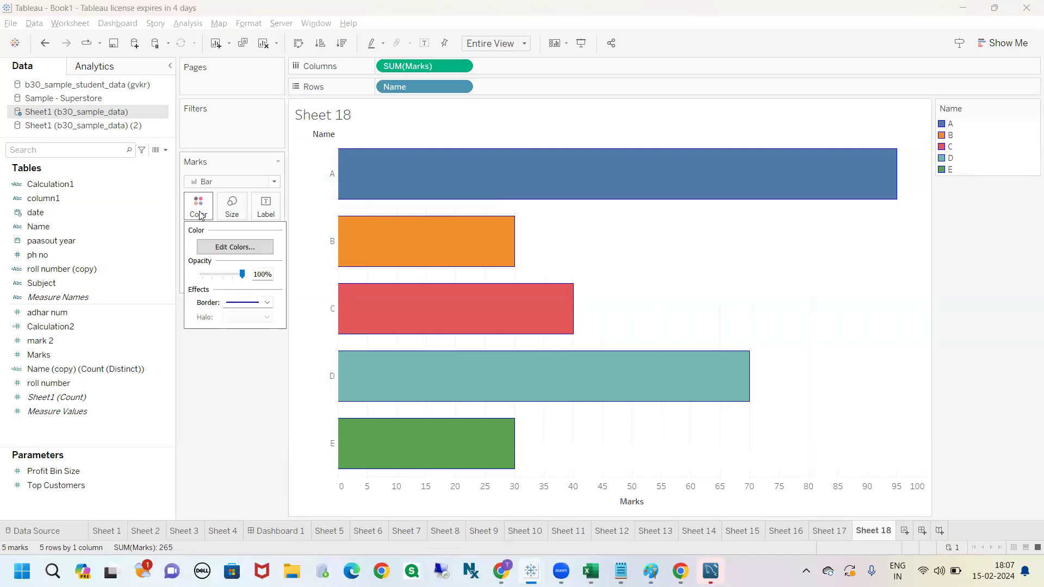
{"action": "left_click", "coordinate": [220, 248]}
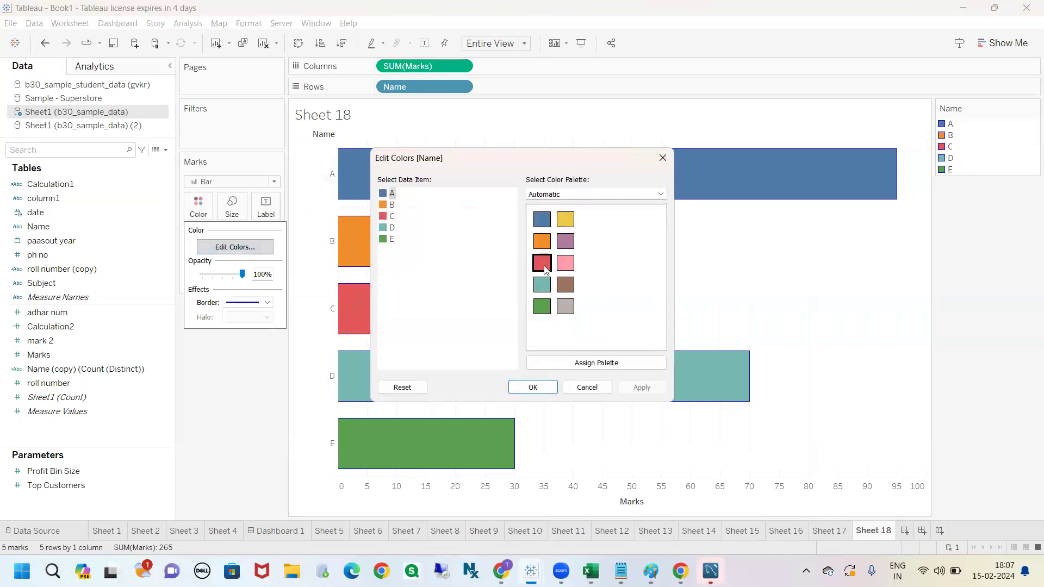
{"action": "left_click", "coordinate": [565, 286]}
{"action": "mouse_move", "coordinate": [554, 161]}
{"action": "left_mouse_down"}
{"action": "mouse_move", "coordinate": [519, 193]}
{"action": "mouse_move", "coordinate": [551, 159]}
{"action": "left_mouse_up"}
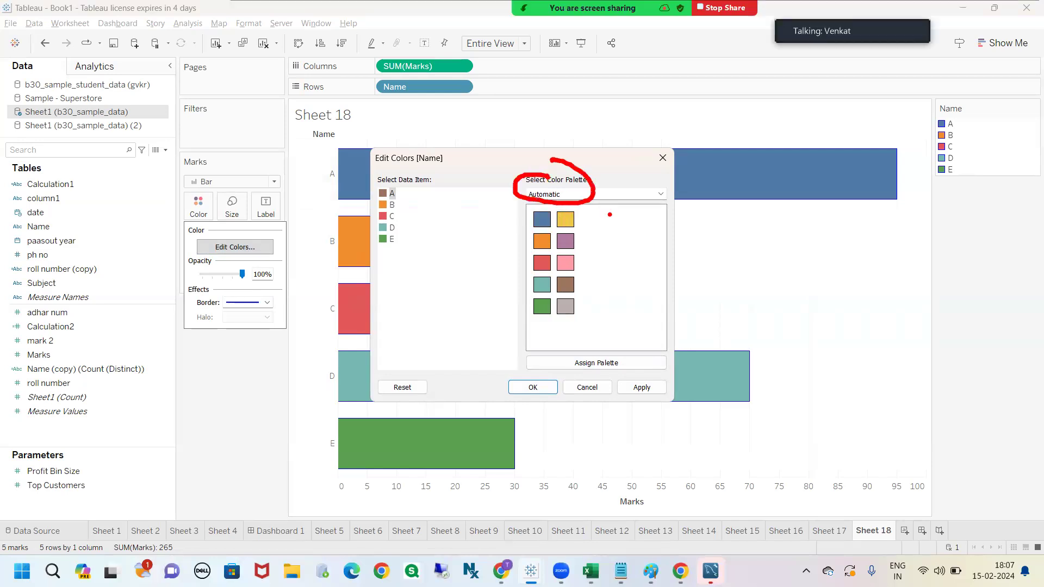
Change the color palette to Tableau 10 and then to Tableau 20
{"action": "left_click", "coordinate": [583, 194]}
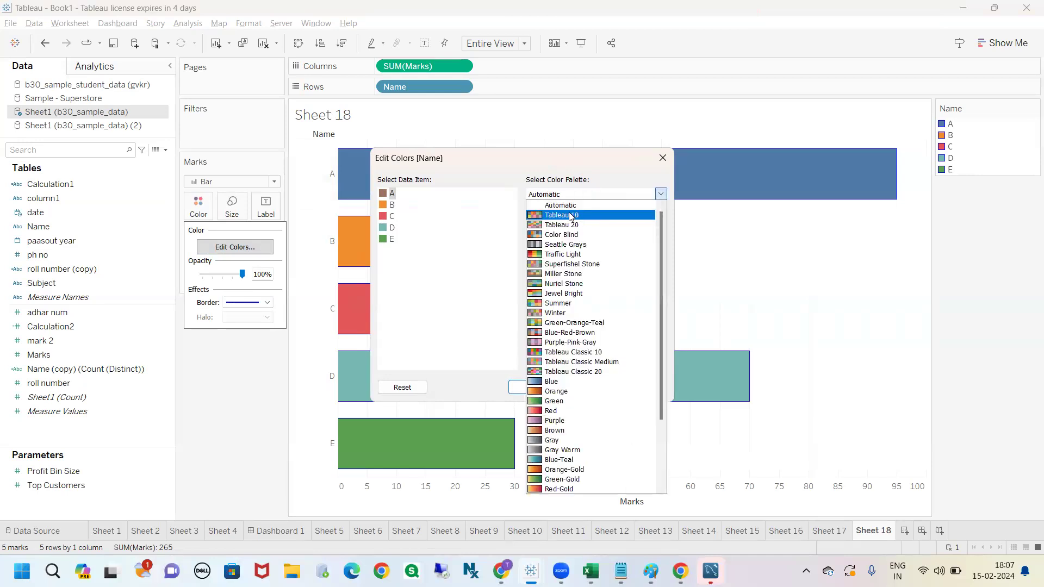
{"action": "left_click", "coordinate": [573, 216]}
{"action": "left_click", "coordinate": [586, 196]}
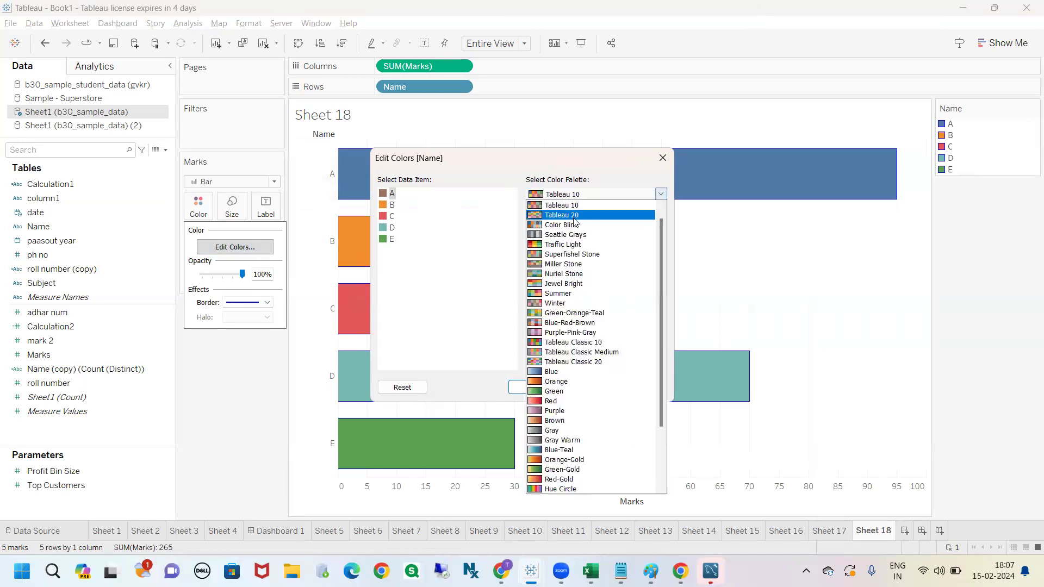
{"action": "left_click", "coordinate": [573, 215]}
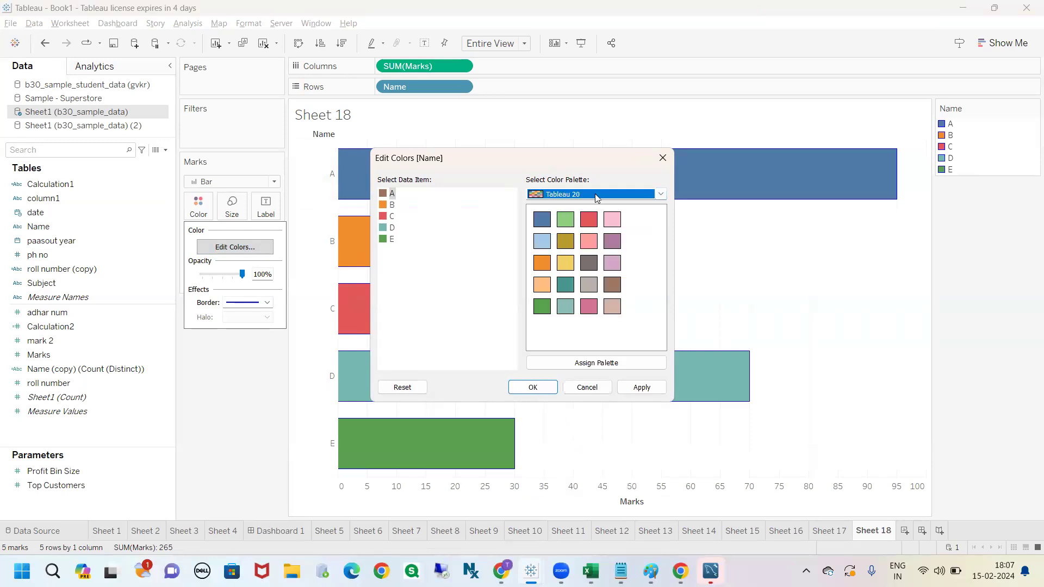
Look through the full list of available color palettes and close it without choosing one
{"action": "left_click", "coordinate": [596, 196]}
{"action": "scroll", "coordinate": [573, 407], "scroll_direction": "down", "scroll_amount": 3}
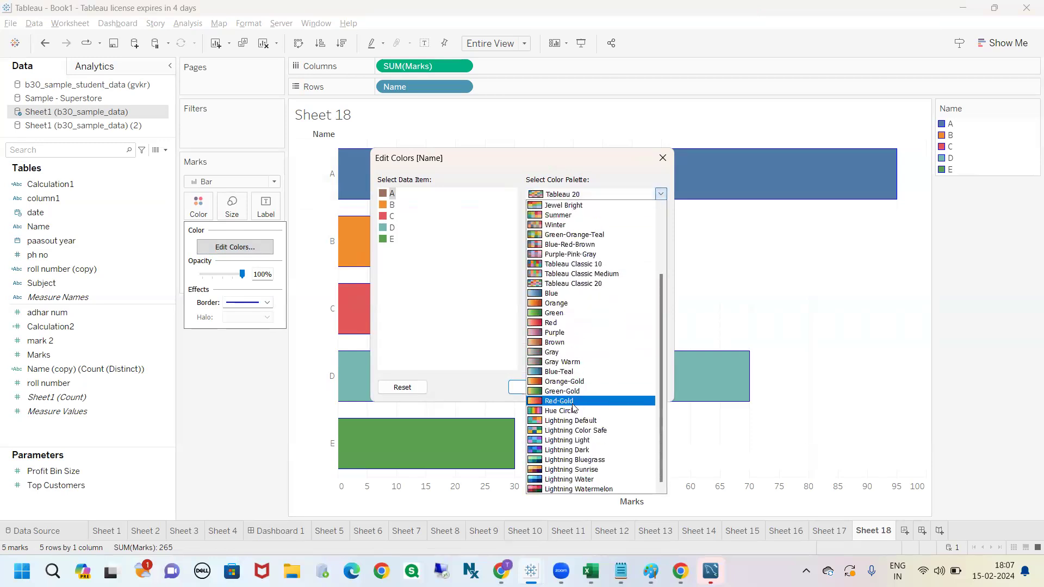
{"action": "scroll", "coordinate": [576, 425], "scroll_direction": "up", "scroll_amount": 3}
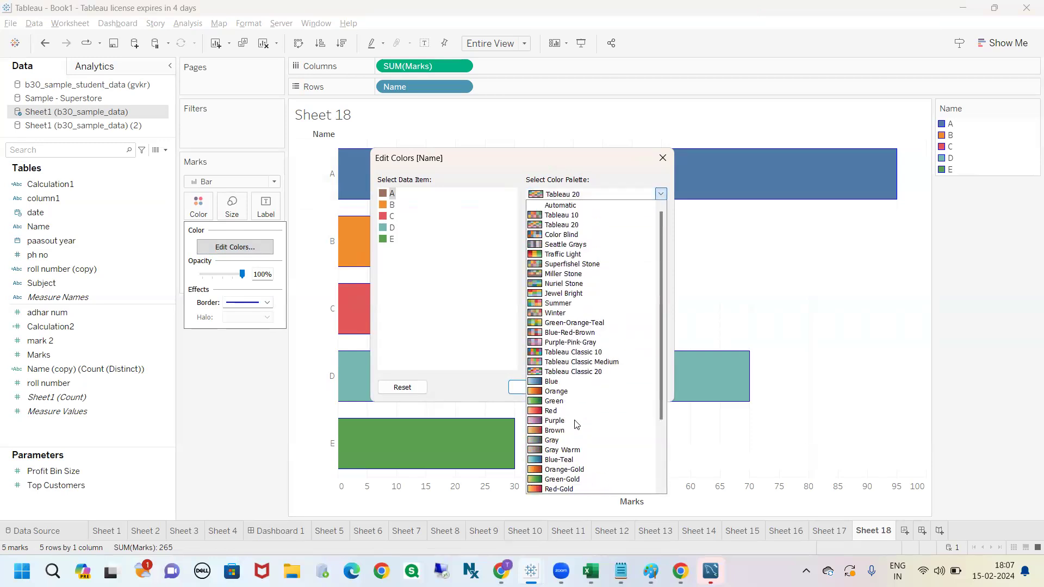
{"action": "scroll", "coordinate": [577, 425], "scroll_direction": "down", "scroll_amount": 3}
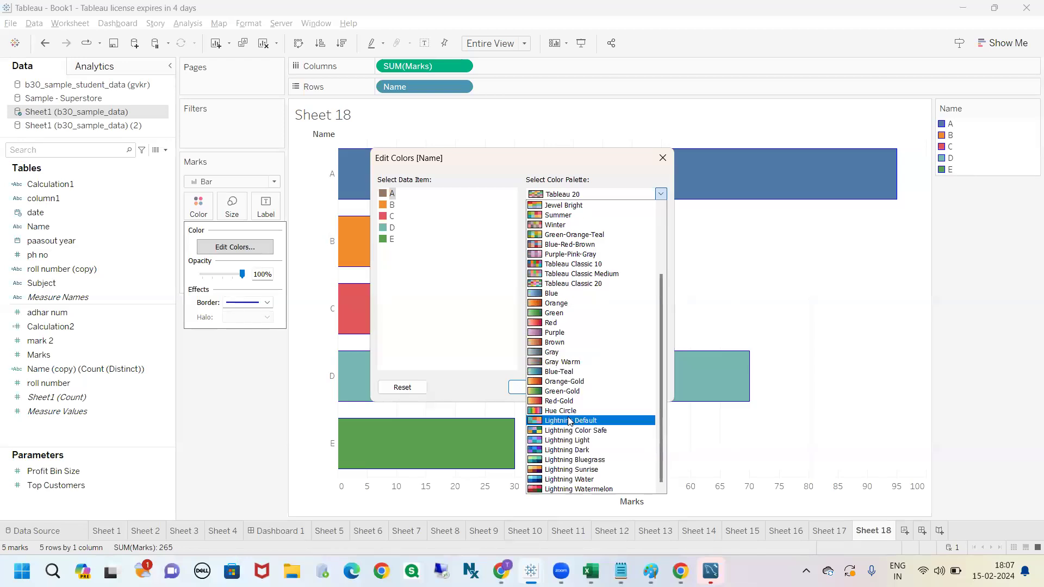
{"action": "left_click", "coordinate": [472, 251]}
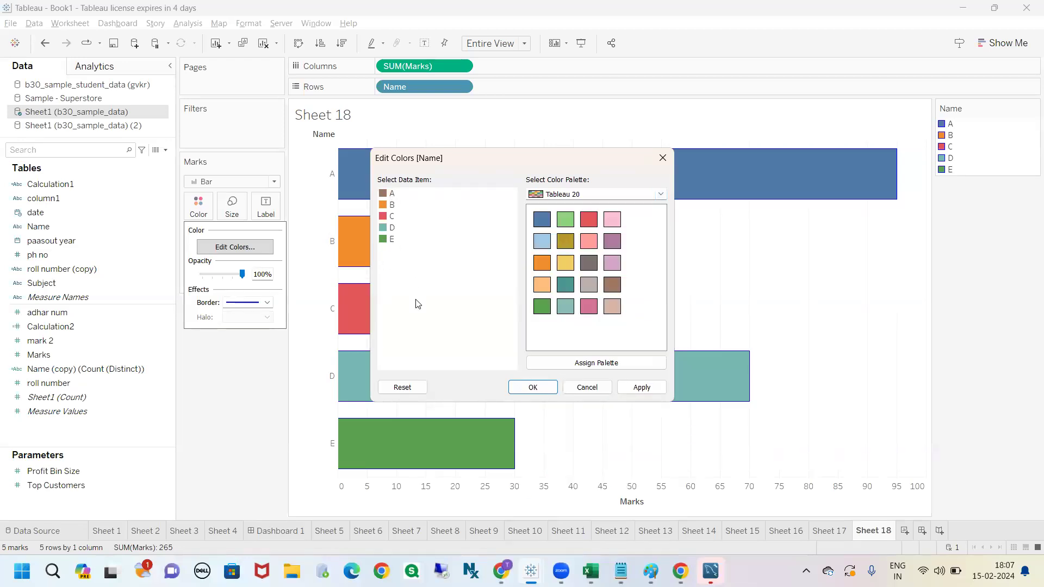
{"action": "left_click", "coordinate": [614, 195]}
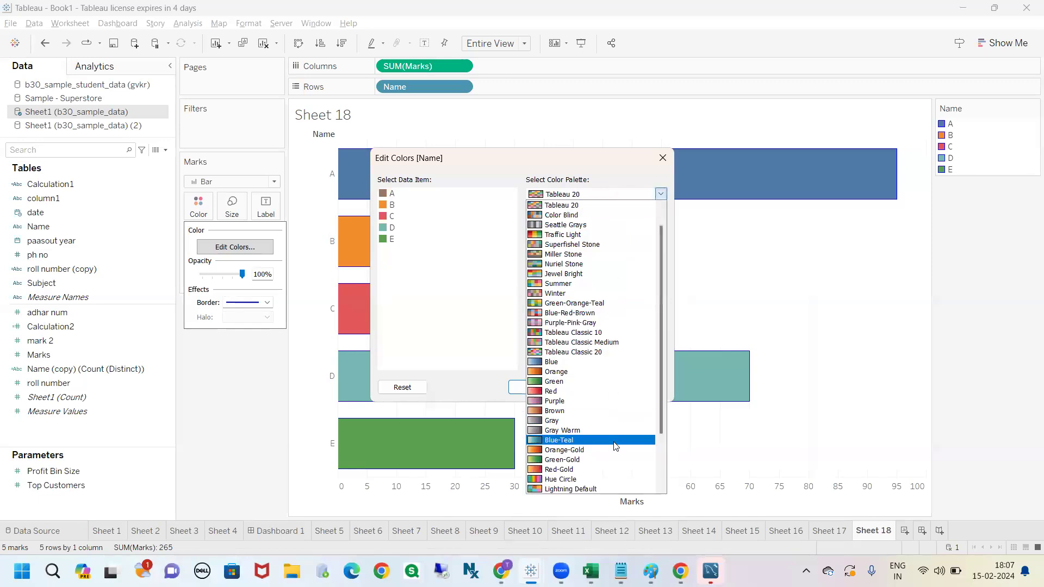
{"action": "scroll", "coordinate": [615, 445], "scroll_direction": "down", "scroll_amount": 3}
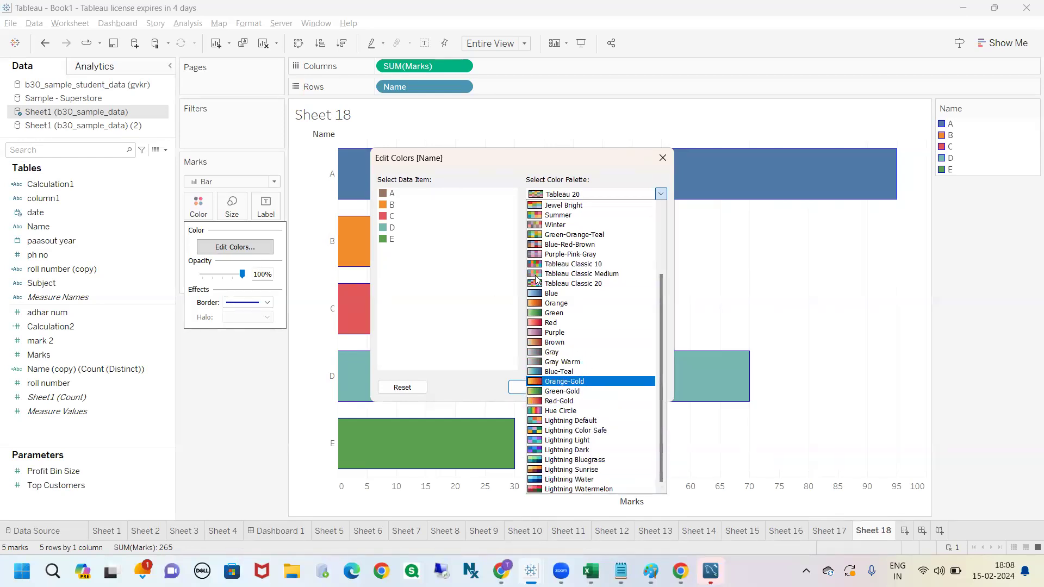
{"action": "left_click", "coordinate": [475, 308]}
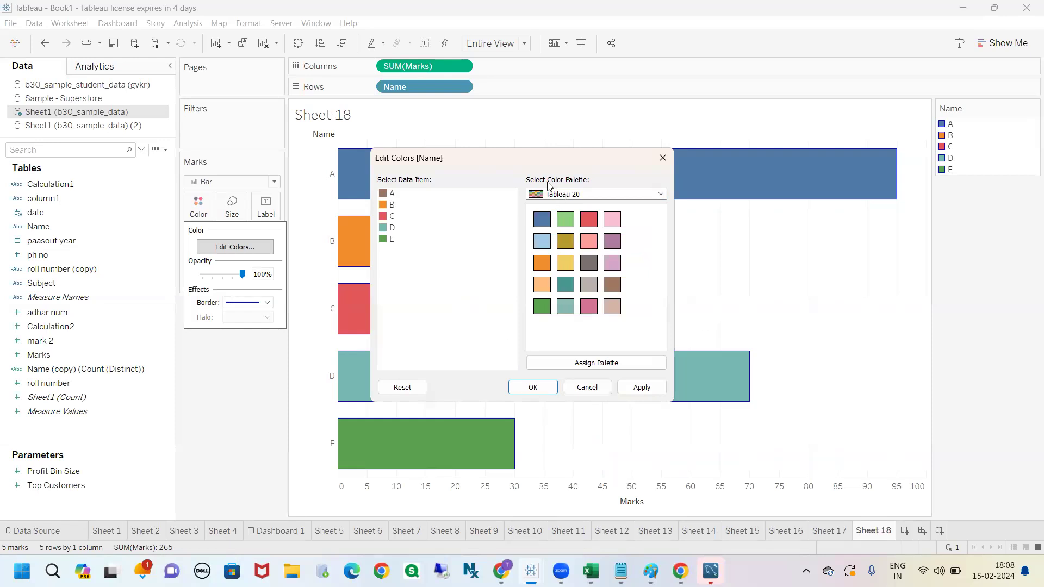
Give data item A the custom green color #729c69 and apply the edited colors to the chart
{"action": "double_click", "coordinate": [384, 197]}
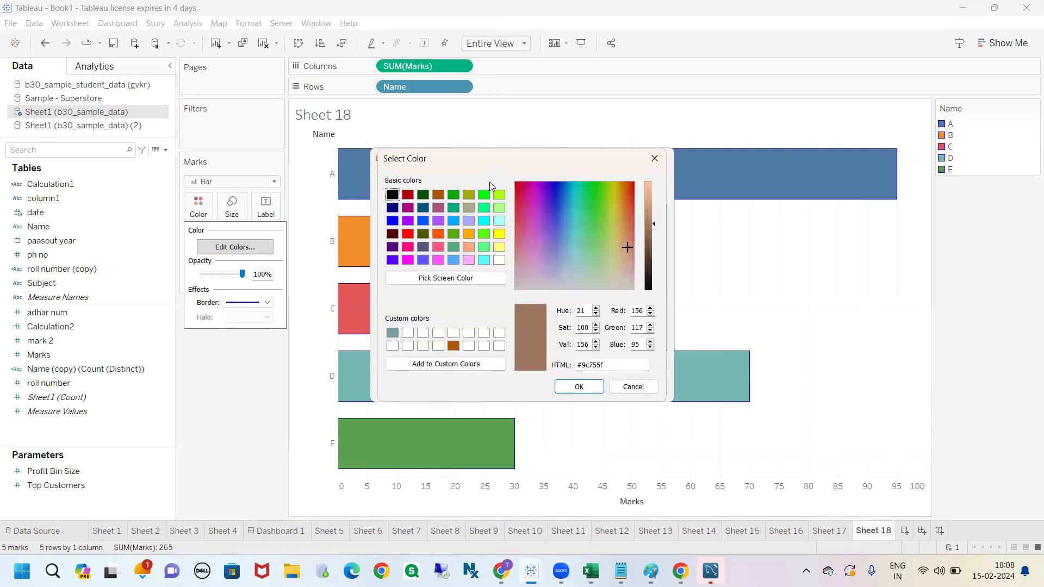
{"action": "left_click", "coordinate": [659, 297]}
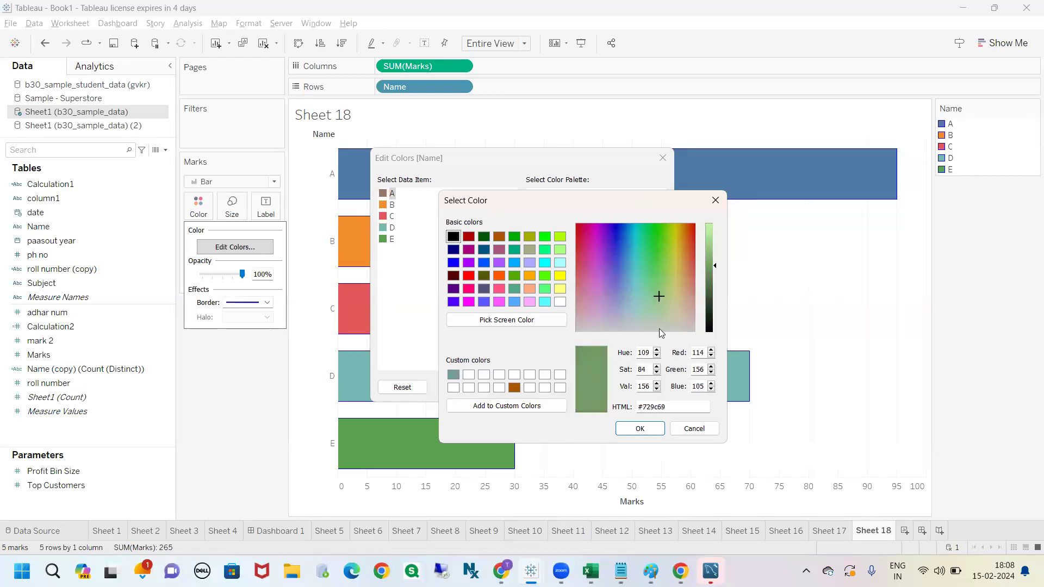
{"action": "left_click_drag", "start_coordinate": [674, 410], "coordinate": [604, 405]}
{"action": "left_click", "coordinate": [656, 432]}
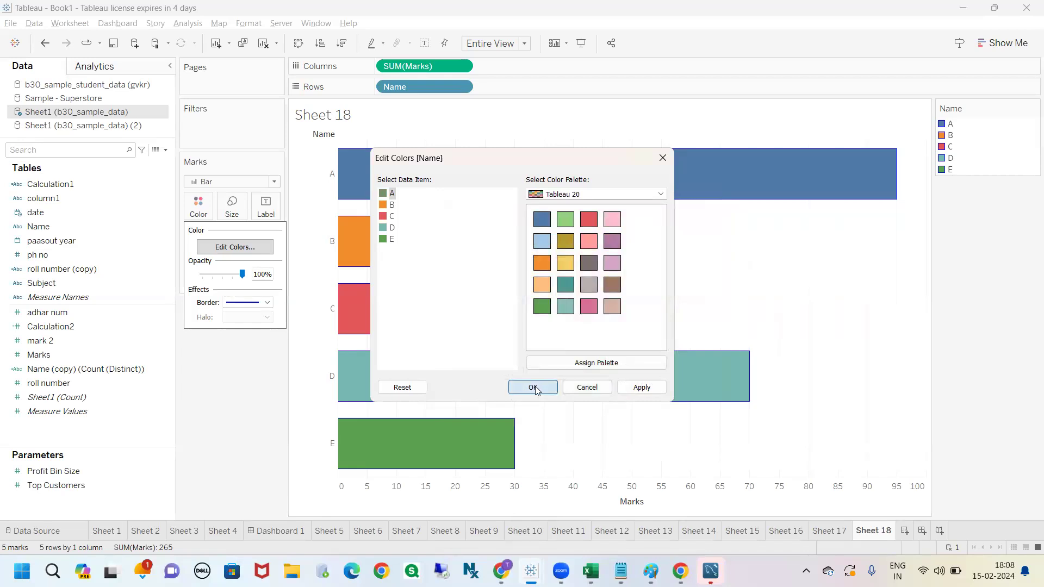
{"action": "left_click", "coordinate": [533, 388]}
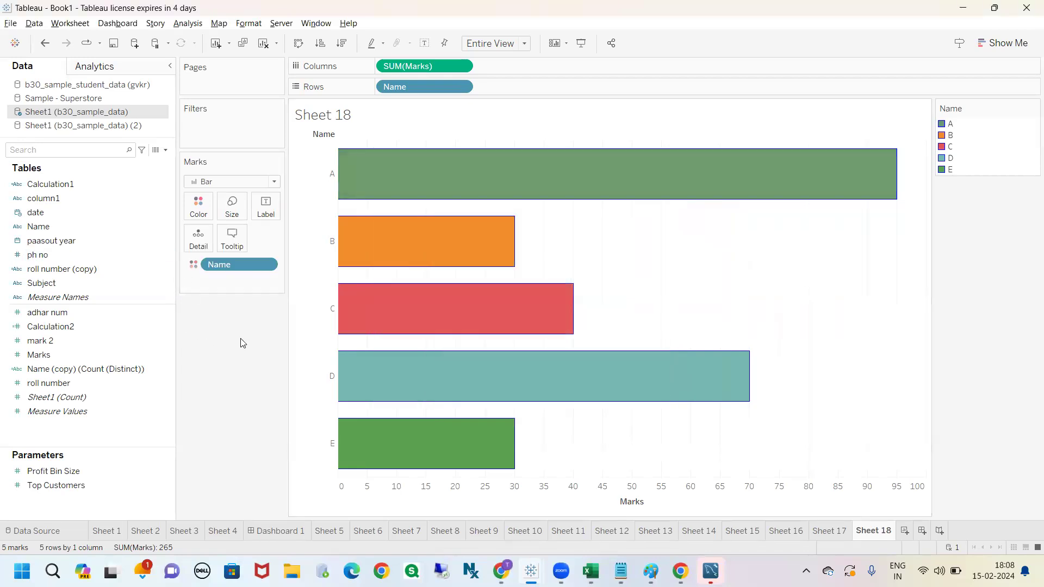
Circle the Name legend, clear the annotation, then open the color editor from legend item B and close it unchanged
{"action": "mouse_move", "coordinate": [947, 217]}
{"action": "left_mouse_down"}
{"action": "mouse_move", "coordinate": [974, 110]}
{"action": "mouse_move", "coordinate": [939, 103]}
{"action": "left_mouse_up"}
{"action": "key", "text": "Escape"}
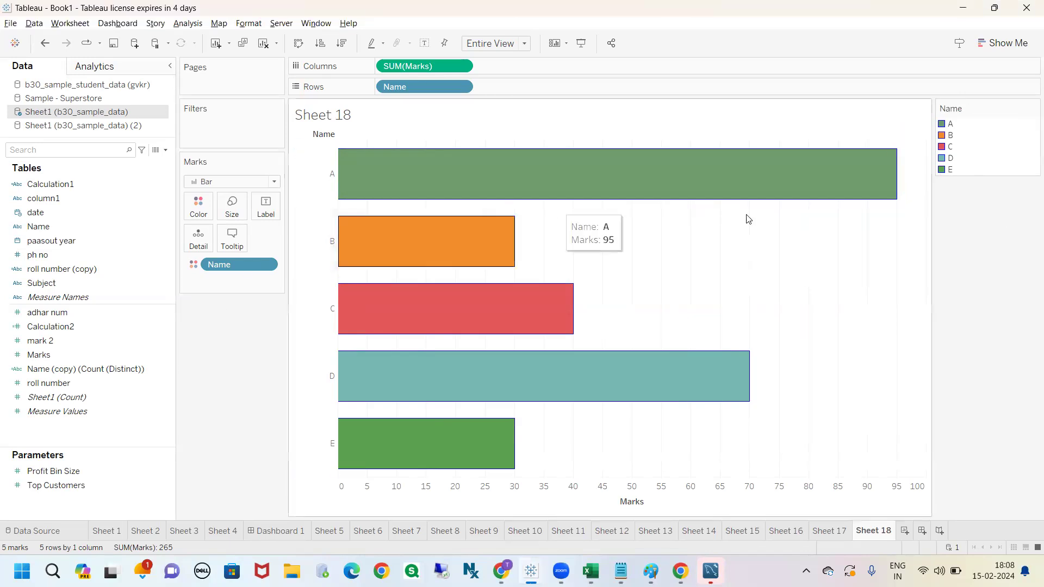
{"action": "double_click", "coordinate": [945, 136]}
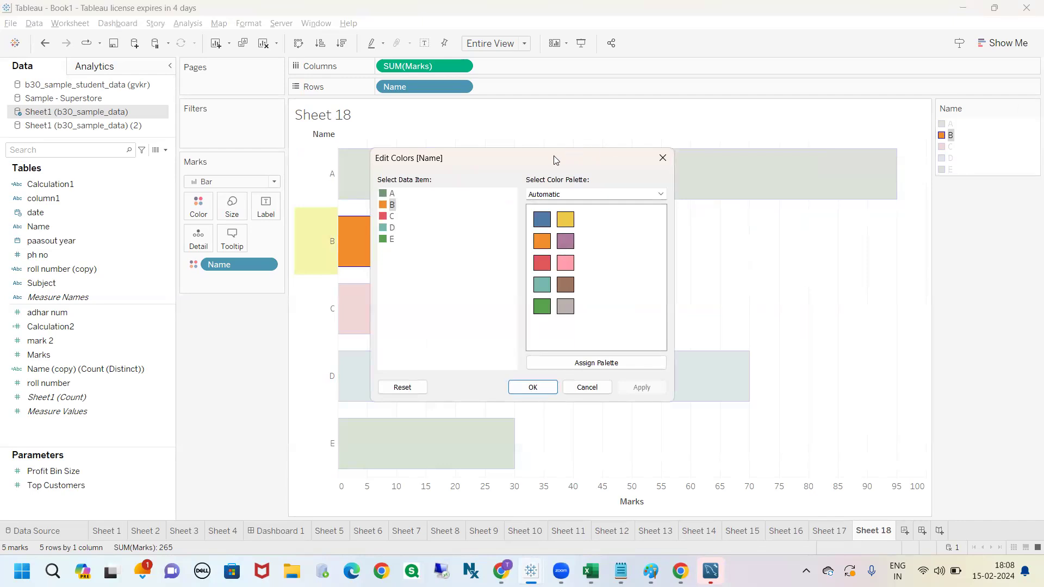
{"action": "left_click_drag", "start_coordinate": [554, 157], "coordinate": [652, 165]}
{"action": "left_click", "coordinate": [726, 163]}
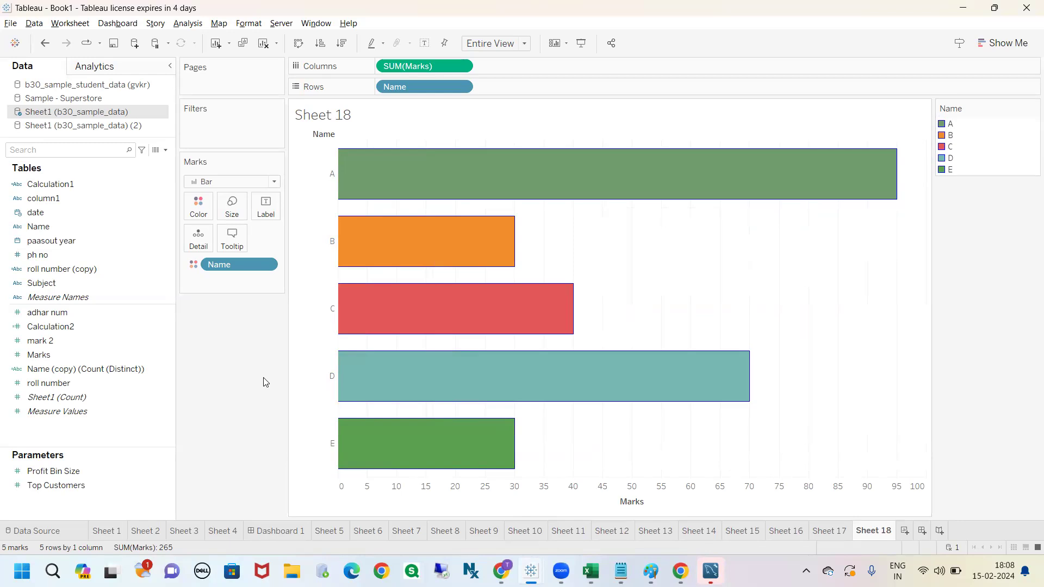
Create a new dashboard and place Sheet 18 on it
{"action": "mouse_move", "coordinate": [721, 203]}
{"action": "left_mouse_down"}
{"action": "mouse_move", "coordinate": [861, 282]}
{"action": "mouse_move", "coordinate": [905, 477]}
{"action": "left_mouse_up"}
{"action": "mouse_move", "coordinate": [911, 514]}
{"action": "left_mouse_down"}
{"action": "mouse_move", "coordinate": [959, 535]}
{"action": "mouse_move", "coordinate": [908, 511]}
{"action": "left_mouse_up"}
{"action": "left_click", "coordinate": [921, 531]}
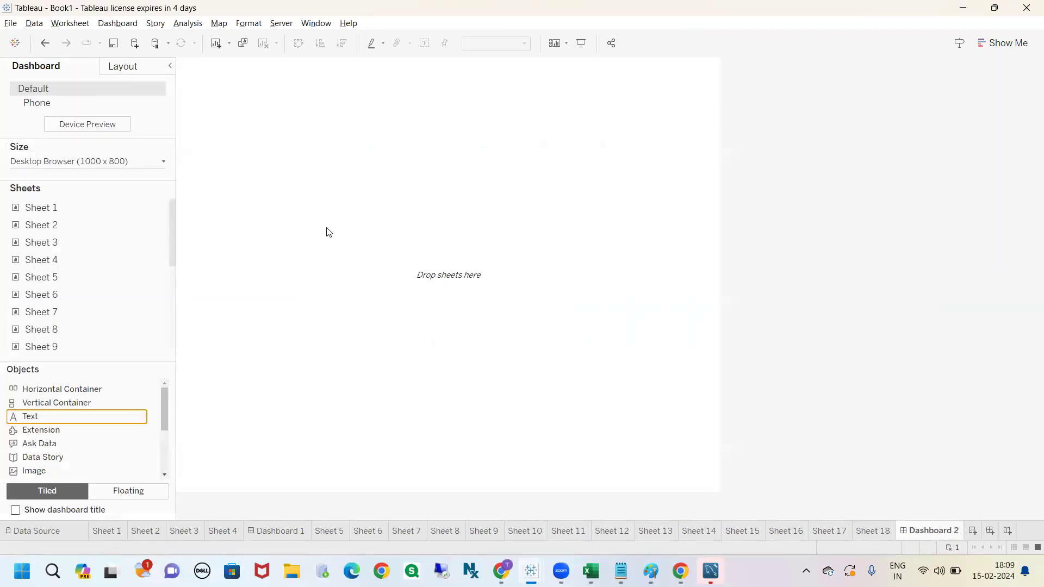
{"action": "scroll", "coordinate": [97, 284], "scroll_direction": "down", "scroll_amount": 5}
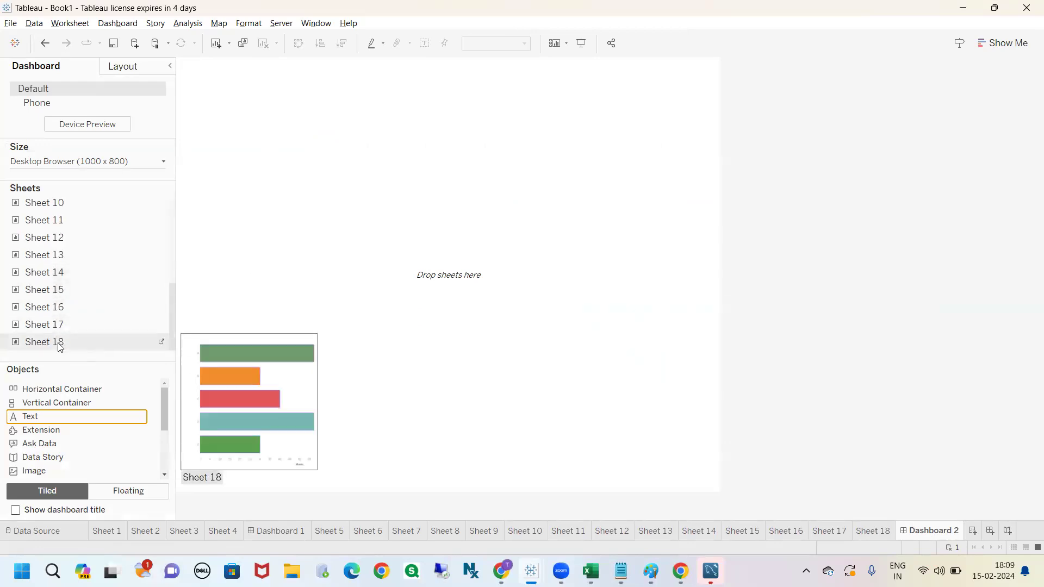
{"action": "left_click_drag", "start_coordinate": [96, 327], "coordinate": [316, 267]}
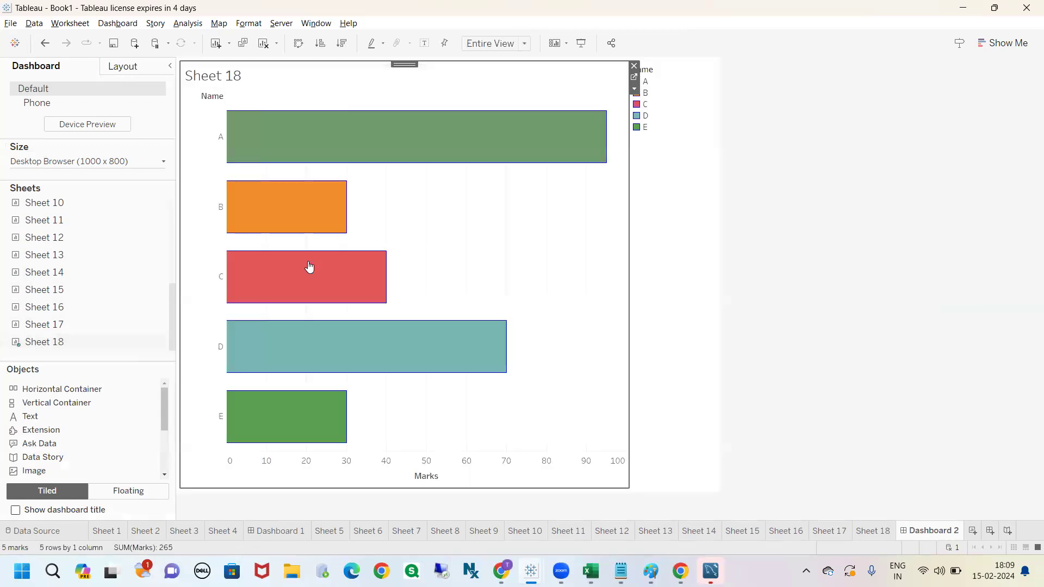
{"action": "mouse_move", "coordinate": [62, 343]}
Select the Name color legend on the dashboard and remove it
{"action": "left_click", "coordinate": [667, 89]}
{"action": "left_click", "coordinate": [678, 207]}
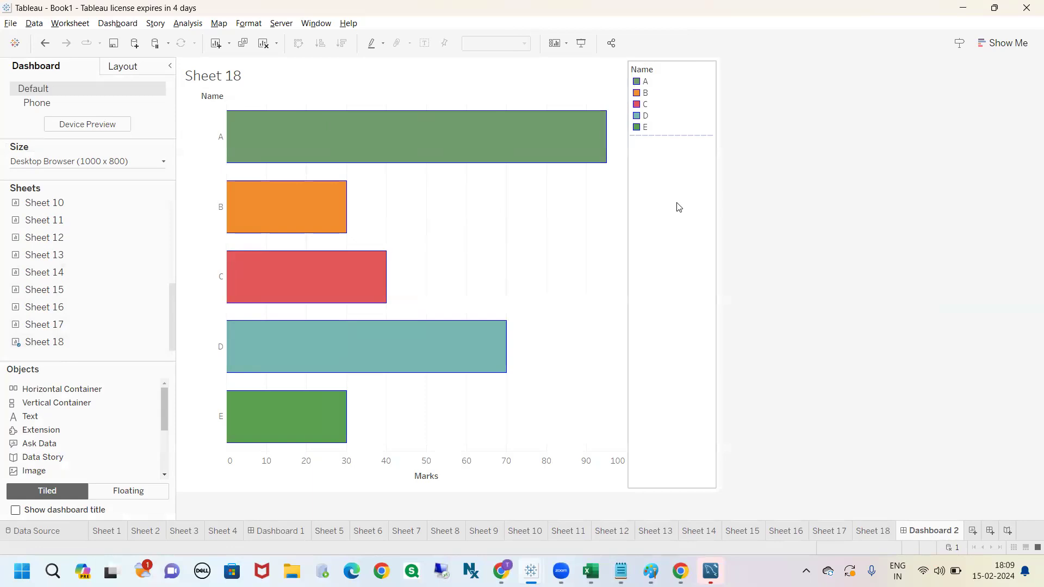
{"action": "left_click", "coordinate": [666, 112]}
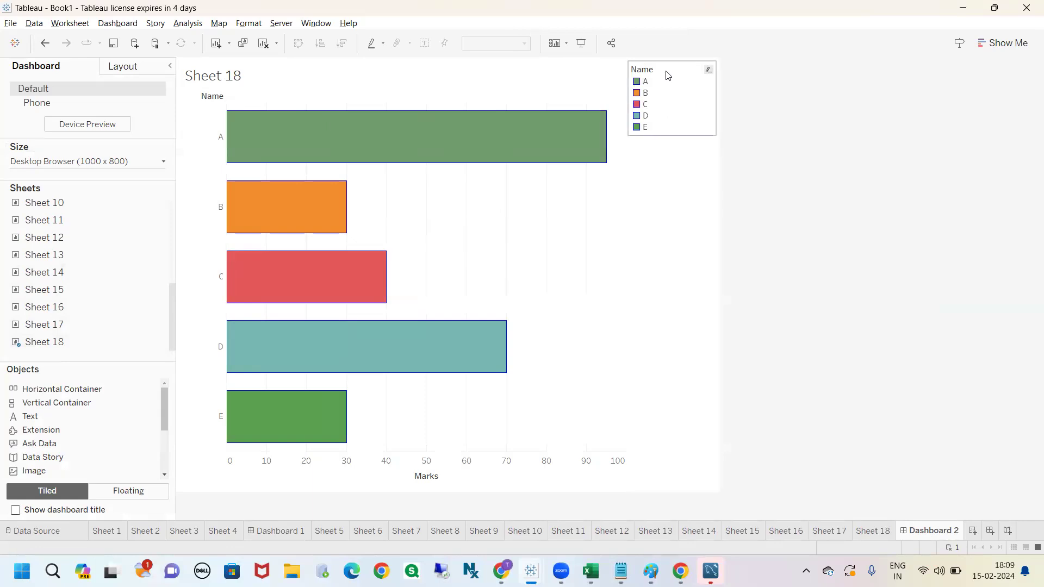
{"action": "left_click", "coordinate": [668, 75]}
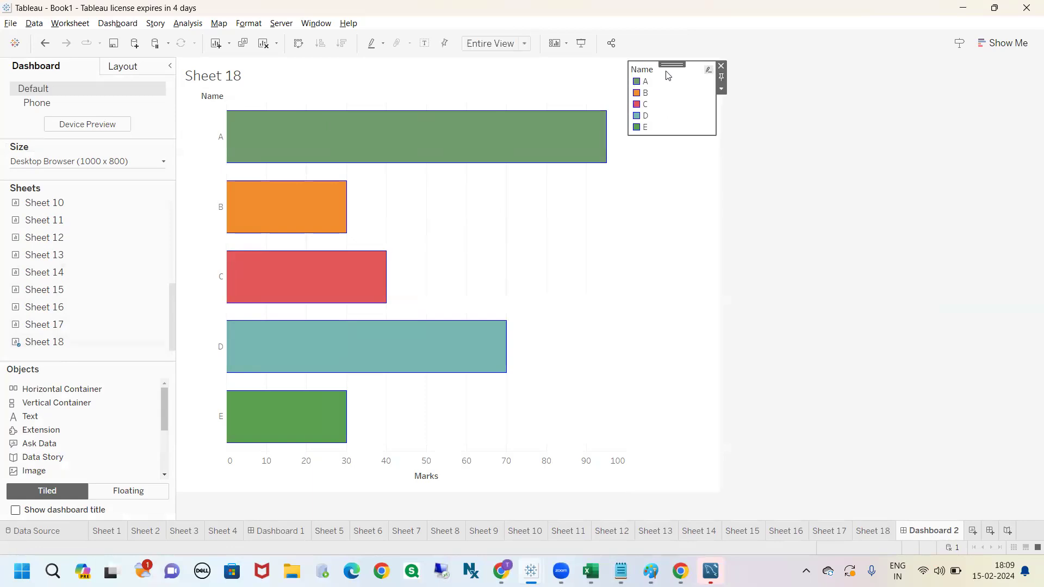
{"action": "left_click", "coordinate": [722, 66]}
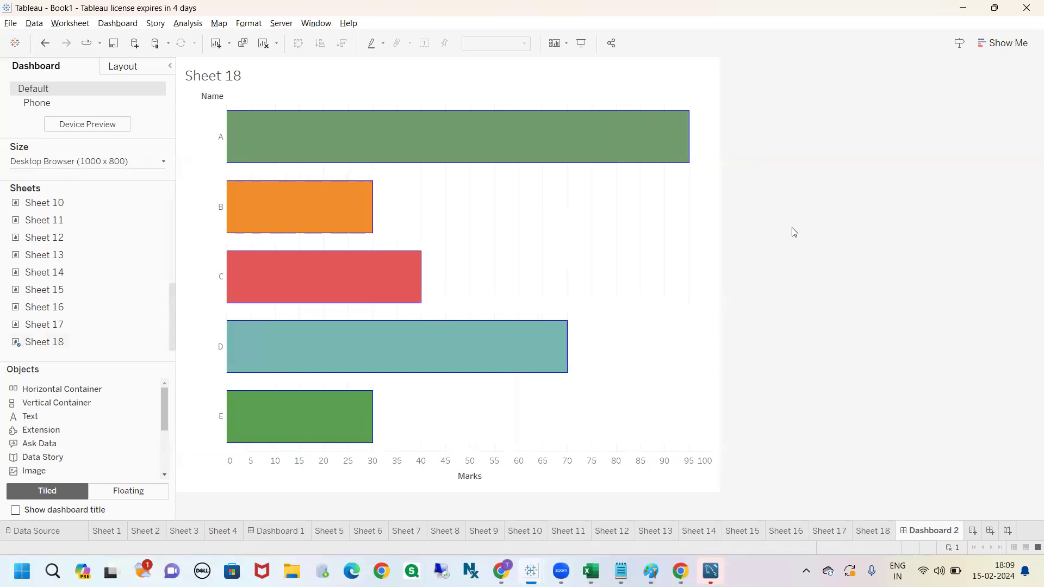
Show the Name color legend on the dashboard again through Sheet 18's legend options
{"action": "left_click", "coordinate": [331, 78]}
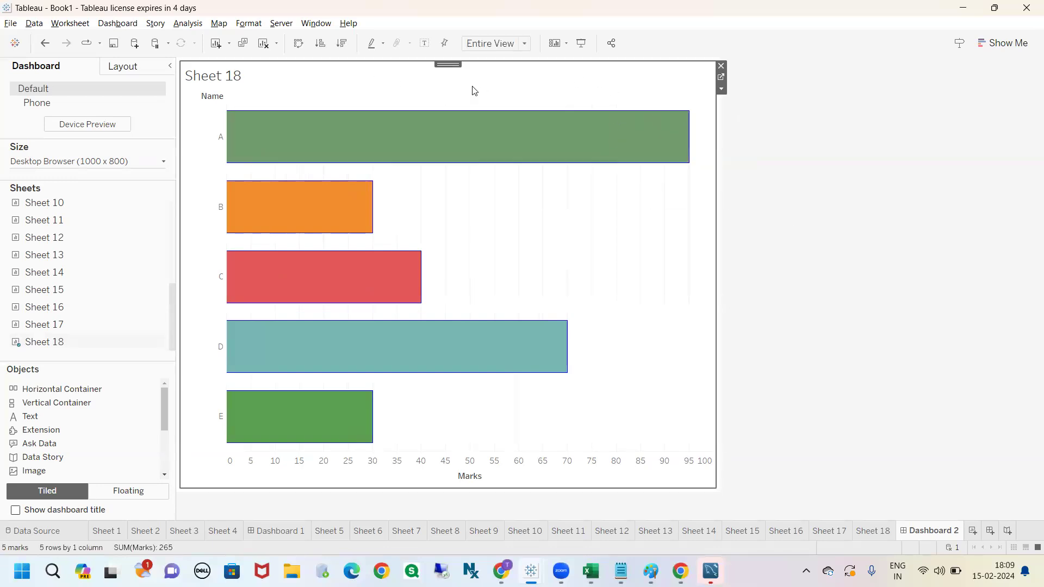
{"action": "left_click", "coordinate": [720, 90]}
{"action": "mouse_move", "coordinate": [792, 186]}
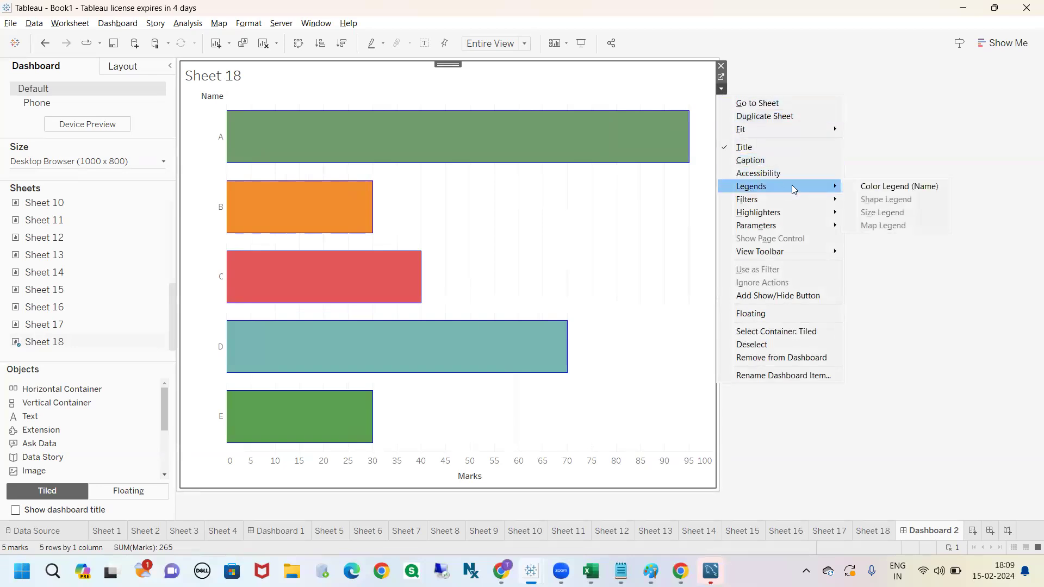
{"action": "left_click", "coordinate": [880, 188]}
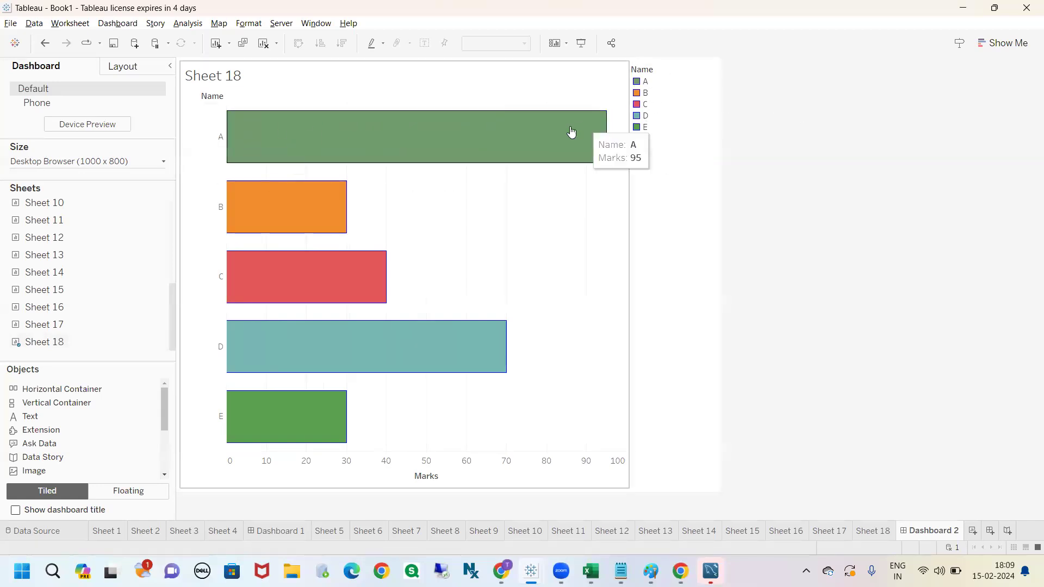
Open the color editor from item B of the dashboard legend and close it without changes
{"action": "double_click", "coordinate": [643, 93]}
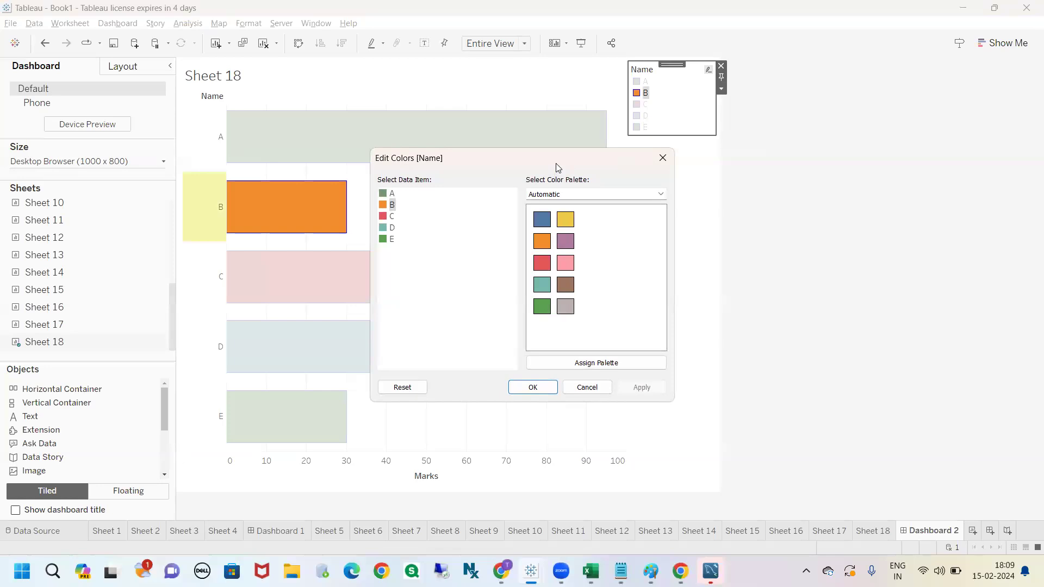
{"action": "left_click_drag", "start_coordinate": [557, 167], "coordinate": [528, 149]}
{"action": "left_click", "coordinate": [634, 141]}
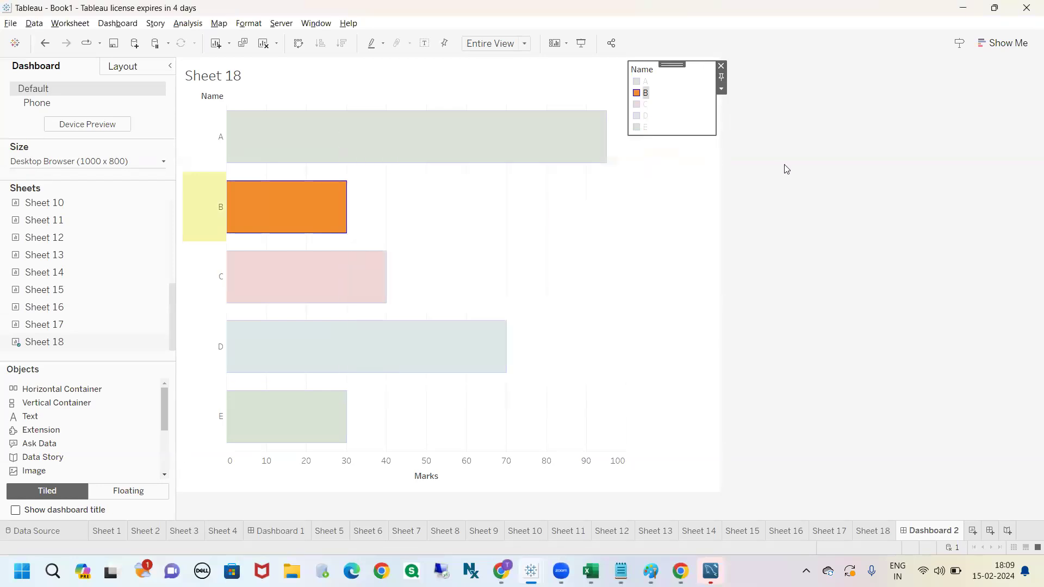
Remove the Name color legend from the dashboard and restore it through the analysis legend options with the Sheet 18 view selected
{"action": "left_click", "coordinate": [720, 67]}
{"action": "mouse_move", "coordinate": [664, 260]}
{"action": "left_mouse_down"}
{"action": "mouse_move", "coordinate": [373, 108]}
{"action": "mouse_move", "coordinate": [233, 65]}
{"action": "mouse_move", "coordinate": [168, 25]}
{"action": "mouse_move", "coordinate": [193, 17]}
{"action": "mouse_move", "coordinate": [181, 41]}
{"action": "left_mouse_up"}
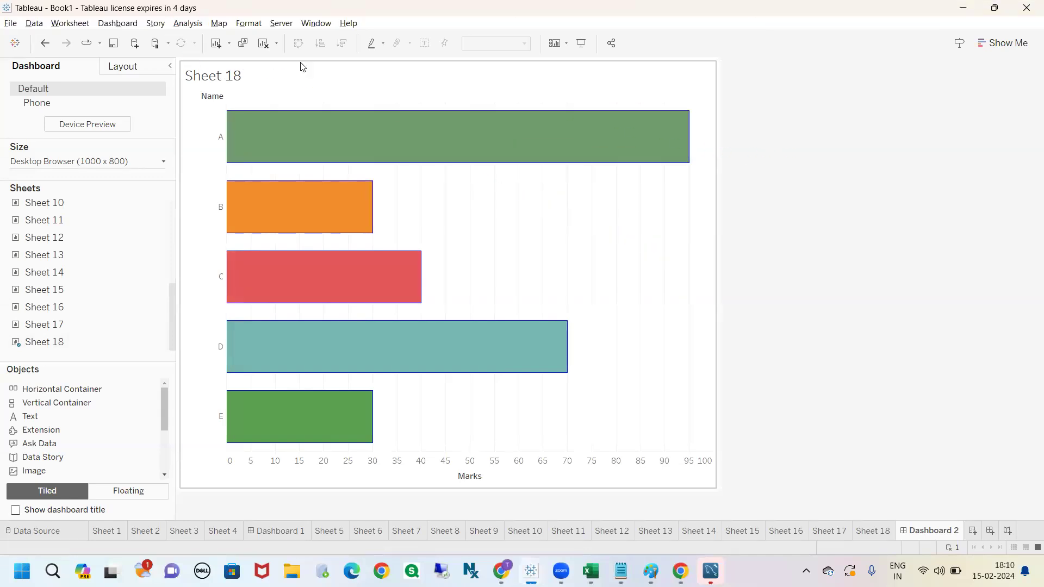
{"action": "left_click", "coordinate": [188, 23]}
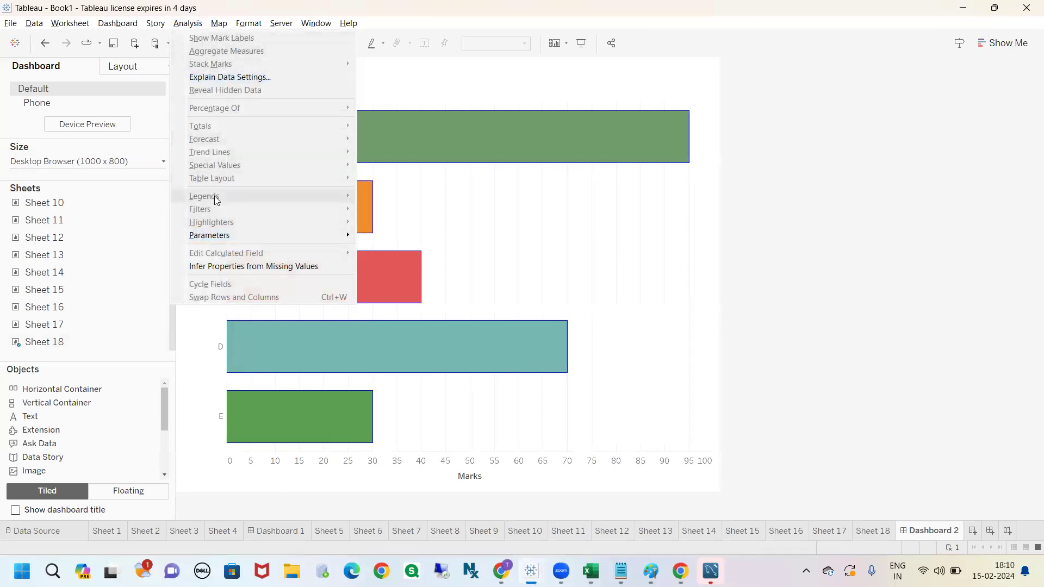
{"action": "left_click", "coordinate": [429, 82]}
{"action": "left_click", "coordinate": [375, 82]}
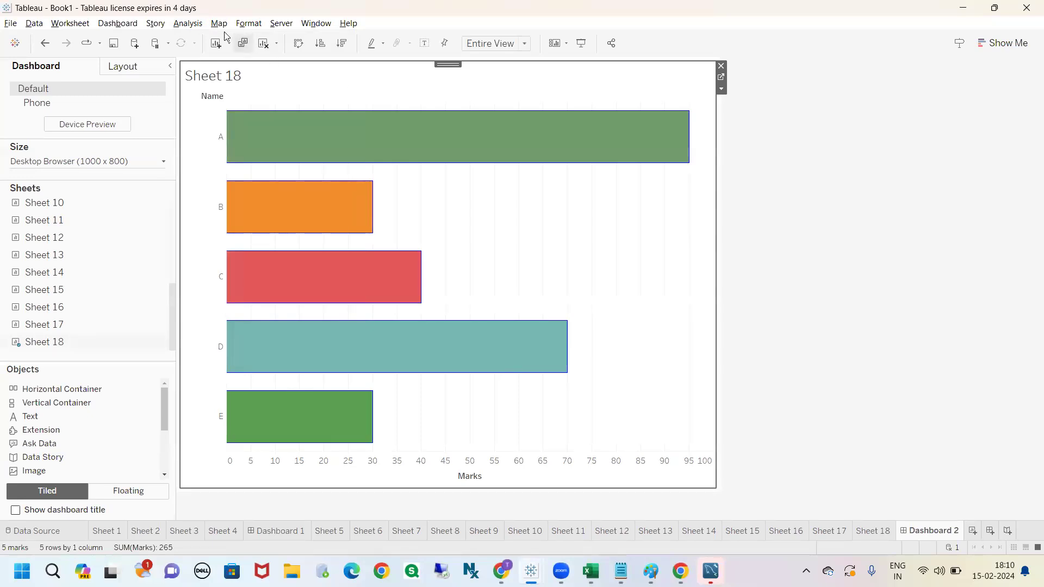
{"action": "left_click", "coordinate": [188, 24]}
{"action": "mouse_move", "coordinate": [208, 216]}
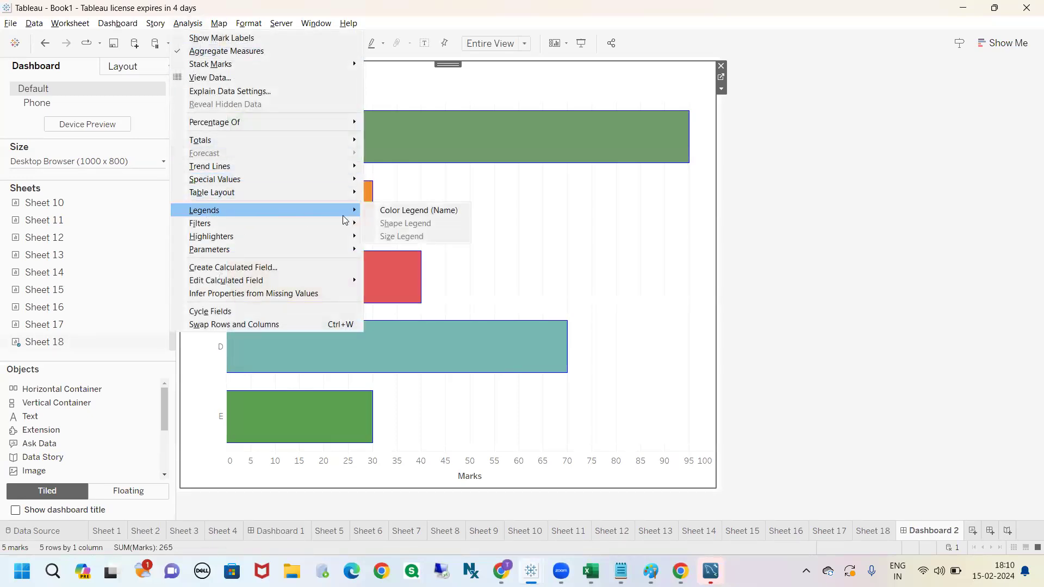
{"action": "left_click", "coordinate": [394, 213]}
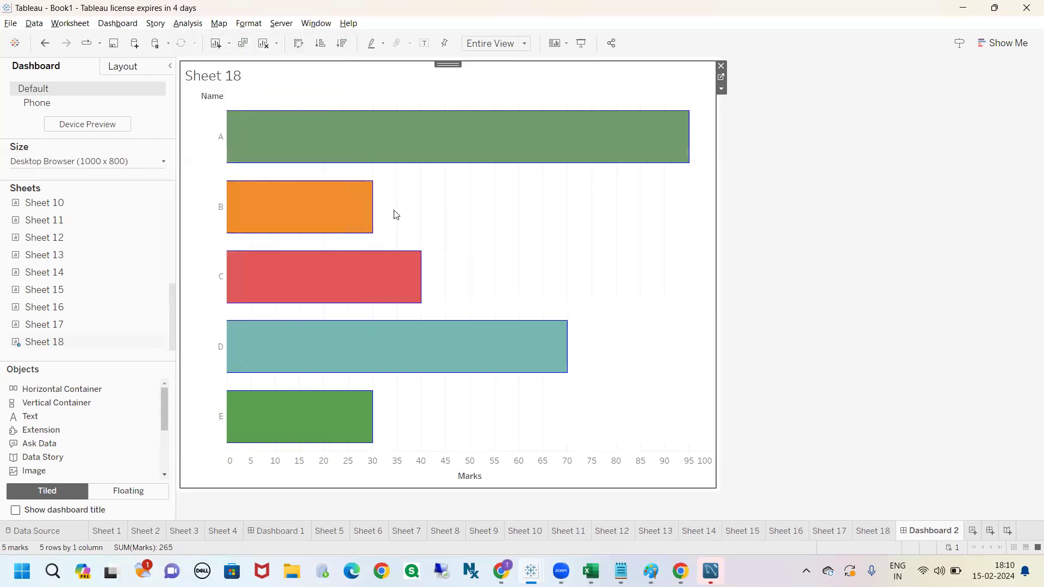
{"action": "left_click", "coordinate": [829, 265]}
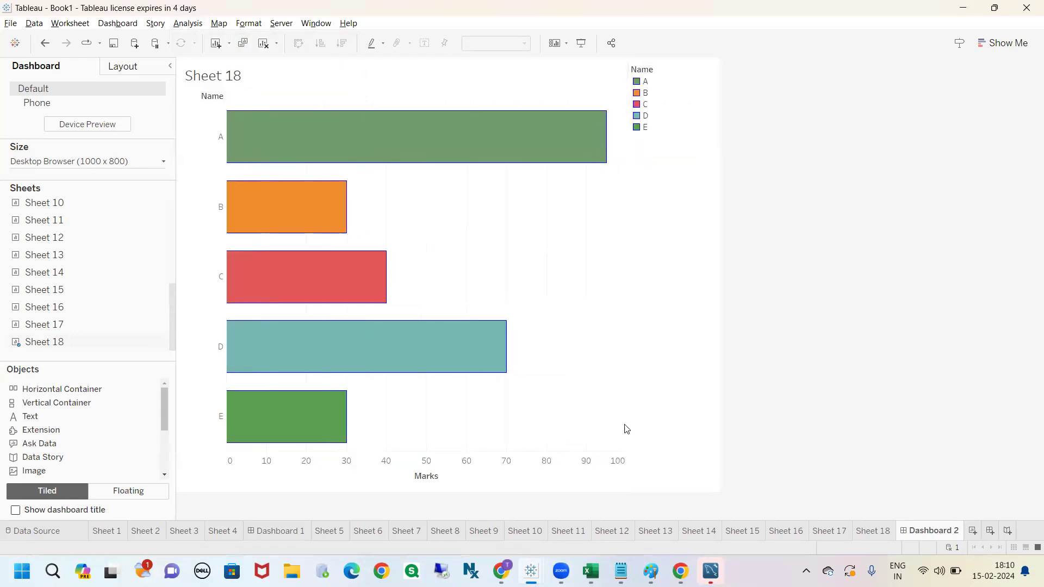
Leave the dashboard and return to the Sheet 18 worksheet
{"action": "mouse_move", "coordinate": [133, 270]}
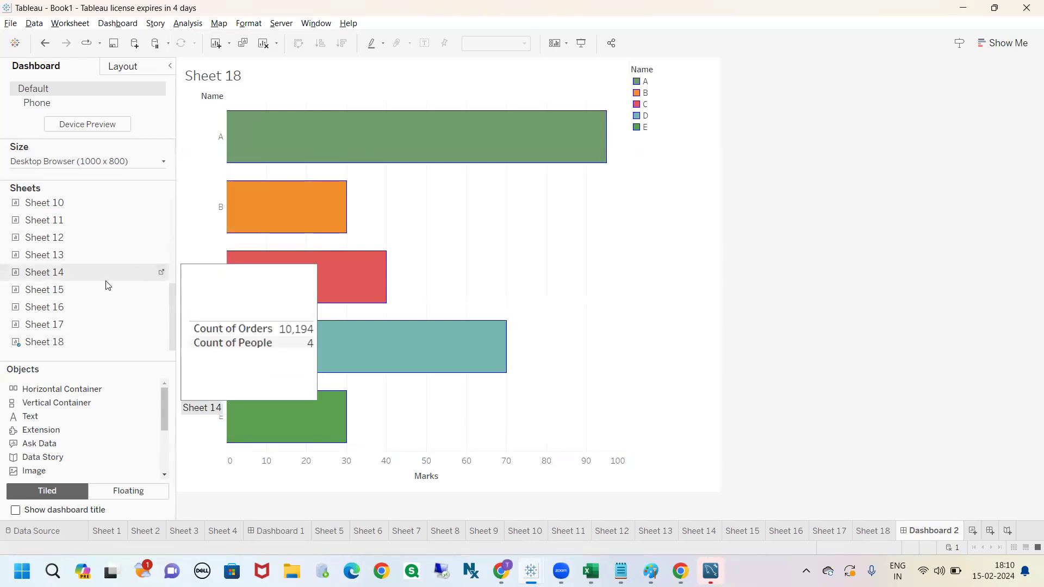
{"action": "mouse_move", "coordinate": [345, 126]}
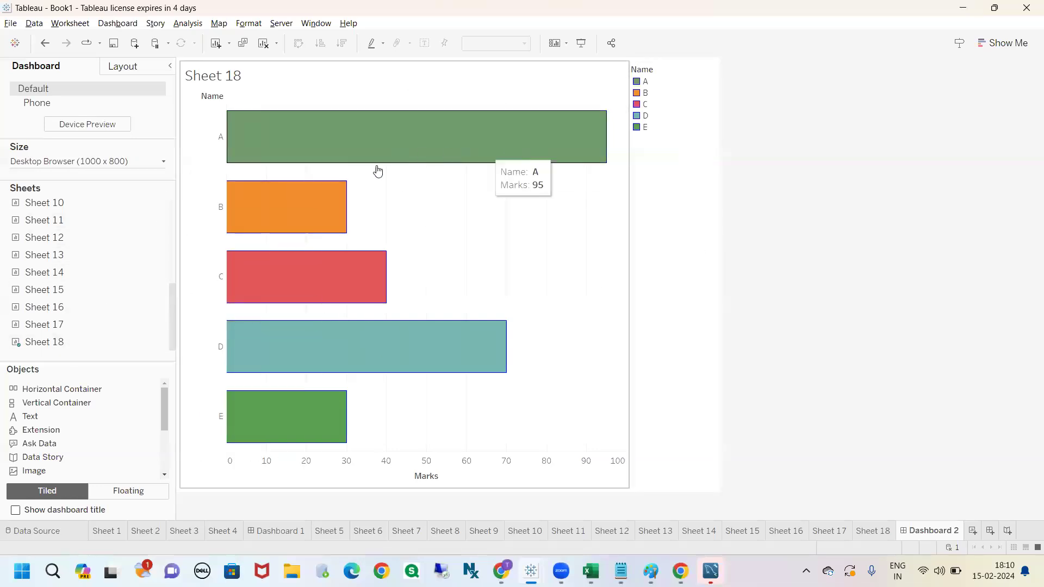
{"action": "mouse_move", "coordinate": [295, 217]}
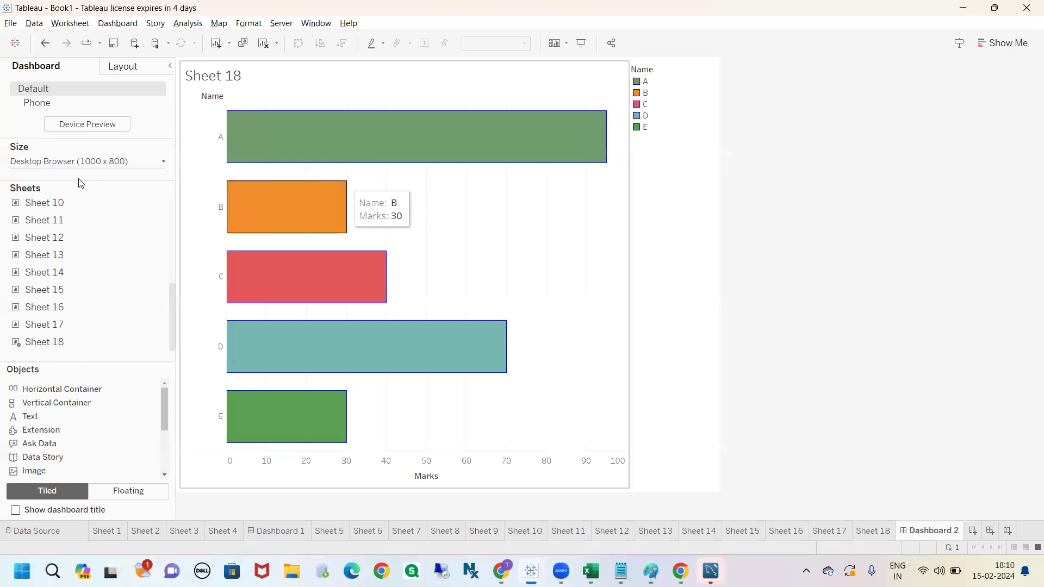
{"action": "left_click", "coordinate": [872, 531]}
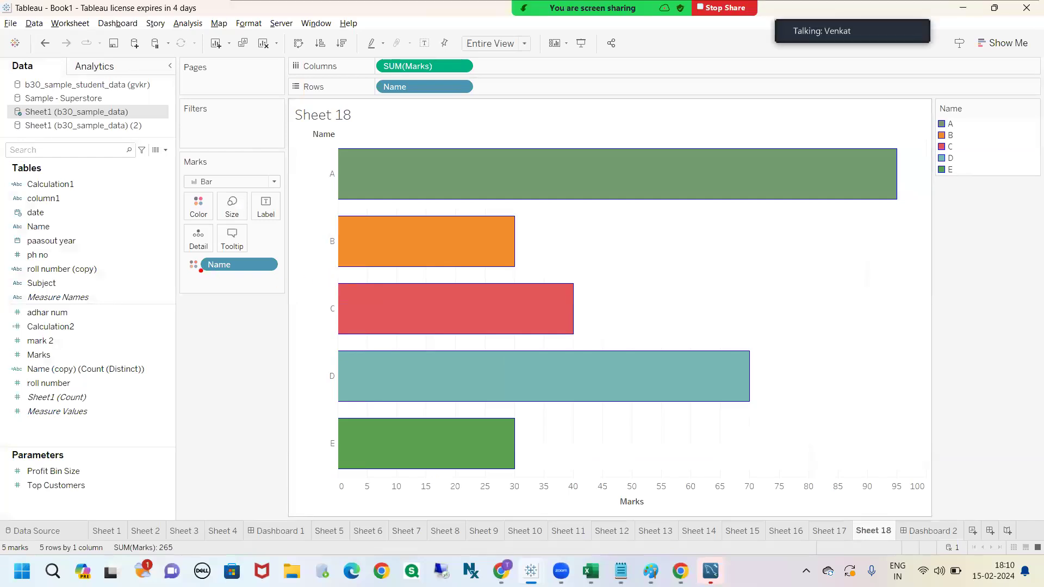
{"action": "mouse_move", "coordinate": [166, 252]}
{"action": "left_mouse_down"}
{"action": "mouse_move", "coordinate": [290, 280]}
{"action": "mouse_move", "coordinate": [163, 253]}
{"action": "mouse_move", "coordinate": [81, 277]}
{"action": "mouse_move", "coordinate": [69, 228]}
{"action": "mouse_move", "coordinate": [31, 239]}
{"action": "mouse_move", "coordinate": [57, 230]}
{"action": "left_mouse_up"}
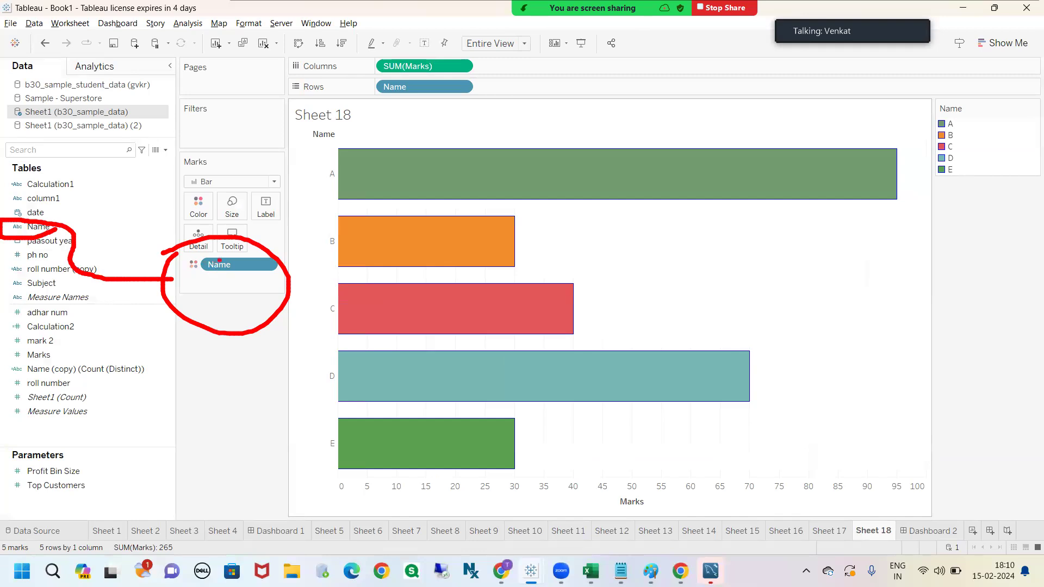
{"action": "left_click_drag", "start_coordinate": [287, 188], "coordinate": [333, 180]}
{"action": "left_click_drag", "start_coordinate": [287, 237], "coordinate": [304, 235]}
{"action": "left_click_drag", "start_coordinate": [272, 280], "coordinate": [342, 279]}
{"action": "mouse_move", "coordinate": [285, 314]}
{"action": "left_mouse_down"}
{"action": "mouse_move", "coordinate": [329, 309]}
{"action": "mouse_move", "coordinate": [337, 326]}
{"action": "left_mouse_up"}
{"action": "left_click", "coordinate": [301, 378]}
{"action": "left_click_drag", "start_coordinate": [299, 379], "coordinate": [346, 374]}
{"action": "left_click_drag", "start_coordinate": [313, 401], "coordinate": [350, 397]}
{"action": "left_click_drag", "start_coordinate": [314, 463], "coordinate": [355, 448]}
{"action": "mouse_move", "coordinate": [221, 257]}
{"action": "left_mouse_down"}
{"action": "mouse_move", "coordinate": [172, 261]}
{"action": "mouse_move", "coordinate": [250, 257]}
{"action": "mouse_move", "coordinate": [223, 255]}
{"action": "left_mouse_up"}
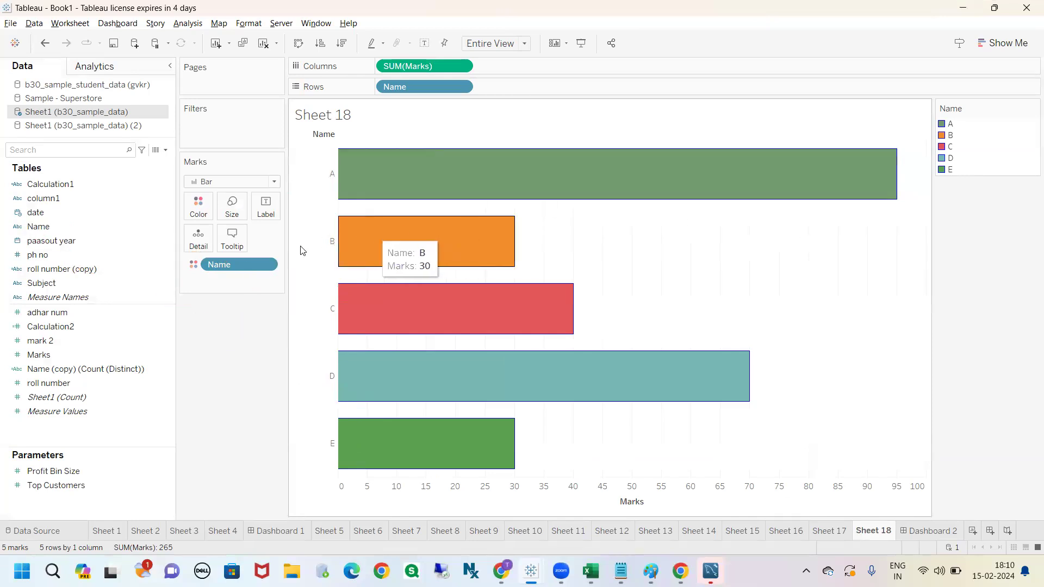
Remove Name from the Marks card and color the bars by the Marks measure instead
{"action": "left_click", "coordinate": [267, 265]}
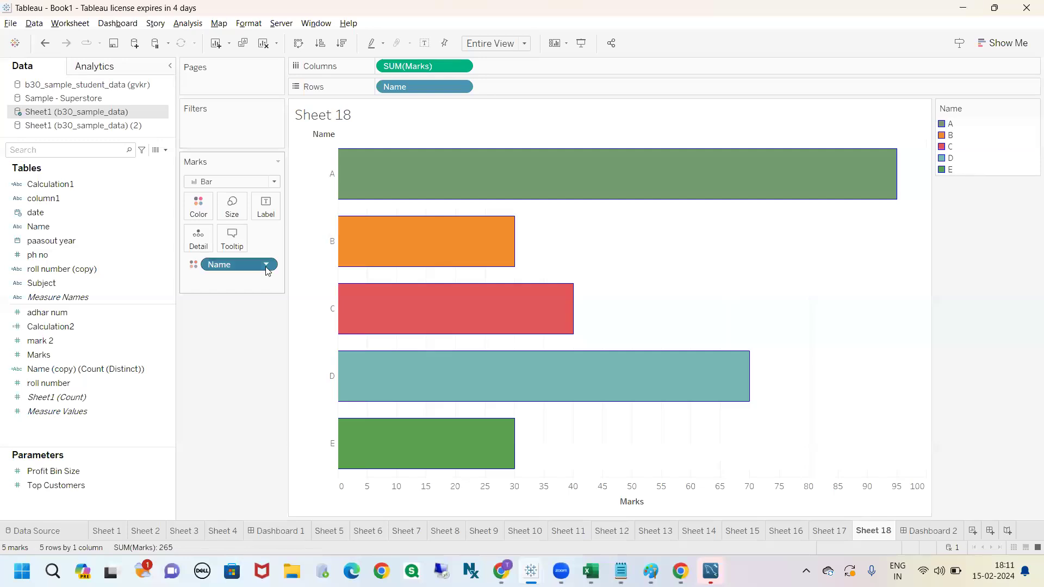
{"action": "left_click", "coordinate": [237, 464]}
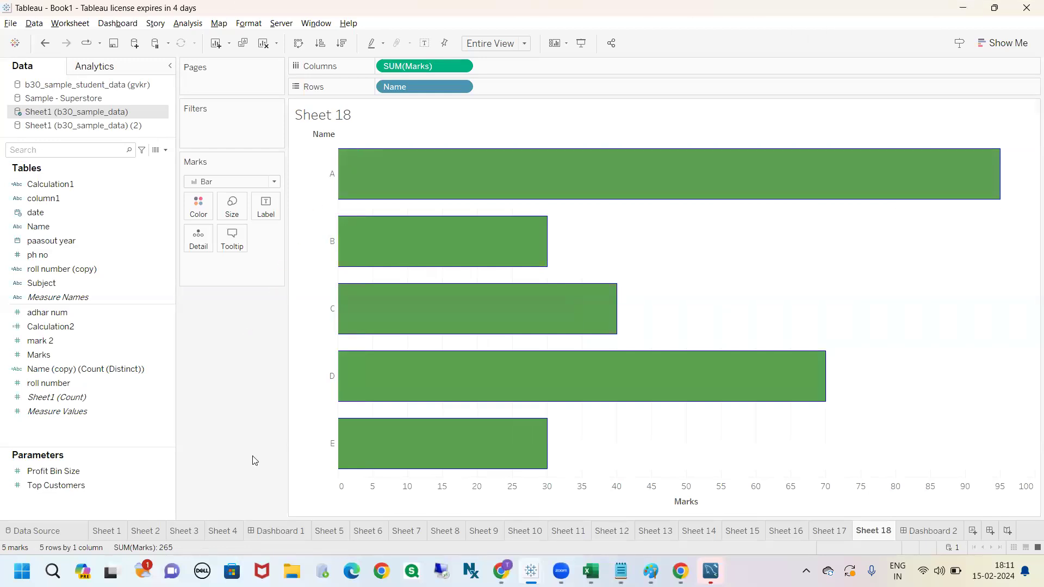
{"action": "left_click", "coordinate": [68, 342]}
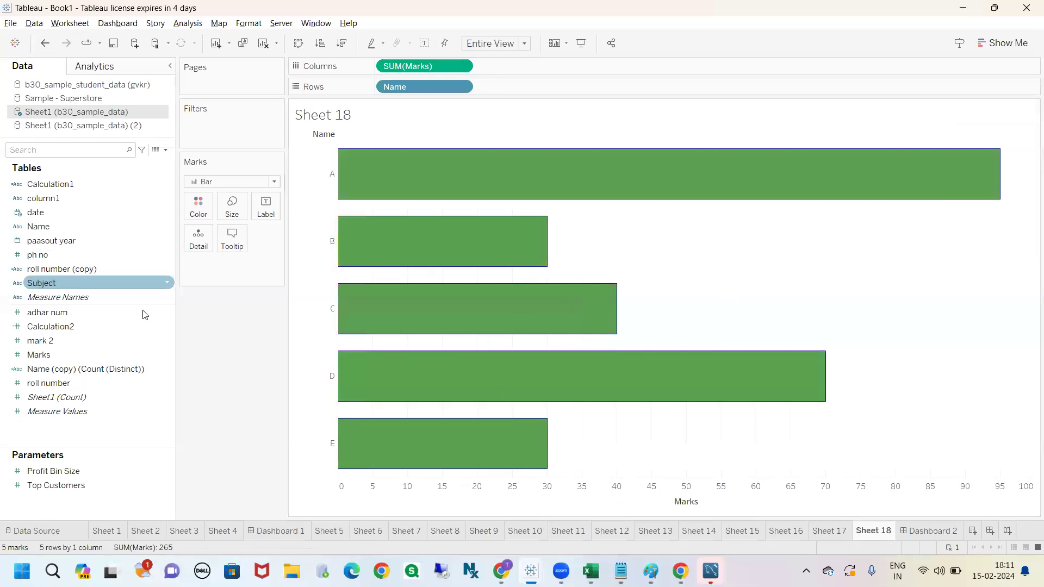
{"action": "mouse_move", "coordinate": [68, 354]}
{"action": "left_mouse_down"}
{"action": "mouse_move", "coordinate": [200, 294]}
{"action": "mouse_move", "coordinate": [193, 205]}
{"action": "left_mouse_up"}
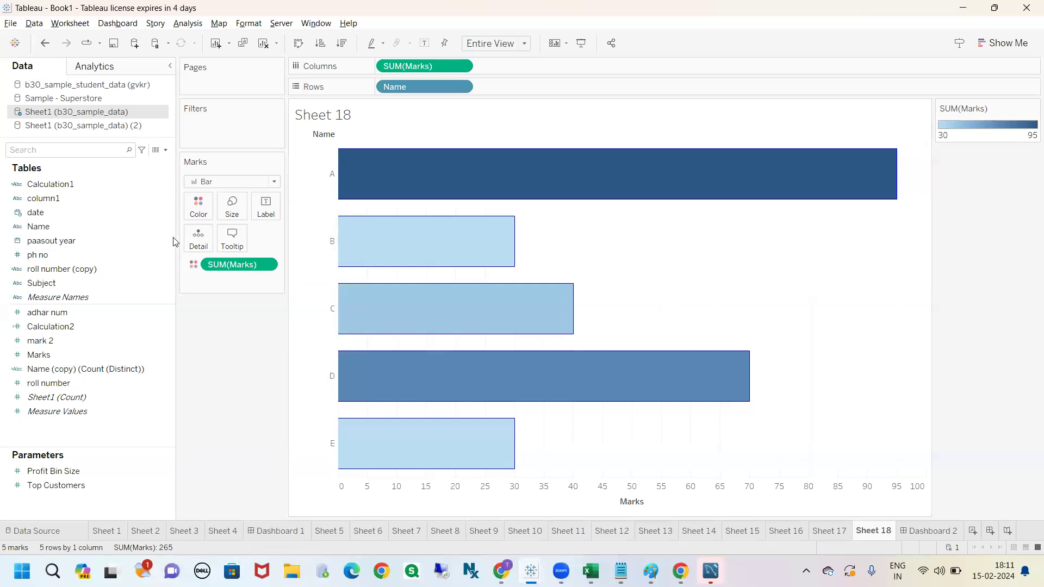
{"action": "left_click", "coordinate": [173, 255]}
Switch to the Tableau Notes page in Chrome, look over the Conditional Formatting (Coloring Views) topics, and return to Tableau
{"action": "left_click", "coordinate": [500, 570]}
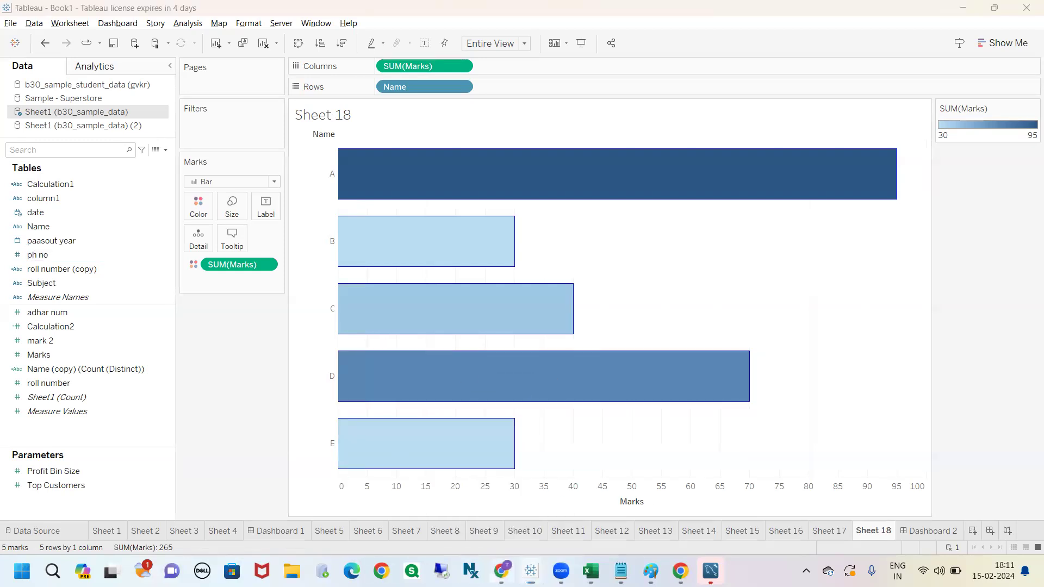
{"action": "scroll", "coordinate": [252, 383], "scroll_direction": "down", "scroll_amount": 7}
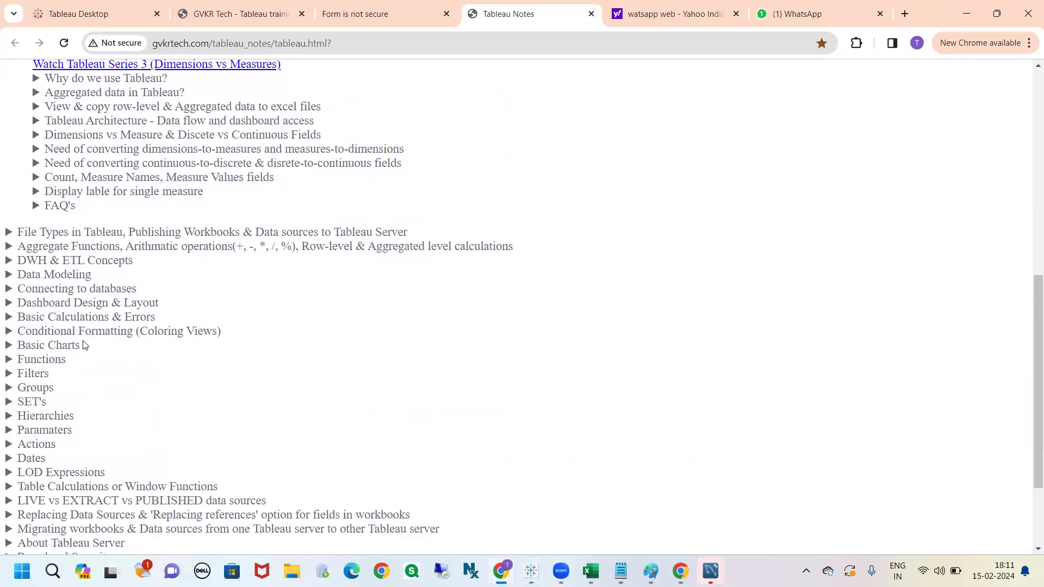
{"action": "scroll", "coordinate": [113, 369], "scroll_direction": "down", "scroll_amount": 1}
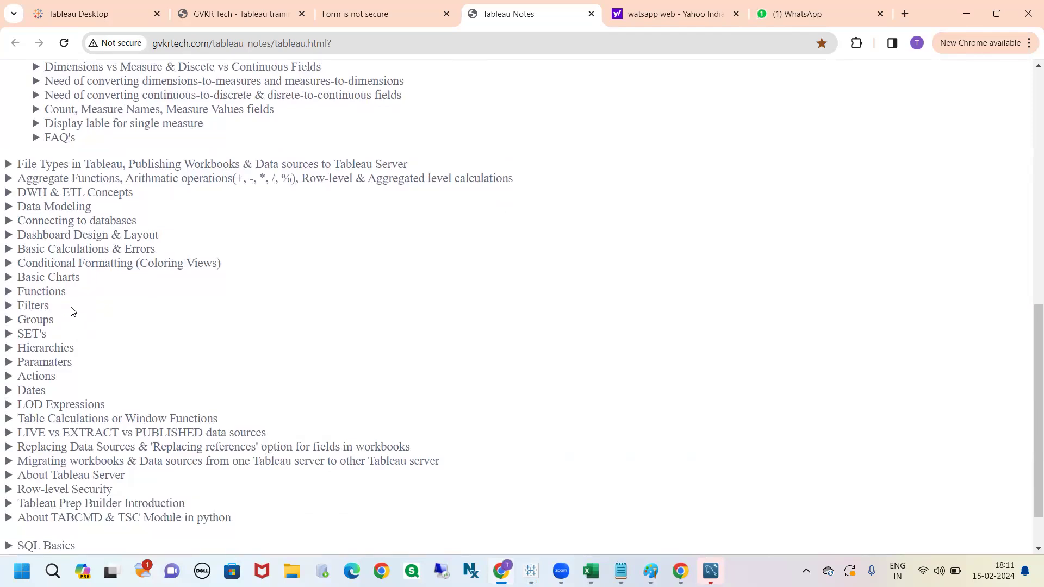
{"action": "left_click_drag", "start_coordinate": [20, 264], "coordinate": [217, 263]}
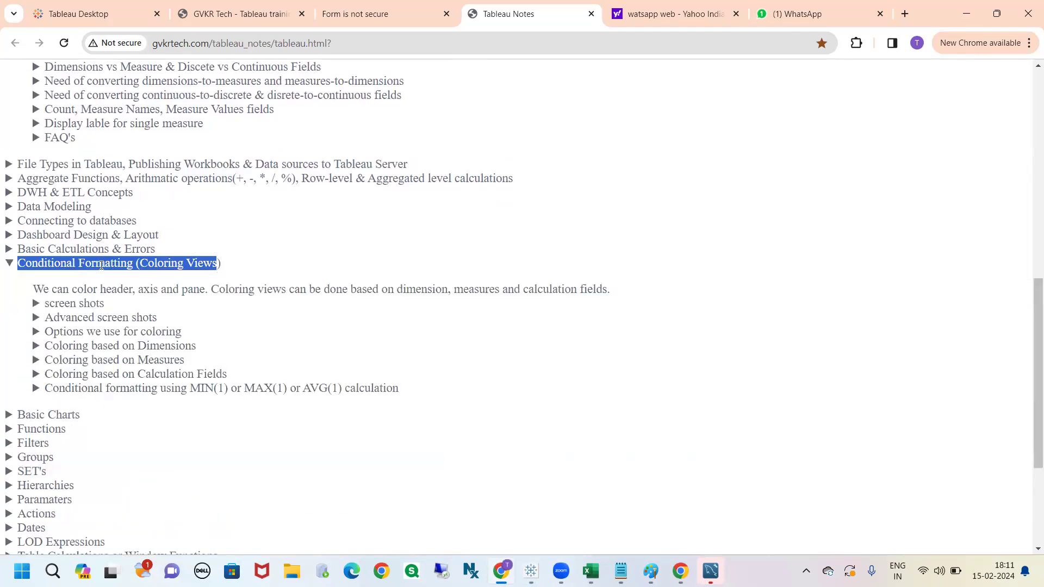
{"action": "left_click", "coordinate": [105, 263]}
{"action": "left_click", "coordinate": [80, 264]}
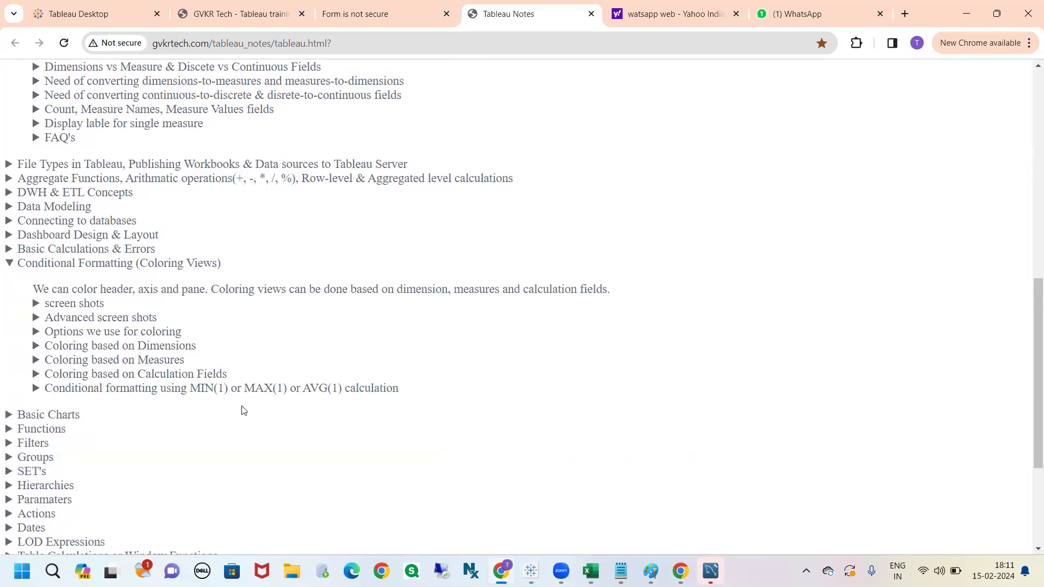
{"action": "key", "text": "alt+Tab"}
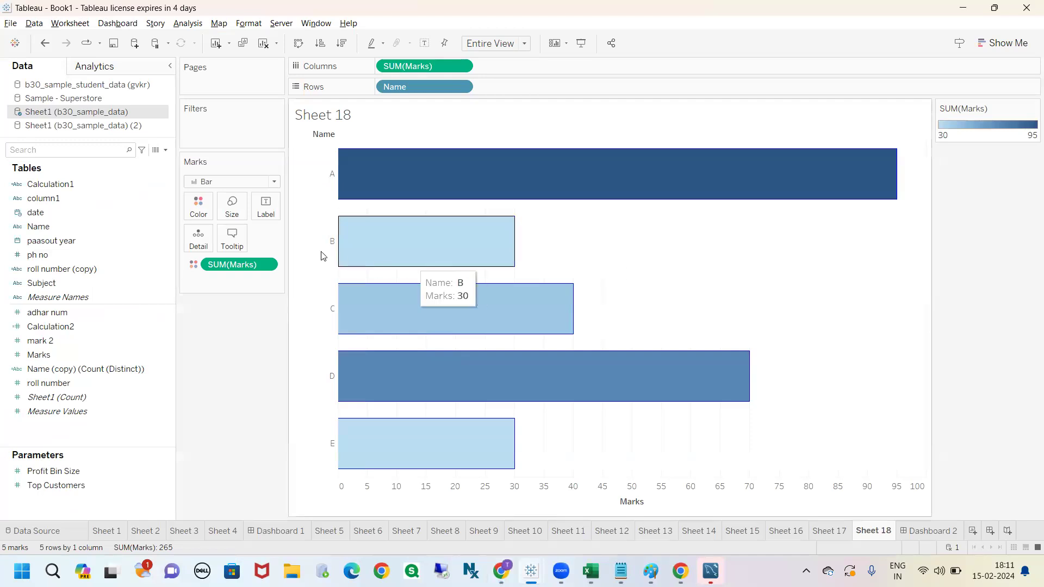
Narrow the data pane, widen the Marks card, and remove SUM(Marks) from it
{"action": "left_click_drag", "start_coordinate": [175, 218], "coordinate": [157, 218]}
{"action": "left_click_drag", "start_coordinate": [266, 225], "coordinate": [282, 225]}
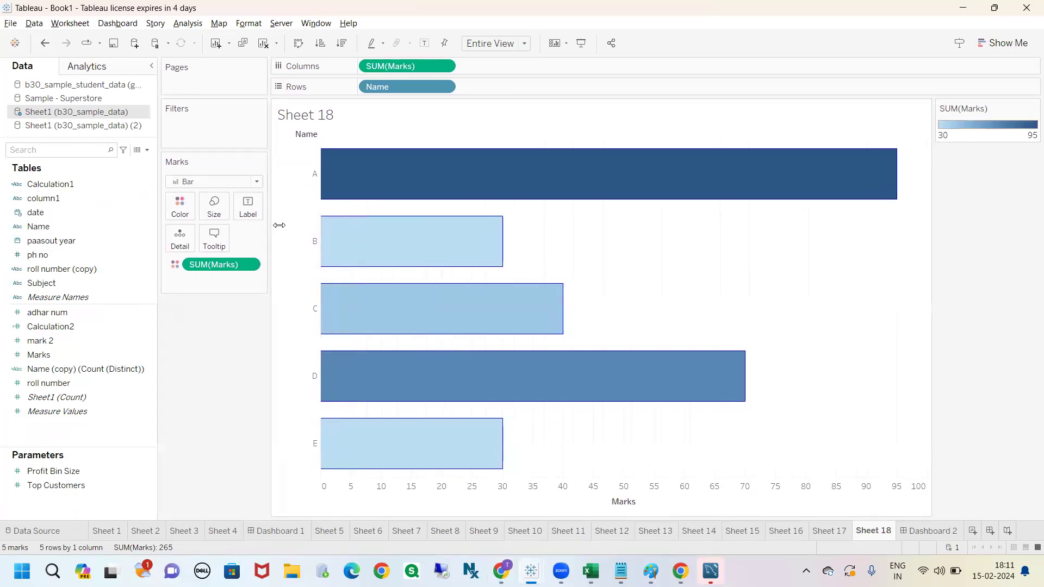
{"action": "left_click_drag", "start_coordinate": [227, 265], "coordinate": [232, 361]}
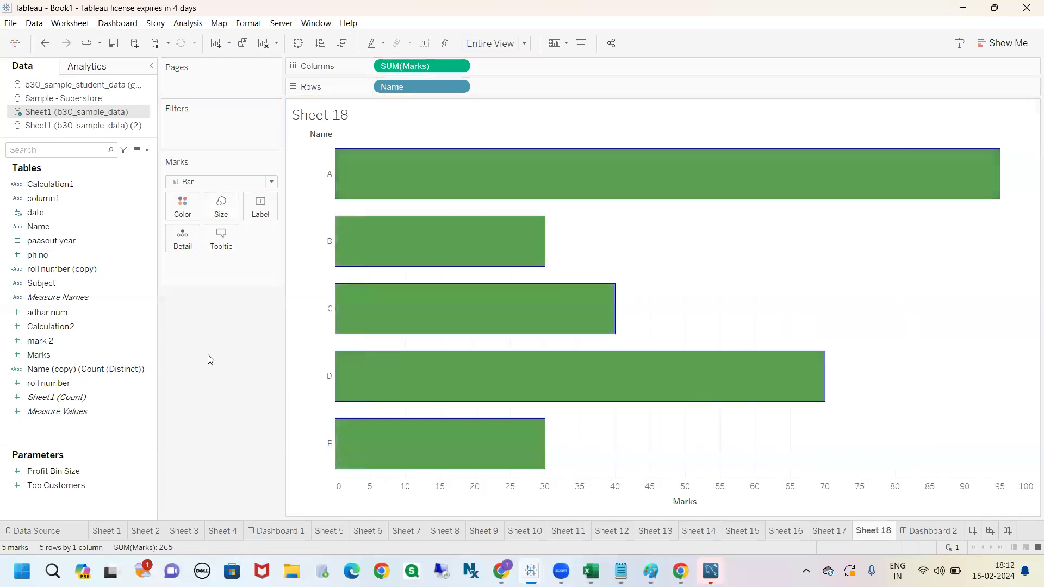
Shrink the bars to the minimum mark size and enlarge them slightly to thin bars
{"action": "left_click", "coordinate": [220, 207]}
{"action": "left_click_drag", "start_coordinate": [282, 239], "coordinate": [211, 238]}
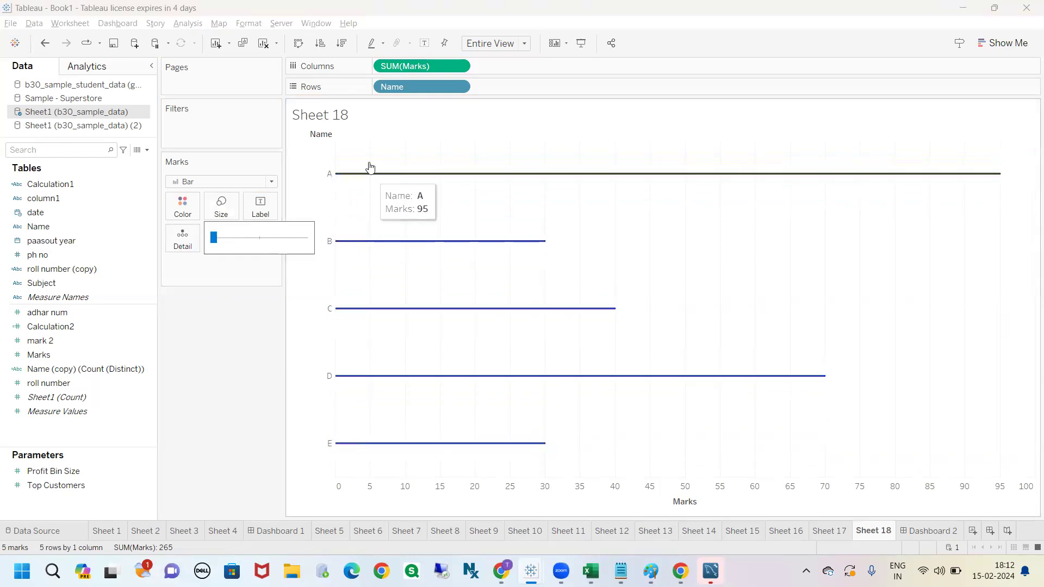
{"action": "left_click_drag", "start_coordinate": [224, 246], "coordinate": [226, 236]}
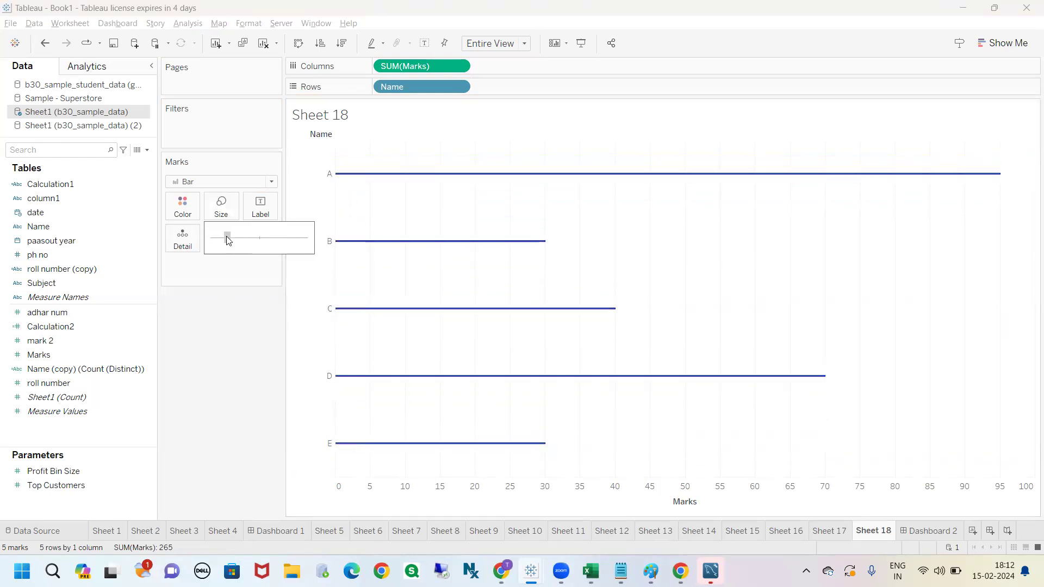
Change the mark type to Circle, enlarge the circles to the maximum size, and reduce them to about the middle of the size range
{"action": "left_click", "coordinate": [208, 183]}
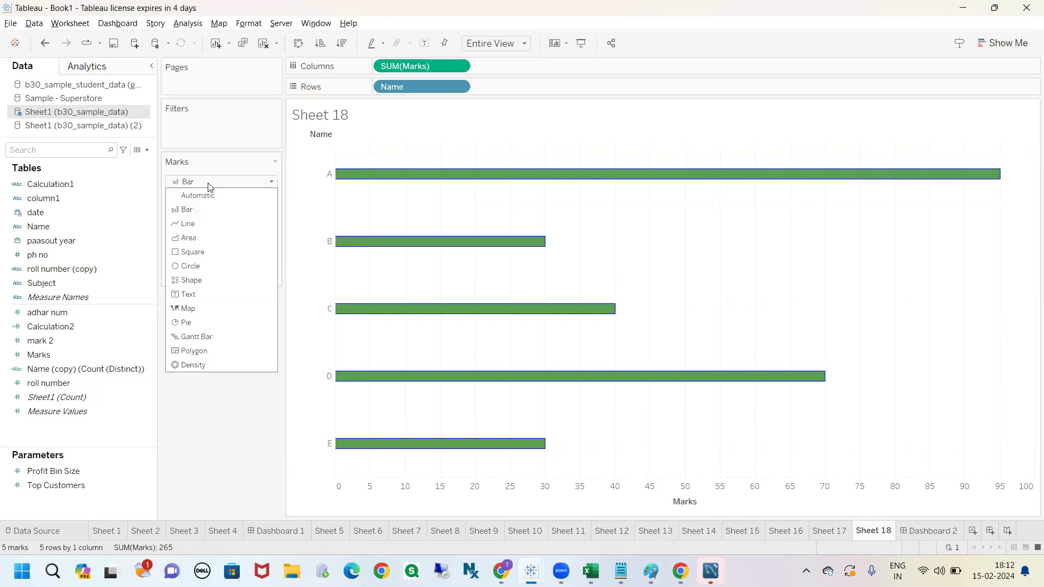
{"action": "left_click", "coordinate": [191, 265]}
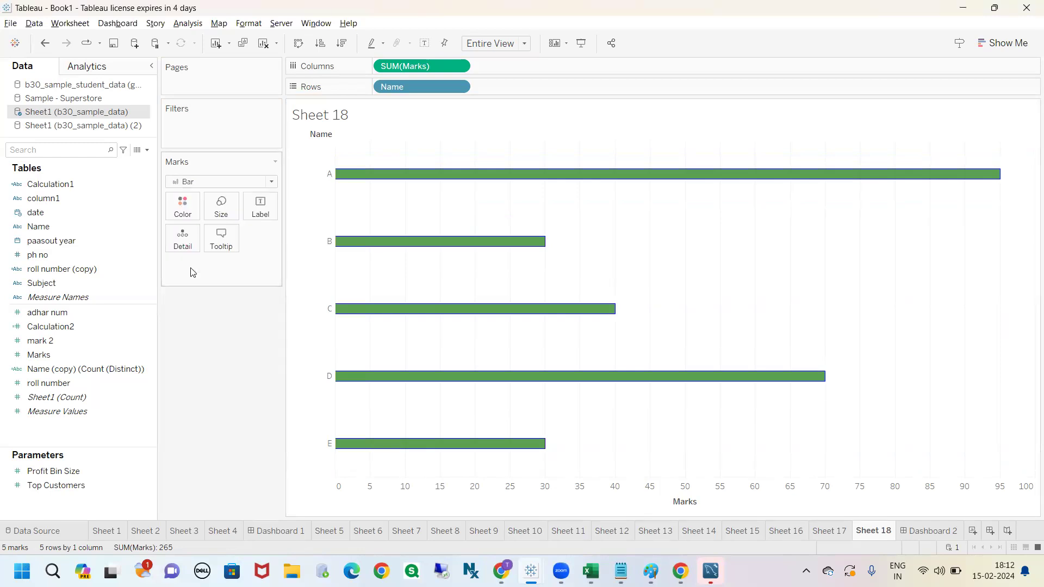
{"action": "left_click", "coordinate": [221, 206]}
{"action": "left_click_drag", "start_coordinate": [220, 239], "coordinate": [341, 254]}
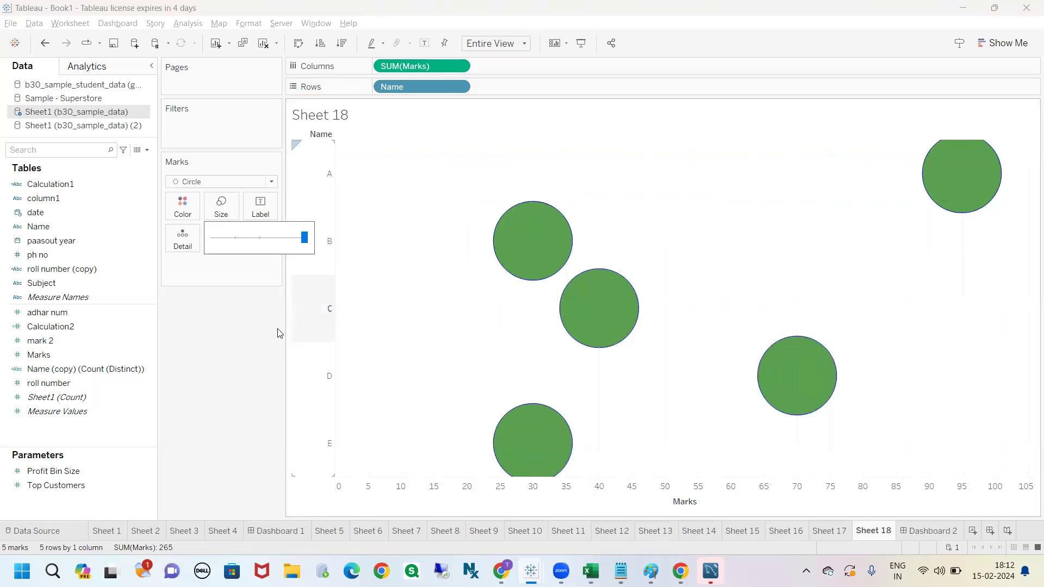
{"action": "left_click_drag", "start_coordinate": [303, 246], "coordinate": [257, 247]}
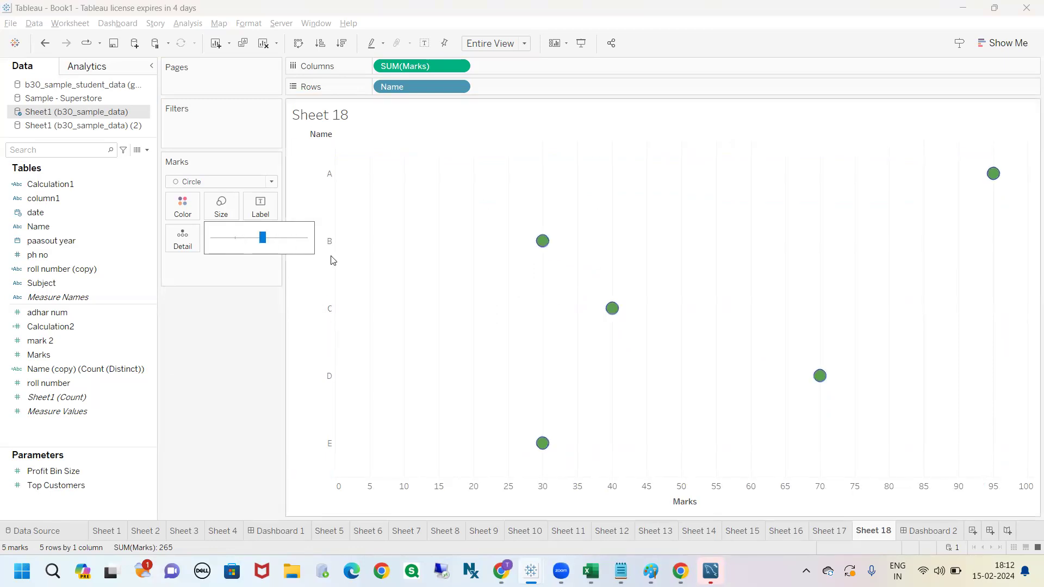
{"action": "left_click", "coordinate": [241, 295]}
Change the mark type back to Bar and reduce the bar size slightly below the maximum to leave gaps between bars
{"action": "left_click", "coordinate": [233, 182]}
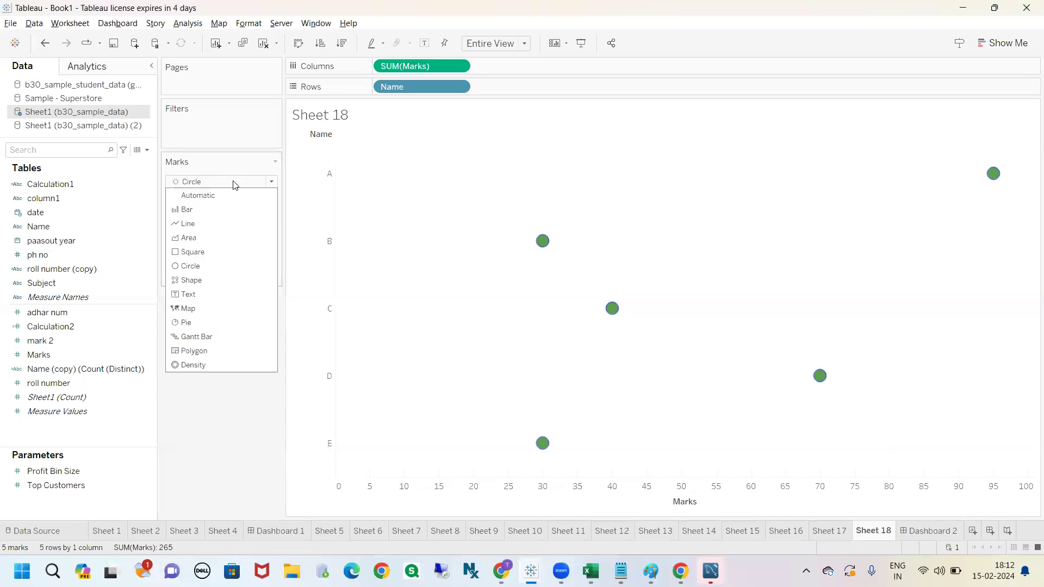
{"action": "left_click", "coordinate": [191, 211]}
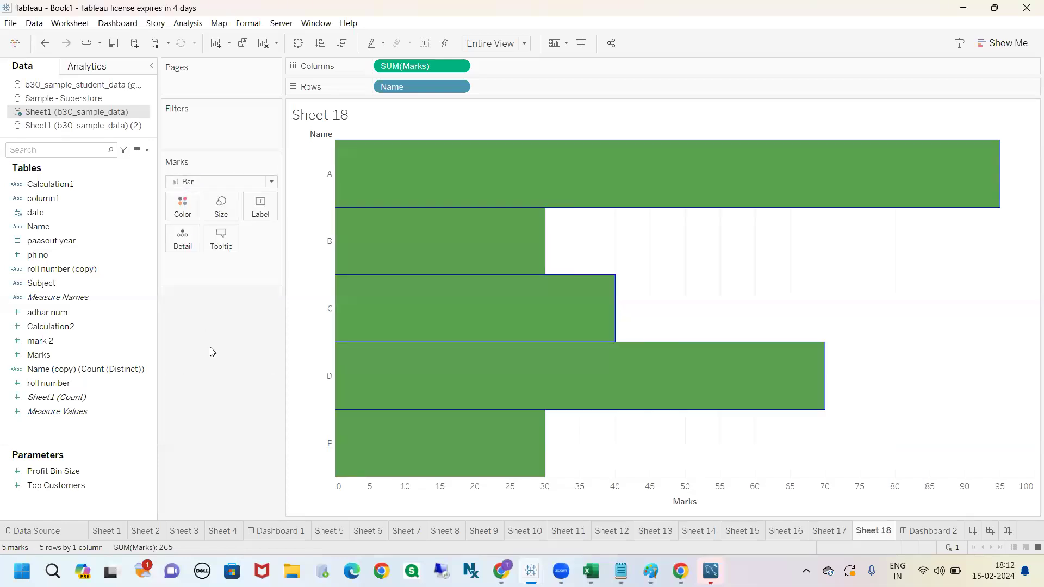
{"action": "left_click", "coordinate": [221, 209]}
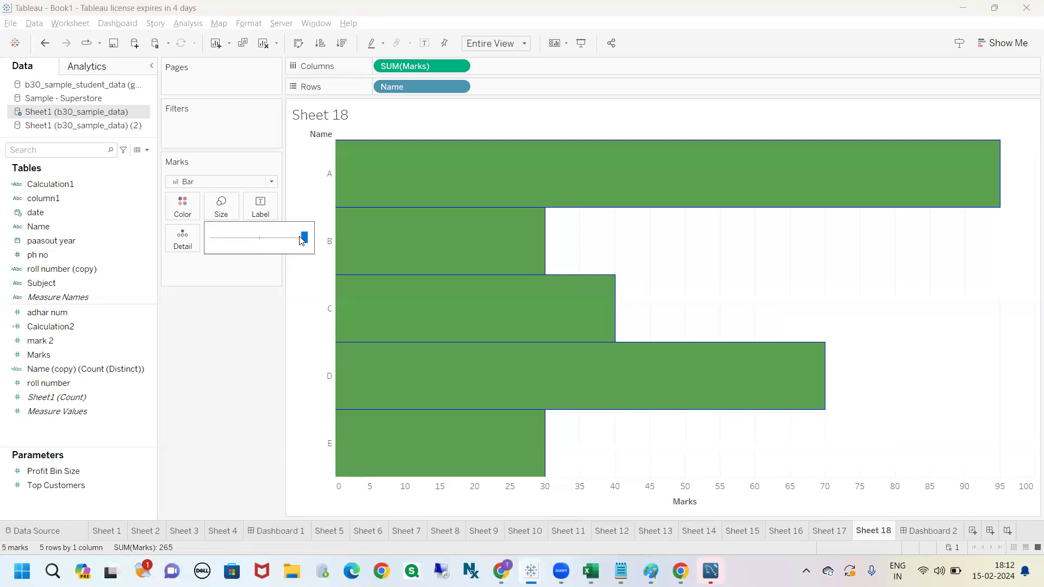
{"action": "left_click_drag", "start_coordinate": [302, 237], "coordinate": [288, 241]}
{"action": "left_click", "coordinate": [209, 337]}
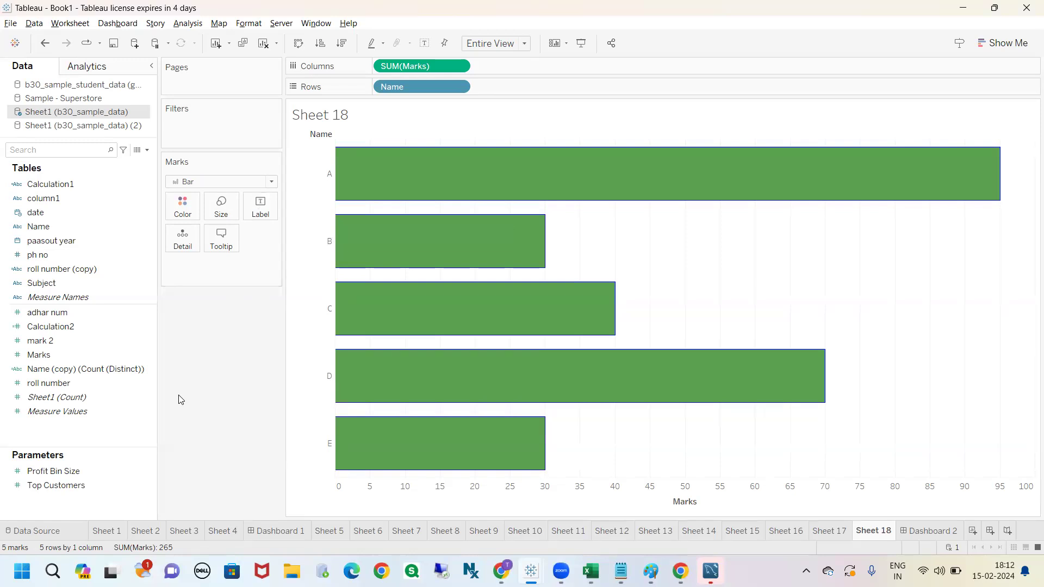
{"action": "key", "text": "ctrl+2"}
{"action": "mouse_move", "coordinate": [294, 185]}
{"action": "left_mouse_down"}
{"action": "mouse_move", "coordinate": [319, 182]}
{"action": "mouse_move", "coordinate": [291, 177]}
{"action": "left_mouse_up"}
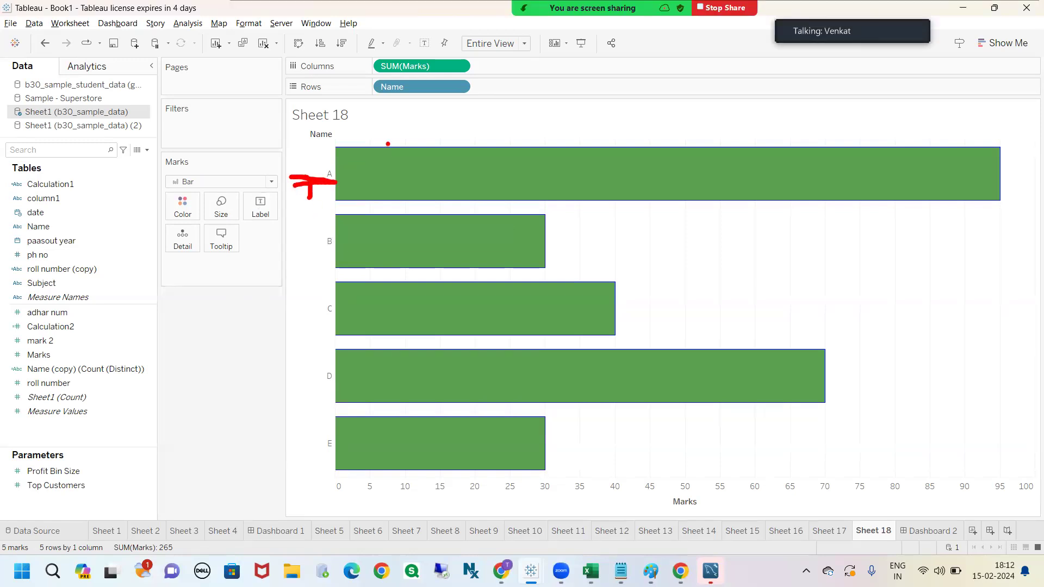
{"action": "mouse_move", "coordinate": [448, 71]}
{"action": "left_mouse_down"}
{"action": "mouse_move", "coordinate": [508, 98]}
{"action": "mouse_move", "coordinate": [518, 138]}
{"action": "left_mouse_up"}
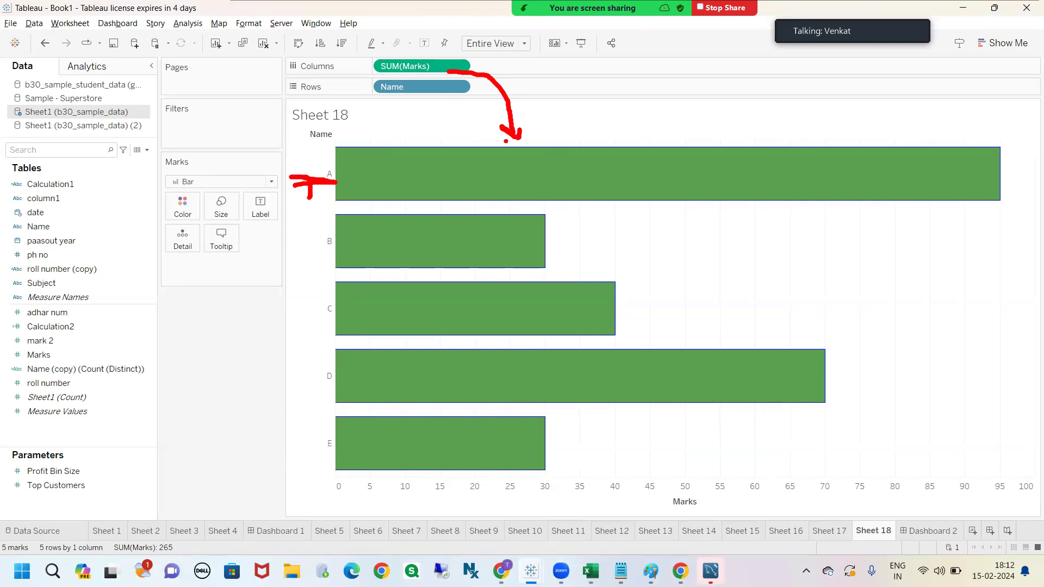
{"action": "mouse_move", "coordinate": [965, 129]}
{"action": "left_mouse_down"}
{"action": "mouse_move", "coordinate": [919, 161]}
{"action": "mouse_move", "coordinate": [969, 240]}
{"action": "mouse_move", "coordinate": [1022, 185]}
{"action": "mouse_move", "coordinate": [975, 133]}
{"action": "left_mouse_up"}
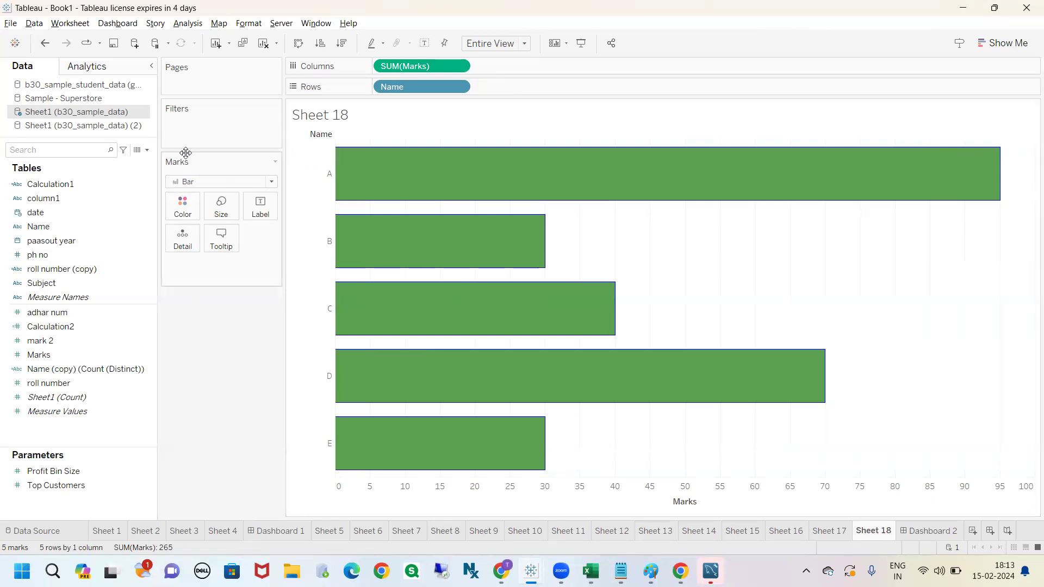
Show mark labels on all bars of the Marks by Name chart and close the label options
{"action": "left_click", "coordinate": [256, 209]}
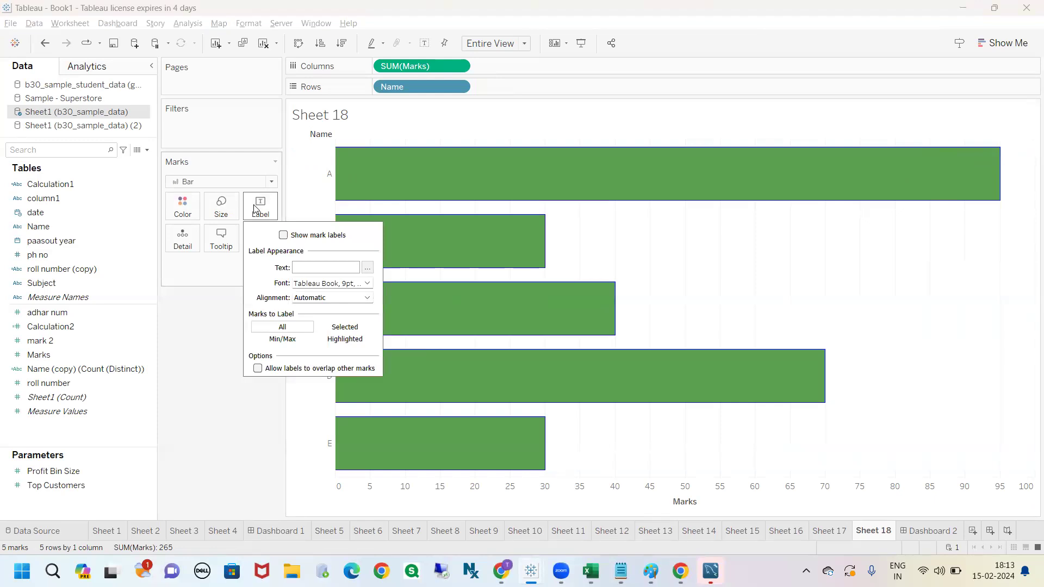
{"action": "left_click_drag", "start_coordinate": [303, 242], "coordinate": [344, 245]}
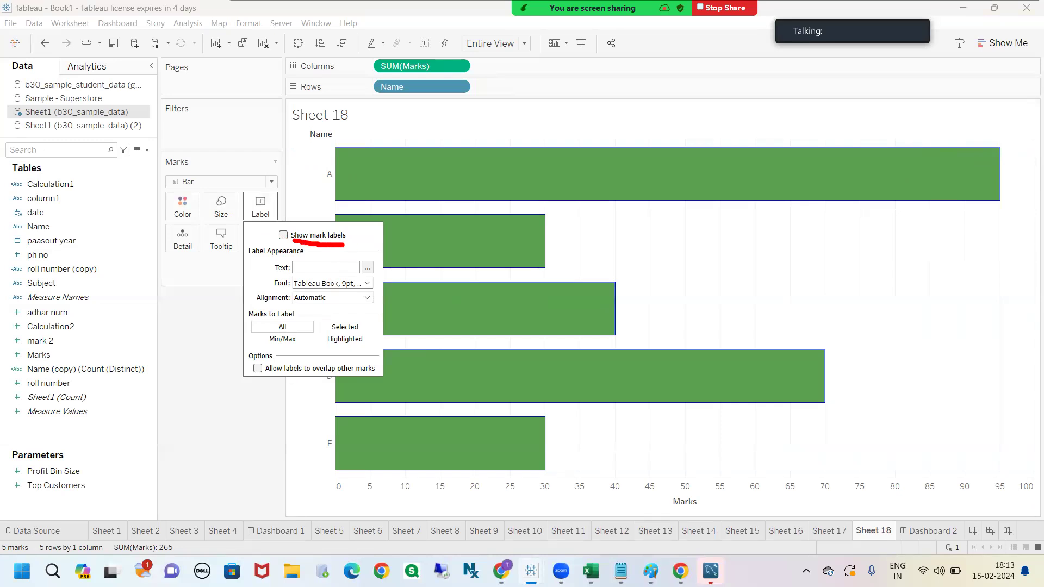
{"action": "left_click", "coordinate": [256, 208]}
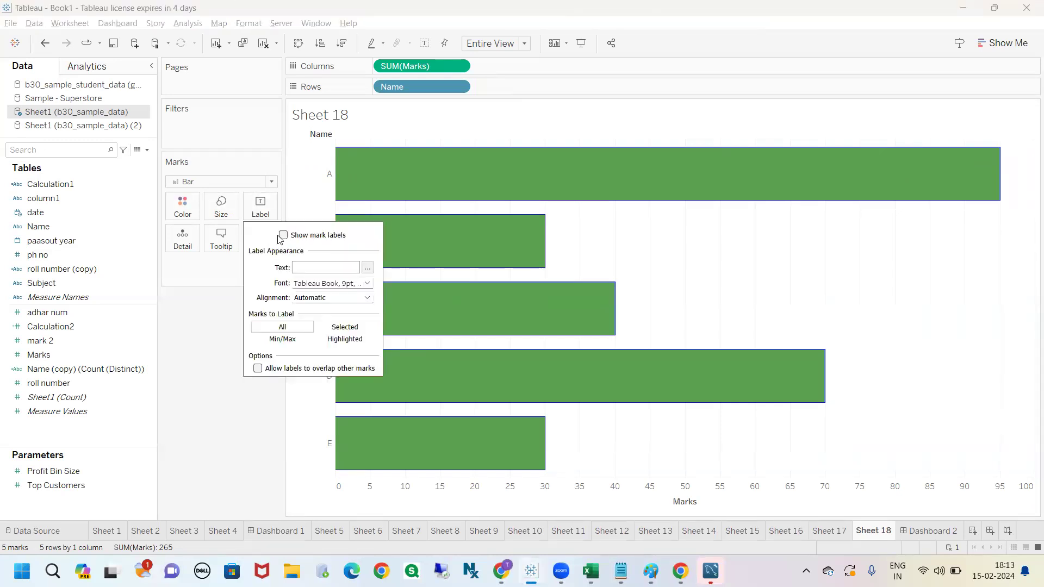
{"action": "left_click", "coordinate": [283, 240]}
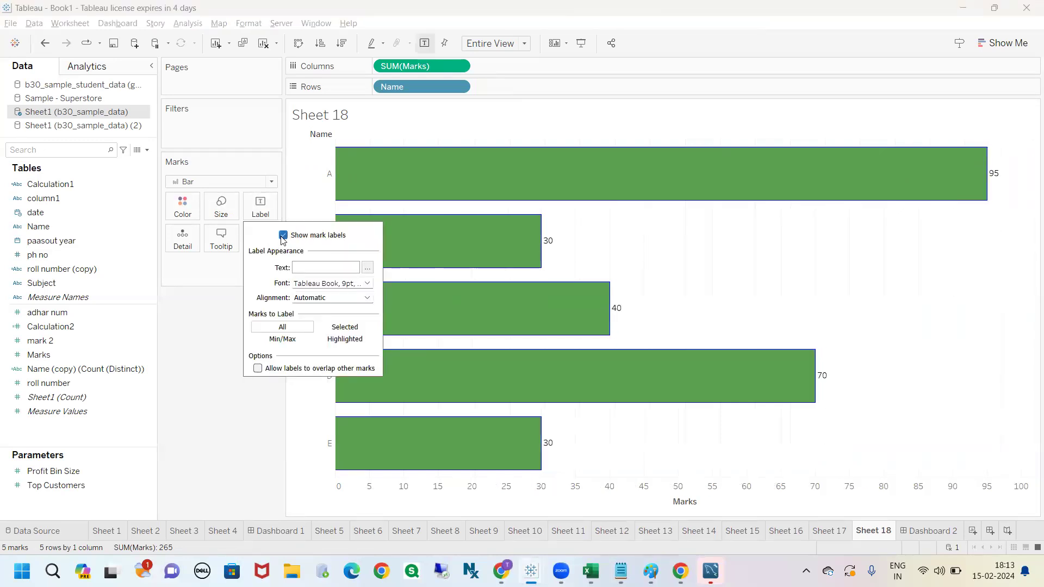
{"action": "mouse_move", "coordinate": [992, 150]}
{"action": "left_mouse_down"}
{"action": "mouse_move", "coordinate": [980, 206]}
{"action": "mouse_move", "coordinate": [1012, 159]}
{"action": "mouse_move", "coordinate": [990, 153]}
{"action": "left_mouse_up"}
{"action": "mouse_move", "coordinate": [553, 227]}
{"action": "left_mouse_down"}
{"action": "mouse_move", "coordinate": [534, 244]}
{"action": "mouse_move", "coordinate": [551, 224]}
{"action": "left_mouse_up"}
{"action": "mouse_move", "coordinate": [613, 292]}
{"action": "left_mouse_down"}
{"action": "mouse_move", "coordinate": [612, 323]}
{"action": "mouse_move", "coordinate": [617, 287]}
{"action": "left_mouse_up"}
{"action": "key", "text": "Escape"}
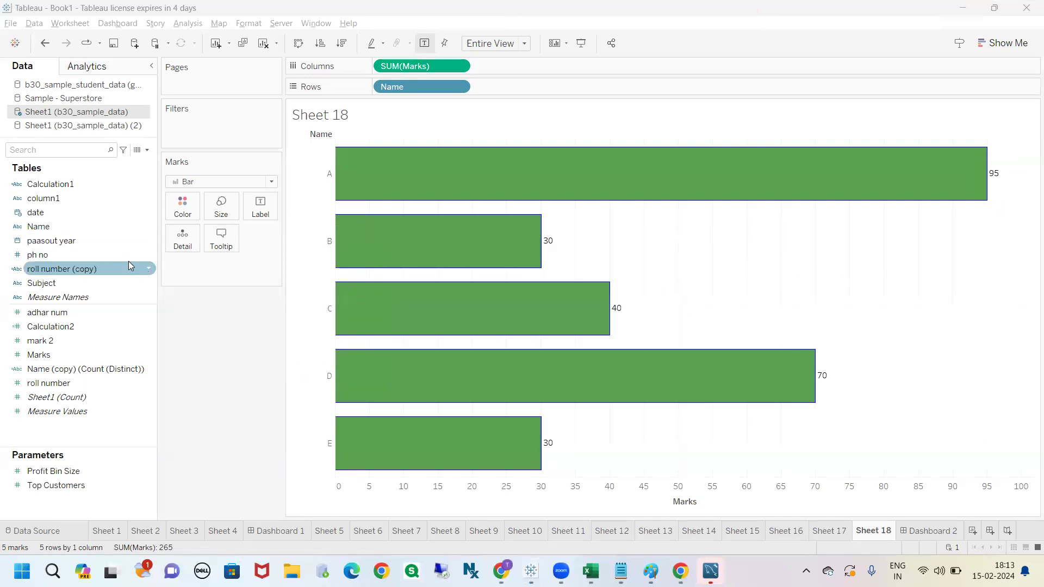
Examine the label option that allows labels to overlap other marks, leaving its setting as is
{"action": "left_click", "coordinate": [260, 207]}
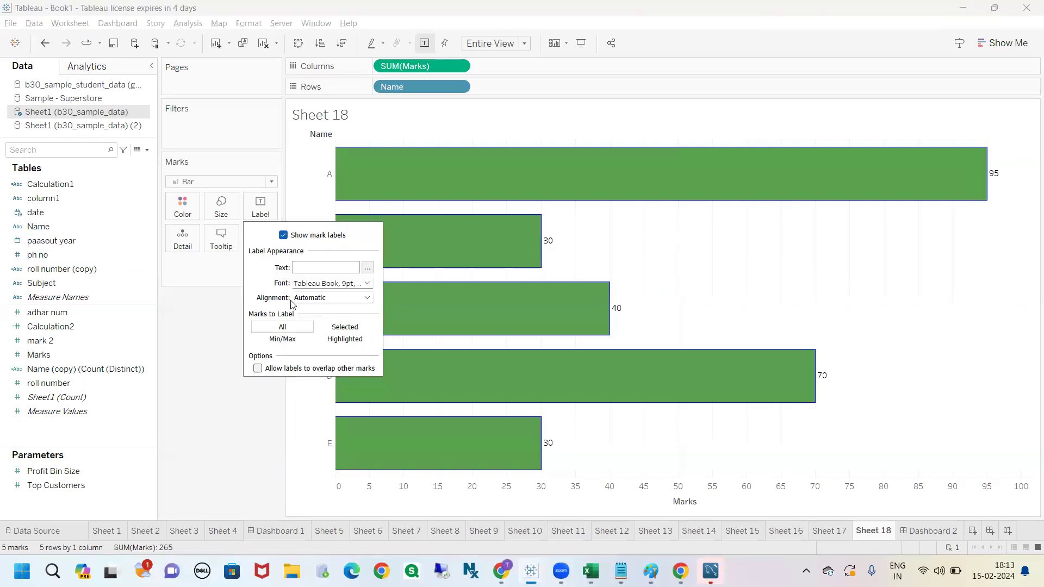
{"action": "mouse_move", "coordinate": [276, 357]}
{"action": "left_mouse_down"}
{"action": "mouse_move", "coordinate": [229, 368]}
{"action": "mouse_move", "coordinate": [367, 387]}
{"action": "mouse_move", "coordinate": [345, 359]}
{"action": "mouse_move", "coordinate": [246, 363]}
{"action": "left_mouse_up"}
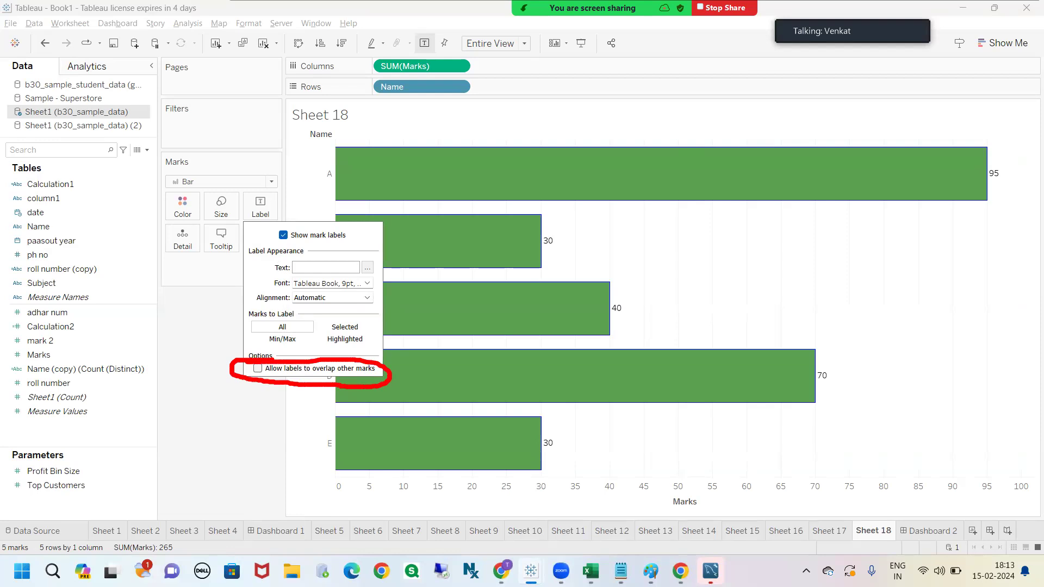
{"action": "key", "text": "Escape"}
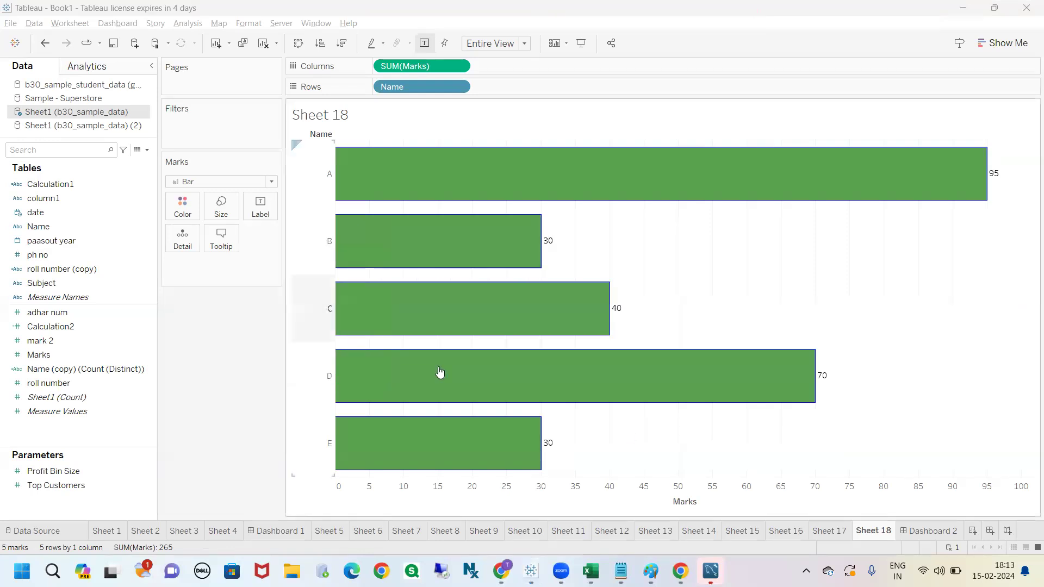
Create a new worksheet, switch to the Sample - Superstore data source, and place Customer Name on Rows
{"action": "left_click", "coordinate": [973, 531]}
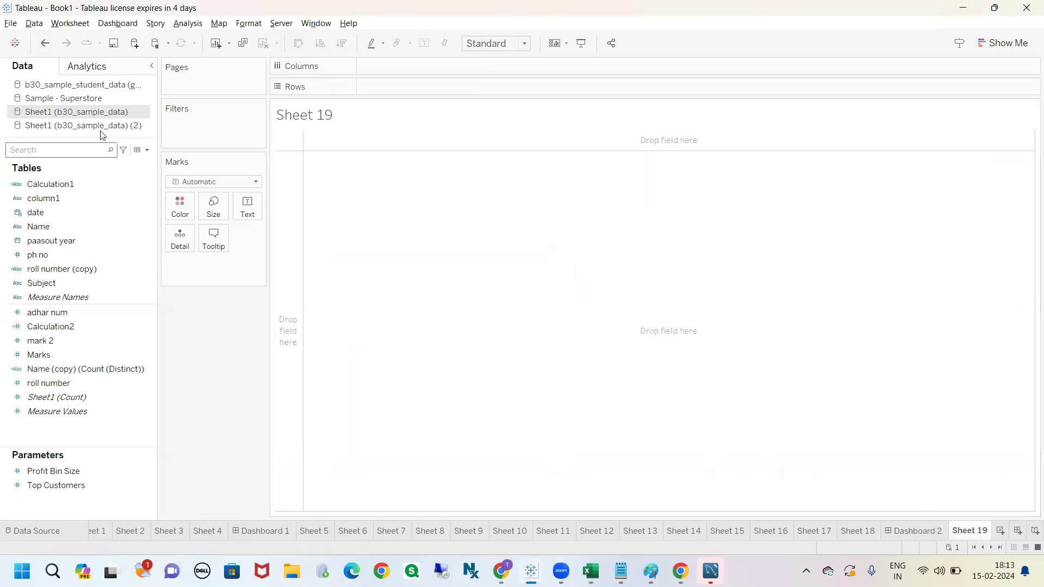
{"action": "left_click", "coordinate": [62, 100]}
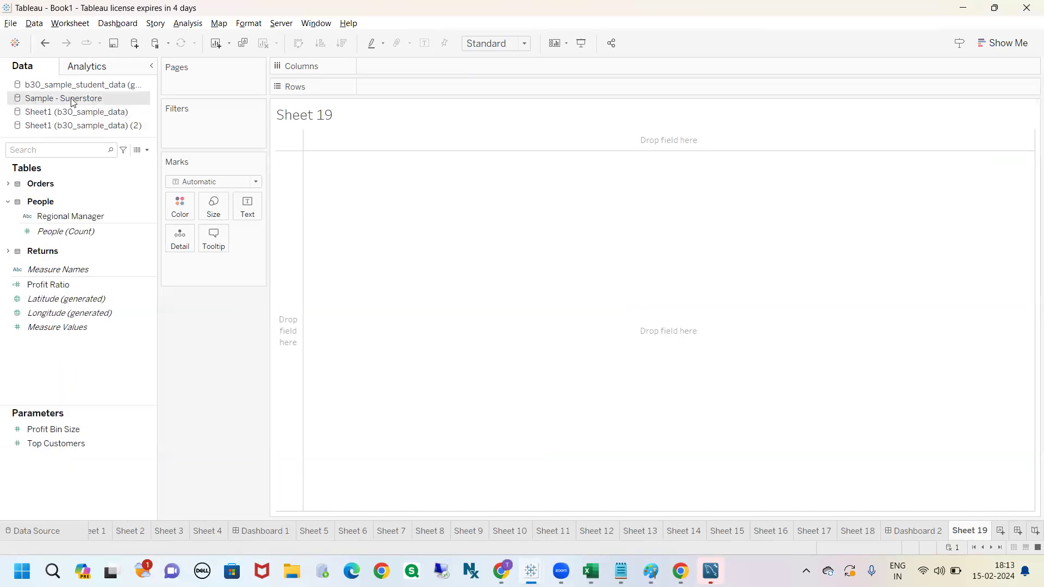
{"action": "type", "text": "cust"}
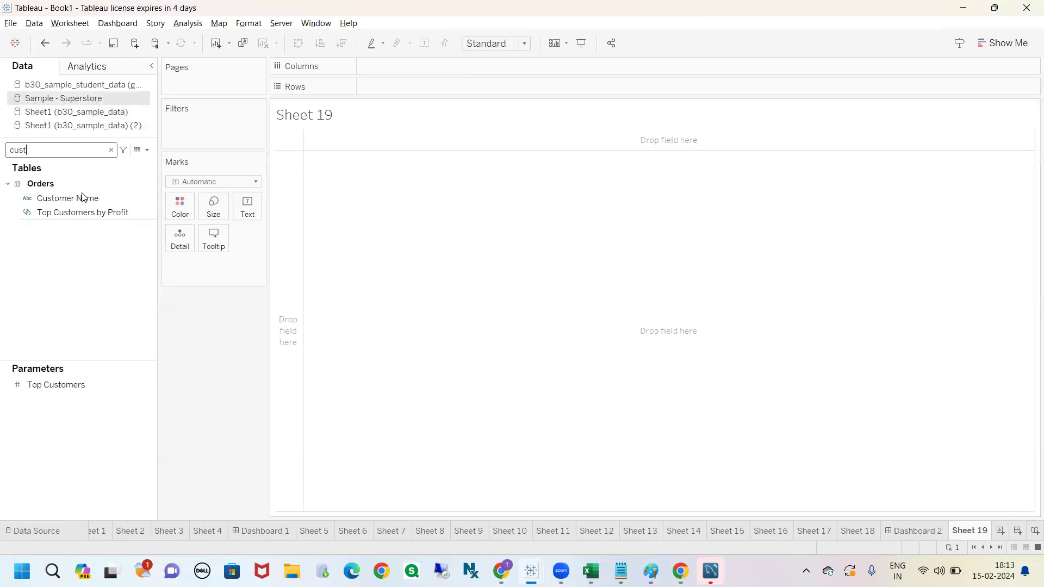
{"action": "mouse_move", "coordinate": [83, 197]}
{"action": "left_mouse_down"}
{"action": "mouse_move", "coordinate": [419, 97]}
{"action": "mouse_move", "coordinate": [410, 86]}
{"action": "left_mouse_up"}
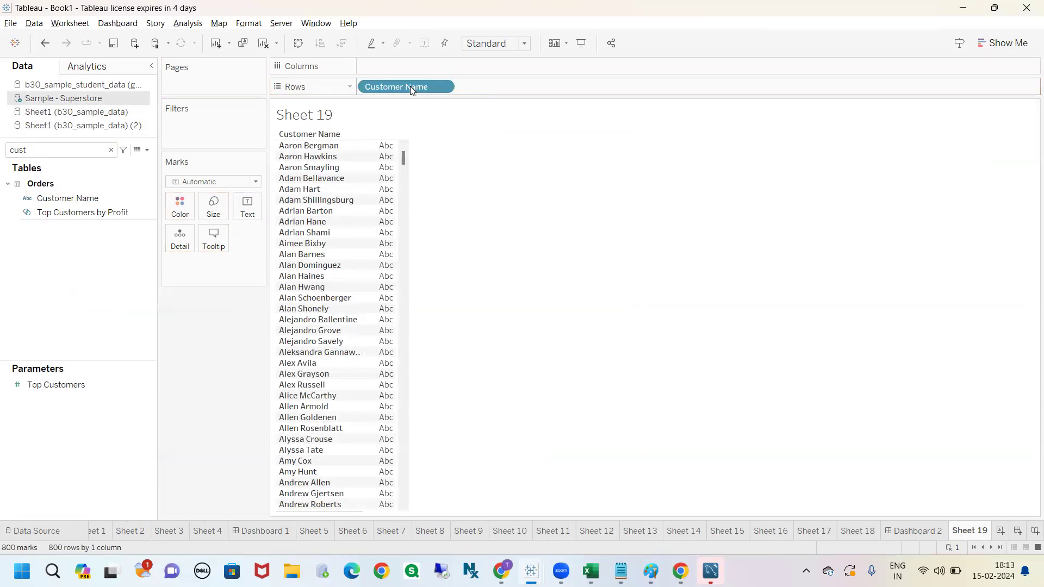
Search the data fields for "sal" and place Sales on Columns to chart sales by customer
{"action": "left_click", "coordinate": [73, 151]}
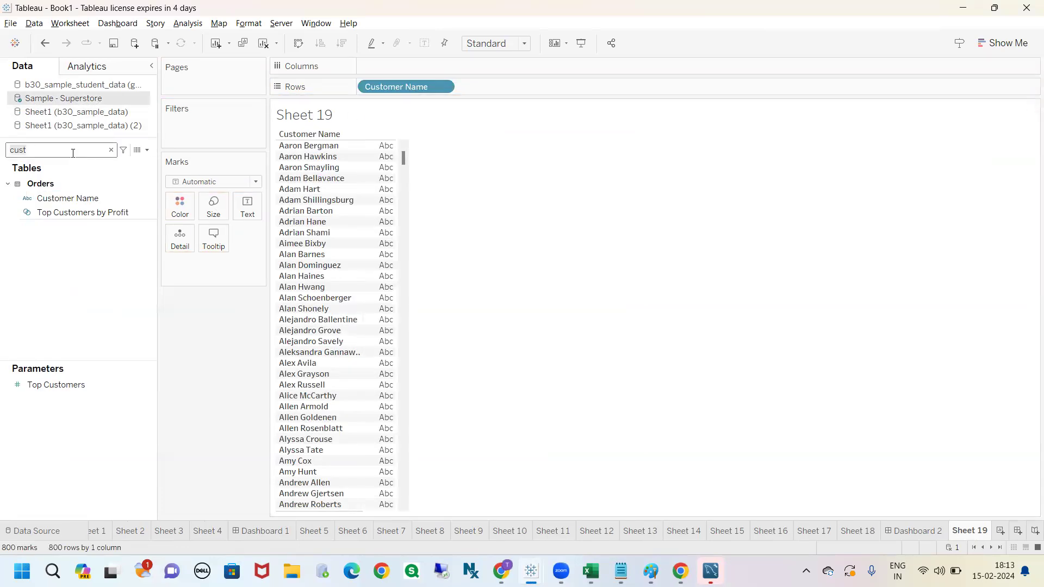
{"action": "key", "text": "BackSpace"}
{"action": "key", "text": "BackSpace"}
{"action": "key", "text": "BackSpace"}
{"action": "key", "text": "BackSpace"}
{"action": "type", "text": "sal"}
{"action": "left_click_drag", "start_coordinate": [72, 208], "coordinate": [401, 66]}
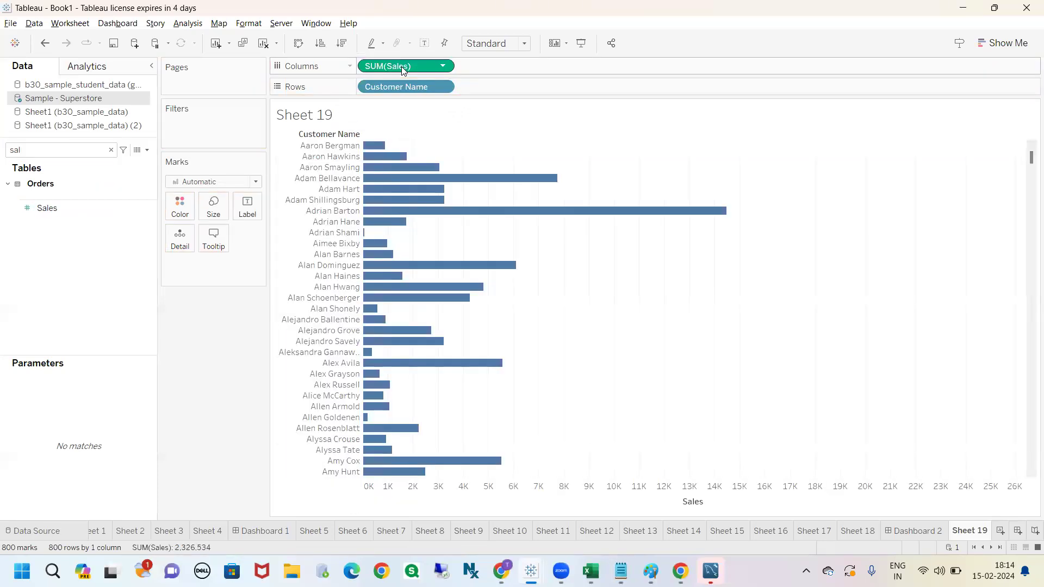
Show mark labels on the bars of the Sales by Customer Name chart
{"action": "left_click", "coordinate": [245, 208]}
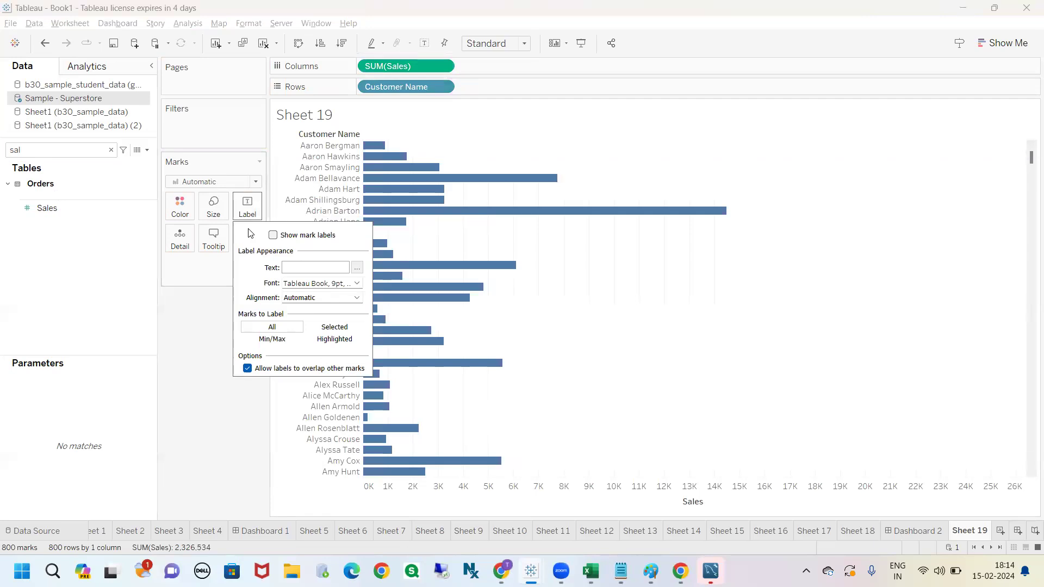
{"action": "left_click", "coordinate": [273, 235]}
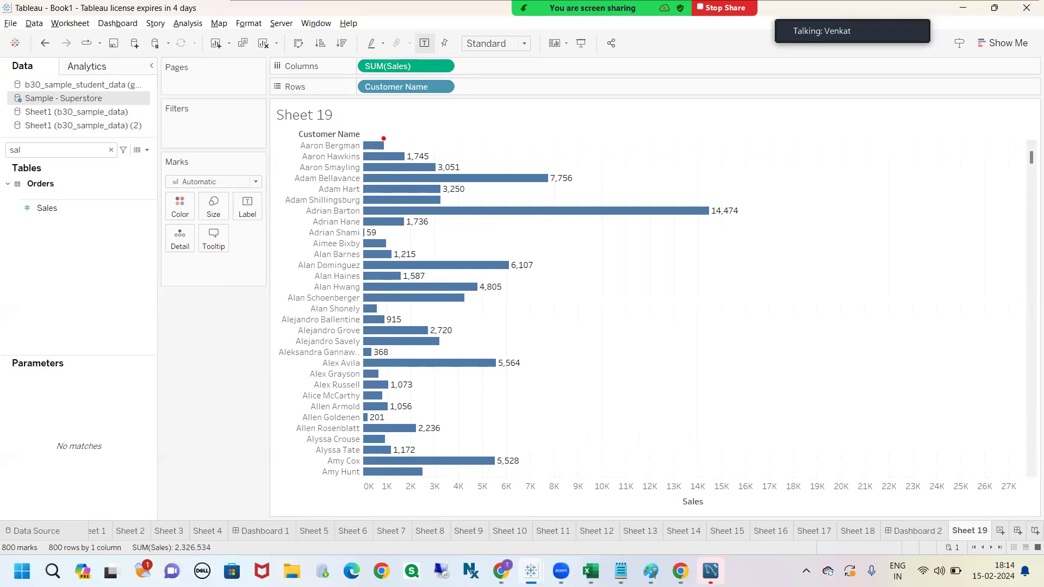
{"action": "mouse_move", "coordinate": [377, 139]}
{"action": "left_mouse_down"}
{"action": "mouse_move", "coordinate": [396, 129]}
{"action": "mouse_move", "coordinate": [474, 146]}
{"action": "left_mouse_up"}
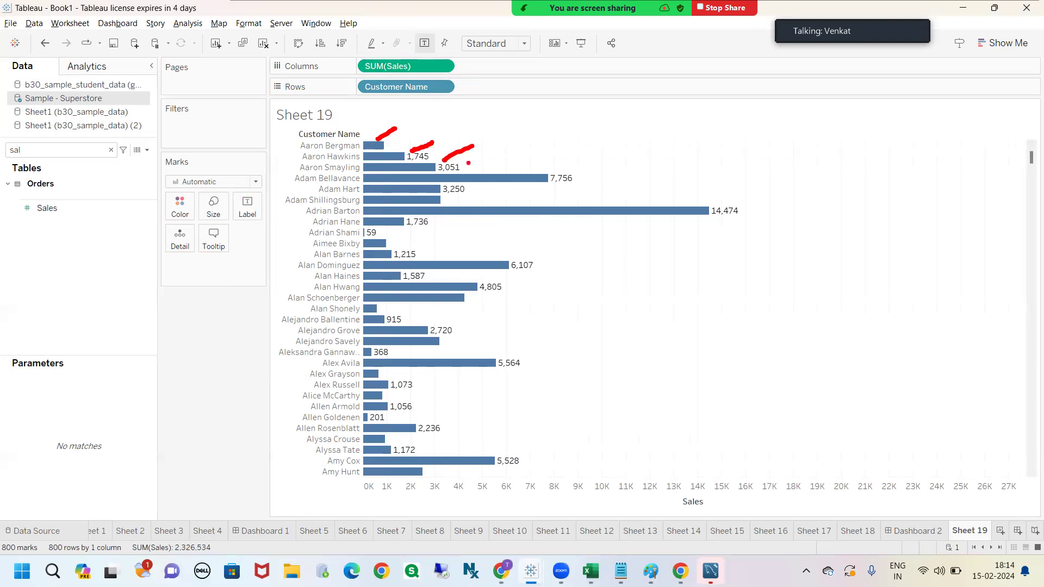
{"action": "left_click_drag", "start_coordinate": [577, 174], "coordinate": [602, 161]}
{"action": "left_click_drag", "start_coordinate": [378, 133], "coordinate": [390, 121]}
{"action": "mouse_move", "coordinate": [357, 240]}
{"action": "left_mouse_down"}
{"action": "mouse_move", "coordinate": [406, 252]}
{"action": "mouse_move", "coordinate": [346, 232]}
{"action": "left_mouse_up"}
{"action": "mouse_move", "coordinate": [728, 203]}
{"action": "left_mouse_down"}
{"action": "mouse_move", "coordinate": [726, 226]}
{"action": "mouse_move", "coordinate": [726, 201]}
{"action": "left_mouse_up"}
{"action": "key", "text": "Escape"}
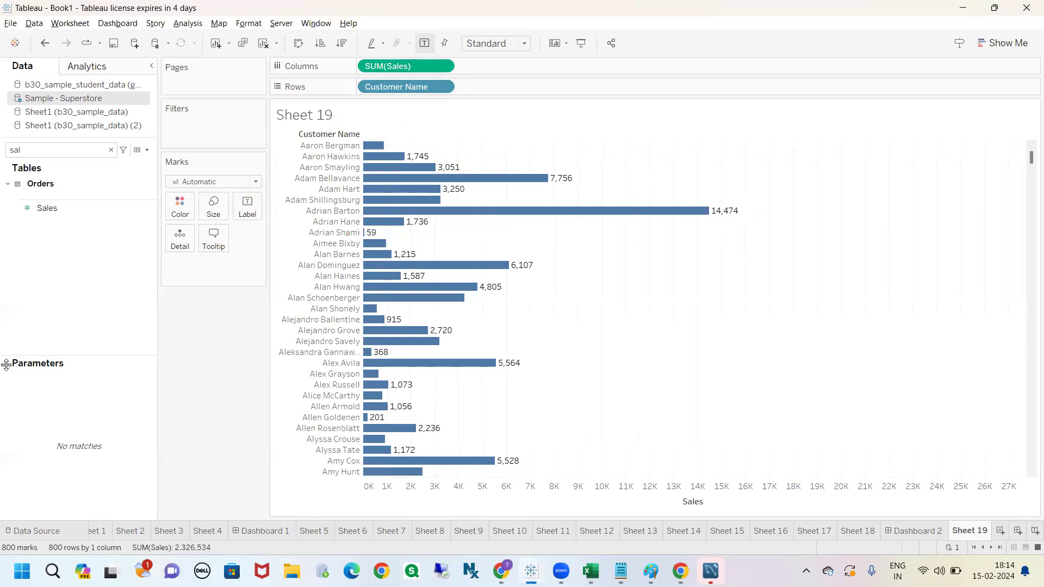
Allow the mark labels on the sales-by-customer bar chart to overlap other marks
{"action": "mouse_move", "coordinate": [378, 153]}
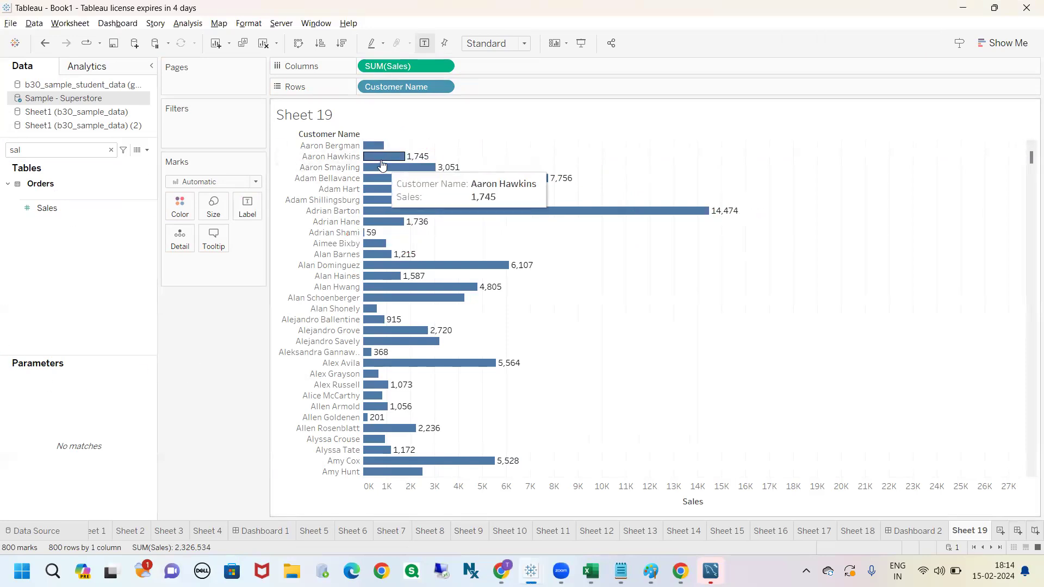
{"action": "mouse_move", "coordinate": [384, 182]}
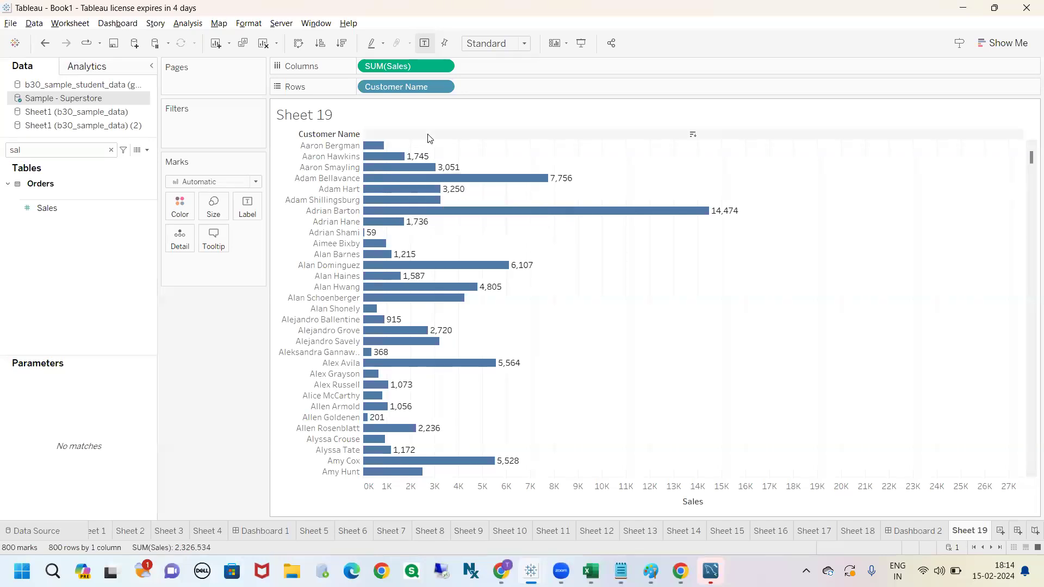
{"action": "mouse_move", "coordinate": [424, 164]}
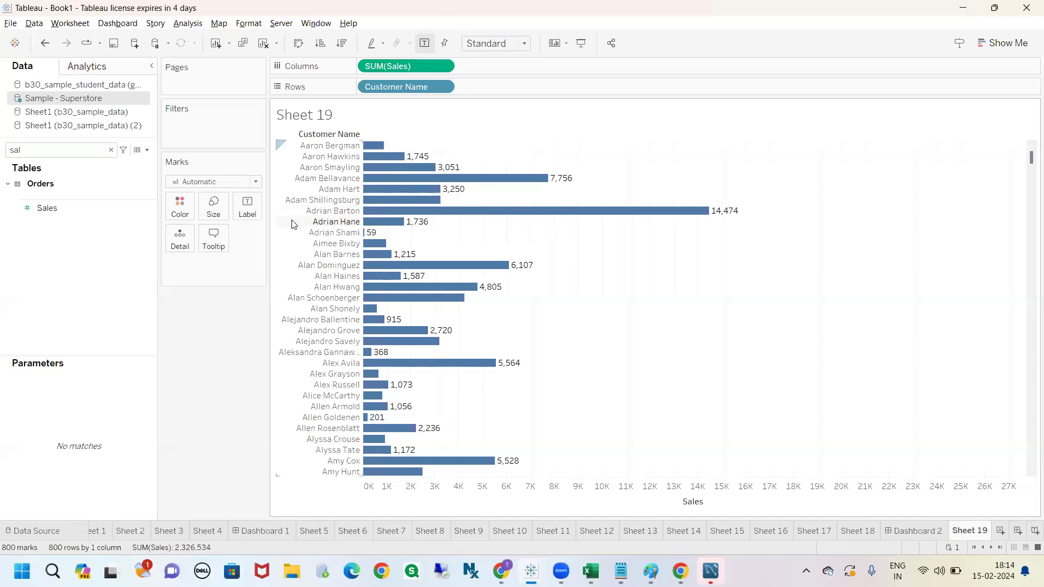
{"action": "left_click", "coordinate": [253, 212]}
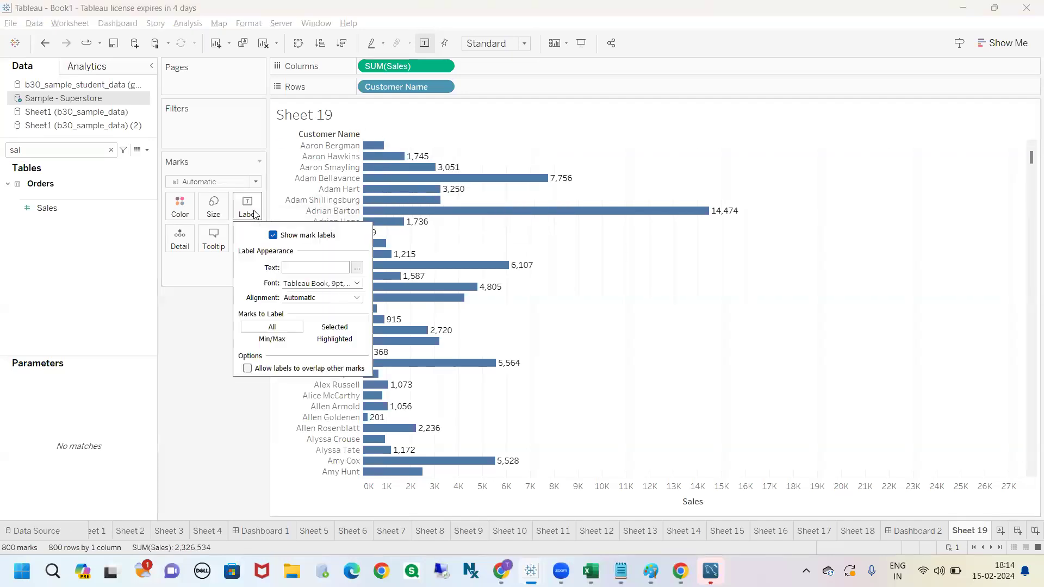
{"action": "left_click", "coordinate": [248, 369]}
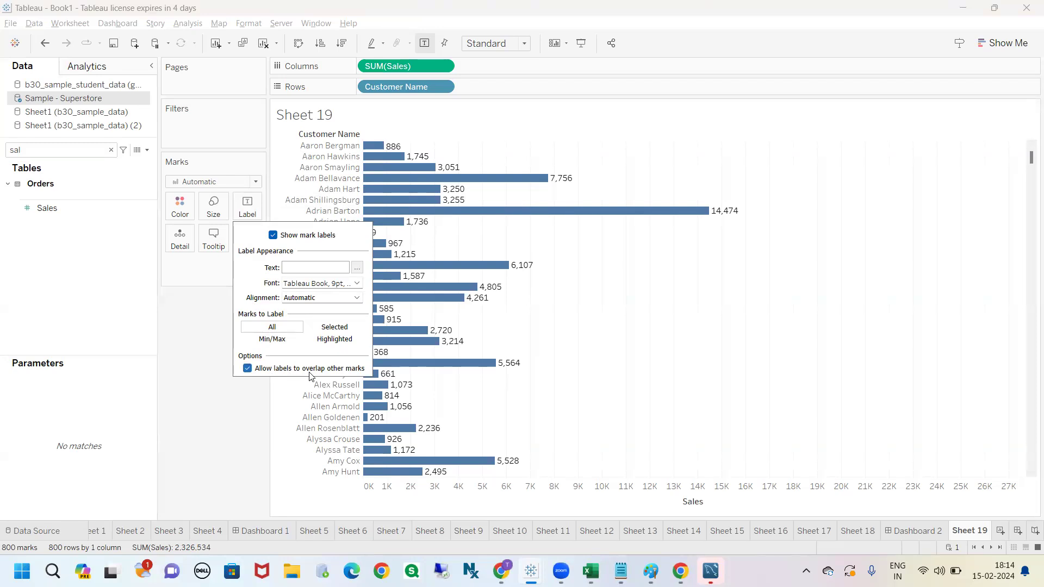
{"action": "mouse_move", "coordinate": [396, 140]}
{"action": "left_mouse_down"}
{"action": "mouse_move", "coordinate": [415, 130]}
{"action": "mouse_move", "coordinate": [483, 157]}
{"action": "left_mouse_up"}
{"action": "left_click_drag", "start_coordinate": [569, 176], "coordinate": [598, 167]}
{"action": "left_click_drag", "start_coordinate": [466, 193], "coordinate": [530, 191]}
{"action": "left_click_drag", "start_coordinate": [417, 226], "coordinate": [460, 222]}
{"action": "left_click_drag", "start_coordinate": [424, 256], "coordinate": [473, 257]}
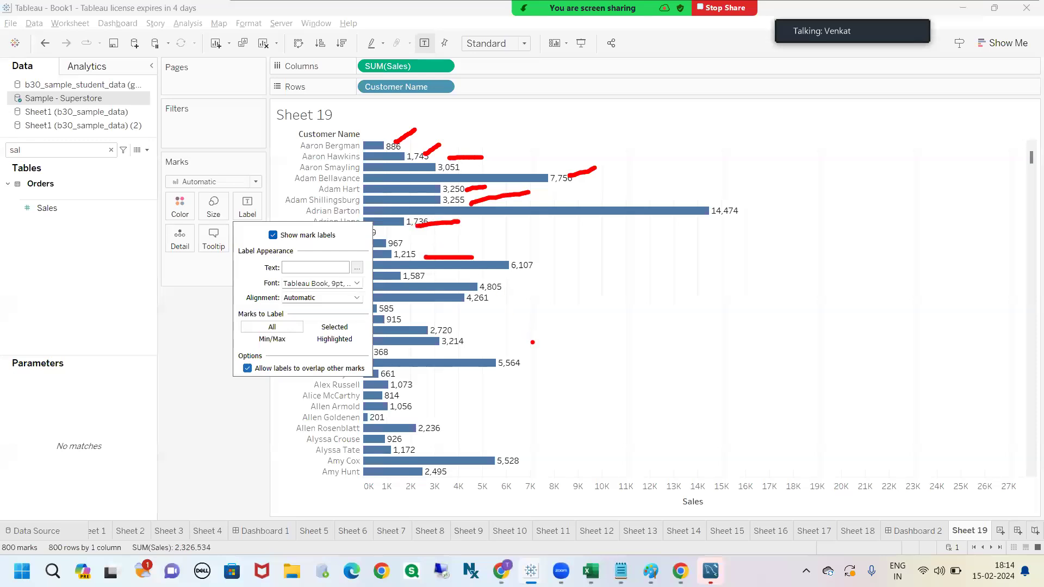
{"action": "left_click", "coordinate": [292, 374]}
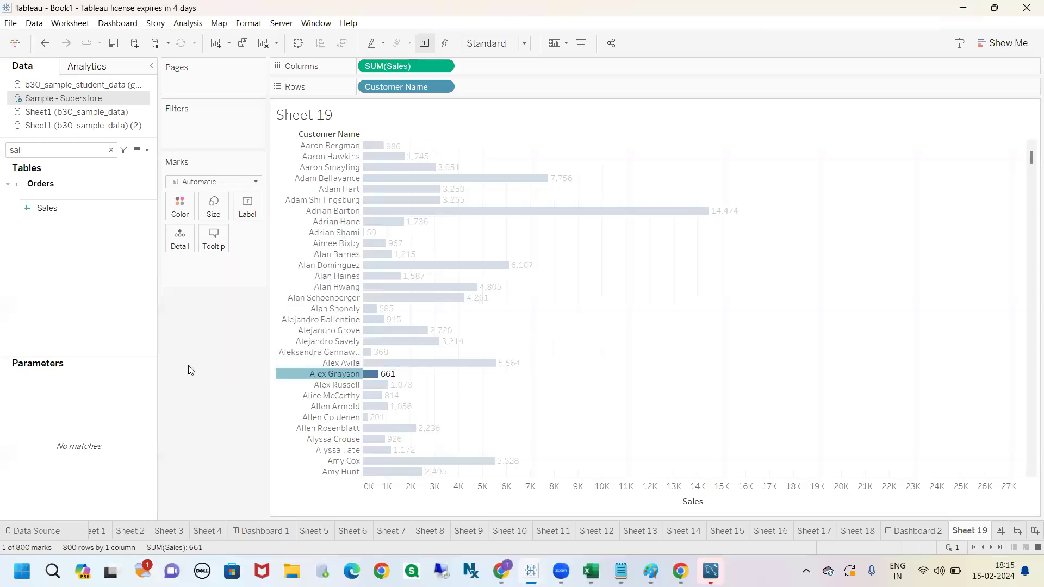
{"action": "left_click", "coordinate": [291, 374]}
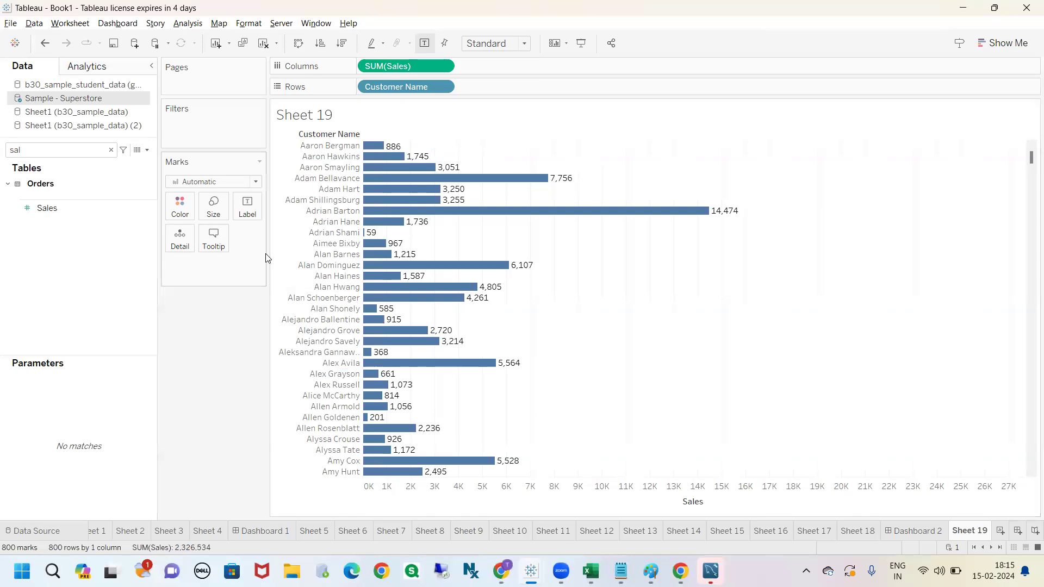
{"action": "left_click", "coordinate": [244, 211]}
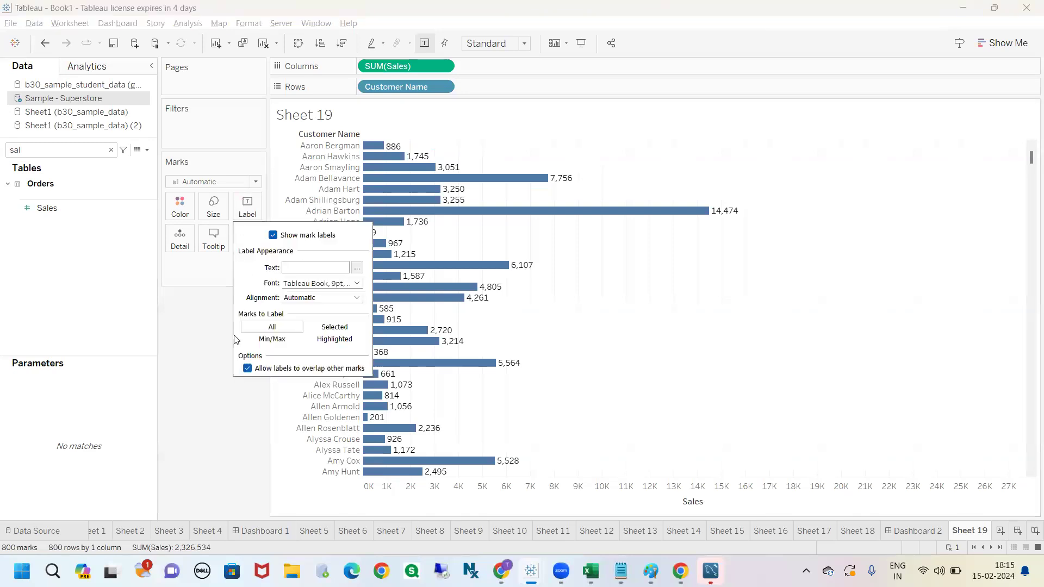
{"action": "left_click", "coordinate": [190, 438]}
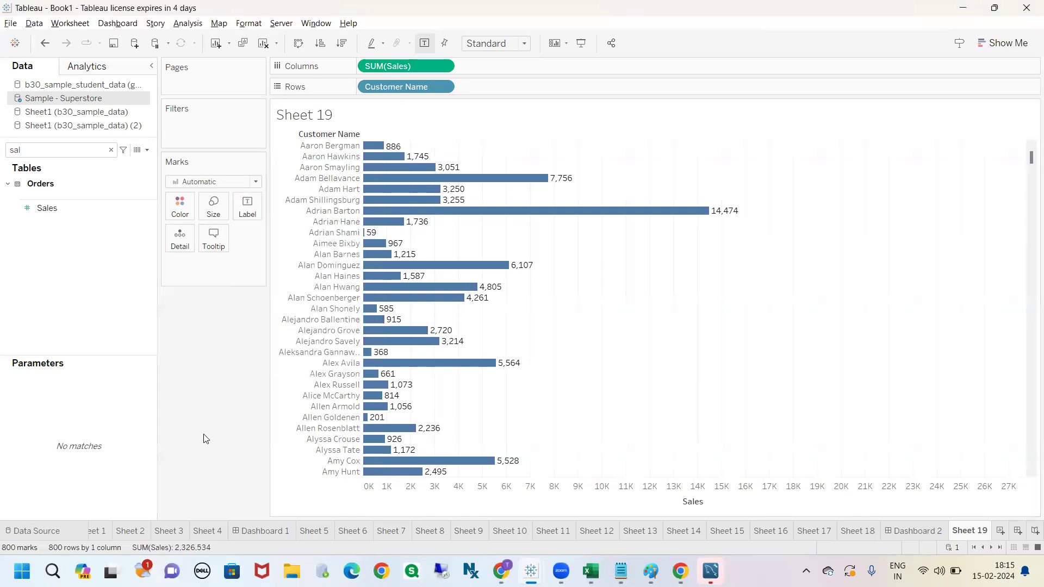
Switch to Sheet 18 and clear the data field search
{"action": "left_click", "coordinate": [858, 531]}
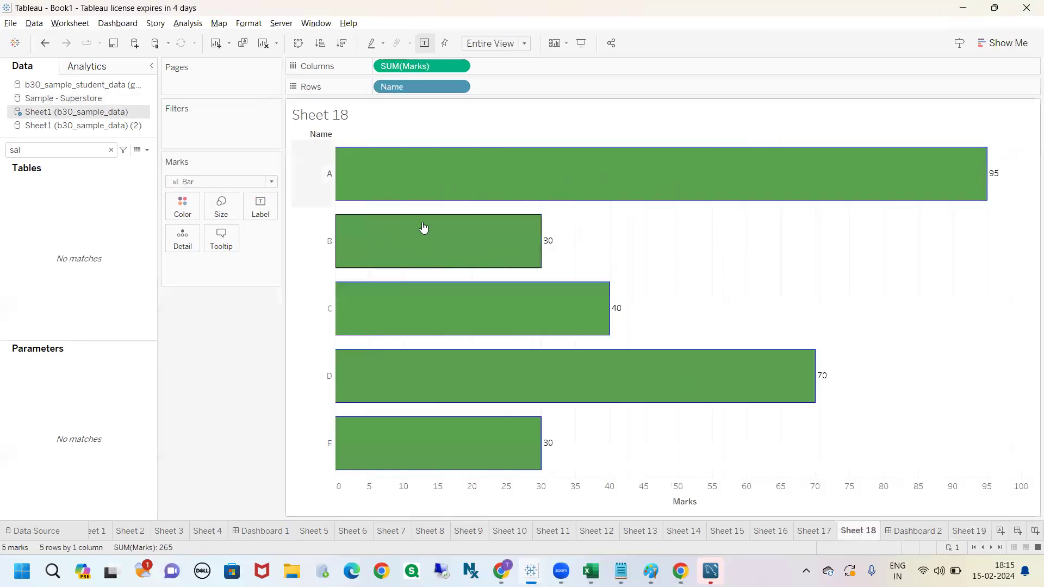
{"action": "left_click", "coordinate": [110, 150]}
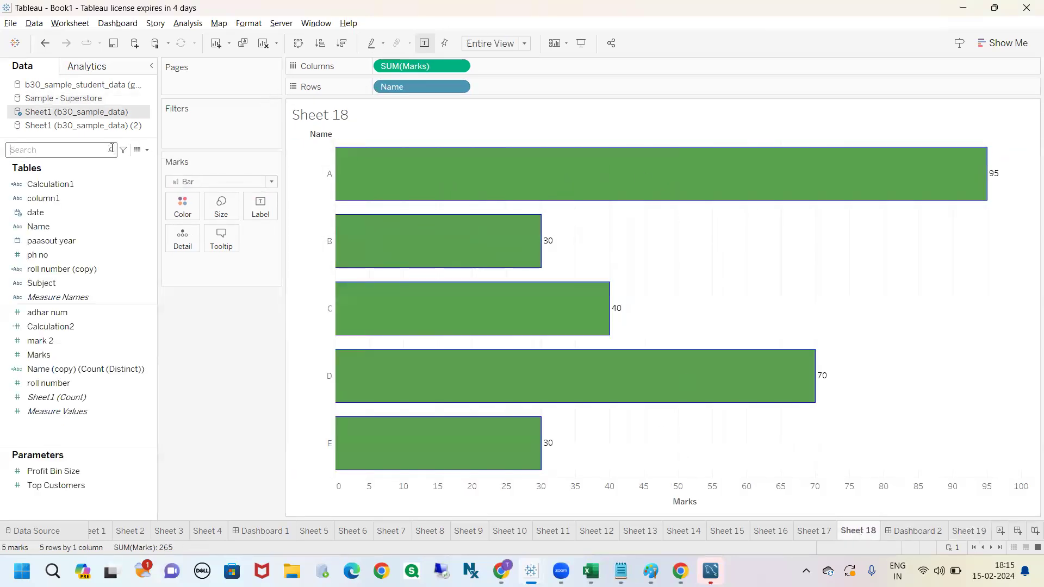
Limit the mark labels on the Marks by Name bar chart to the Min/Max values
{"action": "left_click", "coordinate": [261, 208]}
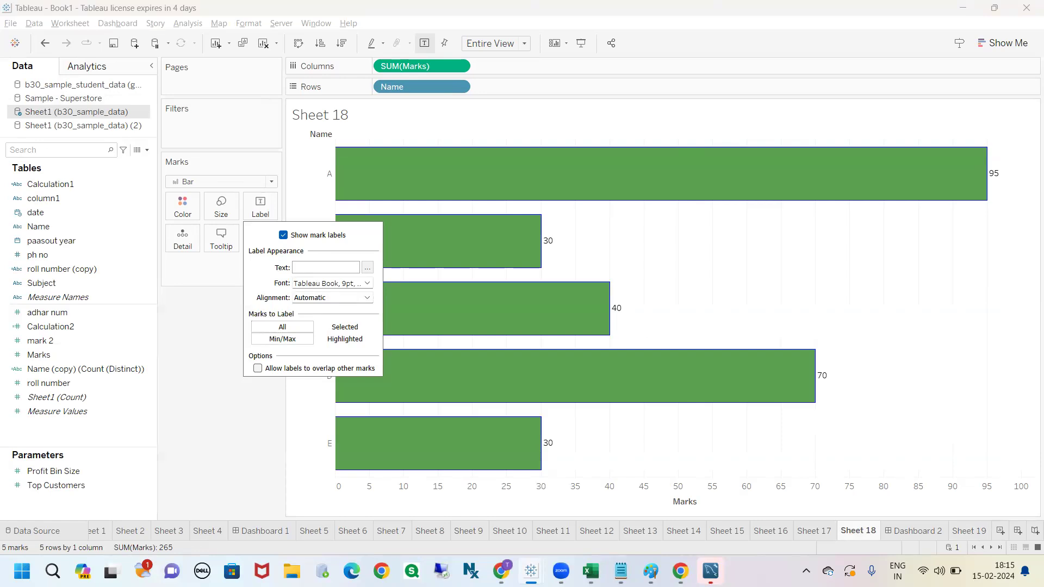
{"action": "mouse_move", "coordinate": [236, 308]}
{"action": "left_mouse_down"}
{"action": "mouse_move", "coordinate": [267, 321]}
{"action": "mouse_move", "coordinate": [251, 298]}
{"action": "left_mouse_up"}
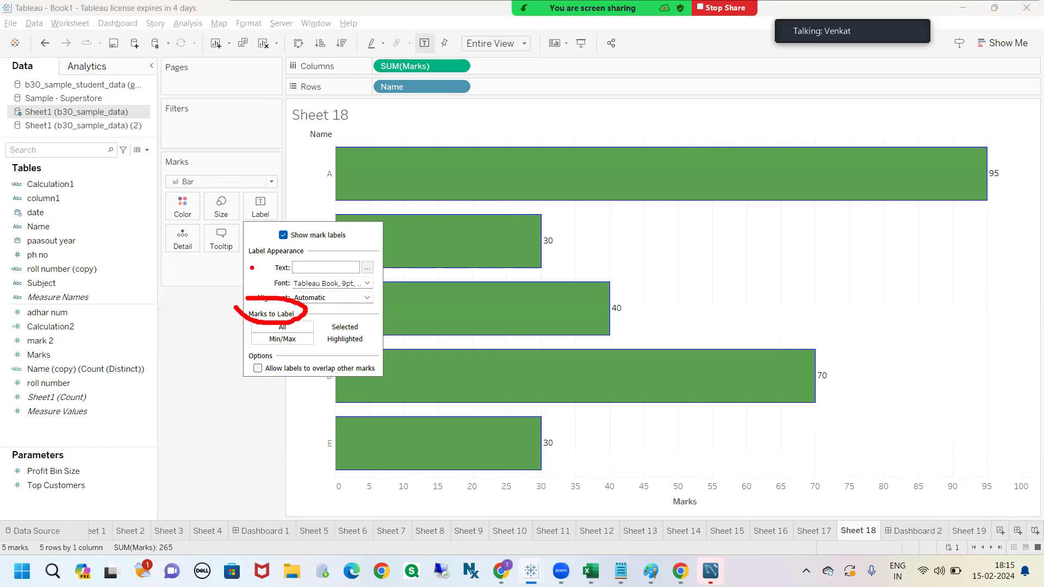
{"action": "left_click", "coordinate": [260, 208]}
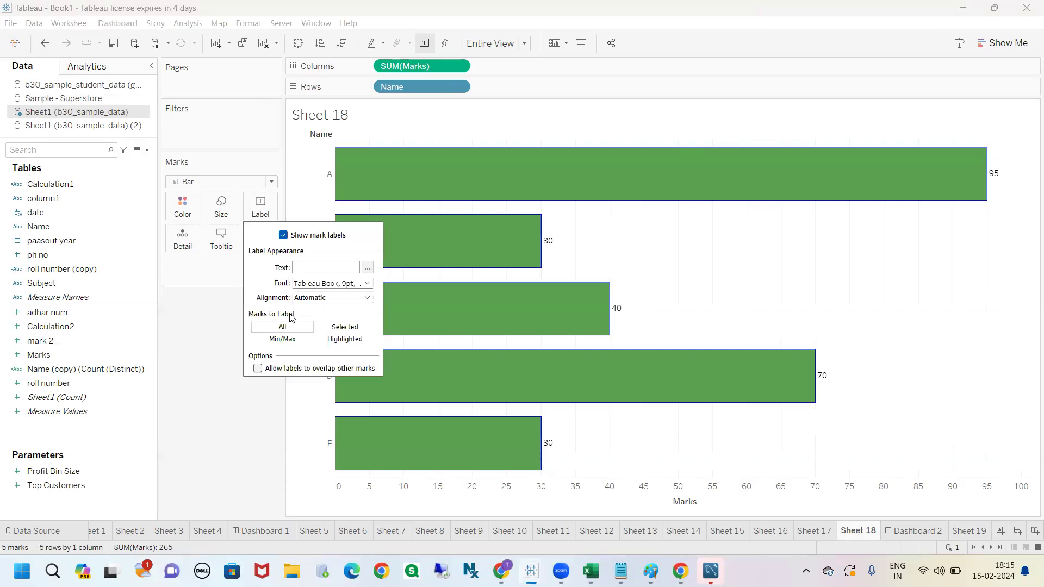
{"action": "mouse_move", "coordinate": [981, 177]}
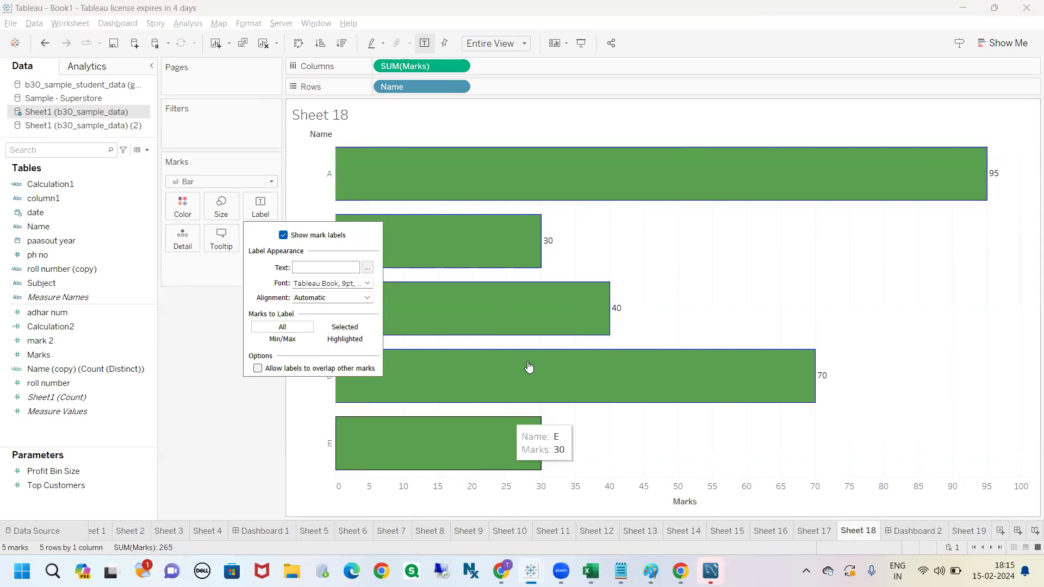
{"action": "left_click", "coordinate": [283, 340]}
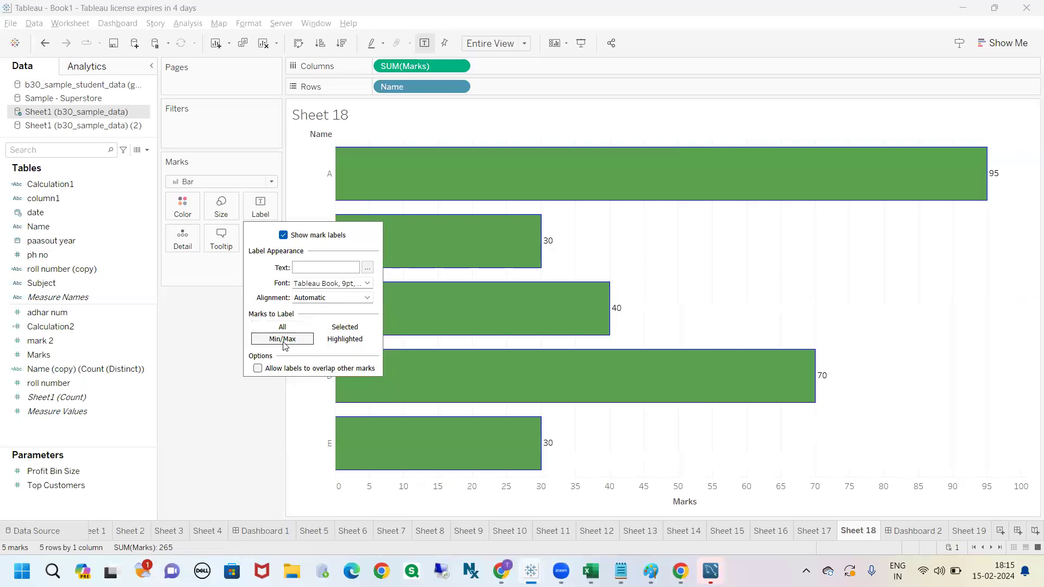
{"action": "left_click", "coordinate": [217, 373]}
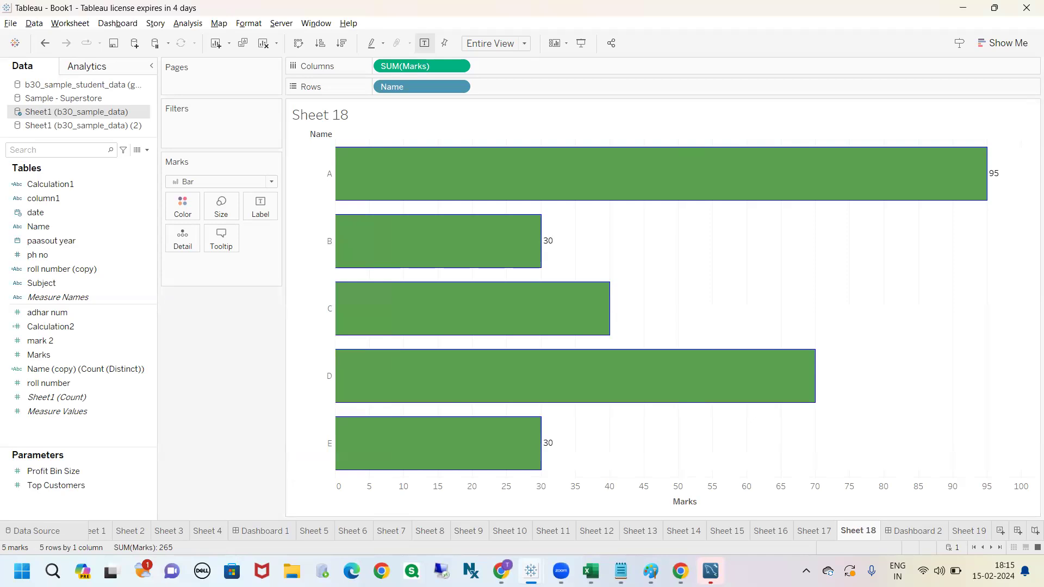
{"action": "mouse_move", "coordinate": [1001, 144]}
{"action": "left_mouse_down"}
{"action": "mouse_move", "coordinate": [926, 169]}
{"action": "mouse_move", "coordinate": [1023, 163]}
{"action": "mouse_move", "coordinate": [999, 138]}
{"action": "left_mouse_up"}
{"action": "mouse_move", "coordinate": [533, 214]}
{"action": "left_mouse_down"}
{"action": "mouse_move", "coordinate": [522, 269]}
{"action": "mouse_move", "coordinate": [539, 216]}
{"action": "left_mouse_up"}
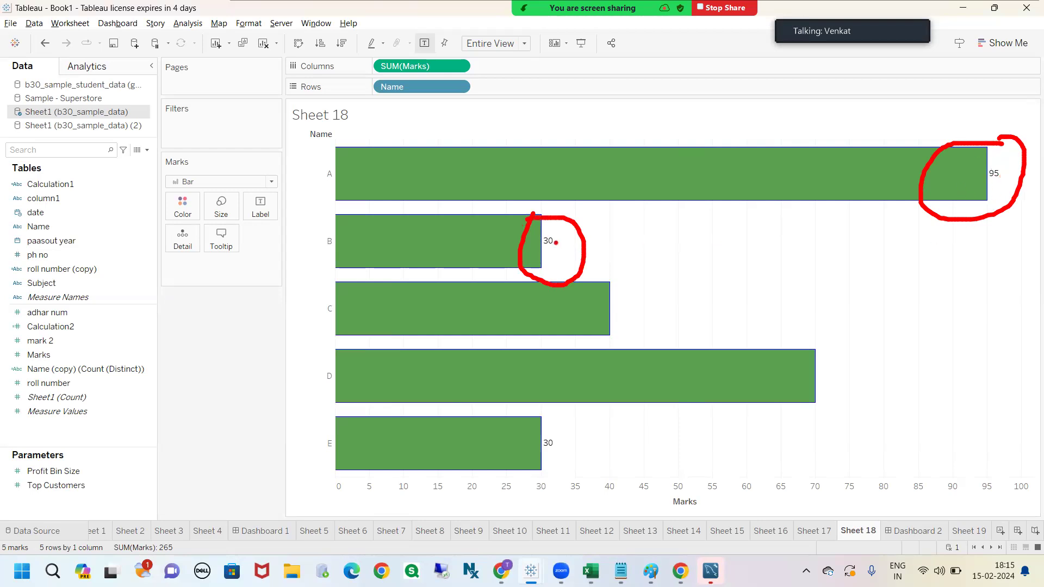
{"action": "mouse_move", "coordinate": [540, 422]}
{"action": "left_mouse_down"}
{"action": "mouse_move", "coordinate": [526, 448]}
{"action": "mouse_move", "coordinate": [541, 423]}
{"action": "left_mouse_up"}
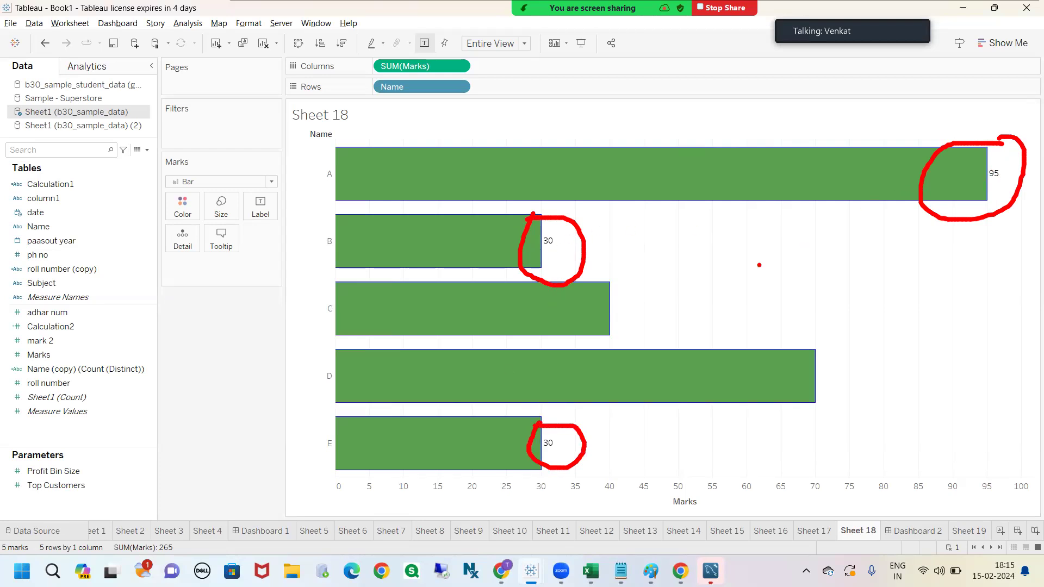
{"action": "mouse_move", "coordinate": [607, 279]}
{"action": "left_mouse_down"}
{"action": "mouse_move", "coordinate": [591, 323]}
{"action": "mouse_move", "coordinate": [866, 354]}
{"action": "mouse_move", "coordinate": [641, 266]}
{"action": "mouse_move", "coordinate": [588, 271]}
{"action": "left_mouse_up"}
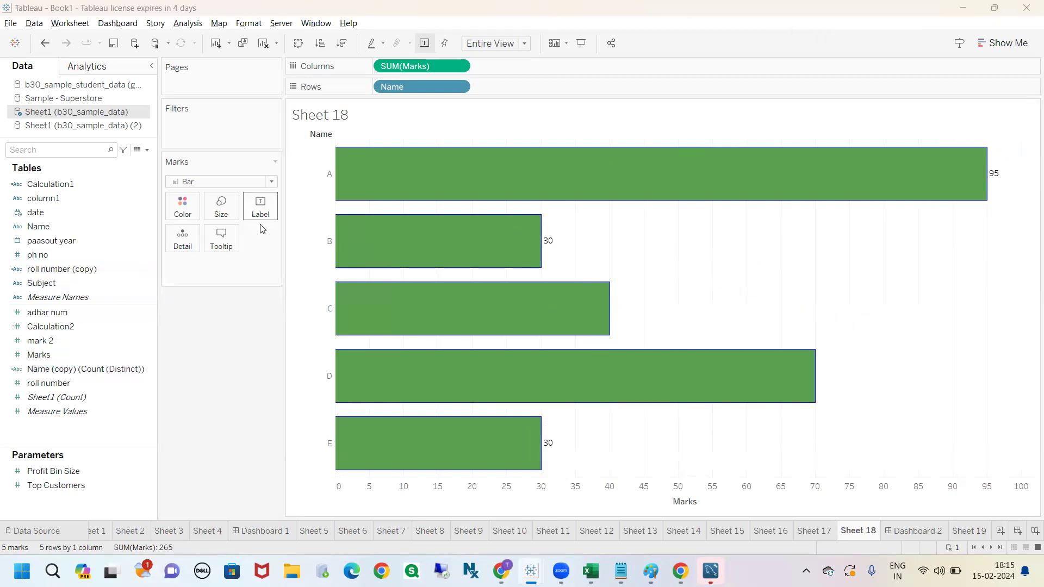
Change the marks to label on the bar chart to Selected
{"action": "left_click", "coordinate": [261, 206]}
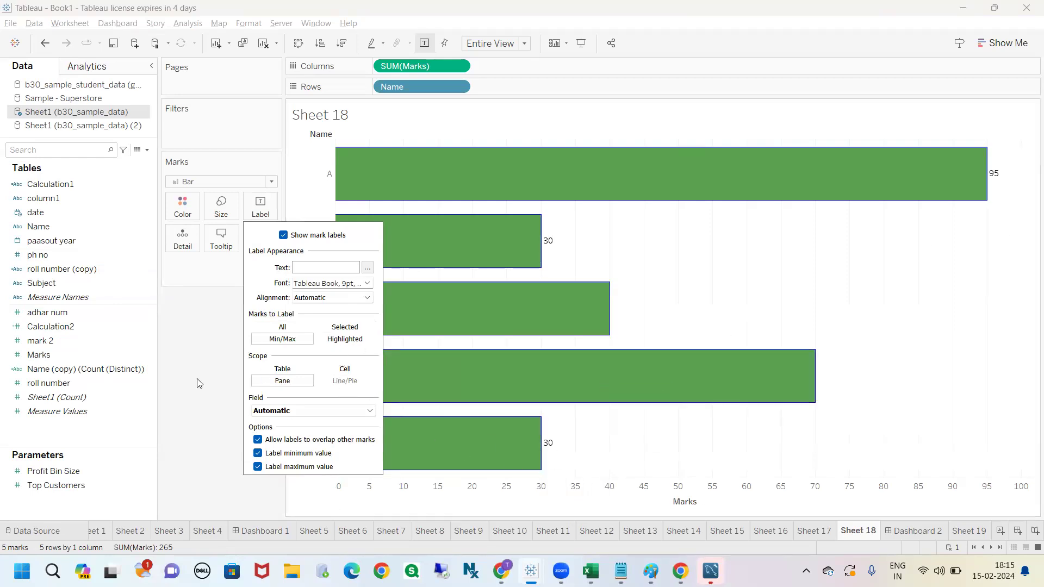
{"action": "left_click", "coordinate": [337, 327]}
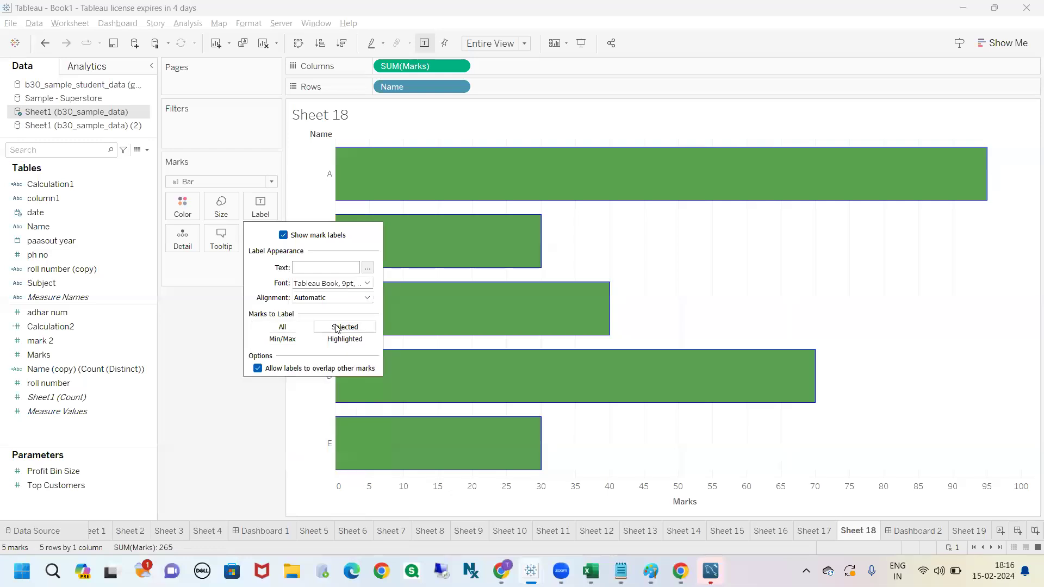
{"action": "left_click", "coordinate": [241, 434]}
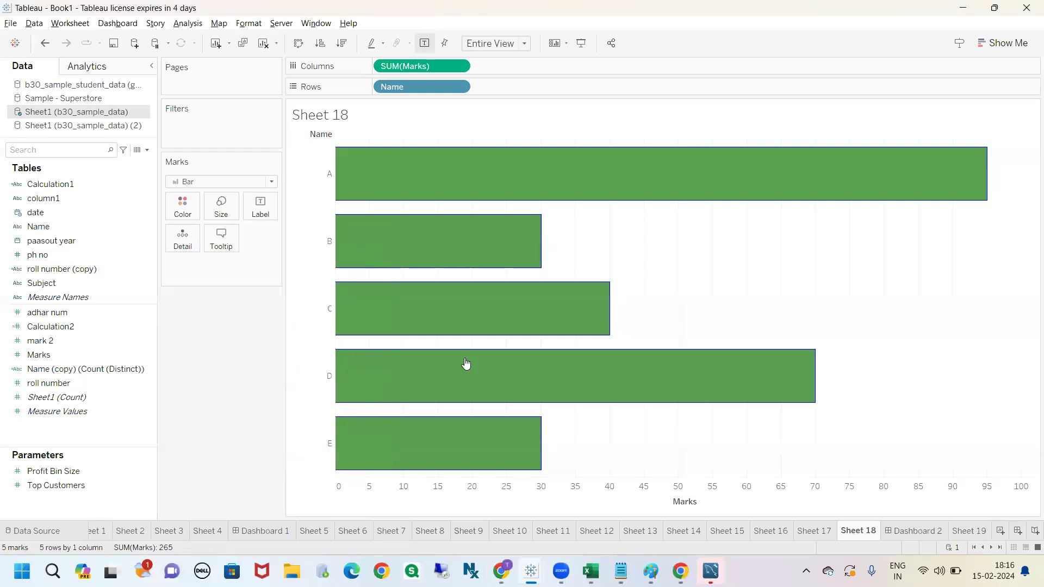
Select and deselect bars A and B in turn to check their labels
{"action": "left_click", "coordinate": [643, 182]}
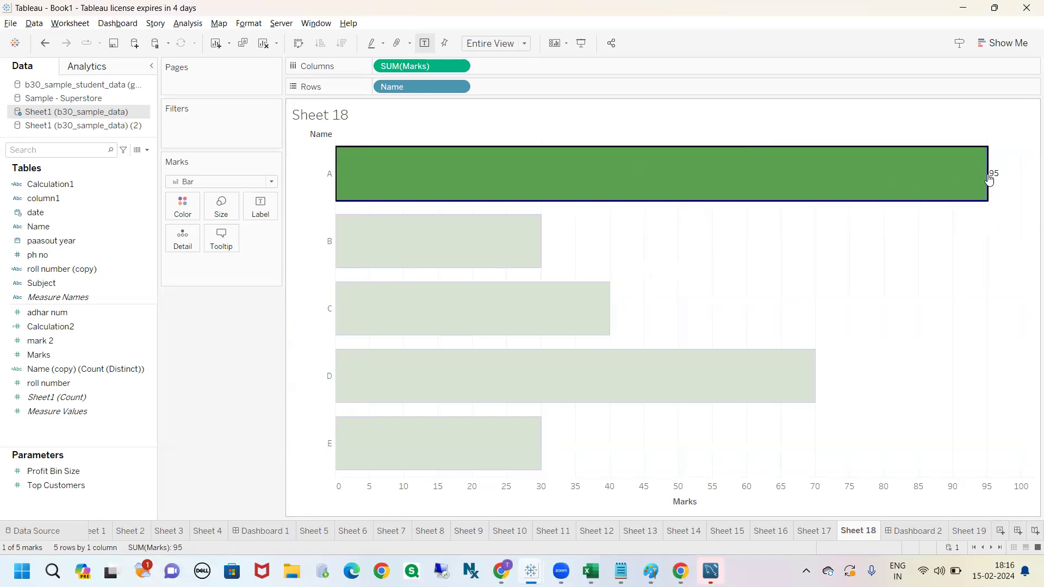
{"action": "left_click", "coordinate": [935, 186]}
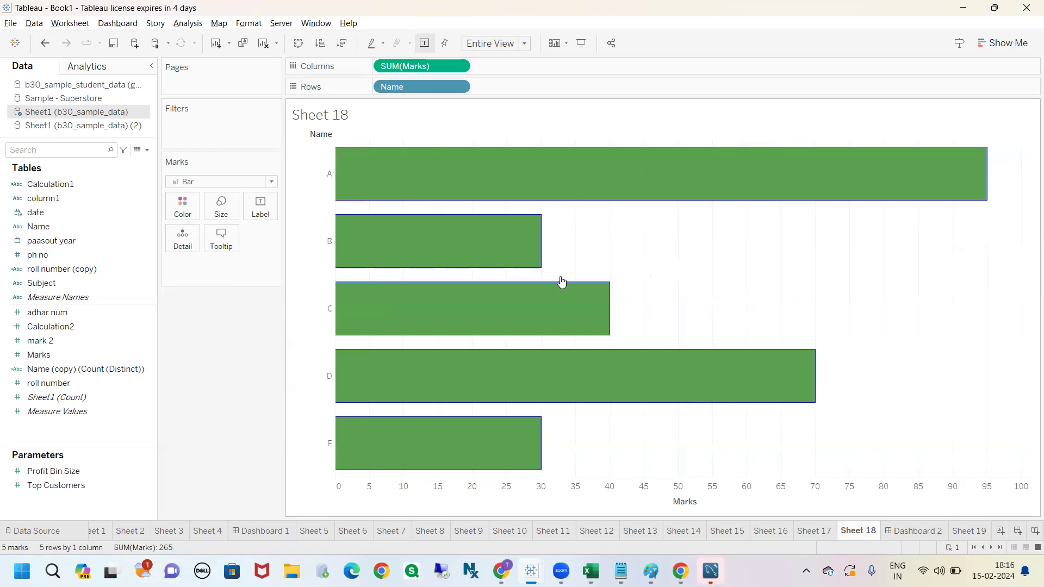
{"action": "left_click", "coordinate": [428, 239]}
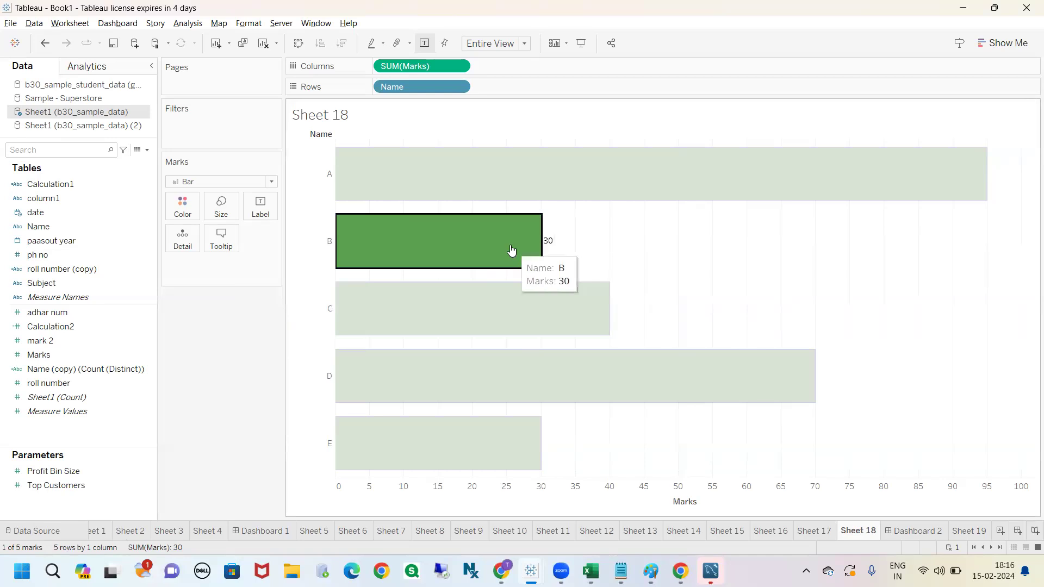
{"action": "left_click", "coordinate": [511, 251]}
Change the marks to label on the bar chart to Highlighted
{"action": "left_click", "coordinate": [260, 207]}
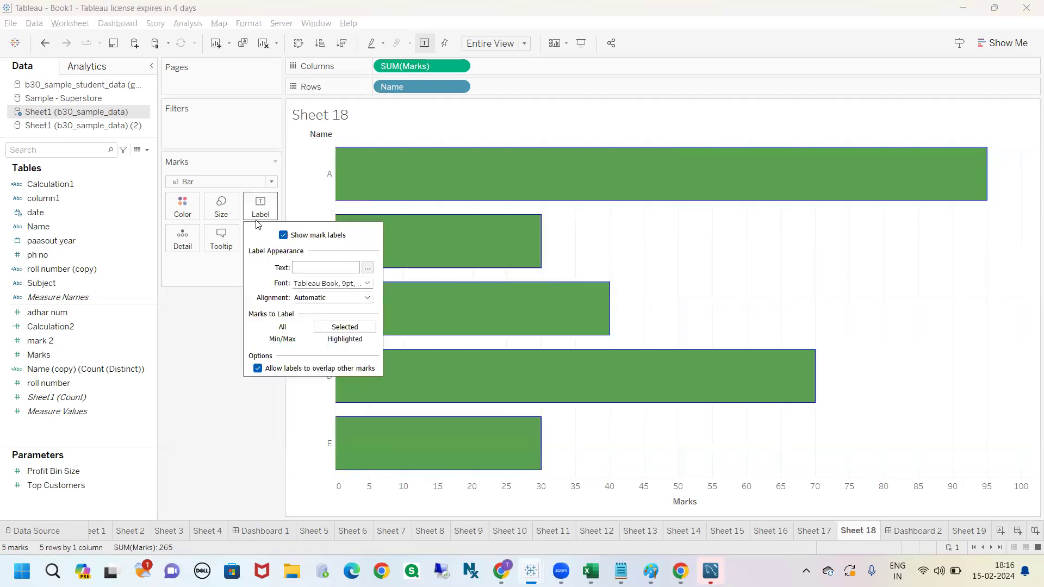
{"action": "left_click", "coordinate": [345, 338]}
{"action": "left_click", "coordinate": [201, 455]}
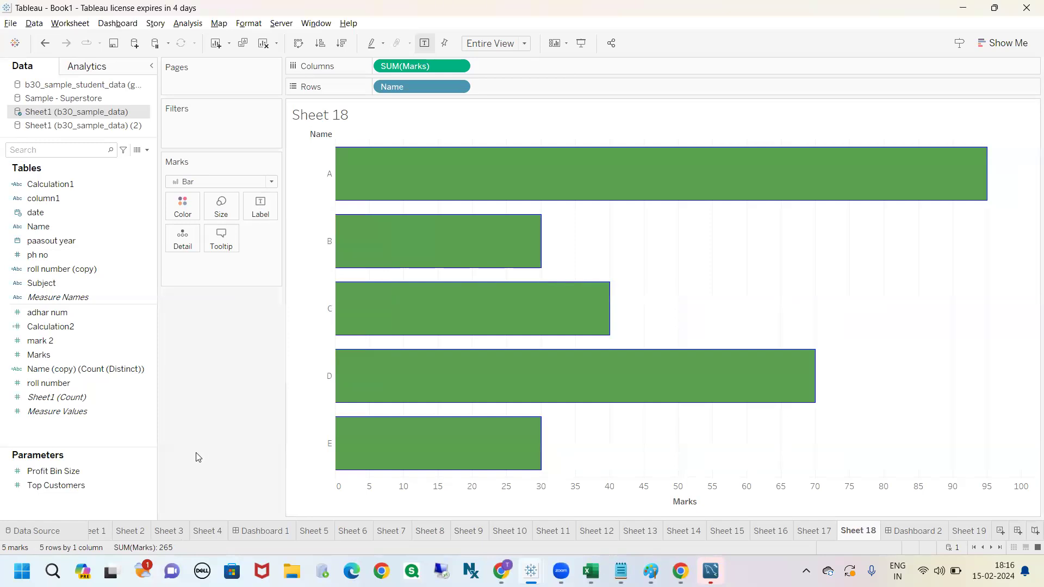
Check how the bars are labelled under the Highlighted setting, selecting and deselecting bar A and reviewing the label options
{"action": "mouse_move", "coordinate": [559, 174]}
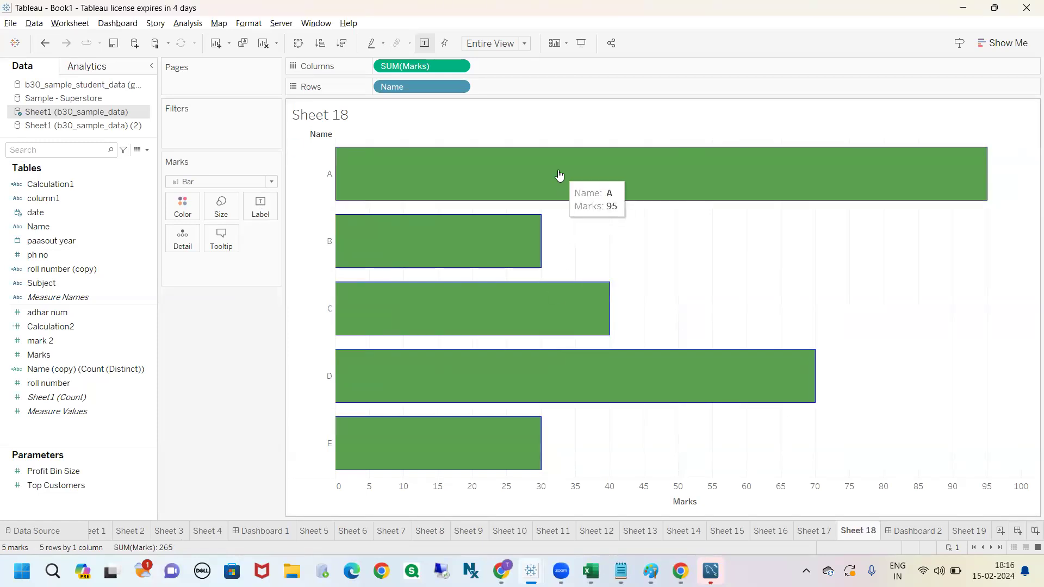
{"action": "left_click", "coordinate": [718, 166]}
{"action": "left_click", "coordinate": [718, 166]}
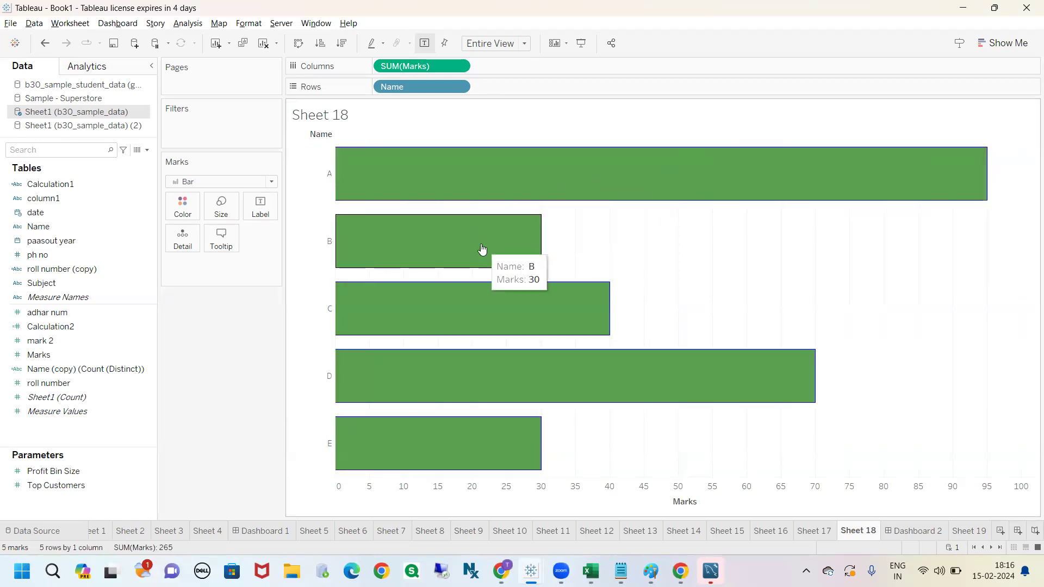
{"action": "mouse_move", "coordinate": [420, 186]}
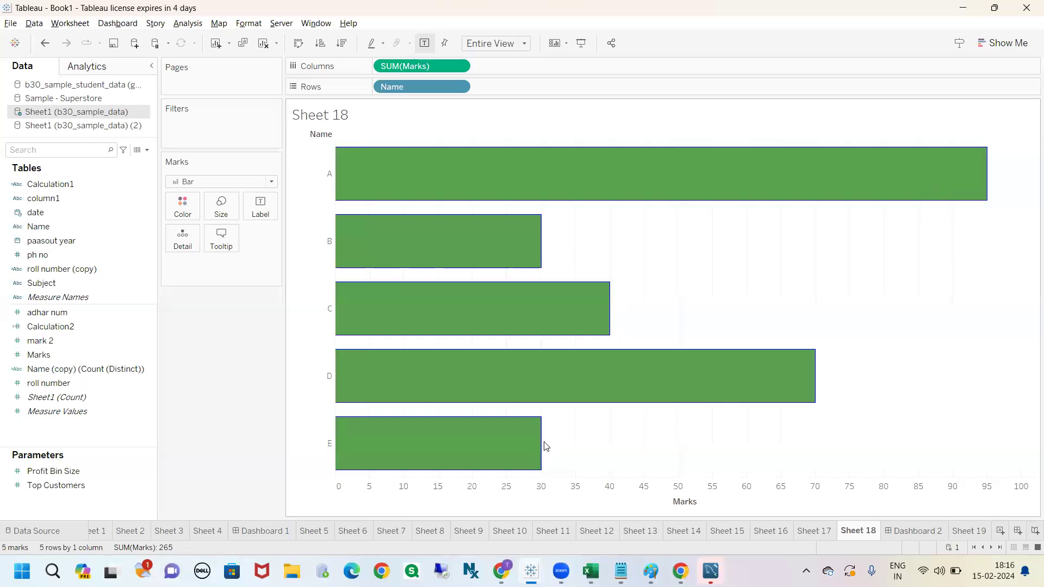
{"action": "mouse_move", "coordinate": [525, 447]}
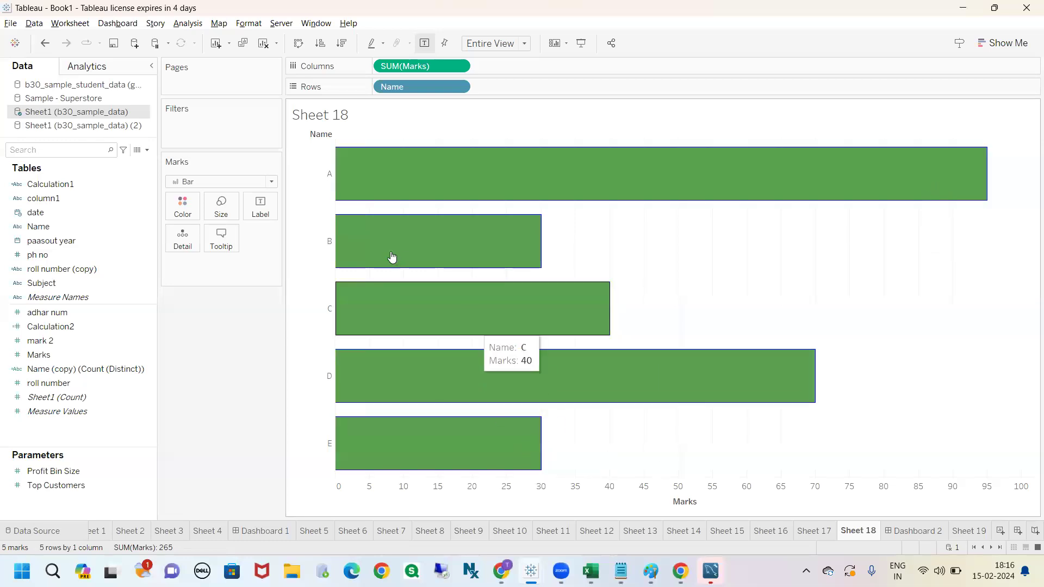
{"action": "left_click", "coordinate": [268, 216]}
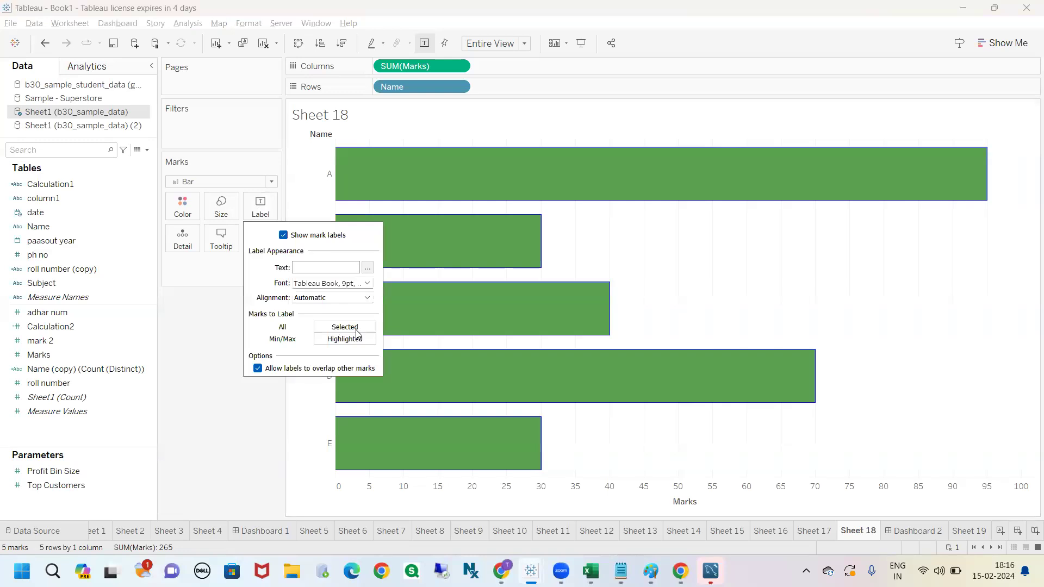
{"action": "left_click", "coordinate": [467, 194]}
{"action": "left_click", "coordinate": [466, 194]}
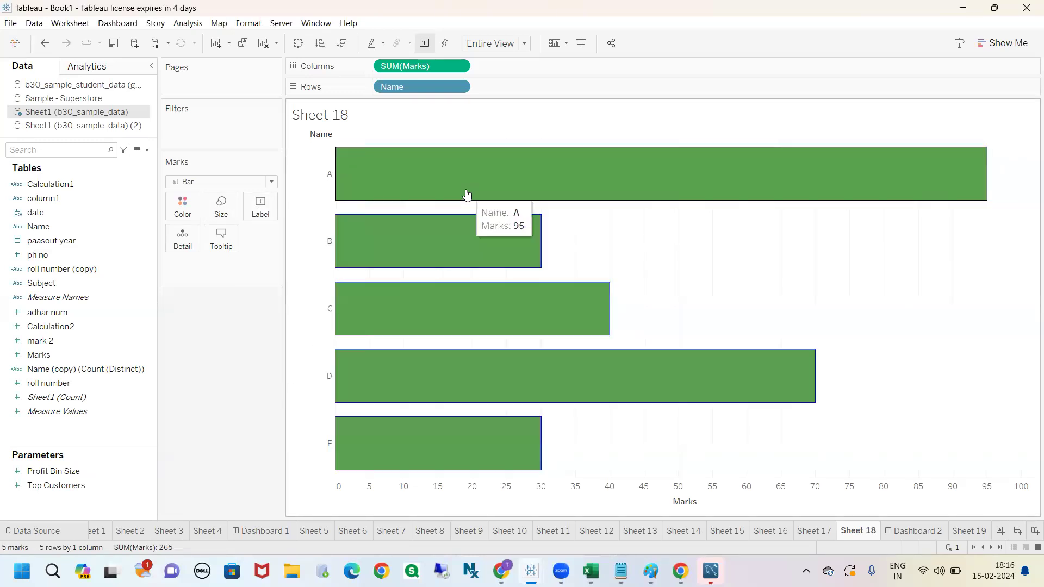
Select and deselect bar A to check how its label behaves under the Highlighted setting
{"action": "left_click", "coordinate": [467, 194]}
{"action": "left_click", "coordinate": [473, 194]}
{"action": "left_click", "coordinate": [474, 175]}
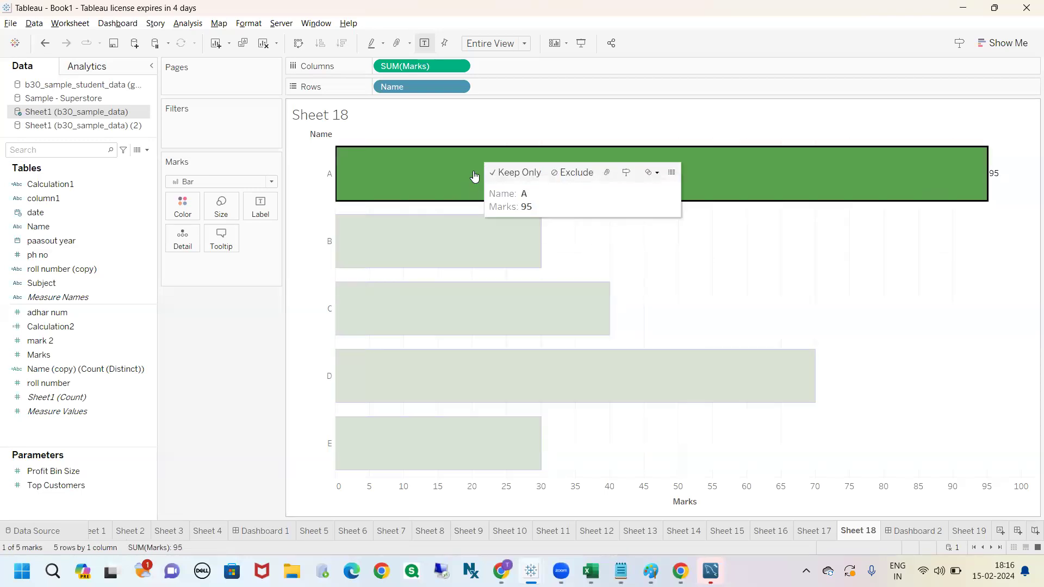
{"action": "left_click", "coordinate": [473, 175]}
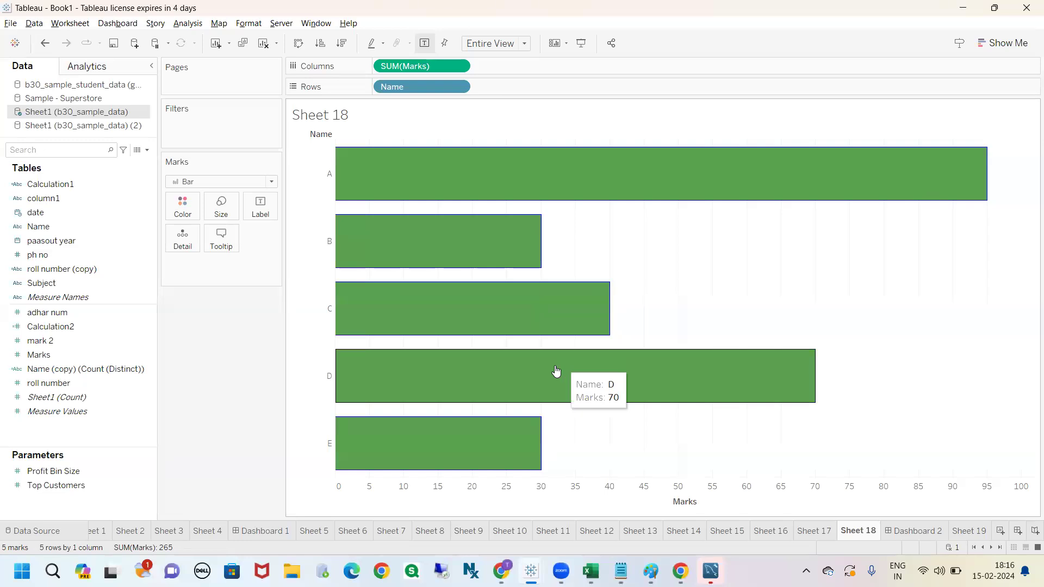
Set the marks to label to All and allow labels to overlap other marks
{"action": "left_click", "coordinate": [260, 207]}
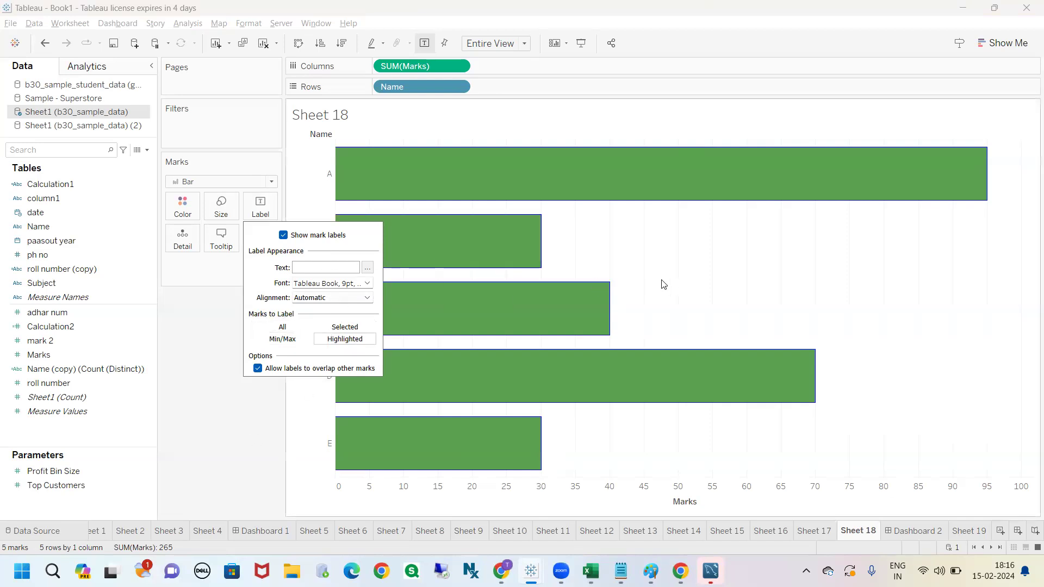
{"action": "left_click", "coordinate": [282, 328]}
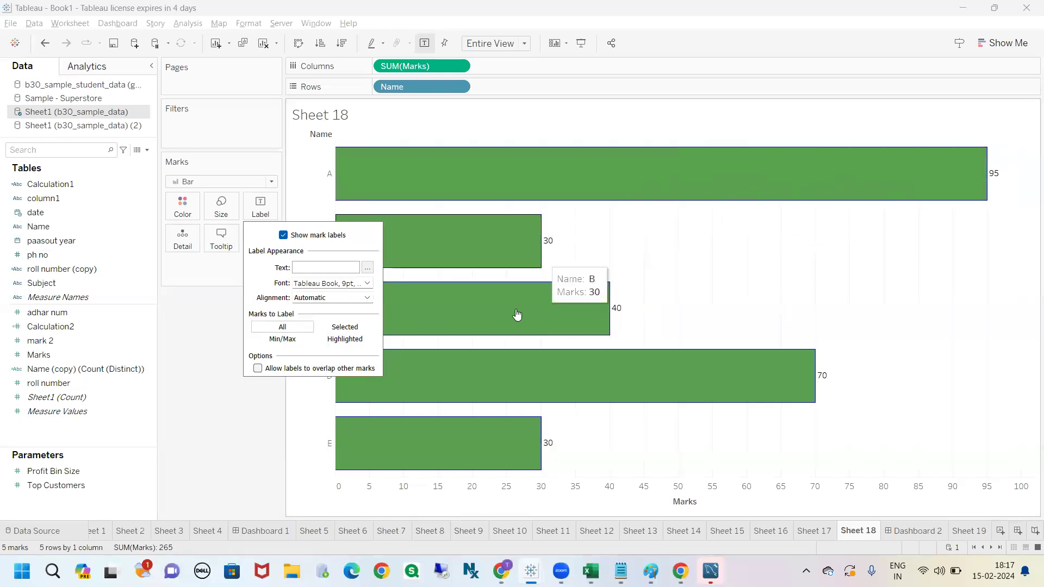
{"action": "left_click", "coordinate": [259, 369]}
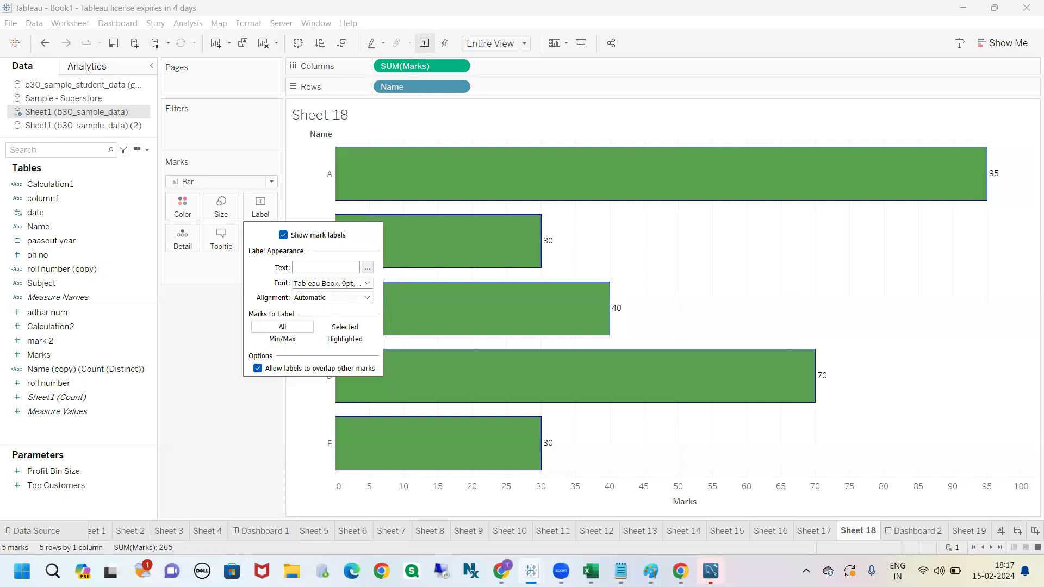
{"action": "mouse_move", "coordinate": [996, 163]}
{"action": "left_mouse_down"}
{"action": "mouse_move", "coordinate": [967, 179]}
{"action": "mouse_move", "coordinate": [1009, 216]}
{"action": "mouse_move", "coordinate": [995, 162]}
{"action": "left_mouse_up"}
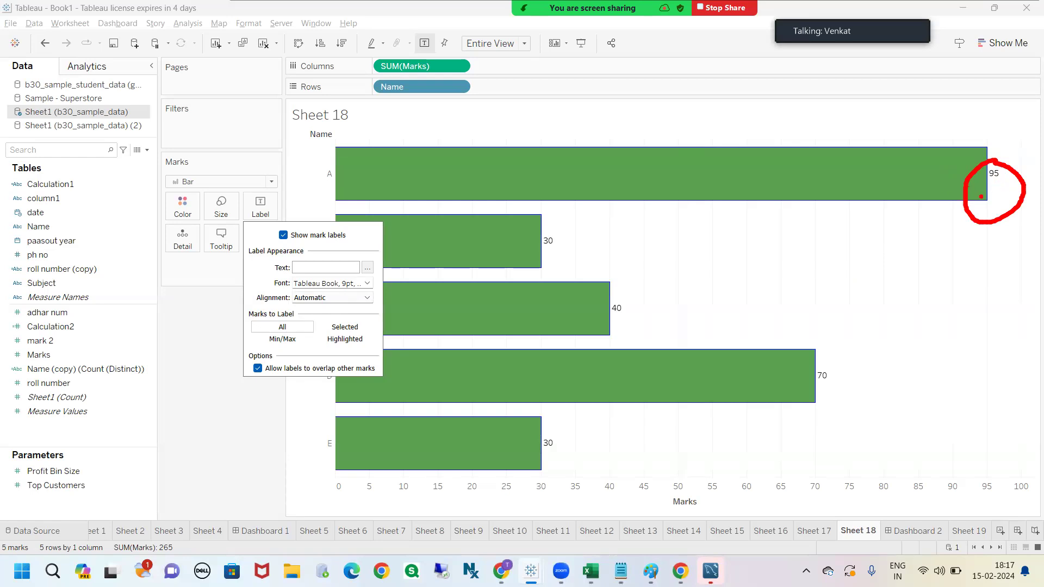
Set the horizontal alignment of the mark labels to Left and examine their position in the bars
{"action": "left_click", "coordinate": [256, 210]}
{"action": "left_click", "coordinate": [308, 299]}
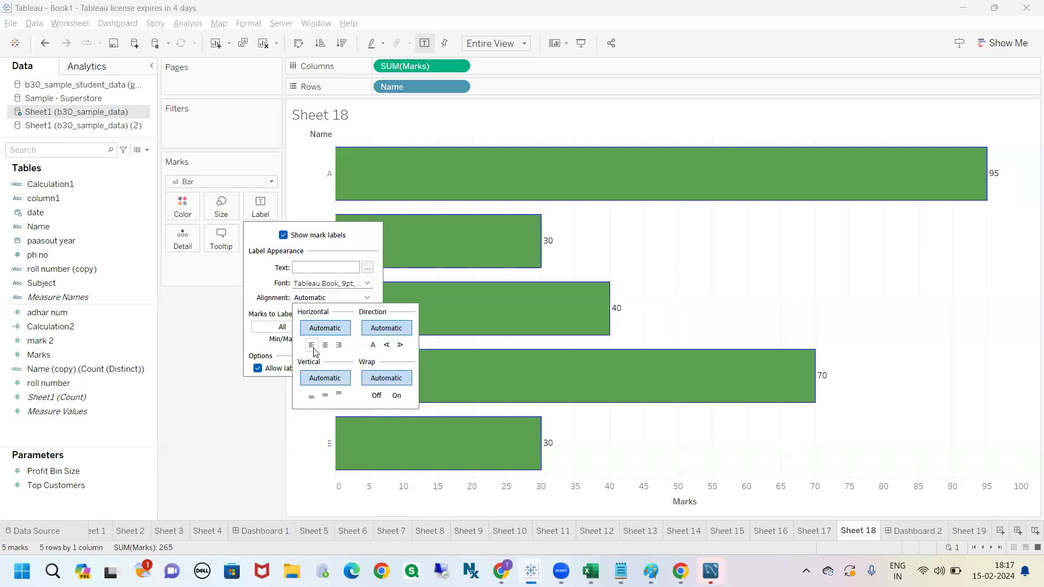
{"action": "left_click", "coordinate": [313, 348]}
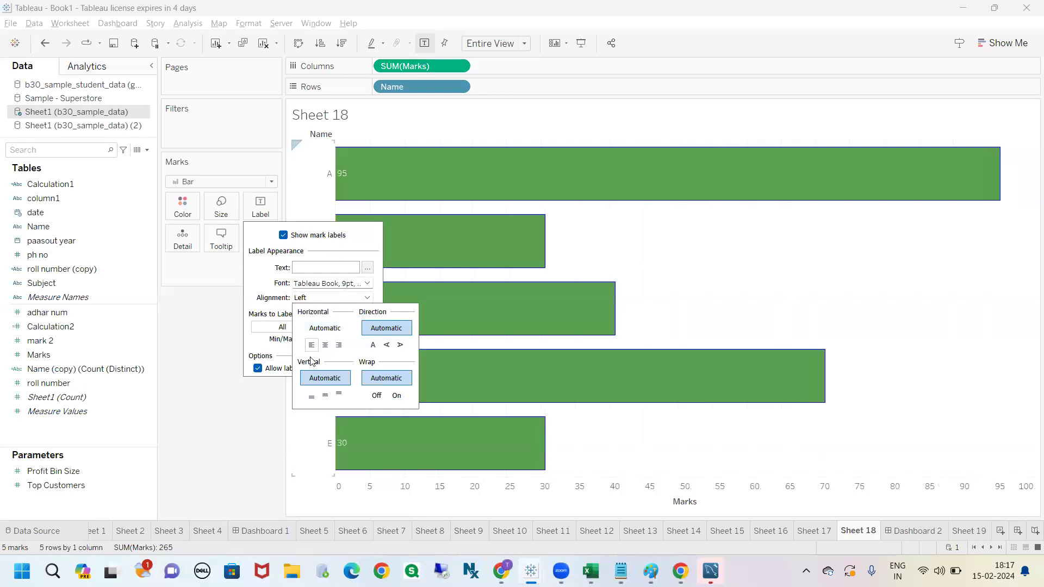
{"action": "left_click", "coordinate": [234, 444]}
{"action": "key", "text": "ctrl+2"}
{"action": "mouse_move", "coordinate": [345, 155]}
{"action": "left_mouse_down"}
{"action": "mouse_move", "coordinate": [358, 212]}
{"action": "mouse_move", "coordinate": [341, 152]}
{"action": "left_mouse_up"}
{"action": "mouse_move", "coordinate": [348, 213]}
{"action": "left_mouse_down"}
{"action": "mouse_move", "coordinate": [324, 468]}
{"action": "mouse_move", "coordinate": [338, 181]}
{"action": "left_mouse_up"}
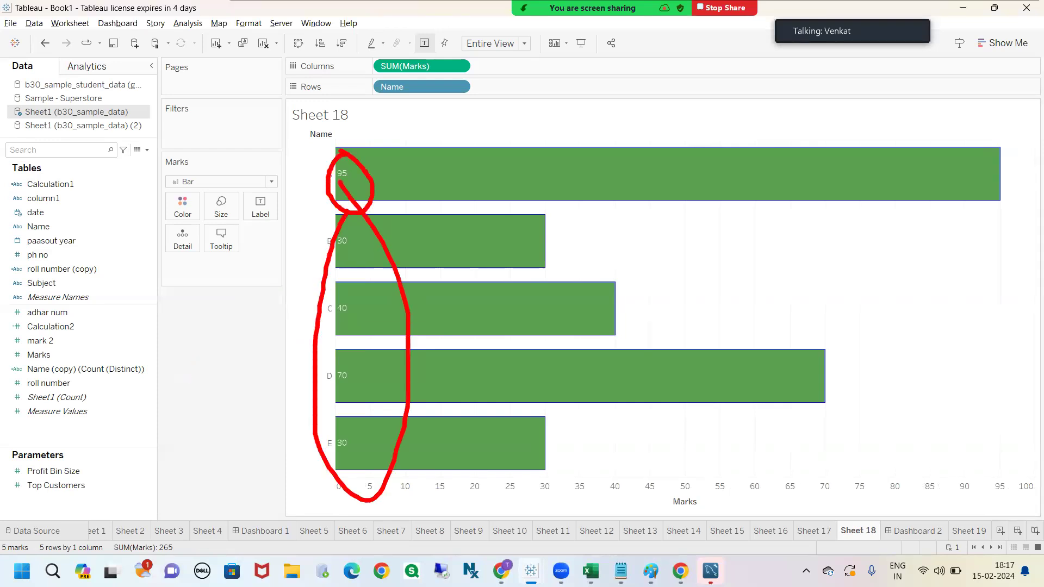
{"action": "key", "text": "ctrl+2"}
Set the horizontal alignment of the mark labels to Center
{"action": "left_click", "coordinate": [260, 206]}
{"action": "left_click", "coordinate": [328, 298]}
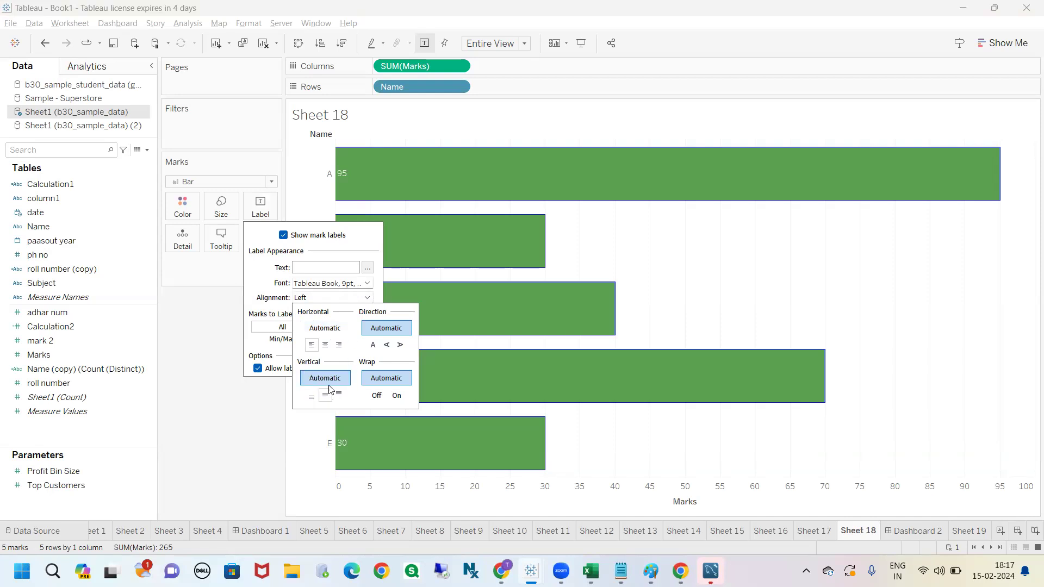
{"action": "left_click", "coordinate": [325, 345]}
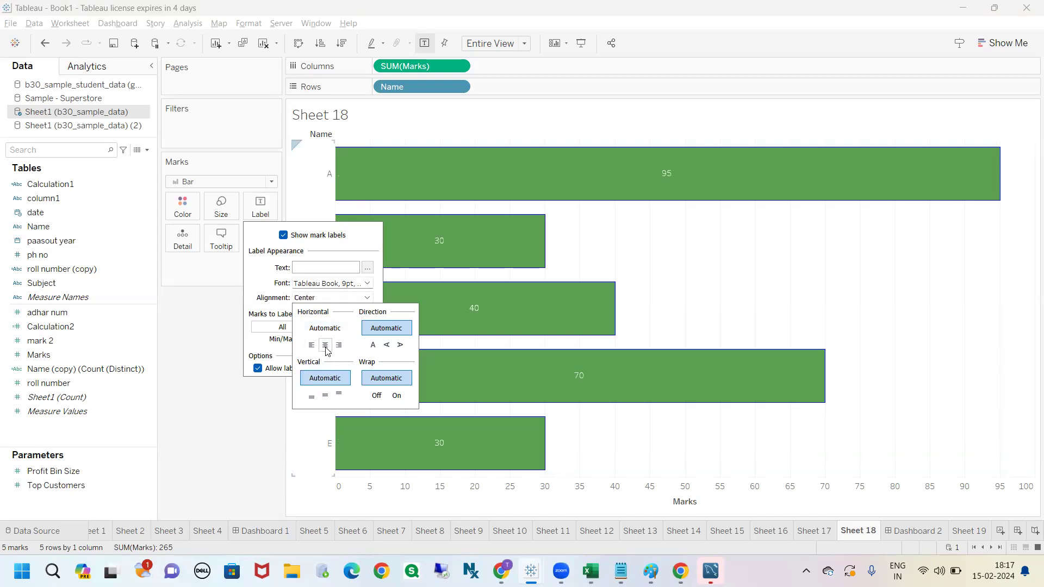
{"action": "mouse_move", "coordinate": [647, 184]}
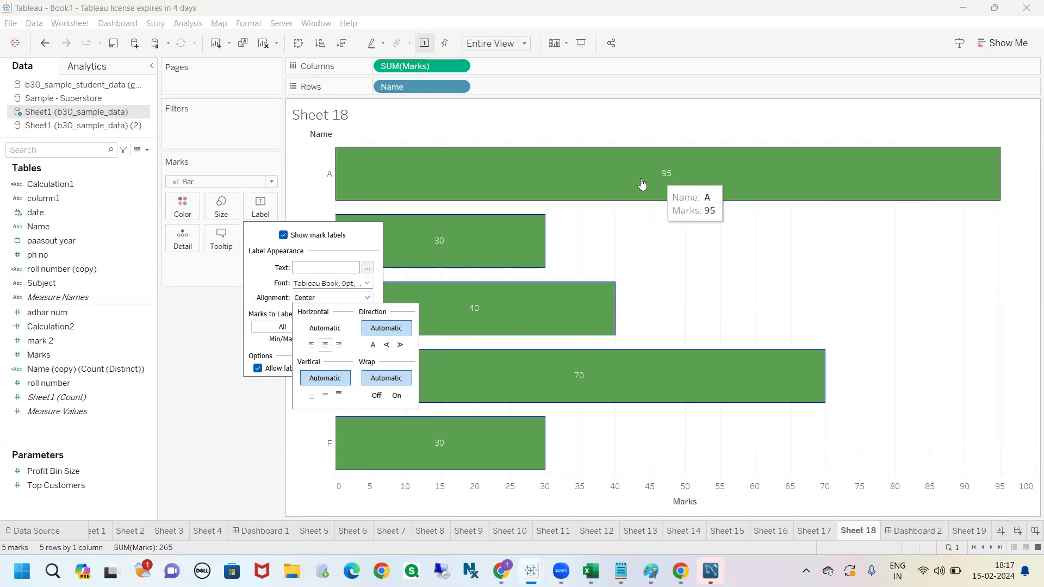
Try the bottom, middle and top vertical alignments for the mark labels, and return the vertical alignment to Automatic
{"action": "left_click", "coordinate": [311, 397]}
{"action": "mouse_move", "coordinate": [664, 195]}
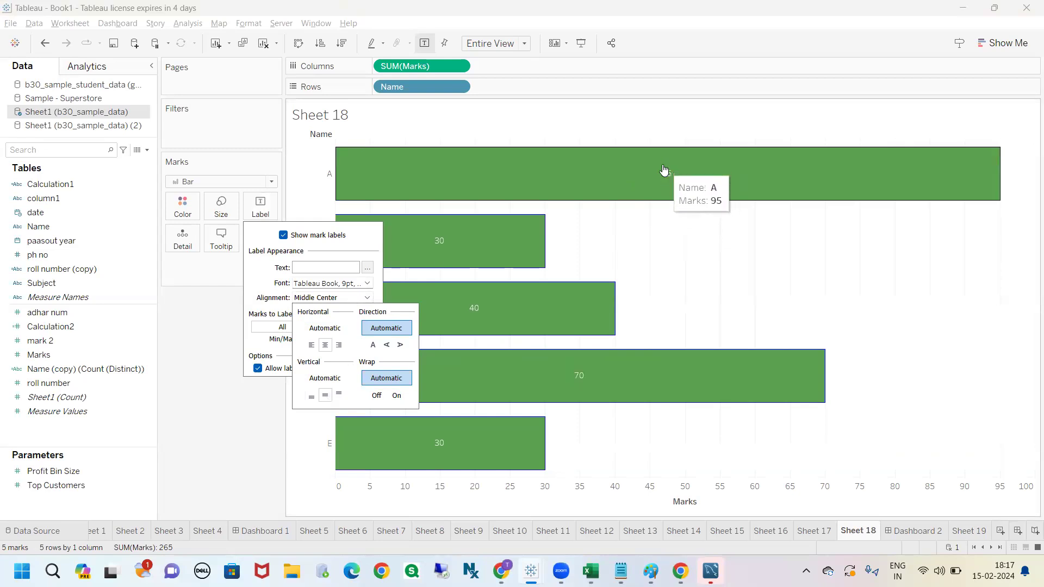
{"action": "left_click", "coordinate": [343, 395]}
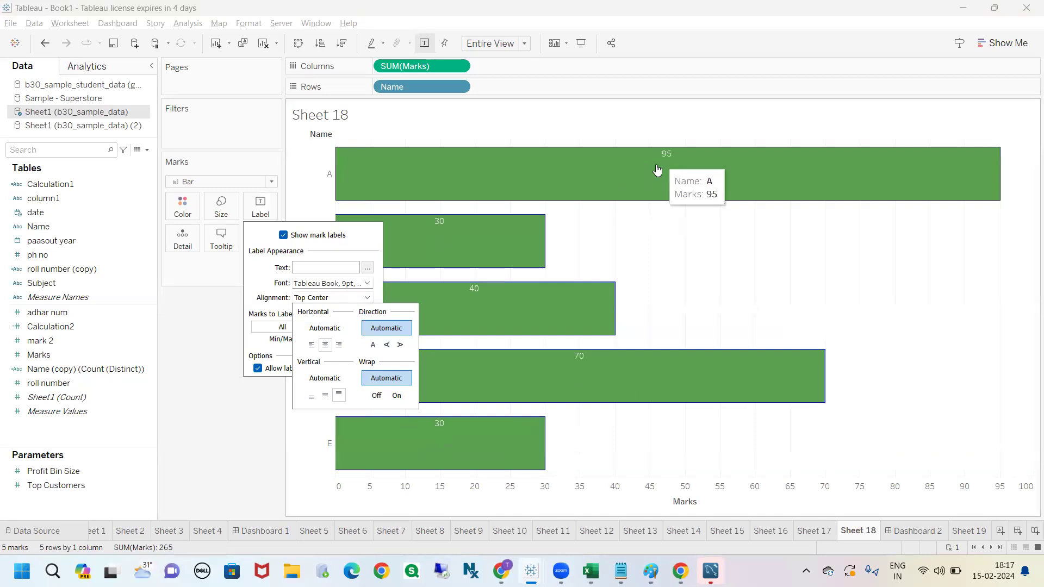
{"action": "left_click", "coordinate": [326, 383]}
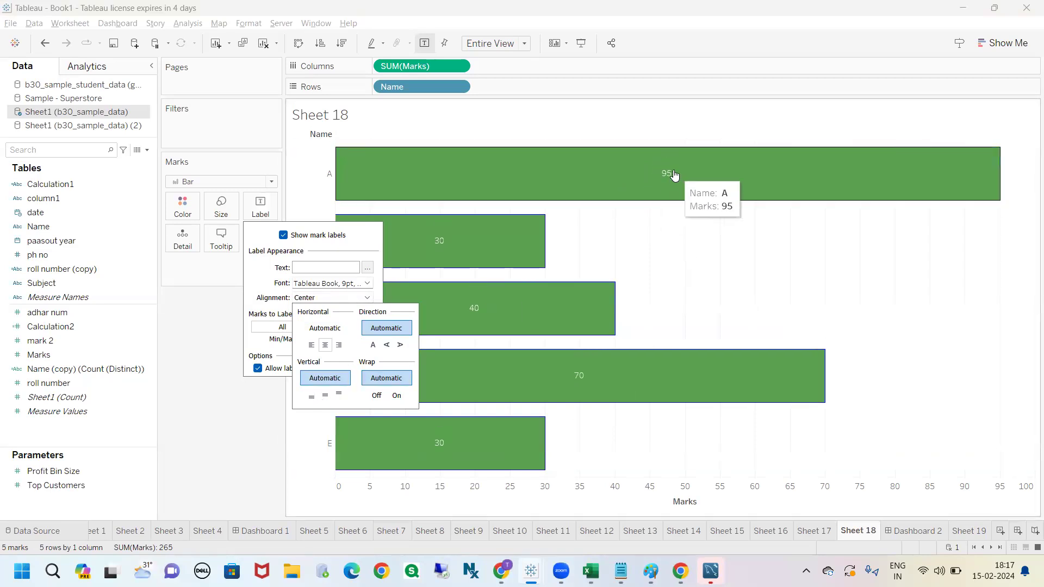
Try the upward-rotated text direction for the mark labels, and set the direction to normal horizontal text
{"action": "left_click", "coordinate": [387, 345]}
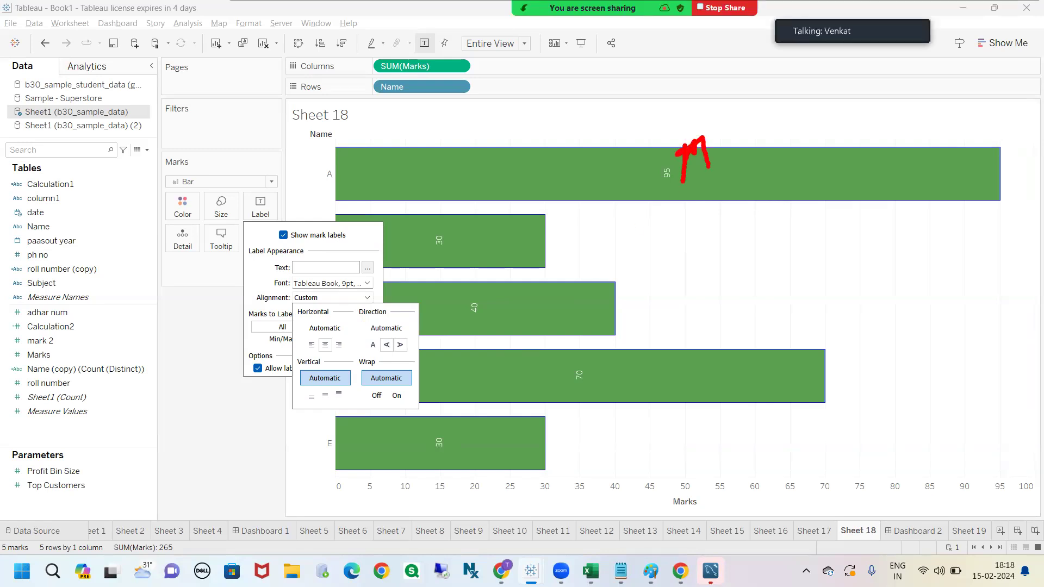
{"action": "left_click", "coordinate": [312, 275]}
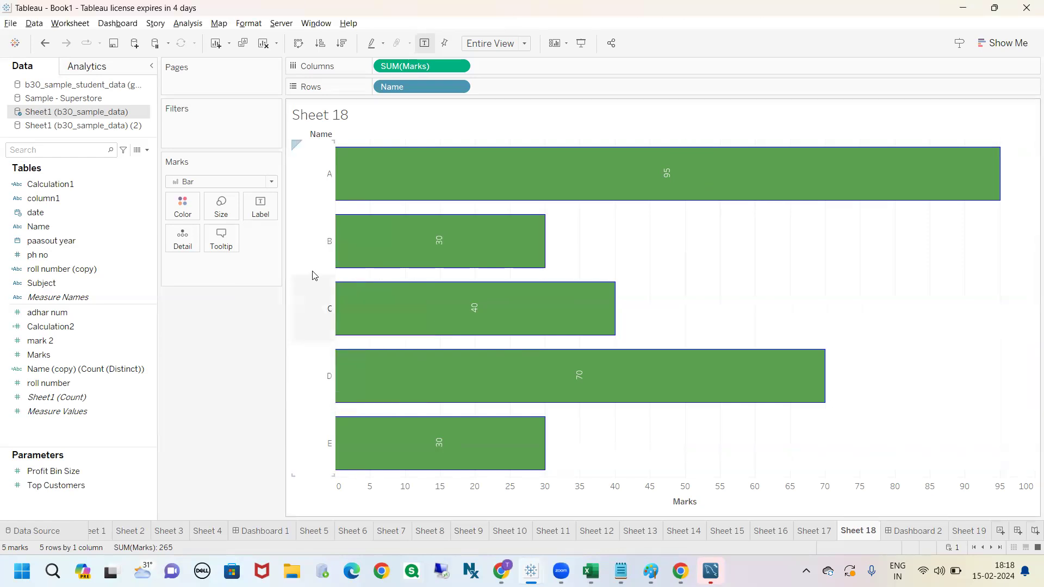
{"action": "left_click", "coordinate": [260, 206]}
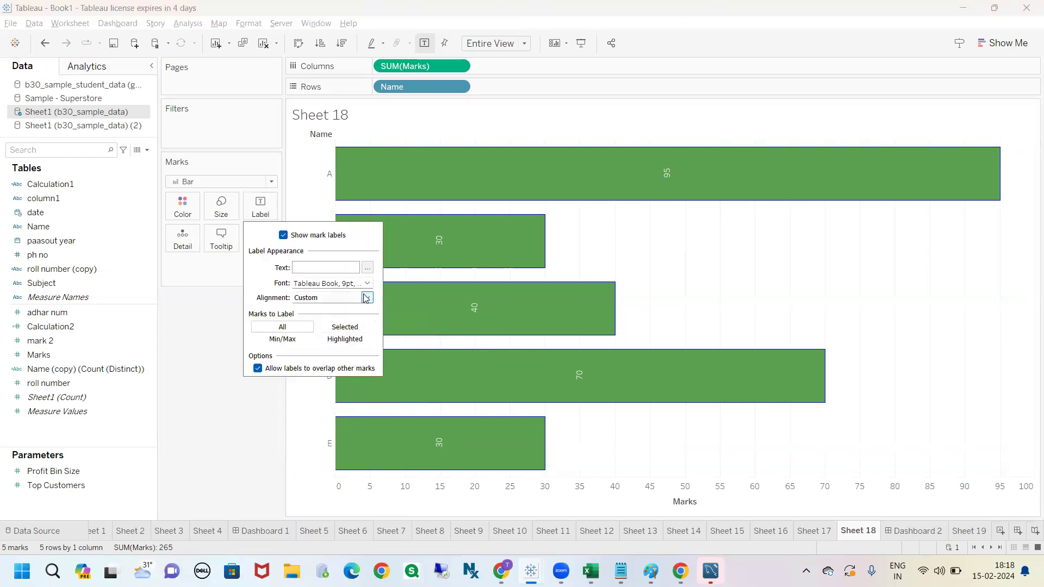
{"action": "left_click", "coordinate": [367, 298]}
{"action": "left_click", "coordinate": [374, 346]}
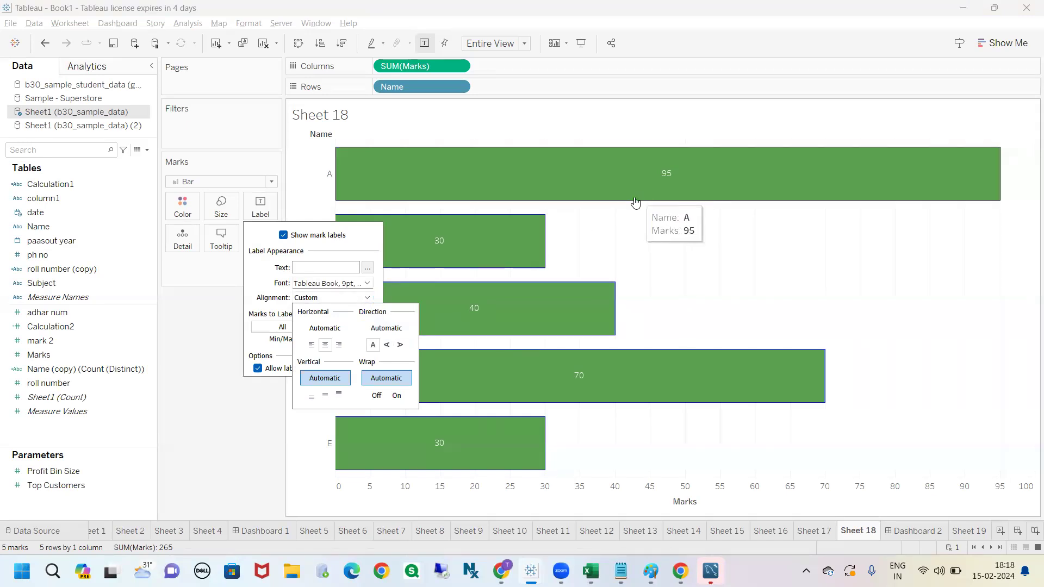
{"action": "left_click_drag", "start_coordinate": [644, 186], "coordinate": [701, 185]}
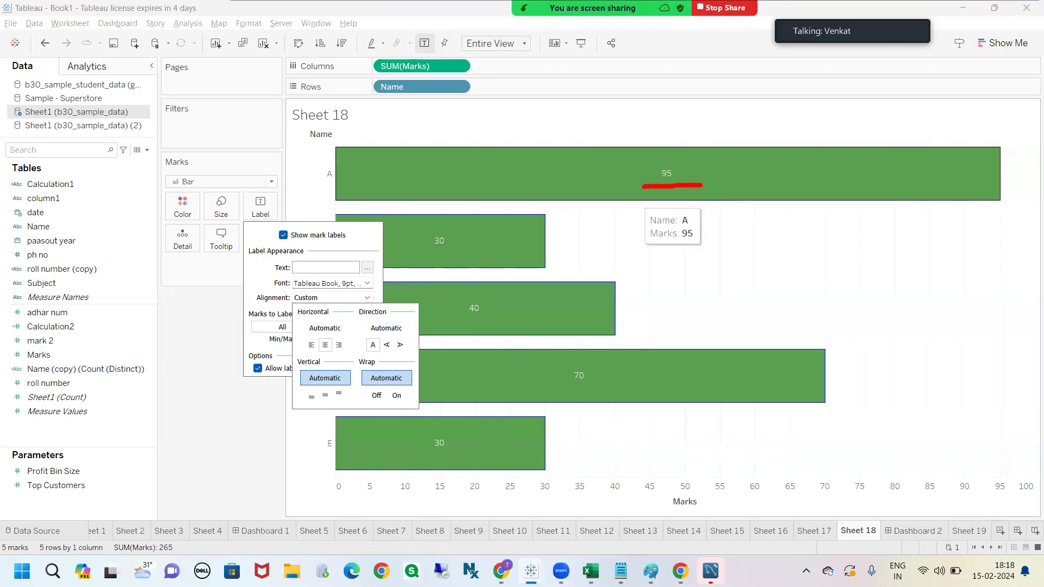
{"action": "left_click", "coordinate": [576, 242]}
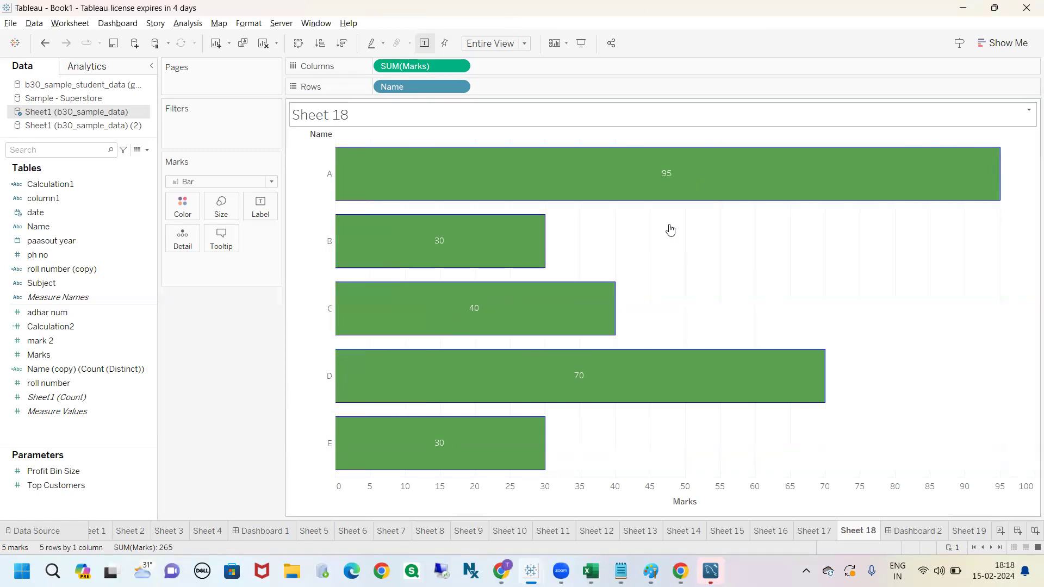
Set the text wrap option of the mark labels to On
{"action": "left_click", "coordinate": [259, 209]}
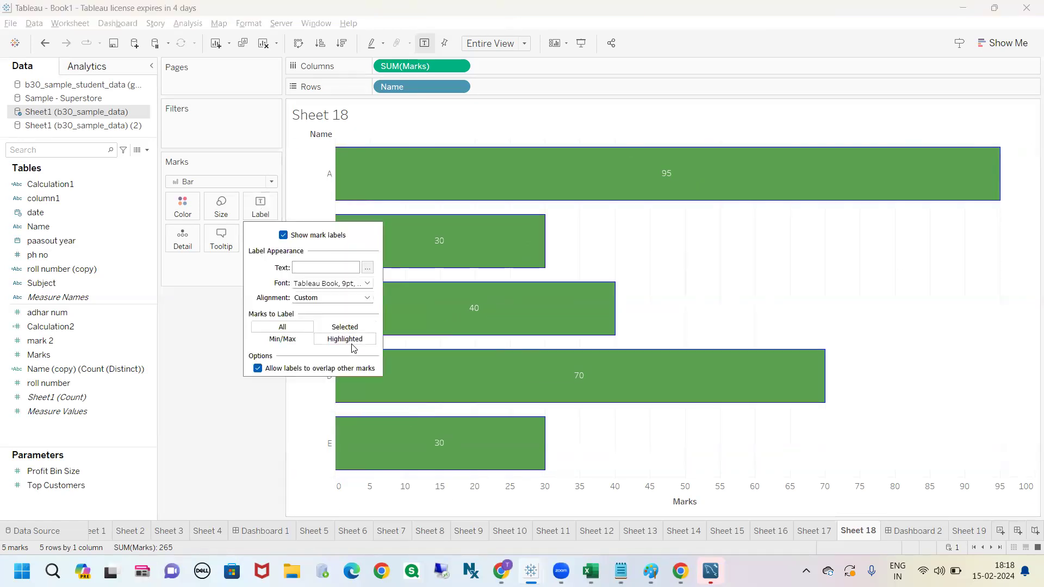
{"action": "left_click", "coordinate": [367, 298]}
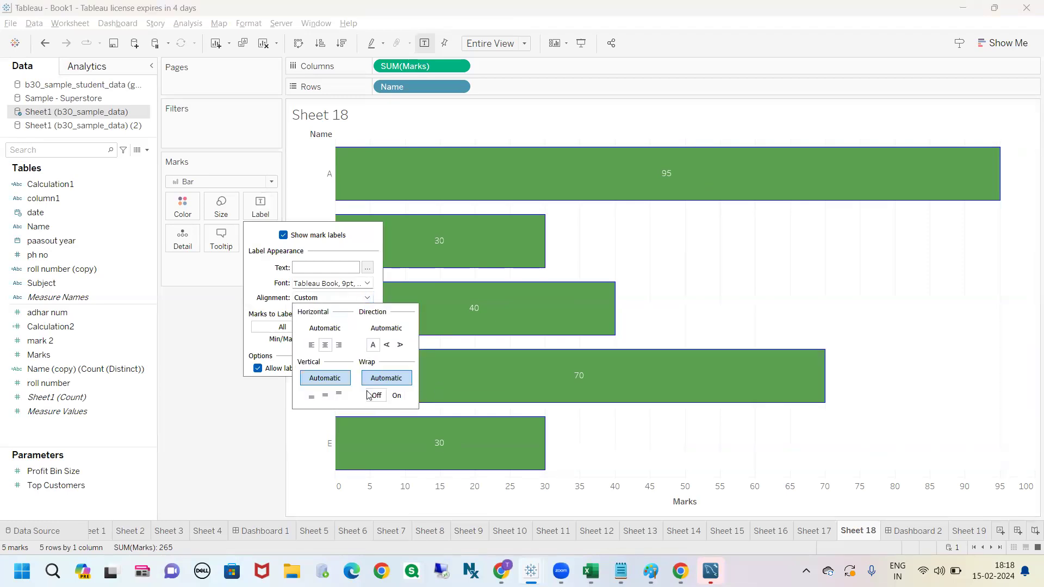
{"action": "left_click", "coordinate": [400, 395]}
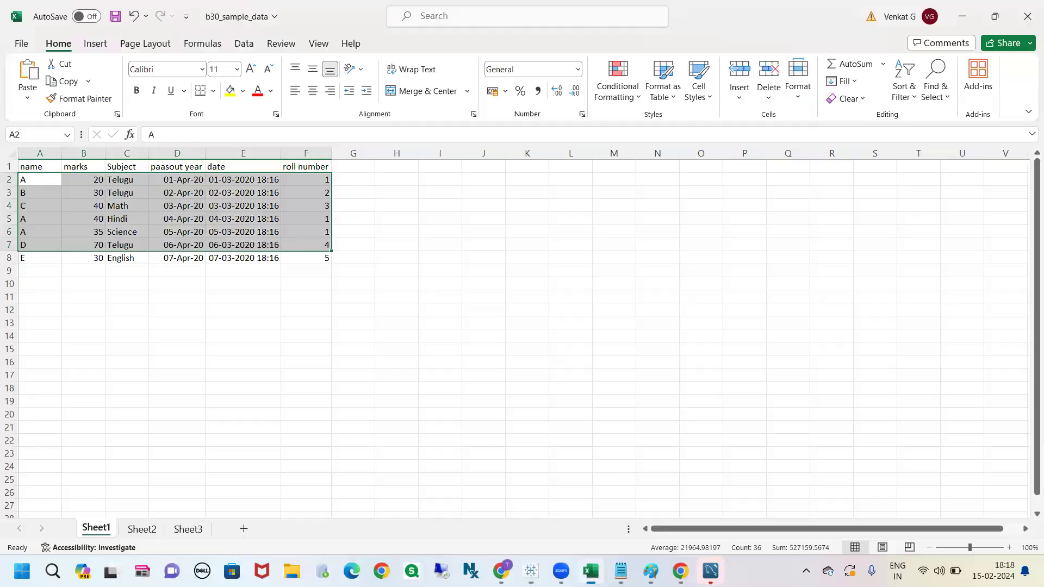
Switch to the b30_sample_data workbook in Excel, narrow the date column E and apply Wrap Text to cell E2
{"action": "left_click", "coordinate": [590, 571]}
{"action": "left_click", "coordinate": [414, 338]}
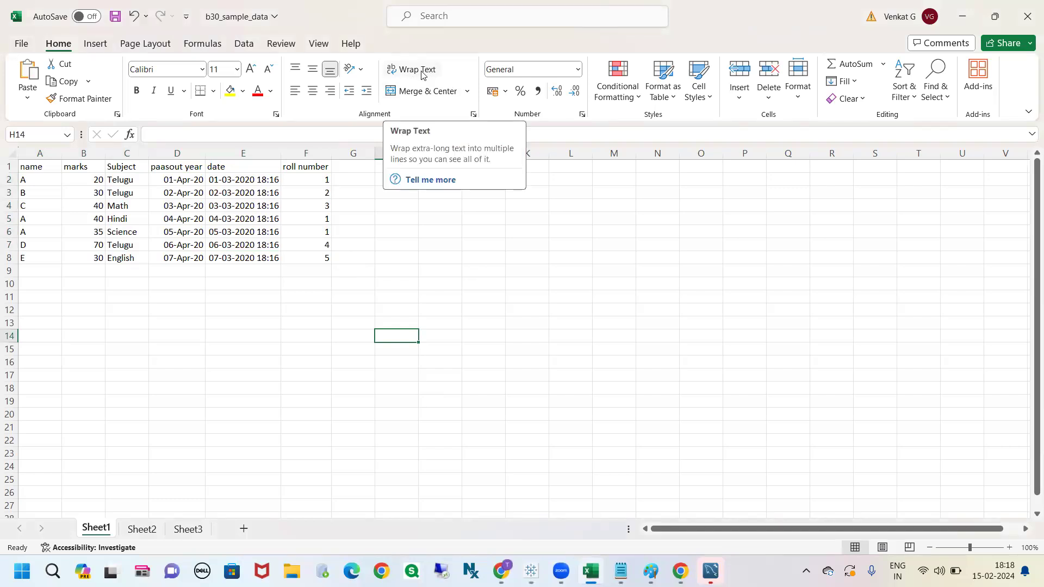
{"action": "left_click", "coordinate": [315, 221]}
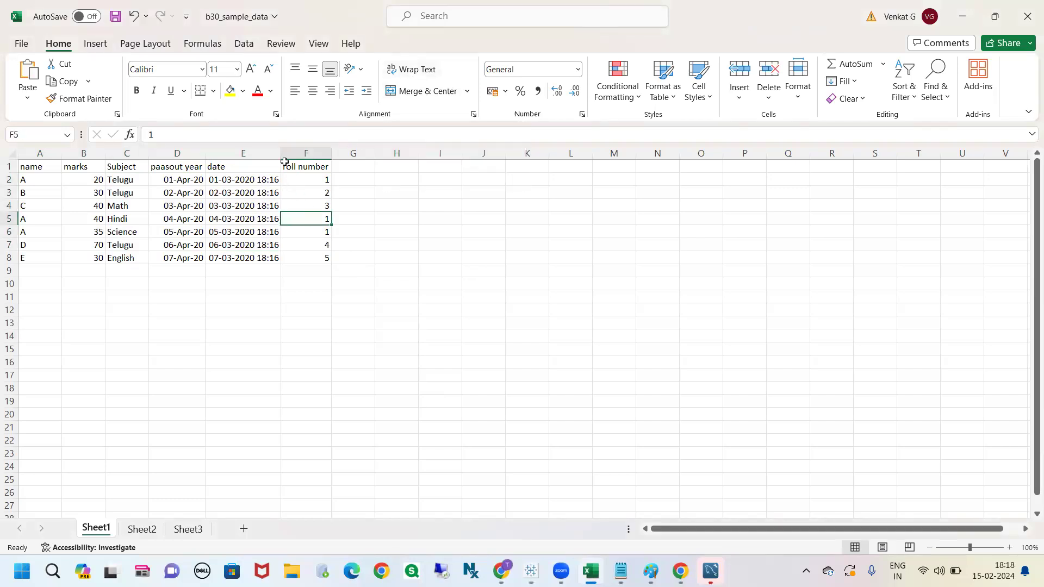
{"action": "left_click_drag", "start_coordinate": [281, 154], "coordinate": [252, 153]}
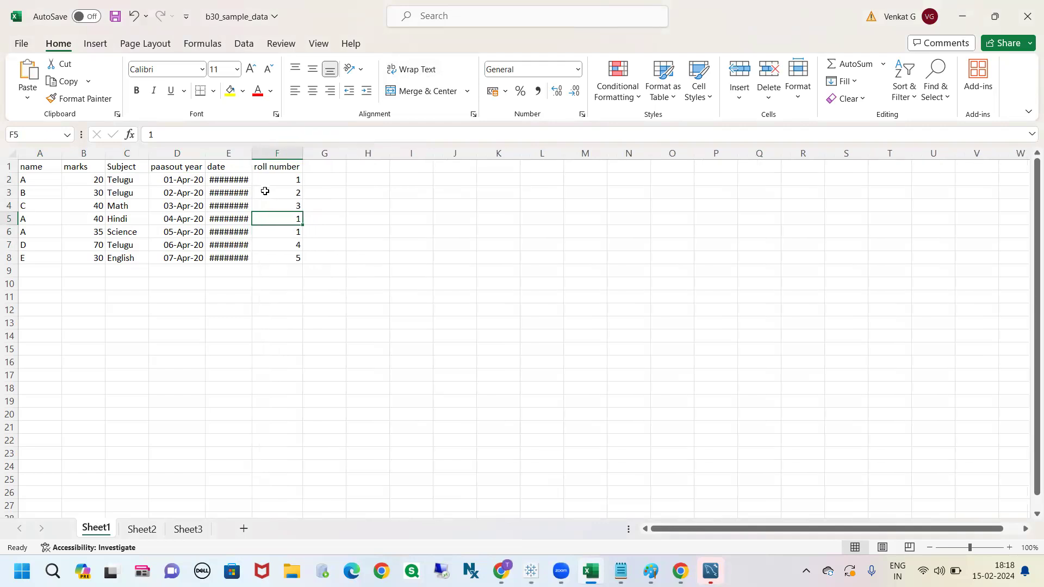
{"action": "left_click", "coordinate": [228, 181]}
{"action": "left_click", "coordinate": [426, 69]}
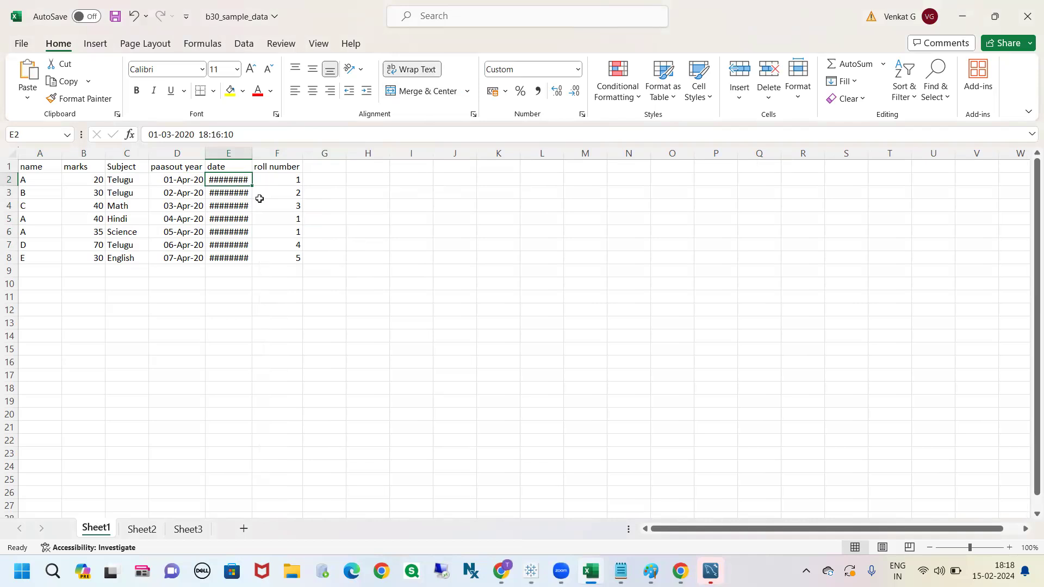
Autofit the width of the date column E and increase the height of row 2
{"action": "left_click", "coordinate": [130, 184]}
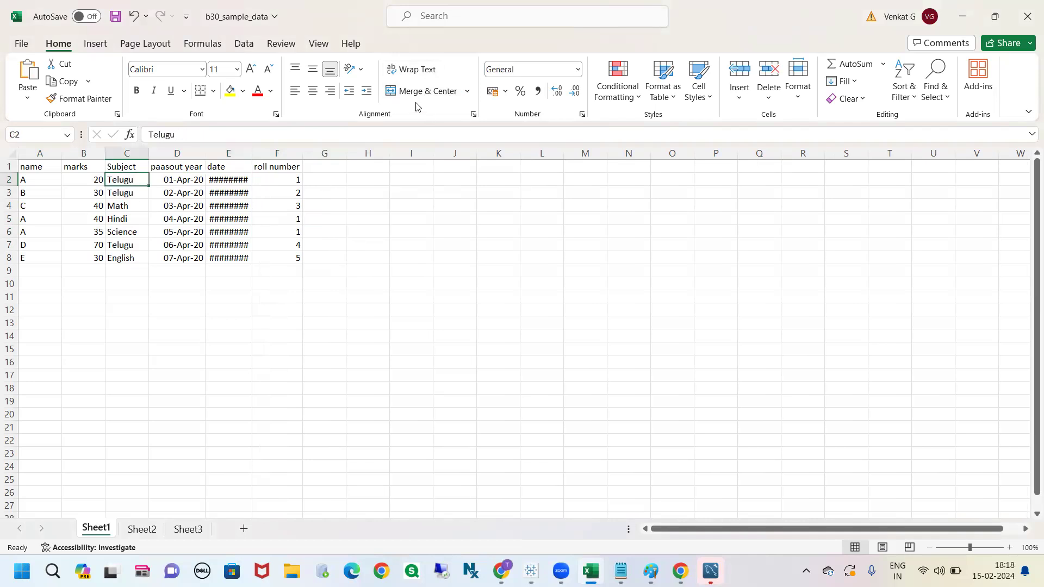
{"action": "left_click", "coordinate": [393, 221]}
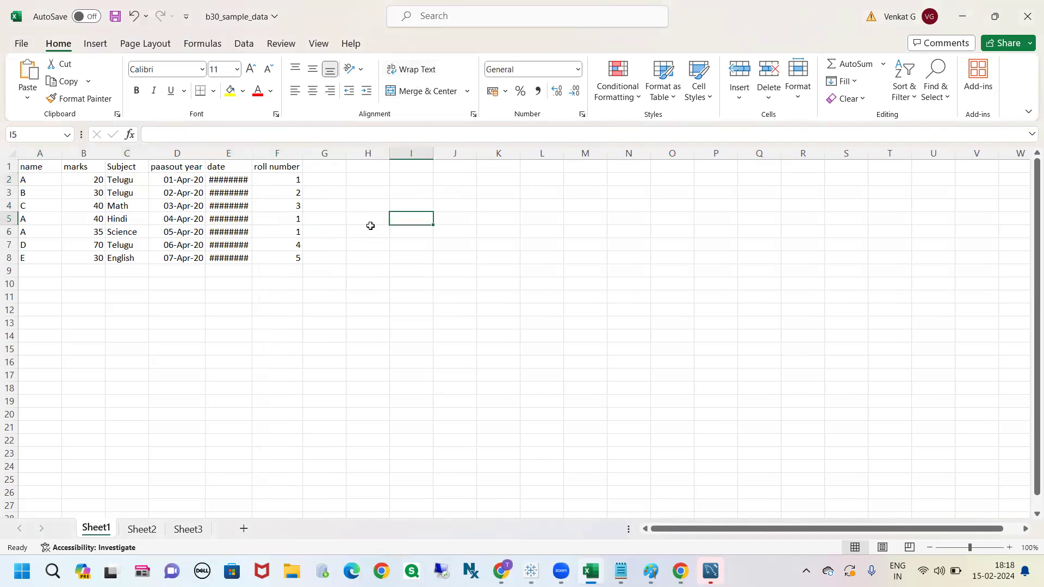
{"action": "double_click", "coordinate": [252, 153]}
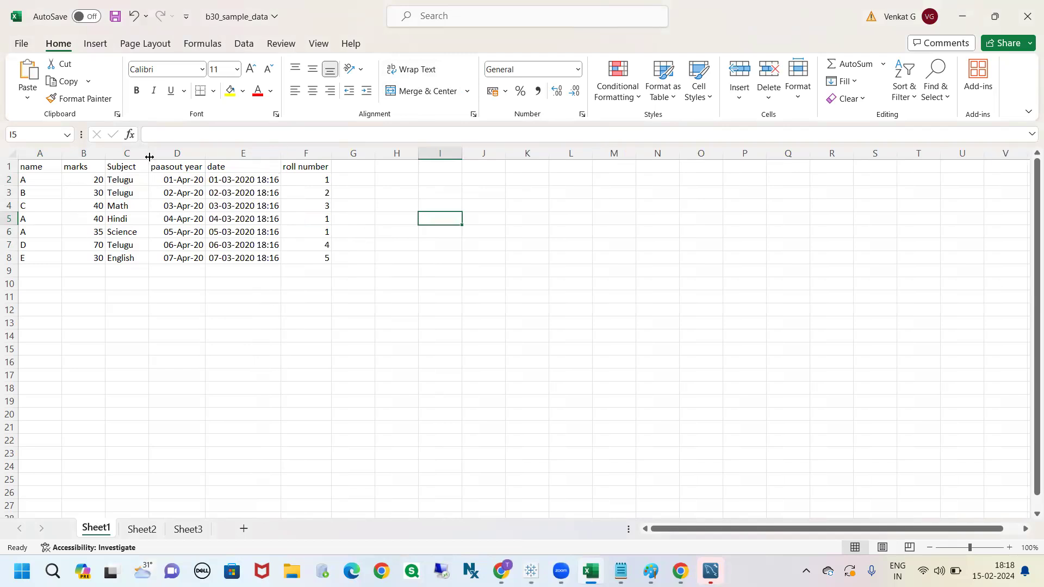
{"action": "left_click_drag", "start_coordinate": [149, 157], "coordinate": [149, 157]}
{"action": "left_click_drag", "start_coordinate": [18, 189], "coordinate": [17, 209]}
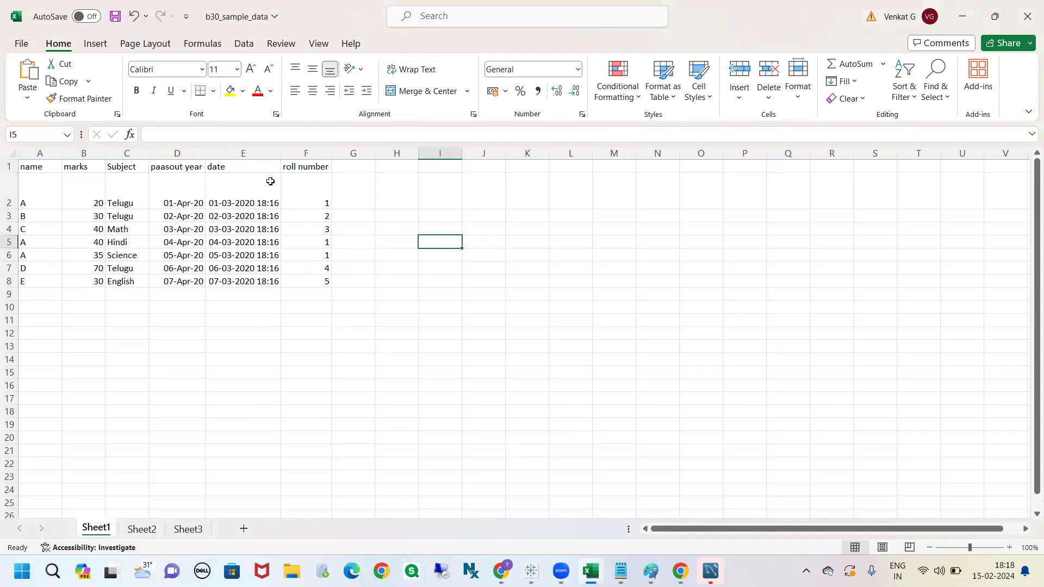
Narrow the date column E again and apply Merge & Center to cell E2
{"action": "left_click_drag", "start_coordinate": [281, 153], "coordinate": [253, 153]}
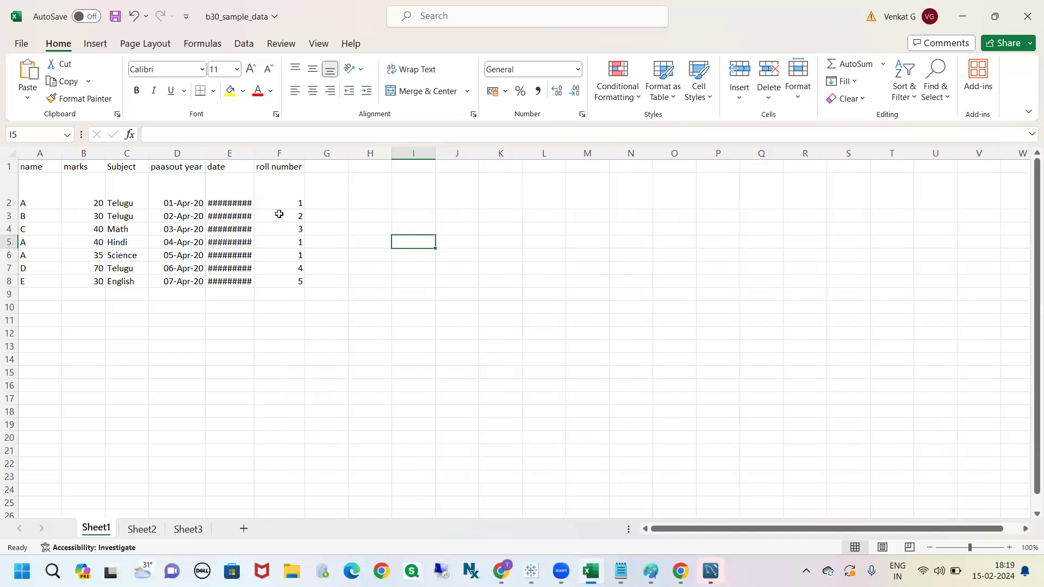
{"action": "left_click", "coordinate": [230, 190]}
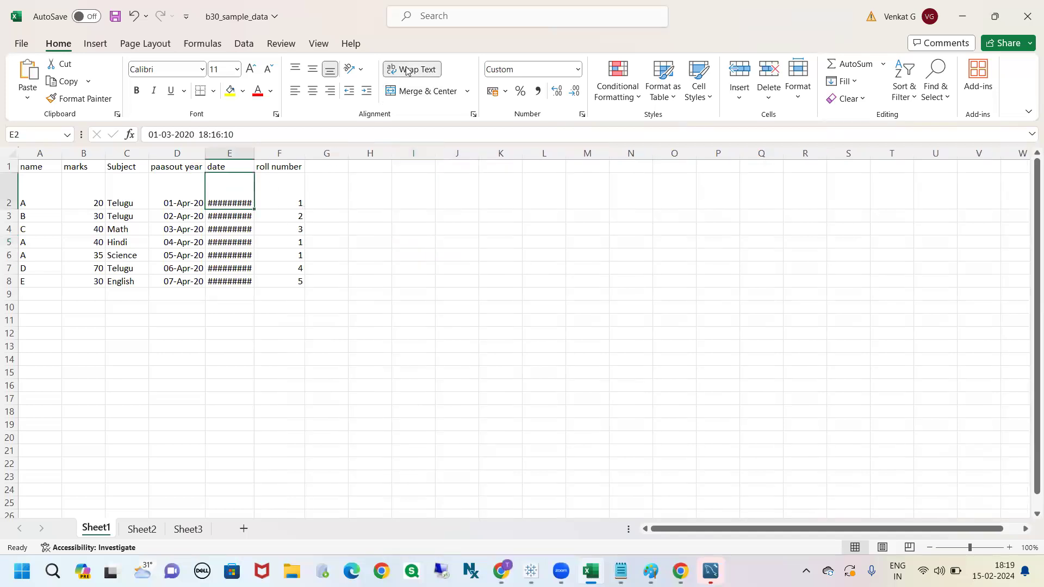
{"action": "left_click", "coordinate": [419, 92]}
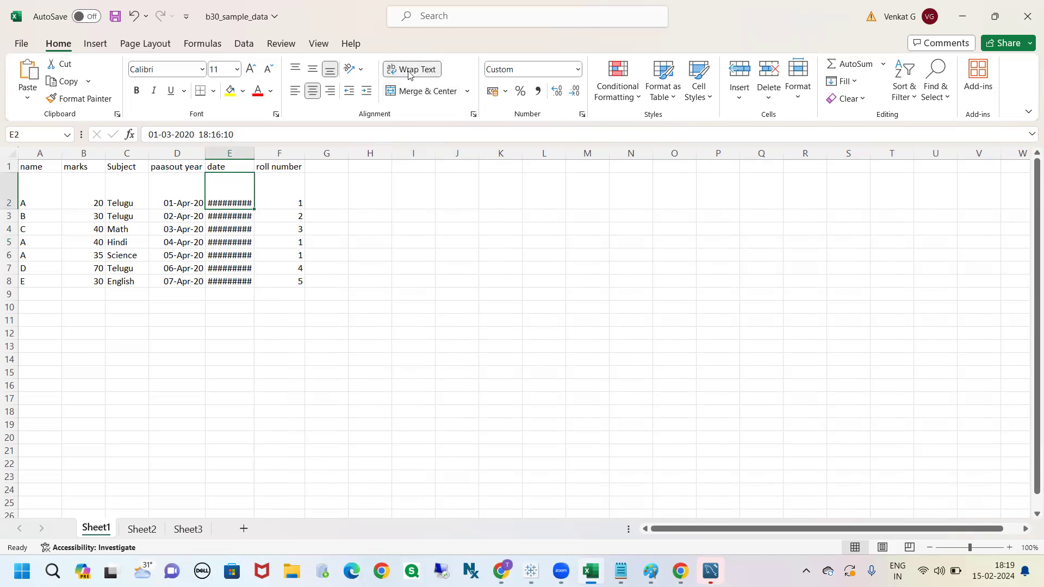
Align cell E2 to the top left with Wrap Text applied, and widen the date column E slightly
{"action": "left_click", "coordinate": [296, 69]}
{"action": "left_click", "coordinate": [294, 91]}
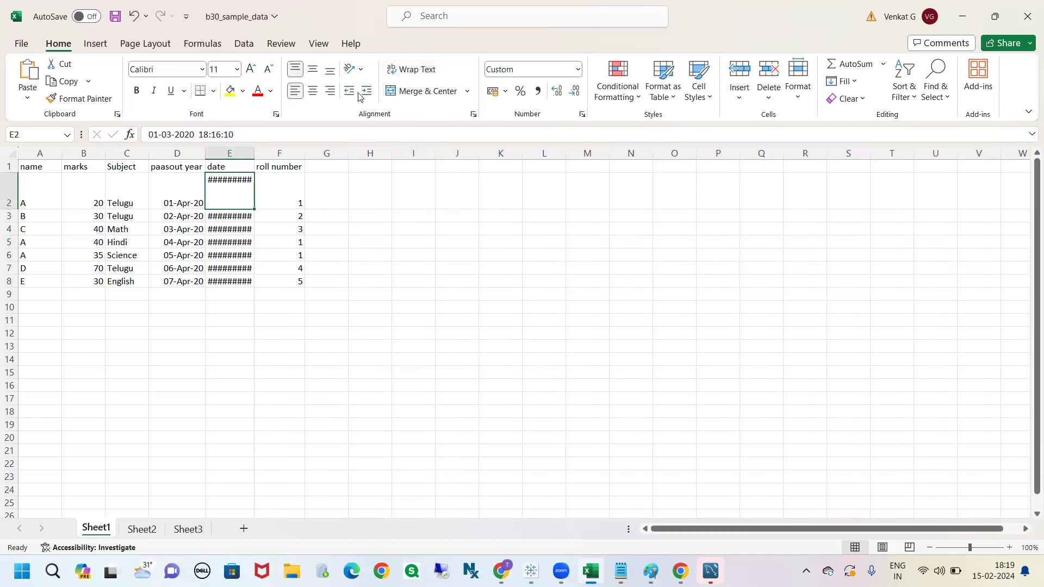
{"action": "left_click", "coordinate": [414, 70]}
{"action": "mouse_move", "coordinate": [254, 153]}
{"action": "left_mouse_down"}
{"action": "mouse_move", "coordinate": [240, 153]}
{"action": "mouse_move", "coordinate": [273, 152]}
{"action": "left_mouse_up"}
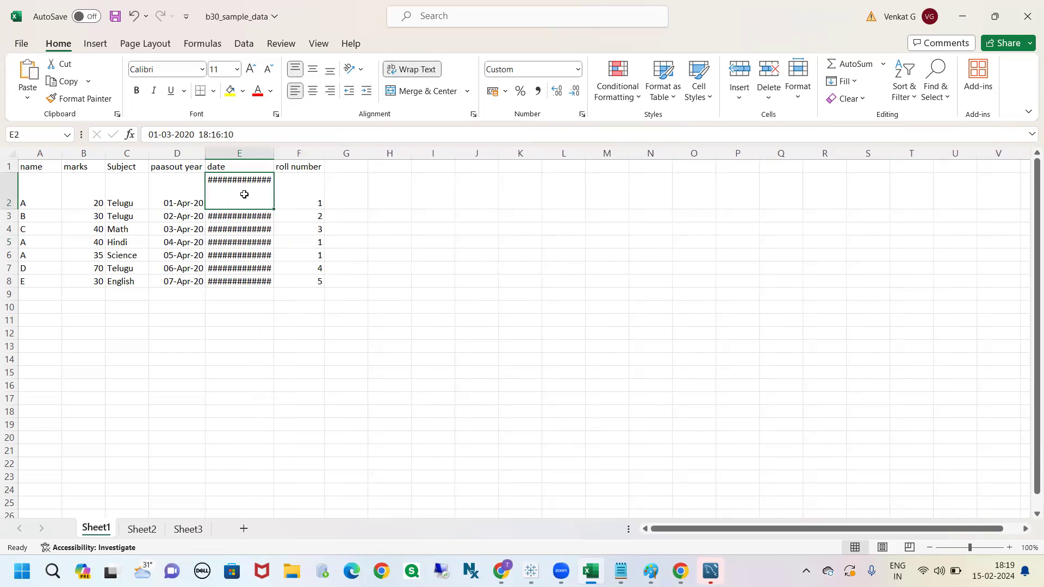
{"action": "left_click_drag", "start_coordinate": [152, 165], "coordinate": [130, 166]}
{"action": "left_click", "coordinate": [489, 266]}
Switch back to Tableau and examine the text and font settings of the mark labels on Sheet 18
{"action": "key", "text": "alt+Tab"}
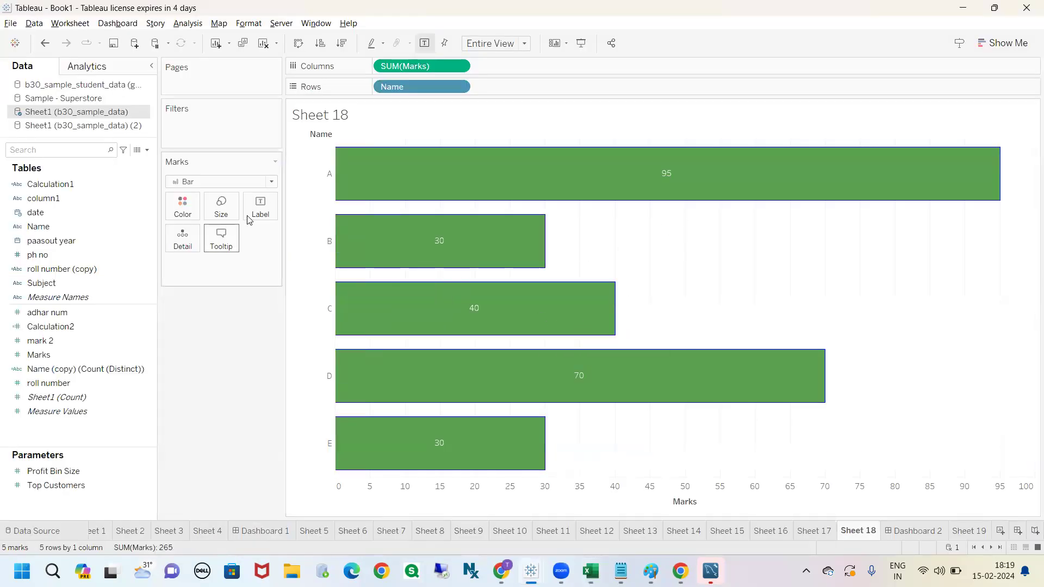
{"action": "left_click", "coordinate": [263, 209]}
{"action": "left_click", "coordinate": [216, 364]}
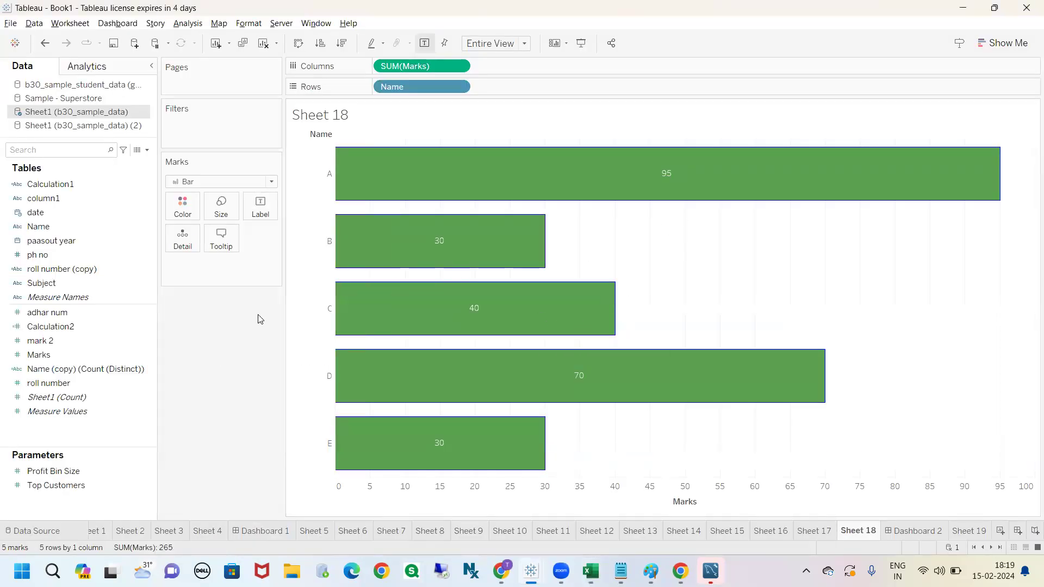
{"action": "left_click", "coordinate": [269, 210]}
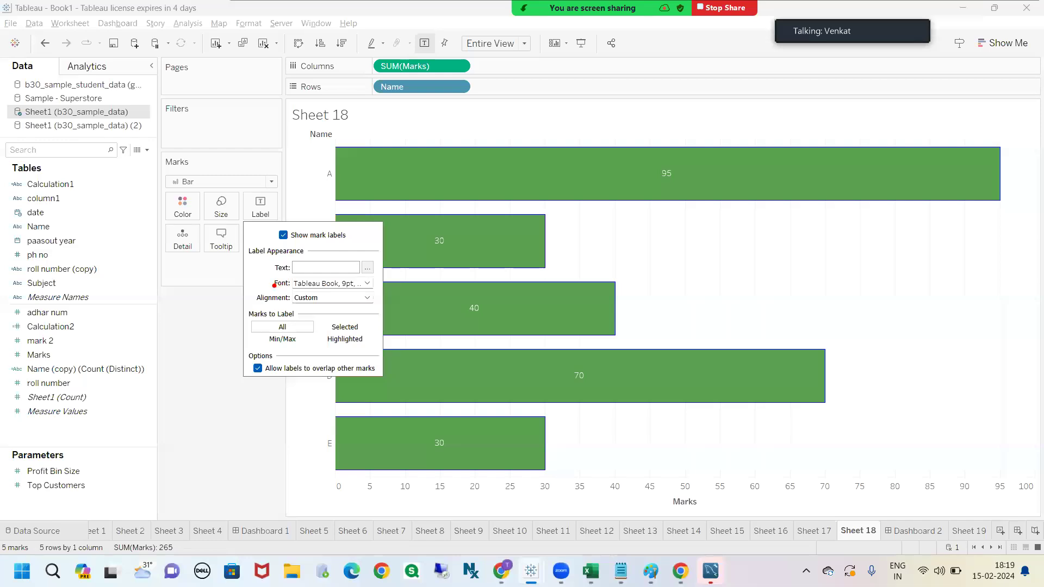
{"action": "mouse_move", "coordinate": [274, 285]}
{"action": "left_mouse_down"}
{"action": "mouse_move", "coordinate": [377, 296]}
{"action": "mouse_move", "coordinate": [310, 277]}
{"action": "mouse_move", "coordinate": [291, 284]}
{"action": "left_mouse_up"}
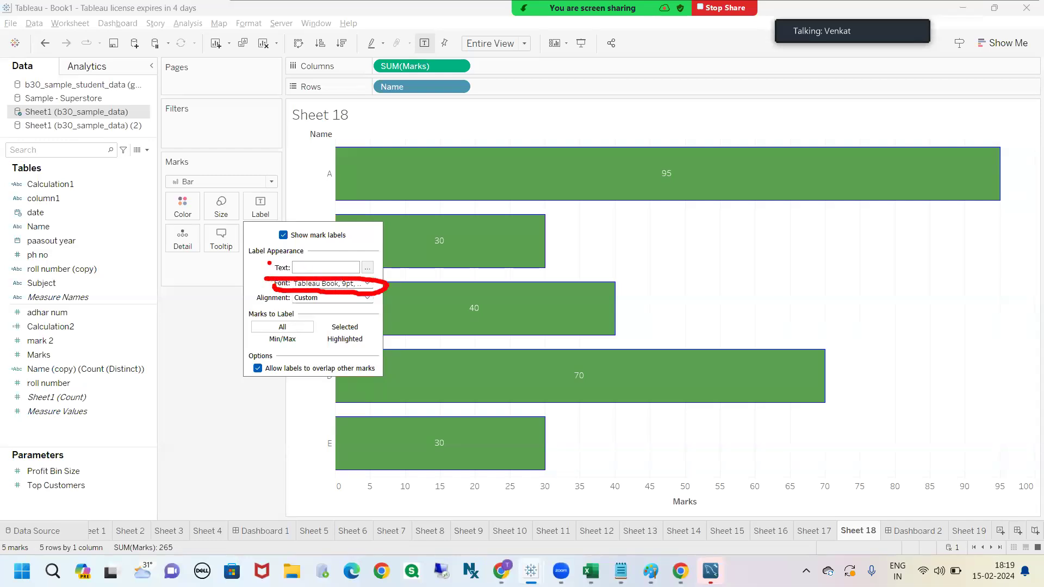
{"action": "mouse_move", "coordinate": [269, 263]}
{"action": "left_mouse_down"}
{"action": "mouse_move", "coordinate": [274, 285]}
{"action": "mouse_move", "coordinate": [340, 286]}
{"action": "mouse_move", "coordinate": [376, 267]}
{"action": "mouse_move", "coordinate": [264, 259]}
{"action": "left_mouse_up"}
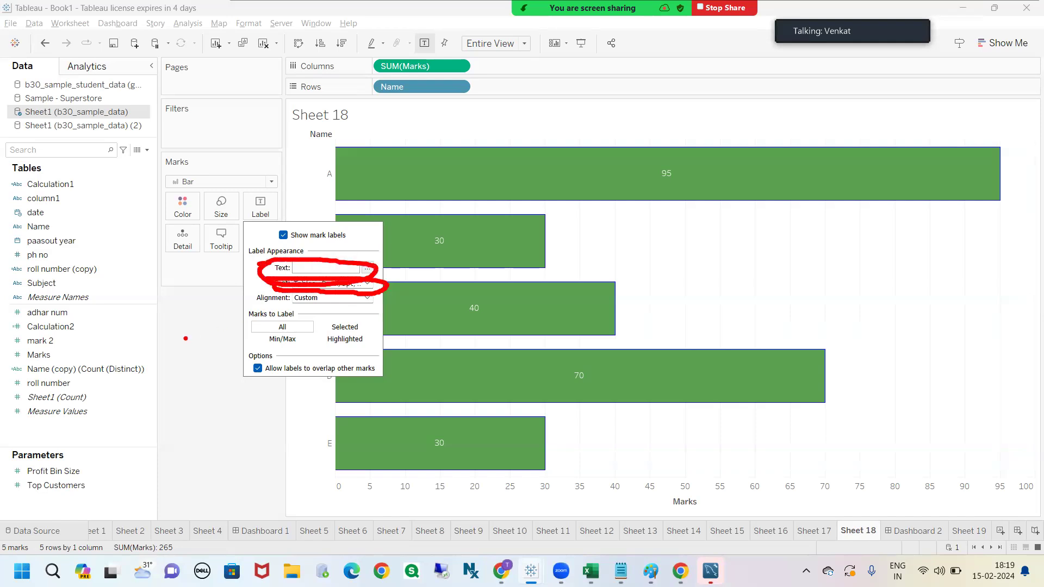
{"action": "key", "text": "Escape"}
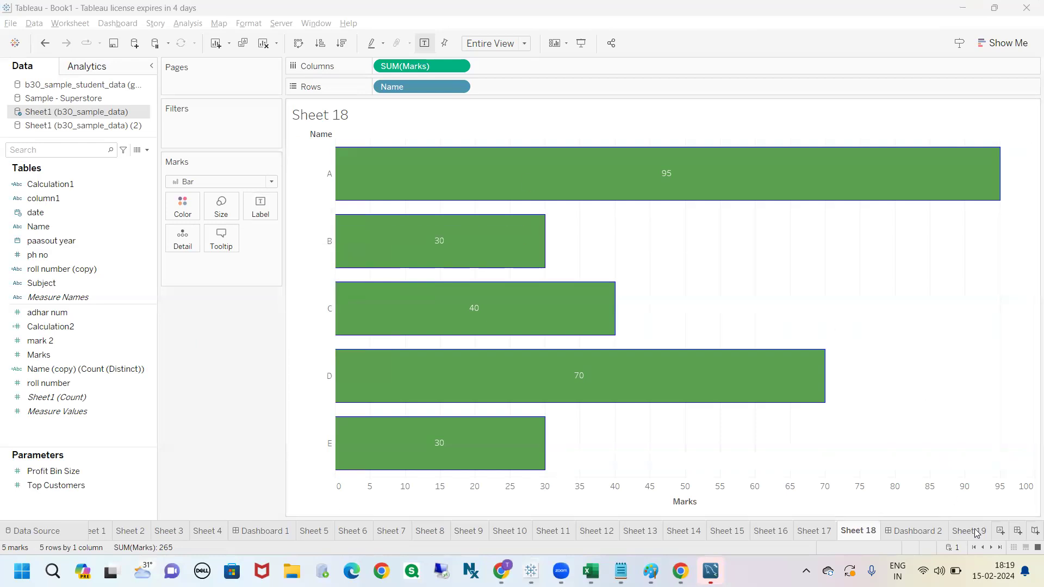
{"action": "mouse_move", "coordinate": [524, 184]}
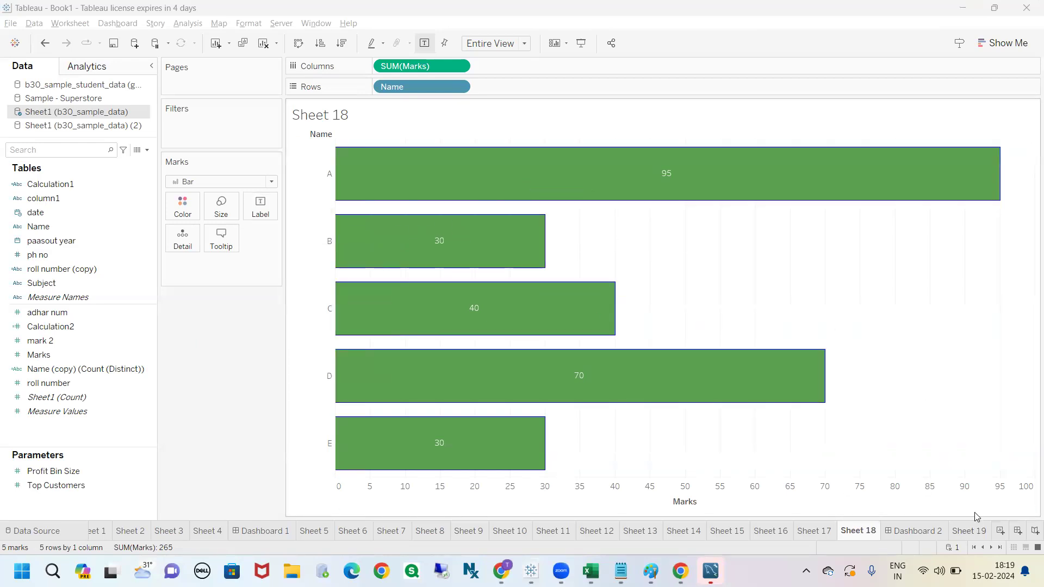
On Sheet 19, replace Customer Name with Sub-Category on Rows and fit the chart to Entire View
{"action": "left_click", "coordinate": [969, 532]}
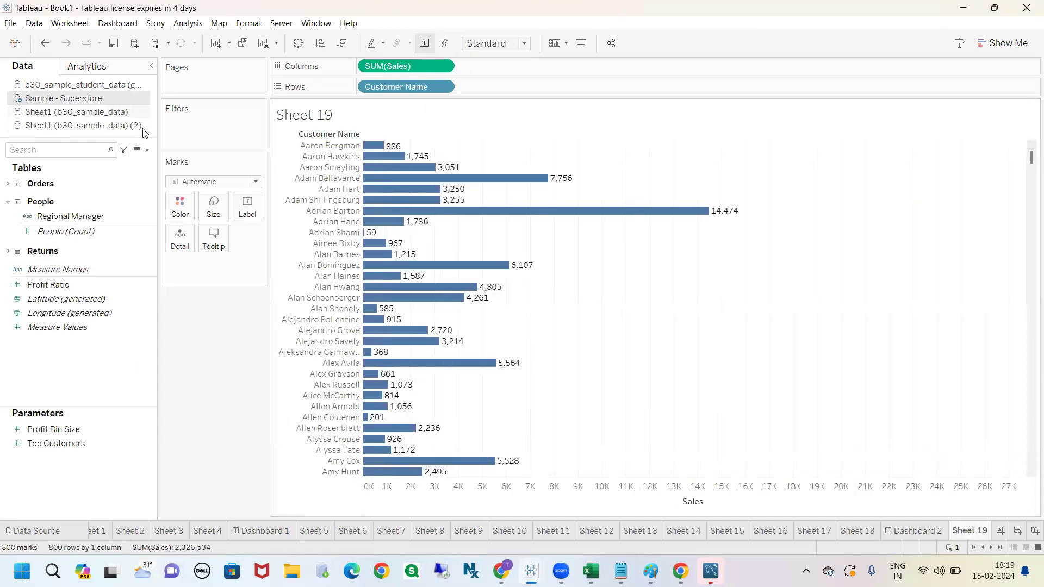
{"action": "left_click", "coordinate": [73, 326]}
{"action": "left_click_drag", "start_coordinate": [396, 87], "coordinate": [78, 151]}
{"action": "type", "text": "sub"}
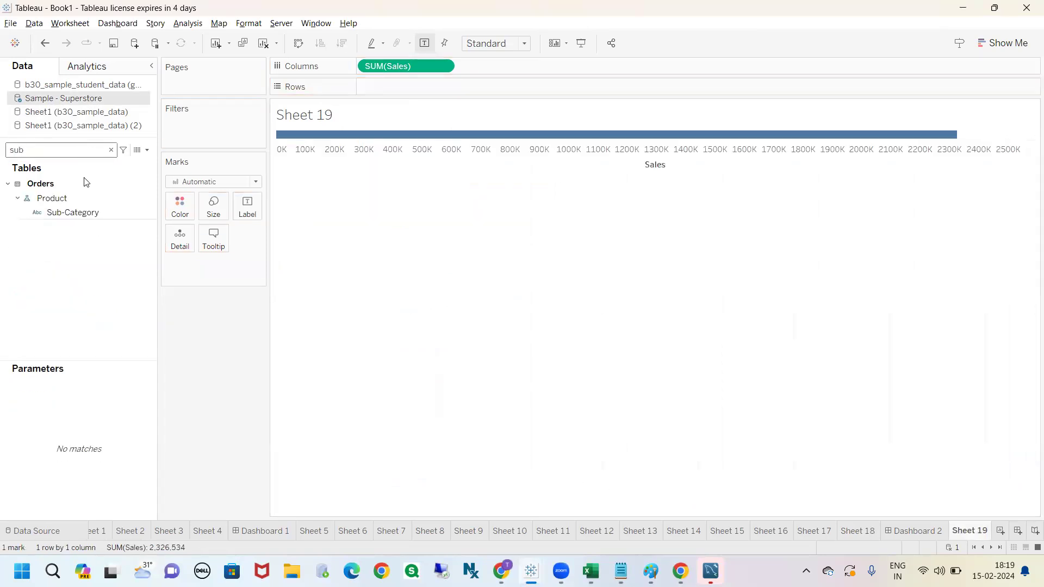
{"action": "left_click_drag", "start_coordinate": [104, 213], "coordinate": [421, 115]}
{"action": "left_click", "coordinate": [492, 44]}
{"action": "left_click", "coordinate": [489, 93]}
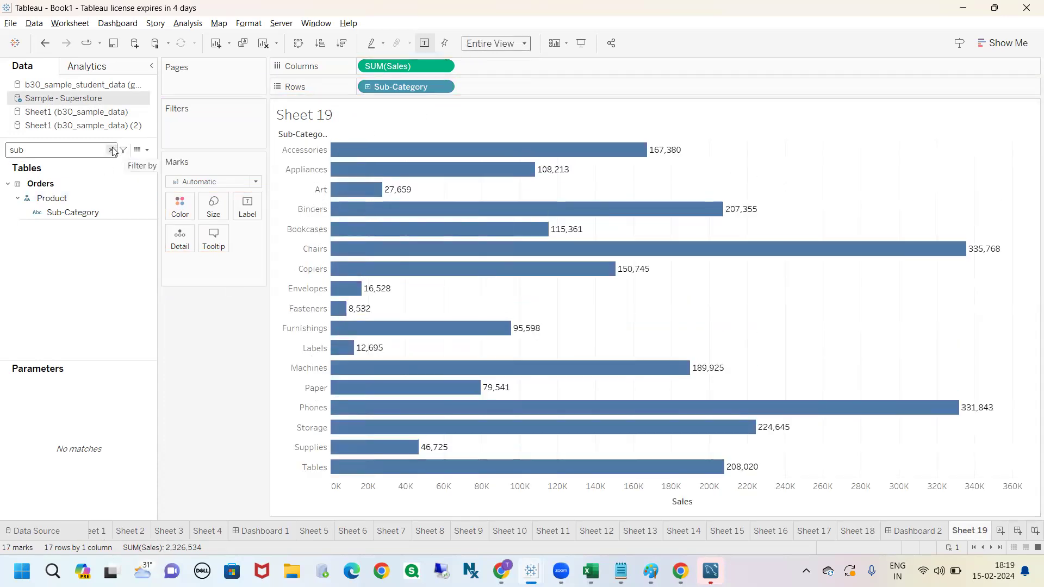
{"action": "left_click", "coordinate": [112, 150]}
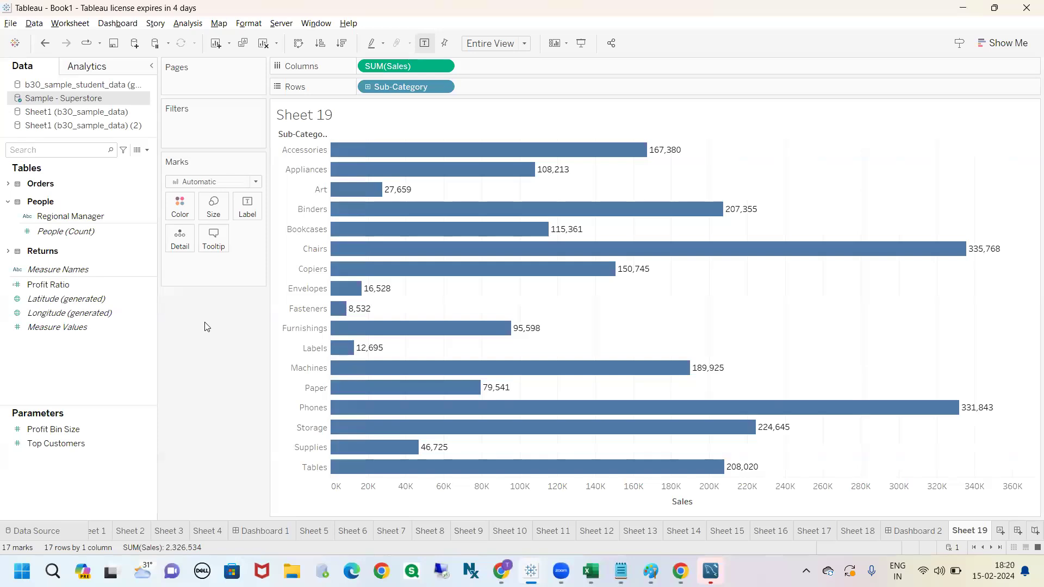
Examine how the bar labels relate to SUM(Sales) on Columns, checking the Accessories bar's details
{"action": "mouse_move", "coordinate": [358, 50]}
{"action": "left_mouse_down"}
{"action": "mouse_move", "coordinate": [345, 71]}
{"action": "mouse_move", "coordinate": [441, 65]}
{"action": "mouse_move", "coordinate": [359, 55]}
{"action": "left_mouse_up"}
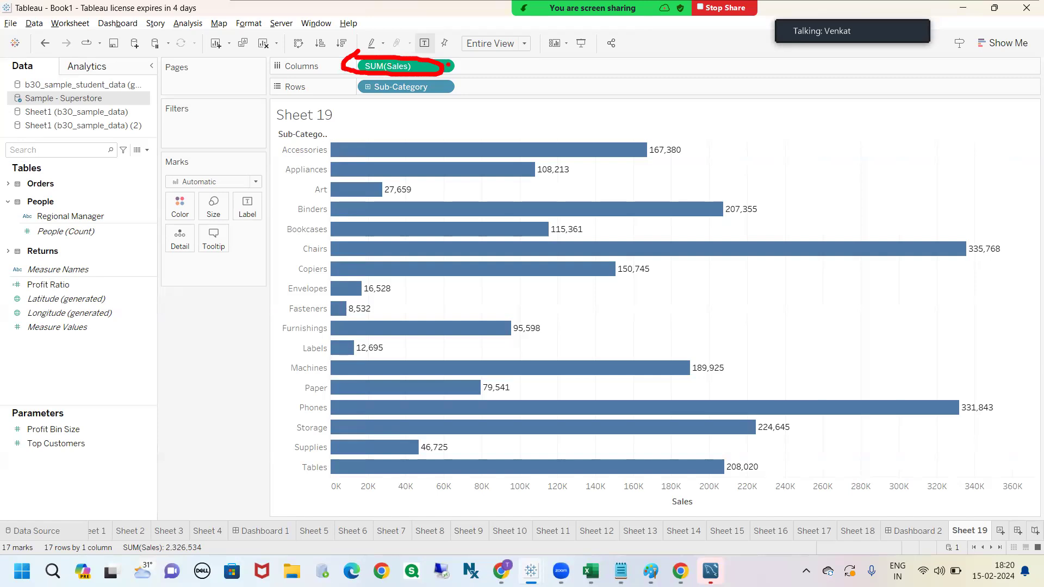
{"action": "mouse_move", "coordinate": [443, 68]}
{"action": "left_mouse_down"}
{"action": "mouse_move", "coordinate": [560, 82]}
{"action": "mouse_move", "coordinate": [591, 136]}
{"action": "mouse_move", "coordinate": [593, 116]}
{"action": "left_mouse_up"}
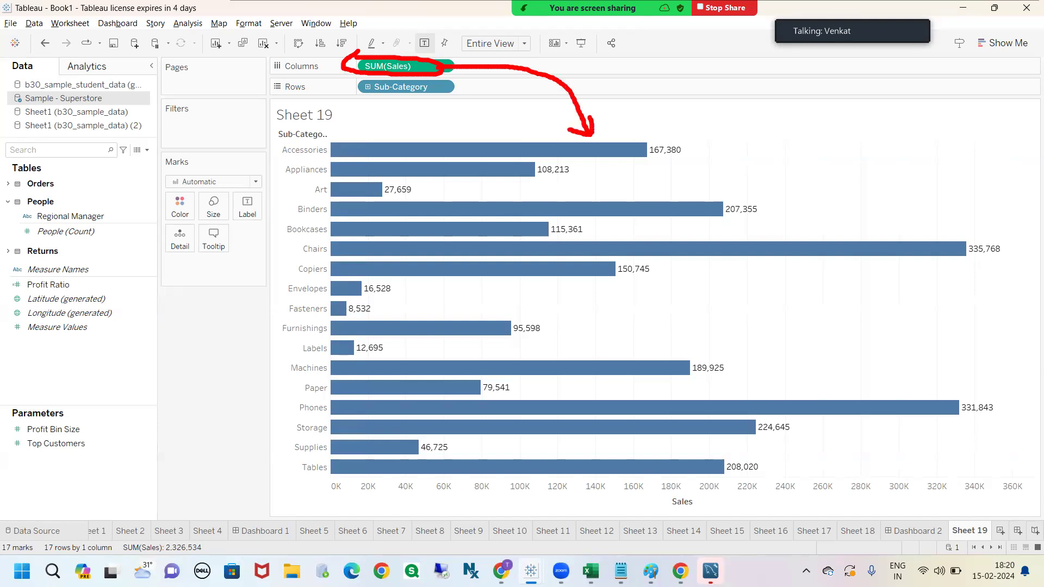
{"action": "mouse_move", "coordinate": [660, 130]}
{"action": "left_mouse_down"}
{"action": "mouse_move", "coordinate": [637, 150]}
{"action": "mouse_move", "coordinate": [709, 162]}
{"action": "mouse_move", "coordinate": [660, 129]}
{"action": "left_mouse_up"}
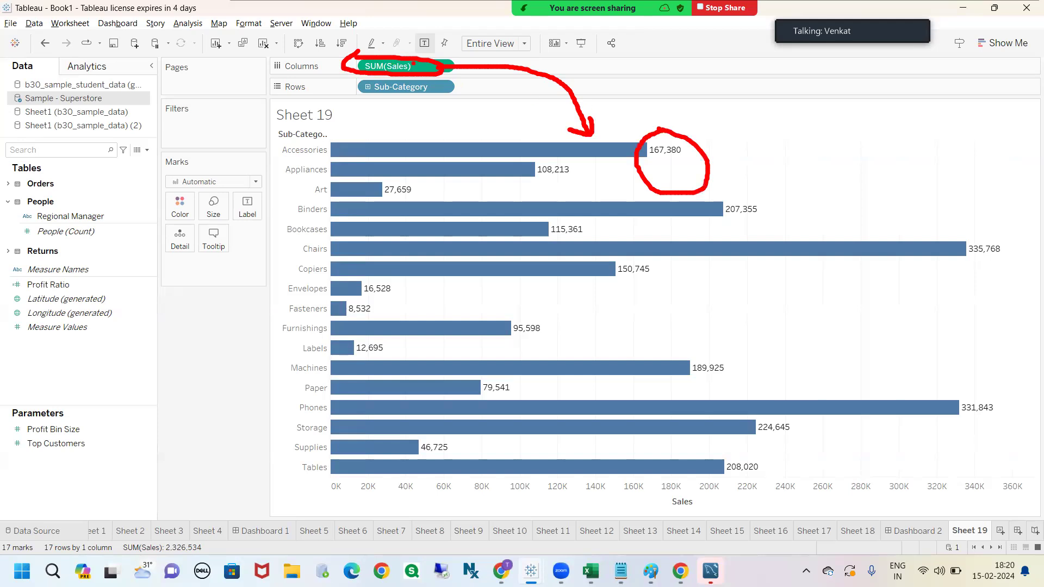
{"action": "left_click_drag", "start_coordinate": [266, 147], "coordinate": [288, 143]}
{"action": "mouse_move", "coordinate": [657, 162]}
{"action": "left_mouse_down"}
{"action": "mouse_move", "coordinate": [674, 154]}
{"action": "mouse_move", "coordinate": [650, 160]}
{"action": "mouse_move", "coordinate": [651, 127]}
{"action": "mouse_move", "coordinate": [421, 64]}
{"action": "left_mouse_up"}
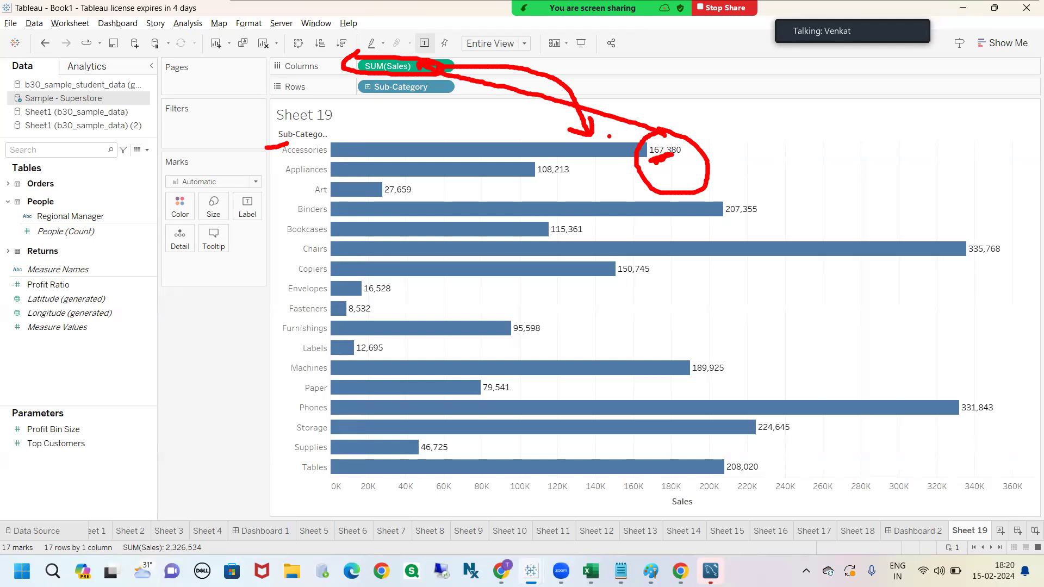
{"action": "key", "text": "Escape"}
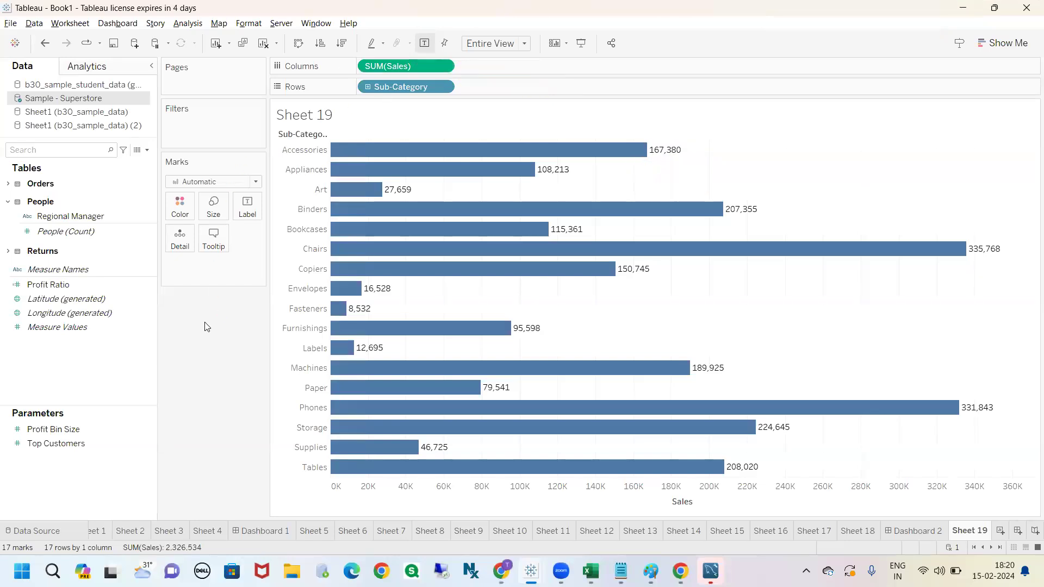
{"action": "left_click", "coordinate": [641, 148]}
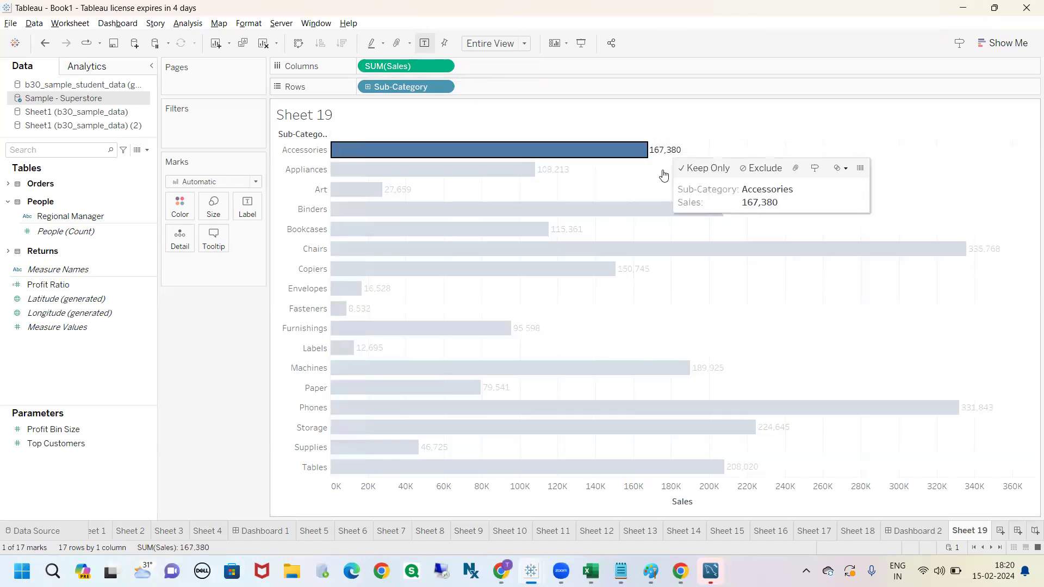
{"action": "left_click", "coordinate": [566, 156]}
Find the Profit field and add it to the mark labels of the Sub-Category bars
{"action": "left_click", "coordinate": [82, 151]}
{"action": "type", "text": "prof"}
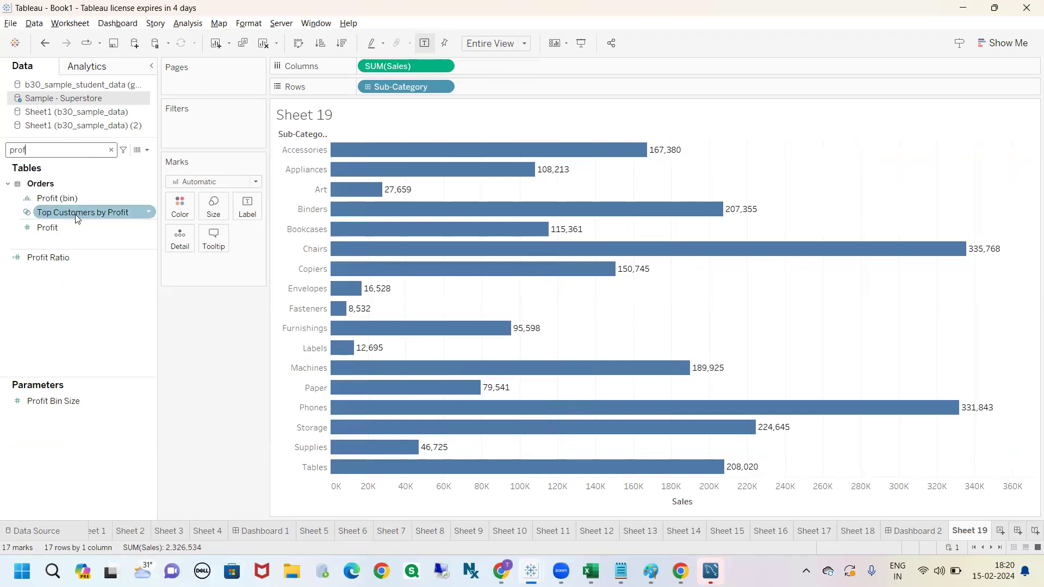
{"action": "left_click_drag", "start_coordinate": [50, 227], "coordinate": [242, 203]}
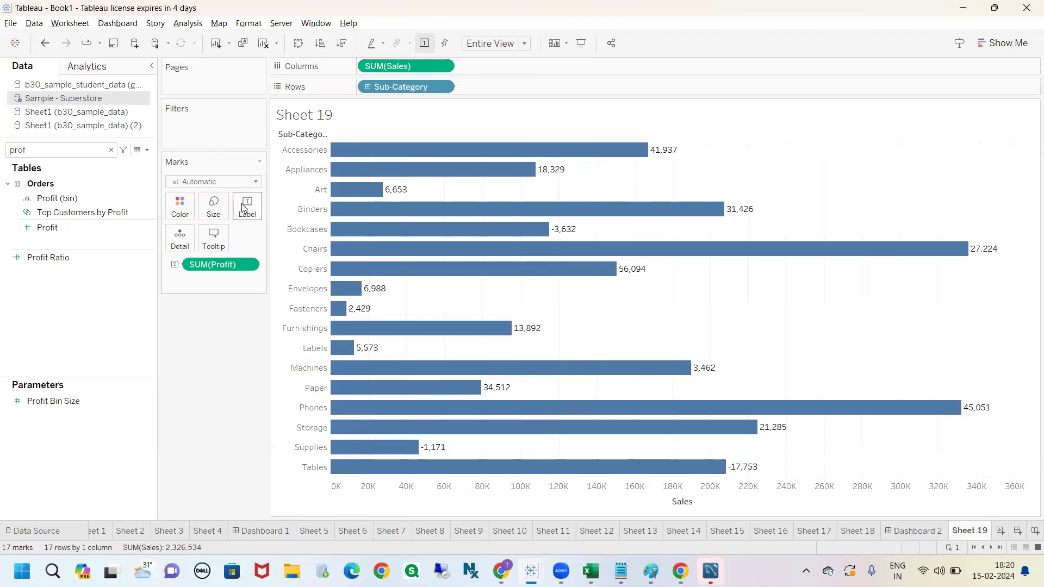
{"action": "mouse_move", "coordinate": [663, 126]}
{"action": "left_mouse_down"}
{"action": "mouse_move", "coordinate": [671, 176]}
{"action": "mouse_move", "coordinate": [664, 126]}
{"action": "mouse_move", "coordinate": [349, 159]}
{"action": "mouse_move", "coordinate": [151, 248]}
{"action": "mouse_move", "coordinate": [252, 250]}
{"action": "mouse_move", "coordinate": [194, 231]}
{"action": "left_mouse_up"}
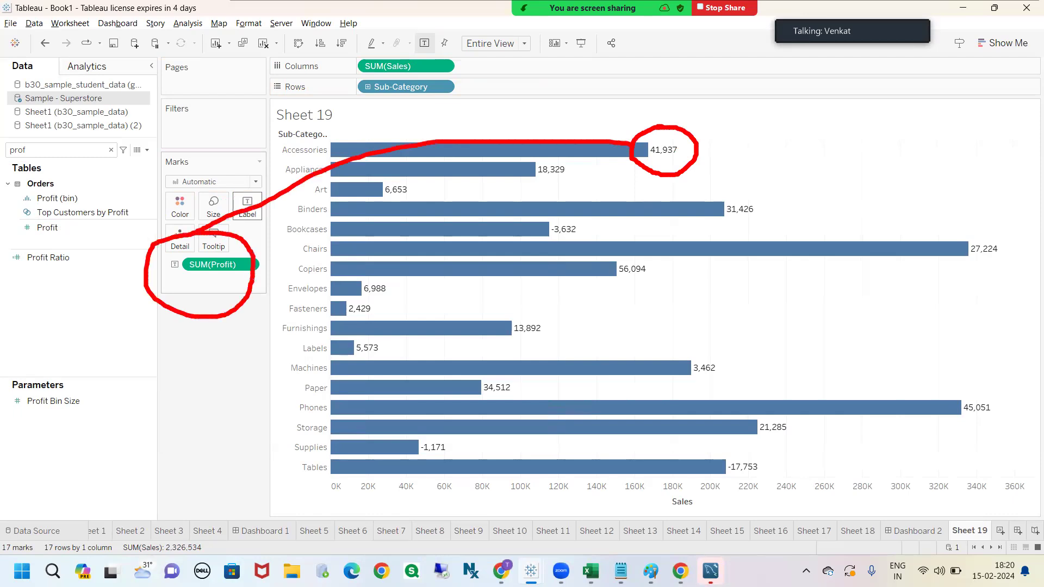
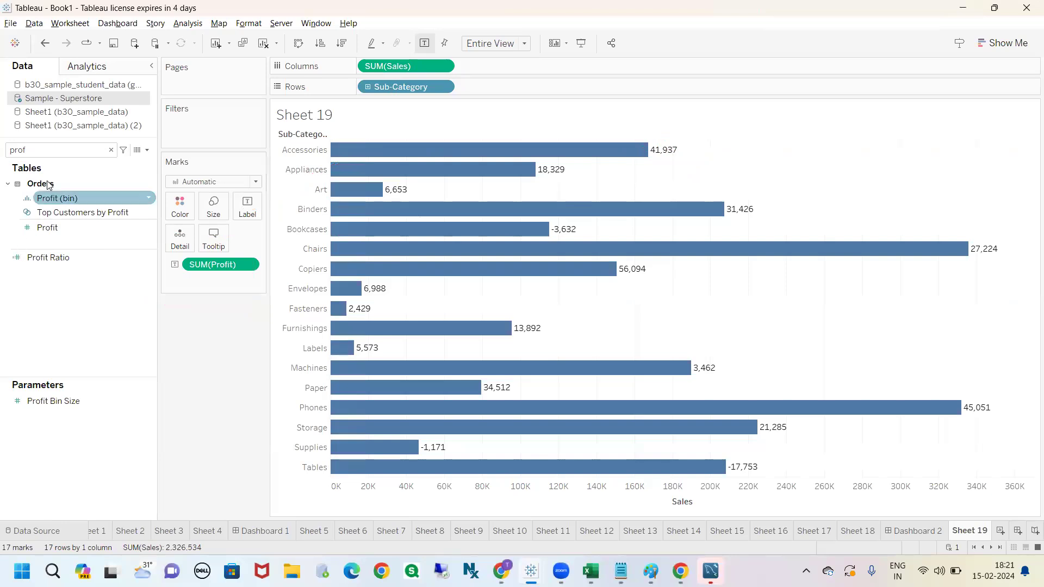
Find the Sales field and add it to the mark labels alongside Profit
{"action": "left_click", "coordinate": [52, 152]}
{"action": "type", "text": "sa"}
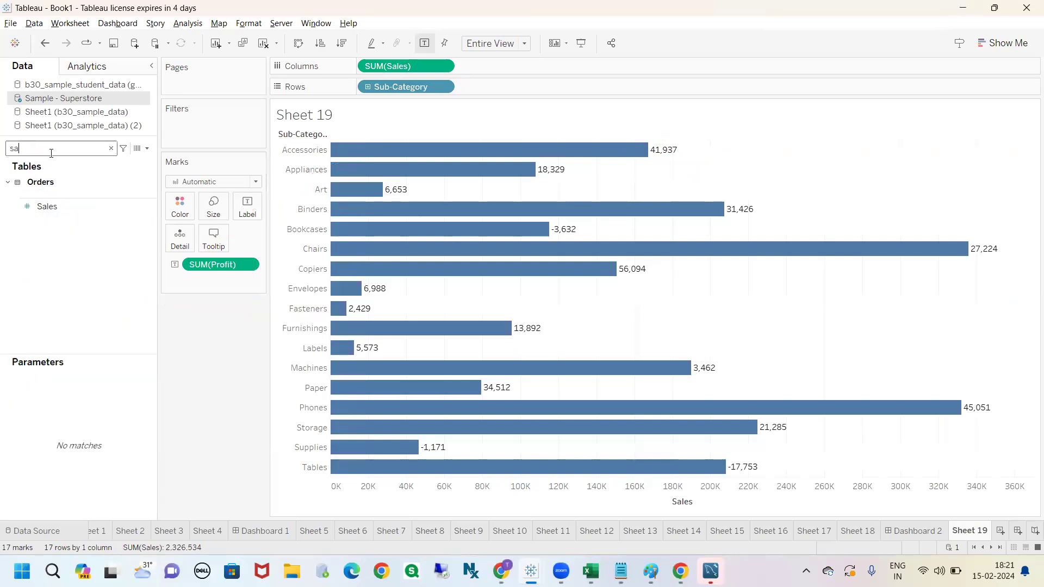
{"action": "left_click_drag", "start_coordinate": [41, 209], "coordinate": [241, 212]}
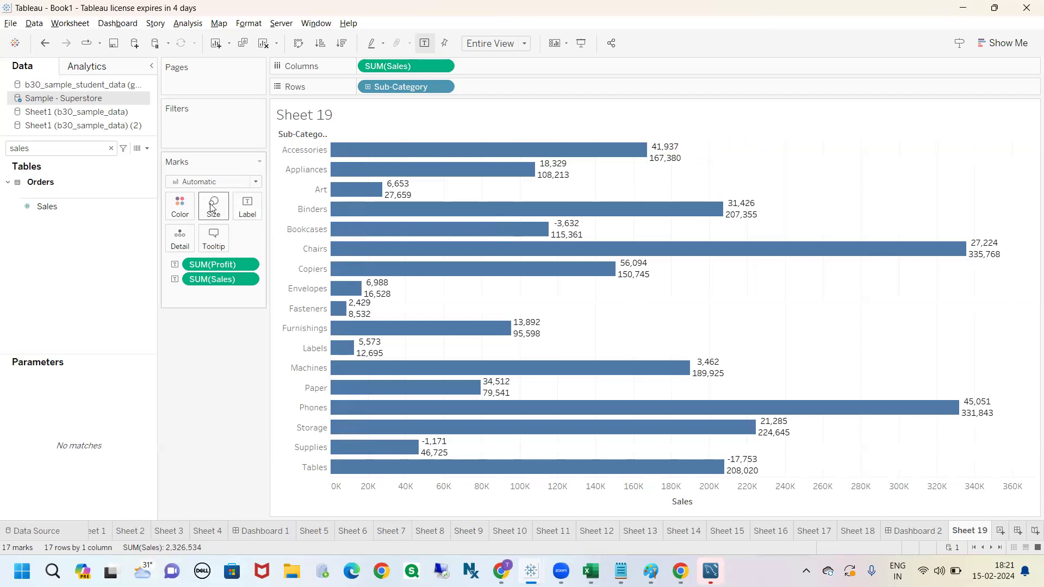
{"action": "left_click", "coordinate": [146, 205]}
Open the label text for editing and prefix the SUM(Sales) field with "Sales:"
{"action": "left_click", "coordinate": [248, 216]}
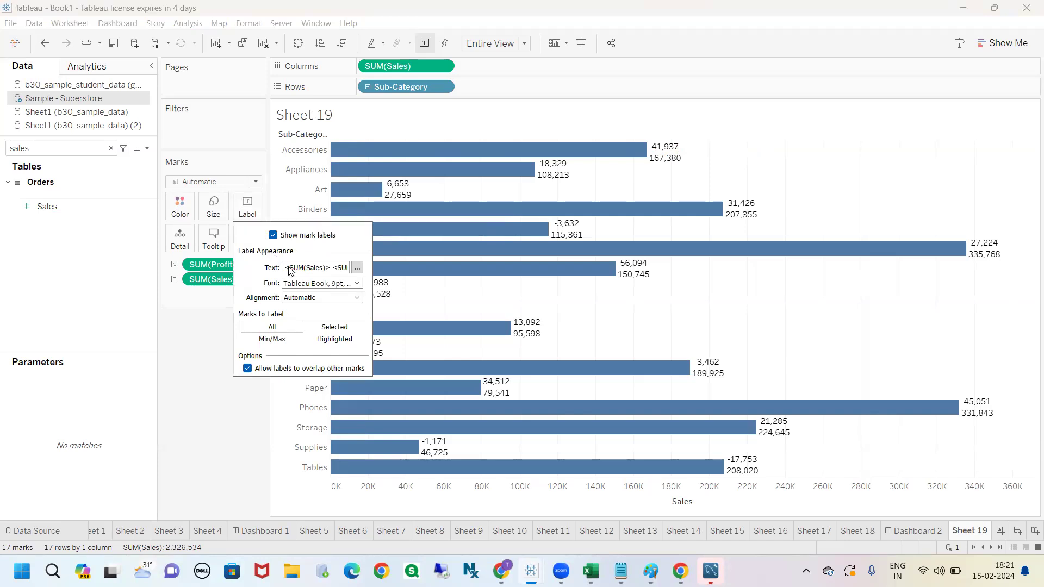
{"action": "left_click", "coordinate": [358, 269]}
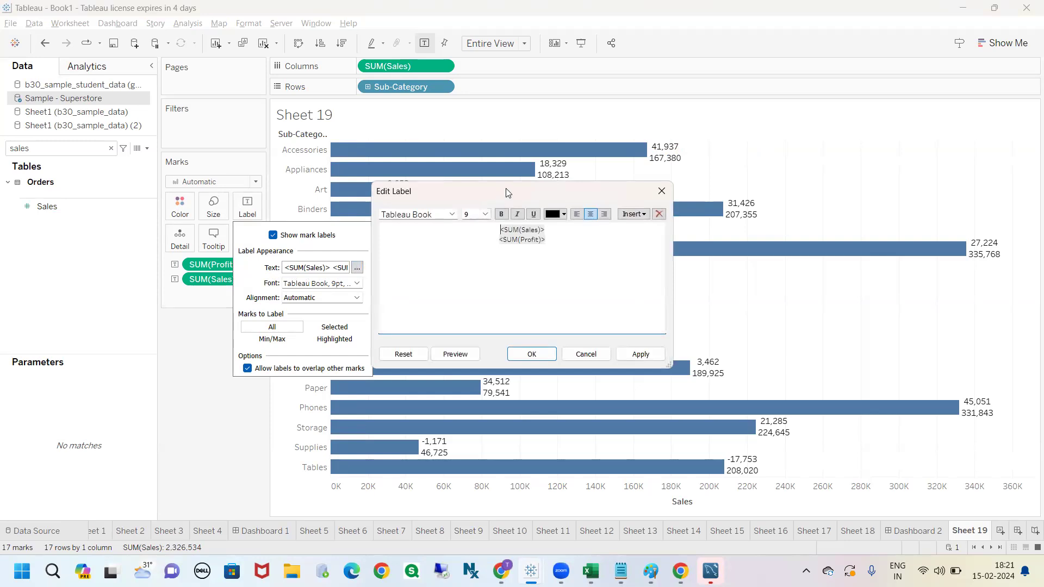
{"action": "left_click_drag", "start_coordinate": [506, 188], "coordinate": [520, 167]}
{"action": "left_click_drag", "start_coordinate": [523, 209], "coordinate": [507, 218]}
{"action": "left_click", "coordinate": [504, 217]}
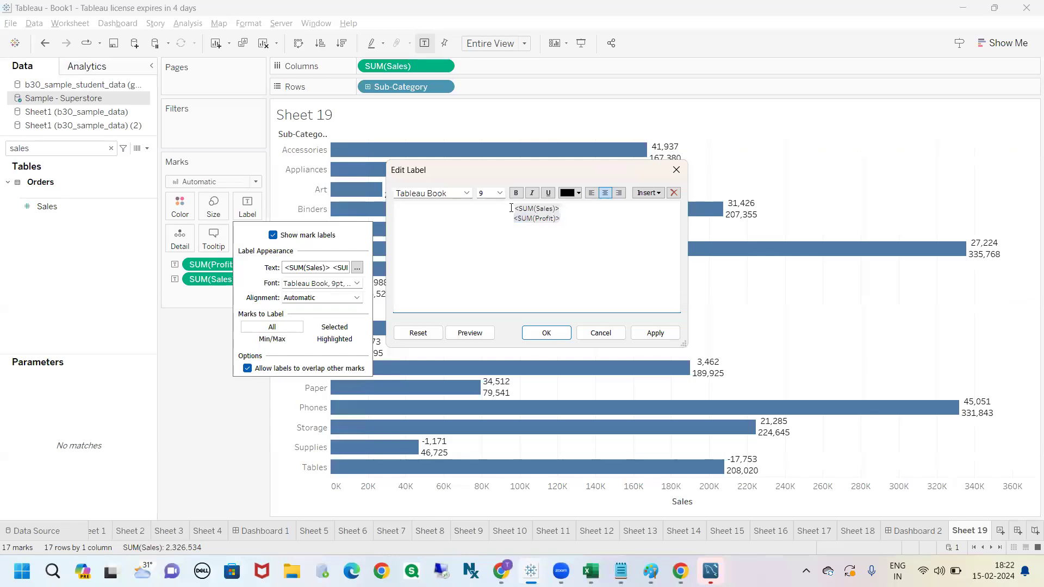
{"action": "type", "text": "Sales:"}
{"action": "left_click_drag", "start_coordinate": [524, 209], "coordinate": [501, 207]}
Prefix the SUM(Profit) field with "Profit:" and apply the edited label text to the chart
{"action": "left_click", "coordinate": [511, 220]}
{"action": "type", "text": "Profit:"}
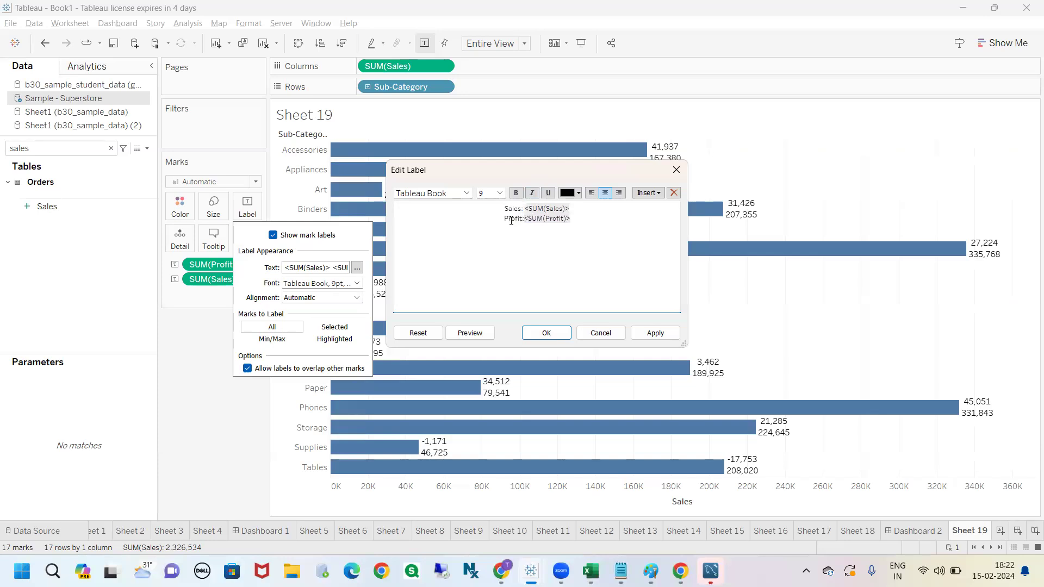
{"action": "left_click_drag", "start_coordinate": [525, 208], "coordinate": [255, 220]}
{"action": "left_click", "coordinate": [505, 228]}
{"action": "left_click", "coordinate": [538, 251]}
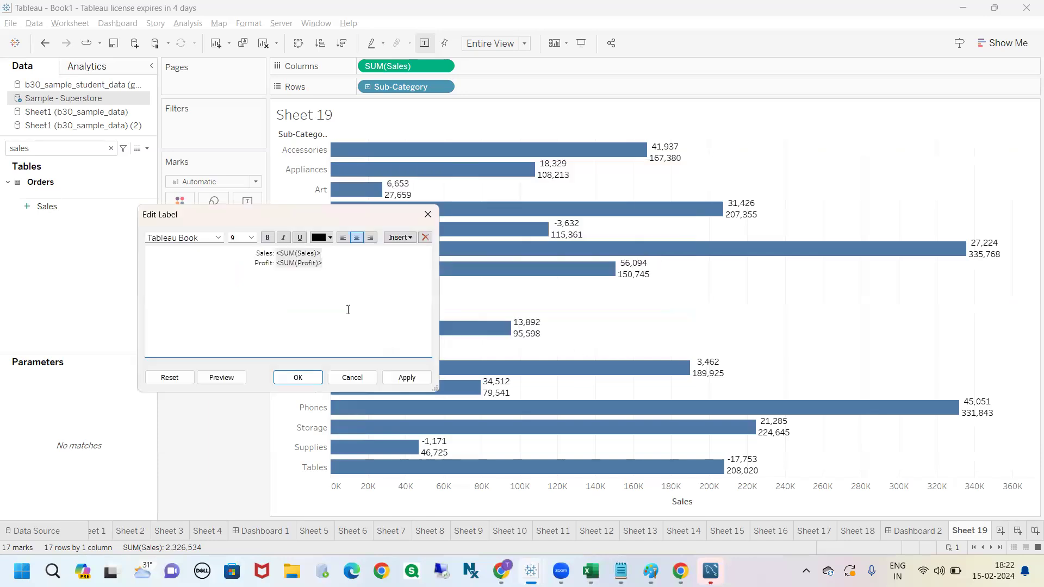
{"action": "left_click", "coordinate": [407, 378]}
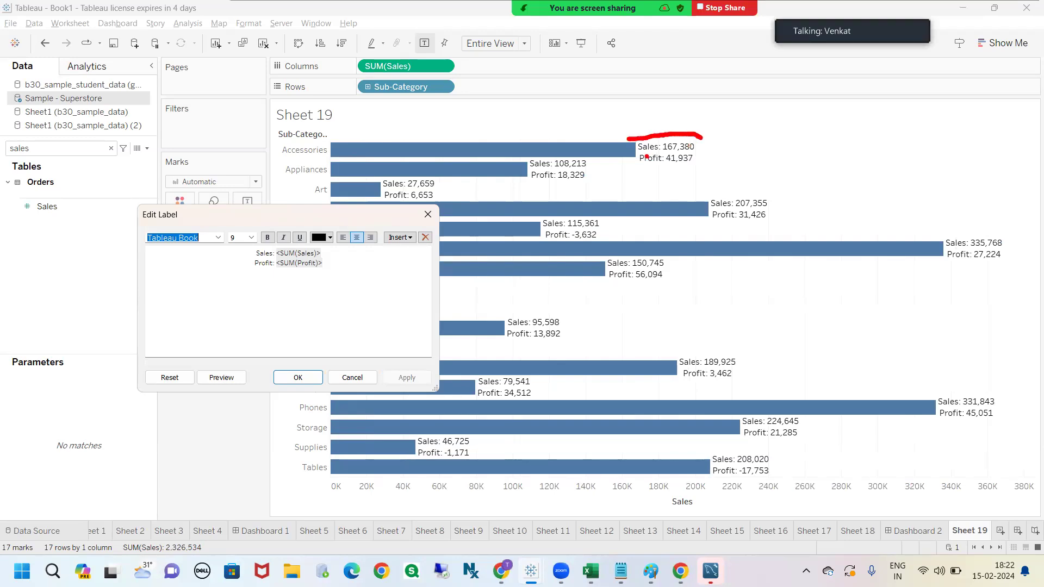
{"action": "left_click_drag", "start_coordinate": [638, 168], "coordinate": [695, 169]}
{"action": "key", "text": "Escape"}
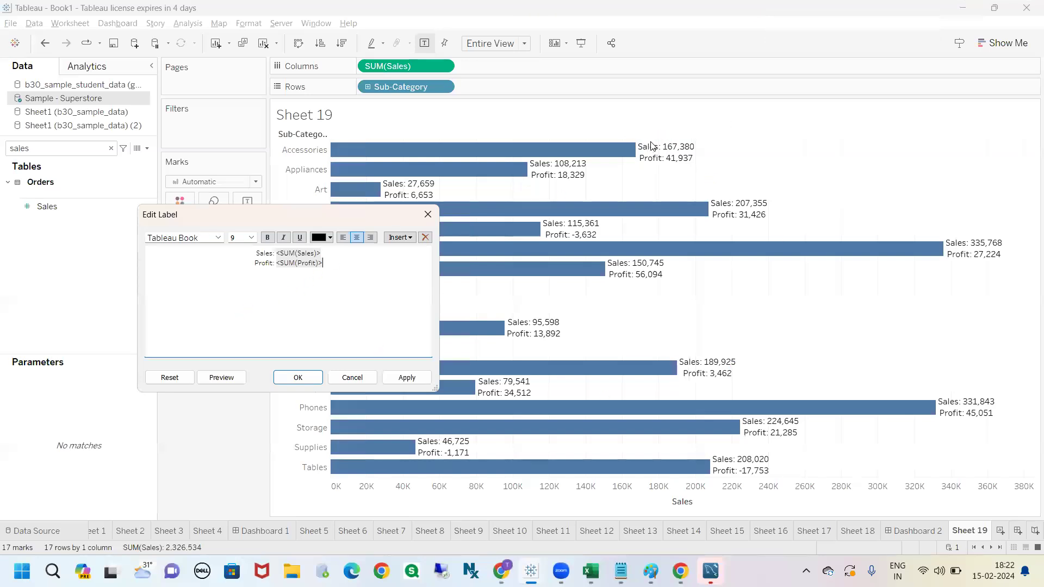
Remove the "Sales:" and "Profit:" prefixes from the label text
{"action": "key", "text": "shift+Home"}
{"action": "key", "text": "BackSpace"}
{"action": "left_click_drag", "start_coordinate": [274, 263], "coordinate": [238, 263]}
{"action": "key", "text": "BackSpace"}
{"action": "key", "text": "Delete"}
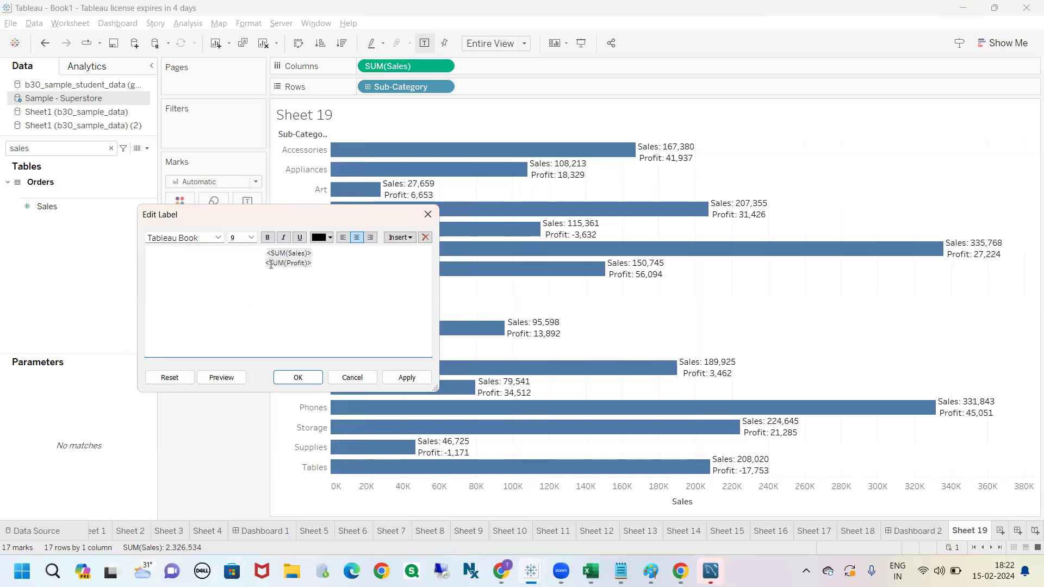
Put the SUM(Profit) field in parentheses on the same line as SUM(Sales) and apply the label text
{"action": "key", "text": "BackSpace"}
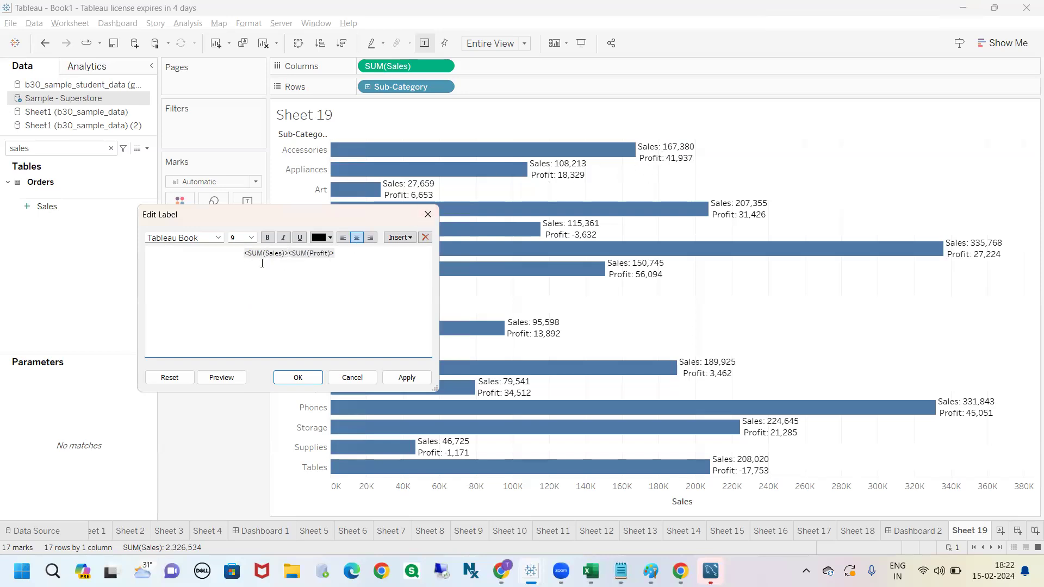
{"action": "type", "text": "("}
{"action": "type", "text": ")"}
{"action": "double_click", "coordinate": [332, 253]}
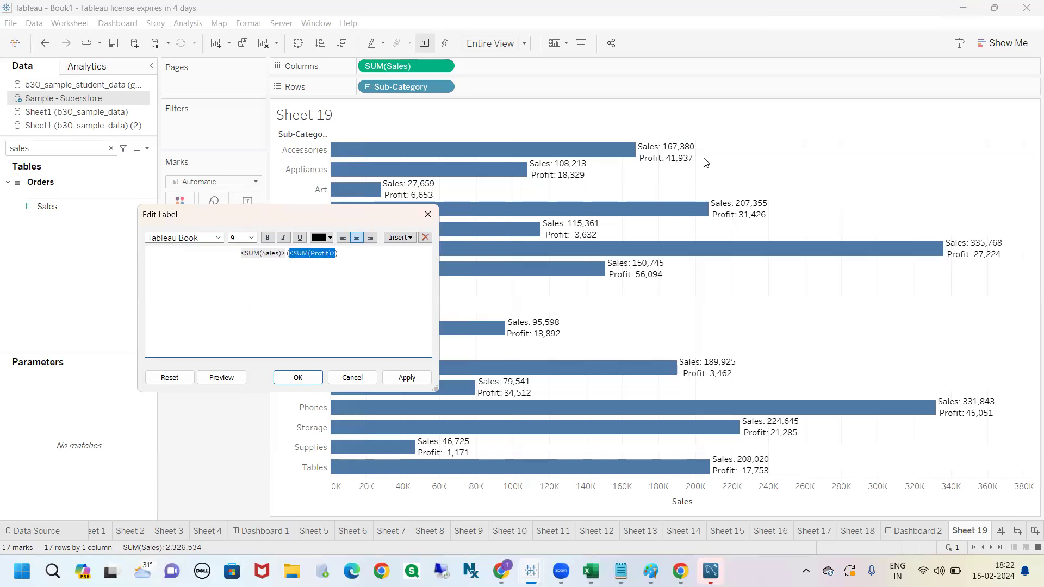
{"action": "left_click_drag", "start_coordinate": [337, 253], "coordinate": [286, 256]}
{"action": "left_click", "coordinate": [322, 281]}
{"action": "left_click", "coordinate": [406, 377]}
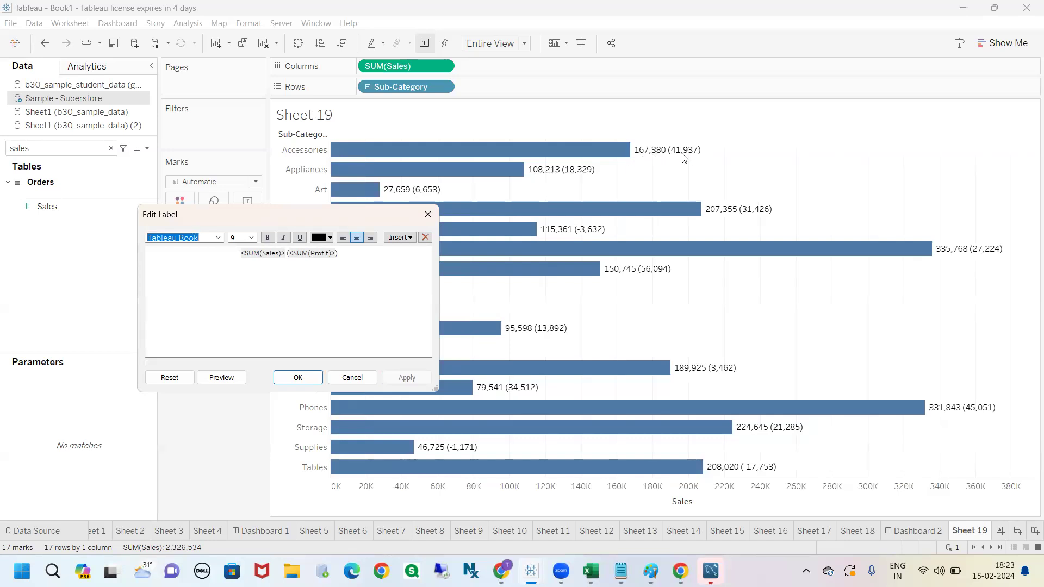
Color the SUM(Profit) field in the label text red, apply it and close the label editor
{"action": "left_click", "coordinate": [355, 269]}
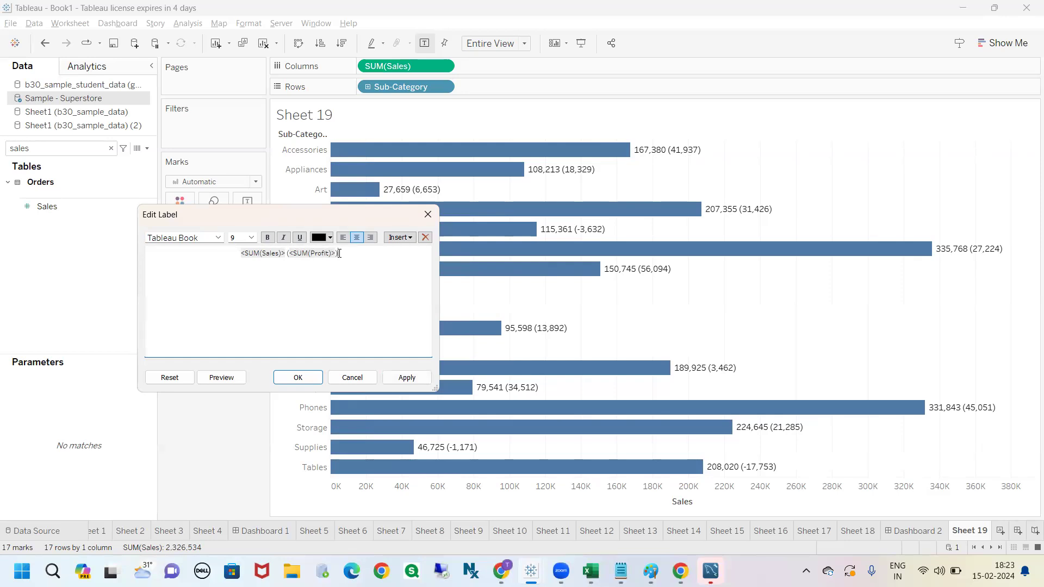
{"action": "left_click_drag", "start_coordinate": [336, 254], "coordinate": [291, 253]}
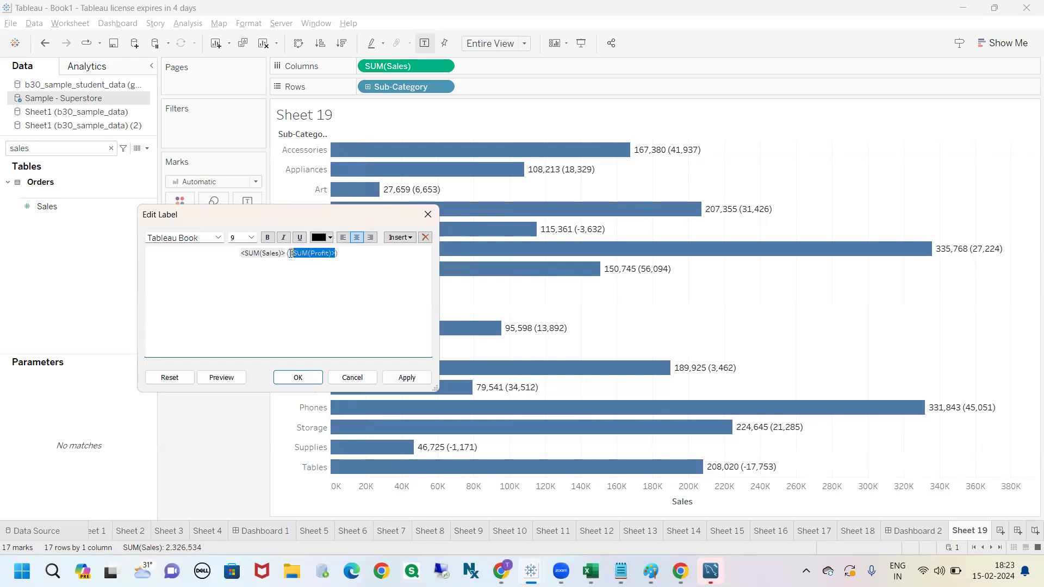
{"action": "left_click", "coordinate": [330, 238]}
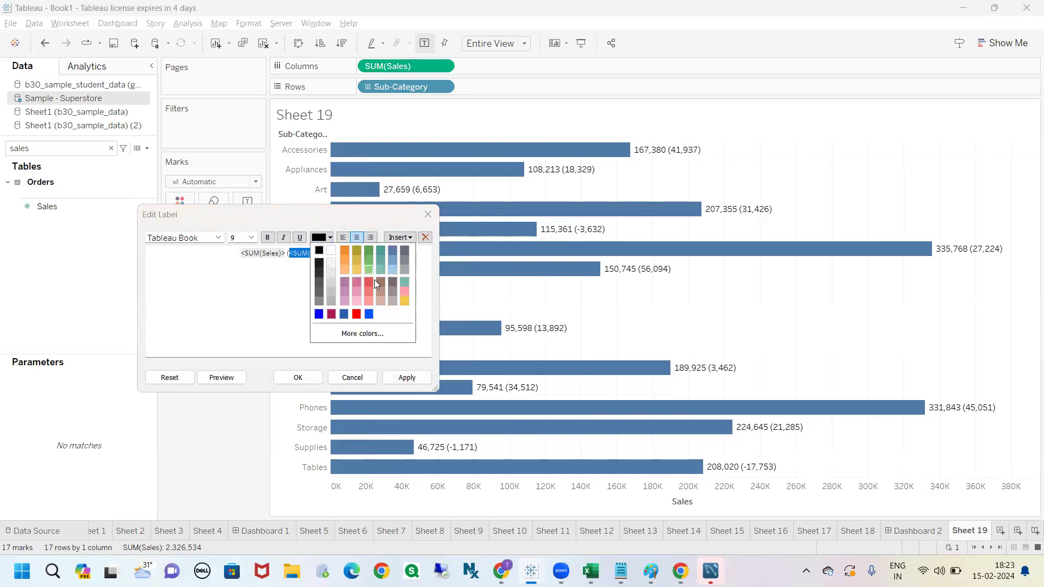
{"action": "left_click", "coordinate": [356, 314]}
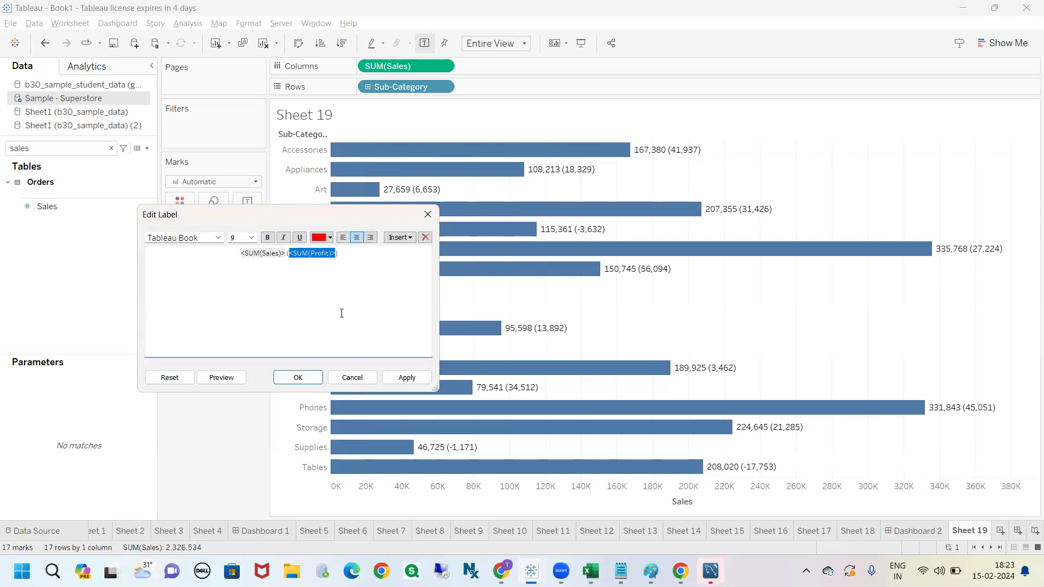
{"action": "left_click", "coordinate": [406, 377]}
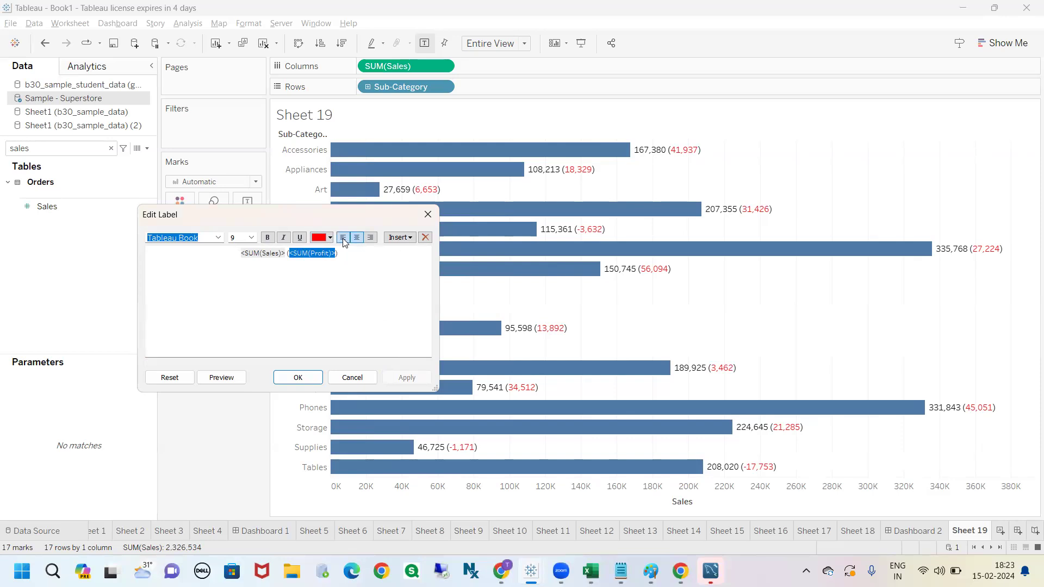
{"action": "left_click", "coordinate": [294, 379]}
{"action": "left_click", "coordinate": [222, 393]}
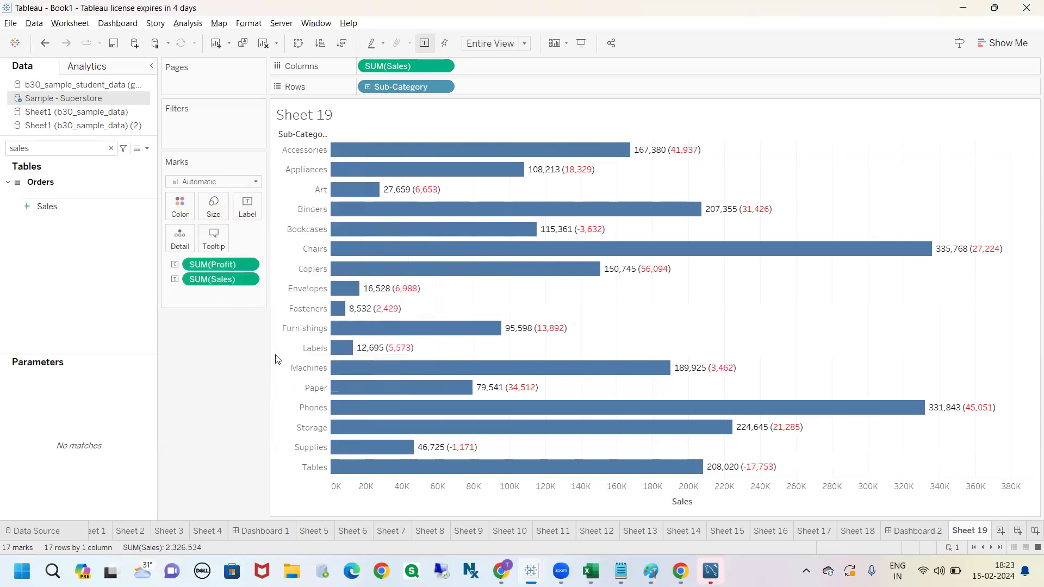
Remove the parenthesized SUM(Profit) field from the label text, keeping only SUM(Sales), and accept the change
{"action": "left_click", "coordinate": [244, 211]}
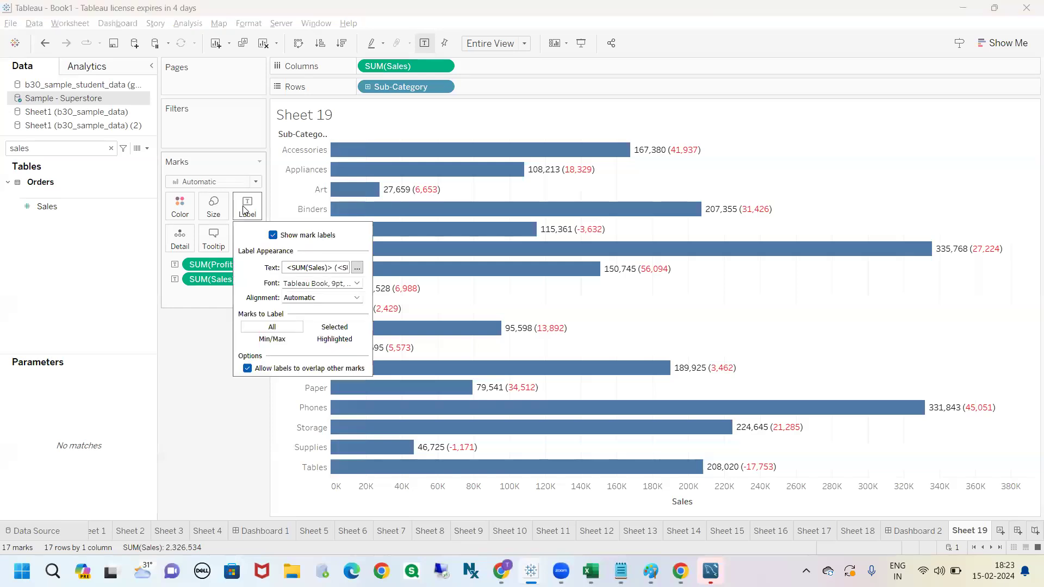
{"action": "left_click", "coordinate": [357, 267]}
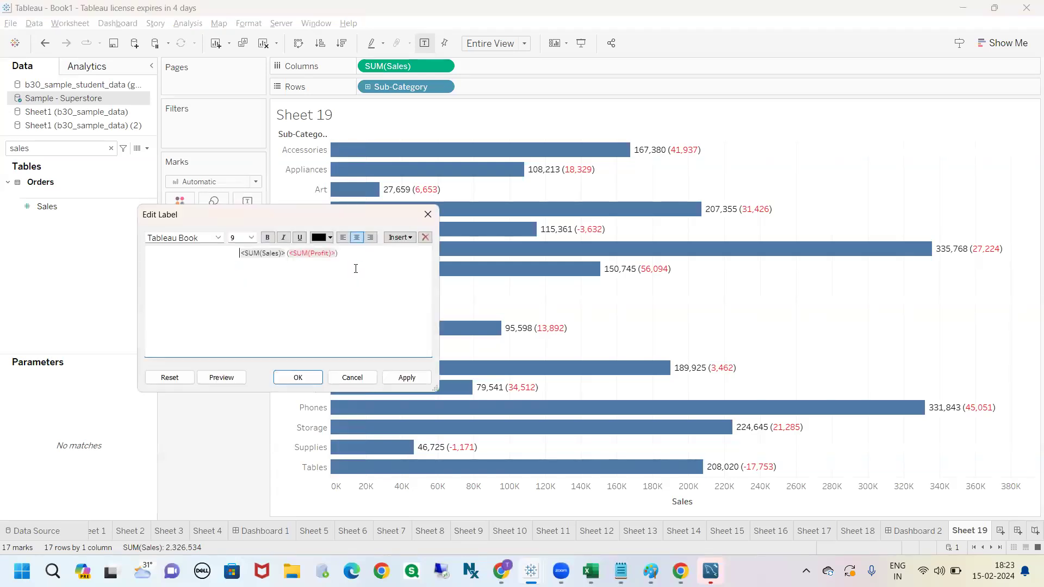
{"action": "left_click_drag", "start_coordinate": [360, 210], "coordinate": [408, 176]}
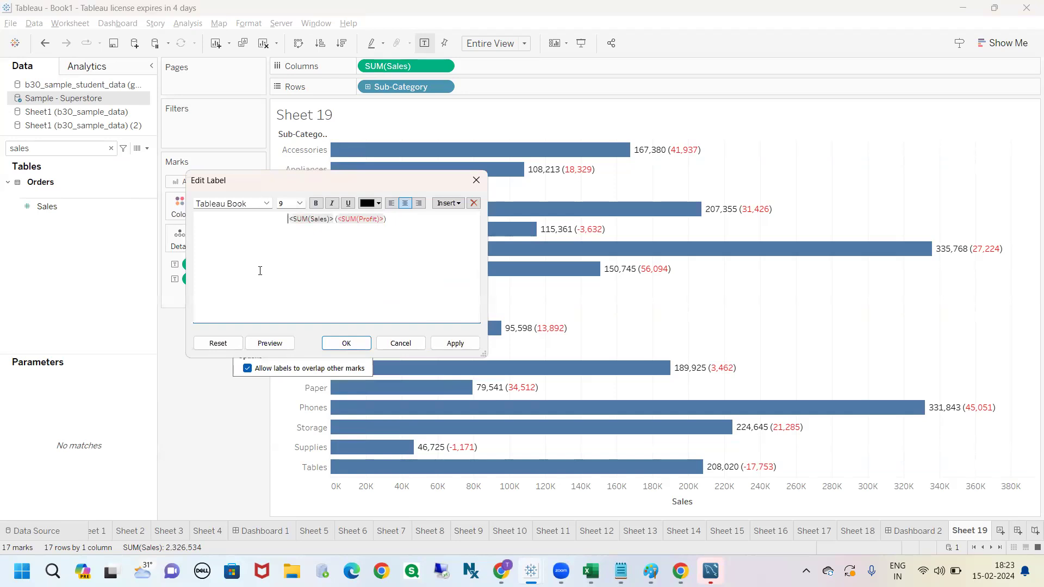
{"action": "left_click_drag", "start_coordinate": [391, 222], "coordinate": [334, 222]}
{"action": "key", "text": "BackSpace"}
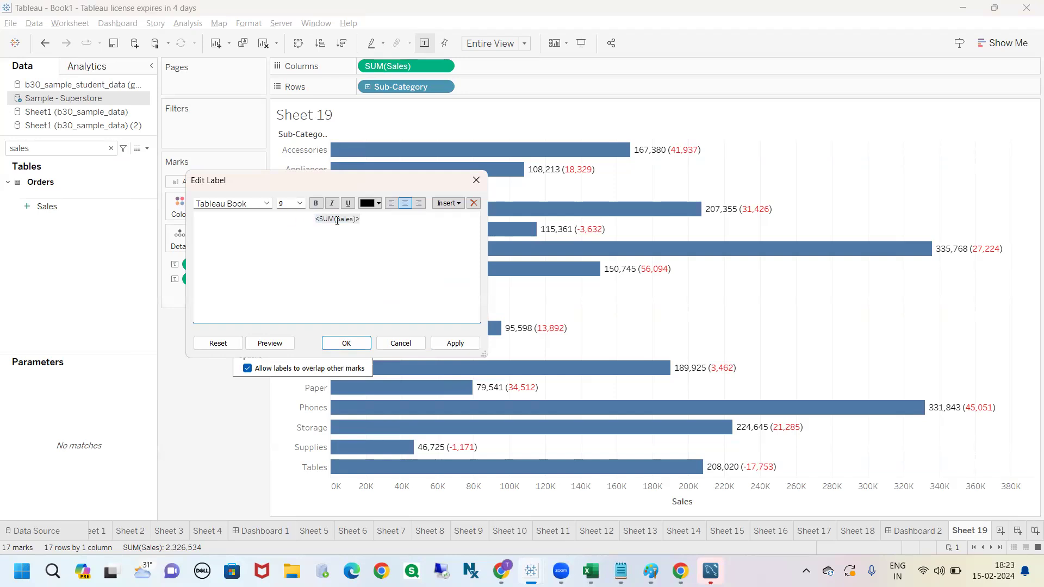
{"action": "left_click", "coordinate": [356, 342]}
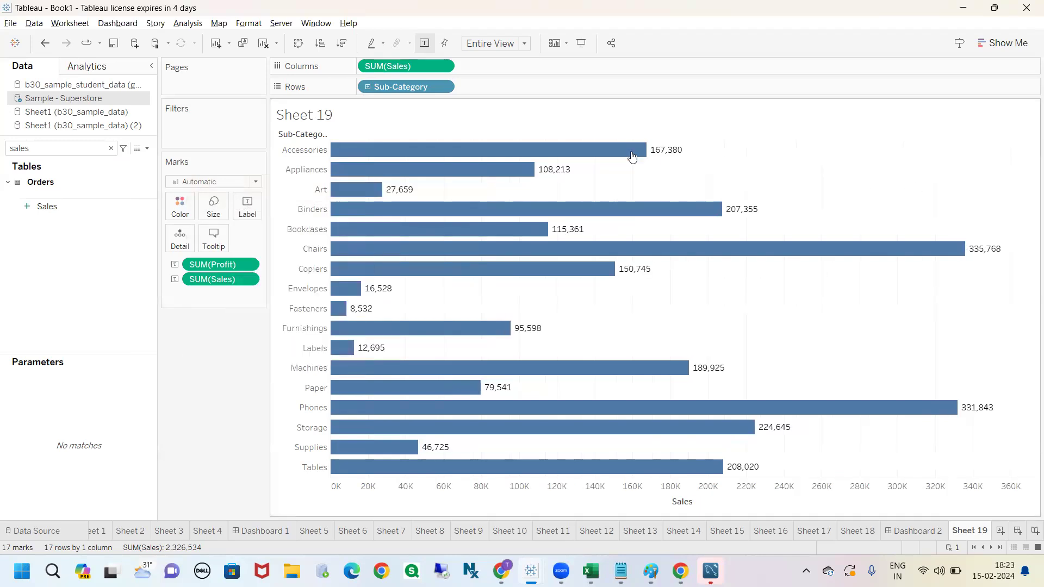
Insert the SUM(Profit) field in front of SUM(Sales) in the label text and accept the change
{"action": "left_click", "coordinate": [239, 211]}
{"action": "left_click", "coordinate": [355, 270]}
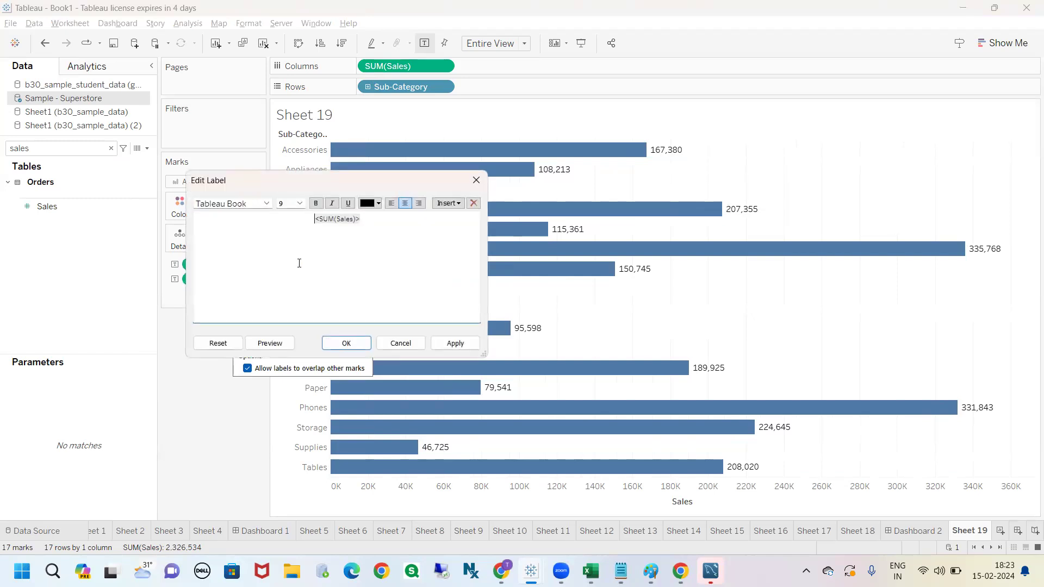
{"action": "key", "text": "ctrl+2"}
{"action": "mouse_move", "coordinate": [450, 196]}
{"action": "left_mouse_down"}
{"action": "mouse_move", "coordinate": [436, 240]}
{"action": "mouse_move", "coordinate": [424, 182]}
{"action": "left_mouse_up"}
{"action": "key", "text": "Escape"}
{"action": "left_click", "coordinate": [448, 203]}
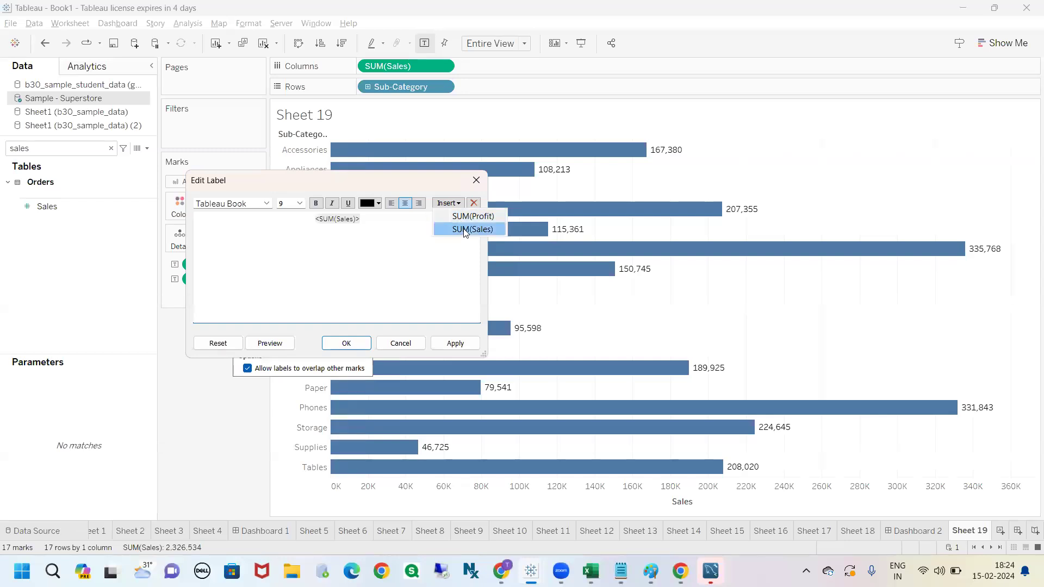
{"action": "left_click", "coordinate": [471, 216]}
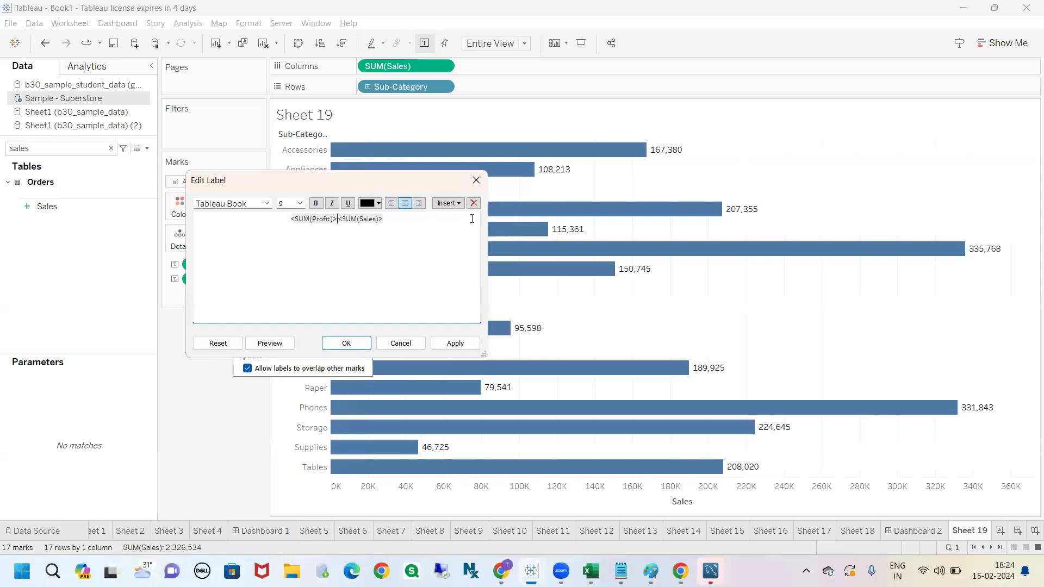
{"action": "left_click", "coordinate": [352, 342]}
{"action": "left_click", "coordinate": [219, 429]}
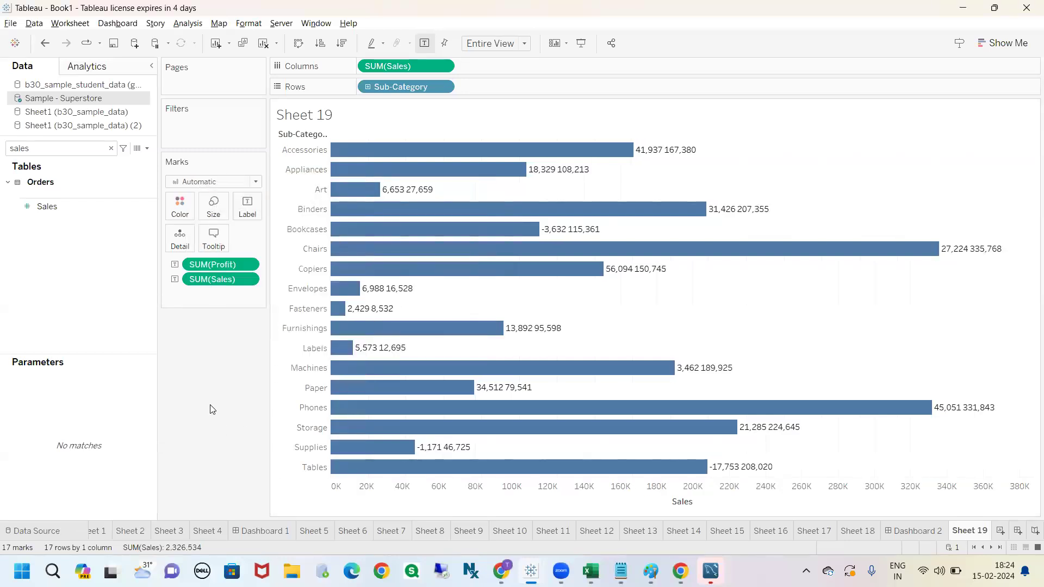
Search the data fields for "qua" and add Quantity to the mark labels
{"action": "mouse_move", "coordinate": [177, 253]}
{"action": "left_mouse_down"}
{"action": "mouse_move", "coordinate": [166, 263]}
{"action": "mouse_move", "coordinate": [280, 231]}
{"action": "mouse_move", "coordinate": [177, 251]}
{"action": "left_mouse_up"}
{"action": "key", "text": "Escape"}
{"action": "double_click", "coordinate": [106, 151]}
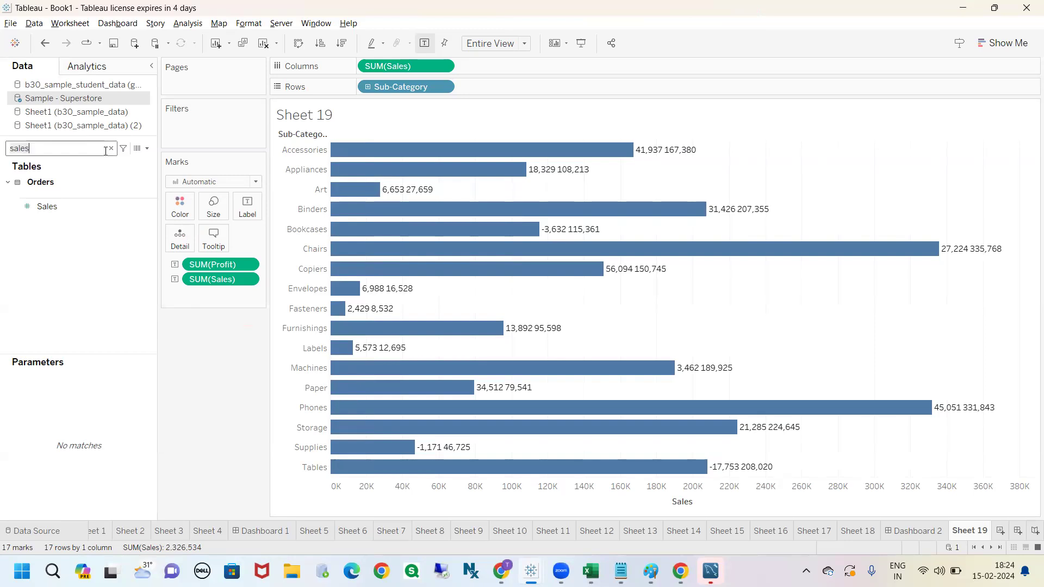
{"action": "type", "text": "qua"}
{"action": "left_click_drag", "start_coordinate": [67, 206], "coordinate": [260, 202]}
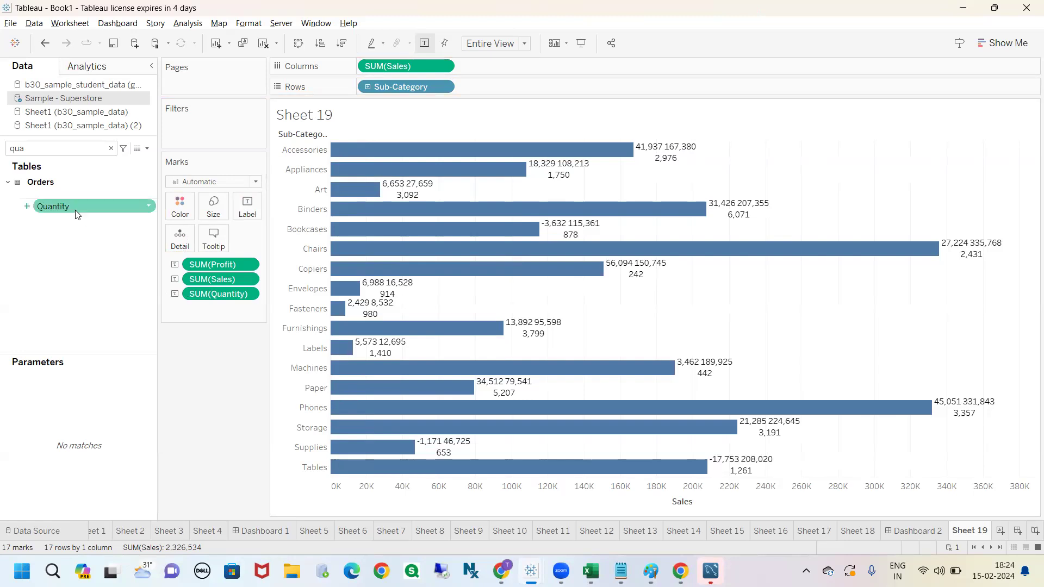
Examine how the Profit, Sales and Quantity fields are arranged in the label text, leaving the text unchanged
{"action": "left_click", "coordinate": [246, 212]}
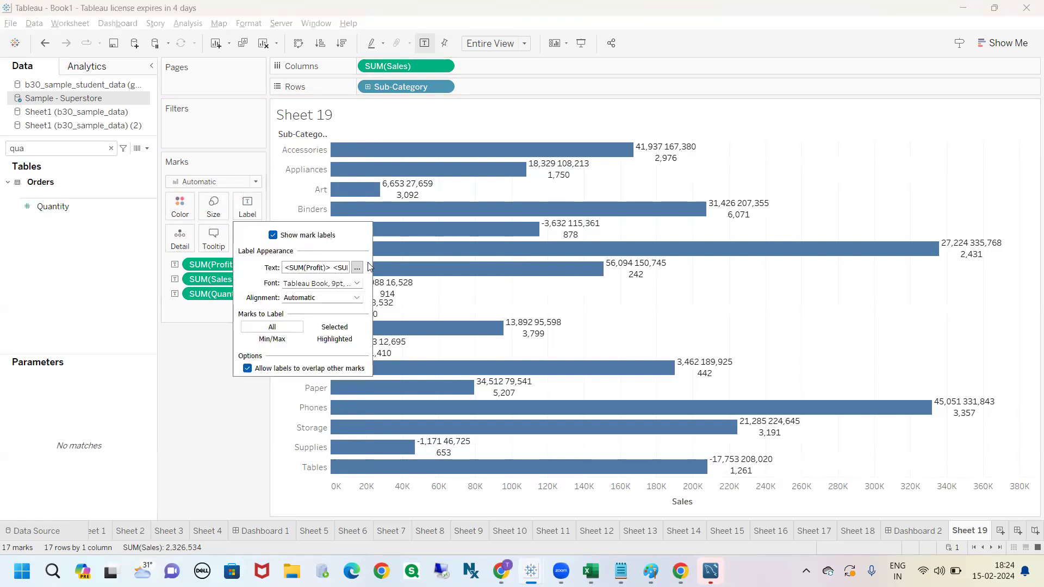
{"action": "left_click", "coordinate": [361, 267]}
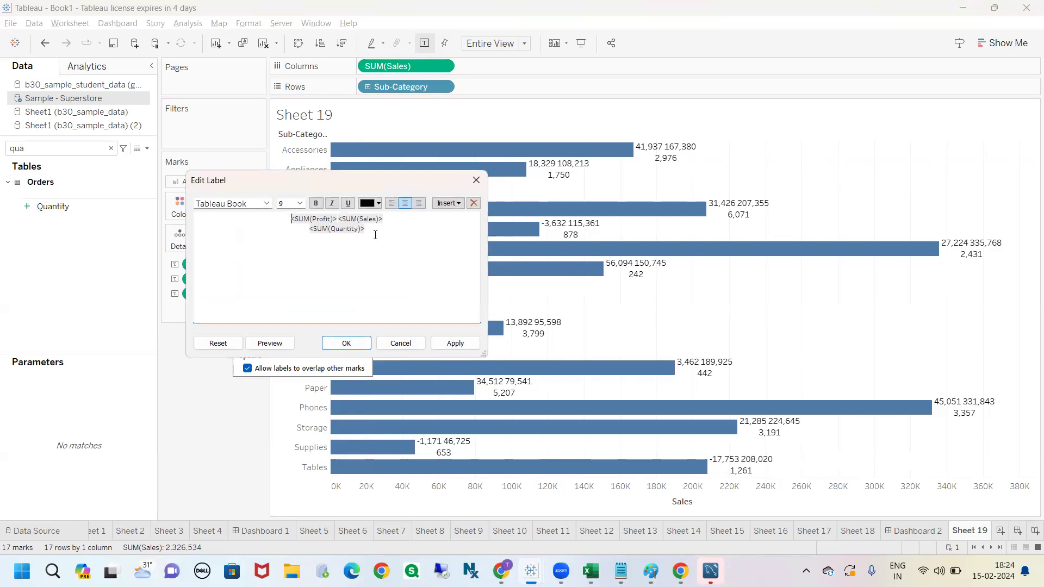
{"action": "left_click_drag", "start_coordinate": [375, 234], "coordinate": [266, 220]}
{"action": "left_click", "coordinate": [477, 180]}
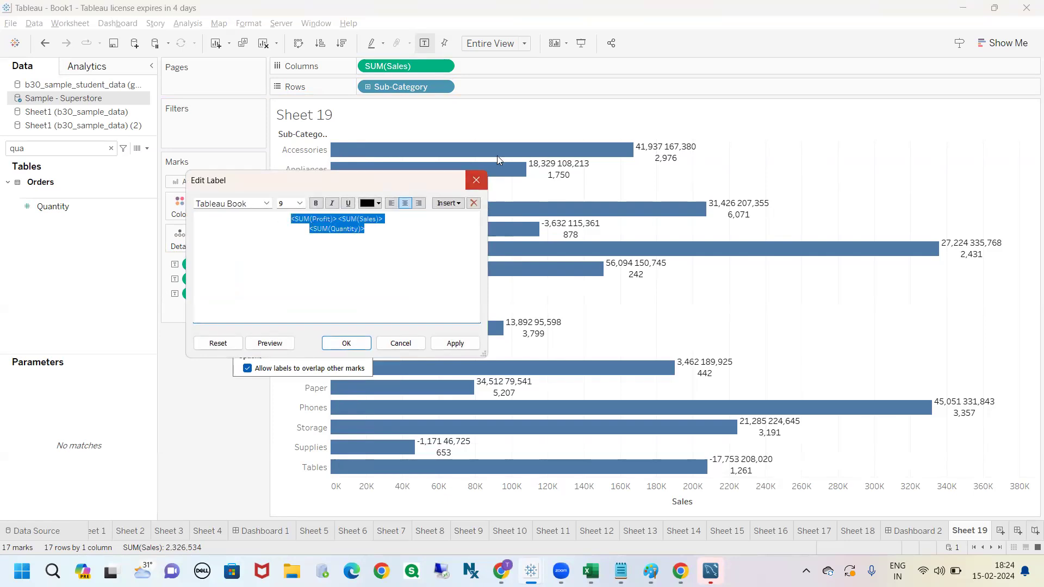
{"action": "left_click", "coordinate": [211, 426]}
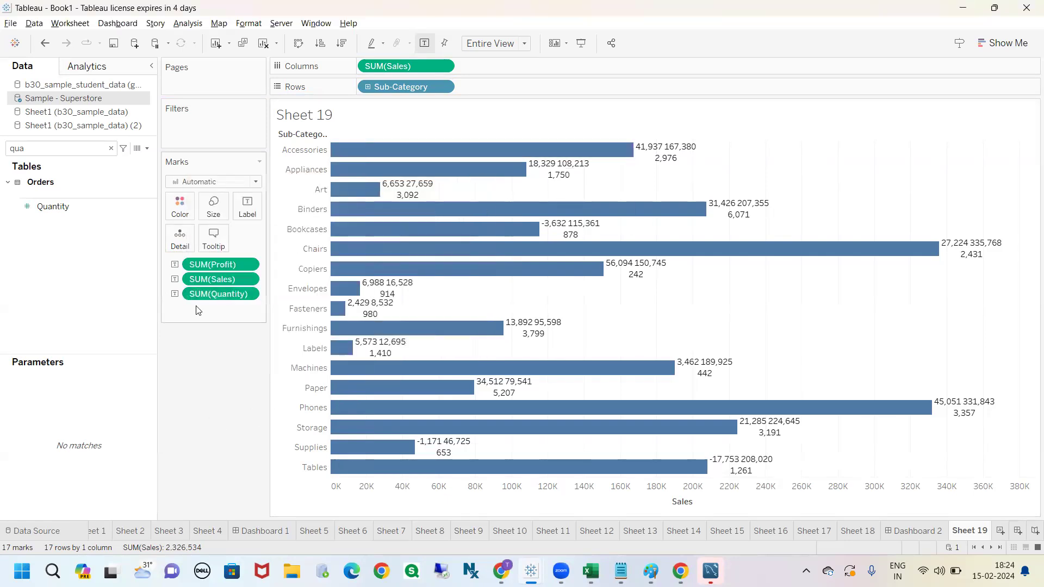
{"action": "left_click", "coordinate": [249, 207]}
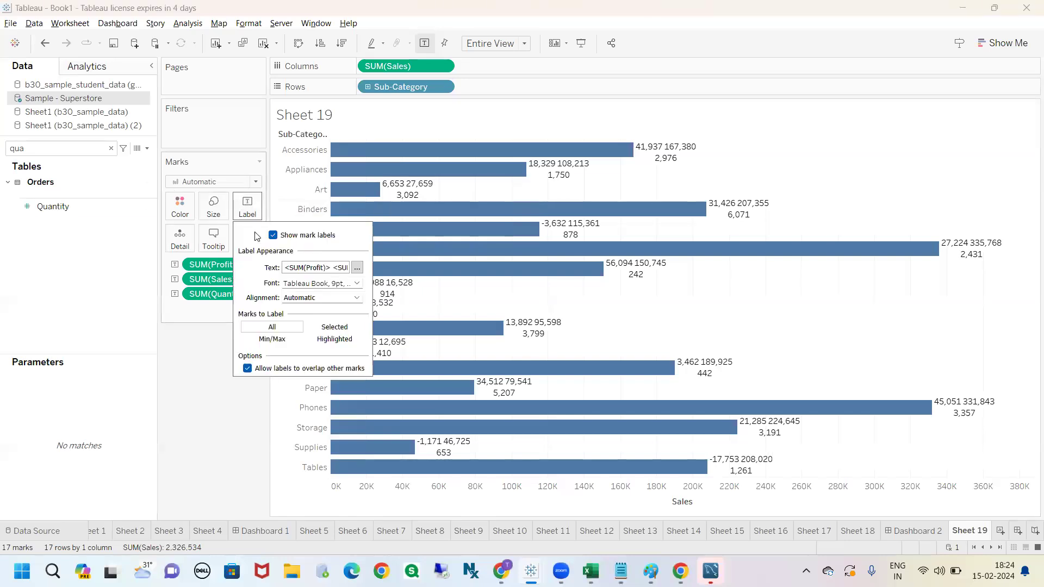
{"action": "left_click", "coordinate": [357, 268]}
{"action": "left_click", "coordinate": [476, 179]}
{"action": "left_click", "coordinate": [218, 374]}
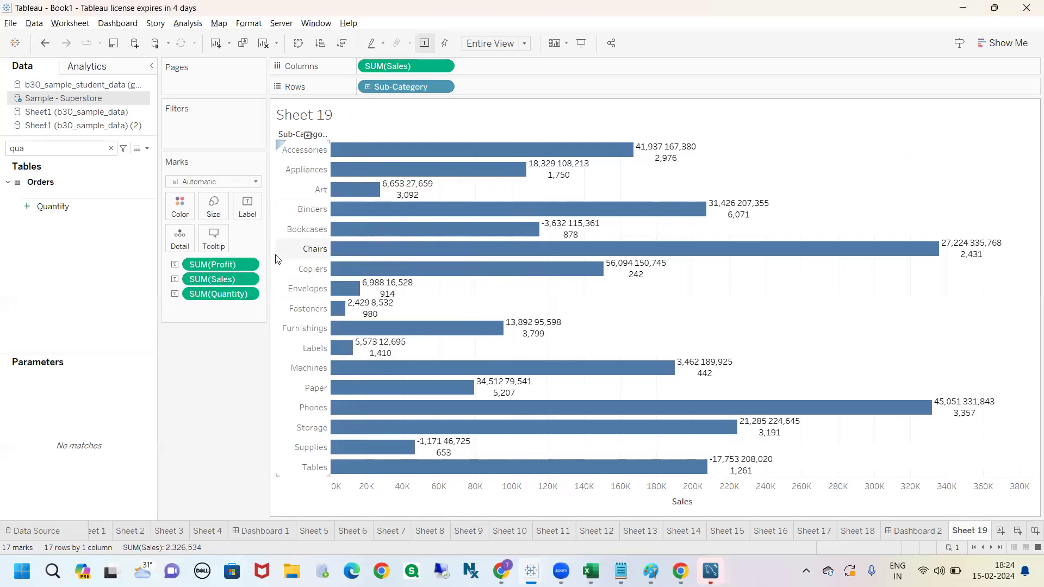
Widen the Marks card and reset the label text to its default layout for the three label fields
{"action": "left_click_drag", "start_coordinate": [286, 247], "coordinate": [286, 246]}
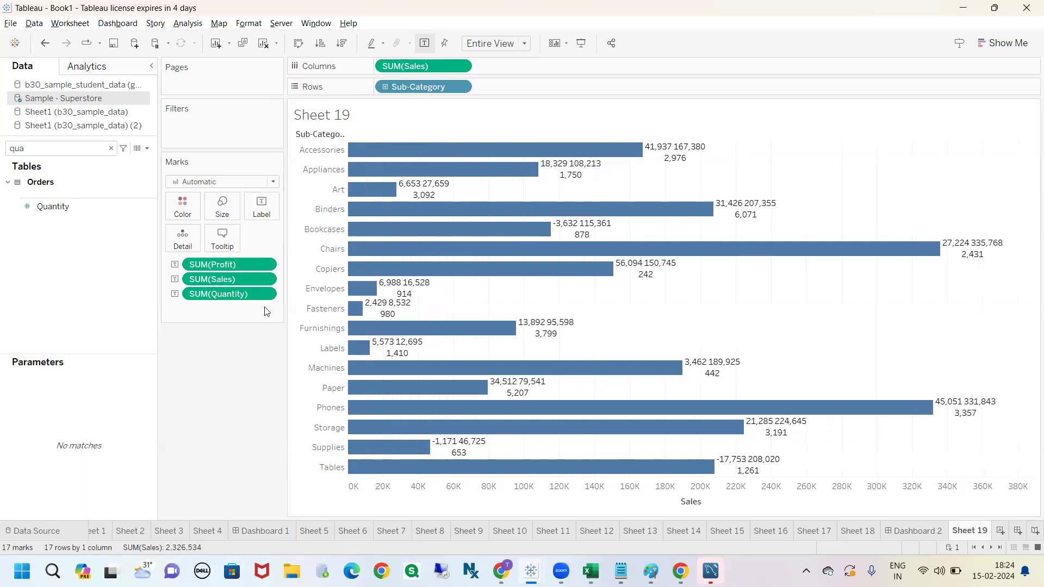
{"action": "left_click", "coordinate": [274, 211]}
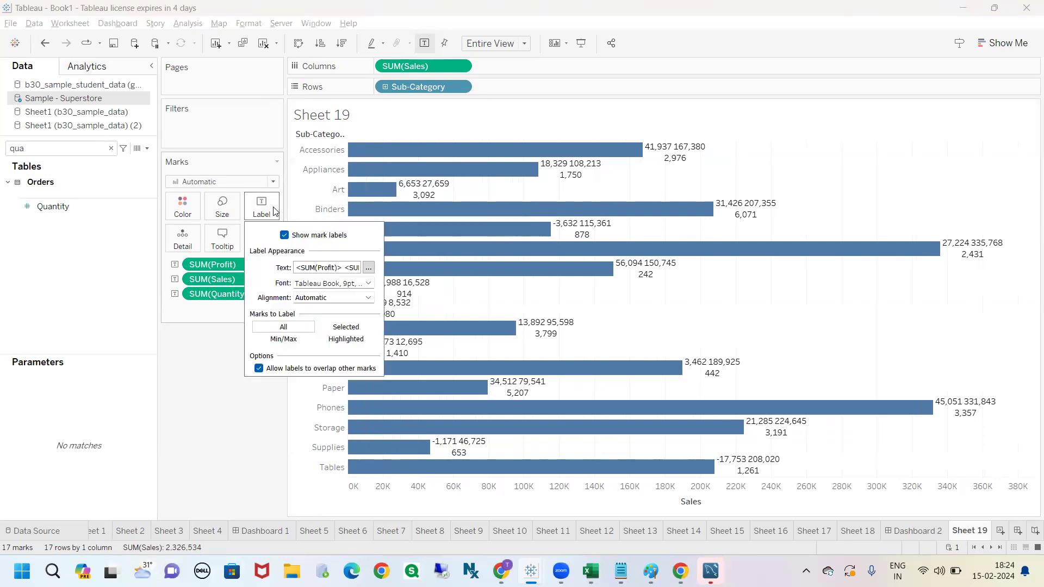
{"action": "left_click", "coordinate": [373, 270]}
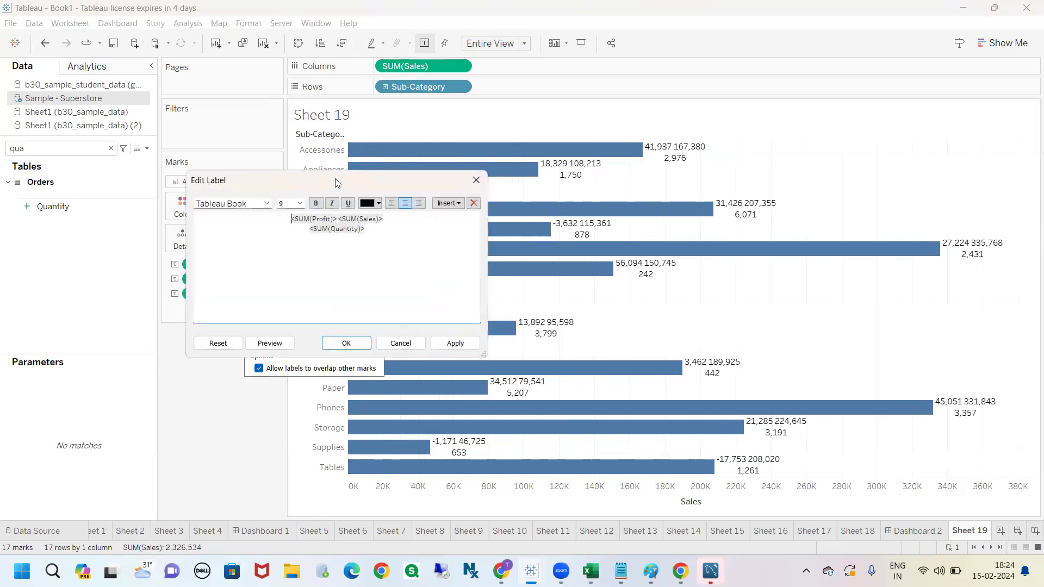
{"action": "left_click_drag", "start_coordinate": [335, 179], "coordinate": [359, 197]}
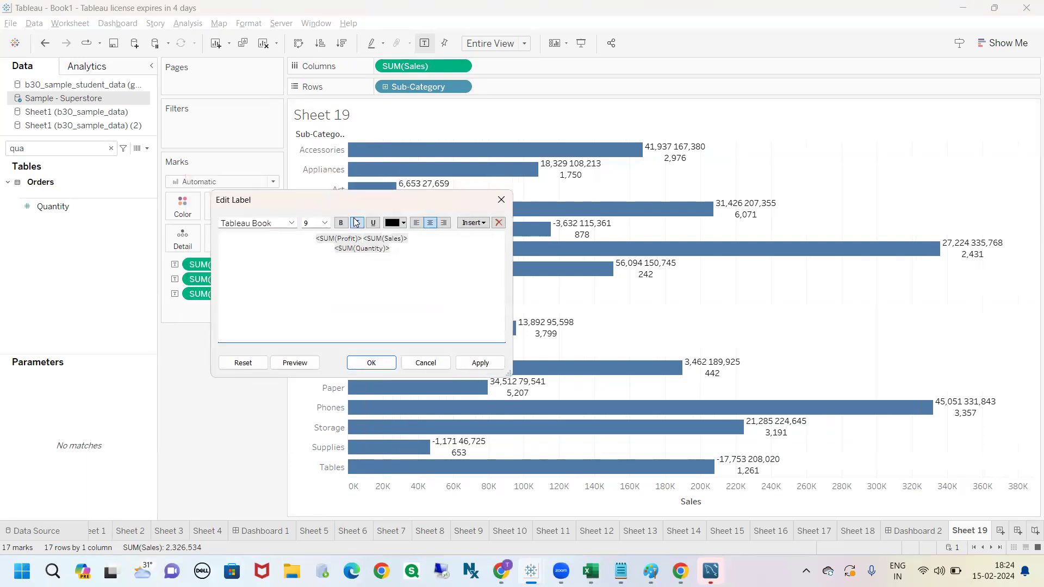
{"action": "left_click", "coordinate": [356, 222]}
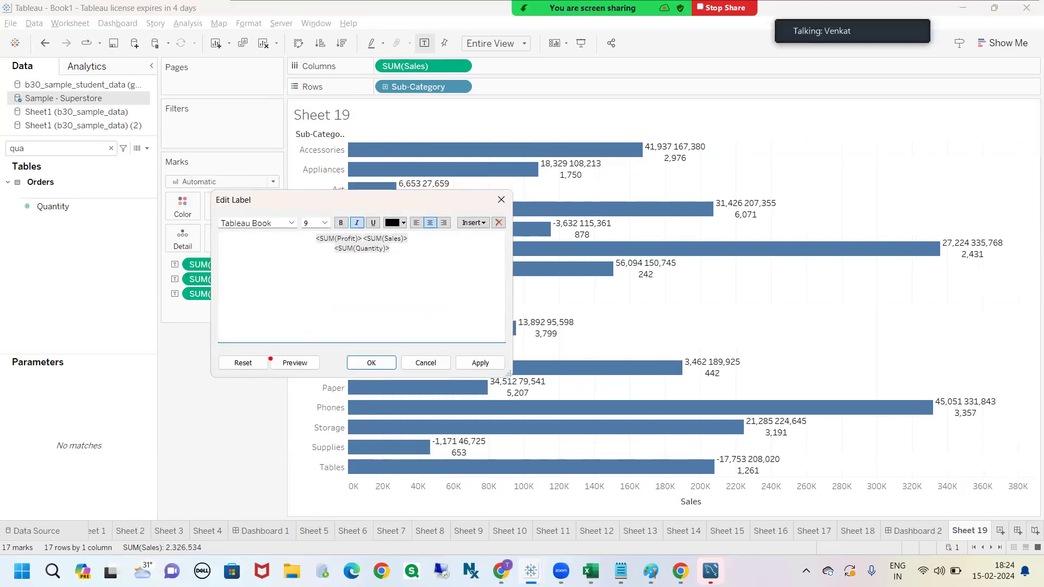
{"action": "mouse_move", "coordinate": [231, 357]}
{"action": "left_mouse_down"}
{"action": "mouse_move", "coordinate": [221, 373]}
{"action": "mouse_move", "coordinate": [277, 355]}
{"action": "mouse_move", "coordinate": [224, 350]}
{"action": "left_mouse_up"}
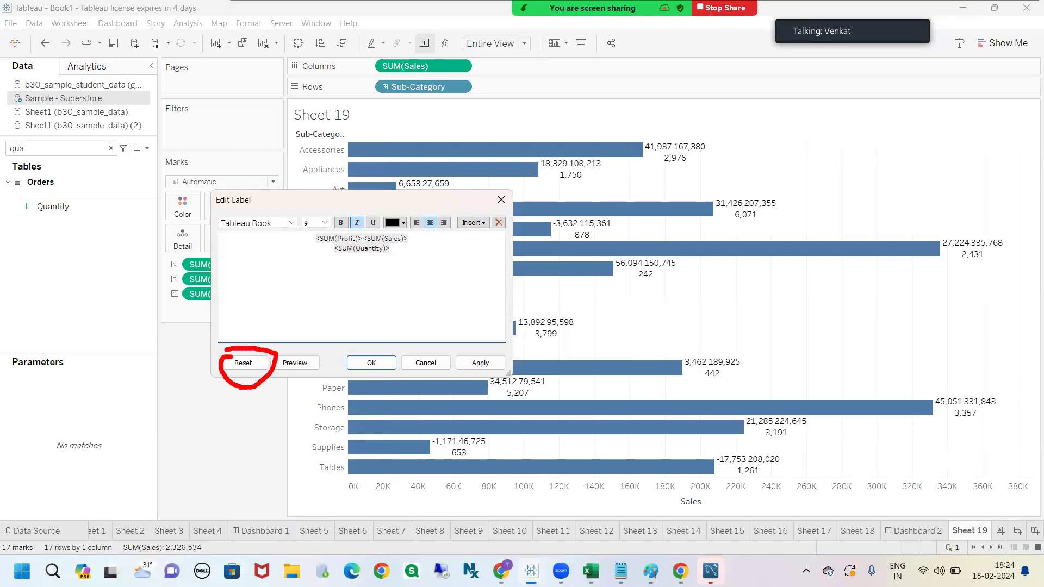
{"action": "left_click", "coordinate": [243, 362]}
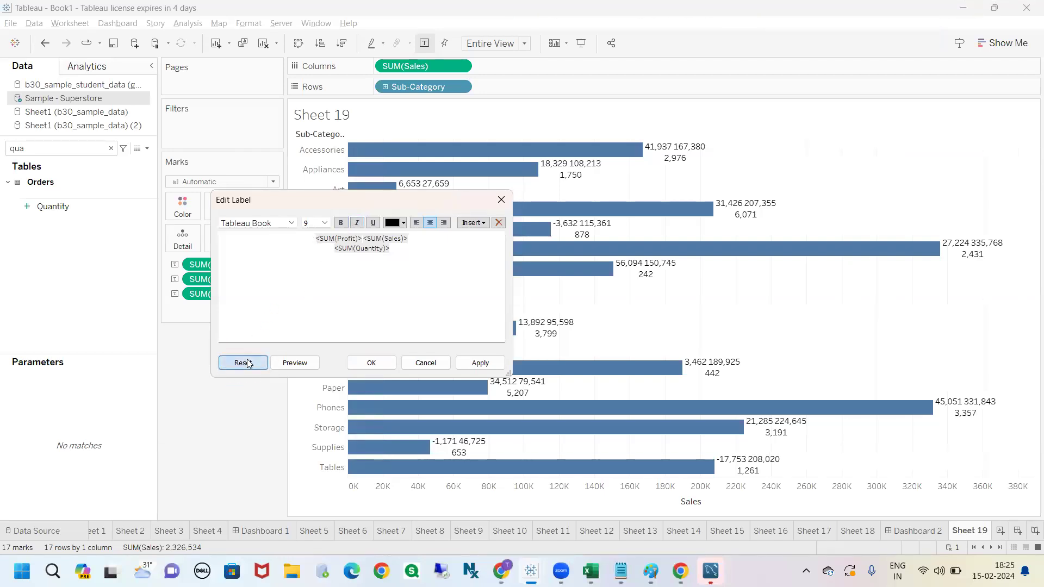
{"action": "left_click", "coordinate": [210, 376]}
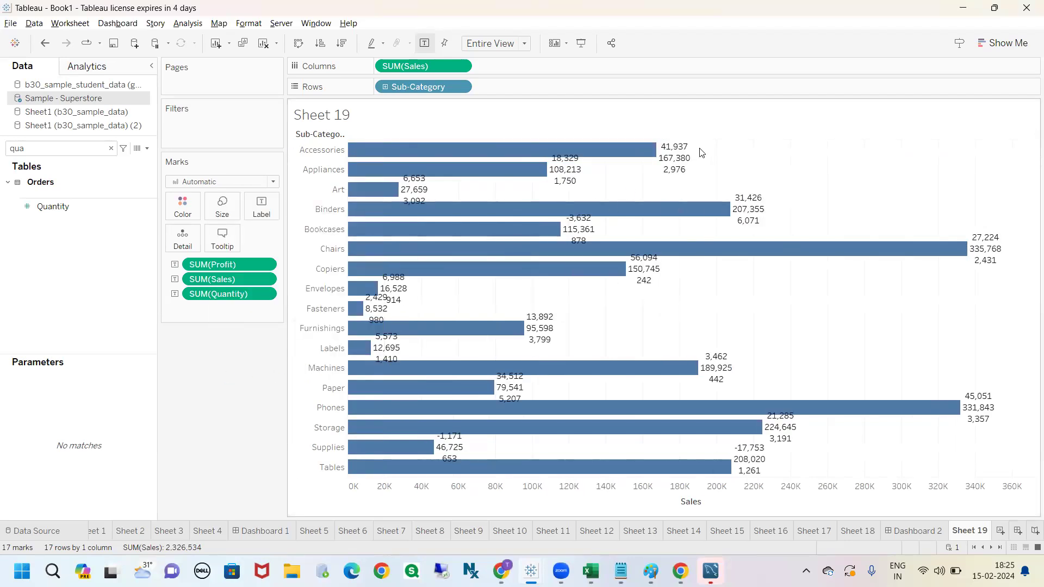
{"action": "mouse_move", "coordinate": [693, 155]}
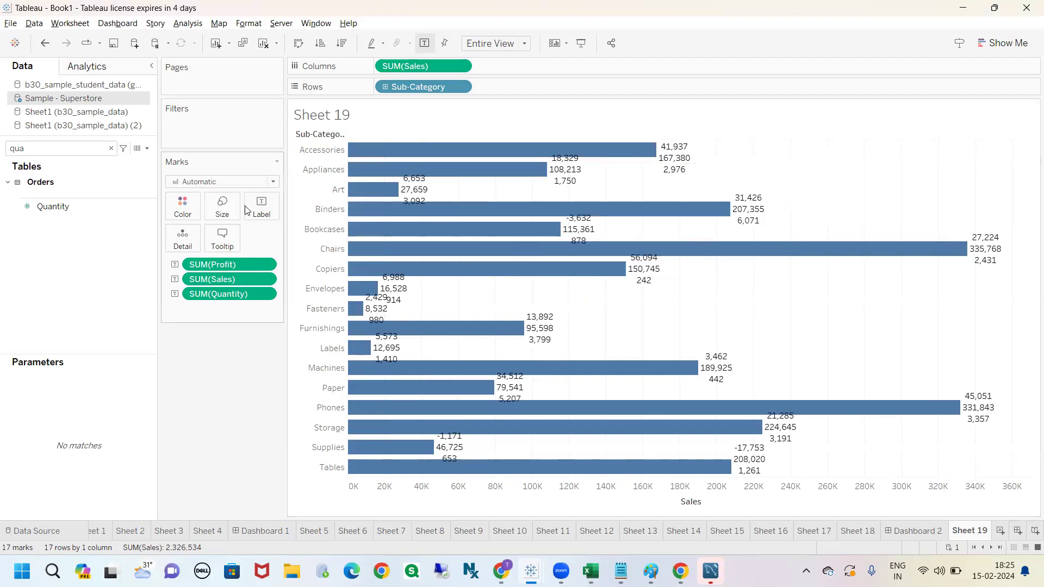
Remove Profit and Quantity from the mark labels so that only SUM(Sales) is left on the Marks card
{"action": "left_click", "coordinate": [263, 212]}
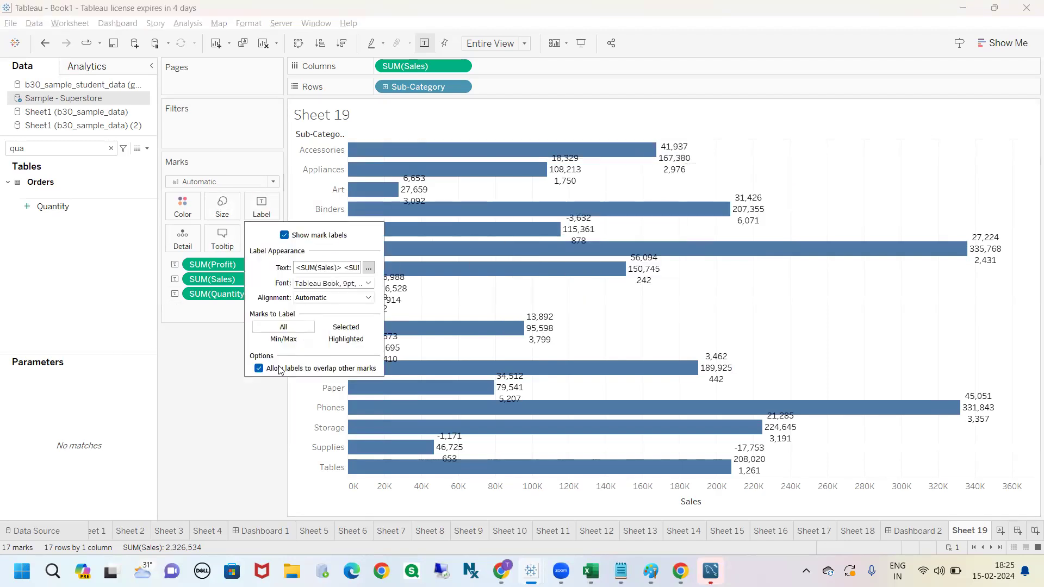
{"action": "left_click", "coordinate": [214, 364]}
{"action": "left_click_drag", "start_coordinate": [228, 265], "coordinate": [227, 389]}
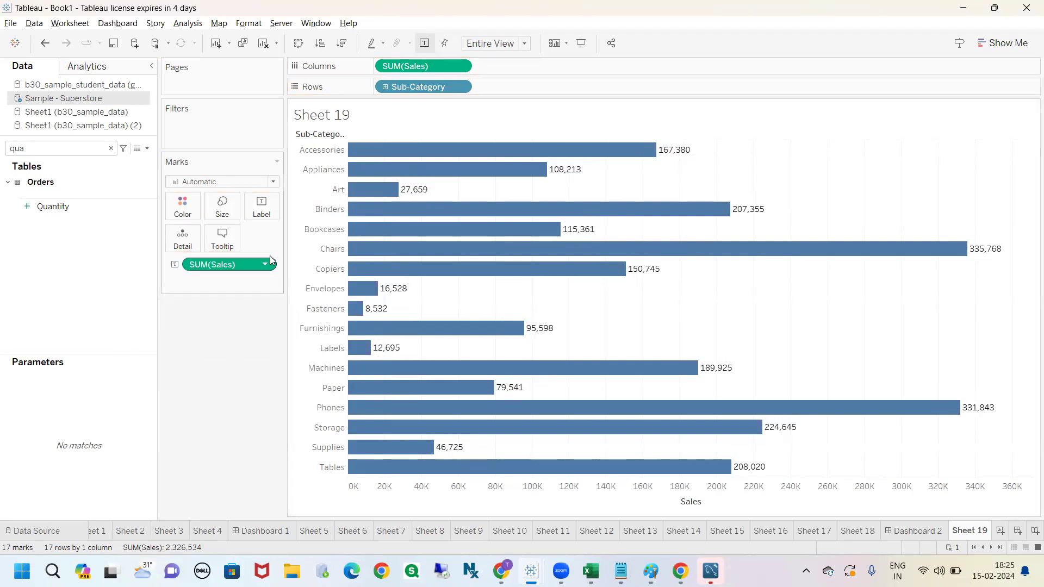
Widen the Marks card slightly and clear the data field search
{"action": "left_click_drag", "start_coordinate": [286, 242], "coordinate": [310, 239]}
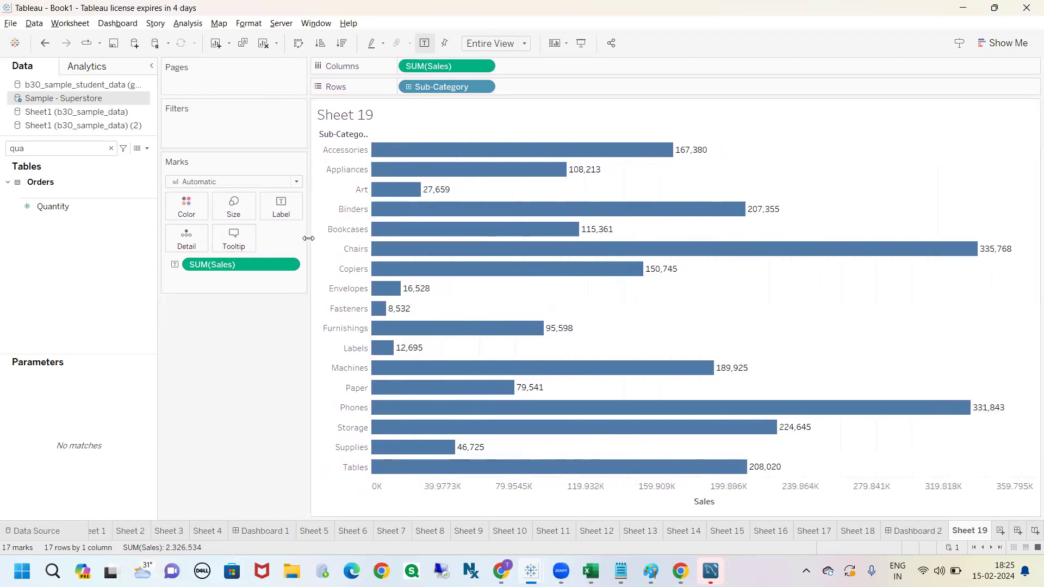
{"action": "left_click", "coordinate": [111, 148]}
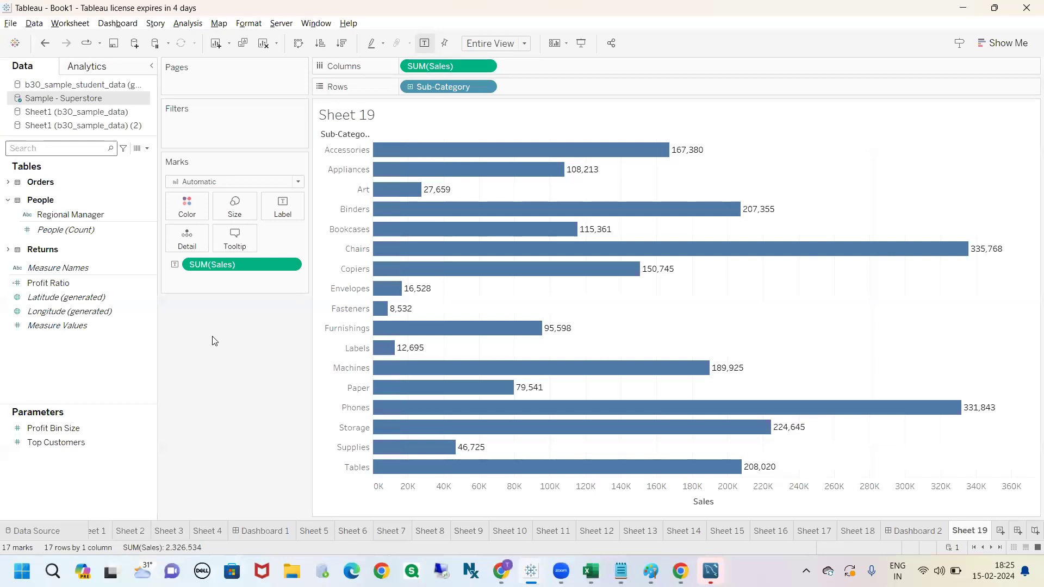
Annotate the Accessories row in red ink, circling its sales label and branching it into yearly amounts such as 2010 – 50k
{"action": "left_click_drag", "start_coordinate": [320, 162], "coordinate": [393, 158]}
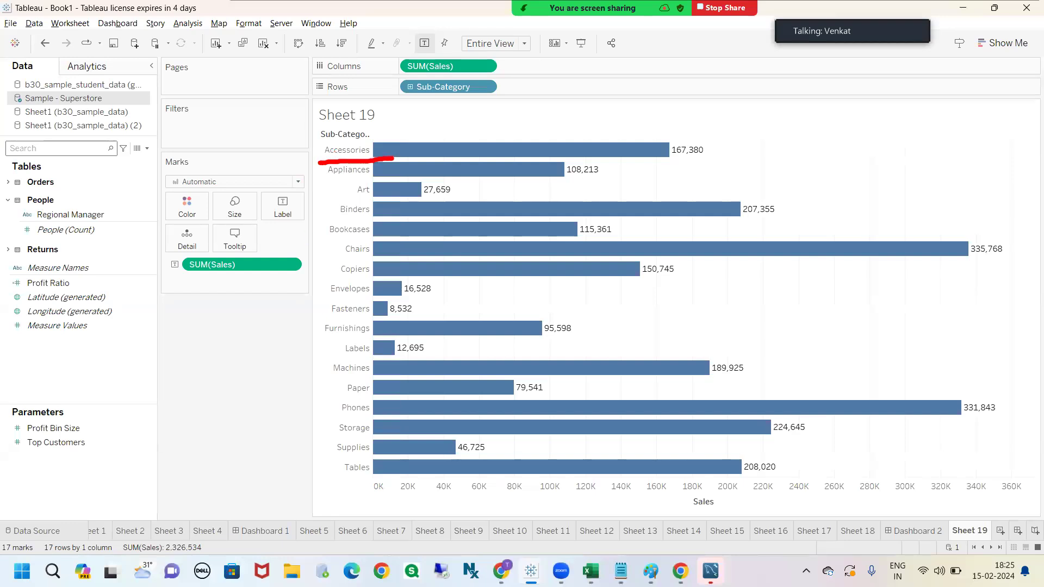
{"action": "mouse_move", "coordinate": [670, 137]}
{"action": "left_mouse_down"}
{"action": "mouse_move", "coordinate": [677, 184]}
{"action": "mouse_move", "coordinate": [688, 125]}
{"action": "mouse_move", "coordinate": [669, 130]}
{"action": "left_mouse_up"}
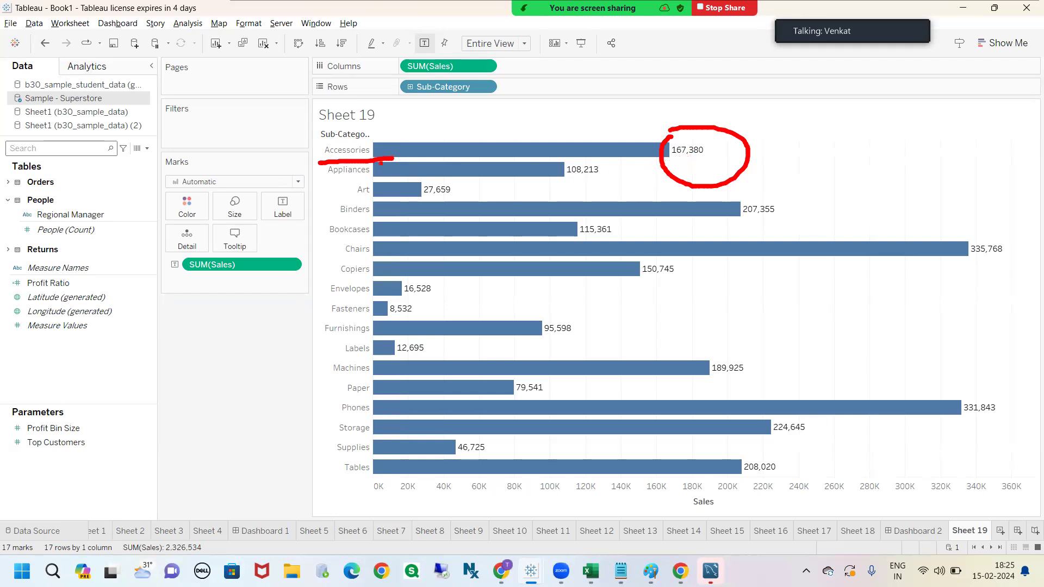
{"action": "mouse_move", "coordinate": [365, 140]}
{"action": "left_mouse_down"}
{"action": "mouse_move", "coordinate": [568, 73]}
{"action": "mouse_move", "coordinate": [538, 81]}
{"action": "left_mouse_up"}
{"action": "mouse_move", "coordinate": [711, 144]}
{"action": "left_mouse_down"}
{"action": "mouse_move", "coordinate": [799, 114]}
{"action": "mouse_move", "coordinate": [759, 172]}
{"action": "mouse_move", "coordinate": [802, 168]}
{"action": "mouse_move", "coordinate": [818, 193]}
{"action": "left_mouse_up"}
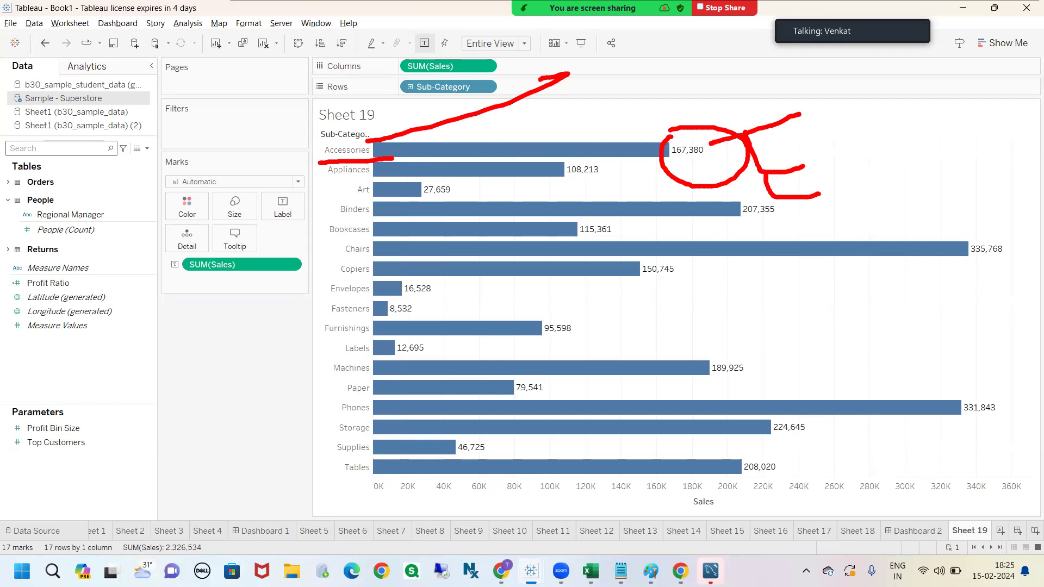
{"action": "mouse_move", "coordinate": [808, 110]}
{"action": "left_mouse_down"}
{"action": "mouse_move", "coordinate": [822, 129]}
{"action": "mouse_move", "coordinate": [856, 107]}
{"action": "mouse_move", "coordinate": [862, 124]}
{"action": "left_mouse_up"}
{"action": "mouse_move", "coordinate": [868, 99]}
{"action": "left_mouse_down"}
{"action": "mouse_move", "coordinate": [866, 121]}
{"action": "mouse_move", "coordinate": [895, 88]}
{"action": "mouse_move", "coordinate": [913, 106]}
{"action": "mouse_move", "coordinate": [927, 87]}
{"action": "mouse_move", "coordinate": [973, 89]}
{"action": "mouse_move", "coordinate": [958, 102]}
{"action": "mouse_move", "coordinate": [995, 77]}
{"action": "left_mouse_up"}
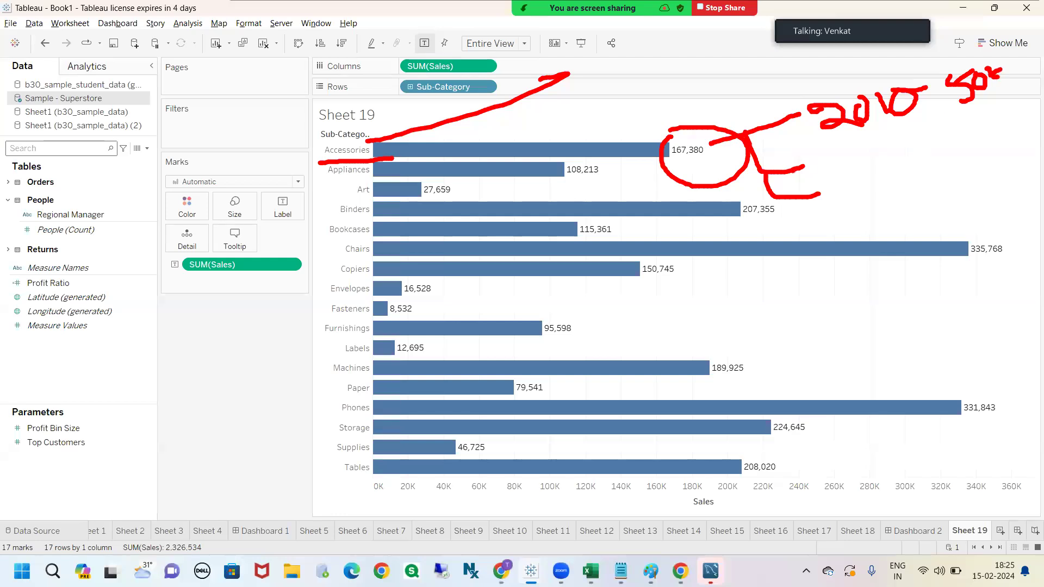
{"action": "mouse_move", "coordinate": [843, 144]}
{"action": "left_mouse_down"}
{"action": "mouse_move", "coordinate": [862, 153]}
{"action": "mouse_move", "coordinate": [881, 134]}
{"action": "mouse_move", "coordinate": [877, 142]}
{"action": "left_mouse_up"}
{"action": "left_click_drag", "start_coordinate": [888, 130], "coordinate": [906, 132]}
{"action": "left_click_drag", "start_coordinate": [922, 126], "coordinate": [946, 117]}
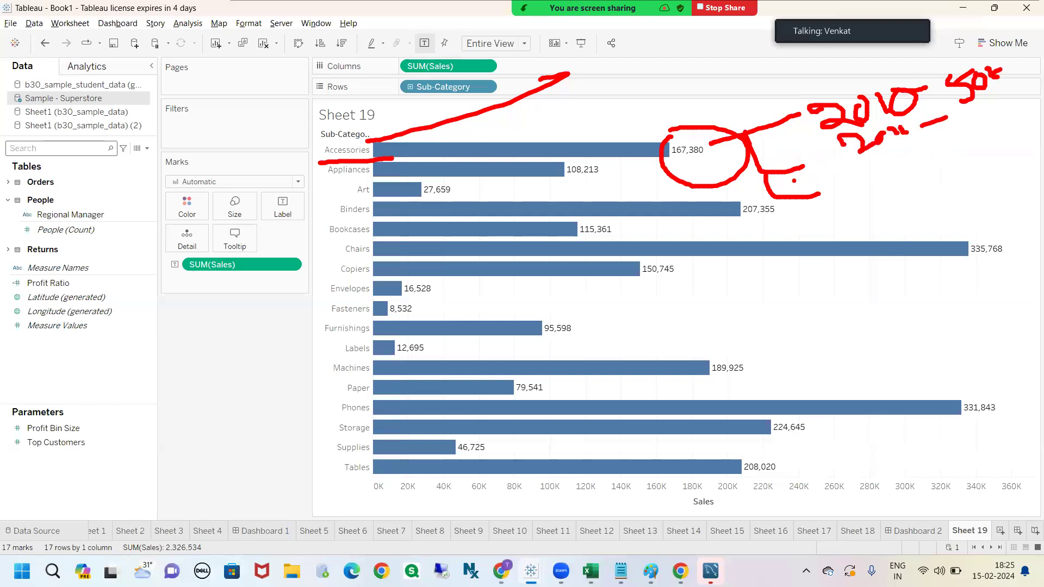
{"action": "mouse_move", "coordinate": [957, 77]}
{"action": "left_mouse_down"}
{"action": "mouse_move", "coordinate": [896, 87]}
{"action": "mouse_move", "coordinate": [859, 187]}
{"action": "mouse_move", "coordinate": [948, 68]}
{"action": "mouse_move", "coordinate": [936, 76]}
{"action": "left_mouse_up"}
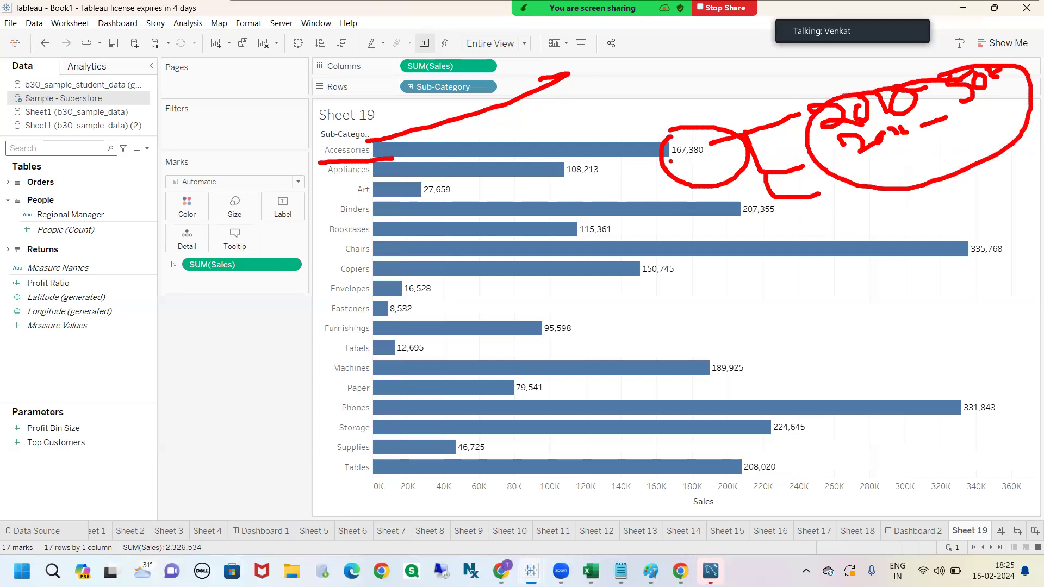
{"action": "mouse_move", "coordinate": [671, 161]}
{"action": "left_mouse_down"}
{"action": "mouse_move", "coordinate": [722, 155]}
{"action": "mouse_move", "coordinate": [684, 158]}
{"action": "left_mouse_up"}
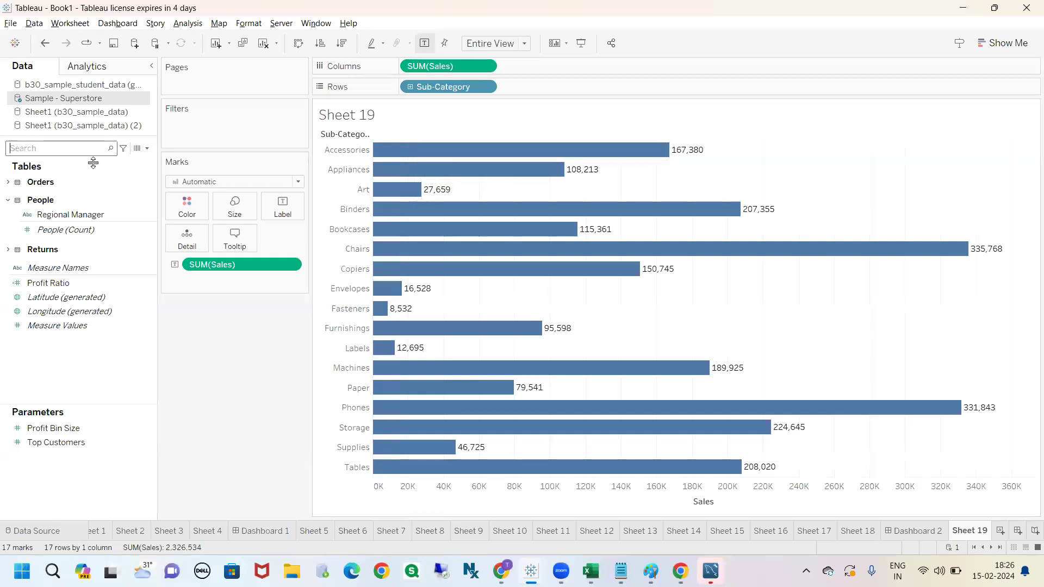
Search the data fields for "order" and add Order Date to Detail on the Marks card
{"action": "type", "text": "order"}
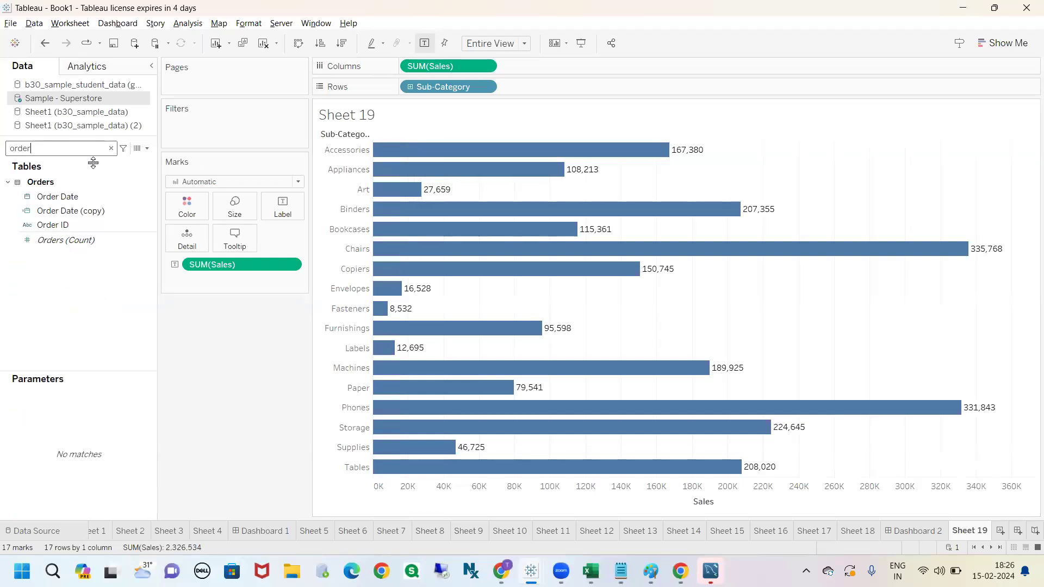
{"action": "left_click", "coordinate": [73, 199]}
{"action": "left_click_drag", "start_coordinate": [73, 199], "coordinate": [190, 245]}
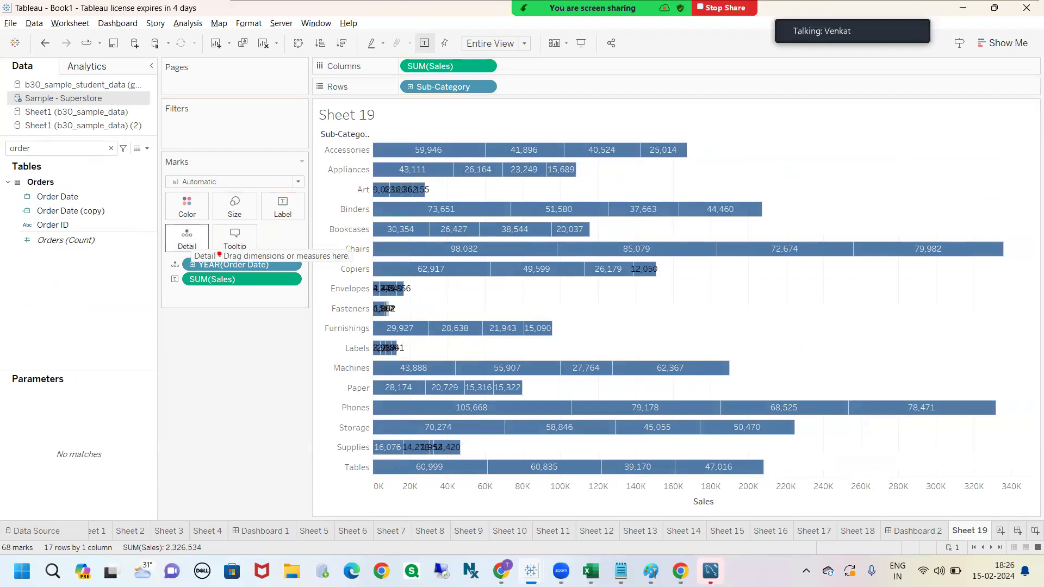
Annotate the YEAR(Order Date) and SUM(Sales) fields in red ink, linking their markers to Detail and Label, and clear the ink
{"action": "left_click_drag", "start_coordinate": [240, 271], "coordinate": [256, 271]}
{"action": "mouse_move", "coordinate": [181, 230]}
{"action": "left_mouse_down"}
{"action": "mouse_move", "coordinate": [167, 230]}
{"action": "mouse_move", "coordinate": [199, 246]}
{"action": "mouse_move", "coordinate": [170, 229]}
{"action": "mouse_move", "coordinate": [165, 277]}
{"action": "mouse_move", "coordinate": [182, 261]}
{"action": "mouse_move", "coordinate": [175, 253]}
{"action": "left_mouse_up"}
{"action": "key", "text": "Escape"}
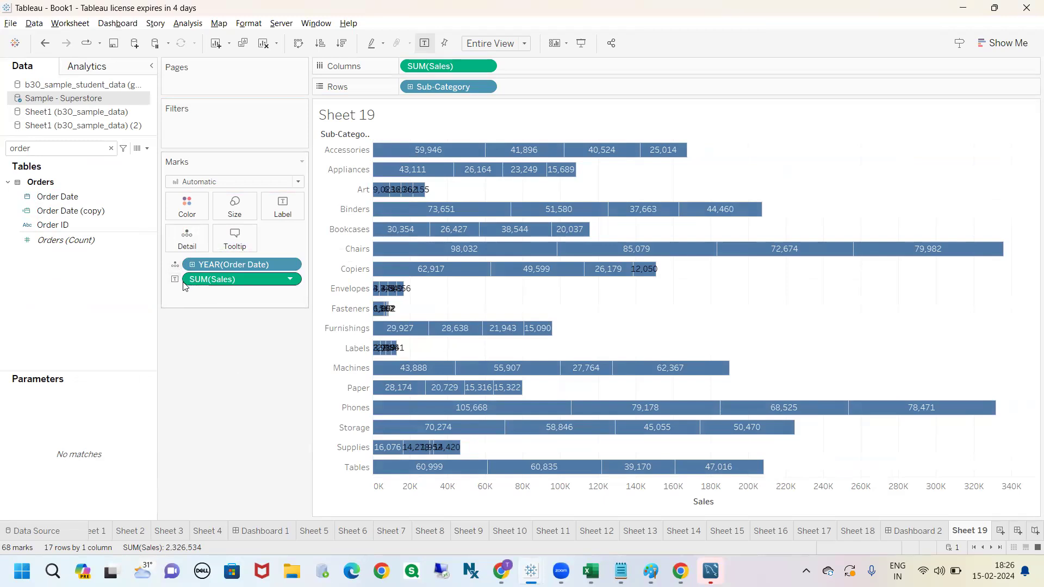
{"action": "key", "text": "ctrl+2"}
{"action": "left_click_drag", "start_coordinate": [271, 264], "coordinate": [292, 247]}
{"action": "mouse_move", "coordinate": [174, 264]}
{"action": "left_mouse_down"}
{"action": "mouse_move", "coordinate": [160, 265]}
{"action": "mouse_move", "coordinate": [187, 255]}
{"action": "left_mouse_up"}
{"action": "mouse_move", "coordinate": [208, 292]}
{"action": "left_mouse_down"}
{"action": "mouse_move", "coordinate": [234, 285]}
{"action": "mouse_move", "coordinate": [155, 280]}
{"action": "mouse_move", "coordinate": [177, 326]}
{"action": "mouse_move", "coordinate": [257, 158]}
{"action": "mouse_move", "coordinate": [288, 220]}
{"action": "mouse_move", "coordinate": [299, 173]}
{"action": "left_mouse_up"}
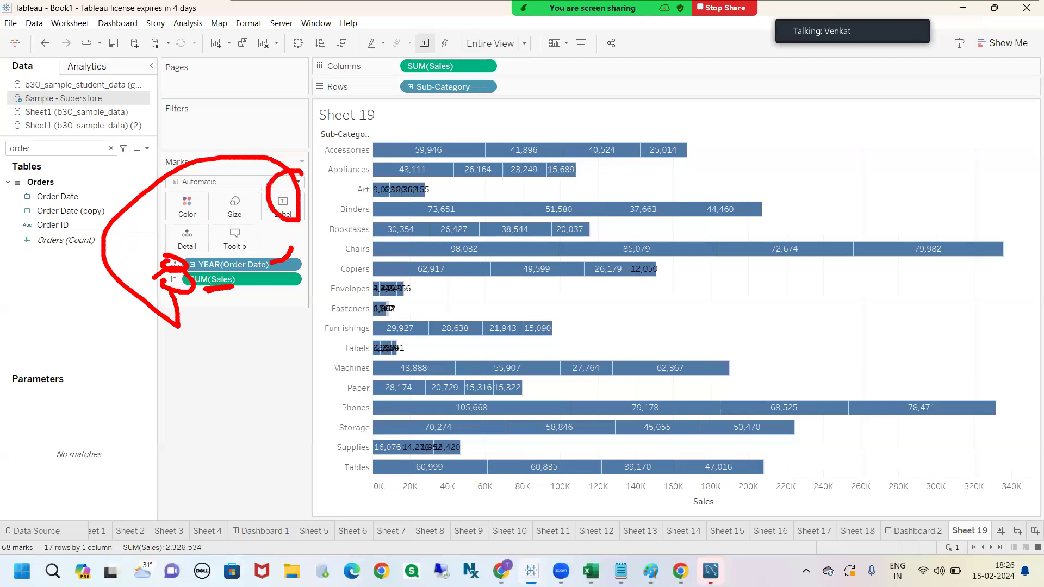
{"action": "key", "text": "Escape"}
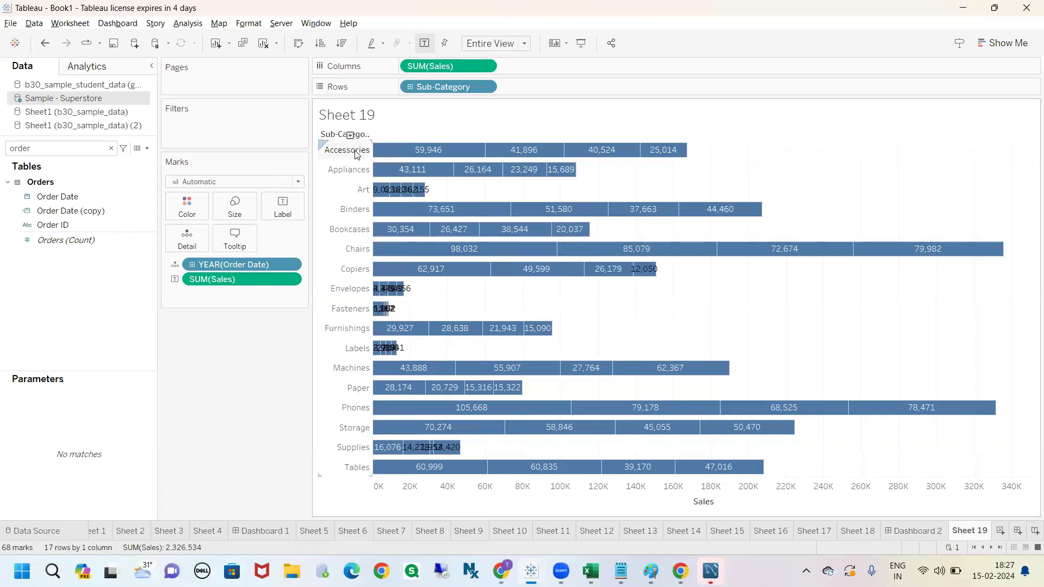
Show the tooltip of the 2023 Accessories segment and circle its sales value, linking it in red ink to Tooltip
{"action": "mouse_move", "coordinate": [400, 155]}
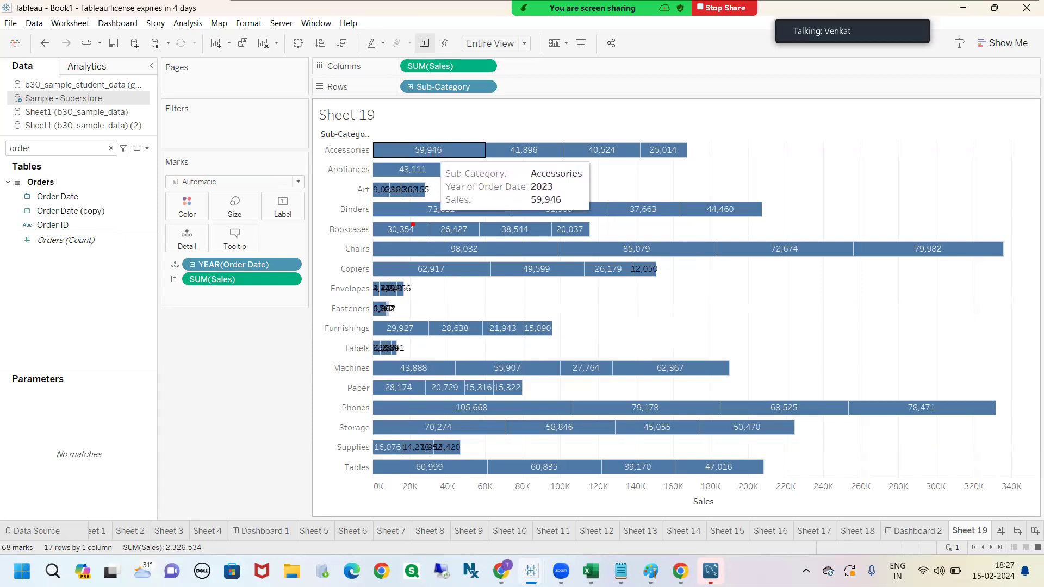
{"action": "mouse_move", "coordinate": [229, 225]}
{"action": "left_mouse_down"}
{"action": "mouse_move", "coordinate": [248, 271]}
{"action": "mouse_move", "coordinate": [240, 219]}
{"action": "mouse_move", "coordinate": [438, 202]}
{"action": "mouse_move", "coordinate": [543, 144]}
{"action": "mouse_move", "coordinate": [430, 162]}
{"action": "left_mouse_up"}
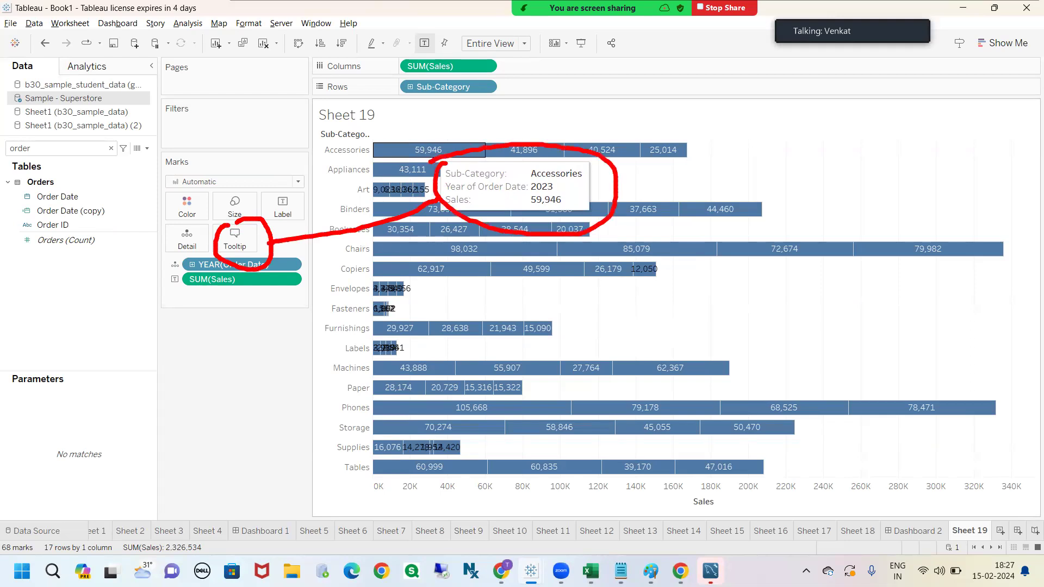
{"action": "mouse_move", "coordinate": [554, 186]}
{"action": "left_mouse_down"}
{"action": "mouse_move", "coordinate": [569, 182]}
{"action": "mouse_move", "coordinate": [521, 211]}
{"action": "mouse_move", "coordinate": [568, 183]}
{"action": "left_mouse_up"}
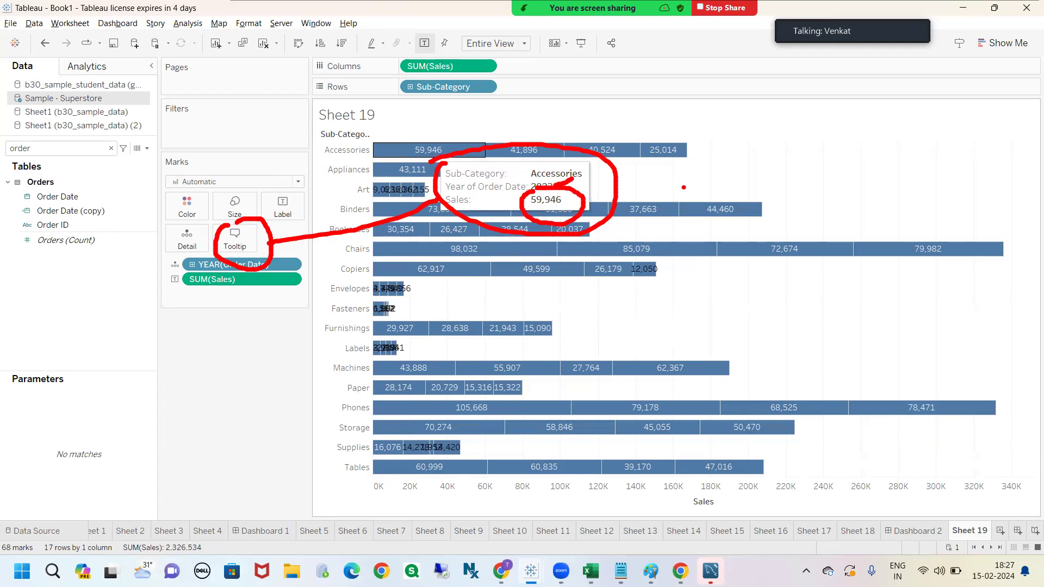
{"action": "key", "text": "Escape"}
Examine the 2022 Accessories segment's tooltip and mark the yearly segments and the Detail property in temporary red ink
{"action": "mouse_move", "coordinate": [530, 154]}
{"action": "key", "text": "ctrl+2"}
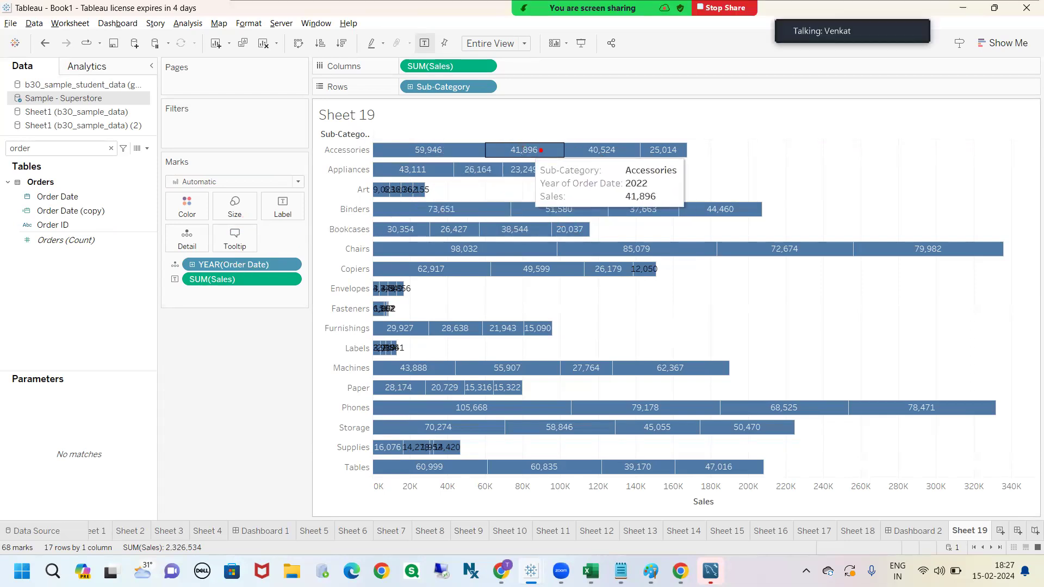
{"action": "left_click_drag", "start_coordinate": [649, 183], "coordinate": [665, 174]}
{"action": "key", "text": "Escape"}
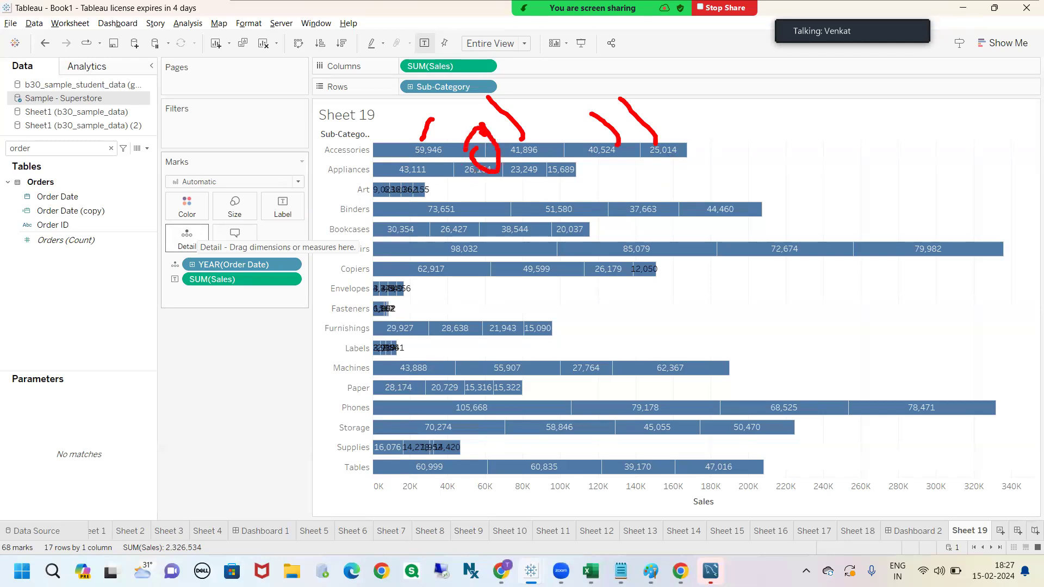
{"action": "key", "text": "Escape"}
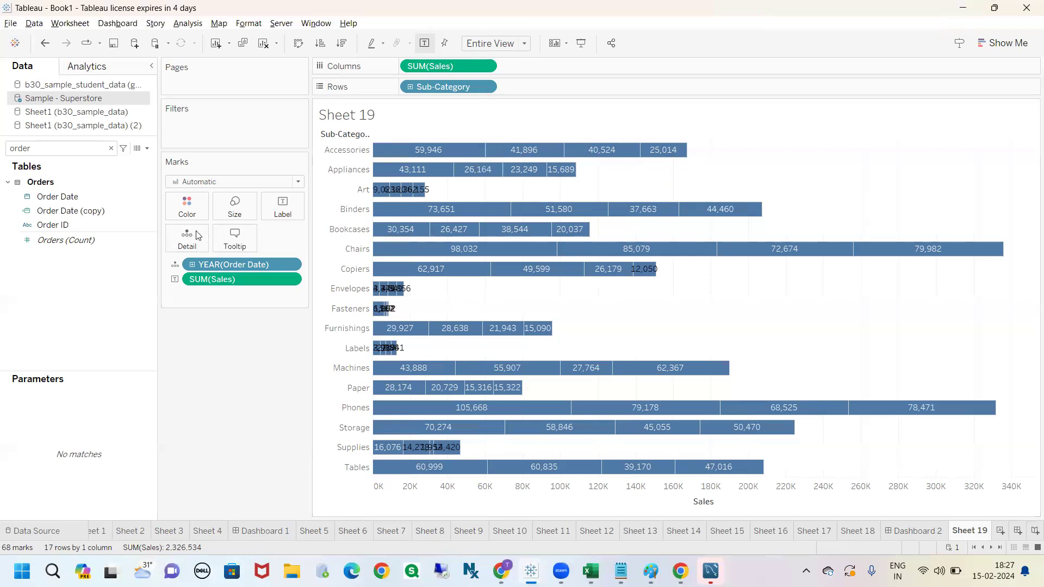
{"action": "mouse_move", "coordinate": [443, 156]}
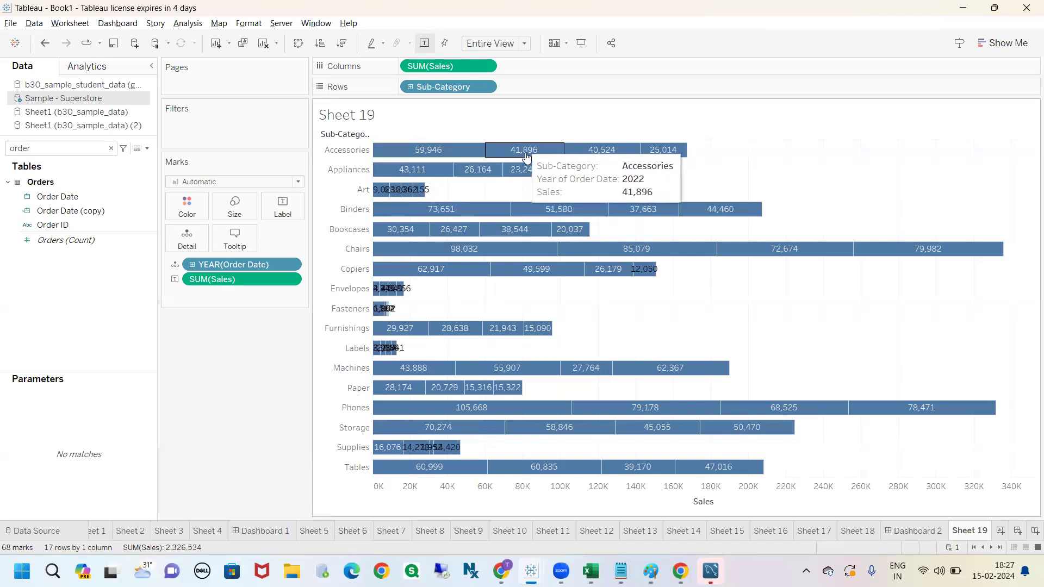
{"action": "key", "text": "ctrl+2"}
{"action": "mouse_move", "coordinate": [169, 250]}
{"action": "left_mouse_down"}
{"action": "mouse_move", "coordinate": [186, 271]}
{"action": "mouse_move", "coordinate": [183, 251]}
{"action": "left_mouse_up"}
{"action": "key", "text": "Escape"}
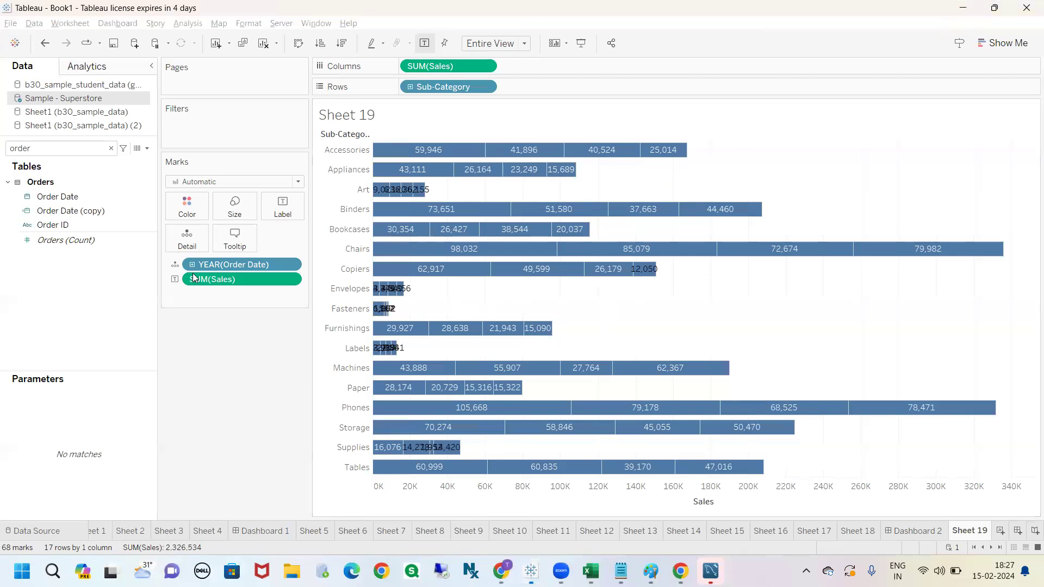
Switch YEAR(Order Date) from Detail to Color so each year's segment gets its own color
{"action": "left_click", "coordinate": [175, 264]}
{"action": "left_click", "coordinate": [183, 279]}
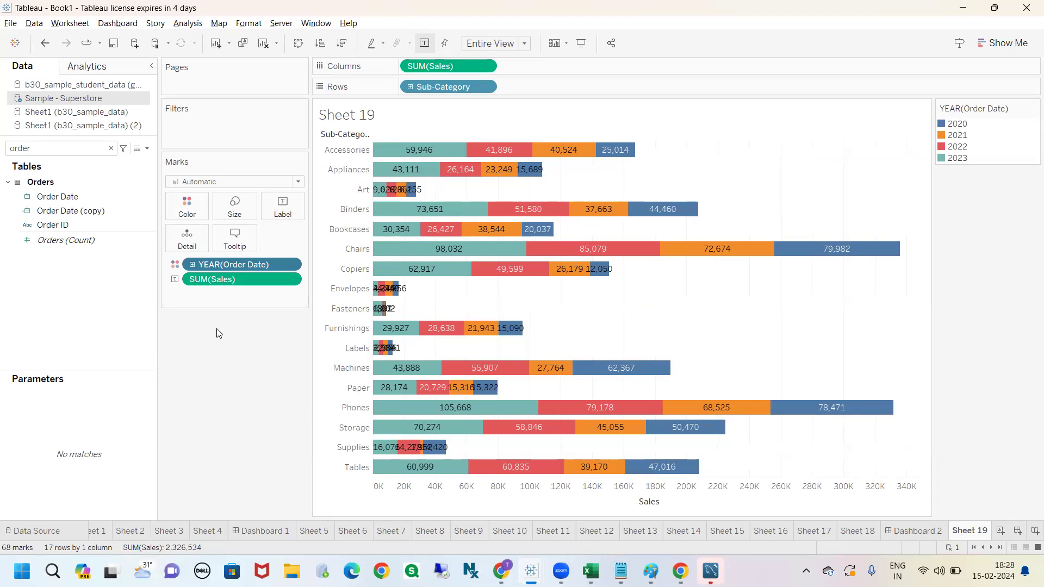
Remove YEAR(Order Date) from the Marks card and clear the data field search
{"action": "left_click_drag", "start_coordinate": [212, 278], "coordinate": [206, 337]}
{"action": "left_click", "coordinate": [106, 148]}
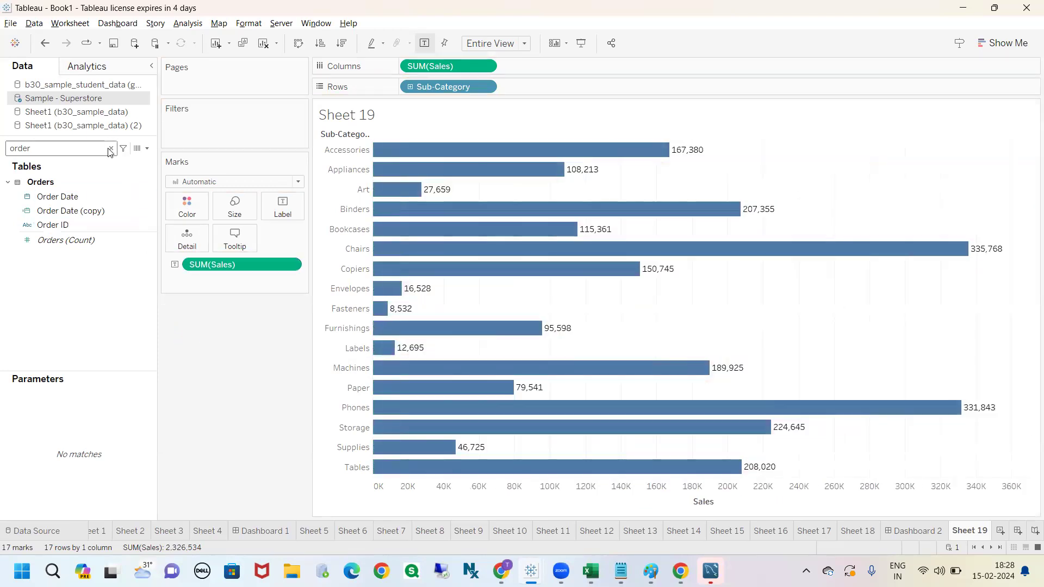
{"action": "left_click", "coordinate": [111, 149]}
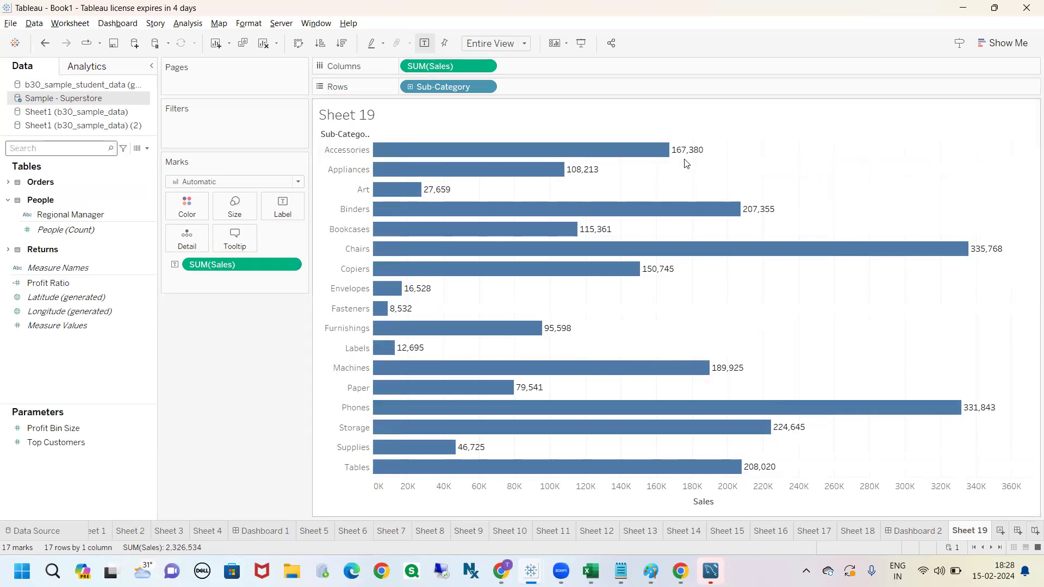
Search the data fields for "reg" to find the Region field
{"action": "left_click", "coordinate": [81, 148]}
{"action": "type", "text": "reg"}
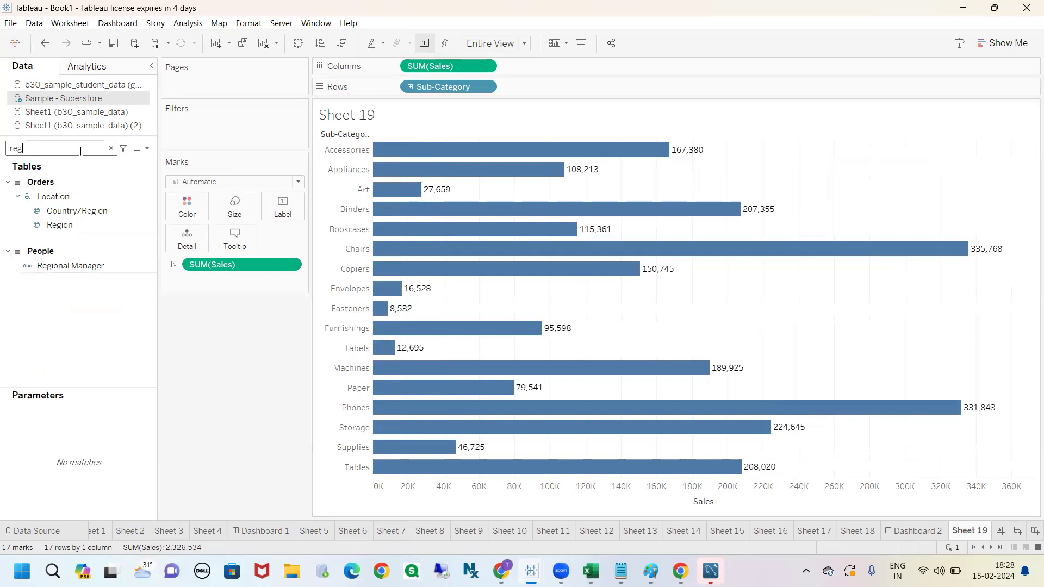
Select the Accessories row and annotate its sales label in red ink with partial amounts such as 50k, clearing the ink
{"action": "left_click", "coordinate": [346, 151]}
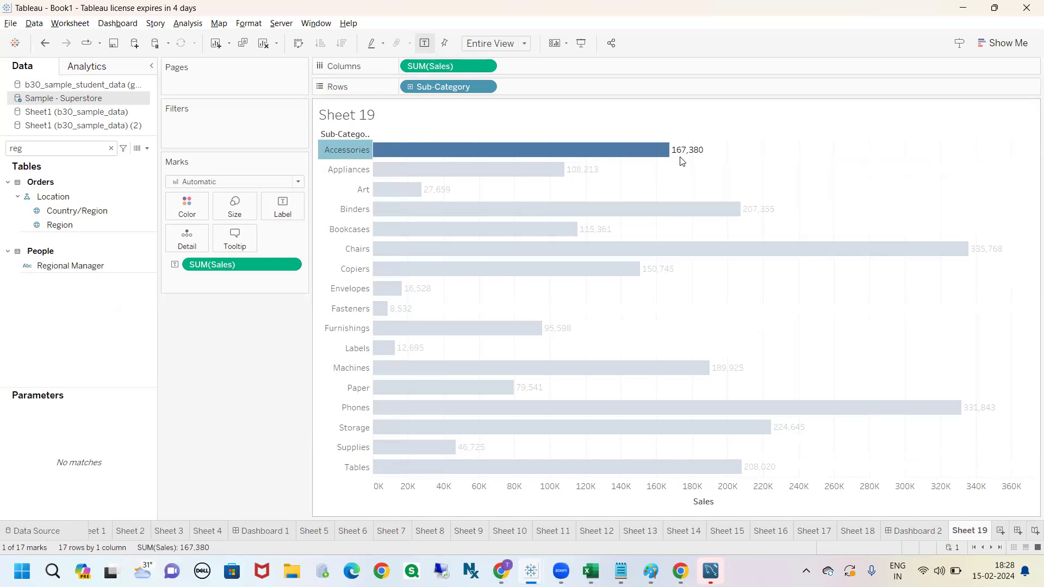
{"action": "key", "text": "ctrl+2"}
{"action": "mouse_move", "coordinate": [714, 146]}
{"action": "left_mouse_down"}
{"action": "mouse_move", "coordinate": [752, 127]}
{"action": "mouse_move", "coordinate": [735, 125]}
{"action": "mouse_move", "coordinate": [757, 152]}
{"action": "mouse_move", "coordinate": [832, 136]}
{"action": "mouse_move", "coordinate": [798, 150]}
{"action": "left_mouse_up"}
{"action": "left_click_drag", "start_coordinate": [831, 130], "coordinate": [885, 131]}
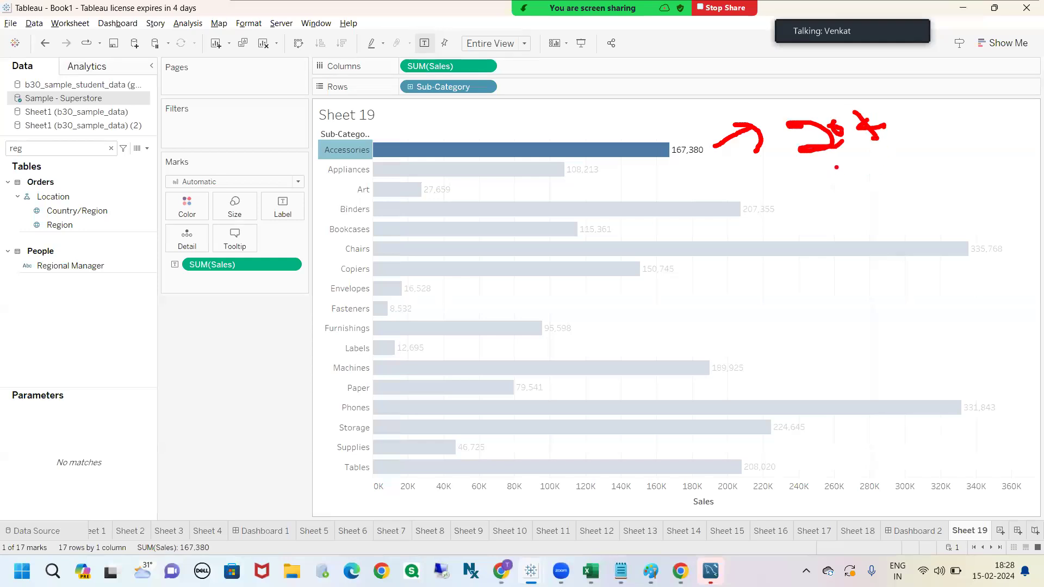
{"action": "mouse_move", "coordinate": [832, 169]}
{"action": "left_mouse_down"}
{"action": "mouse_move", "coordinate": [819, 197]}
{"action": "mouse_move", "coordinate": [871, 176]}
{"action": "mouse_move", "coordinate": [901, 180]}
{"action": "mouse_move", "coordinate": [930, 159]}
{"action": "left_mouse_up"}
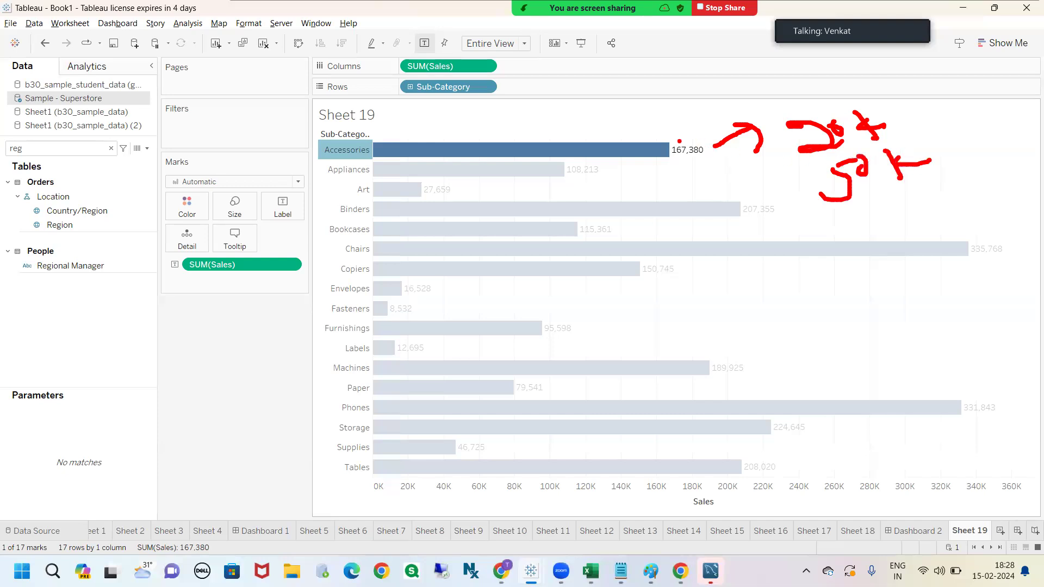
{"action": "left_click_drag", "start_coordinate": [666, 141], "coordinate": [658, 154]}
{"action": "mouse_move", "coordinate": [803, 217]}
{"action": "left_mouse_down"}
{"action": "mouse_move", "coordinate": [919, 145]}
{"action": "mouse_move", "coordinate": [788, 97]}
{"action": "mouse_move", "coordinate": [662, 140]}
{"action": "mouse_move", "coordinate": [658, 151]}
{"action": "mouse_move", "coordinate": [723, 161]}
{"action": "mouse_move", "coordinate": [680, 128]}
{"action": "left_mouse_up"}
{"action": "key", "text": "Escape"}
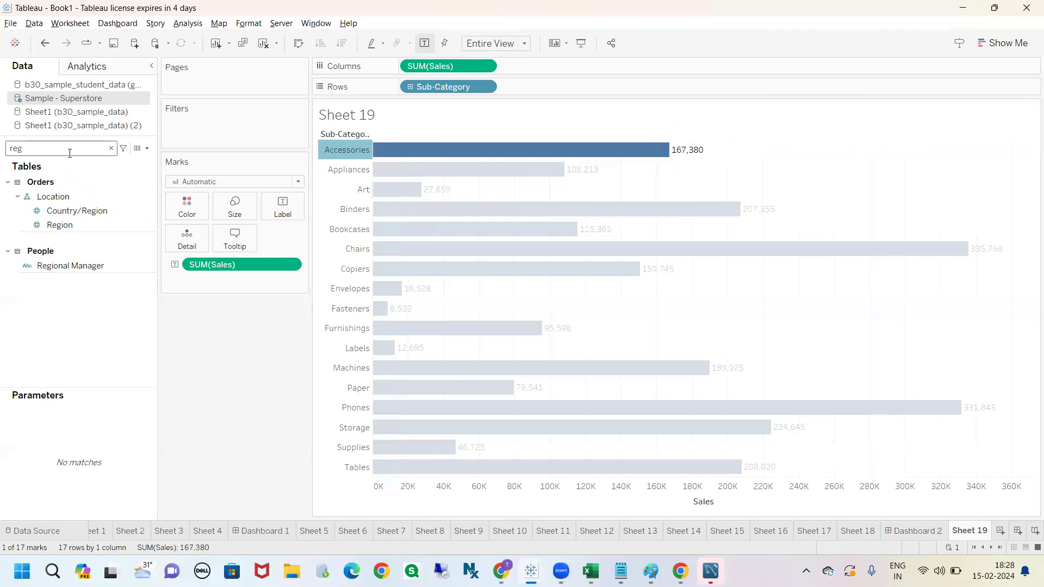
Add Region to Detail on the Marks card to split the bars by region, and undo that addition
{"action": "left_click", "coordinate": [62, 223]}
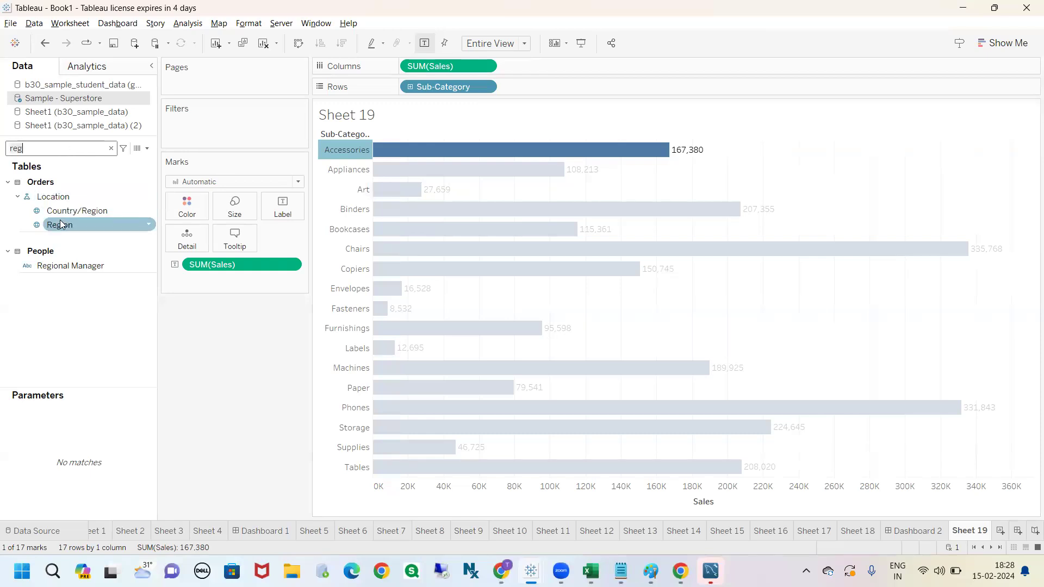
{"action": "left_click_drag", "start_coordinate": [62, 224], "coordinate": [184, 237]}
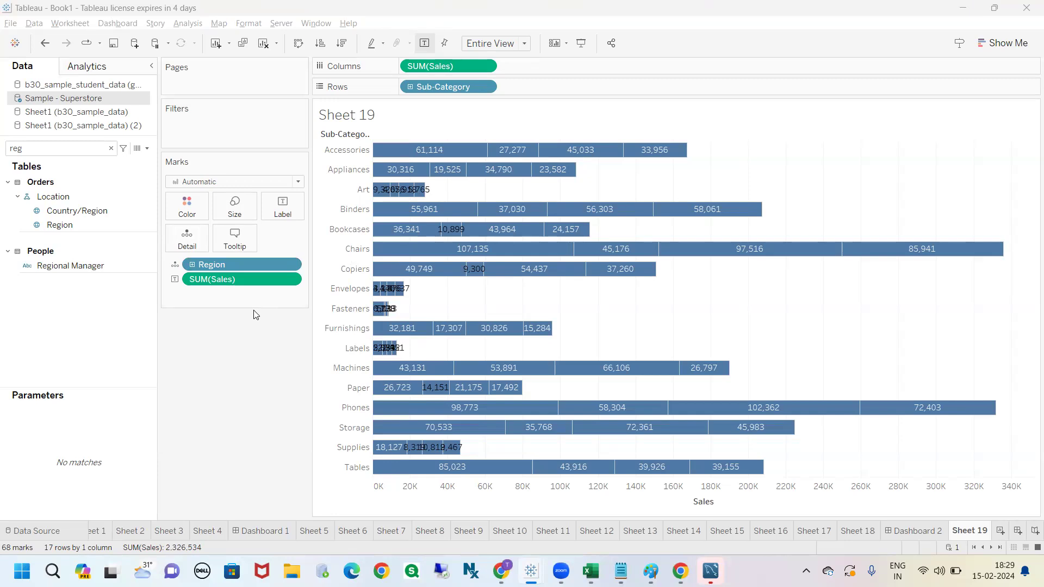
{"action": "left_click", "coordinate": [45, 48]}
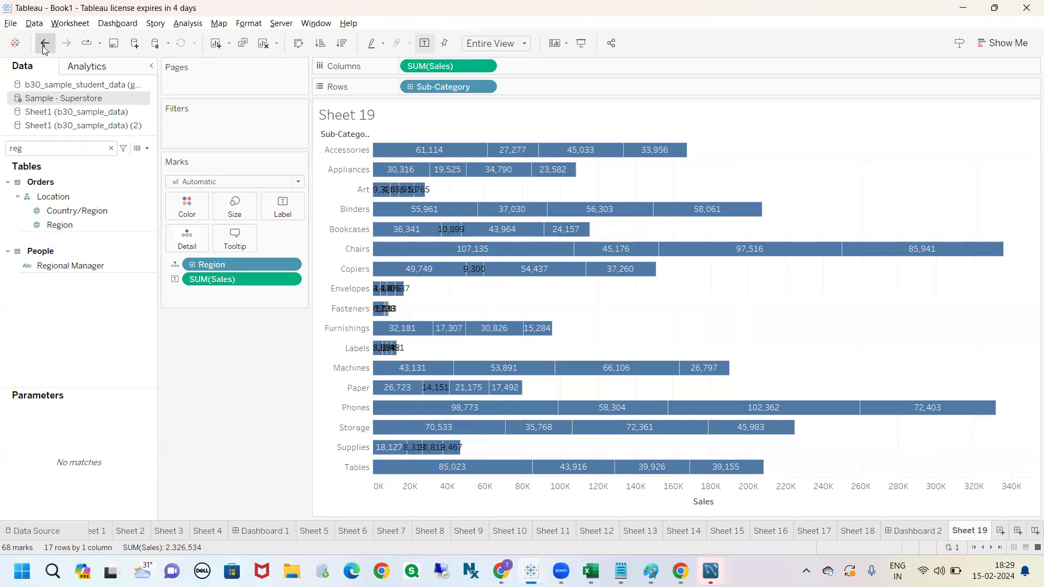
Display the tooltip of the Accessories 2023 bar segment, circle its Year of Order Date line in red ink, and clear the ink
{"action": "left_click", "coordinate": [328, 150]}
{"action": "mouse_move", "coordinate": [416, 151]}
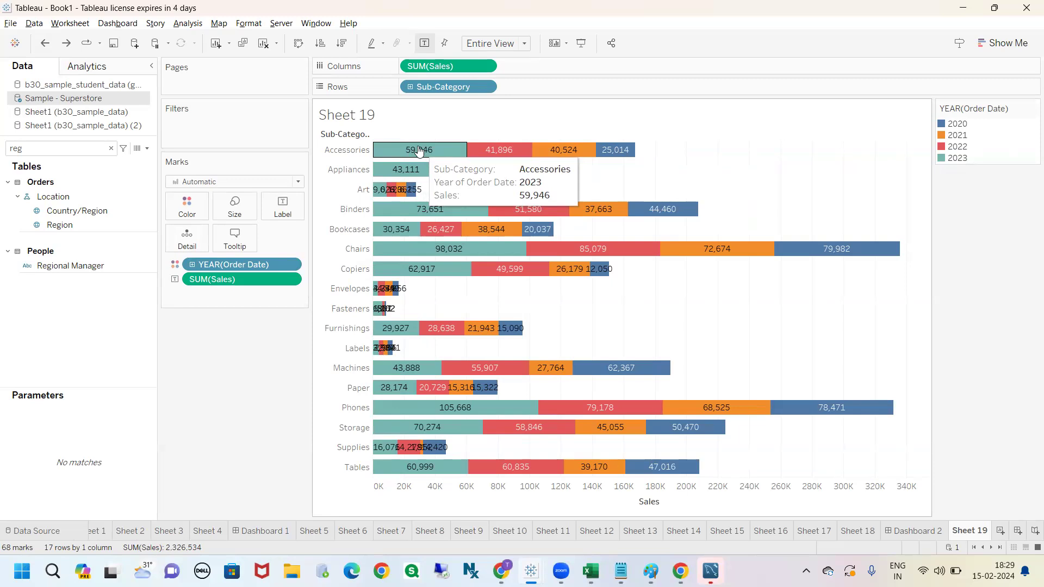
{"action": "mouse_move", "coordinate": [442, 192]}
{"action": "left_mouse_down"}
{"action": "mouse_move", "coordinate": [556, 192]}
{"action": "mouse_move", "coordinate": [437, 173]}
{"action": "mouse_move", "coordinate": [454, 192]}
{"action": "left_mouse_up"}
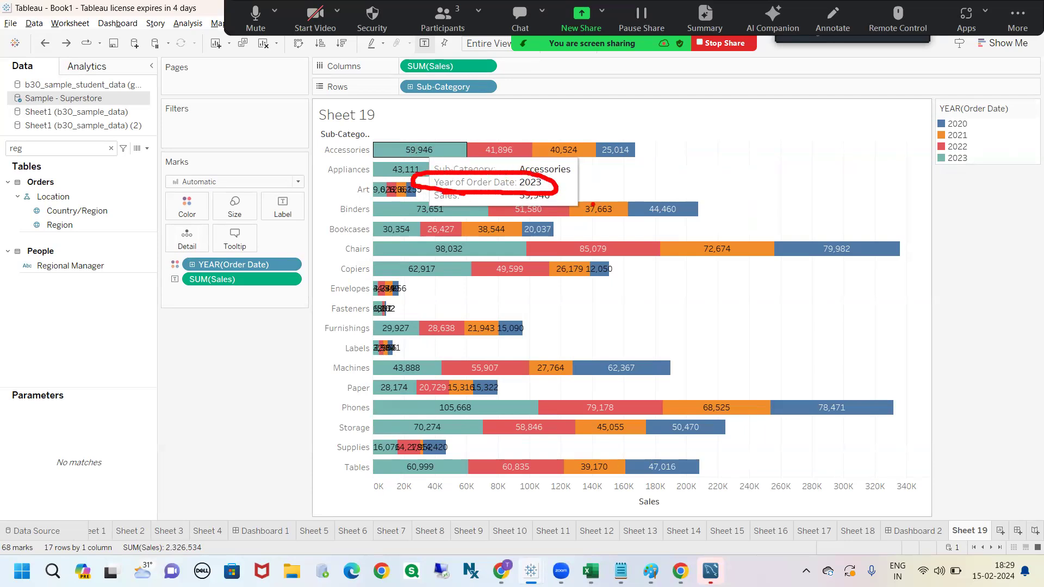
{"action": "key", "text": "Escape"}
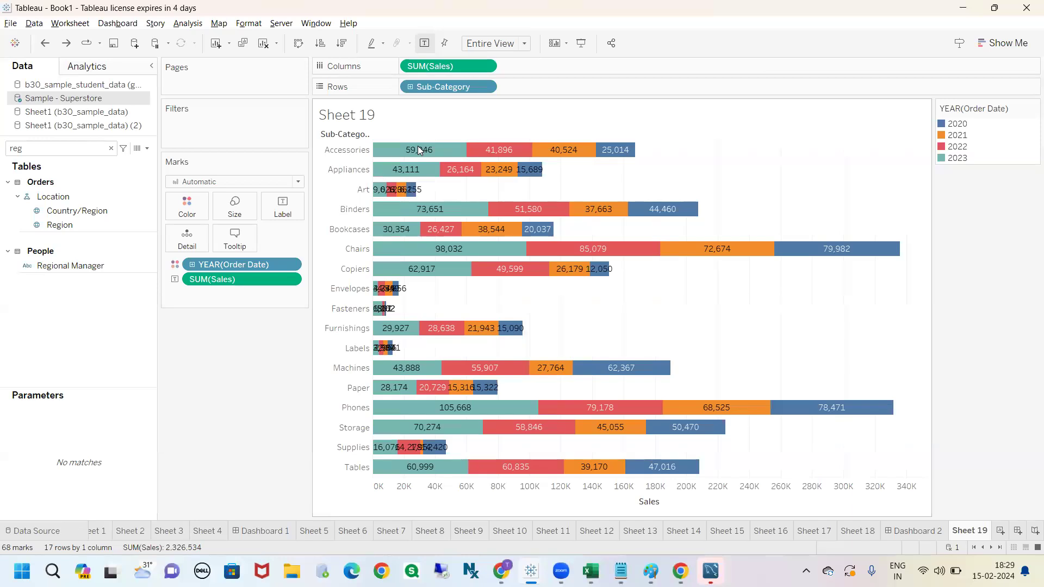
{"action": "mouse_move", "coordinate": [428, 154]}
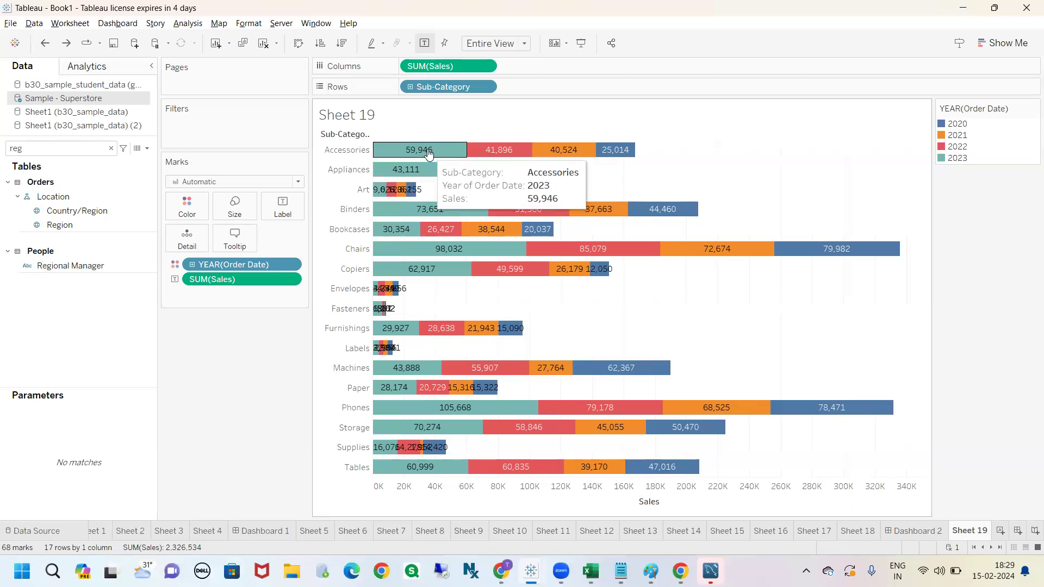
{"action": "mouse_move", "coordinate": [627, 149]}
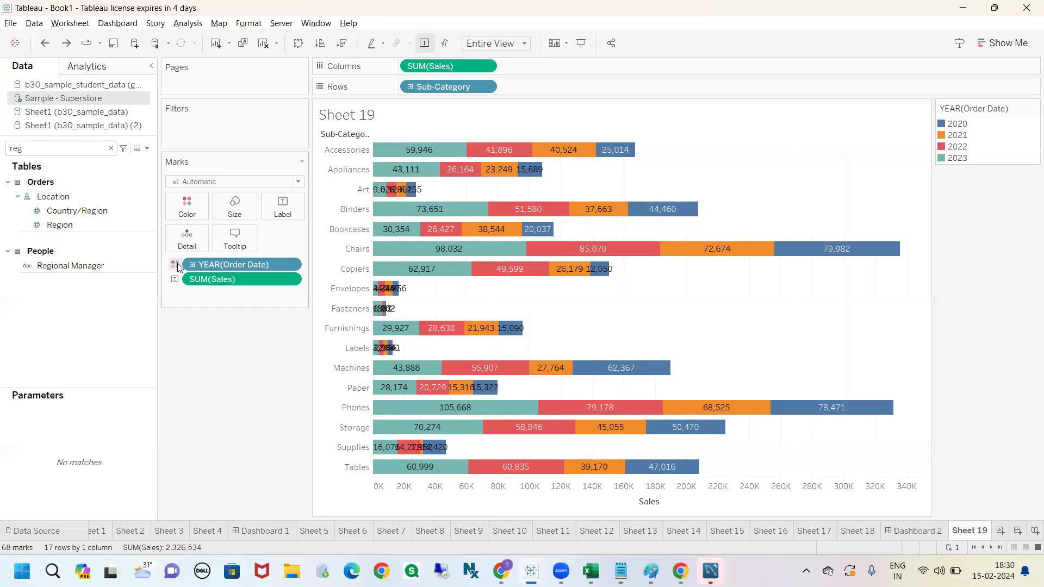
Search the data fields for "order" and add Order Date to Label on the Marks card
{"action": "left_click", "coordinate": [90, 230]}
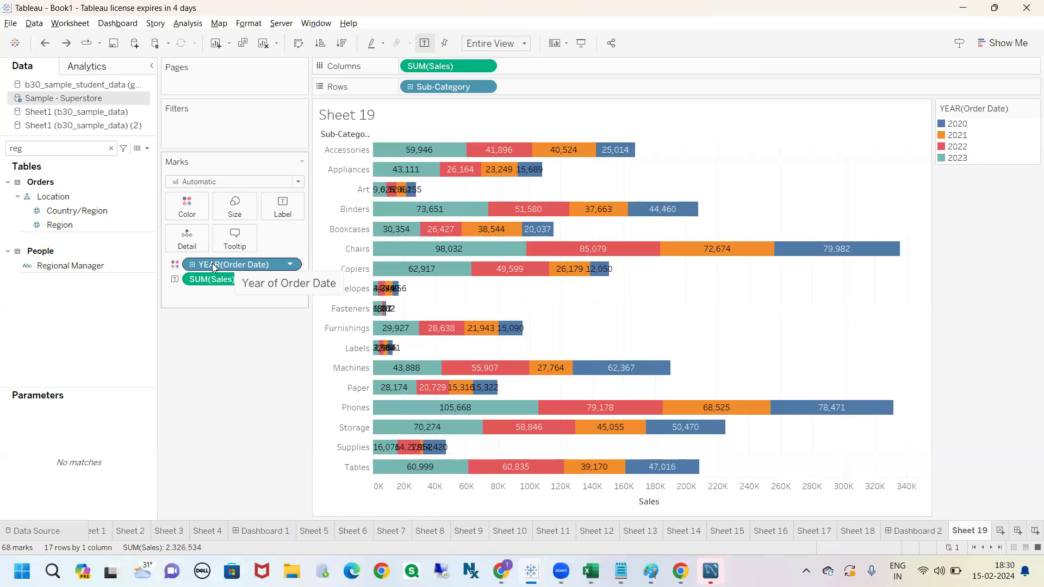
{"action": "left_click", "coordinate": [79, 151]}
{"action": "key", "text": "BackSpace"}
{"action": "key", "text": "BackSpace"}
{"action": "key", "text": "BackSpace"}
{"action": "type", "text": "order"}
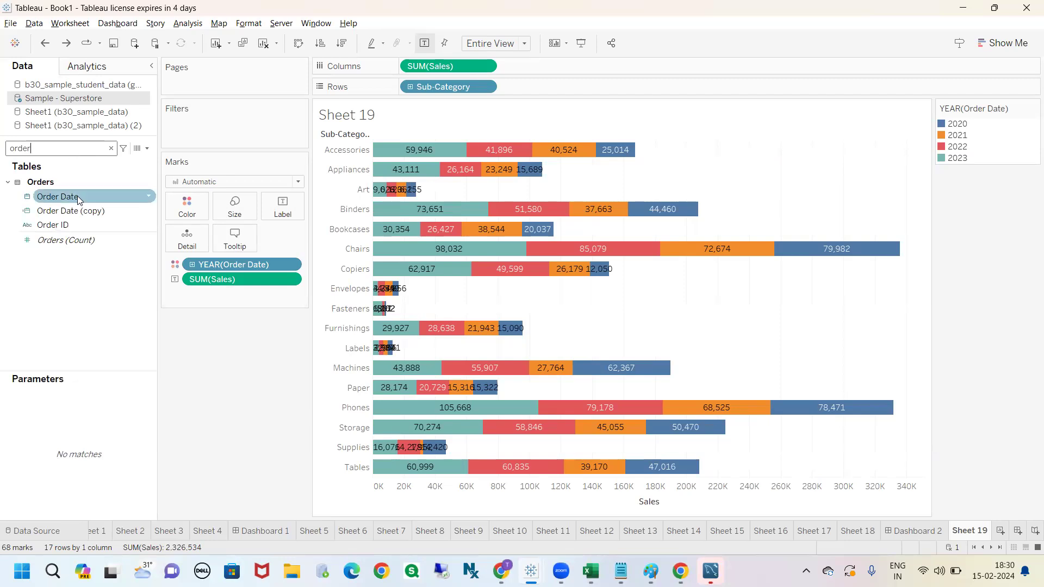
{"action": "left_click_drag", "start_coordinate": [77, 195], "coordinate": [283, 209]}
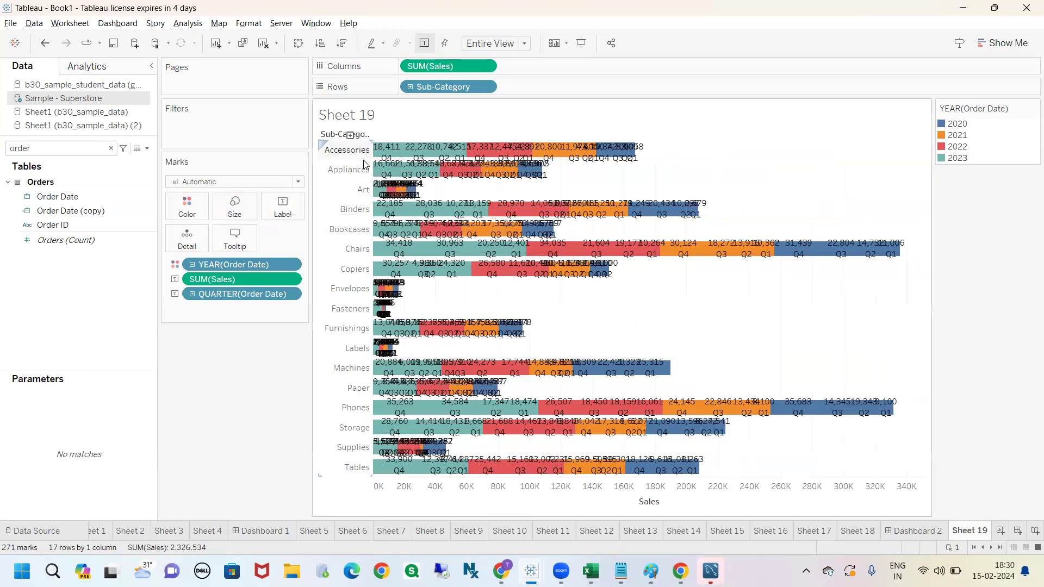
Switch the chart's fit from Entire View to Standard and increase the height of the sub-category rows
{"action": "mouse_move", "coordinate": [386, 158]}
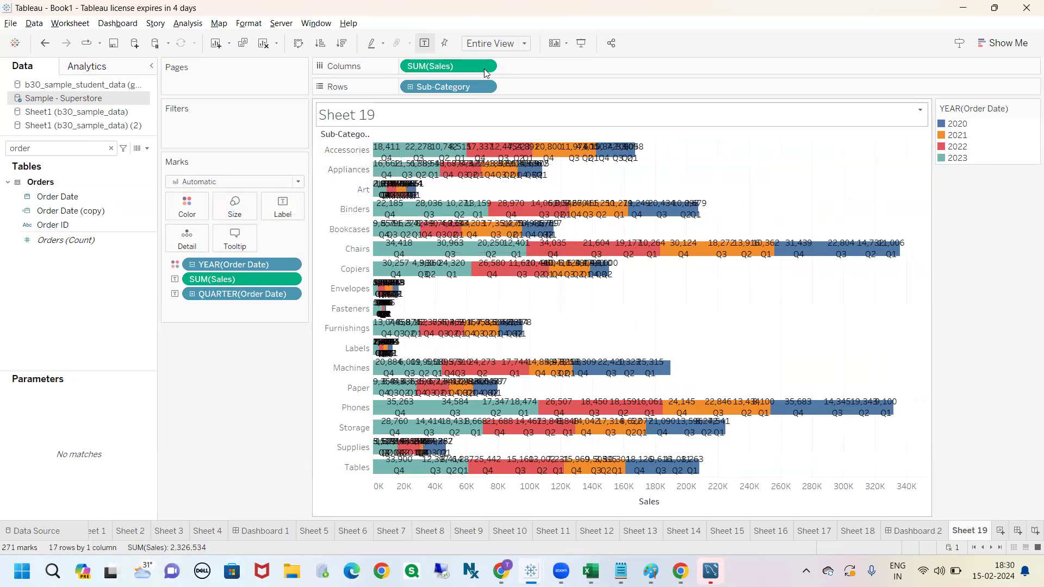
{"action": "left_click", "coordinate": [492, 45]}
{"action": "left_click", "coordinate": [492, 57]}
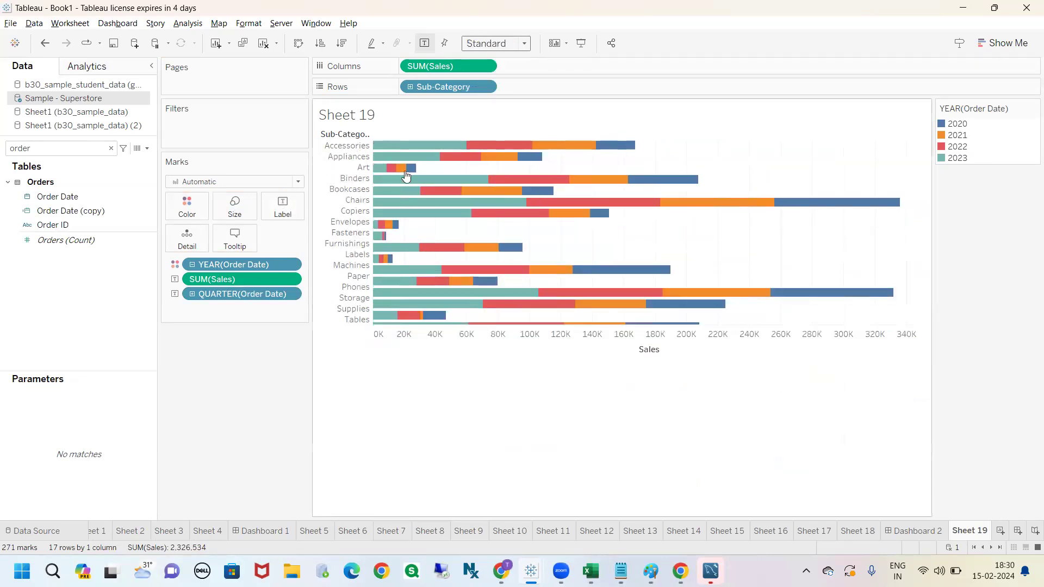
{"action": "left_click_drag", "start_coordinate": [359, 148], "coordinate": [363, 185]}
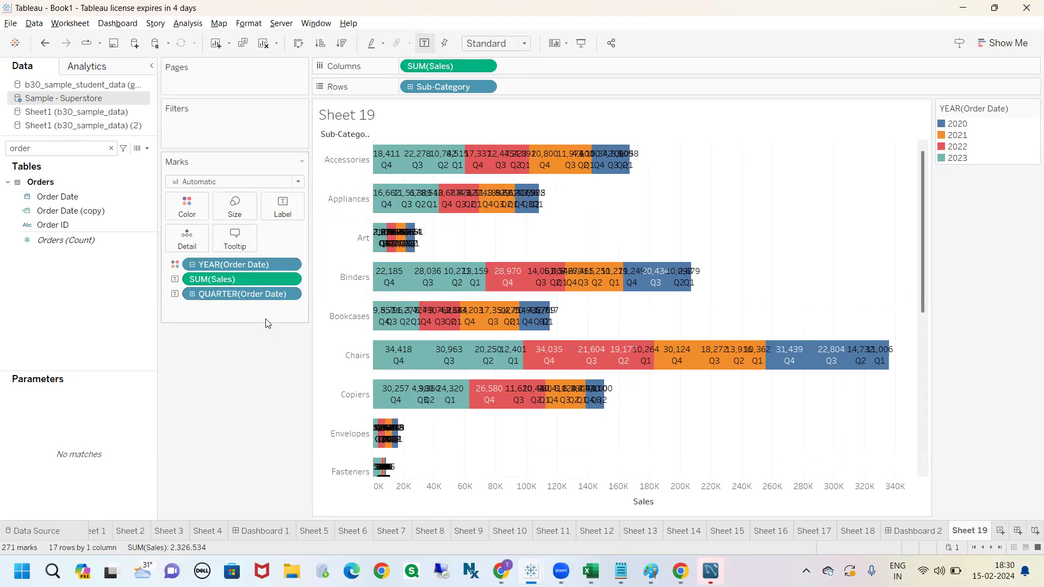
Circle the QUARTER(Order Date) label field in red ink, clear the ink, and edit the field's date part to year
{"action": "mouse_move", "coordinate": [205, 298]}
{"action": "left_mouse_down"}
{"action": "mouse_move", "coordinate": [203, 321]}
{"action": "mouse_move", "coordinate": [232, 297]}
{"action": "mouse_move", "coordinate": [181, 294]}
{"action": "mouse_move", "coordinate": [189, 331]}
{"action": "left_mouse_up"}
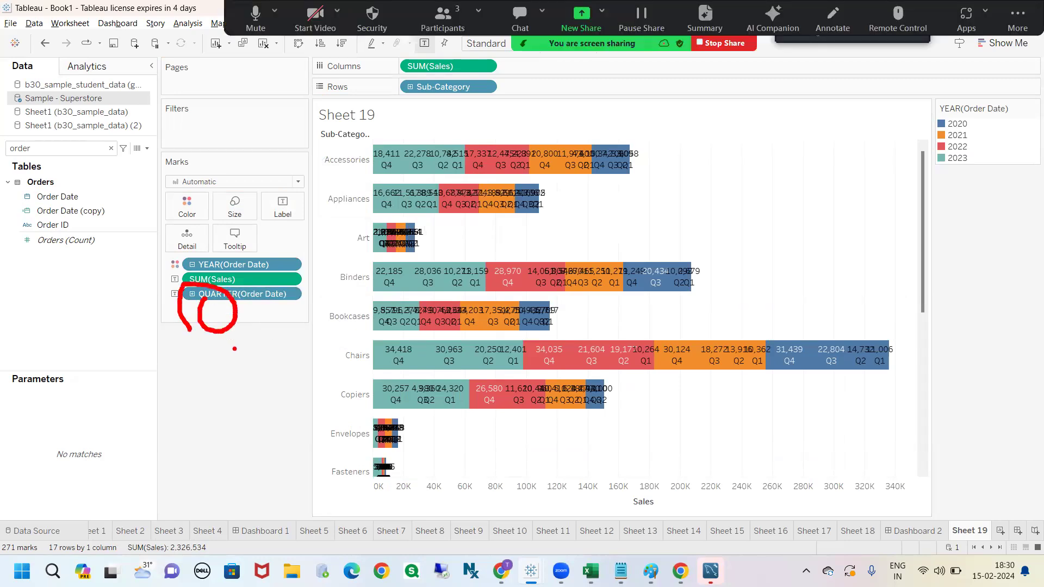
{"action": "key", "text": "Escape"}
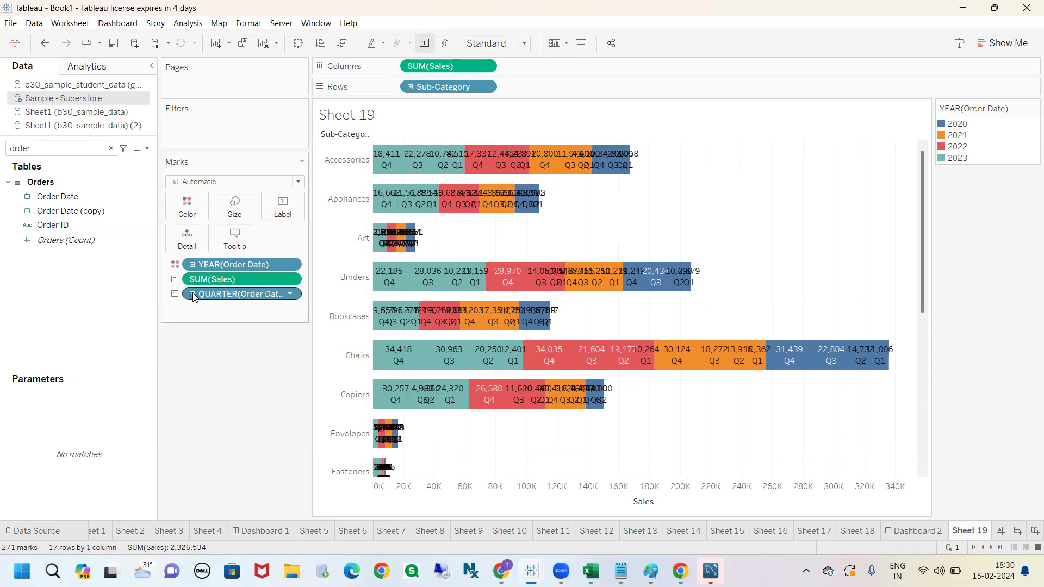
{"action": "double_click", "coordinate": [220, 294]}
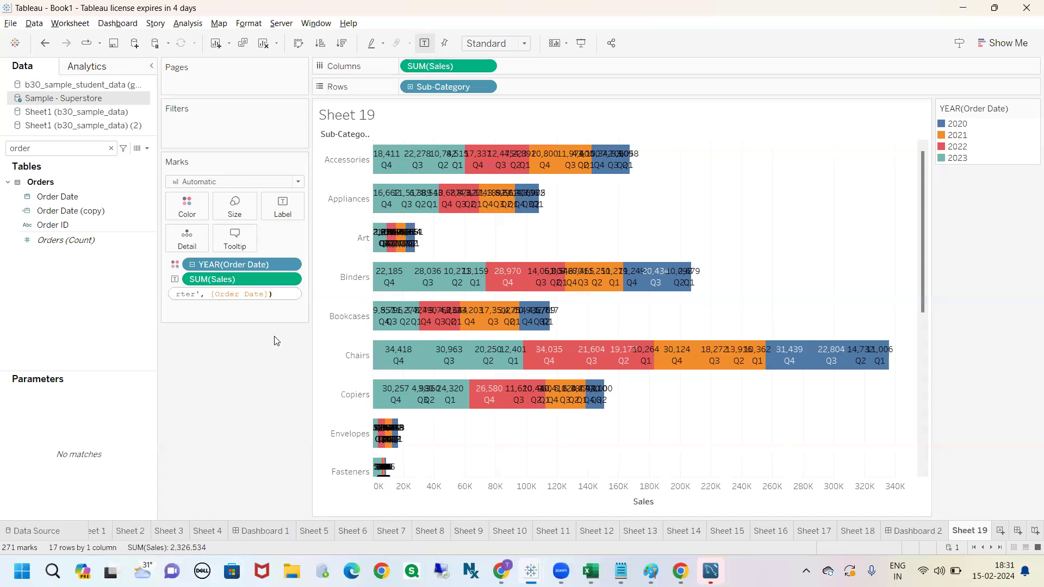
{"action": "left_click", "coordinate": [235, 371]}
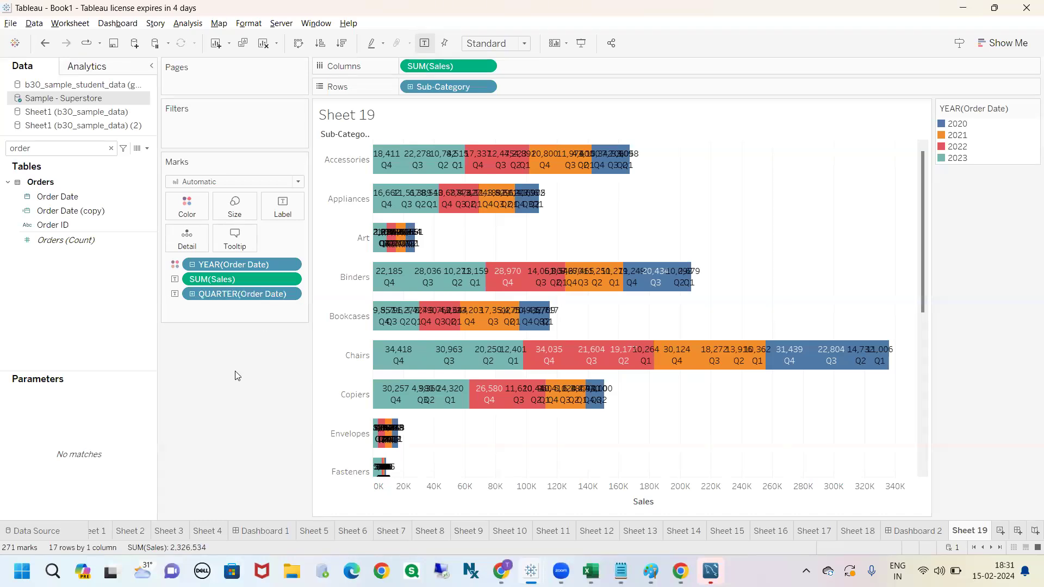
{"action": "double_click", "coordinate": [248, 294]}
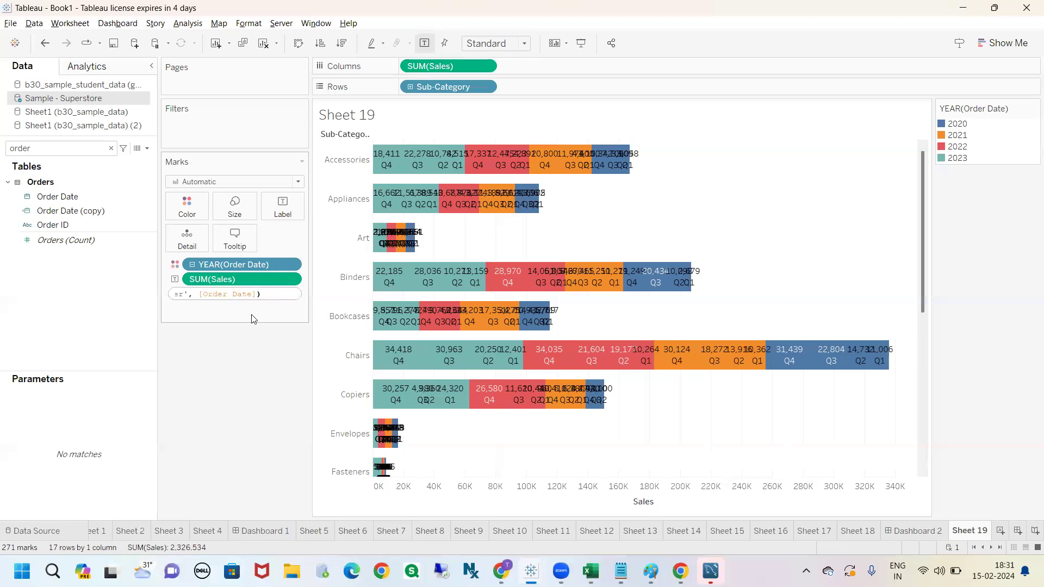
{"action": "key", "text": "Left"}
{"action": "key", "text": "Left"}
{"action": "key", "text": "Left"}
{"action": "key", "text": "Left"}
{"action": "key", "text": "Left"}
{"action": "key", "text": "Left"}
{"action": "key", "text": "Left"}
{"action": "key", "text": "Left"}
{"action": "key", "text": "Left"}
{"action": "key", "text": "Left"}
{"action": "key", "text": "Left"}
{"action": "key", "text": "BackSpace"}
{"action": "key", "text": "BackSpace"}
{"action": "key", "text": "BackSpace"}
{"action": "key", "text": "BackSpace"}
{"action": "key", "text": "BackSpace"}
{"action": "key", "text": "BackSpace"}
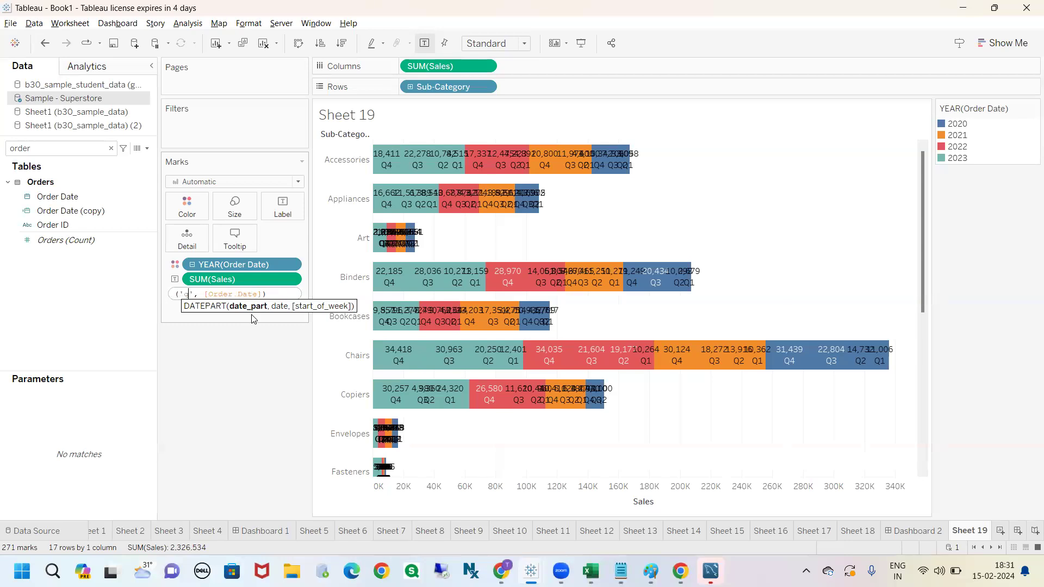
{"action": "type", "text": "year"}
{"action": "key", "text": "Return"}
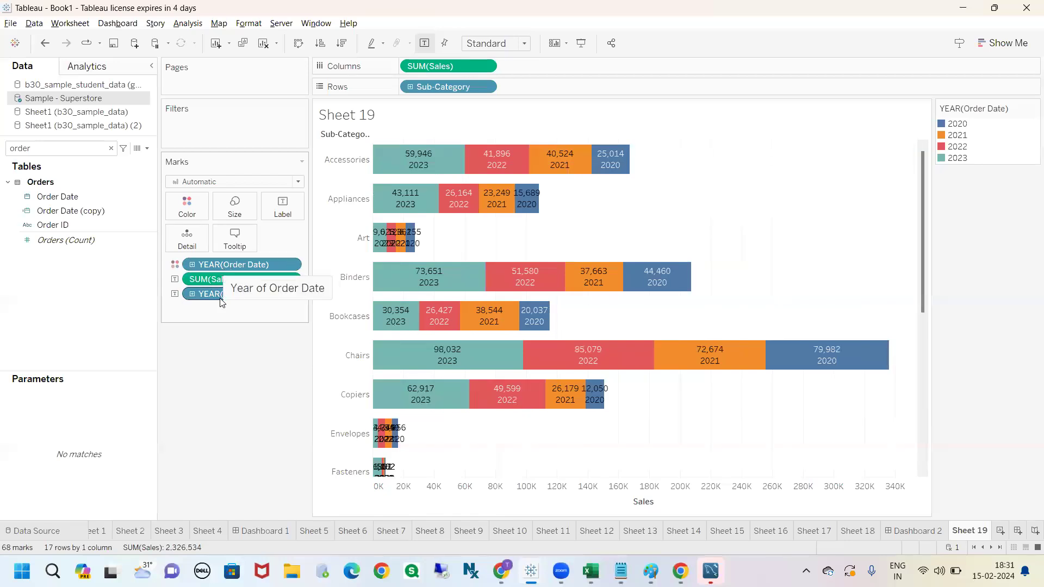
Take the YEAR(Order Date) label field off the Marks card, mark up the Accessories 2023 tooltip in red ink, and restore the field
{"action": "left_click_drag", "start_coordinate": [217, 293], "coordinate": [207, 377]}
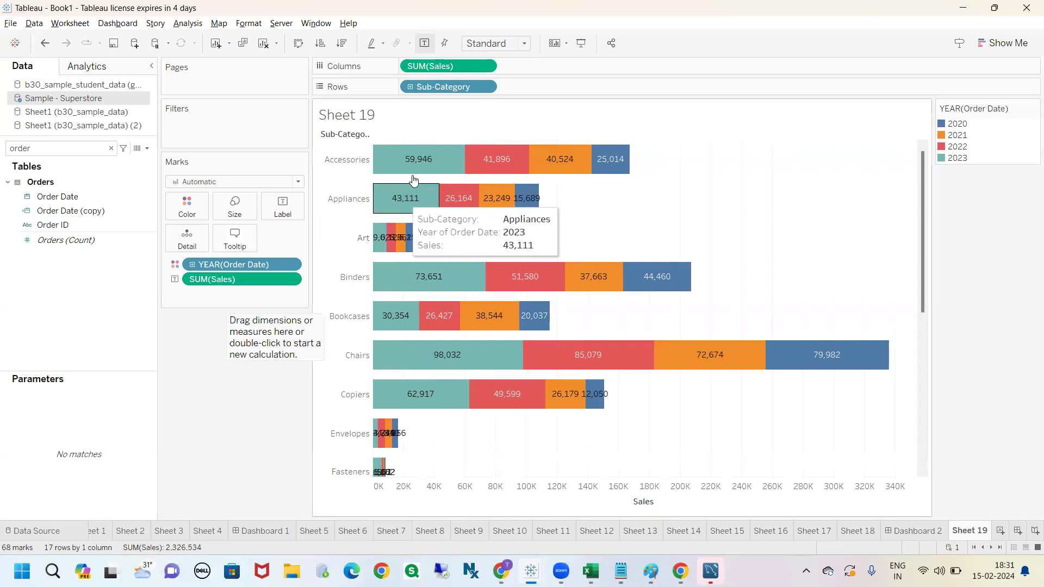
{"action": "mouse_move", "coordinate": [417, 167]}
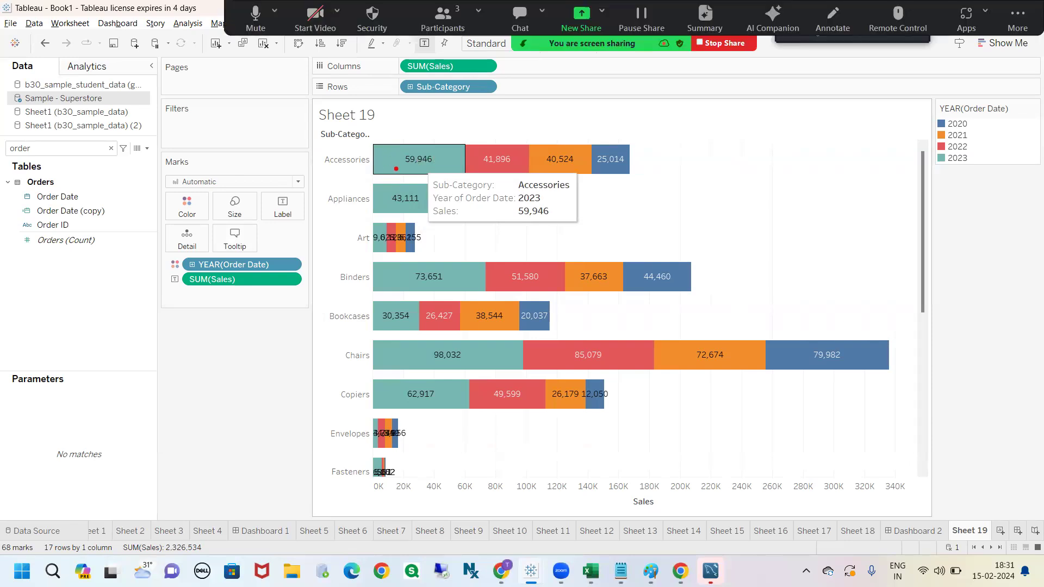
{"action": "mouse_move", "coordinate": [437, 178]}
{"action": "left_mouse_down"}
{"action": "mouse_move", "coordinate": [582, 226]}
{"action": "mouse_move", "coordinate": [474, 175]}
{"action": "mouse_move", "coordinate": [450, 183]}
{"action": "left_mouse_up"}
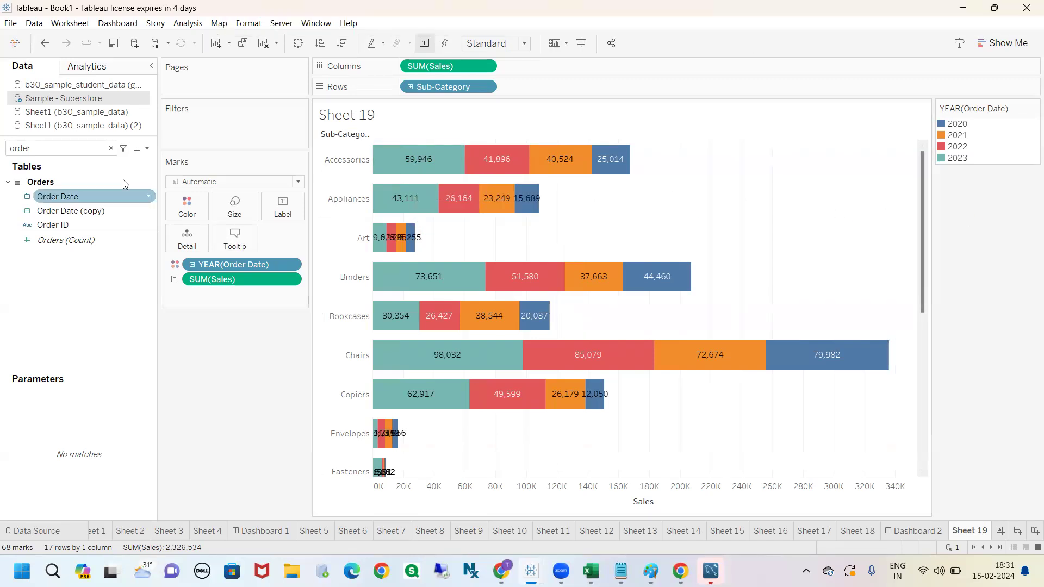
{"action": "left_click", "coordinate": [45, 45]}
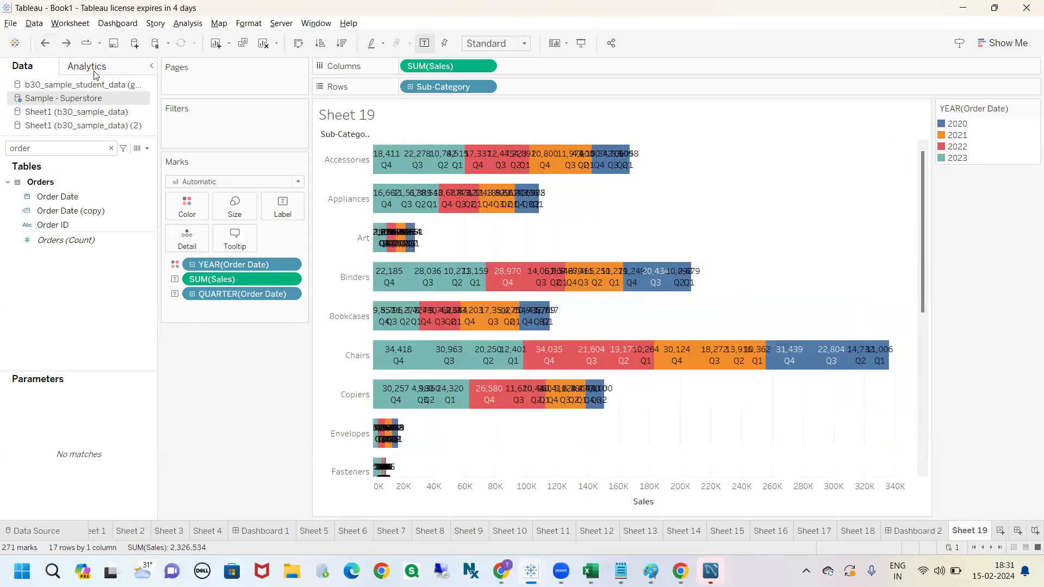
{"action": "left_click", "coordinate": [66, 43]}
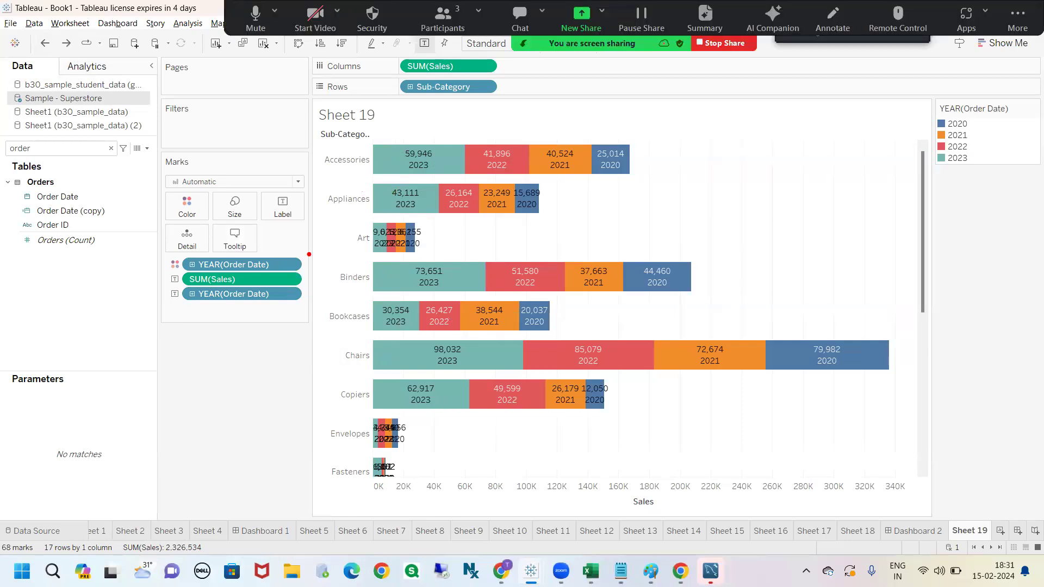
Circle the Accessories row name and its 2023 bar label in red ink, and clear the ink
{"action": "mouse_move", "coordinate": [330, 152]}
{"action": "left_mouse_down"}
{"action": "mouse_move", "coordinate": [348, 139]}
{"action": "mouse_move", "coordinate": [423, 137]}
{"action": "mouse_move", "coordinate": [441, 164]}
{"action": "left_mouse_up"}
{"action": "mouse_move", "coordinate": [335, 143]}
{"action": "left_mouse_down"}
{"action": "mouse_move", "coordinate": [324, 149]}
{"action": "mouse_move", "coordinate": [400, 185]}
{"action": "mouse_move", "coordinate": [454, 161]}
{"action": "mouse_move", "coordinate": [356, 136]}
{"action": "mouse_move", "coordinate": [326, 145]}
{"action": "left_mouse_up"}
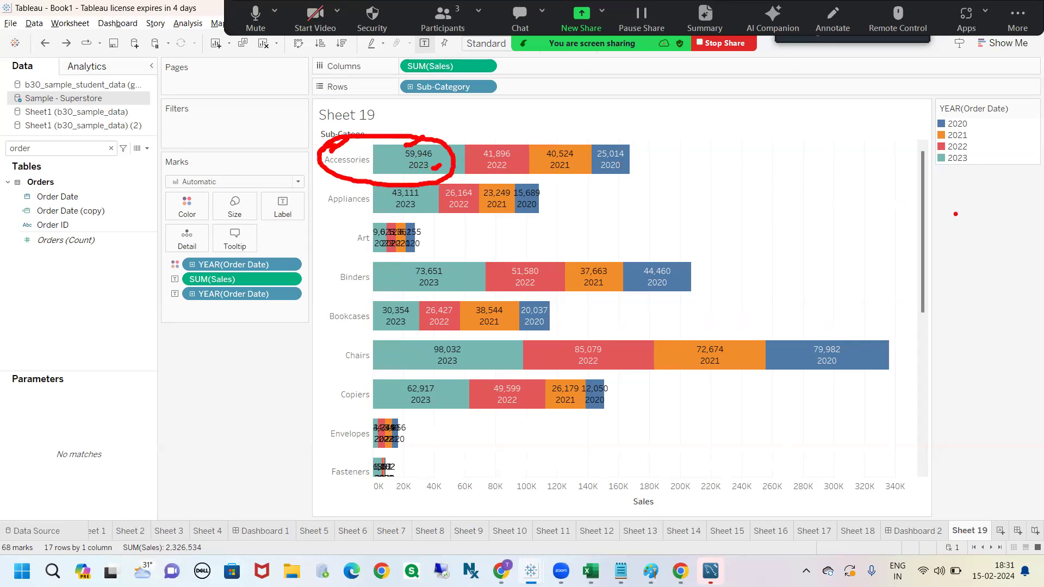
{"action": "left_click", "coordinate": [9, 325]}
Display the Accessories 2023 tooltip, underline its details and the matching chart labels in red ink, and clear the ink
{"action": "mouse_move", "coordinate": [408, 166]}
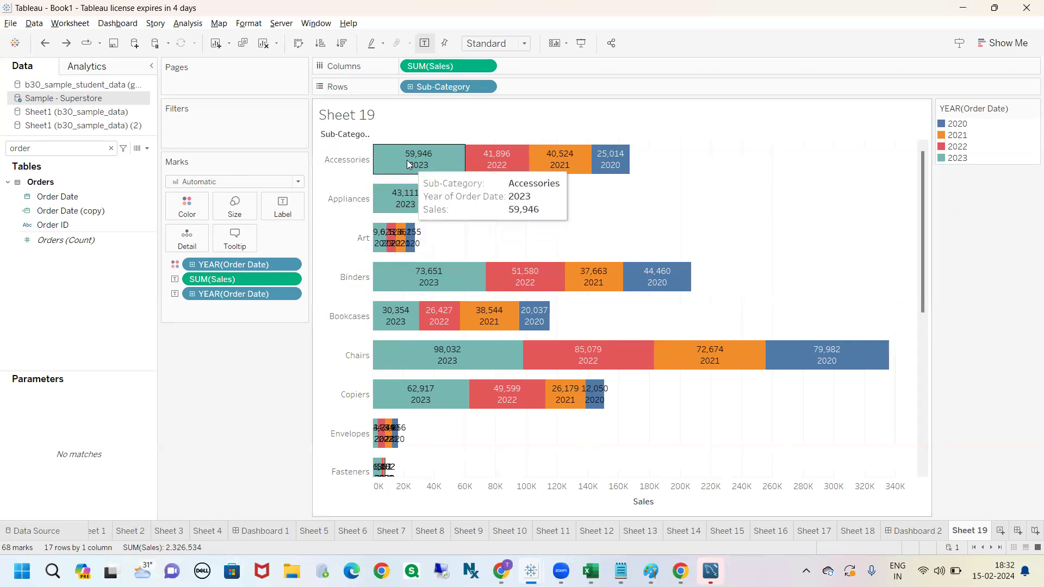
{"action": "key", "text": "ctrl+2"}
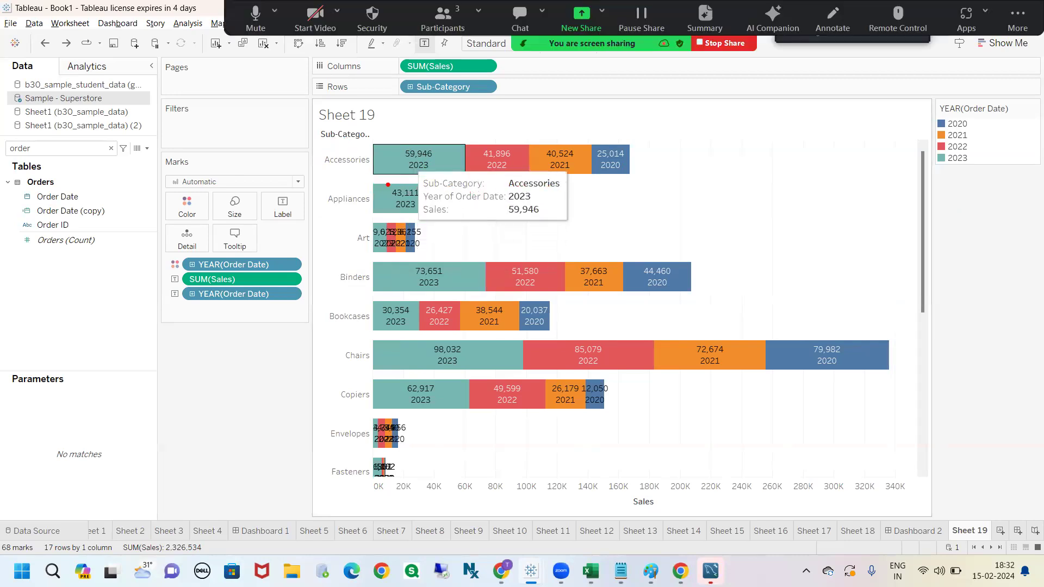
{"action": "left_click_drag", "start_coordinate": [549, 175], "coordinate": [573, 169]}
{"action": "left_click_drag", "start_coordinate": [343, 168], "coordinate": [330, 174]}
{"action": "left_click_drag", "start_coordinate": [537, 198], "coordinate": [556, 189]}
{"action": "left_click_drag", "start_coordinate": [431, 164], "coordinate": [450, 161]}
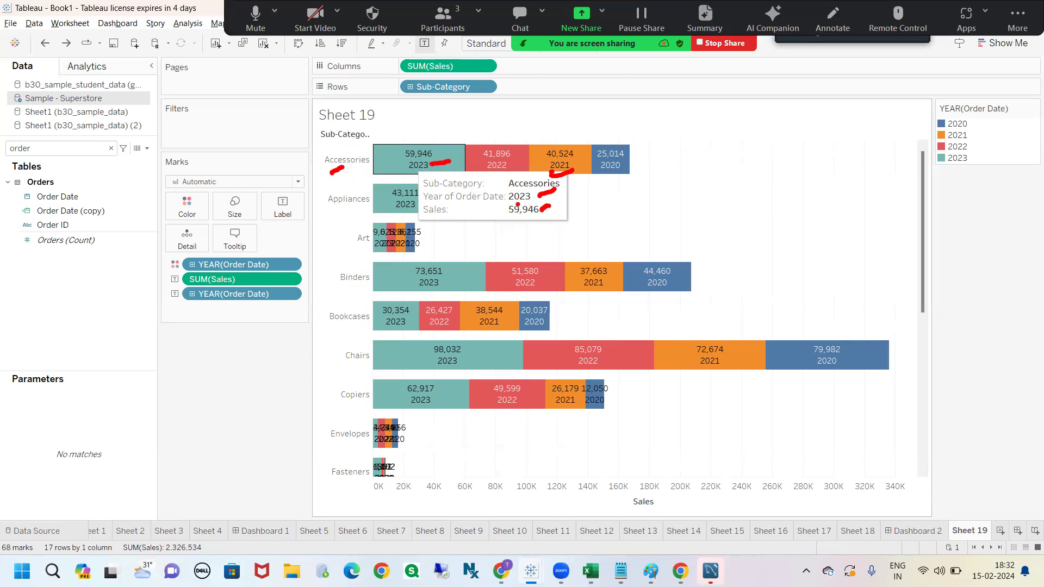
{"action": "left_click", "coordinate": [413, 223]}
{"action": "key", "text": "Escape"}
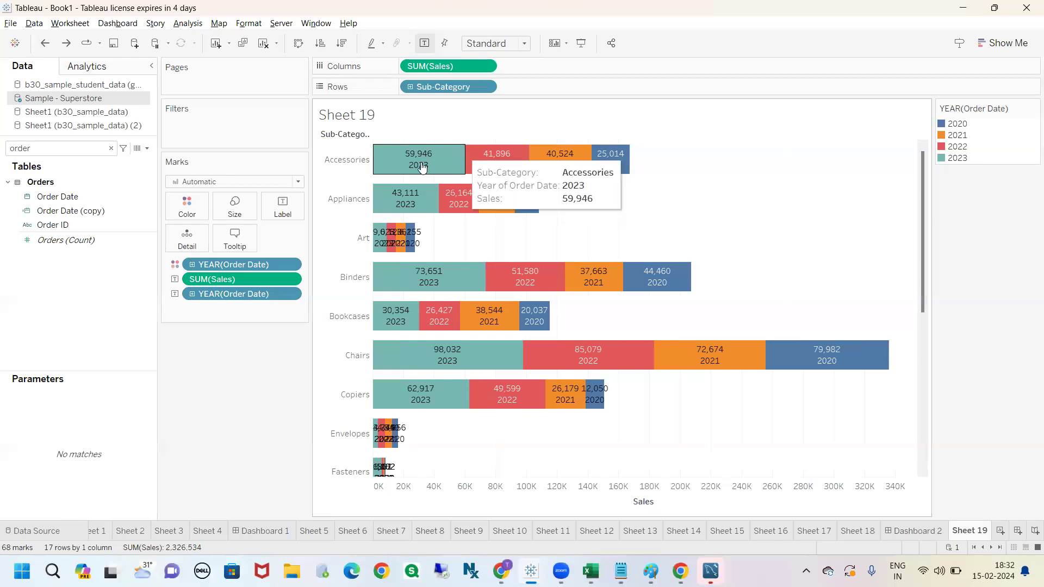
Turn off Show tooltips, Include command buttons and Allow selection by category in the tooltip settings
{"action": "left_click", "coordinate": [235, 246]}
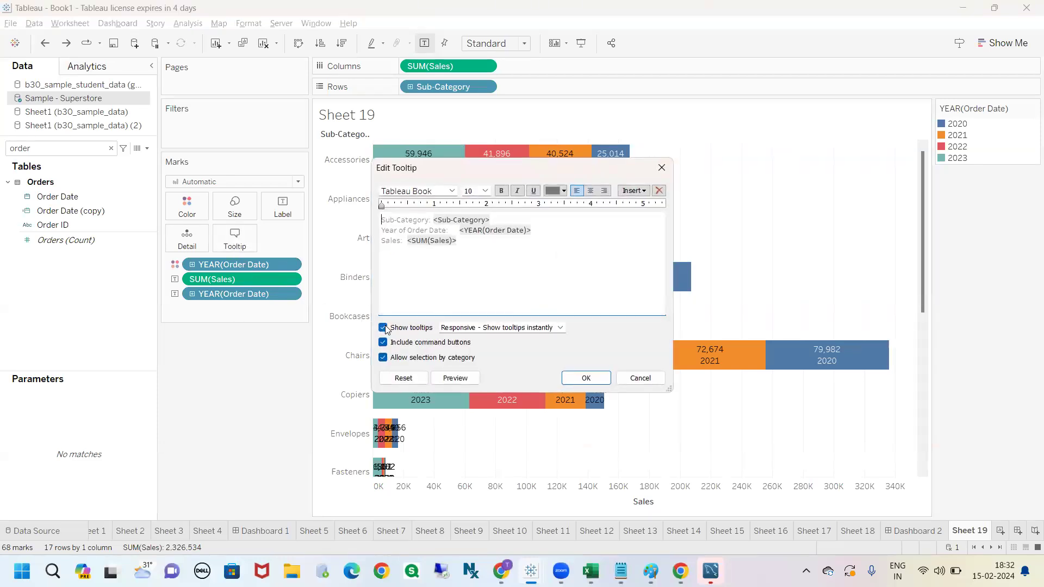
{"action": "left_click", "coordinate": [383, 328]}
{"action": "left_click", "coordinate": [383, 342]}
{"action": "left_click", "coordinate": [383, 357]}
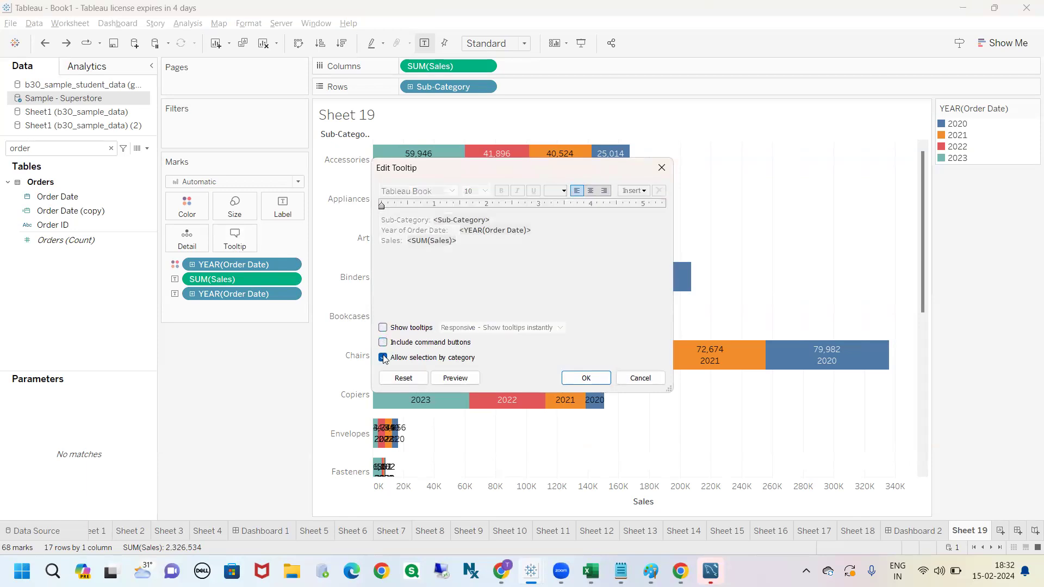
{"action": "left_click", "coordinate": [569, 377]}
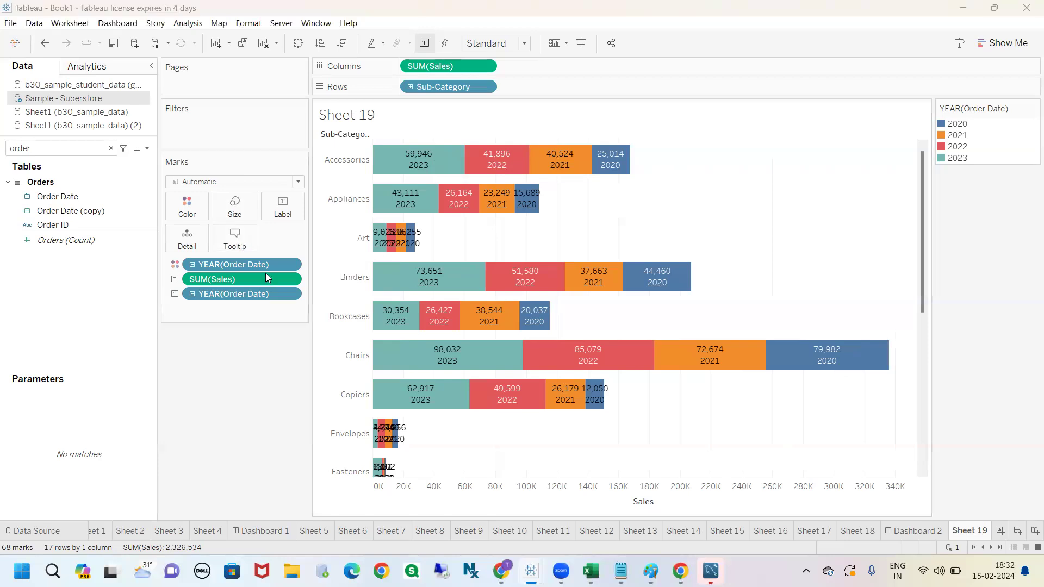
Turn Show tooltips, Include command buttons and Allow selection by category back on, and mark up the Accessories 2023 tooltip in ink
{"action": "left_click", "coordinate": [242, 248]}
{"action": "left_click", "coordinate": [385, 343]}
{"action": "left_click", "coordinate": [383, 358]}
{"action": "left_click", "coordinate": [586, 379]}
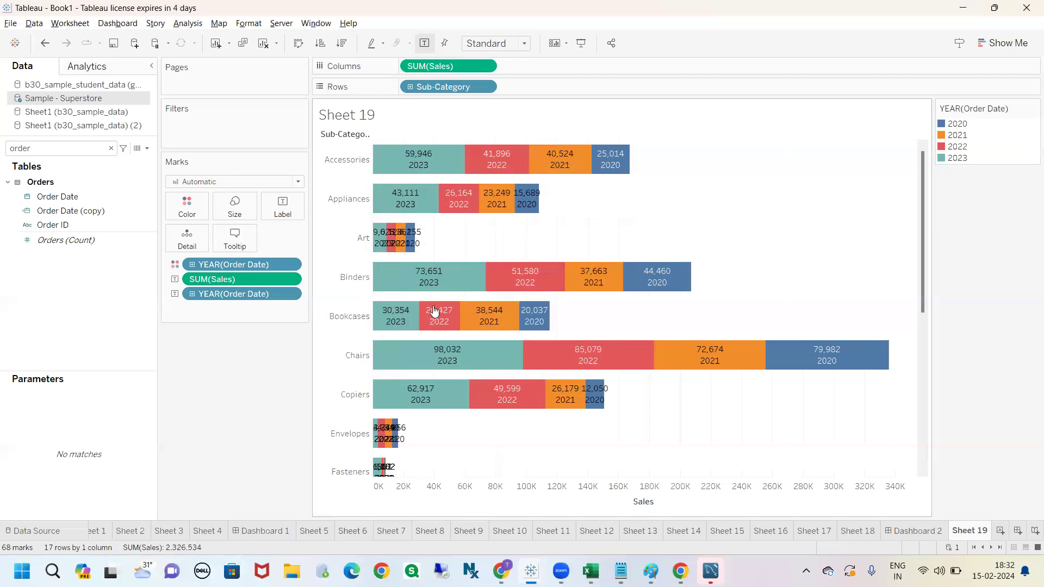
{"action": "mouse_move", "coordinate": [392, 152]}
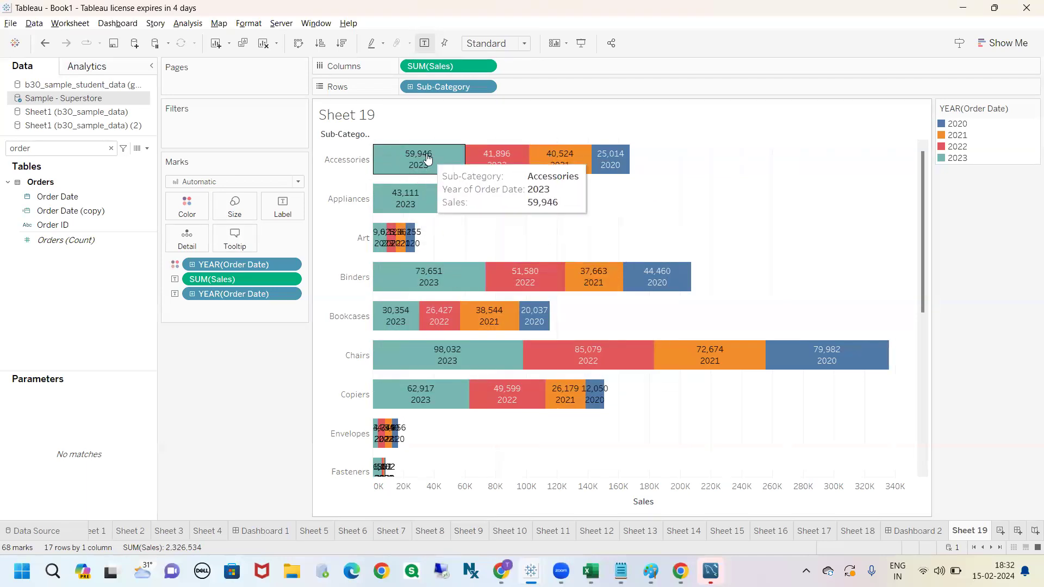
{"action": "mouse_move", "coordinate": [438, 200]}
{"action": "left_mouse_down"}
{"action": "mouse_move", "coordinate": [521, 191]}
{"action": "mouse_move", "coordinate": [476, 190]}
{"action": "mouse_move", "coordinate": [477, 203]}
{"action": "mouse_move", "coordinate": [517, 178]}
{"action": "mouse_move", "coordinate": [432, 187]}
{"action": "mouse_move", "coordinate": [478, 202]}
{"action": "mouse_move", "coordinate": [472, 186]}
{"action": "left_mouse_up"}
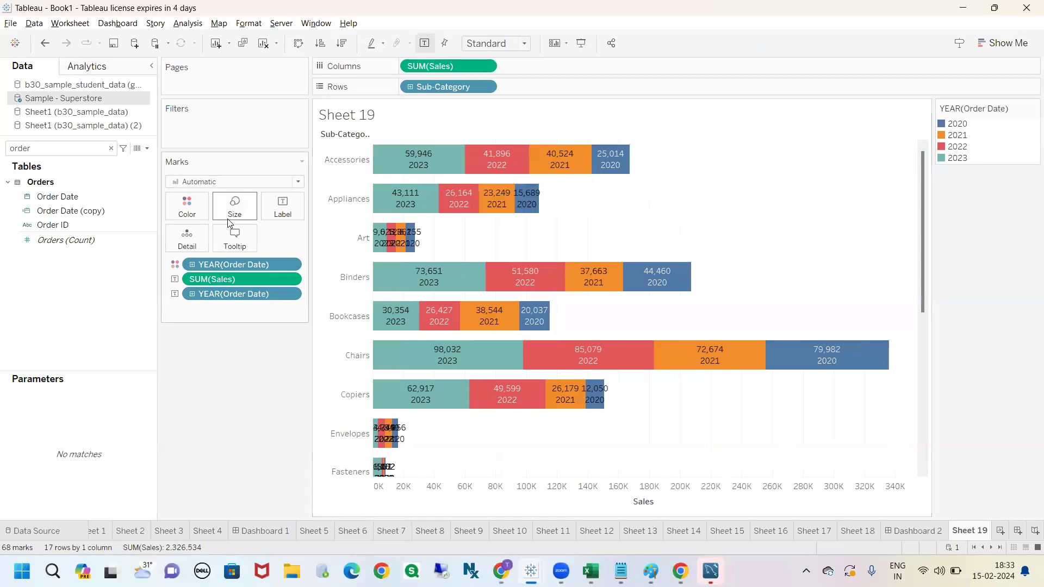
Shorten the tooltip's year label to "Order Date:", apply it, and circle the label in the Accessories 2023 tooltip in red ink
{"action": "left_click", "coordinate": [235, 238]}
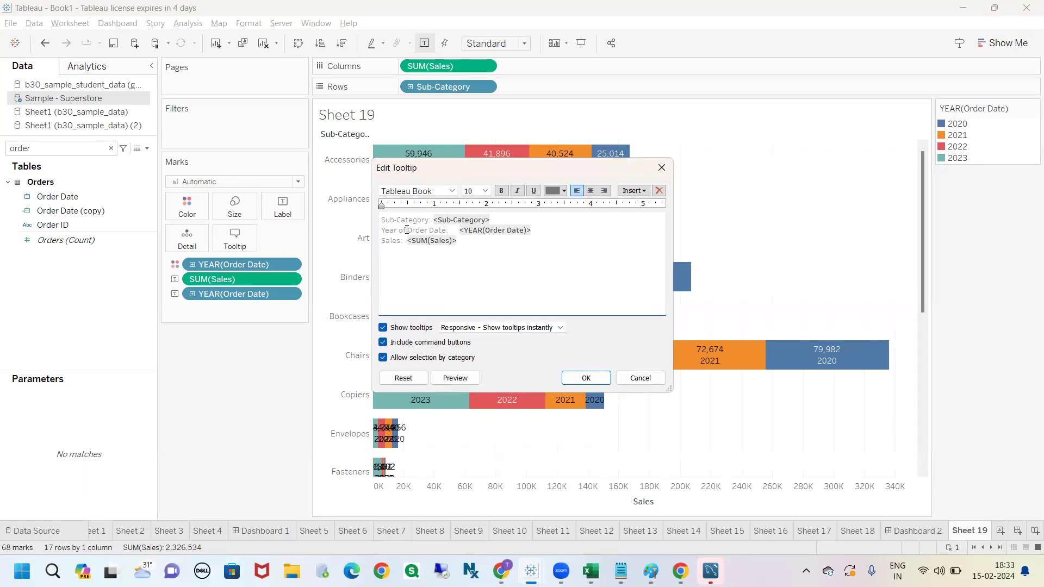
{"action": "key", "text": "BackSpace"}
{"action": "key", "text": "BackSpace"}
{"action": "key", "text": "BackSpace"}
{"action": "key", "text": "BackSpace"}
{"action": "key", "text": "BackSpace"}
{"action": "key", "text": "BackSpace"}
{"action": "key", "text": "BackSpace"}
{"action": "key", "text": "BackSpace"}
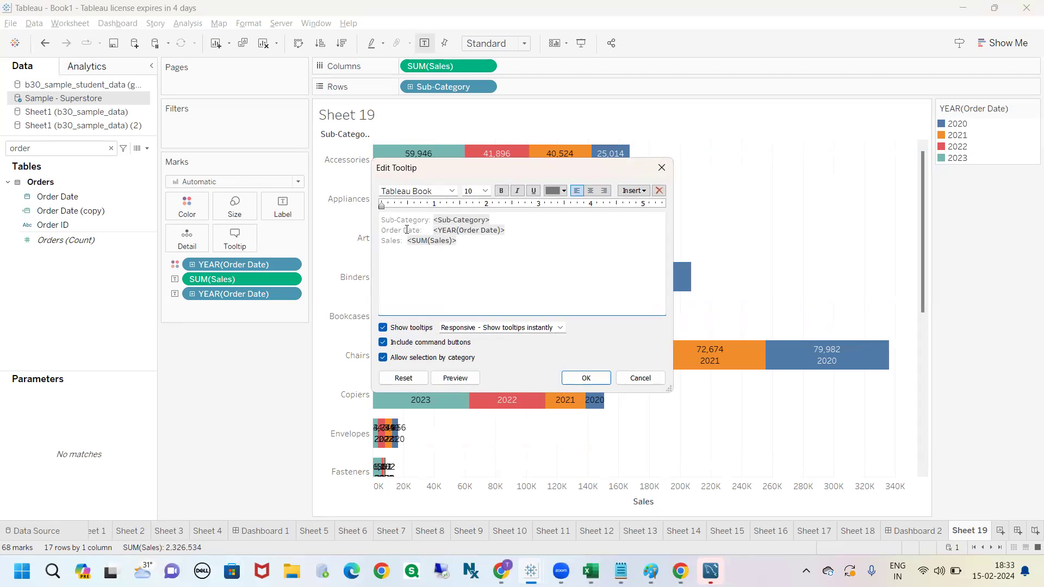
{"action": "left_click", "coordinate": [592, 378]}
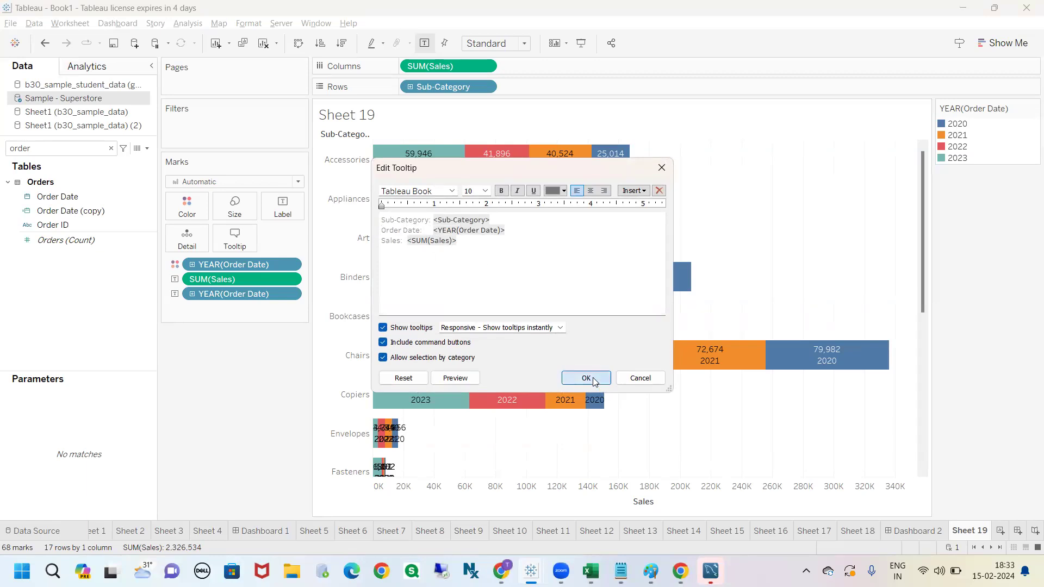
{"action": "mouse_move", "coordinate": [431, 166]}
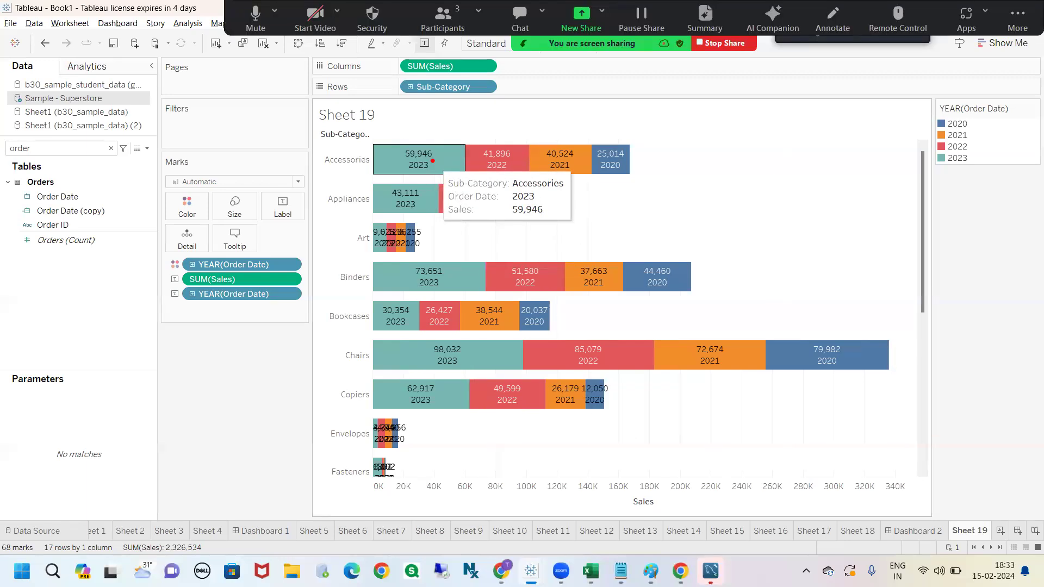
{"action": "mouse_move", "coordinate": [440, 183]}
{"action": "left_mouse_down"}
{"action": "mouse_move", "coordinate": [458, 233]}
{"action": "mouse_move", "coordinate": [485, 188]}
{"action": "mouse_move", "coordinate": [444, 182]}
{"action": "left_mouse_up"}
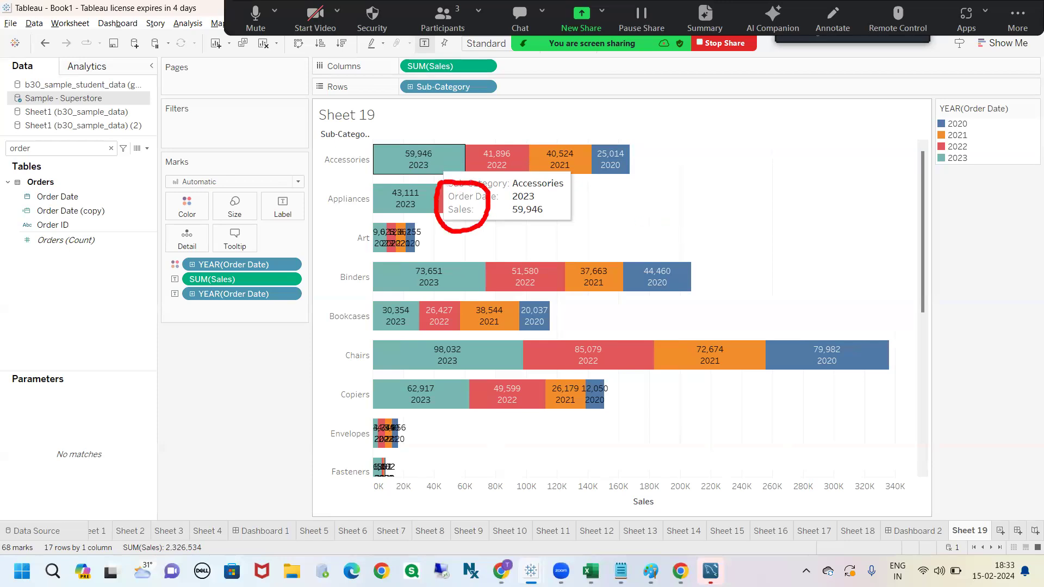
Reopen the tooltip editor and delete the Sales line from the tooltip text
{"action": "left_click", "coordinate": [237, 235]}
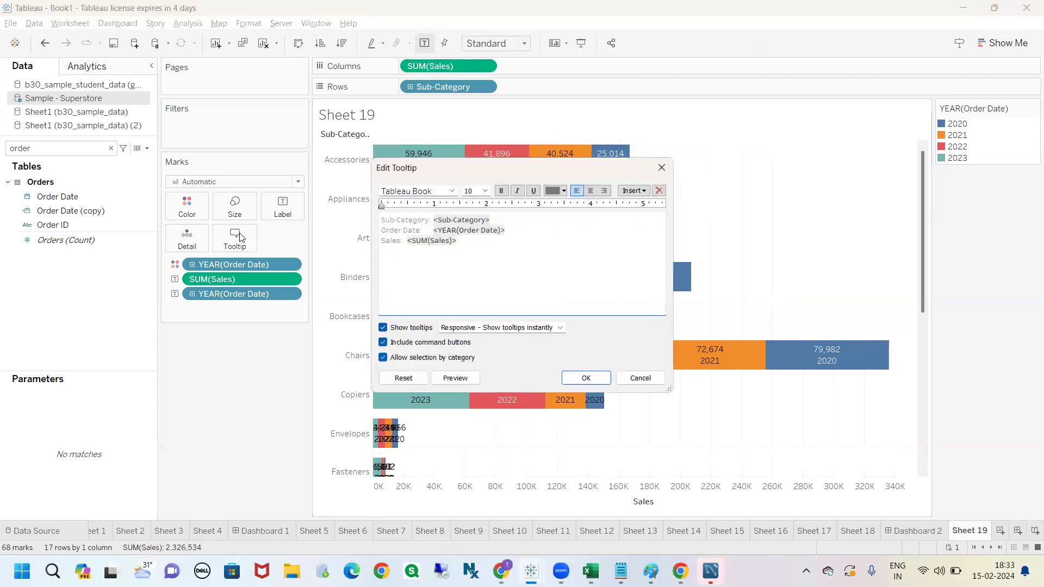
{"action": "left_click", "coordinate": [632, 190]}
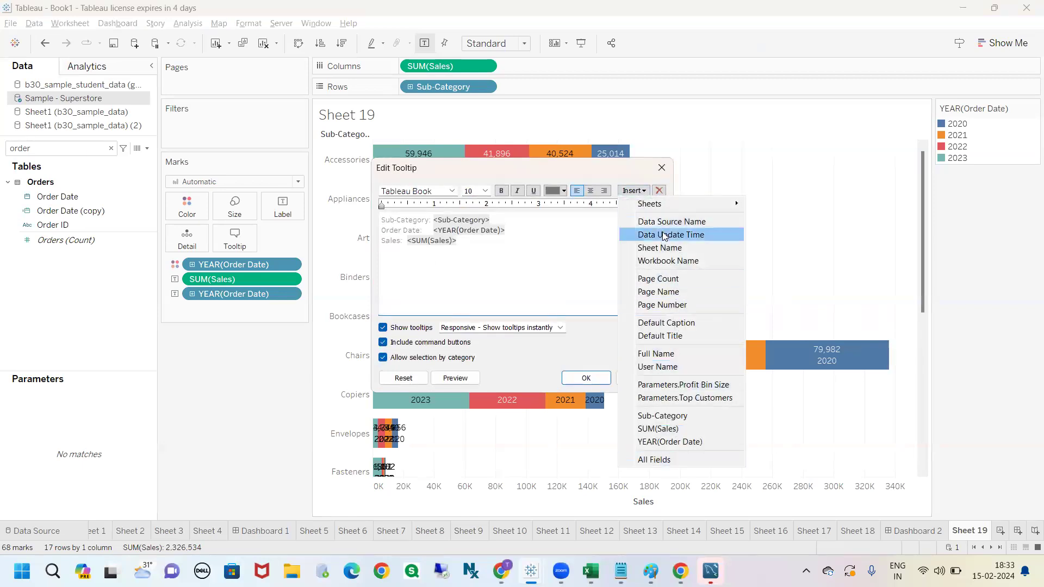
{"action": "left_click", "coordinate": [460, 248]}
{"action": "left_click_drag", "start_coordinate": [464, 240], "coordinate": [511, 227]}
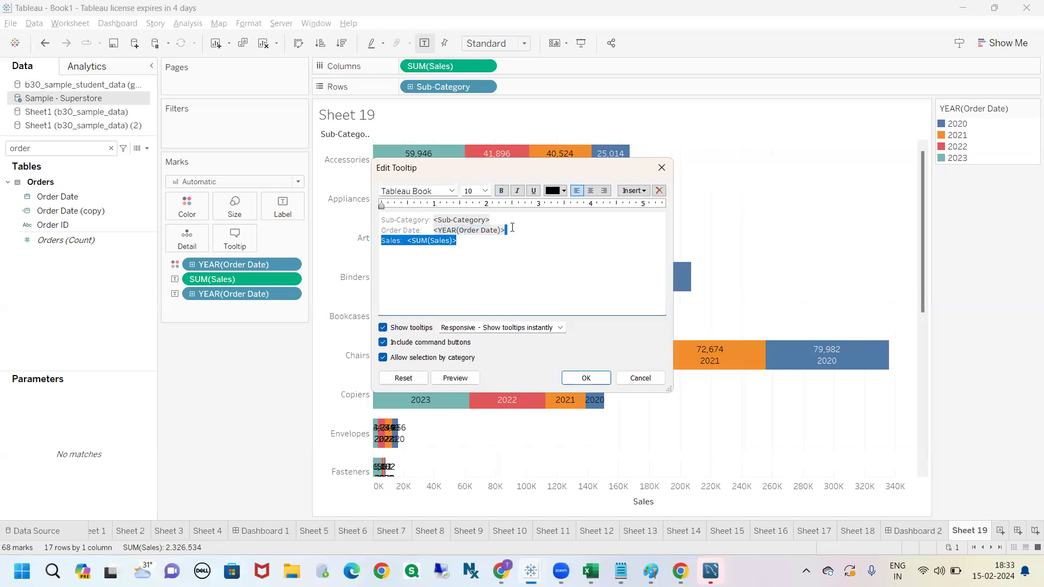
{"action": "key", "text": "Delete"}
Color the Sub-Category field in the tooltip text red
{"action": "double_click", "coordinate": [495, 221]}
{"action": "left_click", "coordinate": [563, 191]}
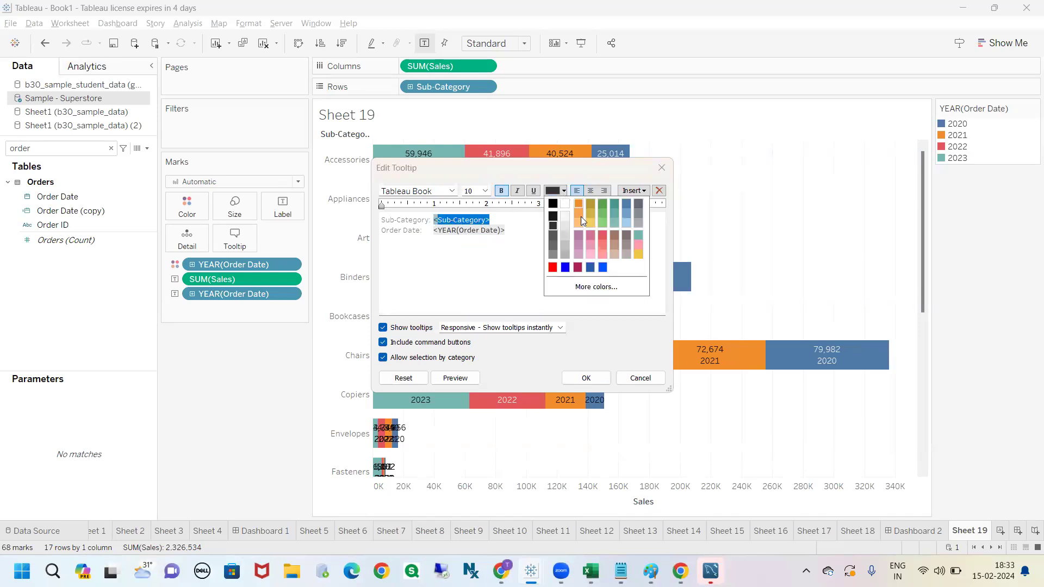
{"action": "left_click", "coordinate": [552, 267]}
{"action": "left_click", "coordinate": [456, 271]}
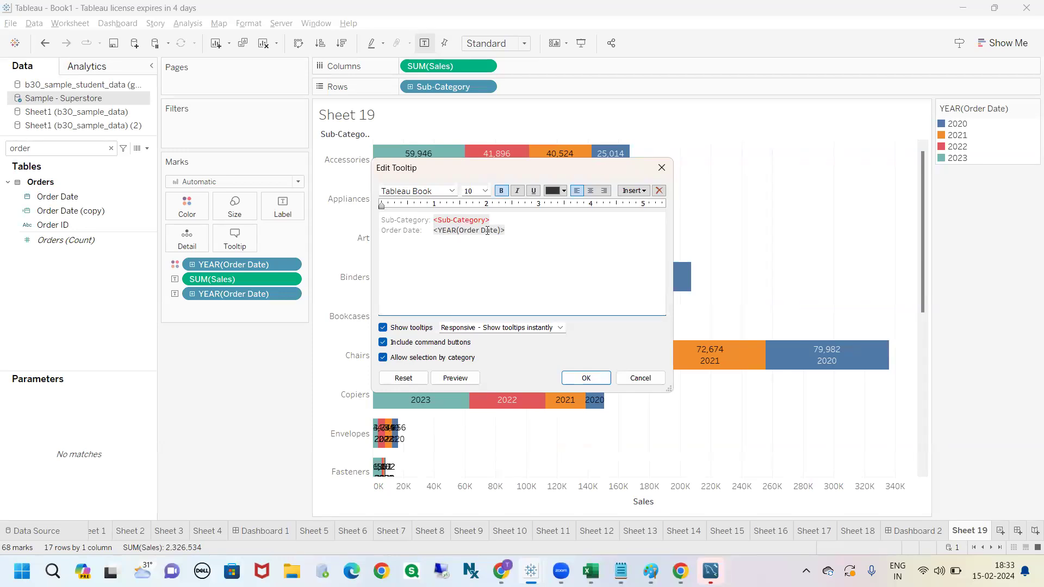
Set all the tooltip text to 18-point Arial and apply the tooltip changes
{"action": "key", "text": "ctrl+a"}
{"action": "left_click", "coordinate": [485, 191]}
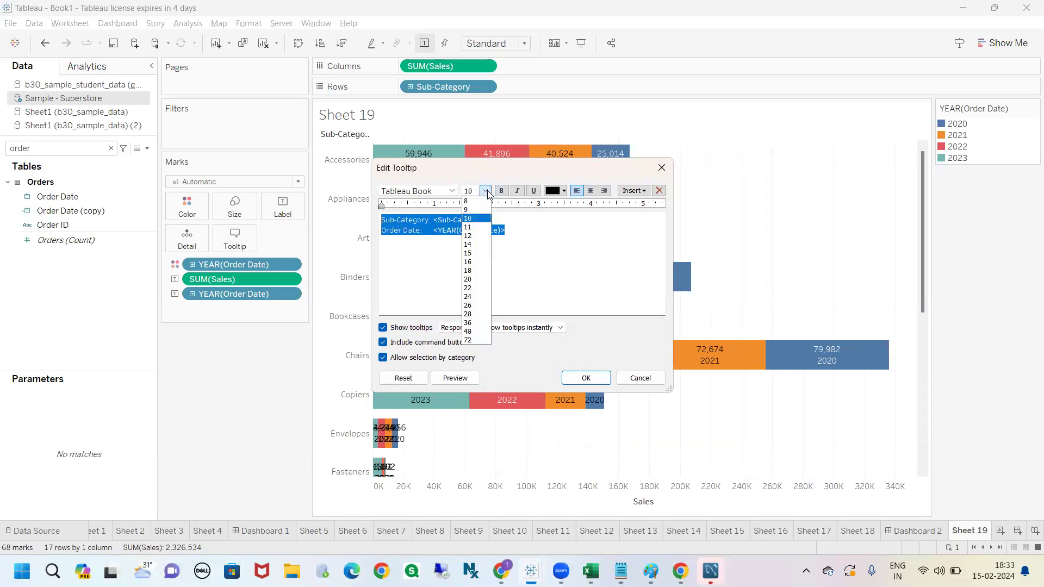
{"action": "left_click", "coordinate": [471, 270]}
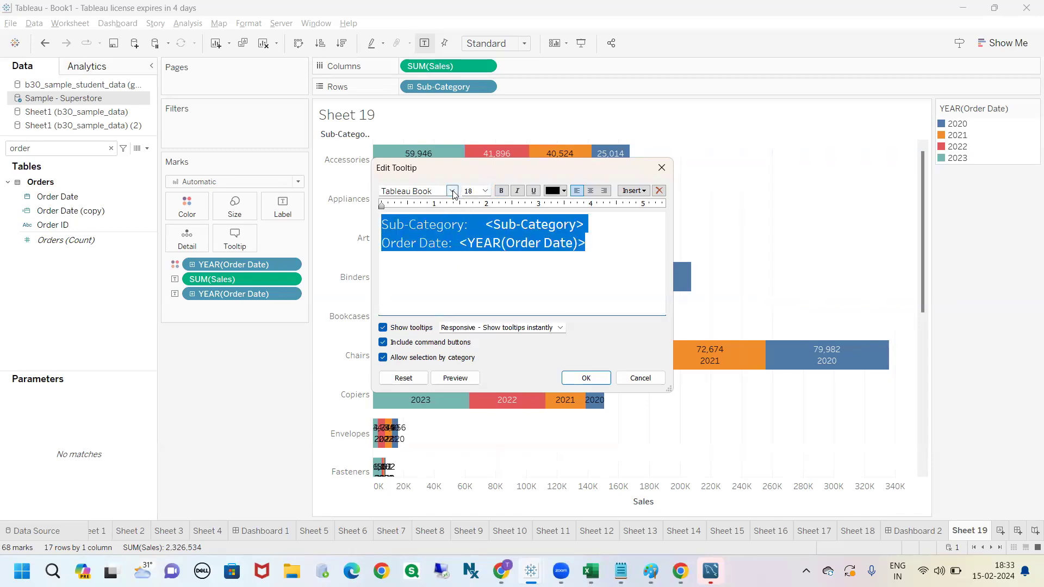
{"action": "left_click", "coordinate": [440, 191]}
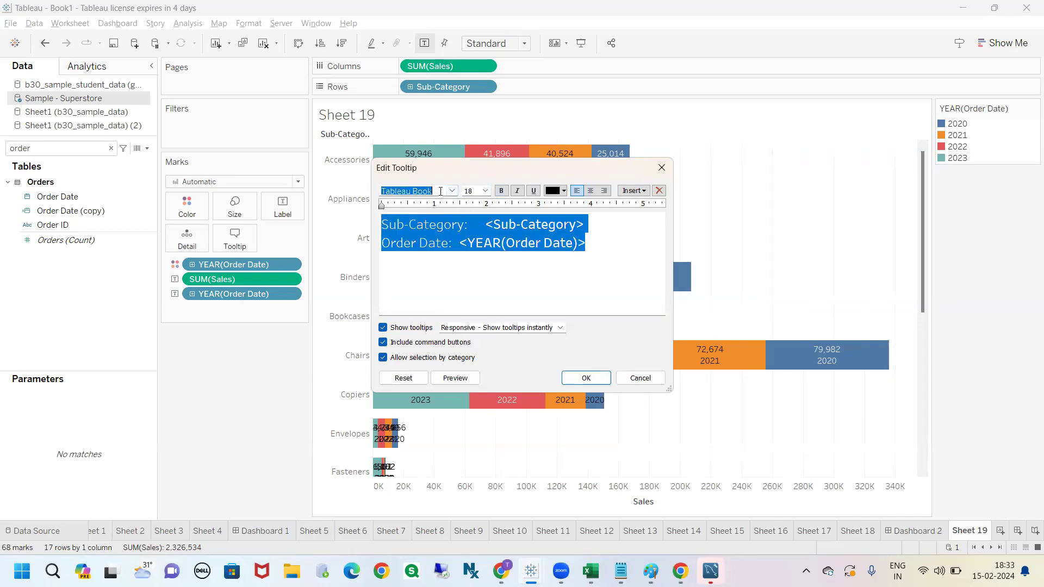
{"action": "type", "text": "arial"}
{"action": "key", "text": "Return"}
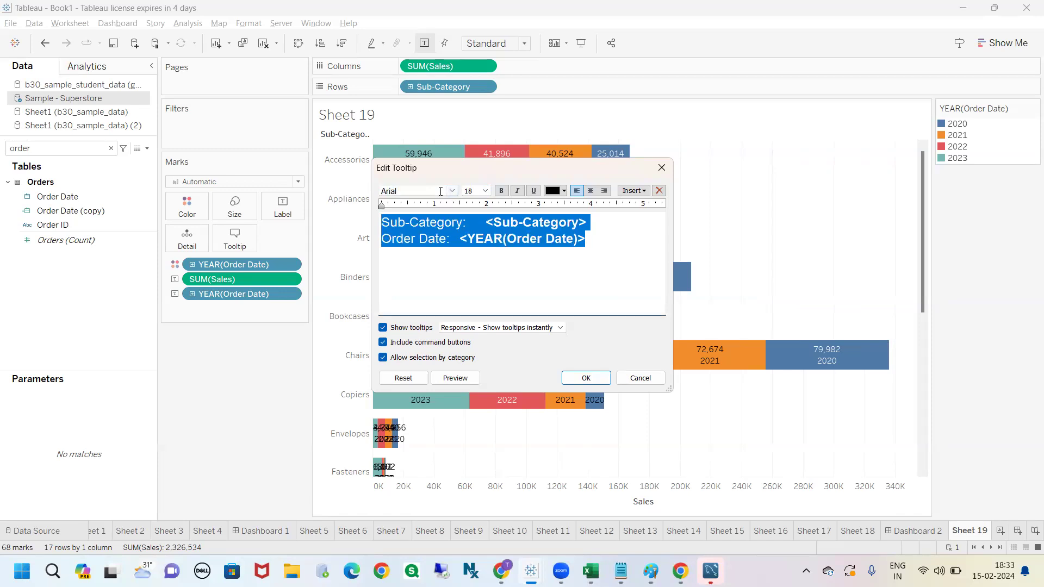
{"action": "left_click", "coordinate": [579, 384]}
Display the Accessories 2023 tooltip, circle it in red ink, and clear the ink
{"action": "mouse_move", "coordinate": [432, 161]}
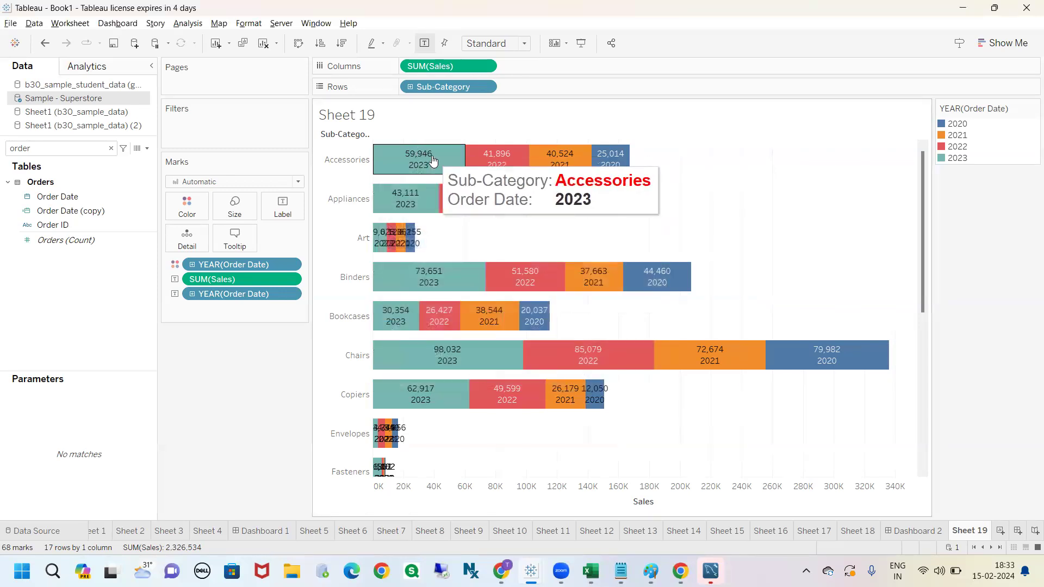
{"action": "key", "text": "ctrl+2"}
{"action": "mouse_move", "coordinate": [448, 167]}
{"action": "left_mouse_down"}
{"action": "mouse_move", "coordinate": [617, 227]}
{"action": "mouse_move", "coordinate": [442, 165]}
{"action": "left_mouse_up"}
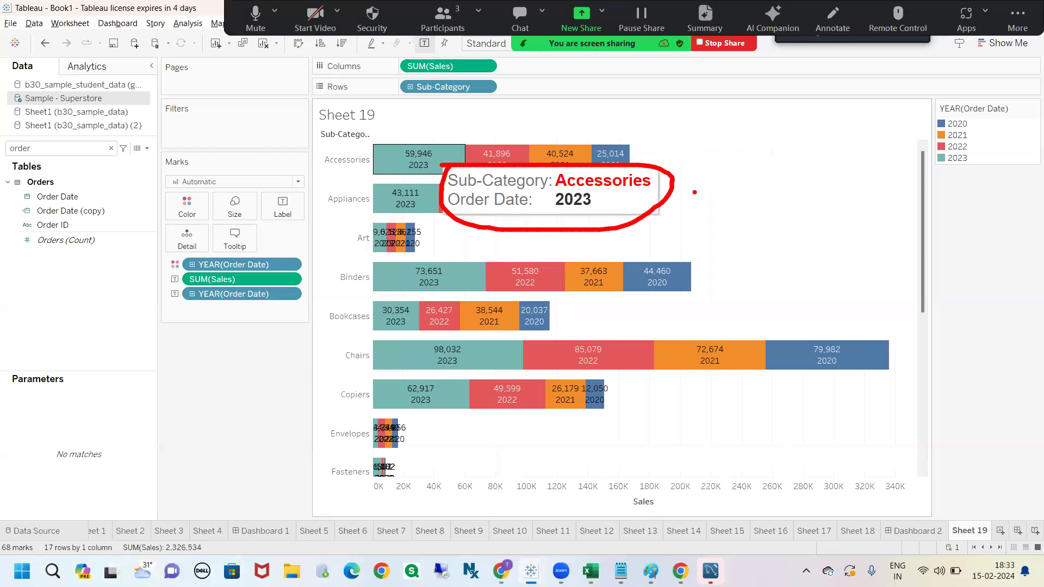
{"action": "key", "text": "Escape"}
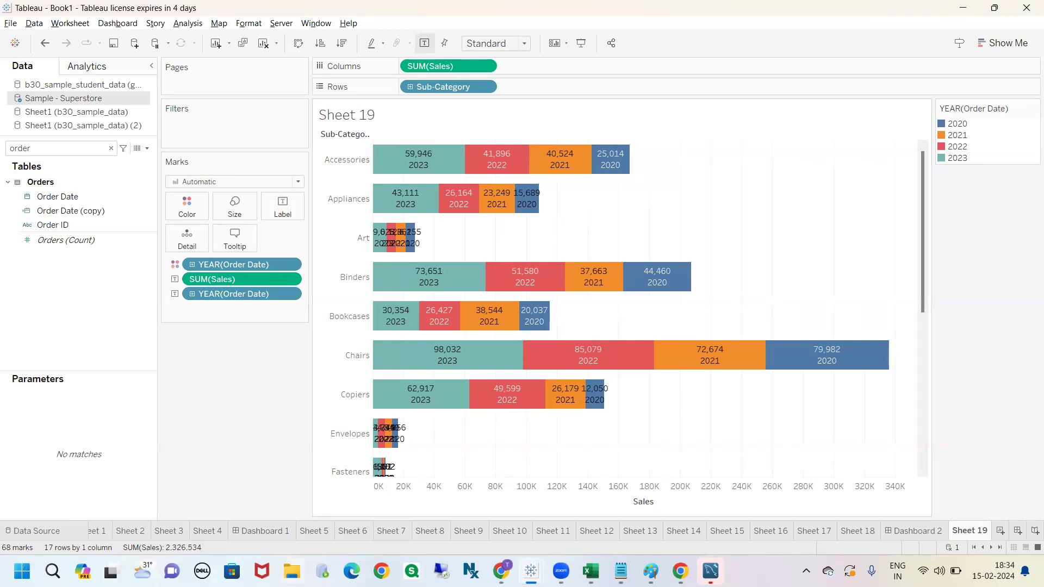
Display the Accessories 2023 tooltip again, circle the bar's sales label, sketch arrows and loops around the chart in red ink, and clear the ink
{"action": "mouse_move", "coordinate": [417, 161]}
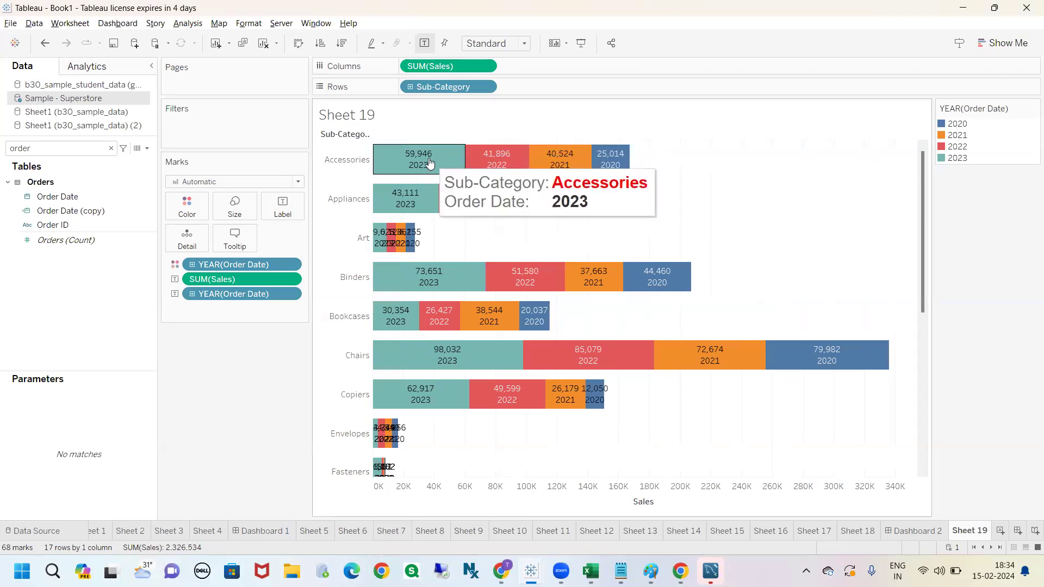
{"action": "key", "text": "ctrl+2"}
{"action": "mouse_move", "coordinate": [437, 168]}
{"action": "left_mouse_down"}
{"action": "mouse_move", "coordinate": [450, 161]}
{"action": "mouse_move", "coordinate": [395, 145]}
{"action": "mouse_move", "coordinate": [402, 165]}
{"action": "mouse_move", "coordinate": [449, 157]}
{"action": "left_mouse_up"}
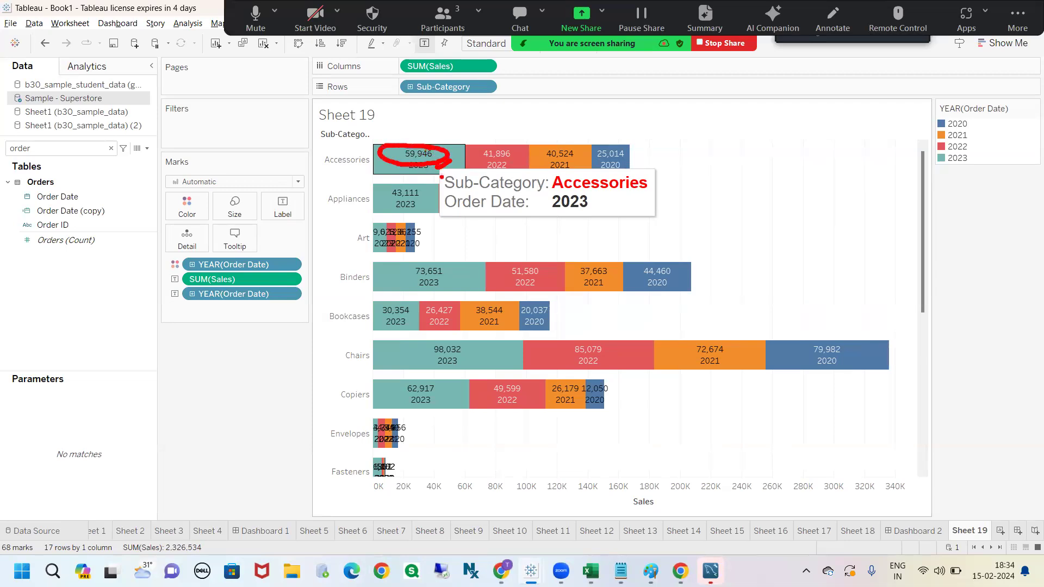
{"action": "mouse_move", "coordinate": [445, 209]}
{"action": "left_mouse_down"}
{"action": "mouse_move", "coordinate": [430, 232]}
{"action": "mouse_move", "coordinate": [448, 272]}
{"action": "mouse_move", "coordinate": [603, 339]}
{"action": "mouse_move", "coordinate": [594, 199]}
{"action": "mouse_move", "coordinate": [418, 215]}
{"action": "left_mouse_up"}
{"action": "left_click_drag", "start_coordinate": [405, 158], "coordinate": [465, 251]}
{"action": "mouse_move", "coordinate": [452, 241]}
{"action": "left_mouse_down"}
{"action": "mouse_move", "coordinate": [476, 242]}
{"action": "mouse_move", "coordinate": [476, 258]}
{"action": "mouse_move", "coordinate": [526, 235]}
{"action": "mouse_move", "coordinate": [573, 279]}
{"action": "left_mouse_up"}
{"action": "left_click_drag", "start_coordinate": [550, 312], "coordinate": [555, 330]}
{"action": "mouse_move", "coordinate": [523, 223]}
{"action": "left_mouse_down"}
{"action": "mouse_move", "coordinate": [486, 247]}
{"action": "mouse_move", "coordinate": [552, 361]}
{"action": "mouse_move", "coordinate": [546, 239]}
{"action": "mouse_move", "coordinate": [505, 232]}
{"action": "left_mouse_up"}
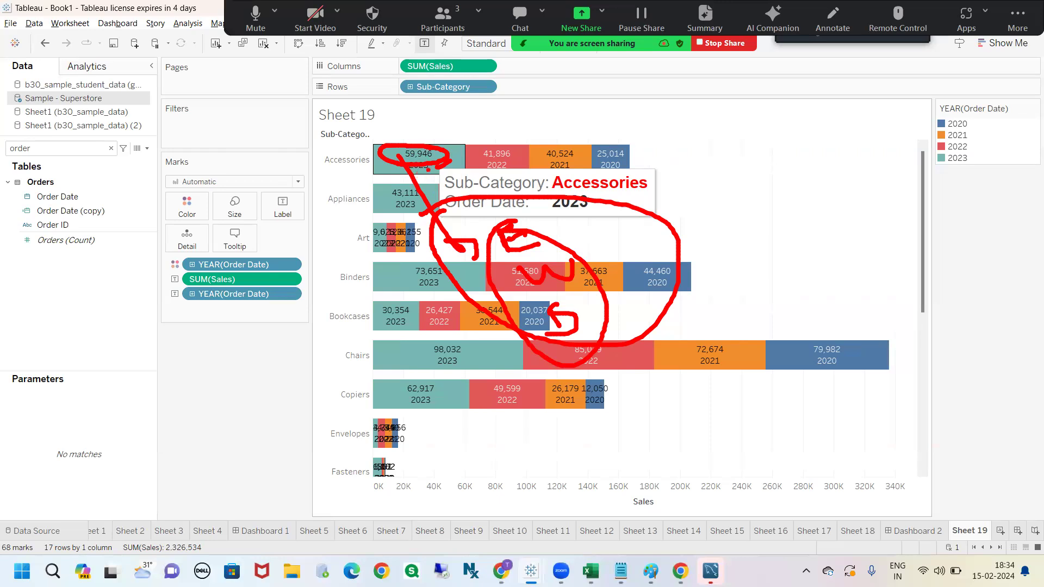
{"action": "mouse_move", "coordinate": [554, 245]}
{"action": "left_mouse_down"}
{"action": "mouse_move", "coordinate": [611, 222]}
{"action": "mouse_move", "coordinate": [609, 238]}
{"action": "left_mouse_up"}
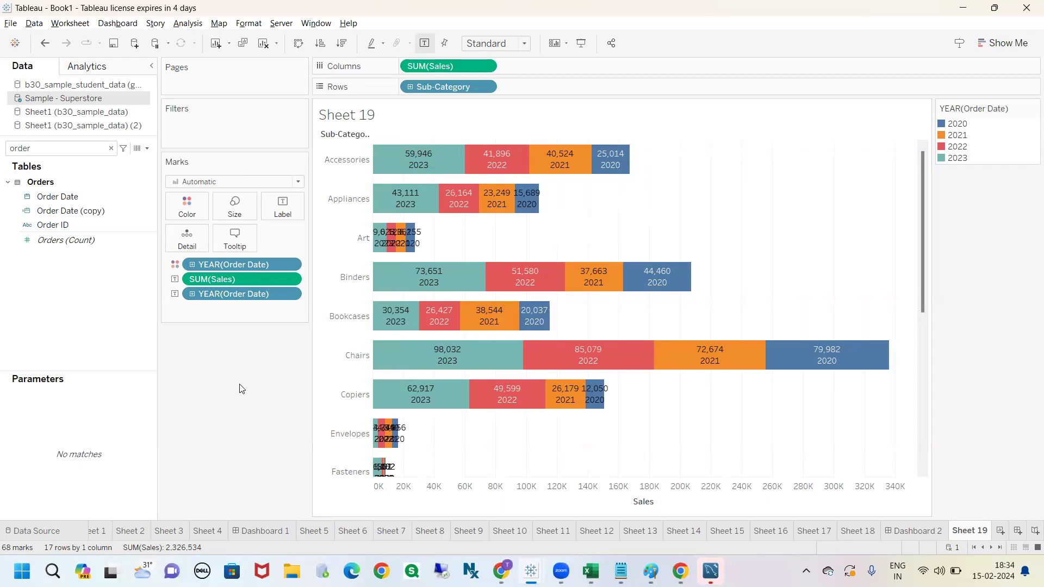
Search the data fields for "regi", add Region to the chart's tooltip, and check the Accessories 2023 tooltip
{"action": "left_click", "coordinate": [111, 148]}
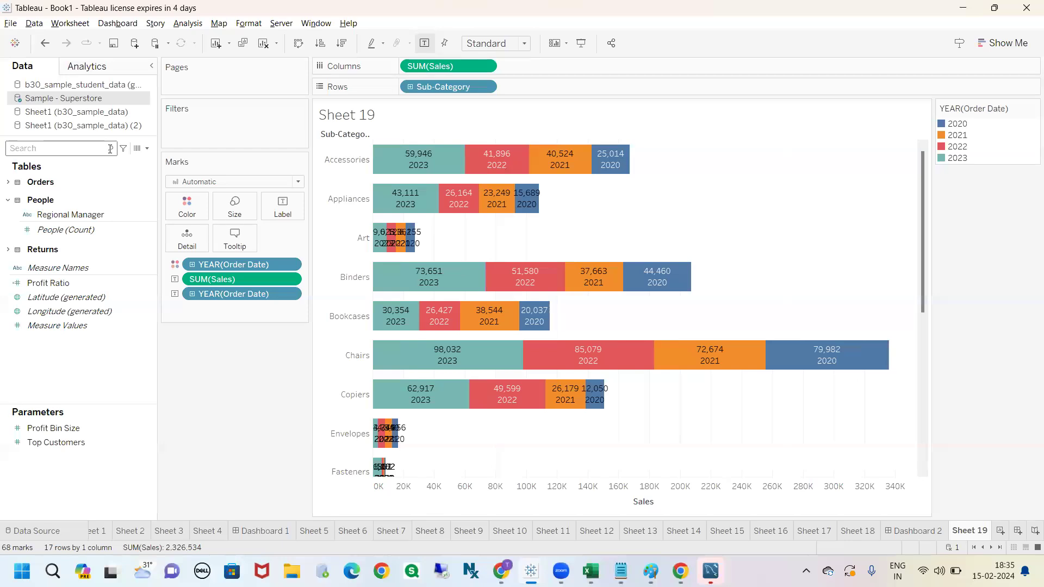
{"action": "type", "text": "regi"}
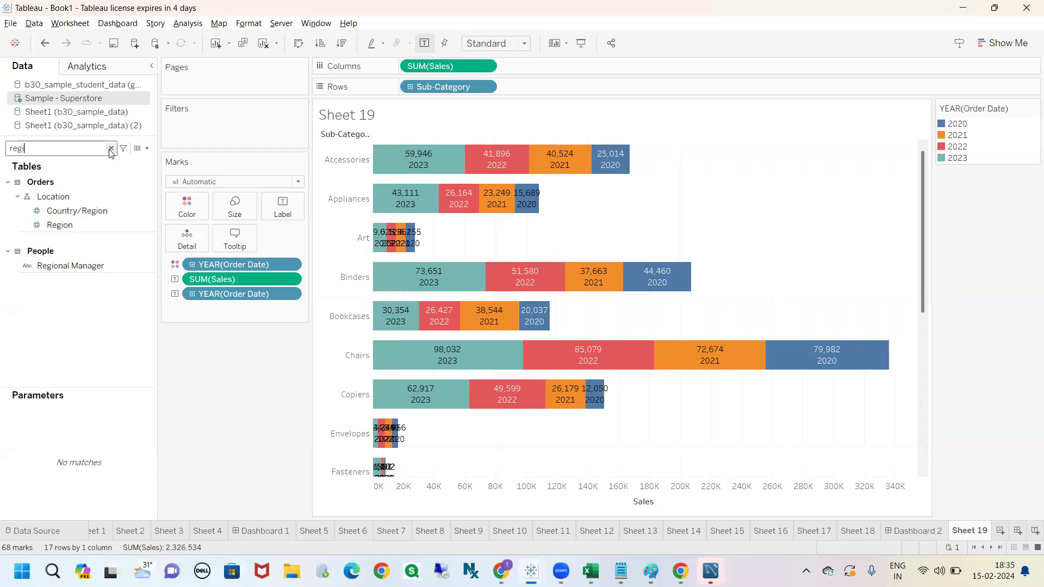
{"action": "left_click_drag", "start_coordinate": [71, 224], "coordinate": [237, 237]}
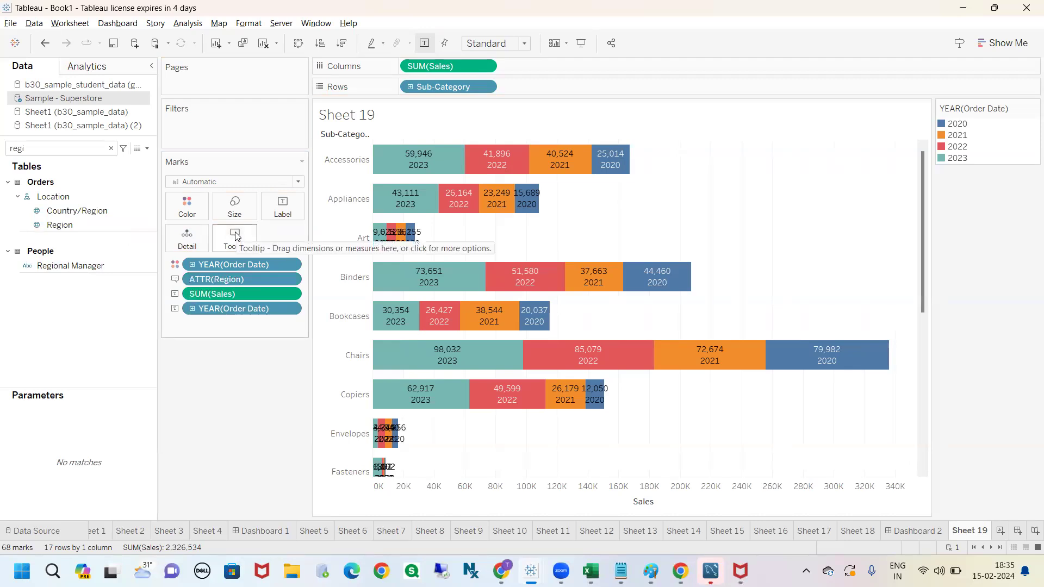
{"action": "mouse_move", "coordinate": [395, 164]}
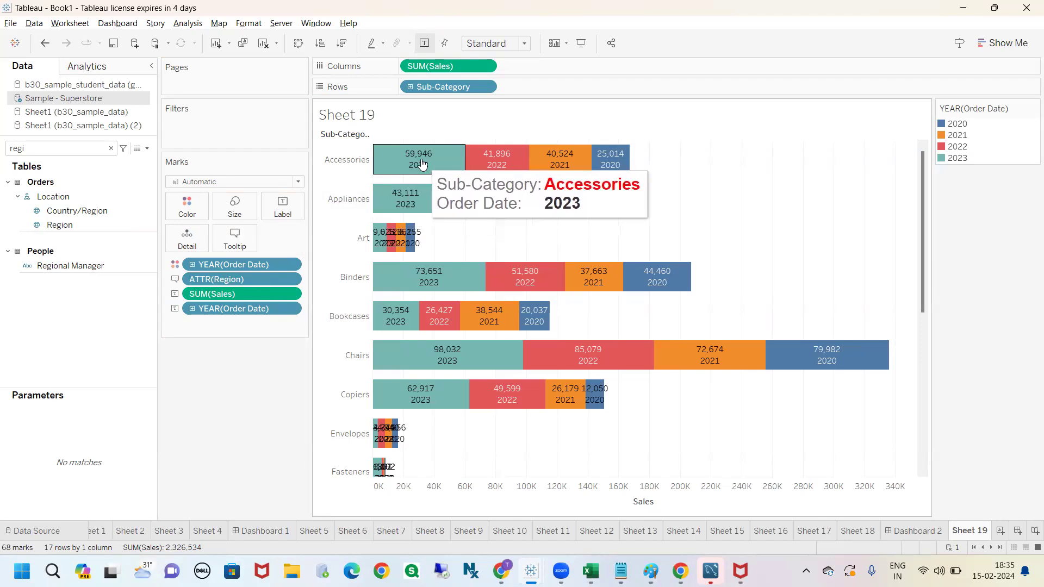
Insert the ATTR(Region) field on a new line below Order Date in the tooltip text, label it "Region:", and apply the change
{"action": "left_click", "coordinate": [237, 244]}
{"action": "left_click", "coordinate": [601, 239]}
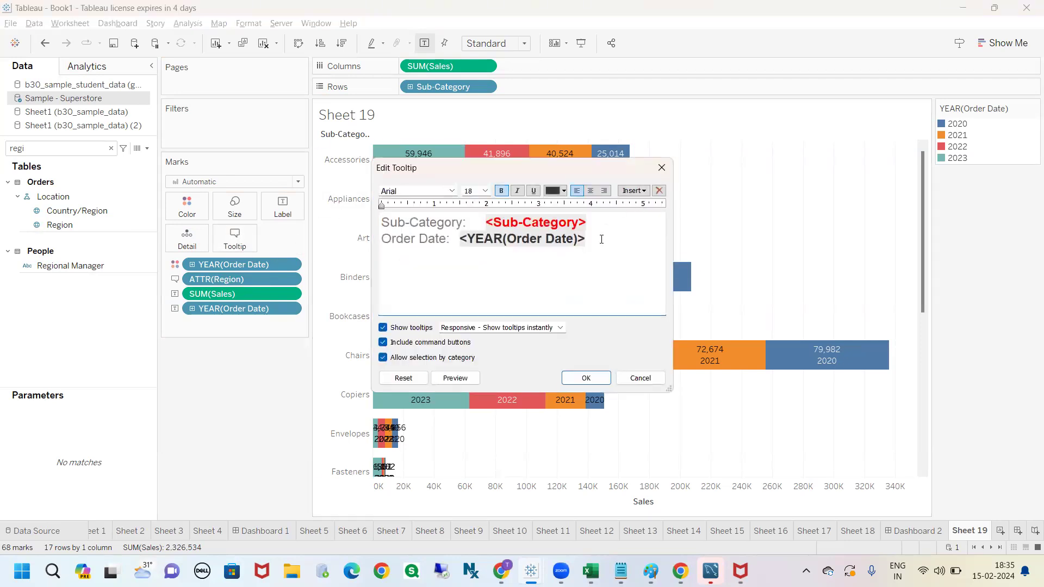
{"action": "left_click", "coordinate": [633, 190]}
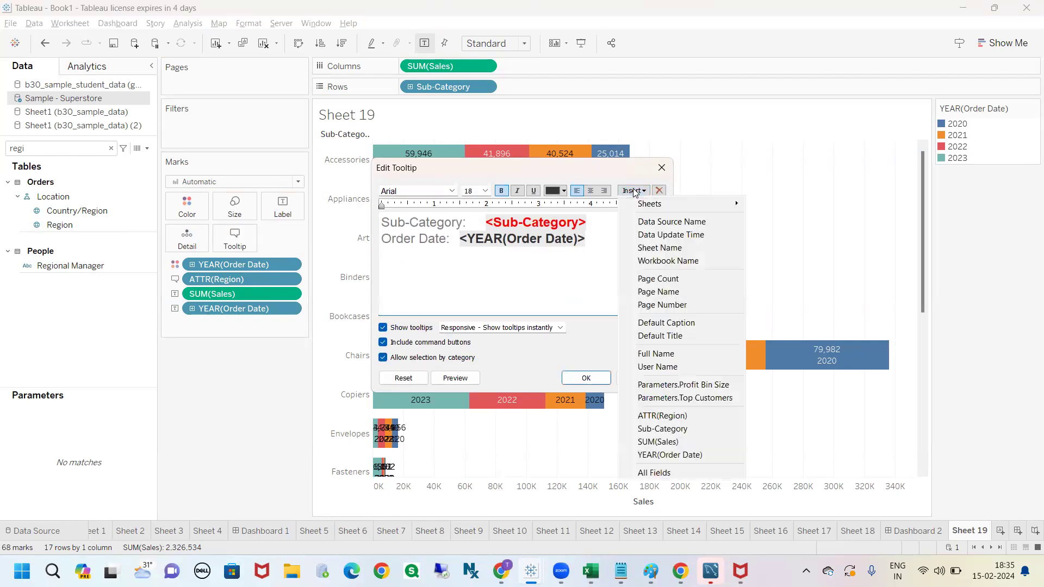
{"action": "left_click", "coordinate": [652, 415]}
{"action": "double_click", "coordinate": [434, 256]}
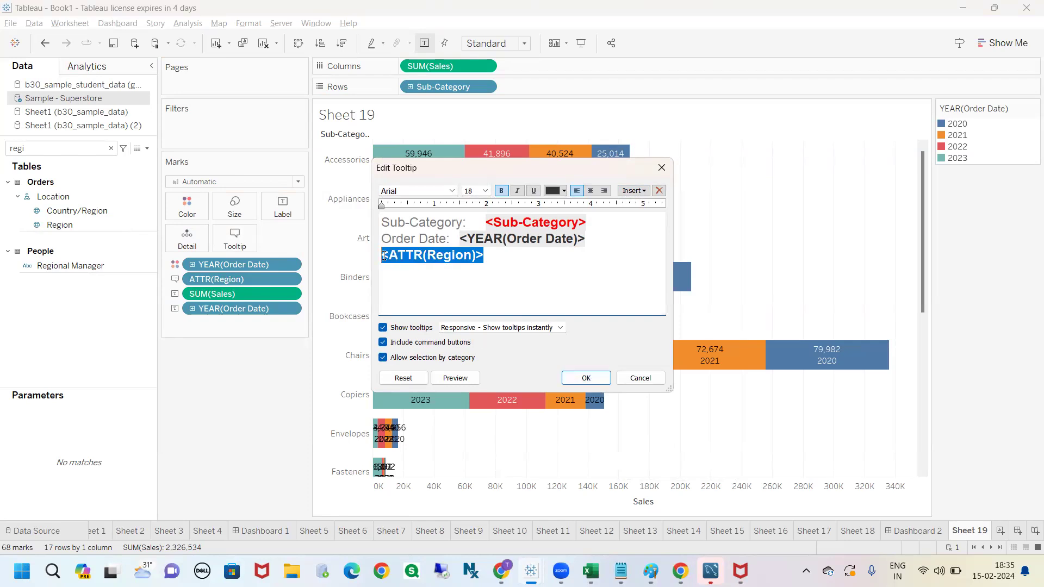
{"action": "left_click", "coordinate": [381, 255]}
{"action": "type", "text": "Region"}
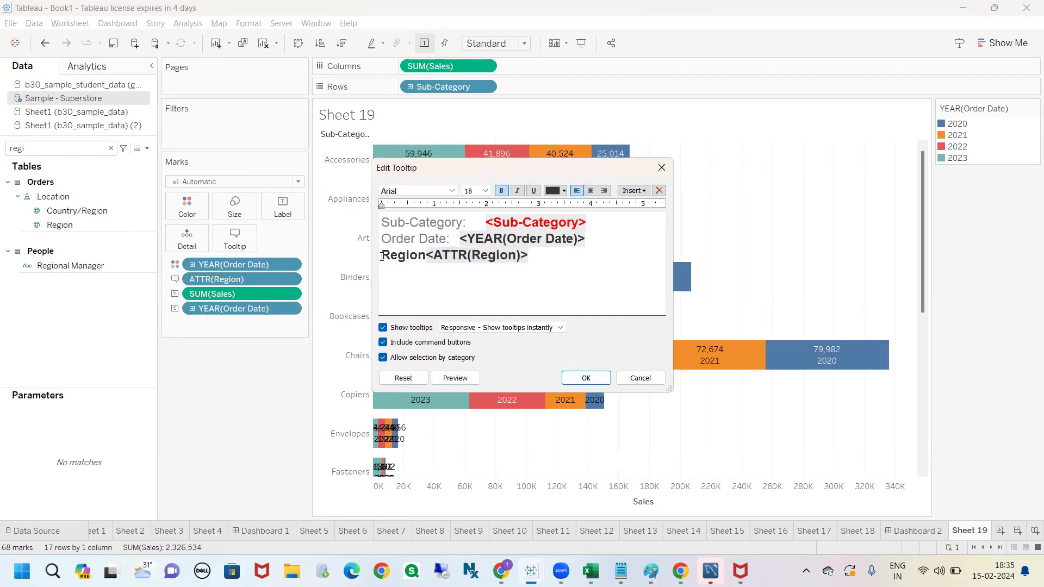
{"action": "type", "text": ":"}
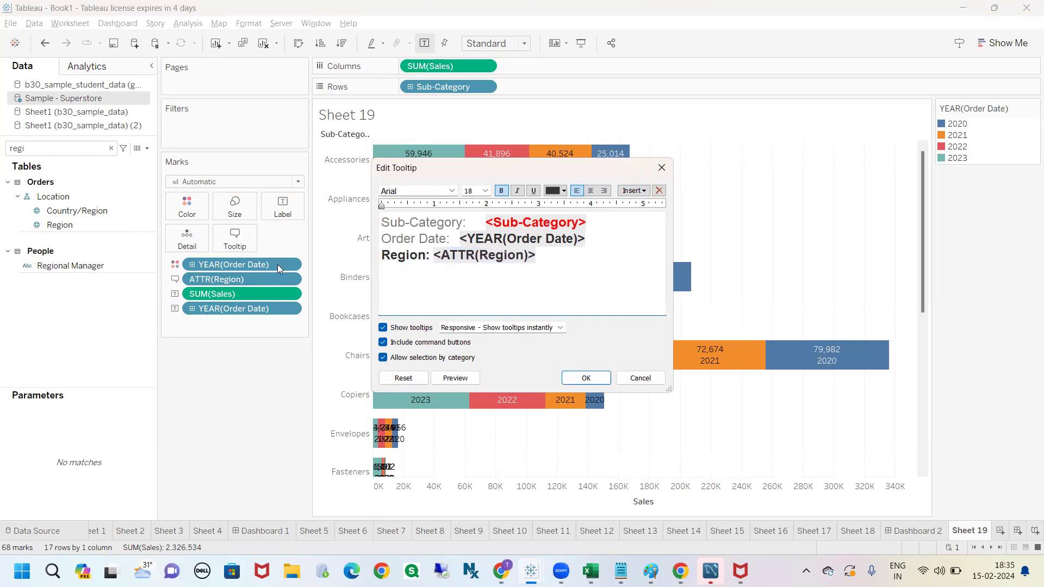
{"action": "left_click", "coordinate": [585, 378]}
Display the Accessories 2023 tooltip and mark its Region line, the bar's sales label and the ATTR(Region) pill in red ink
{"action": "mouse_move", "coordinate": [448, 161]}
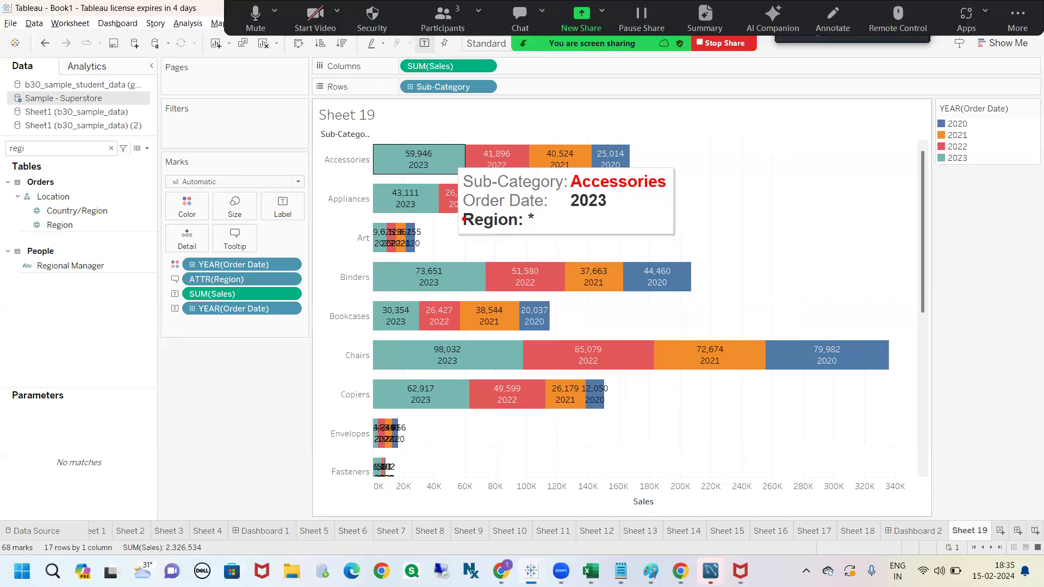
{"action": "mouse_move", "coordinate": [457, 211]}
{"action": "left_mouse_down"}
{"action": "mouse_move", "coordinate": [452, 233]}
{"action": "mouse_move", "coordinate": [547, 253]}
{"action": "mouse_move", "coordinate": [565, 218]}
{"action": "mouse_move", "coordinate": [454, 209]}
{"action": "mouse_move", "coordinate": [444, 225]}
{"action": "left_mouse_up"}
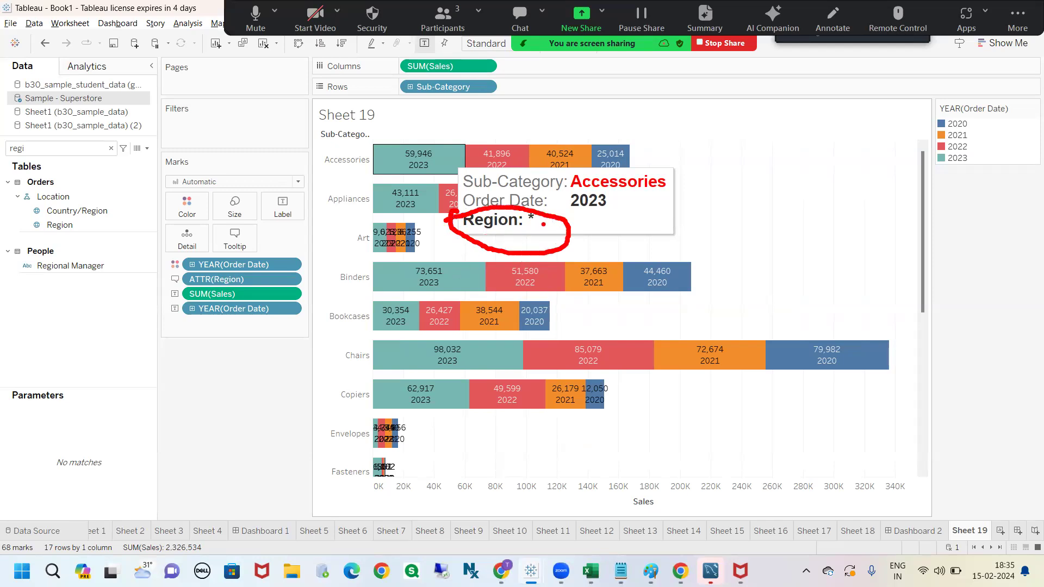
{"action": "mouse_move", "coordinate": [398, 144]}
{"action": "left_mouse_down"}
{"action": "mouse_move", "coordinate": [375, 155]}
{"action": "mouse_move", "coordinate": [459, 163]}
{"action": "mouse_move", "coordinate": [399, 139]}
{"action": "mouse_move", "coordinate": [378, 142]}
{"action": "mouse_move", "coordinate": [442, 140]}
{"action": "mouse_move", "coordinate": [498, 117]}
{"action": "mouse_move", "coordinate": [490, 136]}
{"action": "left_mouse_up"}
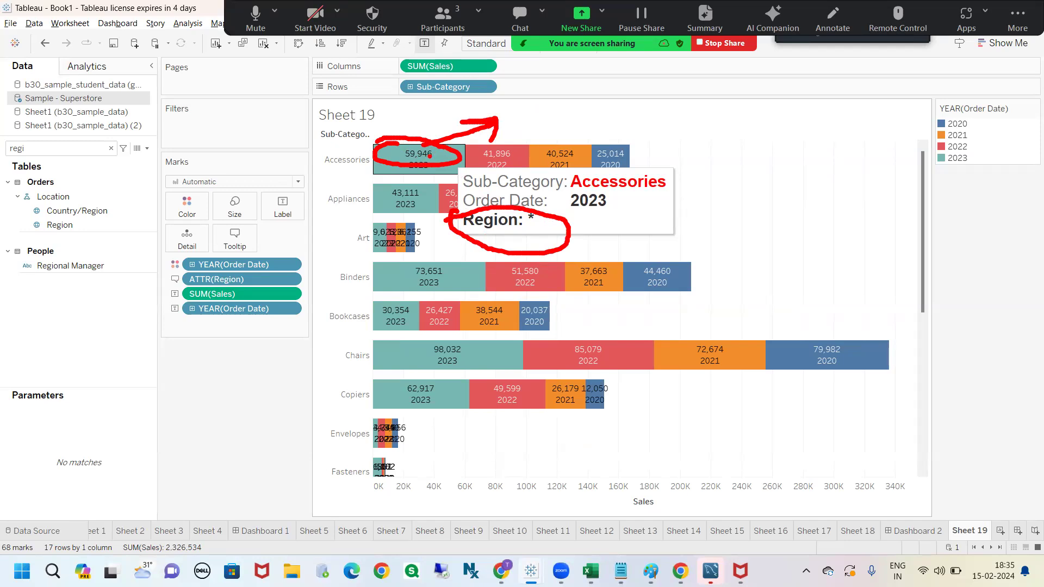
{"action": "mouse_move", "coordinate": [542, 219]}
{"action": "left_mouse_down"}
{"action": "mouse_move", "coordinate": [671, 222]}
{"action": "mouse_move", "coordinate": [641, 239]}
{"action": "left_mouse_up"}
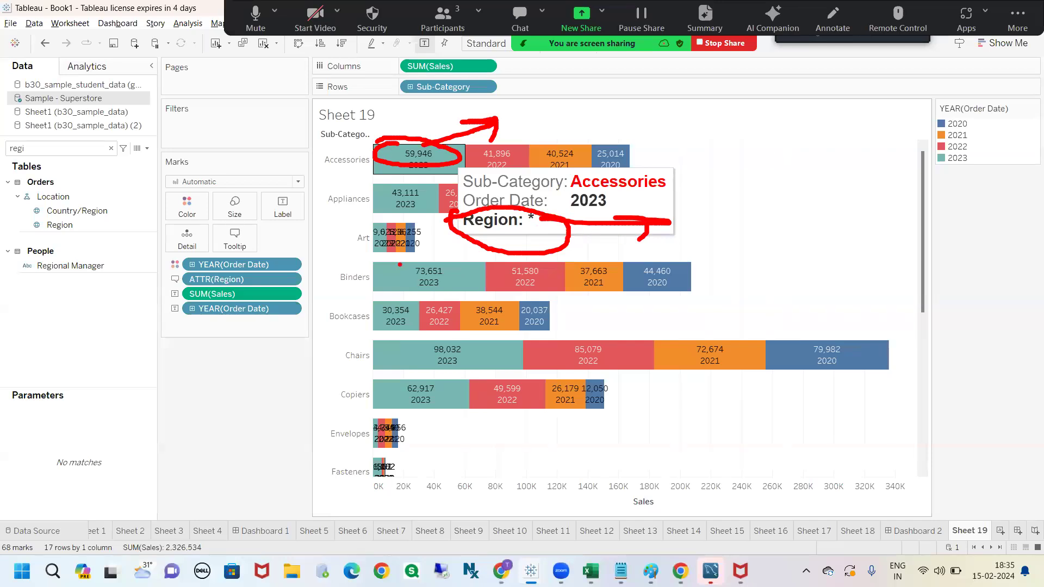
{"action": "mouse_move", "coordinate": [225, 277]}
{"action": "left_mouse_down"}
{"action": "mouse_move", "coordinate": [152, 272]}
{"action": "mouse_move", "coordinate": [287, 291]}
{"action": "mouse_move", "coordinate": [499, 237]}
{"action": "mouse_move", "coordinate": [496, 254]}
{"action": "left_mouse_up"}
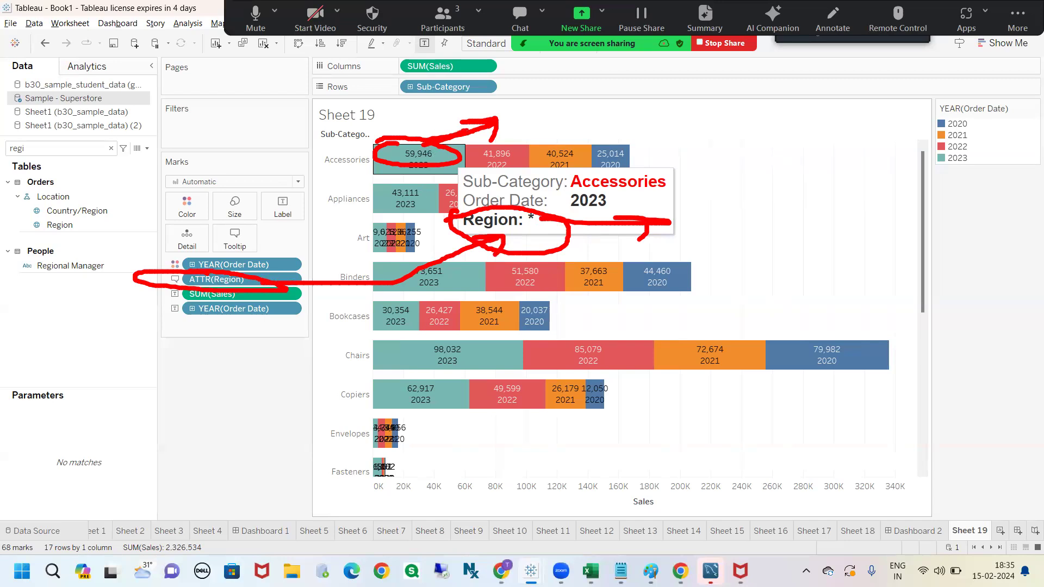
Extend the arrow above the Accessories bar in red ink, circle the asterisk on the tooltip's Region line, and clear the ink
{"action": "left_click_drag", "start_coordinate": [498, 120], "coordinate": [505, 141]}
{"action": "mouse_move", "coordinate": [538, 212]}
{"action": "left_mouse_down"}
{"action": "mouse_move", "coordinate": [554, 237]}
{"action": "mouse_move", "coordinate": [534, 209]}
{"action": "left_mouse_up"}
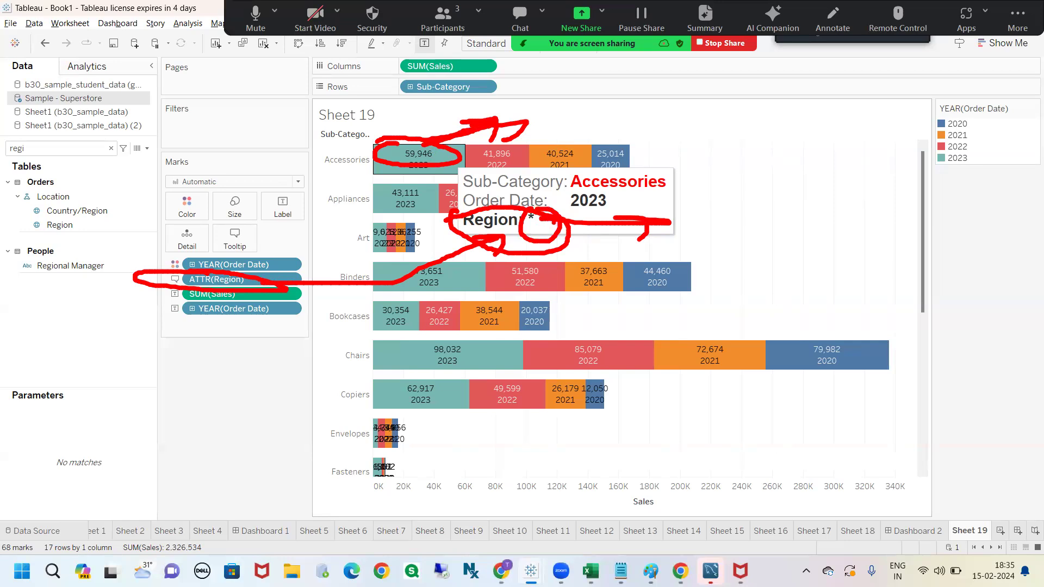
{"action": "mouse_move", "coordinate": [525, 213]}
{"action": "left_mouse_down"}
{"action": "mouse_move", "coordinate": [525, 244]}
{"action": "mouse_move", "coordinate": [541, 216]}
{"action": "left_mouse_up"}
{"action": "left_click", "coordinate": [832, 19]}
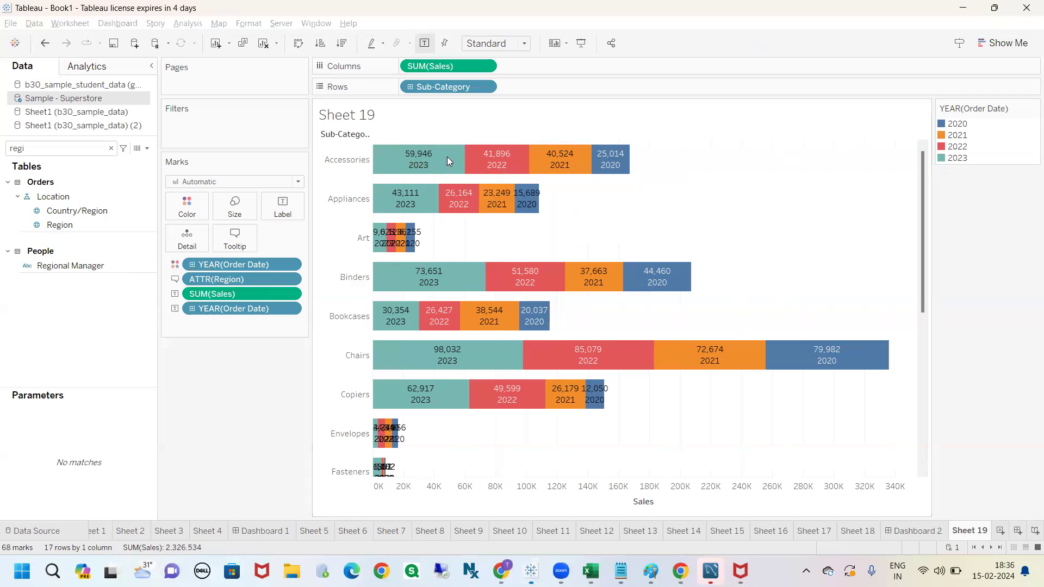
Create a new worksheet with Region on Rows and Sales as the text values, searching the data fields for "sa"
{"action": "left_click", "coordinate": [999, 531]}
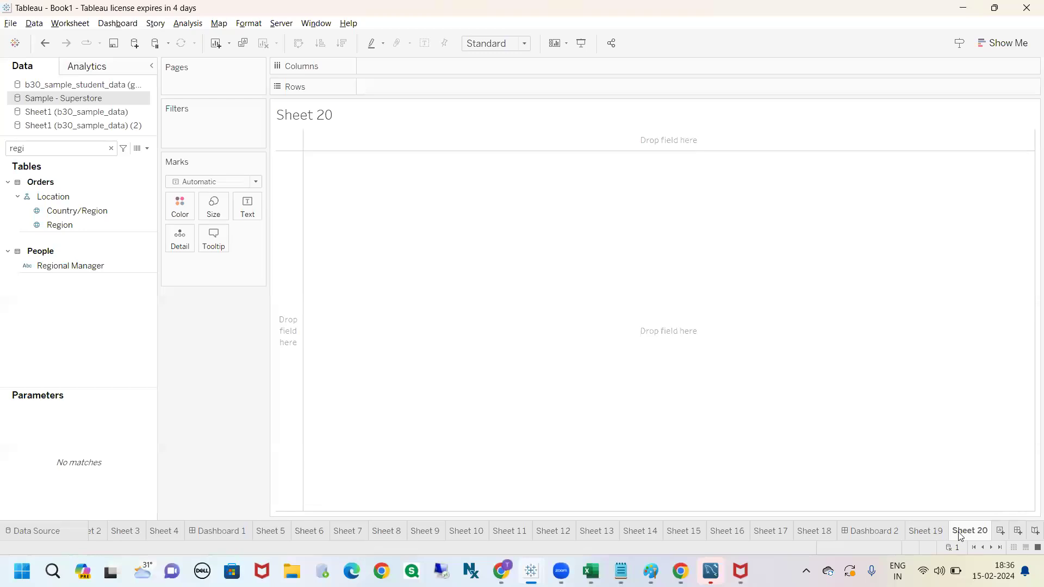
{"action": "left_click_drag", "start_coordinate": [91, 225], "coordinate": [402, 92]}
{"action": "left_click", "coordinate": [86, 152]}
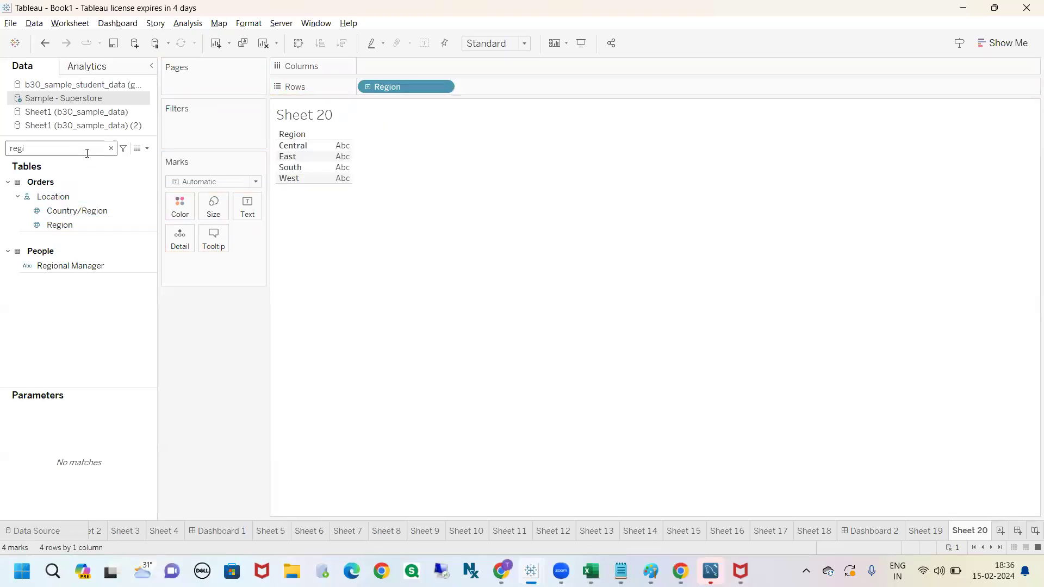
{"action": "type", "text": "sa"}
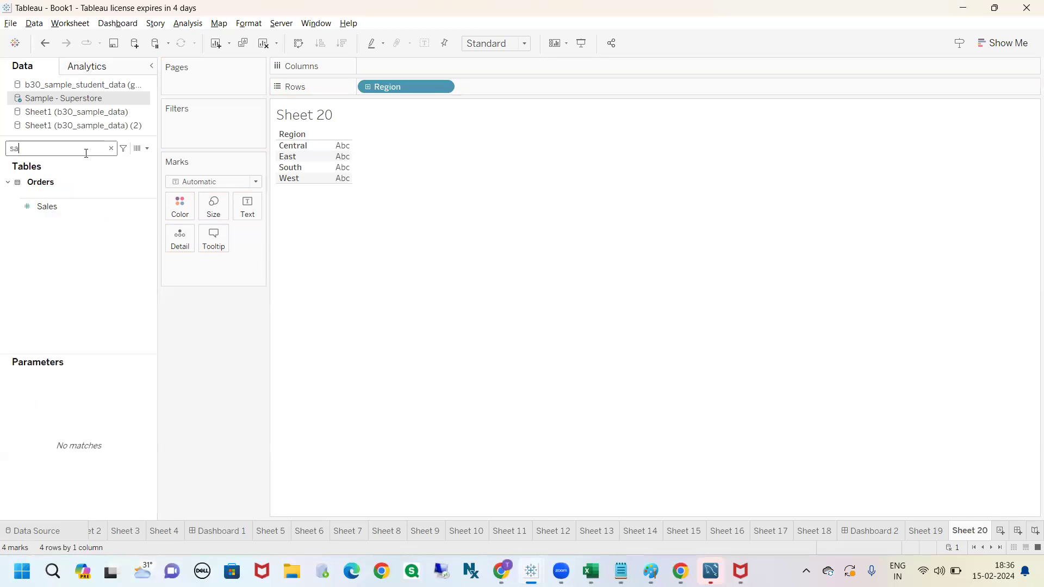
{"action": "left_click_drag", "start_coordinate": [67, 204], "coordinate": [246, 205]}
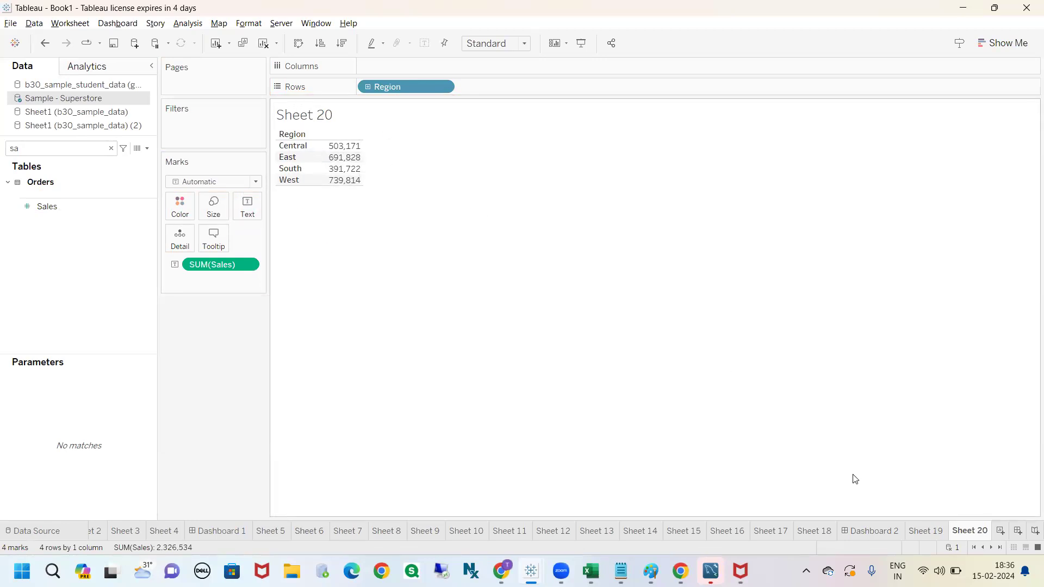
On Sheet 19, remove the ATTR(Region) pill from the Marks card and delete the Region line from the tooltip text
{"action": "left_click", "coordinate": [929, 533]}
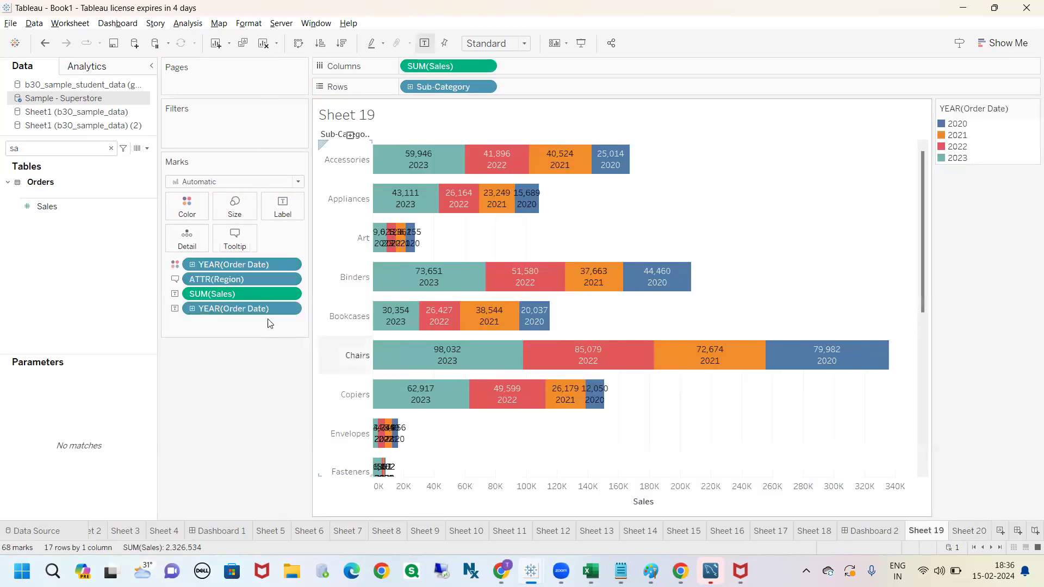
{"action": "left_click_drag", "start_coordinate": [203, 283], "coordinate": [90, 320]}
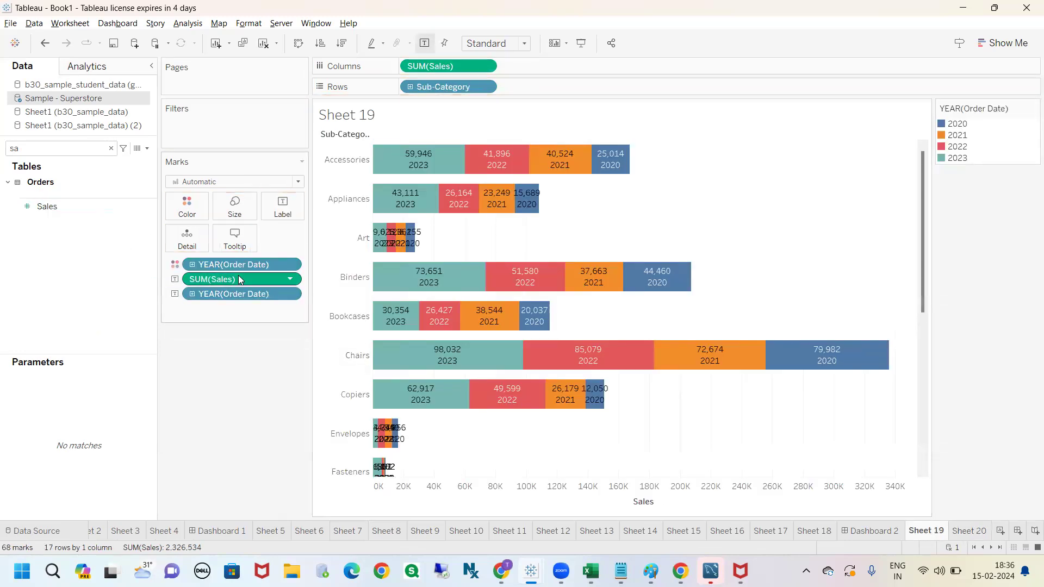
{"action": "left_click", "coordinate": [233, 248]}
{"action": "left_click_drag", "start_coordinate": [441, 252], "coordinate": [366, 256]}
{"action": "key", "text": "Delete"}
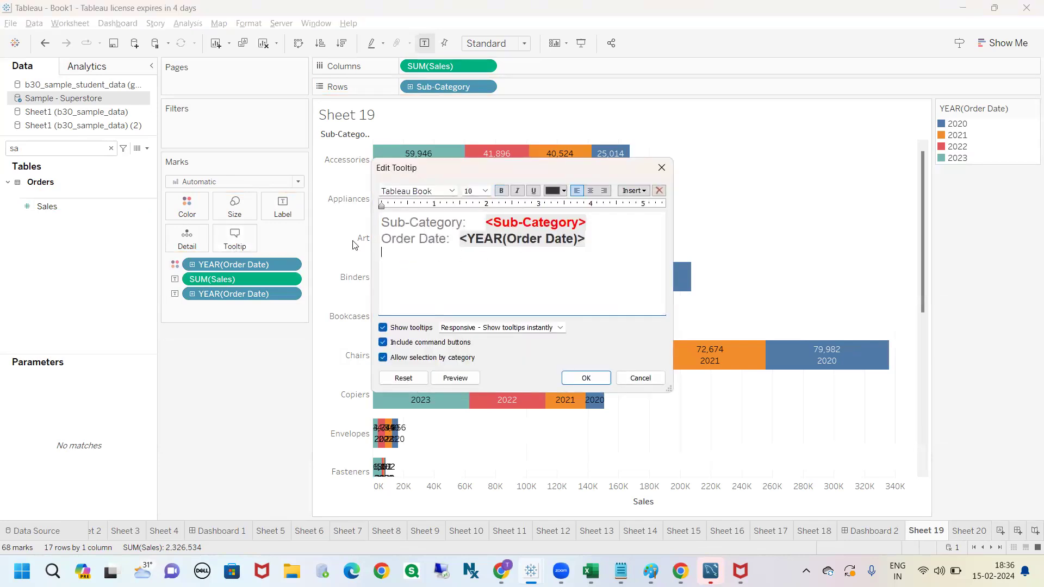
Insert Sheet 20 below the Order Date line in the tooltip text and apply the change
{"action": "left_click", "coordinate": [641, 191]}
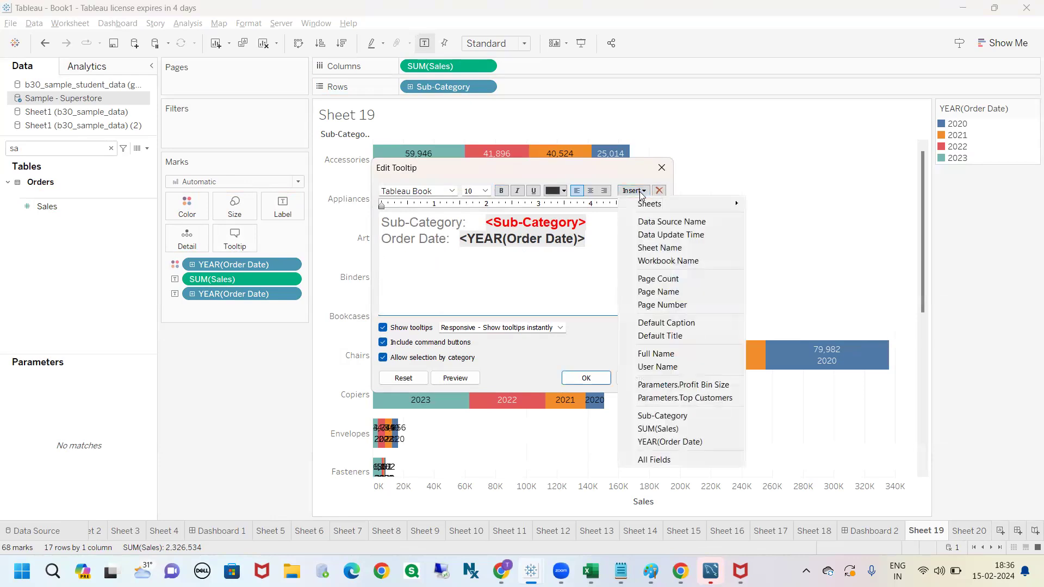
{"action": "mouse_move", "coordinate": [642, 206]}
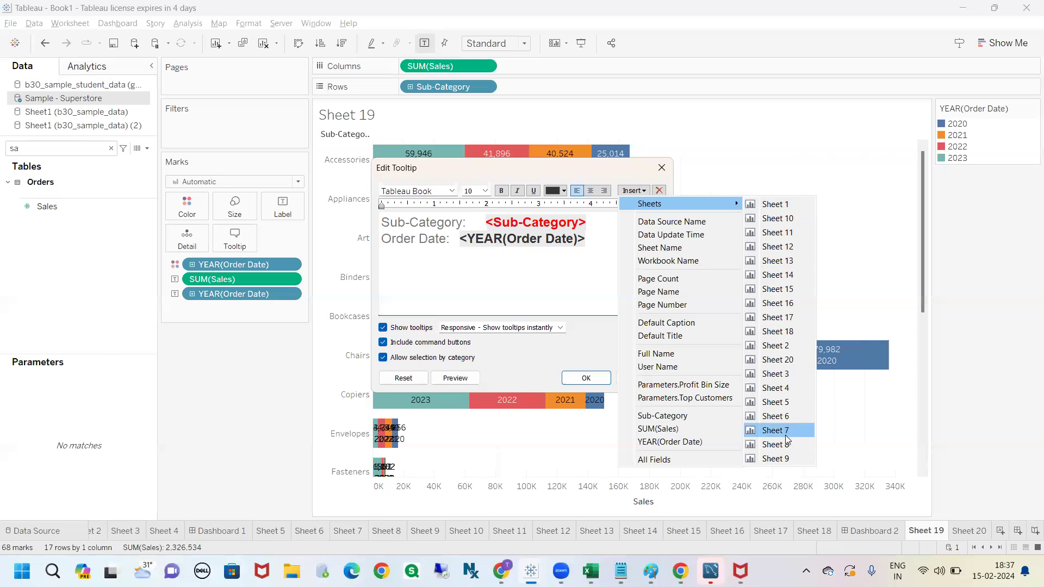
{"action": "left_click", "coordinate": [772, 359]}
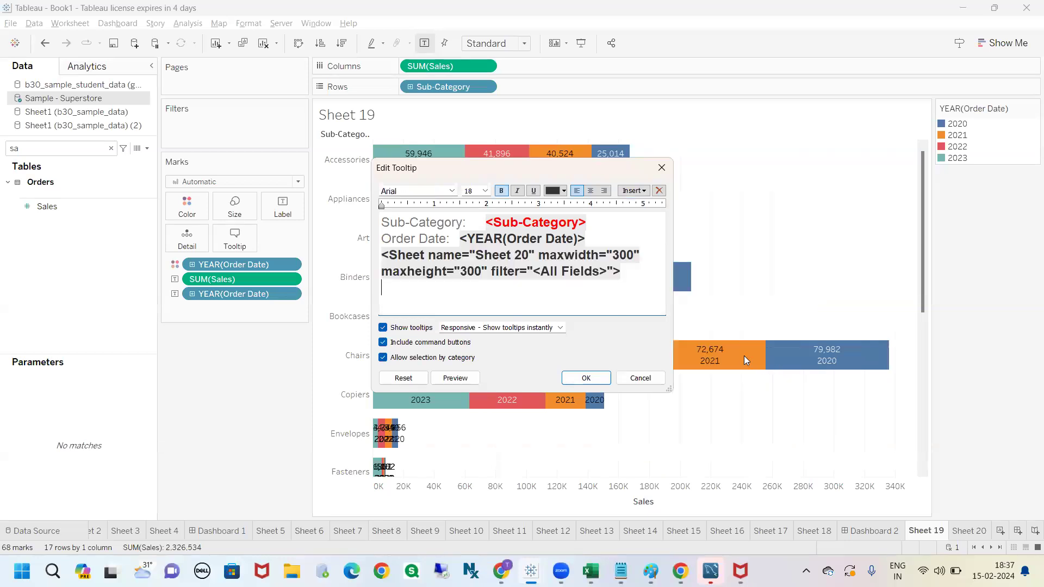
{"action": "left_click_drag", "start_coordinate": [624, 274], "coordinate": [381, 255]}
{"action": "left_click", "coordinate": [626, 281]}
{"action": "left_click", "coordinate": [587, 378]}
Display the Accessories 2023 tooltip and circle its embedded region sales table in red ink, clearing the ink between attempts
{"action": "mouse_move", "coordinate": [432, 171]}
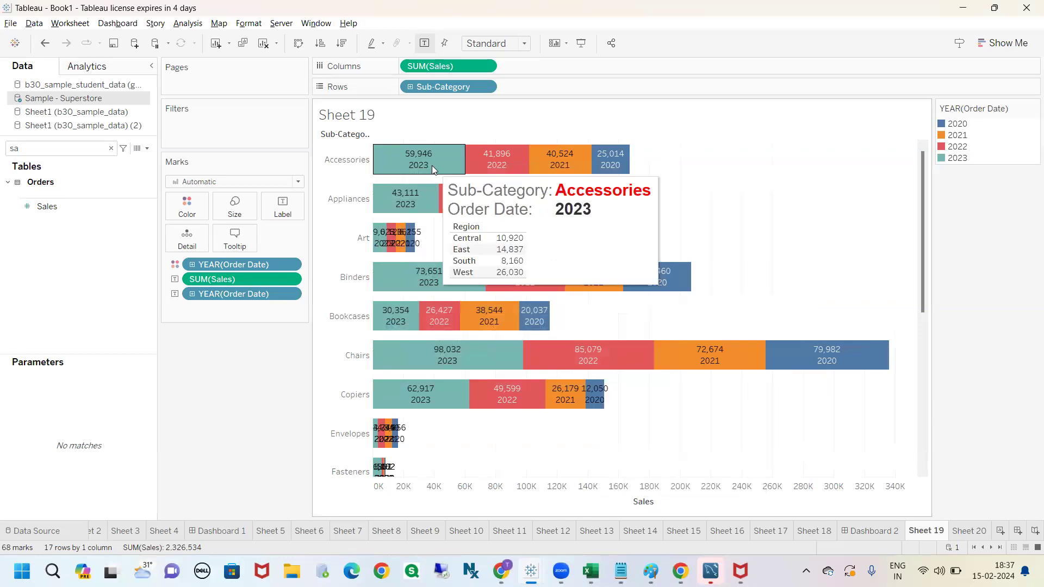
{"action": "mouse_move", "coordinate": [468, 225]}
{"action": "left_mouse_down"}
{"action": "mouse_move", "coordinate": [446, 228]}
{"action": "mouse_move", "coordinate": [484, 298]}
{"action": "mouse_move", "coordinate": [519, 232]}
{"action": "mouse_move", "coordinate": [450, 223]}
{"action": "left_mouse_up"}
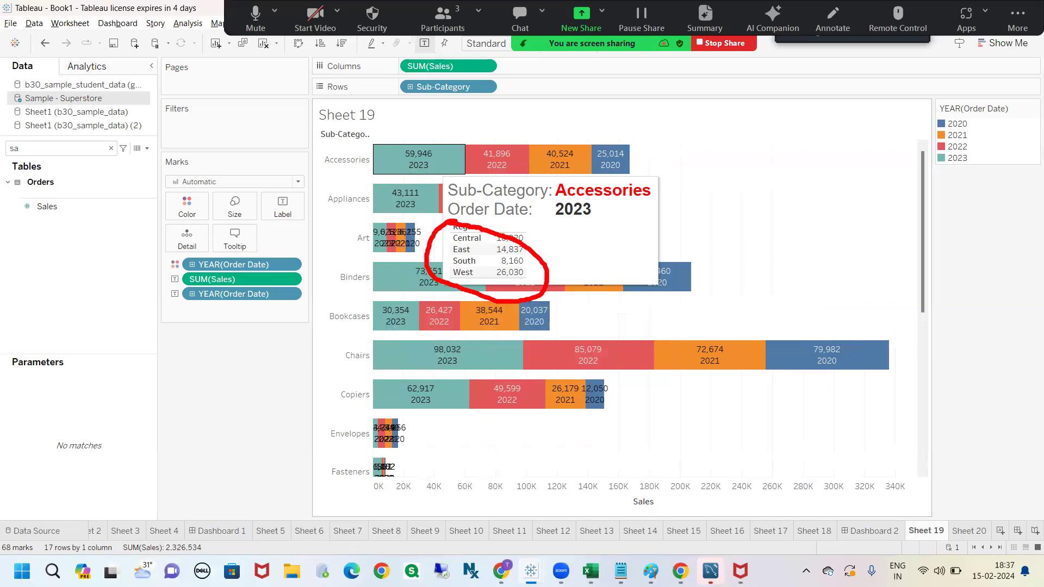
{"action": "key", "text": "Escape"}
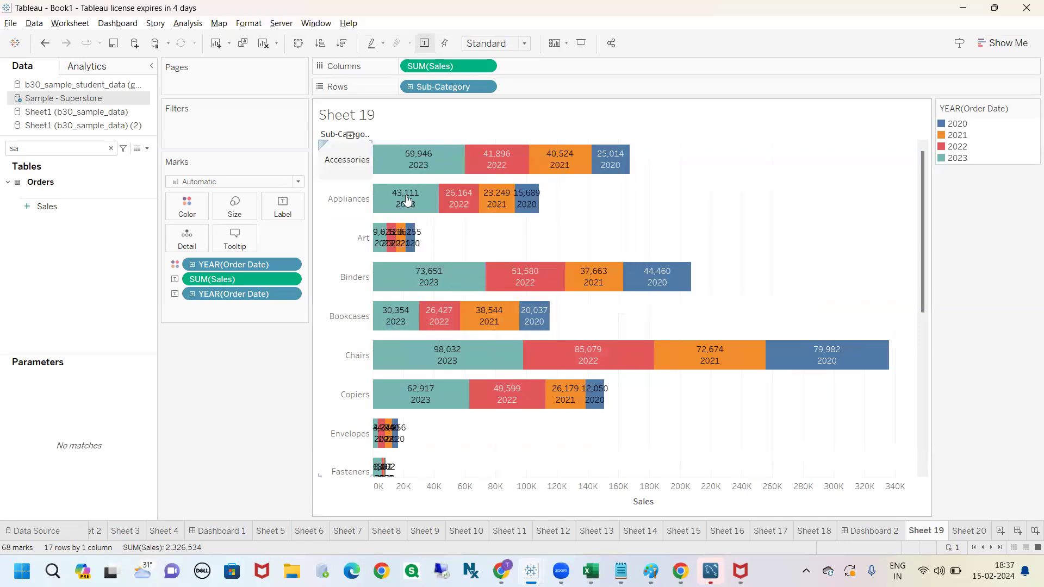
{"action": "mouse_move", "coordinate": [436, 170]}
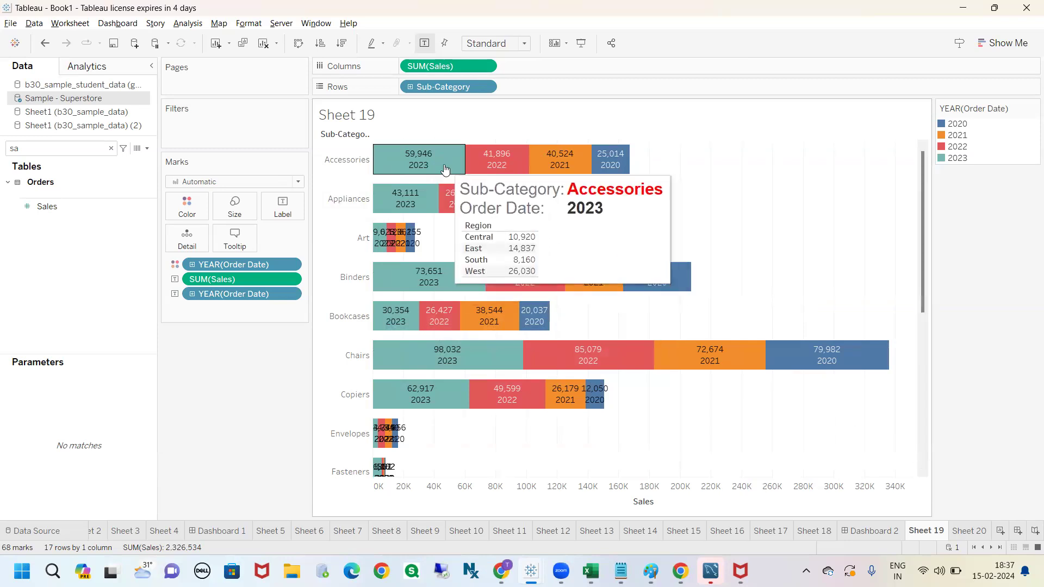
{"action": "mouse_move", "coordinate": [486, 212]}
{"action": "left_mouse_down"}
{"action": "mouse_move", "coordinate": [511, 298]}
{"action": "mouse_move", "coordinate": [479, 213]}
{"action": "left_mouse_up"}
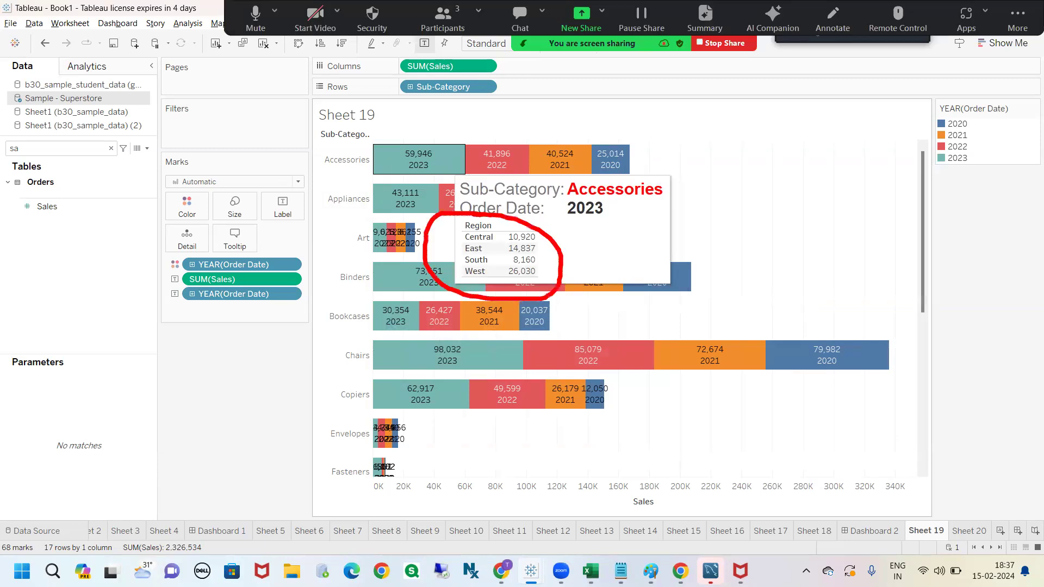
Move SUM(Sales) to Columns on Sheet 20, and circle the embedded region chart in Sheet 19's Accessories 2023 tooltip in red ink
{"action": "left_click", "coordinate": [969, 531]}
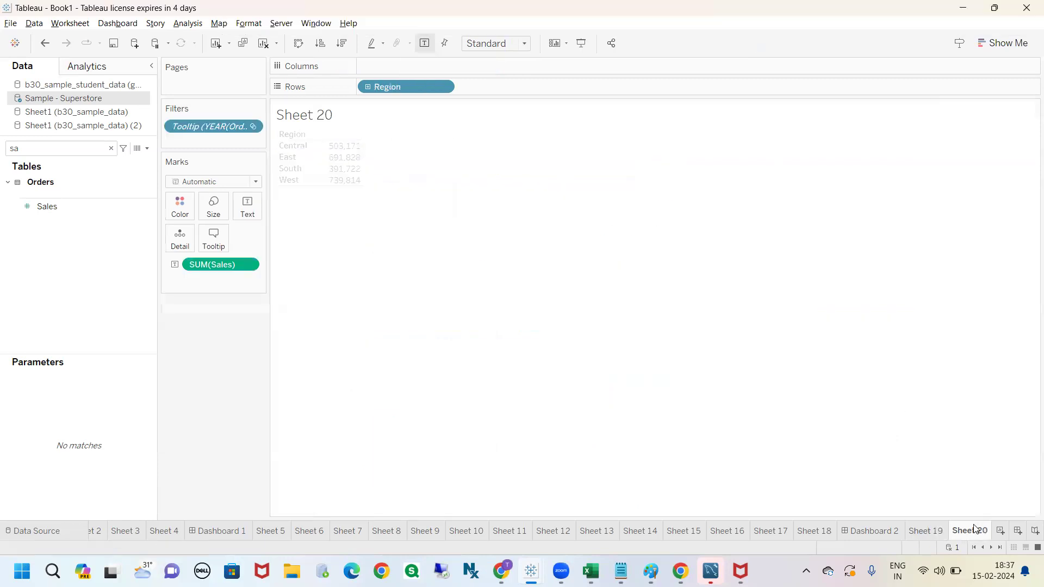
{"action": "left_click_drag", "start_coordinate": [219, 264], "coordinate": [391, 66]}
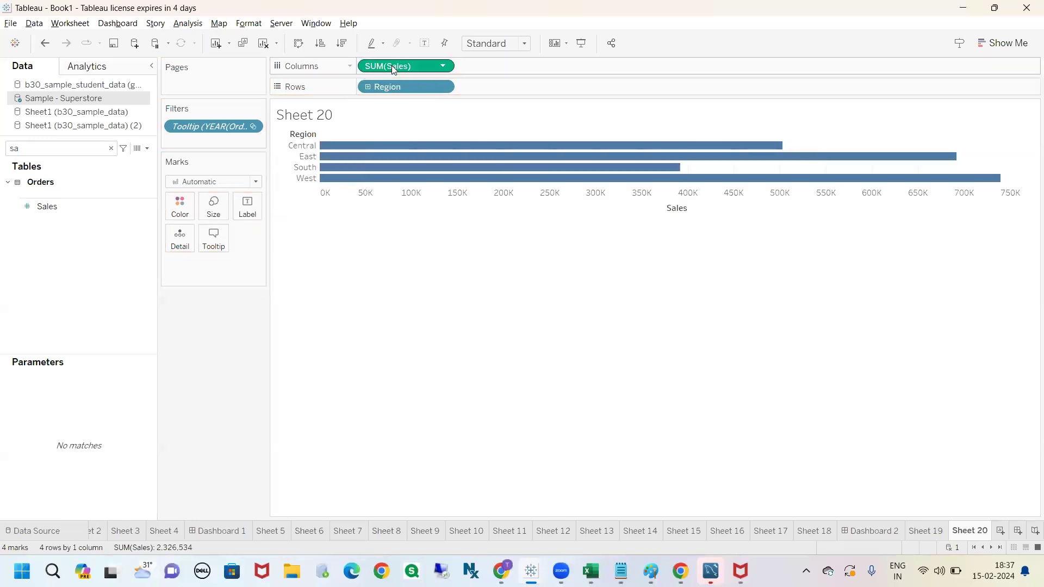
{"action": "left_click", "coordinate": [915, 530]}
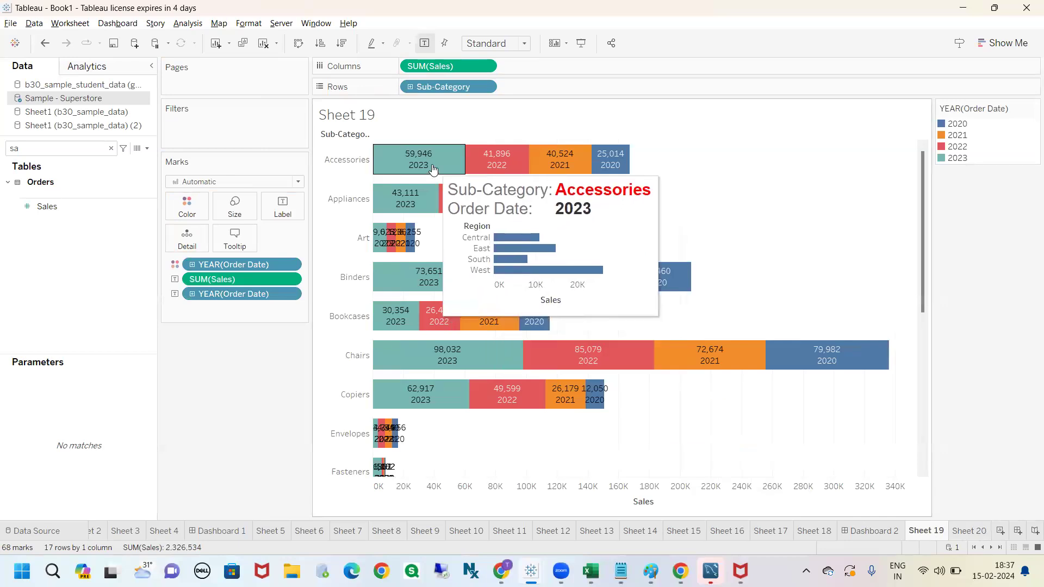
{"action": "mouse_move", "coordinate": [458, 221]}
{"action": "left_mouse_down"}
{"action": "mouse_move", "coordinate": [530, 308]}
{"action": "mouse_move", "coordinate": [605, 245]}
{"action": "mouse_move", "coordinate": [479, 219]}
{"action": "left_mouse_up"}
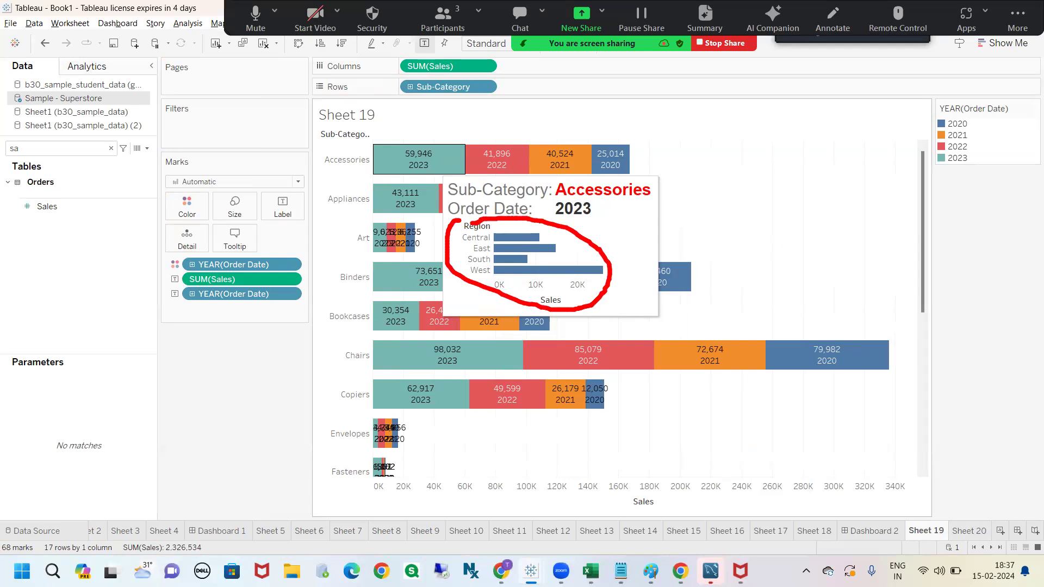
Color the region bars on Sheet 20 green, circle the bar ends in red ink, and clear the ink
{"action": "left_click", "coordinate": [967, 530]}
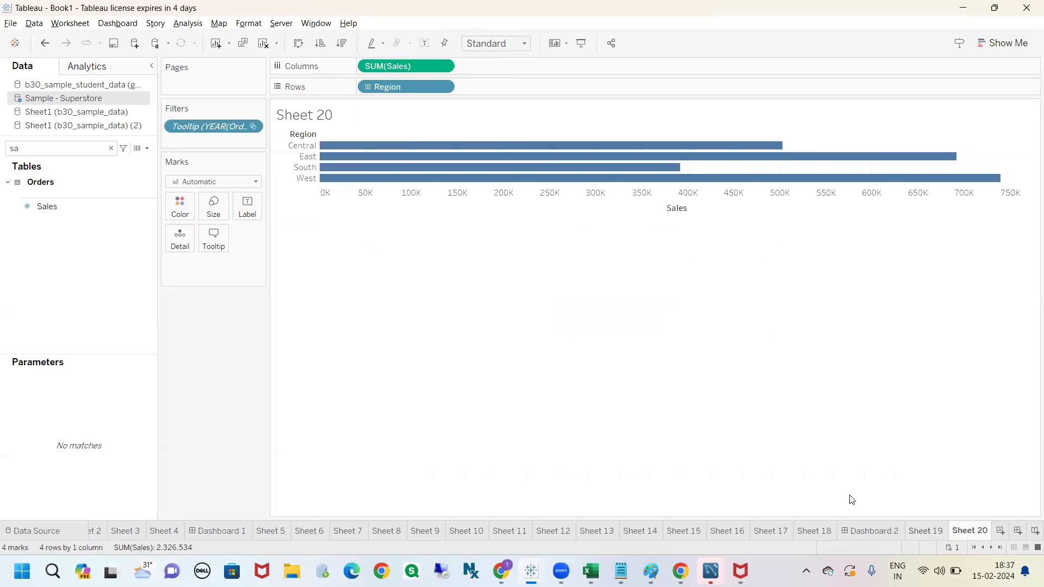
{"action": "left_click", "coordinate": [181, 208]}
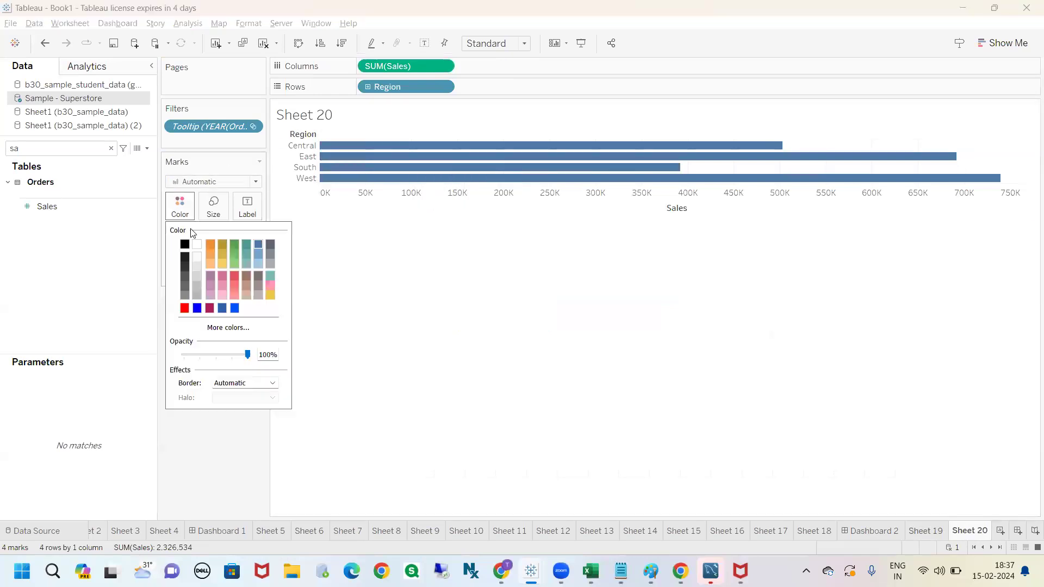
{"action": "left_click", "coordinate": [234, 245]}
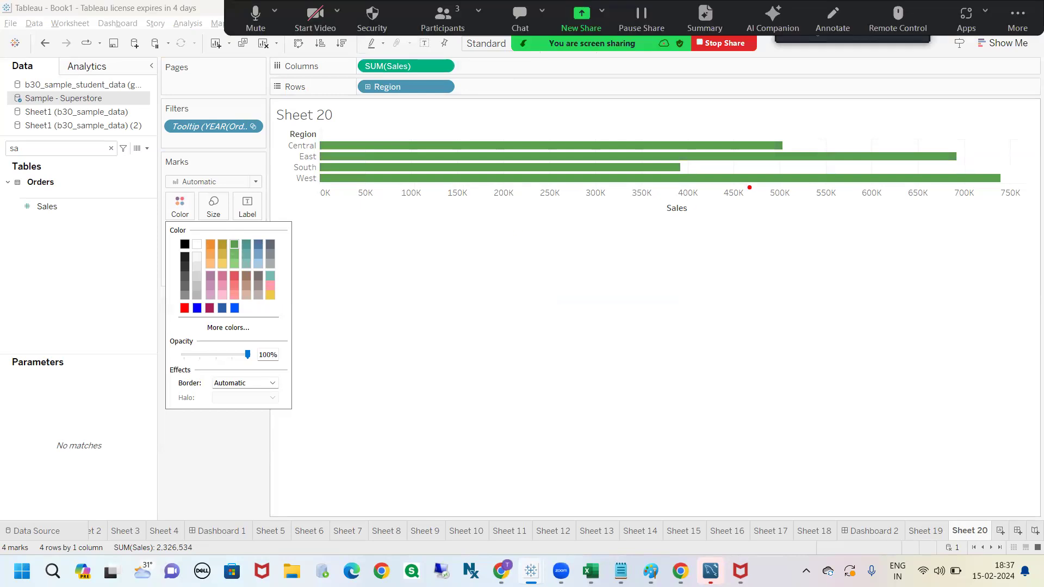
{"action": "mouse_move", "coordinate": [779, 126]}
{"action": "left_mouse_down"}
{"action": "mouse_move", "coordinate": [883, 185]}
{"action": "mouse_move", "coordinate": [982, 146]}
{"action": "mouse_move", "coordinate": [758, 123]}
{"action": "left_mouse_up"}
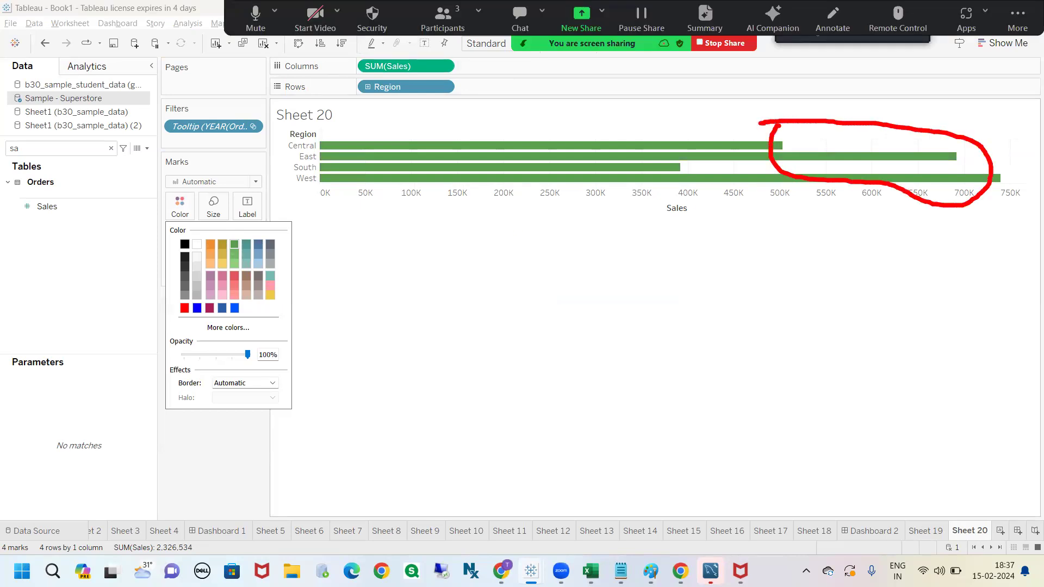
{"action": "key", "text": "Escape"}
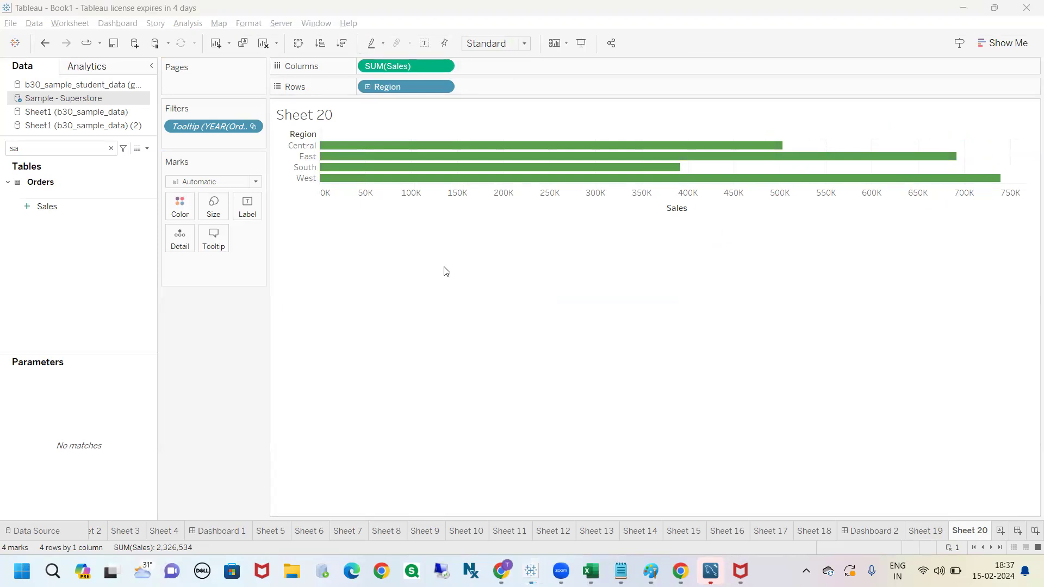
Mark the mark-label control in red ink, view the label options, and show mark labels on the region bars
{"action": "mouse_move", "coordinate": [416, 250]}
{"action": "left_mouse_down"}
{"action": "mouse_move", "coordinate": [430, 36]}
{"action": "mouse_move", "coordinate": [390, 54]}
{"action": "mouse_move", "coordinate": [428, 49]}
{"action": "left_mouse_up"}
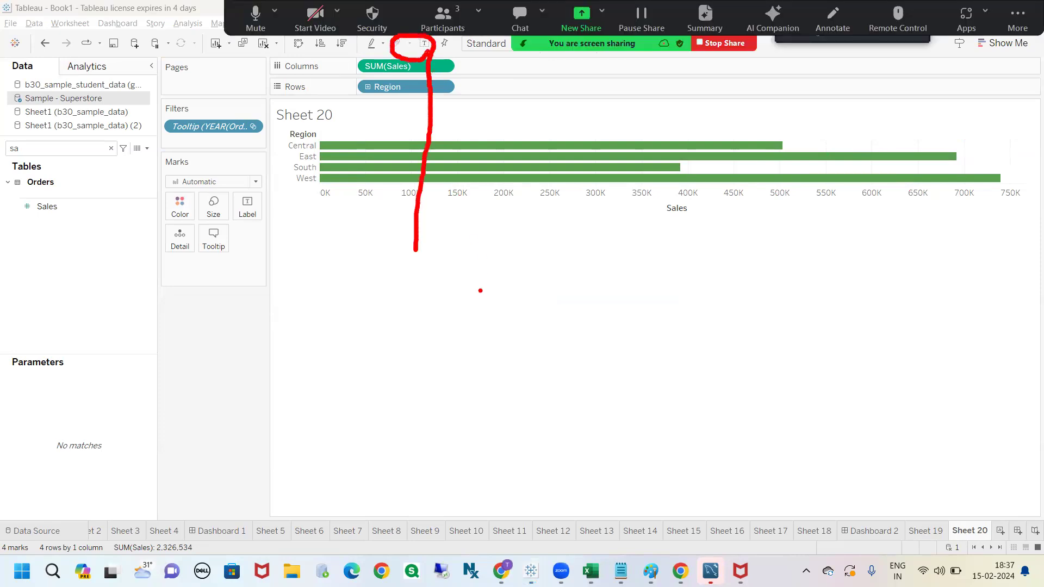
{"action": "key", "text": "Escape"}
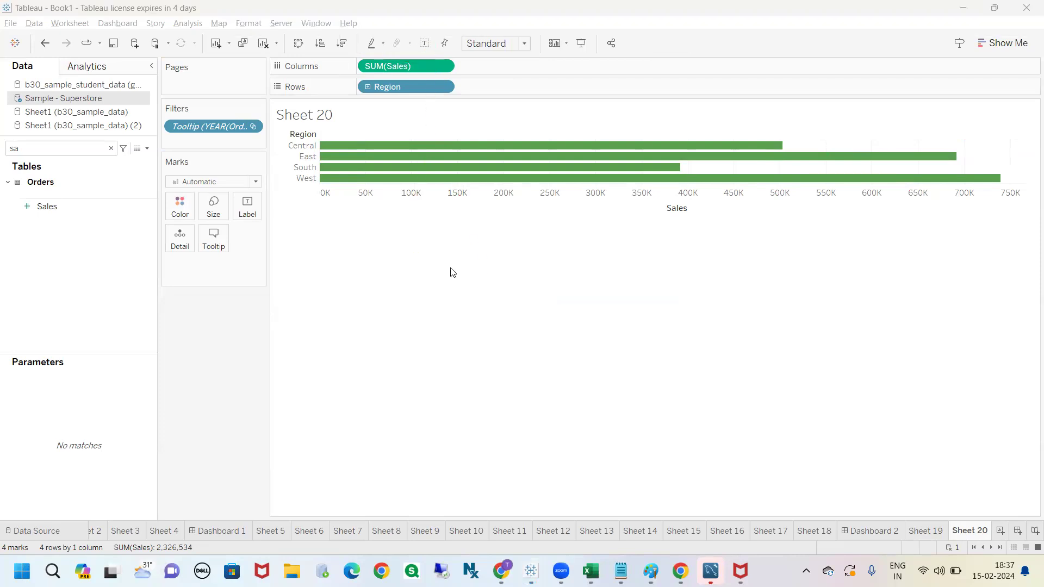
{"action": "left_click", "coordinate": [247, 208]}
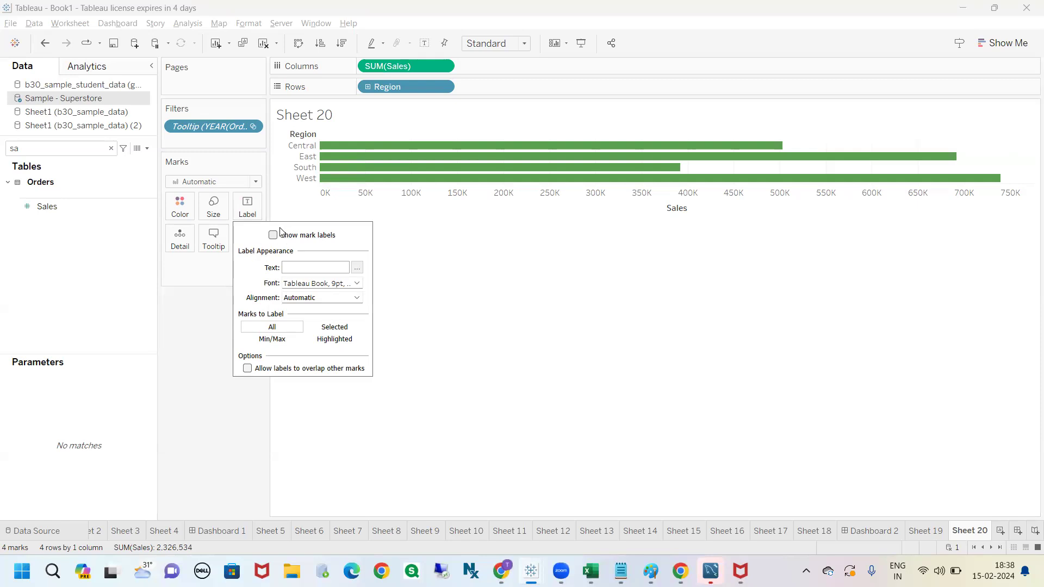
{"action": "left_click", "coordinate": [402, 258]}
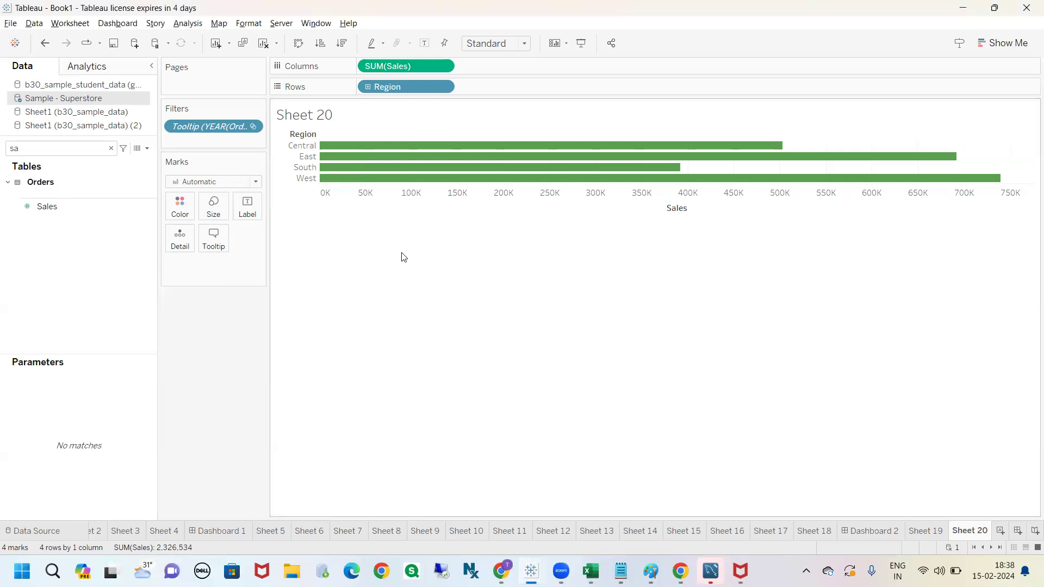
{"action": "left_click_drag", "start_coordinate": [418, 41], "coordinate": [415, 38]}
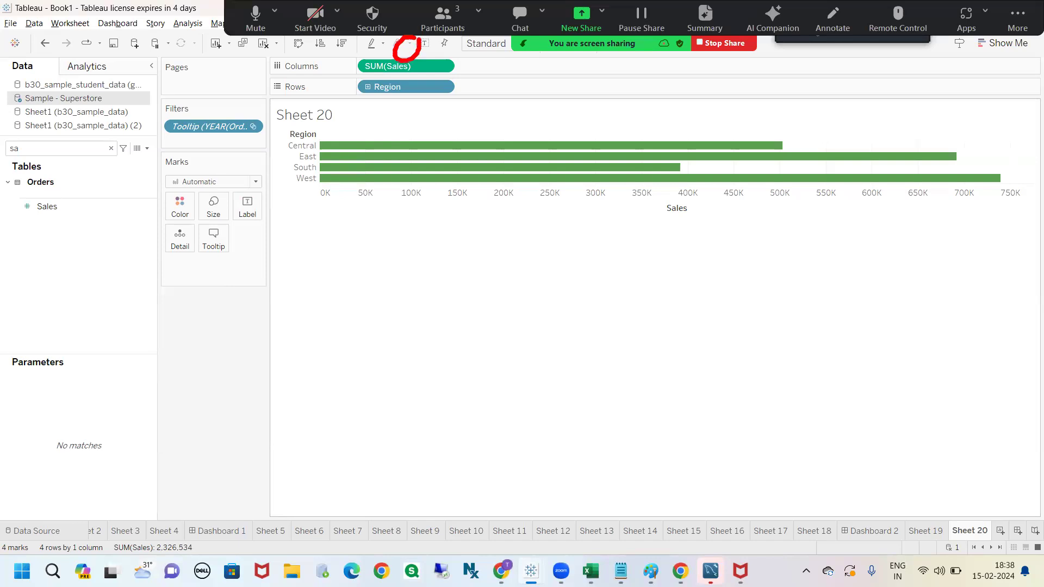
{"action": "left_click", "coordinate": [425, 43]}
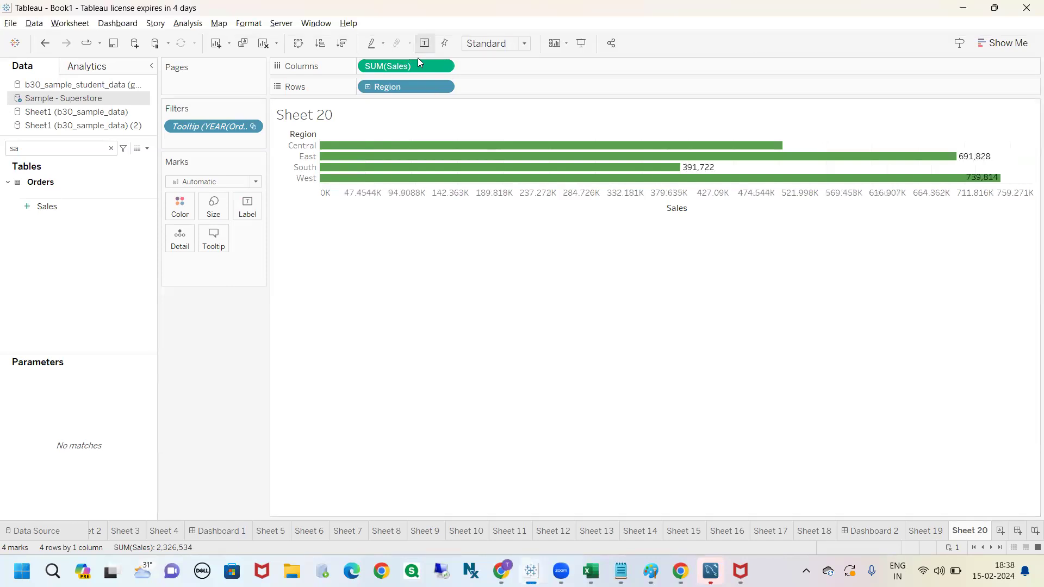
Circle the sales labels at the ends of Sheet 20's longest region bars in red ink, and clear the ink
{"action": "mouse_move", "coordinate": [920, 132]}
{"action": "left_mouse_down"}
{"action": "mouse_move", "coordinate": [967, 235]}
{"action": "mouse_move", "coordinate": [916, 130]}
{"action": "left_mouse_up"}
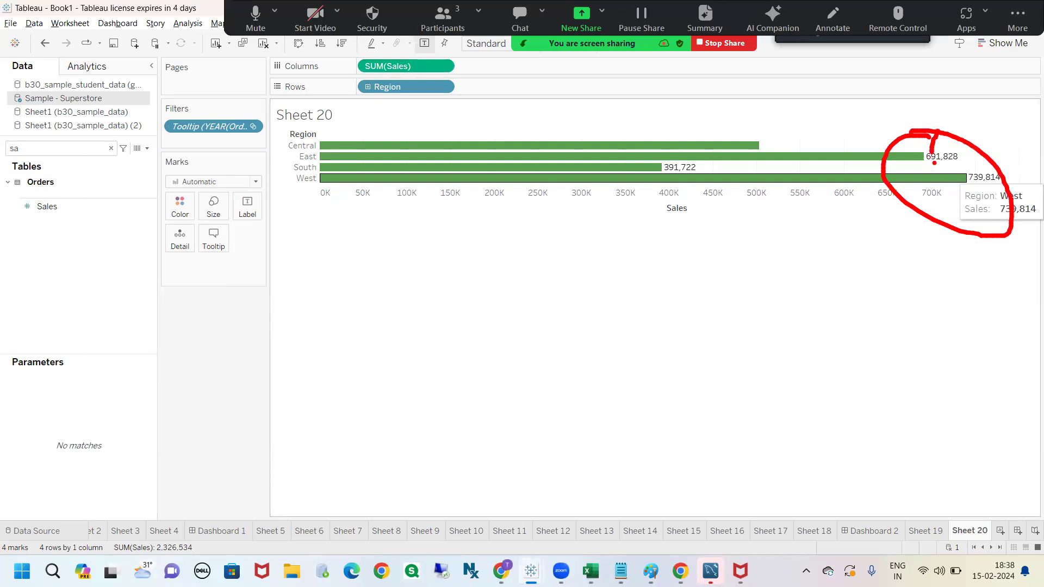
{"action": "right_click", "coordinate": [949, 260]}
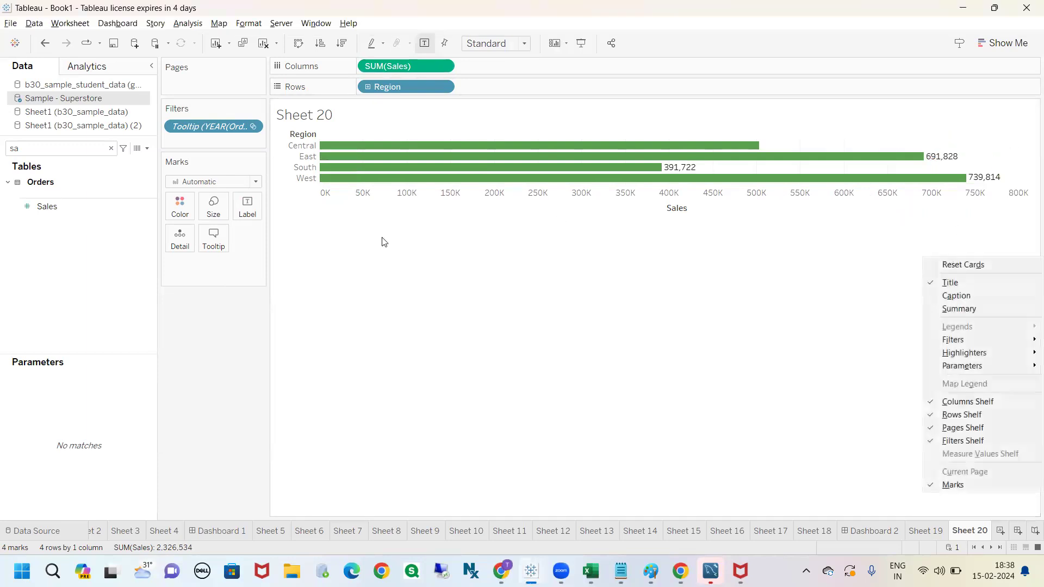
Convert Sheet 20 to a pie chart with Region on Color and SUM(Sales) on Label, fitted to Entire View
{"action": "left_click", "coordinate": [256, 181]}
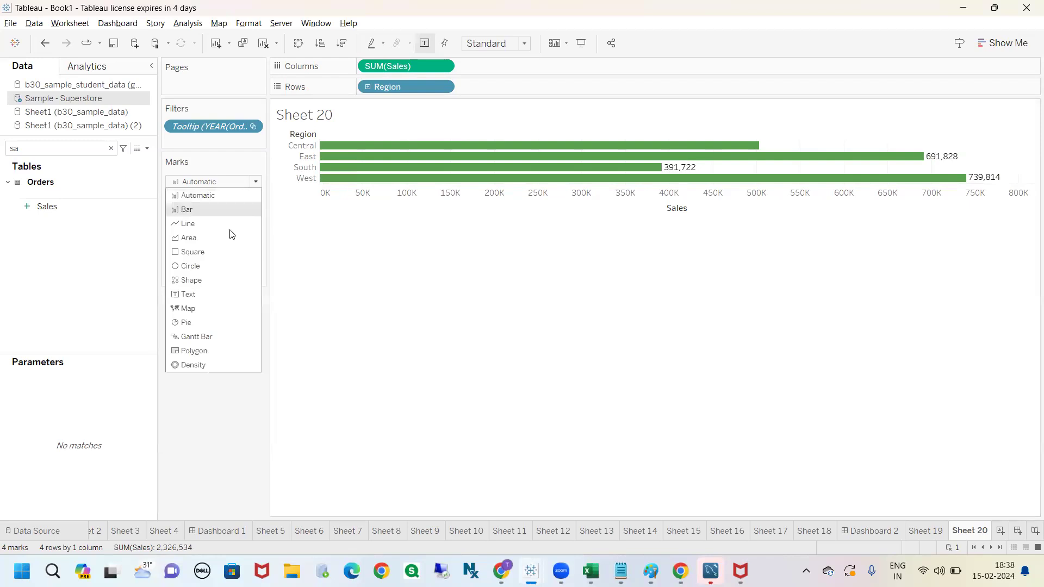
{"action": "left_click", "coordinate": [191, 322]}
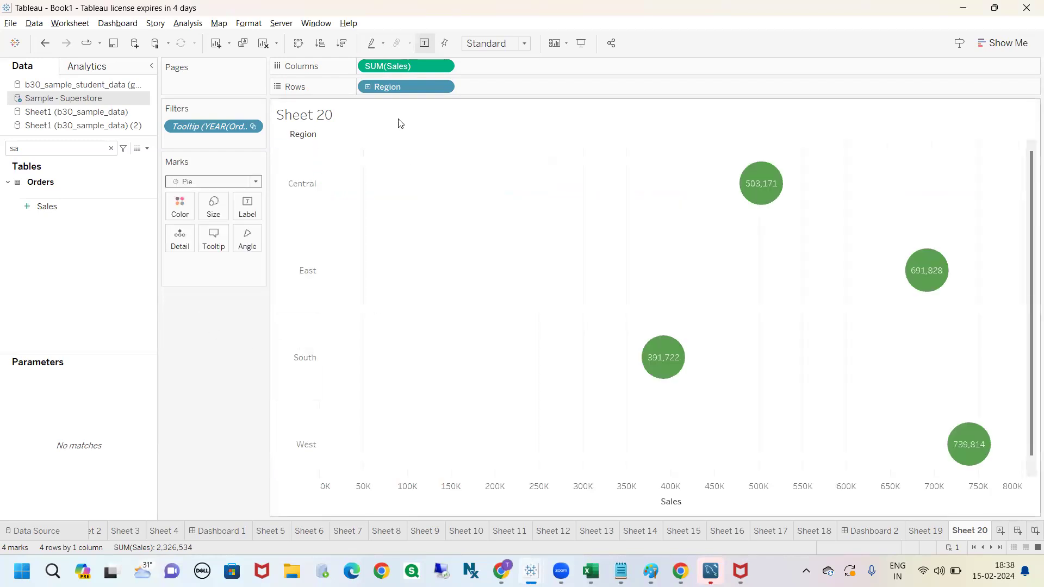
{"action": "left_click_drag", "start_coordinate": [396, 88], "coordinate": [187, 206]}
{"action": "left_click_drag", "start_coordinate": [389, 67], "coordinate": [248, 211]}
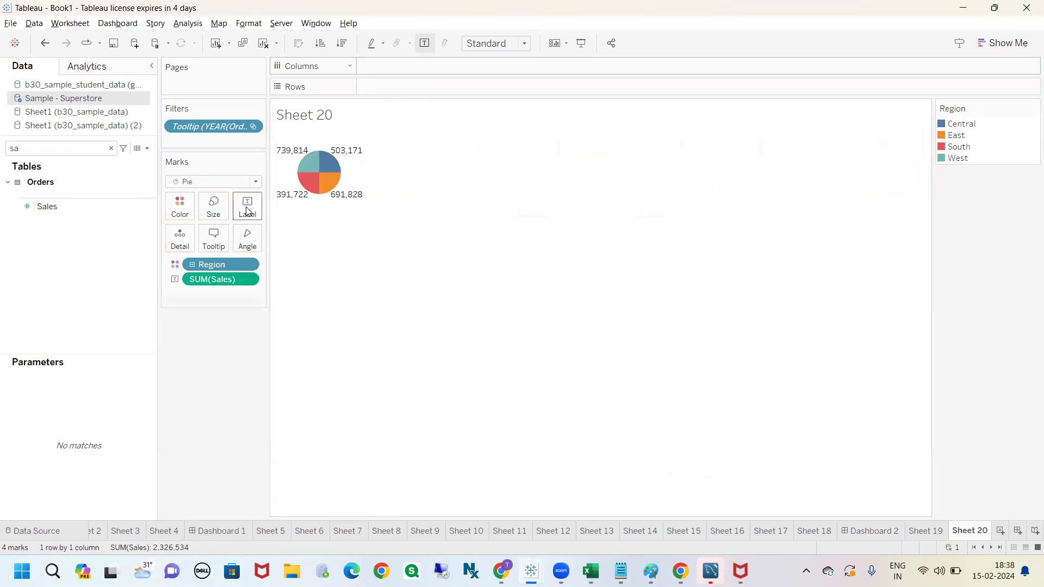
{"action": "left_click", "coordinate": [497, 44]}
{"action": "left_click", "coordinate": [491, 98]}
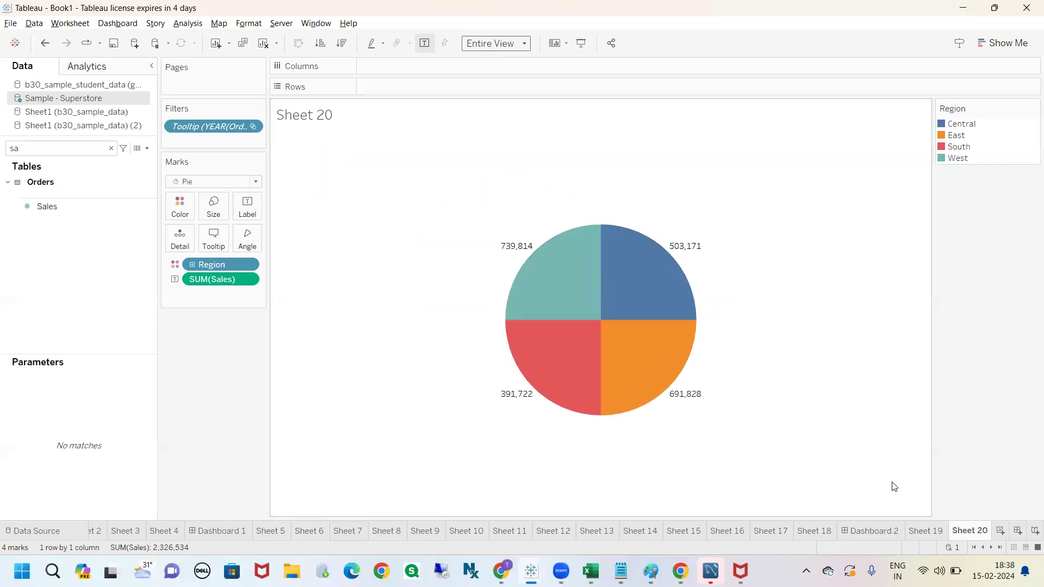
View the embedded pie chart in Sheet 19's bar tooltips, and open the tooltip text for editing in a widened dialog
{"action": "left_click", "coordinate": [923, 531]}
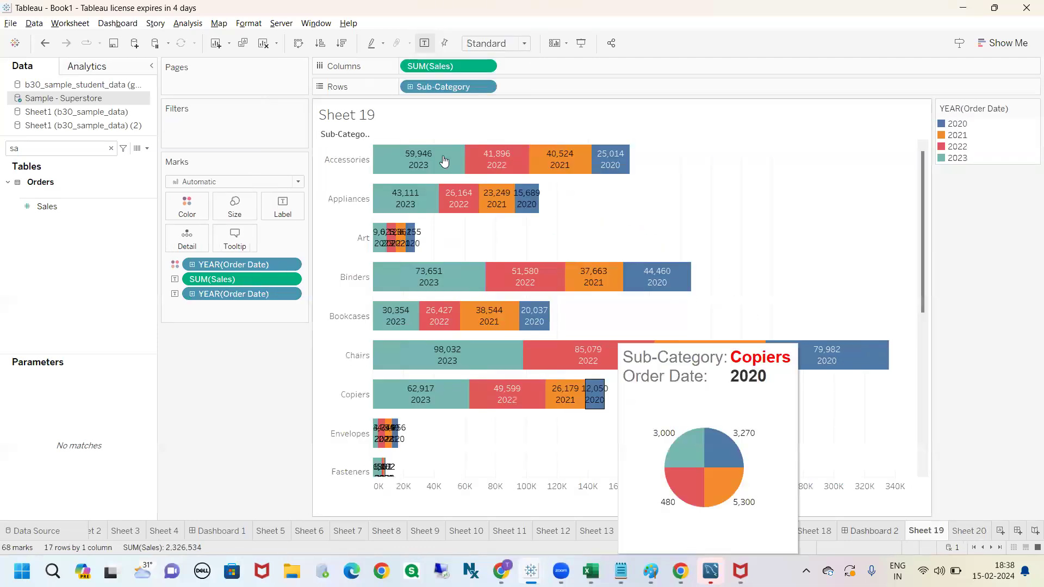
{"action": "mouse_move", "coordinate": [441, 160]}
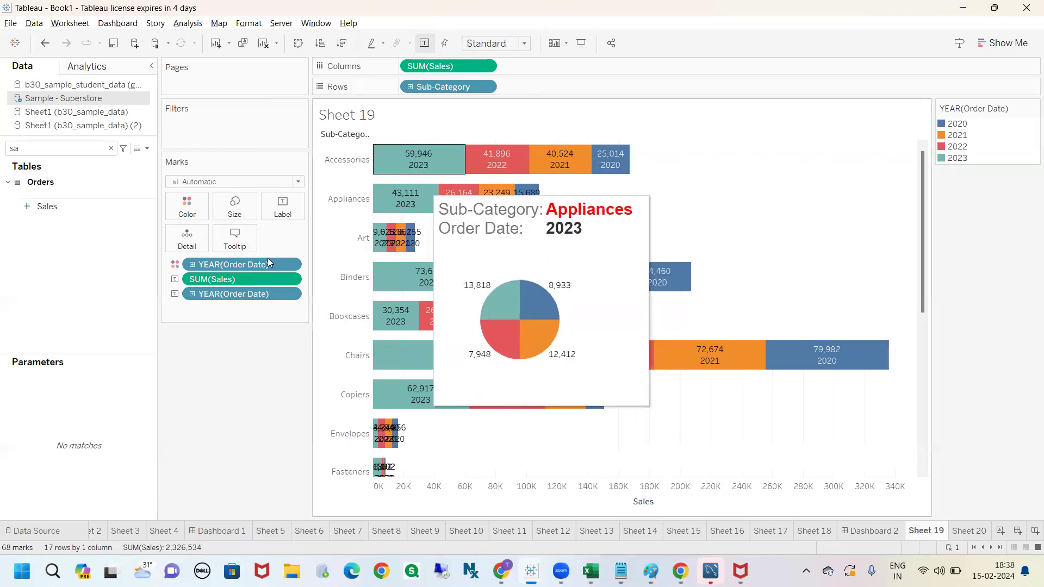
{"action": "left_click", "coordinate": [244, 248]}
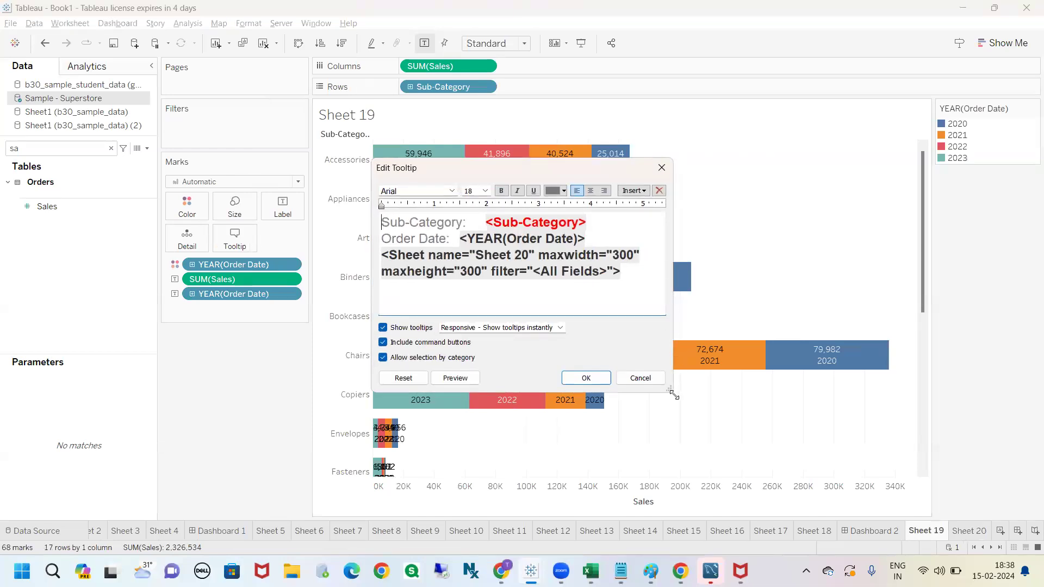
{"action": "left_click_drag", "start_coordinate": [674, 396], "coordinate": [983, 423]}
{"action": "left_click_drag", "start_coordinate": [711, 168], "coordinate": [652, 168]}
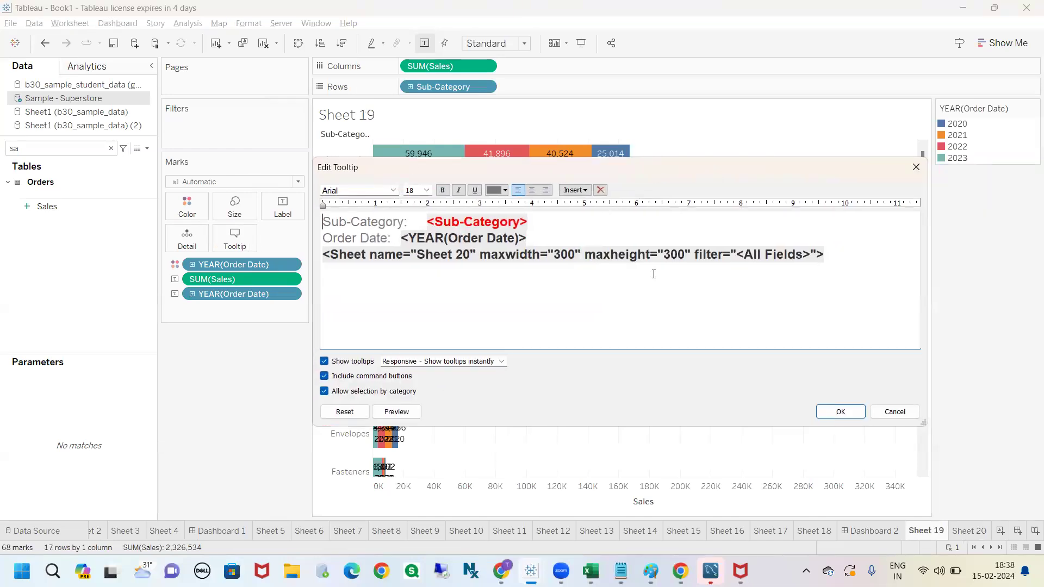
Highlight the embedded sheet's name and its maxwidth and maxheight values in the tooltip text
{"action": "left_click_drag", "start_coordinate": [407, 255], "coordinate": [339, 255]}
{"action": "left_click_drag", "start_coordinate": [471, 255], "coordinate": [416, 254]}
{"action": "left_click", "coordinate": [518, 289]}
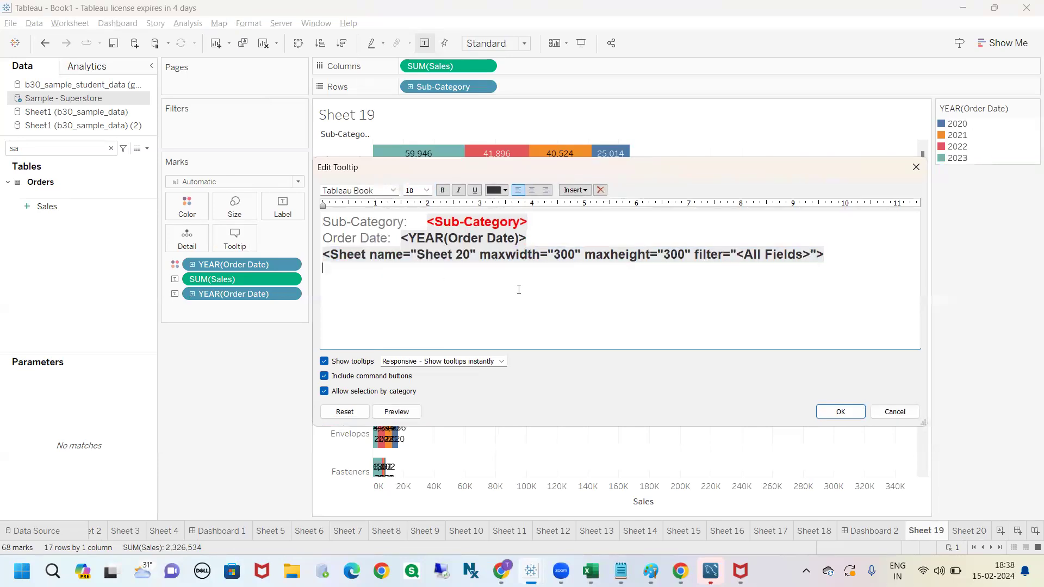
{"action": "left_click", "coordinate": [558, 256]}
{"action": "left_click_drag", "start_coordinate": [575, 255], "coordinate": [548, 255]}
{"action": "left_click_drag", "start_coordinate": [689, 256], "coordinate": [659, 256]}
{"action": "left_click", "coordinate": [668, 294]}
Set the embedded Sheet 20's maxwidth to 600 and maxheight to 400 in Sheet 19's tooltip
{"action": "triple_click", "coordinate": [558, 255]}
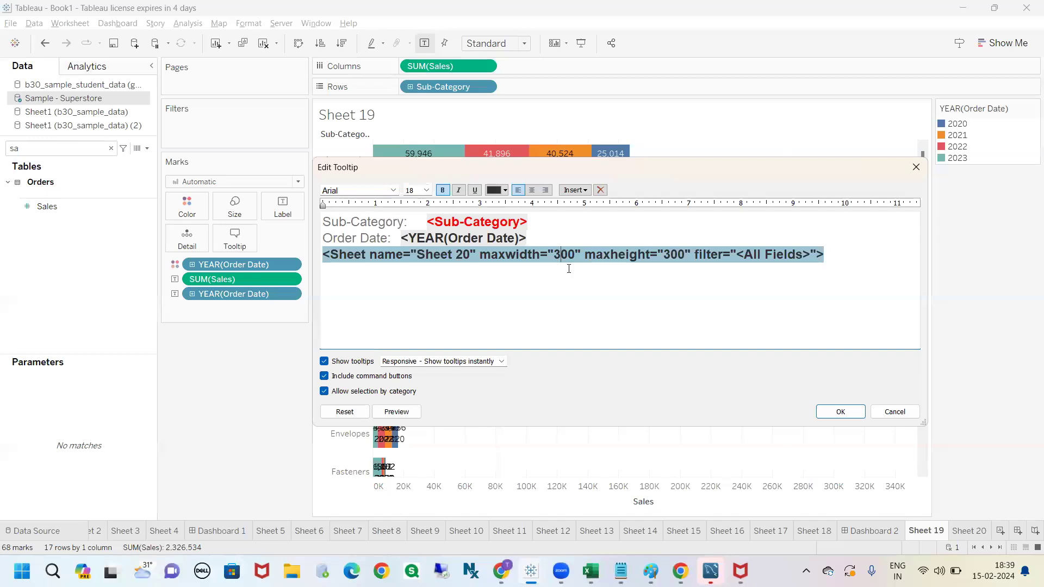
{"action": "key", "text": "BackSpace"}
{"action": "type", "text": "6"}
{"action": "left_click", "coordinate": [669, 255]}
{"action": "key", "text": "BackSpace"}
{"action": "type", "text": "4"}
{"action": "left_click_drag", "start_coordinate": [819, 258], "coordinate": [324, 260]}
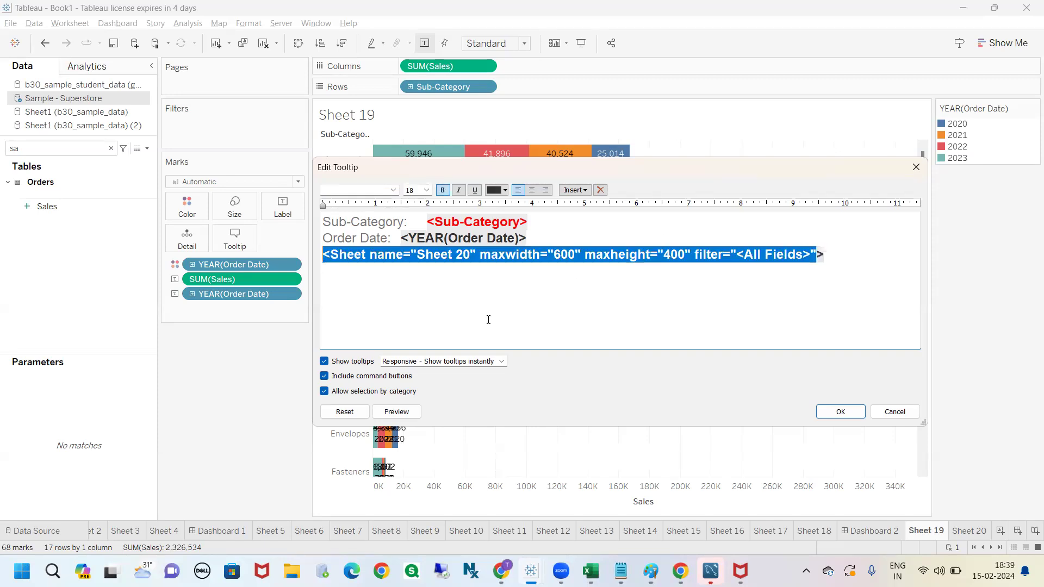
{"action": "left_click", "coordinate": [840, 411]}
Display the Accessories 2023 tooltip, circle its embedded pie chart in red ink, and clear the ink
{"action": "mouse_move", "coordinate": [425, 166]}
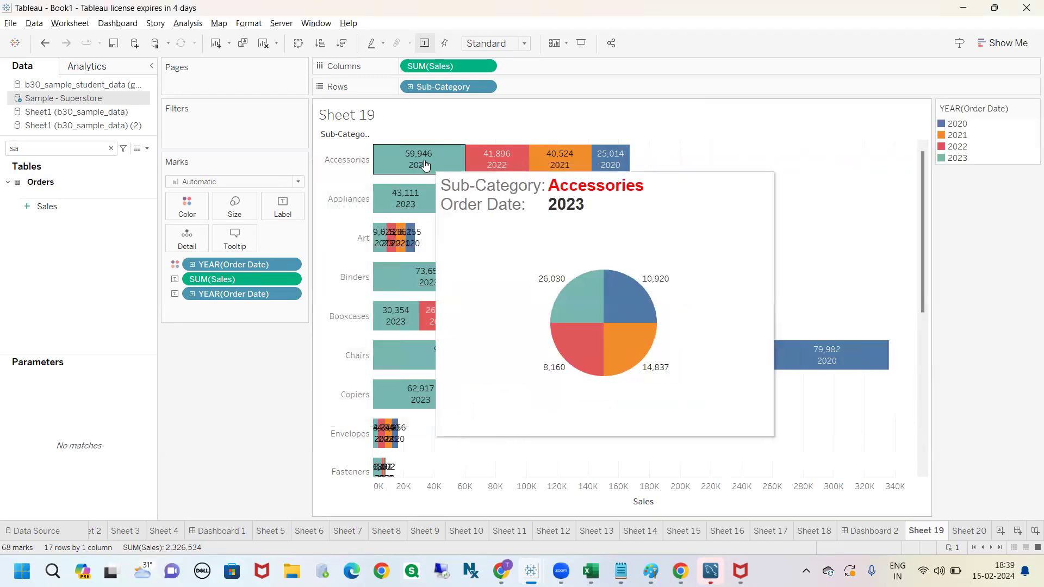
{"action": "key", "text": "ctrl+2"}
{"action": "mouse_move", "coordinate": [490, 191]}
{"action": "left_mouse_down"}
{"action": "mouse_move", "coordinate": [522, 392]}
{"action": "mouse_move", "coordinate": [460, 194]}
{"action": "left_mouse_up"}
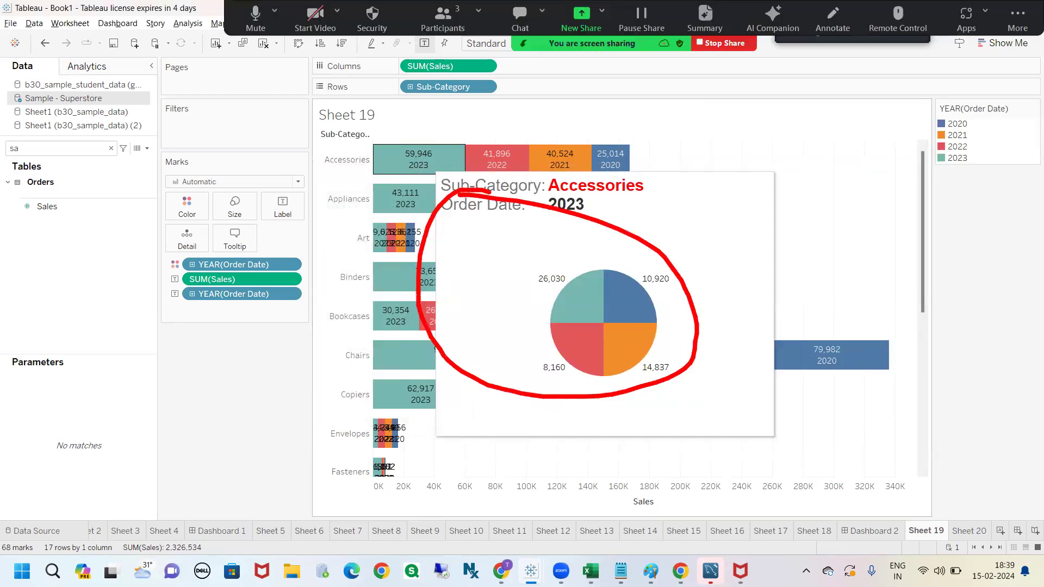
{"action": "key", "text": "Escape"}
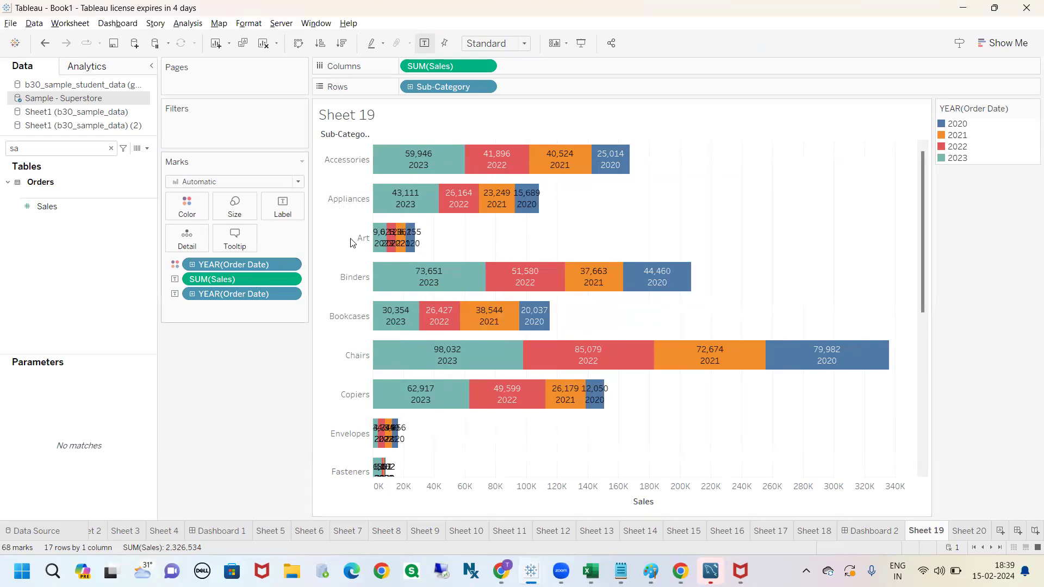
{"action": "mouse_move", "coordinate": [438, 167]}
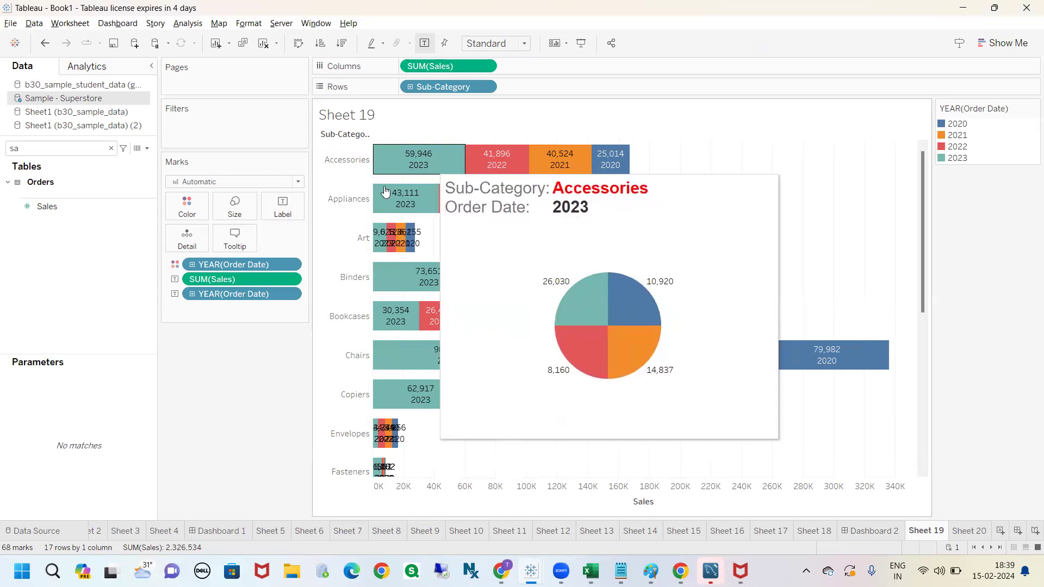
Circle the tooltip editor's Reset option in red ink, and reset Sheet 19's tooltip to its default content
{"action": "left_click", "coordinate": [246, 242]}
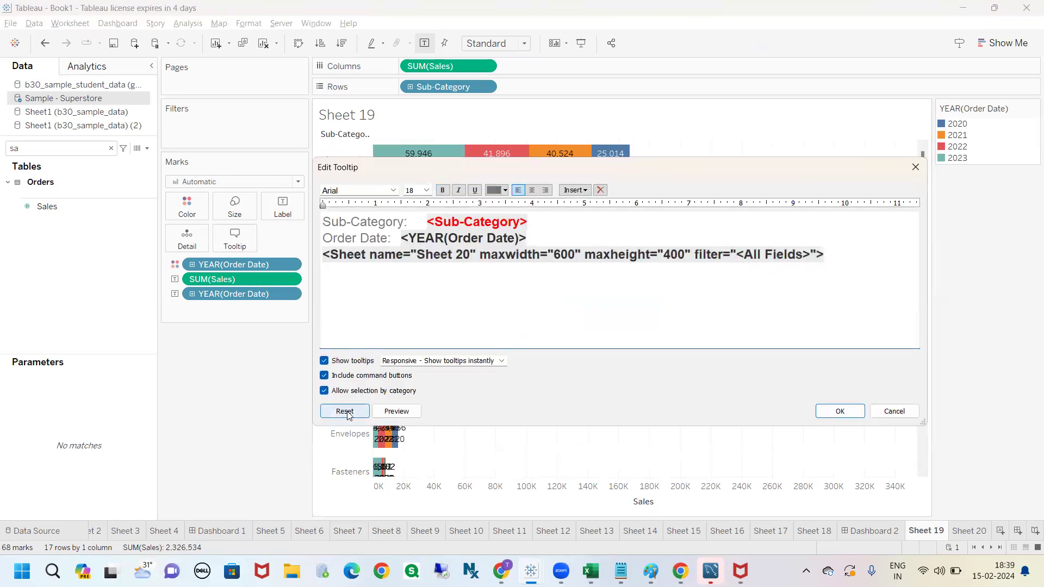
{"action": "left_click_drag", "start_coordinate": [357, 400], "coordinate": [354, 393]}
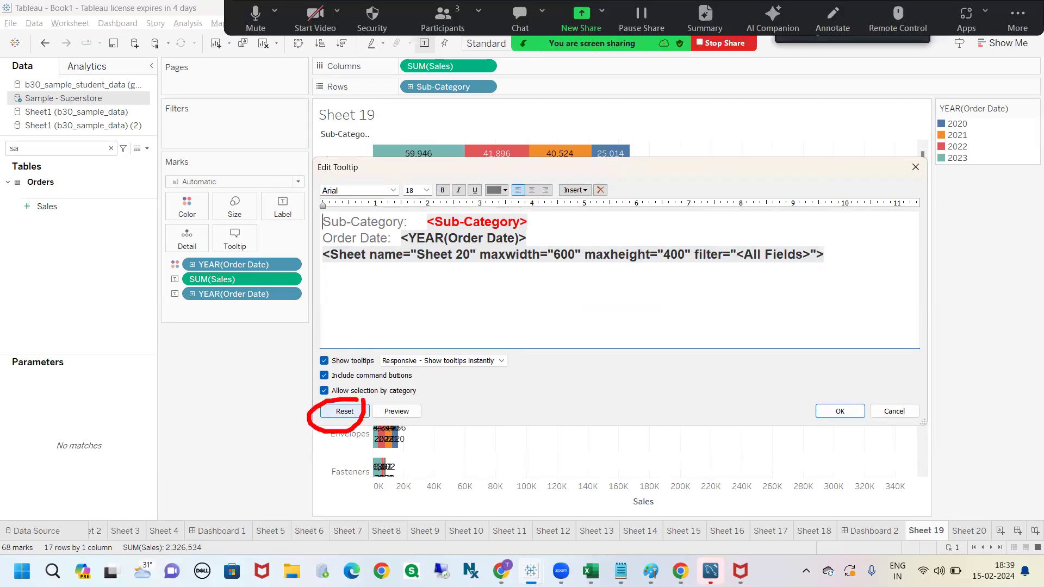
{"action": "left_click", "coordinate": [344, 412]}
{"action": "left_click", "coordinate": [839, 411]}
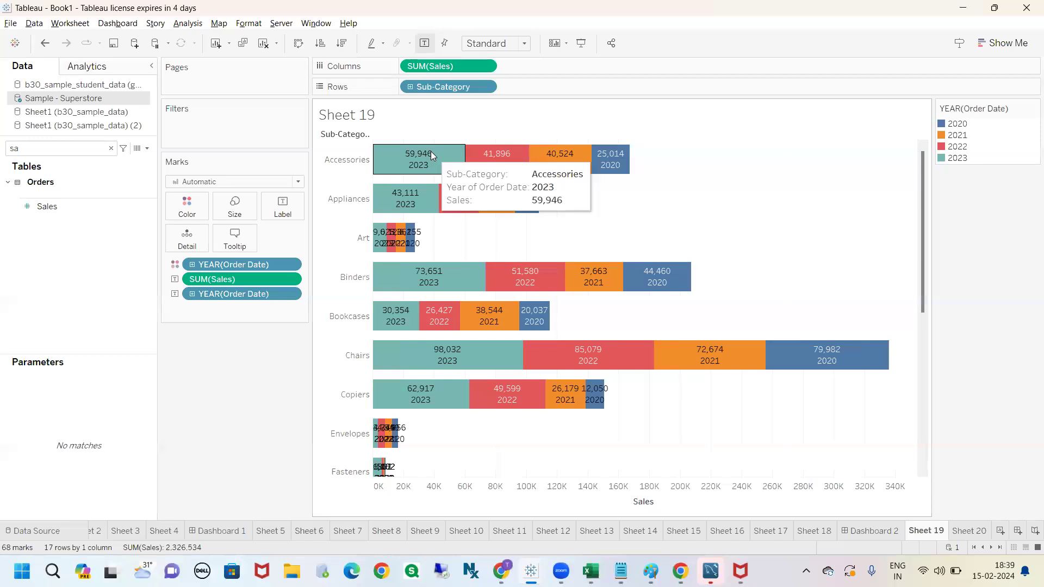
Circle the default Accessories 2023 tooltip in red ink, draw an arrow out of it, and clear the ink
{"action": "key", "text": "ctrl+2"}
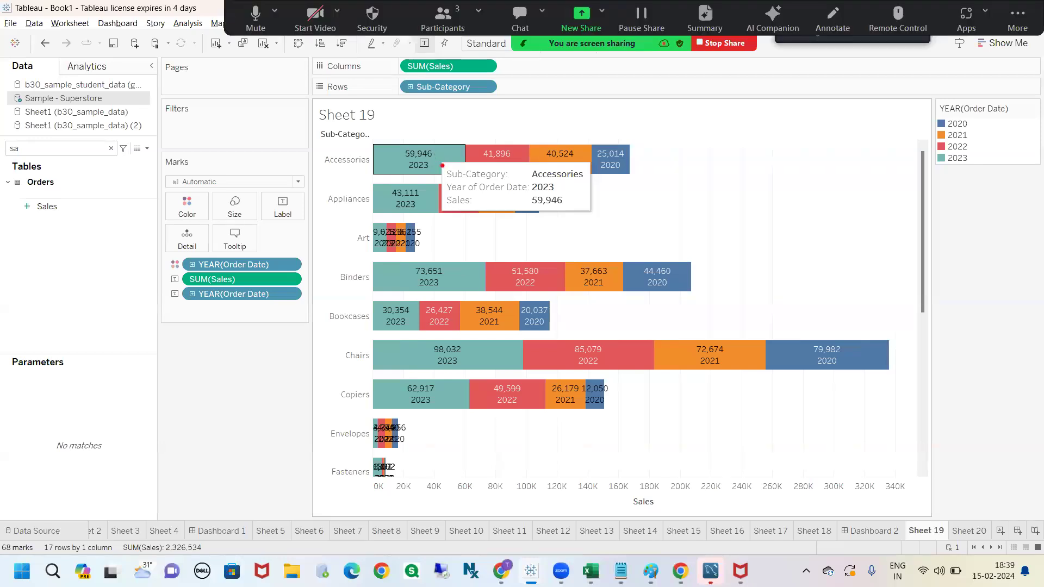
{"action": "mouse_move", "coordinate": [442, 166]}
{"action": "left_mouse_down"}
{"action": "mouse_move", "coordinate": [432, 182]}
{"action": "mouse_move", "coordinate": [467, 233]}
{"action": "mouse_move", "coordinate": [570, 218]}
{"action": "mouse_move", "coordinate": [567, 153]}
{"action": "mouse_move", "coordinate": [419, 166]}
{"action": "left_mouse_up"}
{"action": "mouse_move", "coordinate": [578, 187]}
{"action": "left_mouse_down"}
{"action": "mouse_move", "coordinate": [674, 186]}
{"action": "mouse_move", "coordinate": [641, 190]}
{"action": "mouse_move", "coordinate": [693, 197]}
{"action": "mouse_move", "coordinate": [653, 198]}
{"action": "left_mouse_up"}
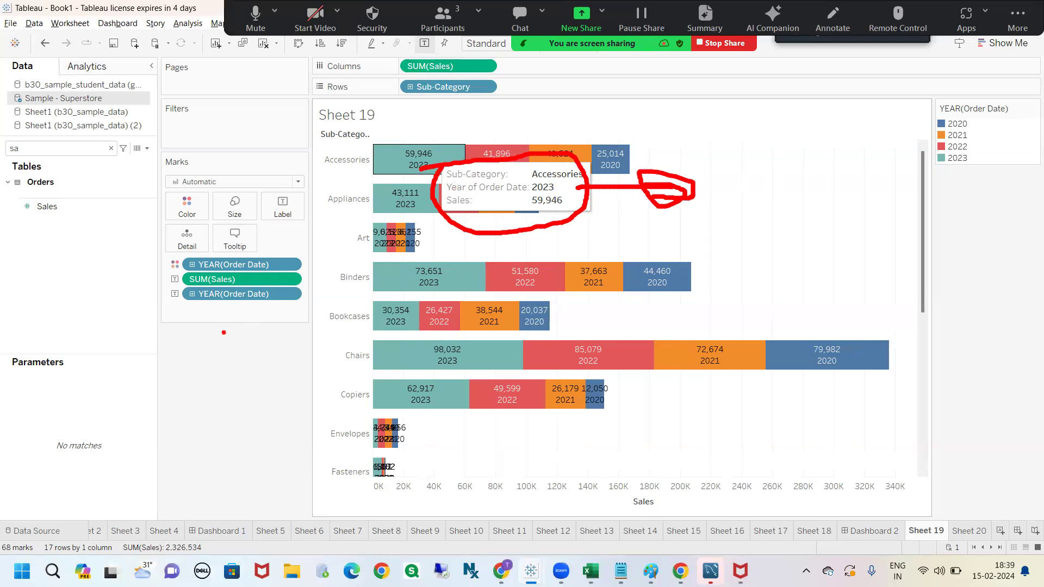
{"action": "key", "text": "Escape"}
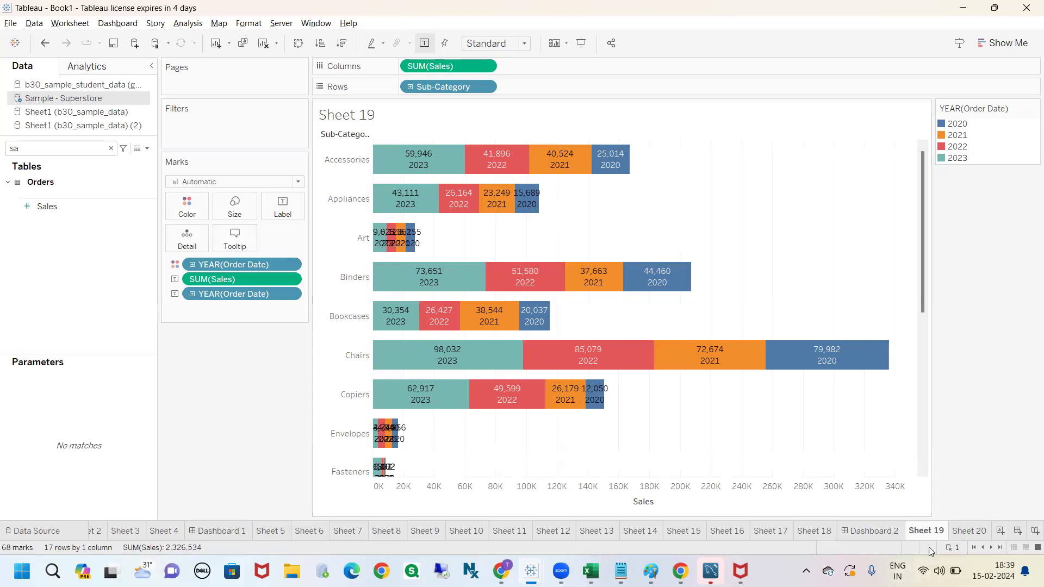
Convert Sheet 20's pie to horizontal bars using Show Me, fit it to Entire View, and show mark labels
{"action": "left_click", "coordinate": [962, 534]}
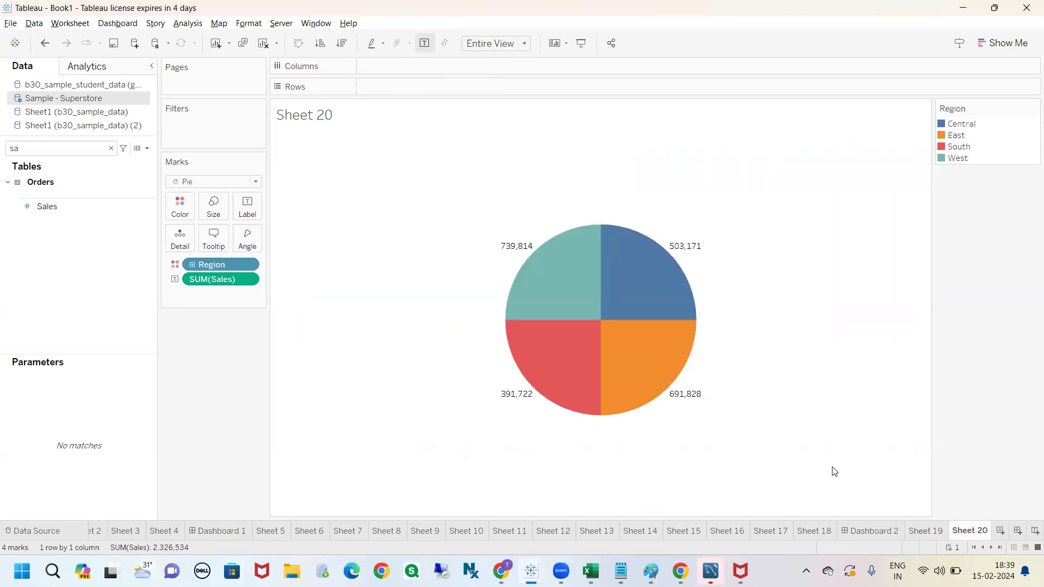
{"action": "left_click", "coordinate": [1002, 43]}
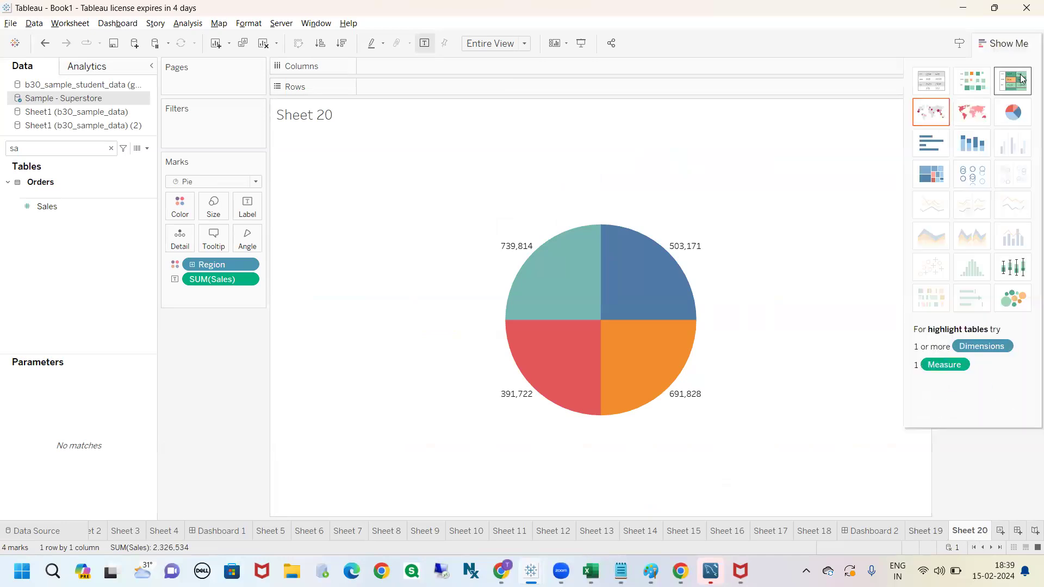
{"action": "left_click", "coordinate": [930, 142]}
{"action": "left_click", "coordinate": [495, 44]}
{"action": "key", "text": "Return"}
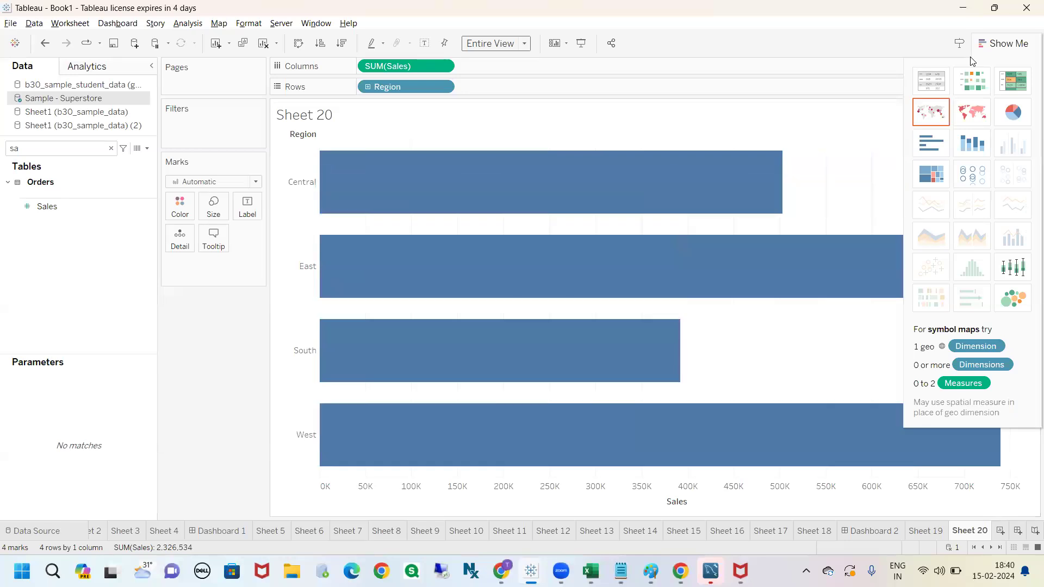
{"action": "left_click", "coordinate": [1000, 44]}
{"action": "left_click", "coordinate": [424, 43]}
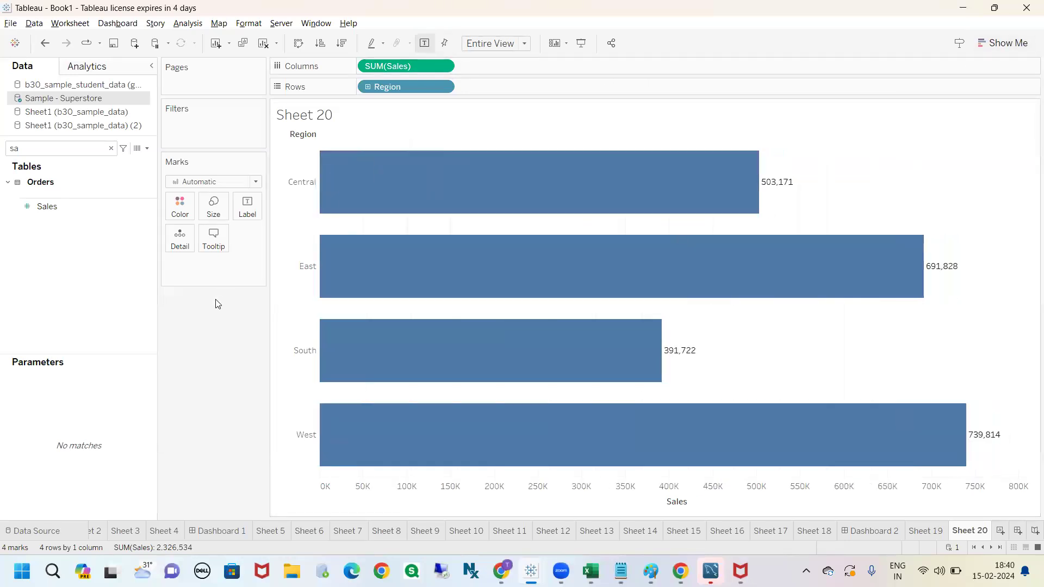
Color the region bars on Sheet 20 red
{"action": "left_click", "coordinate": [183, 212]}
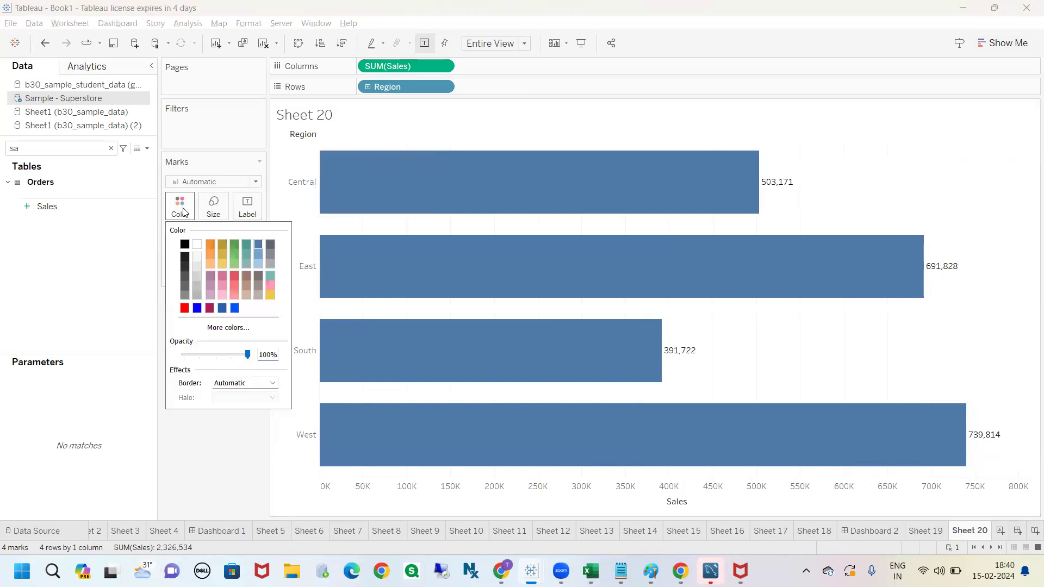
{"action": "left_click", "coordinate": [184, 308]}
{"action": "left_click", "coordinate": [226, 432]}
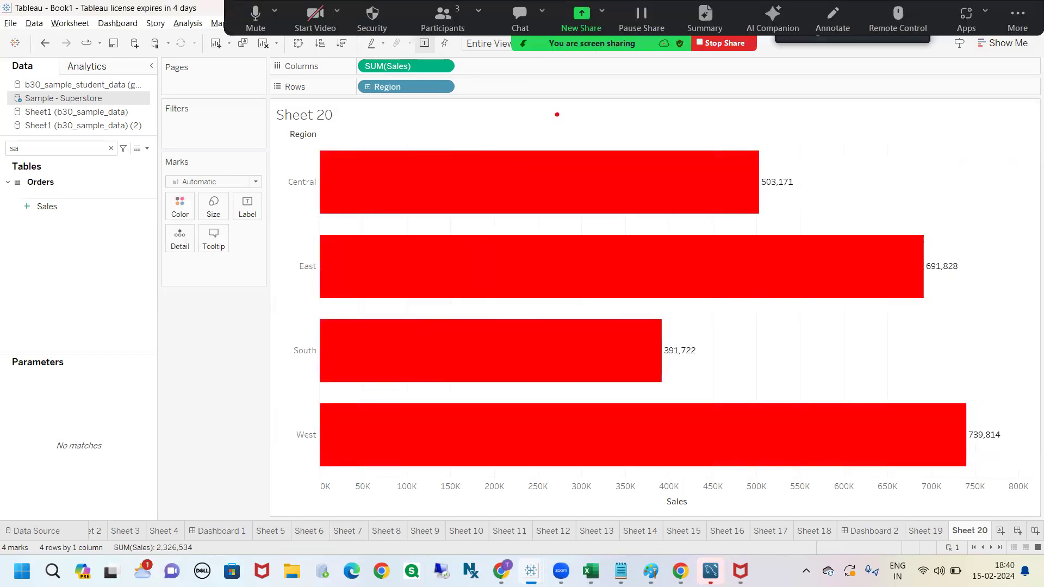
Mark the Central bar with a red ink arrow, circle its sales label, and clear the ink
{"action": "mouse_move", "coordinate": [553, 141]}
{"action": "left_mouse_down"}
{"action": "mouse_move", "coordinate": [540, 143]}
{"action": "mouse_move", "coordinate": [568, 143]}
{"action": "left_mouse_up"}
{"action": "mouse_move", "coordinate": [793, 168]}
{"action": "left_mouse_down"}
{"action": "mouse_move", "coordinate": [760, 169]}
{"action": "mouse_move", "coordinate": [817, 185]}
{"action": "mouse_move", "coordinate": [782, 159]}
{"action": "left_mouse_up"}
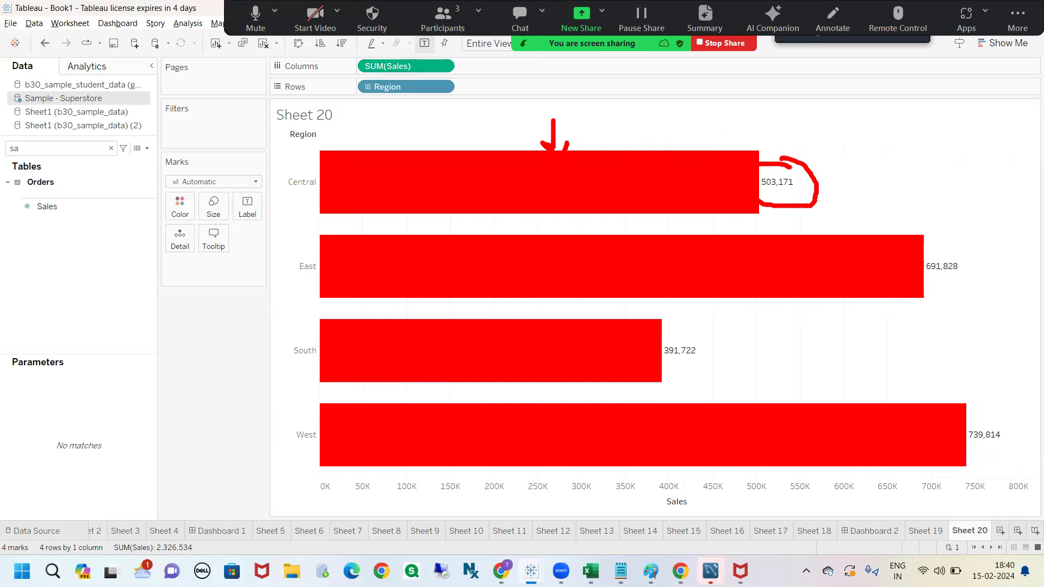
{"action": "left_click_drag", "start_coordinate": [631, 125], "coordinate": [643, 141]}
{"action": "key", "text": "Escape"}
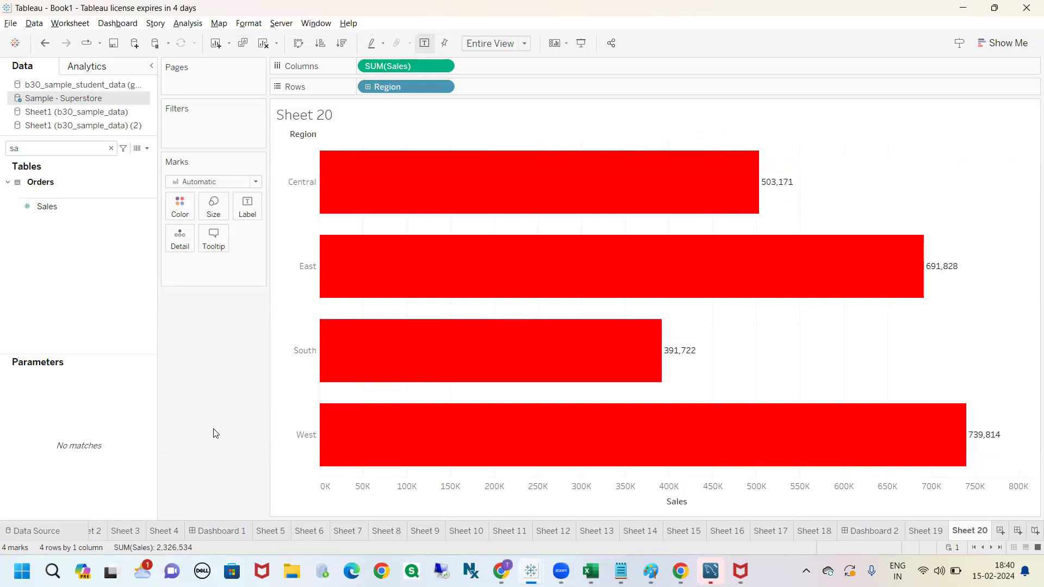
Open the mark label font options, tick Automatic and Match Mark Color in red ink, and close the options
{"action": "left_click", "coordinate": [244, 209]}
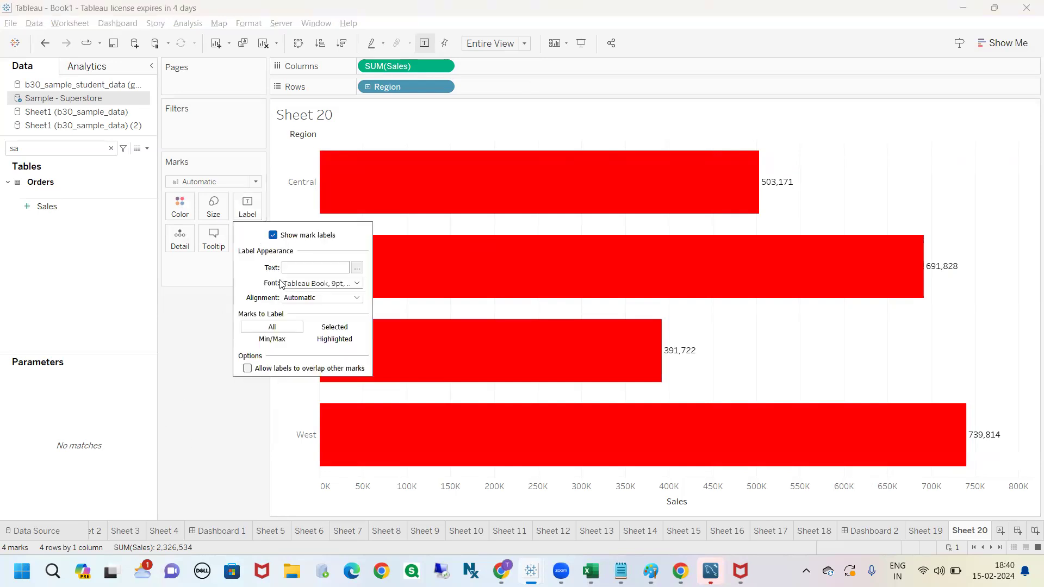
{"action": "left_click", "coordinate": [356, 283]}
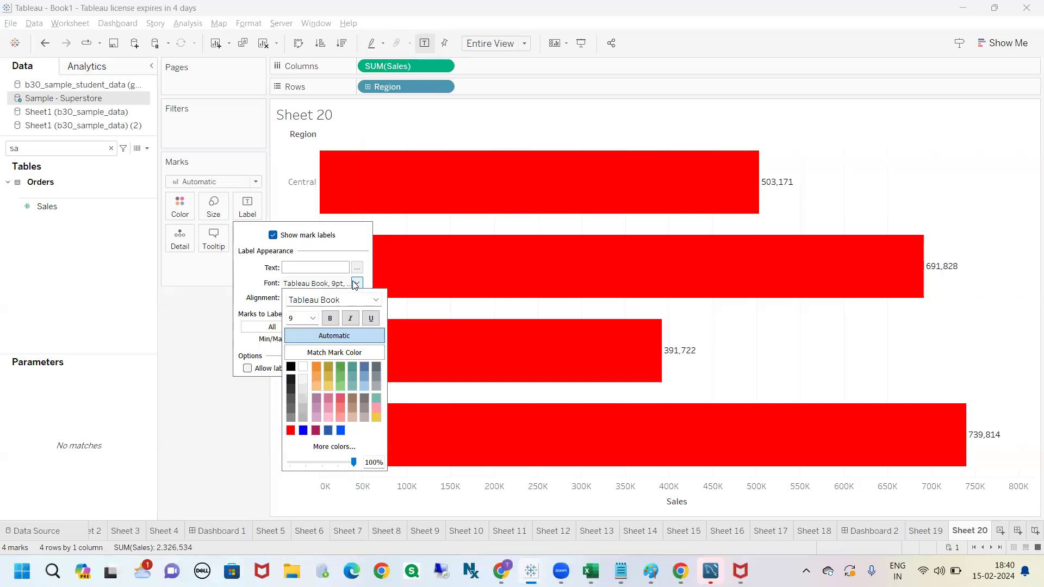
{"action": "mouse_move", "coordinate": [357, 336]}
{"action": "left_mouse_down"}
{"action": "mouse_move", "coordinate": [370, 330]}
{"action": "mouse_move", "coordinate": [375, 346]}
{"action": "left_mouse_up"}
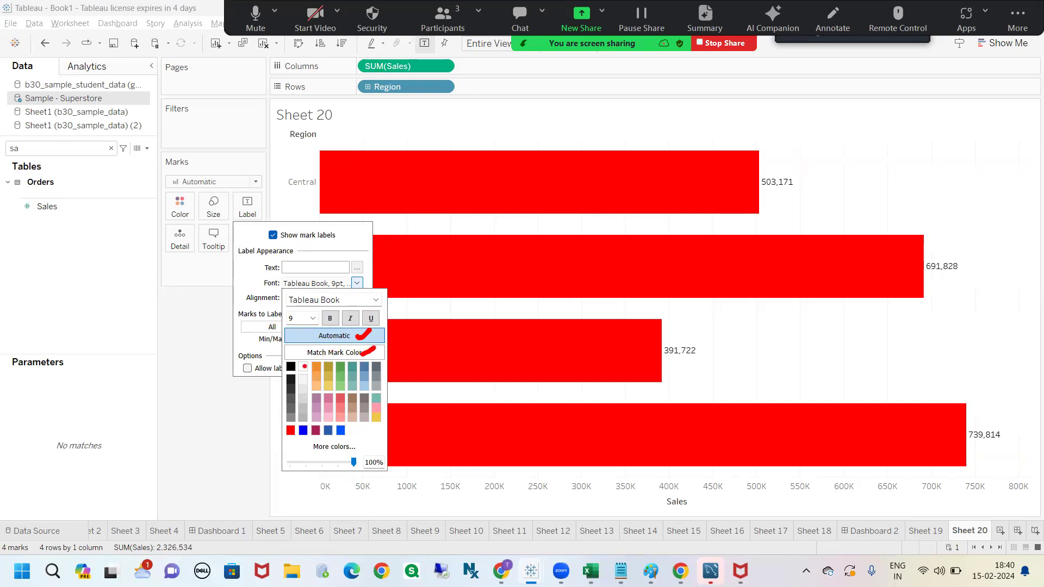
{"action": "key", "text": "Escape"}
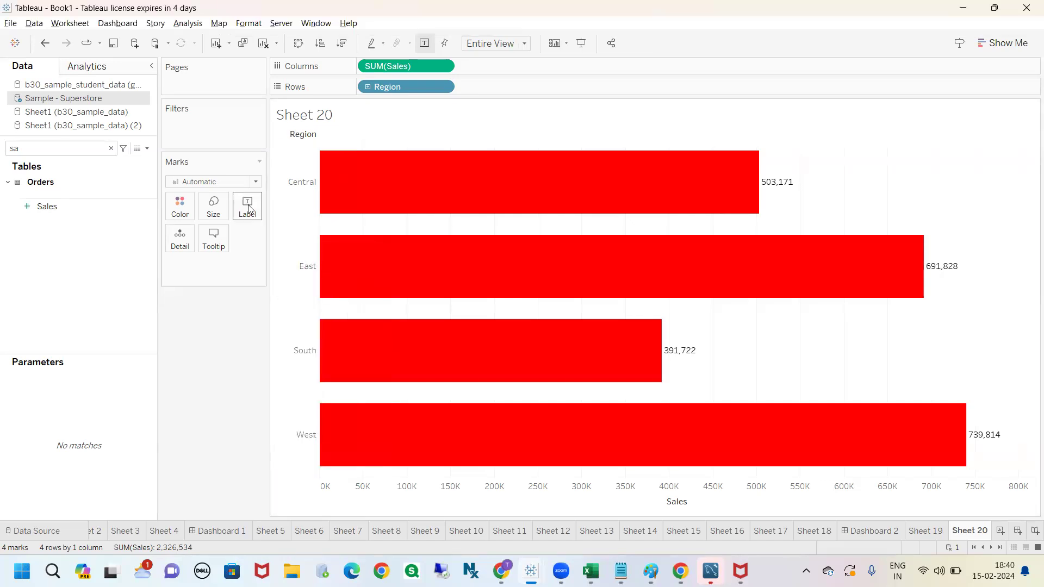
Set the mark labels' font color to Match Mark Color, ink an arc at the Central bar's label, and clear it
{"action": "left_click", "coordinate": [249, 208]}
{"action": "left_click", "coordinate": [350, 285]}
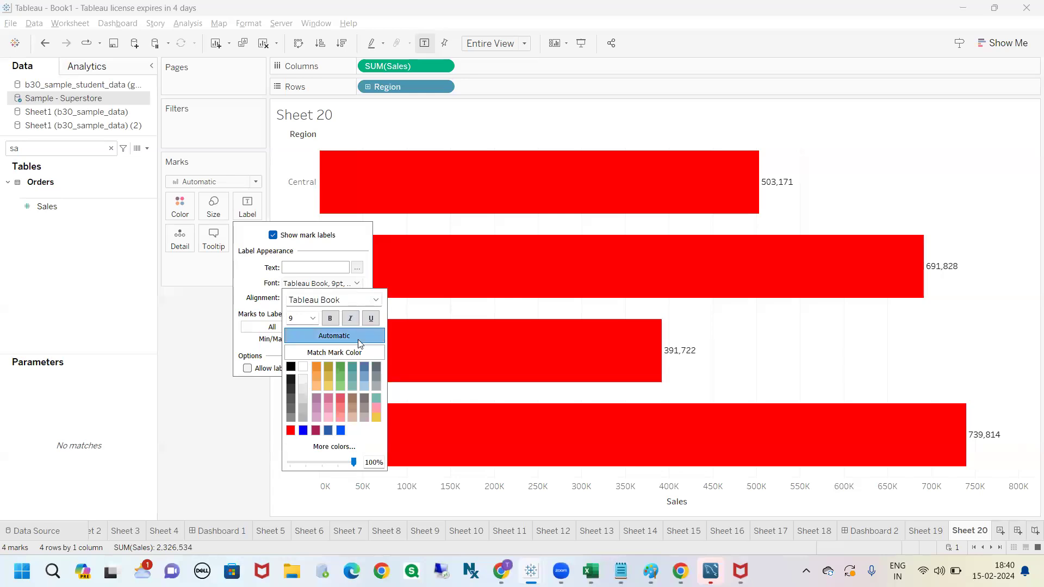
{"action": "left_click", "coordinate": [358, 353]}
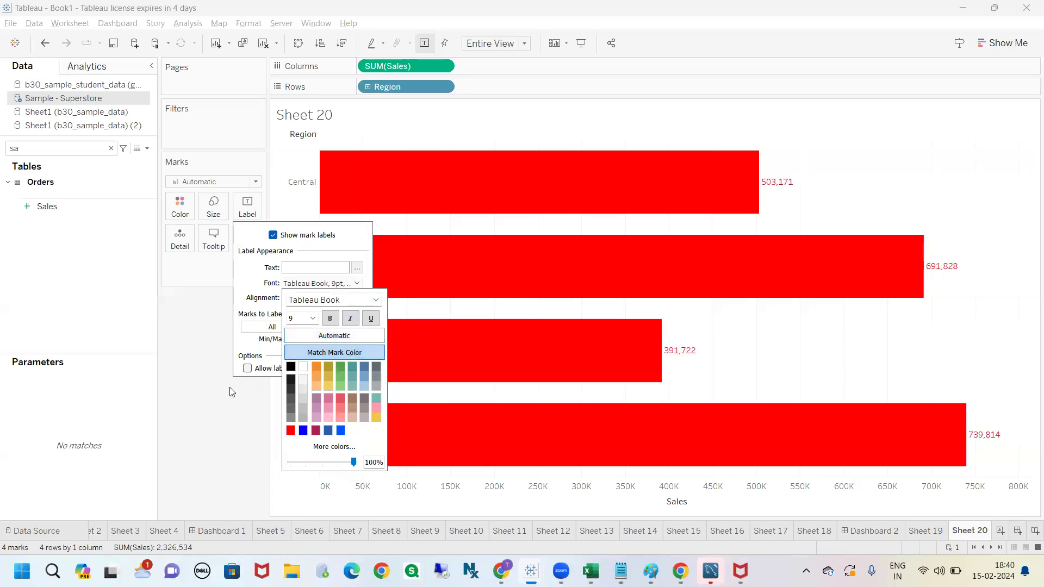
{"action": "left_click", "coordinate": [266, 379]}
{"action": "key", "text": "ctrl+2"}
{"action": "mouse_move", "coordinate": [555, 109]}
{"action": "left_mouse_down"}
{"action": "mouse_move", "coordinate": [576, 145]}
{"action": "mouse_move", "coordinate": [679, 114]}
{"action": "mouse_move", "coordinate": [798, 160]}
{"action": "mouse_move", "coordinate": [797, 170]}
{"action": "left_mouse_up"}
{"action": "key", "text": "Escape"}
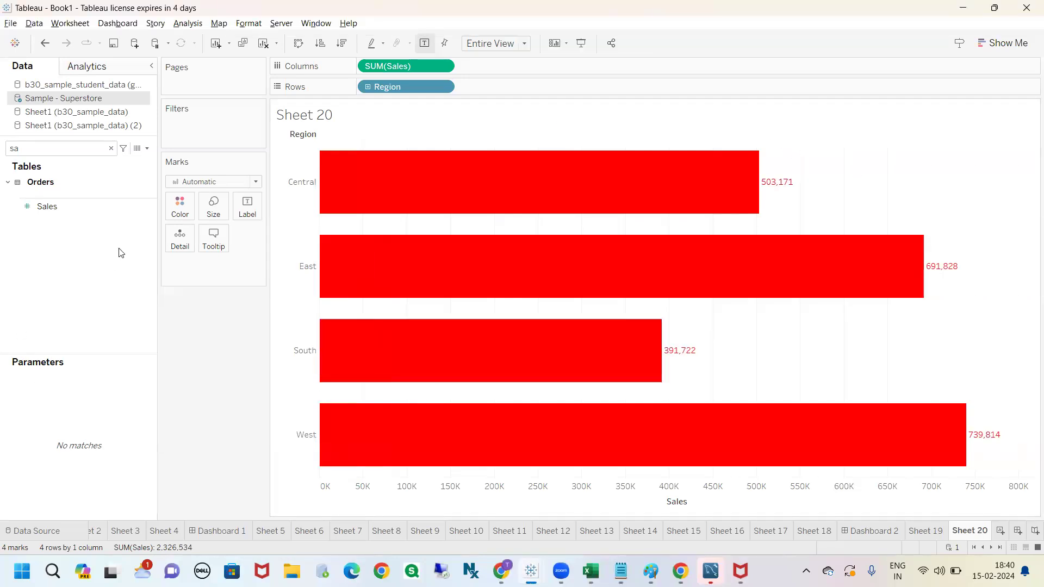
Change the color of all region bars on Sheet 20 to bright blue
{"action": "left_click", "coordinate": [179, 212]}
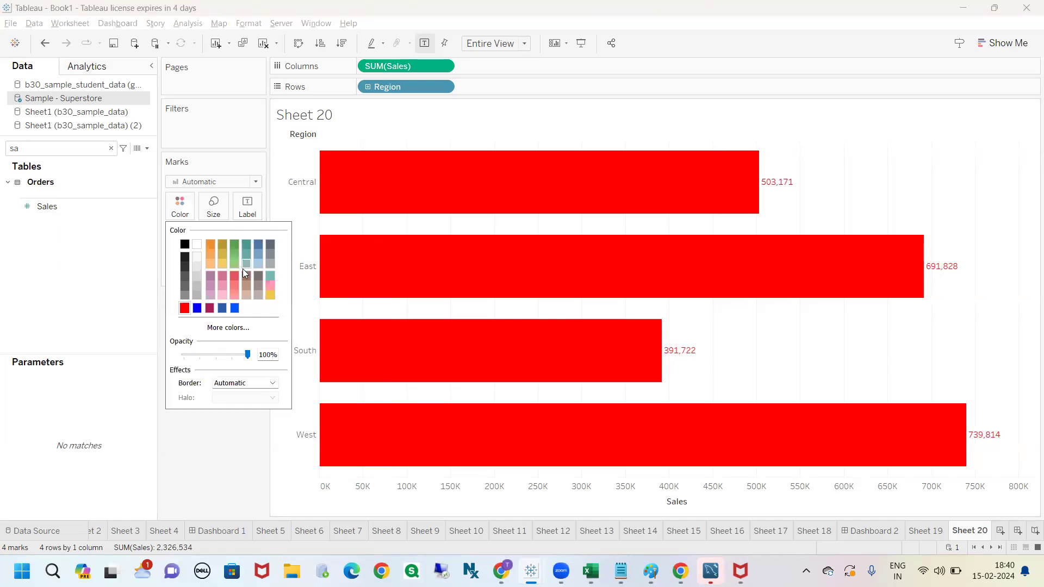
{"action": "left_click", "coordinate": [236, 309]}
{"action": "mouse_move", "coordinate": [767, 188]}
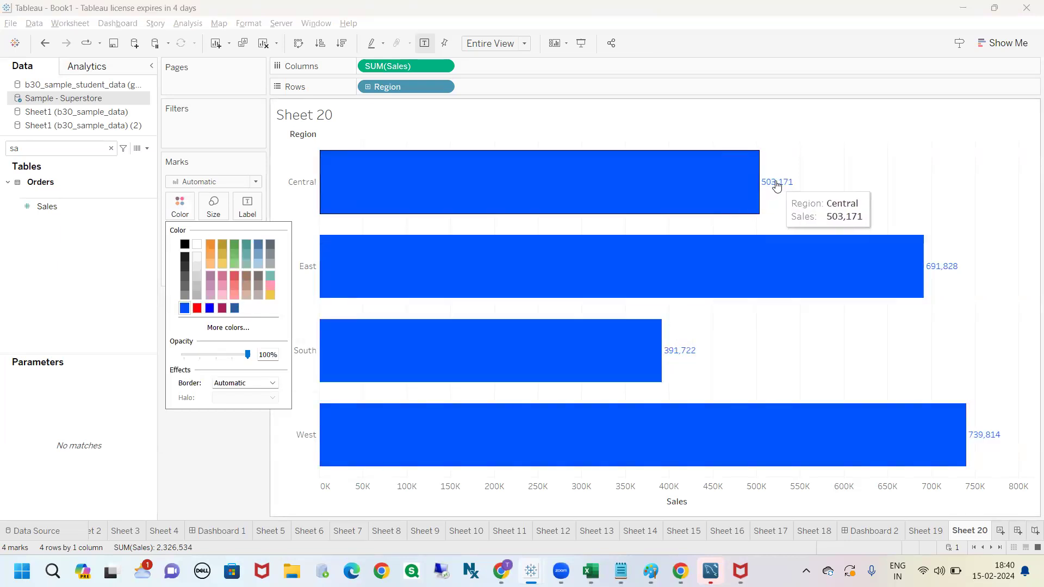
{"action": "left_click", "coordinate": [210, 419]}
Search the data fields for "reg" and color the bars by Region
{"action": "left_click", "coordinate": [42, 149]}
{"action": "key", "text": "BackSpace"}
{"action": "key", "text": "BackSpace"}
{"action": "type", "text": "reg"}
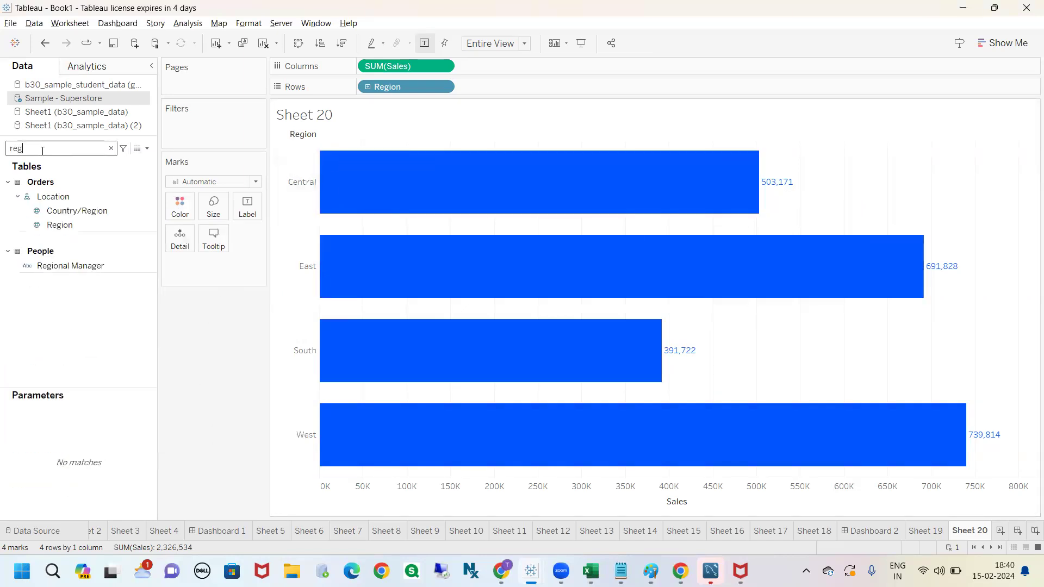
{"action": "left_click_drag", "start_coordinate": [59, 224], "coordinate": [184, 211]}
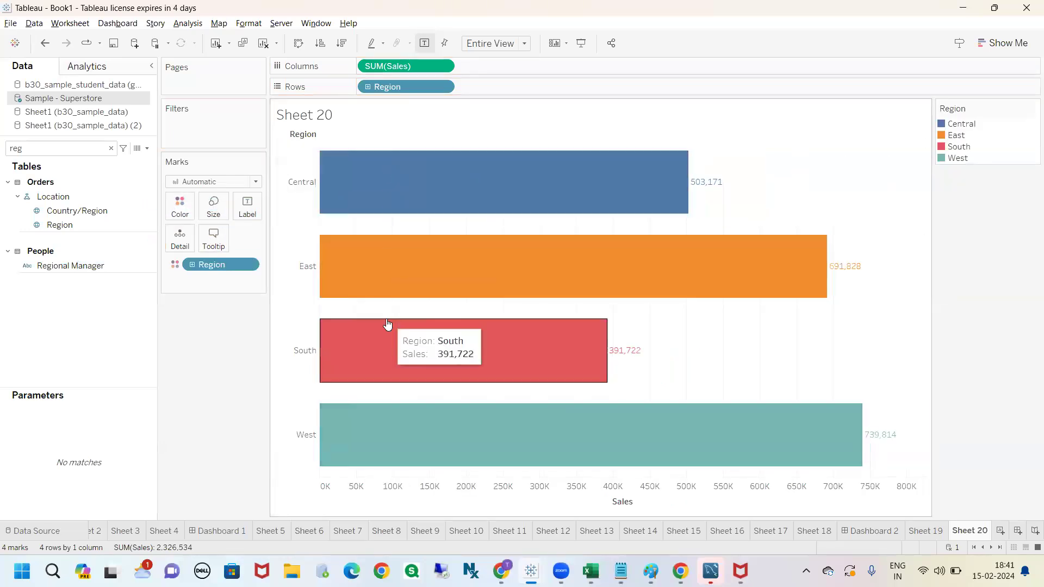
Circle the Central, East and South sales labels in red ink and clear the ink
{"action": "mouse_move", "coordinate": [626, 154]}
{"action": "left_mouse_down"}
{"action": "mouse_move", "coordinate": [621, 143]}
{"action": "mouse_move", "coordinate": [718, 133]}
{"action": "mouse_move", "coordinate": [738, 179]}
{"action": "mouse_move", "coordinate": [685, 201]}
{"action": "mouse_move", "coordinate": [693, 166]}
{"action": "mouse_move", "coordinate": [730, 158]}
{"action": "left_mouse_up"}
{"action": "mouse_move", "coordinate": [768, 245]}
{"action": "left_mouse_down"}
{"action": "mouse_move", "coordinate": [766, 228]}
{"action": "mouse_move", "coordinate": [825, 213]}
{"action": "mouse_move", "coordinate": [873, 253]}
{"action": "mouse_move", "coordinate": [845, 289]}
{"action": "mouse_move", "coordinate": [842, 243]}
{"action": "mouse_move", "coordinate": [859, 235]}
{"action": "left_mouse_up"}
{"action": "mouse_move", "coordinate": [533, 370]}
{"action": "left_mouse_down"}
{"action": "mouse_move", "coordinate": [598, 320]}
{"action": "mouse_move", "coordinate": [631, 360]}
{"action": "mouse_move", "coordinate": [644, 315]}
{"action": "mouse_move", "coordinate": [659, 308]}
{"action": "left_mouse_up"}
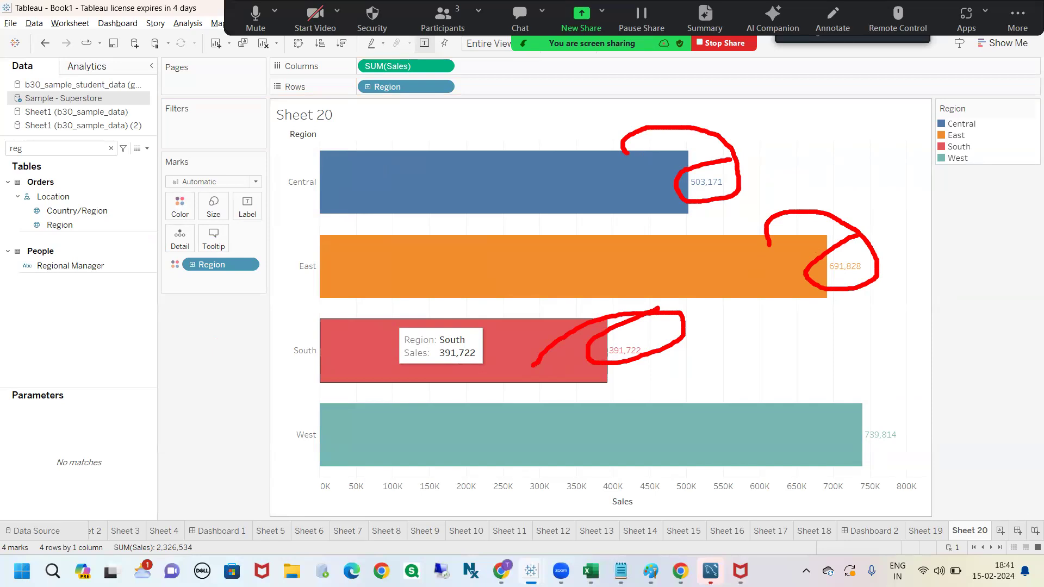
{"action": "key", "text": "Escape"}
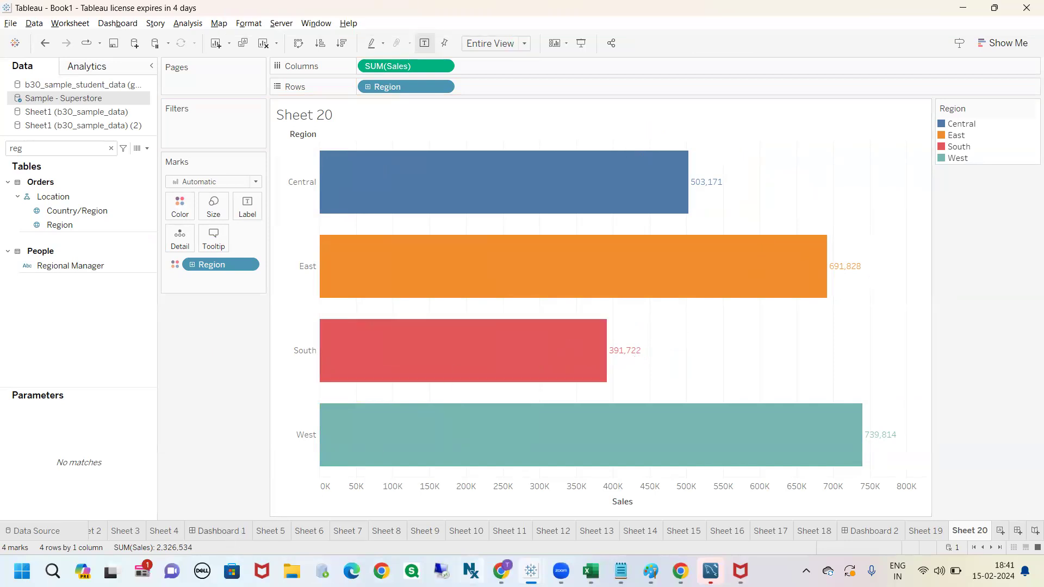
Switch to the Tableau Notes page in Chrome and look through the Conditional Formatting section, expanding "Options we use for coloring"
{"action": "key", "text": "alt+Tab"}
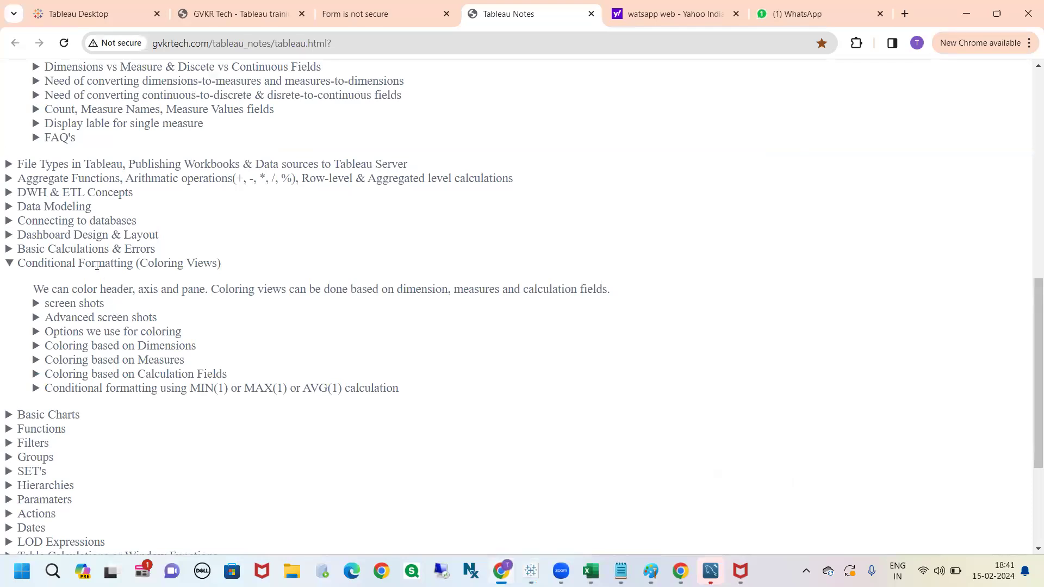
{"action": "mouse_move", "coordinate": [27, 251]}
{"action": "left_mouse_down"}
{"action": "mouse_move", "coordinate": [17, 251]}
{"action": "mouse_move", "coordinate": [202, 435]}
{"action": "mouse_move", "coordinate": [733, 324]}
{"action": "mouse_move", "coordinate": [727, 313]}
{"action": "mouse_move", "coordinate": [39, 261]}
{"action": "mouse_move", "coordinate": [5, 269]}
{"action": "left_mouse_up"}
{"action": "scroll", "coordinate": [105, 319], "scroll_direction": "down", "scroll_amount": 1}
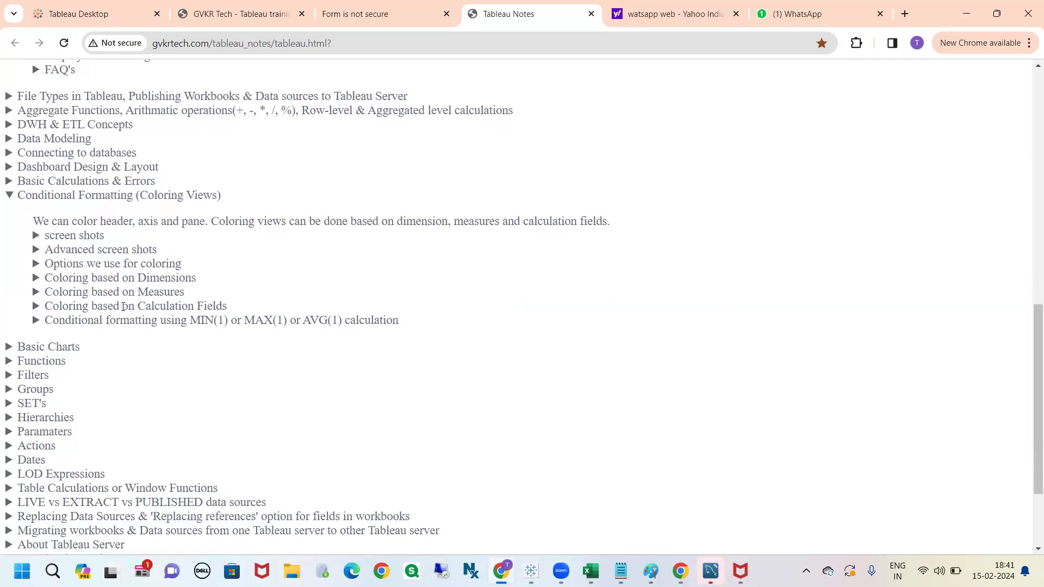
{"action": "left_click", "coordinate": [124, 307]}
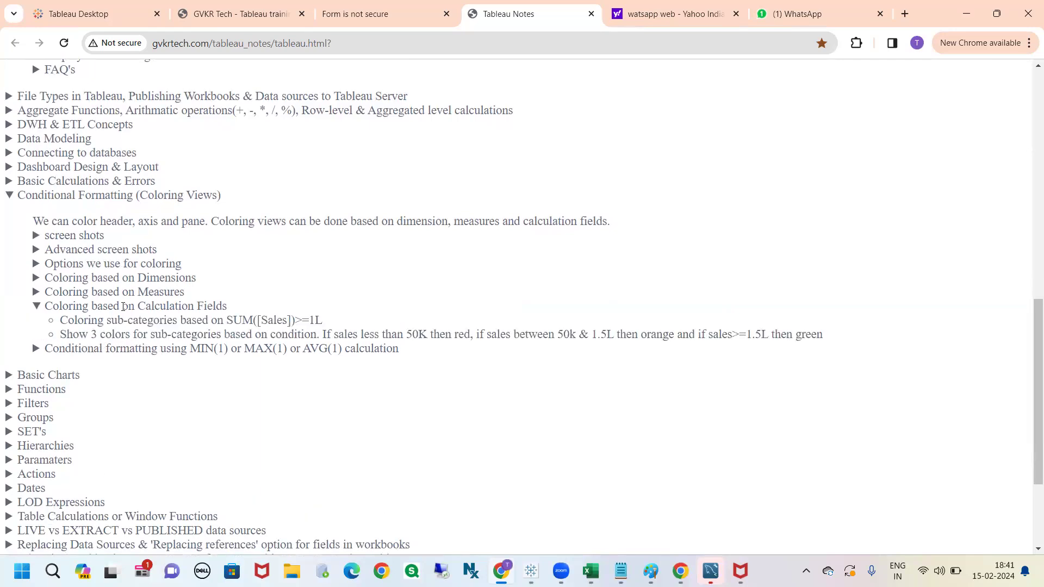
{"action": "left_click", "coordinate": [124, 307]}
{"action": "left_click", "coordinate": [89, 234]}
{"action": "left_click", "coordinate": [90, 237]}
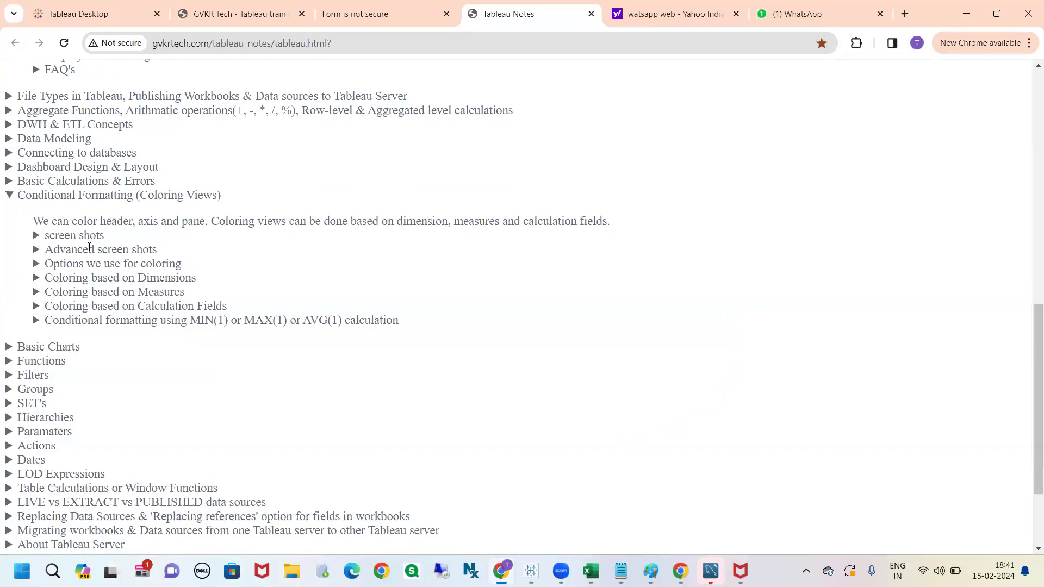
{"action": "double_click", "coordinate": [89, 248]}
{"action": "left_click", "coordinate": [94, 263]}
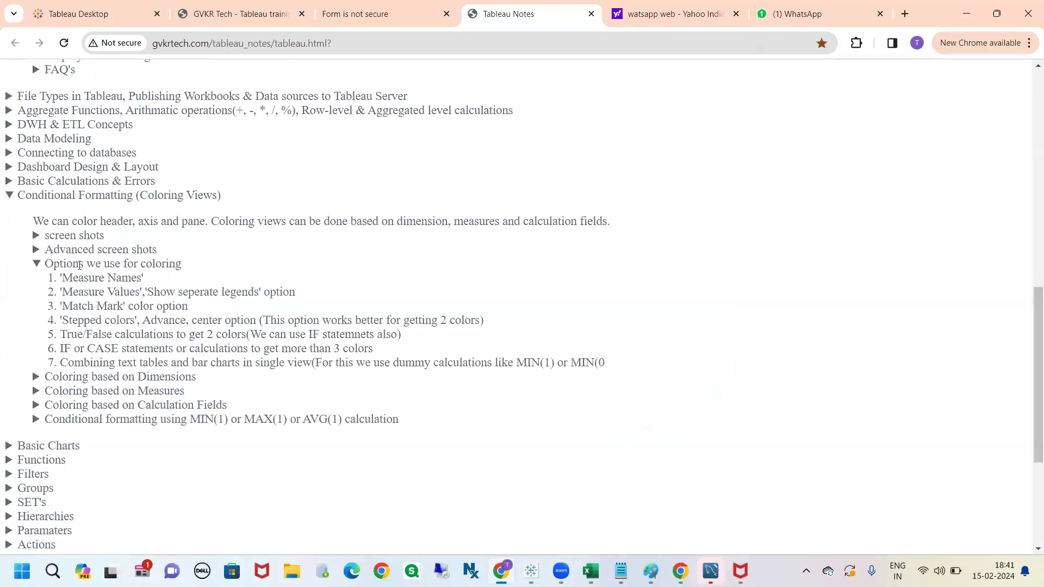
Mark 'Measure Names' and underline the 'Match Mark' color option in red ink, and clear the ink
{"action": "left_click_drag", "start_coordinate": [49, 261], "coordinate": [180, 265]}
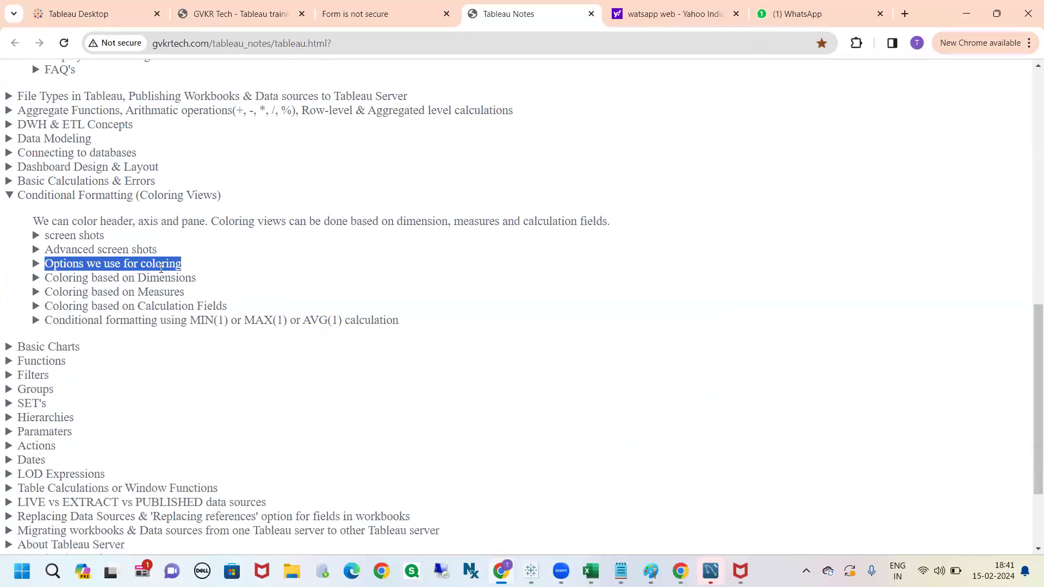
{"action": "left_click", "coordinate": [163, 265]}
{"action": "left_click_drag", "start_coordinate": [148, 269], "coordinate": [59, 283]}
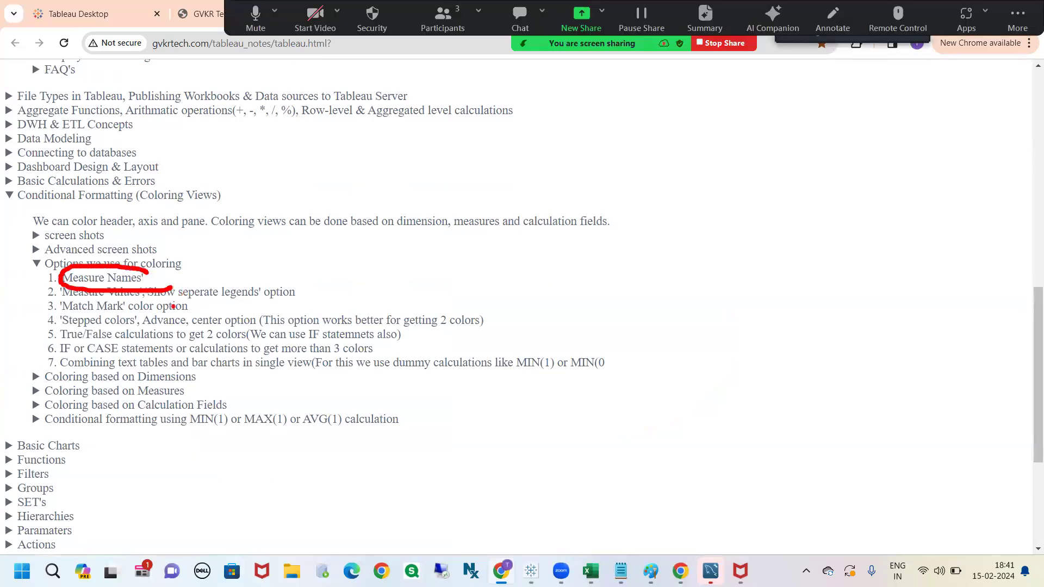
{"action": "mouse_move", "coordinate": [74, 315]}
{"action": "left_mouse_down"}
{"action": "mouse_move", "coordinate": [198, 313]}
{"action": "mouse_move", "coordinate": [66, 313]}
{"action": "left_mouse_up"}
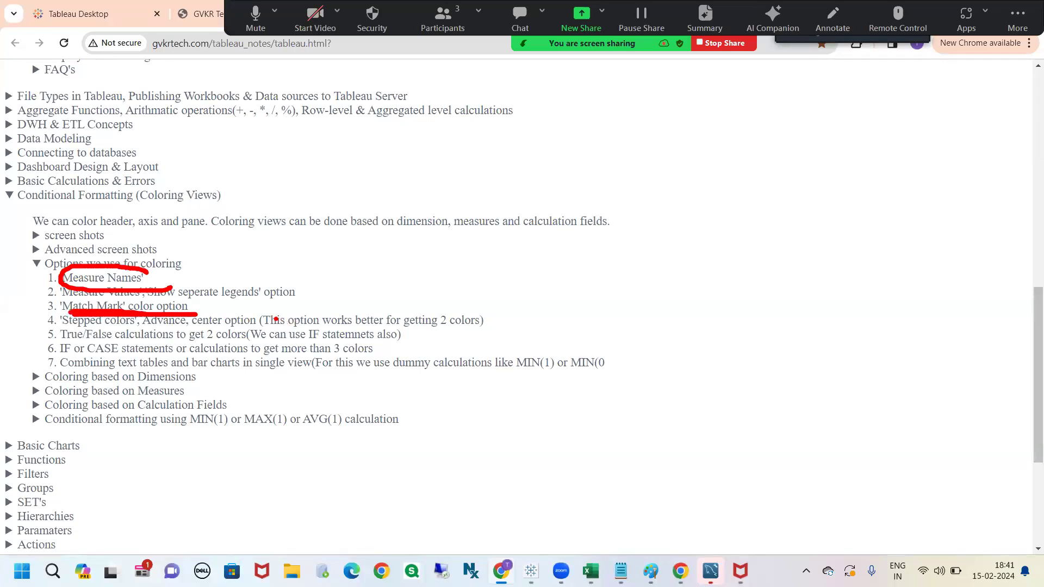
{"action": "key", "text": "Escape"}
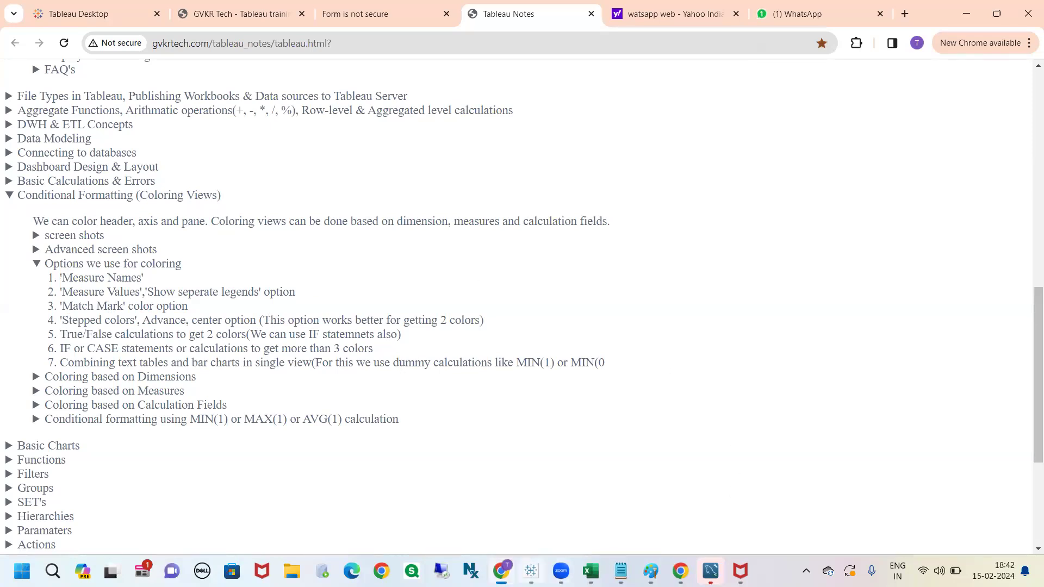
Glance at Sheet 20 in Tableau, return to the Tableau Notes page, and review the Class 3 topics under Syllabus Plan
{"action": "mouse_move", "coordinate": [530, 571]}
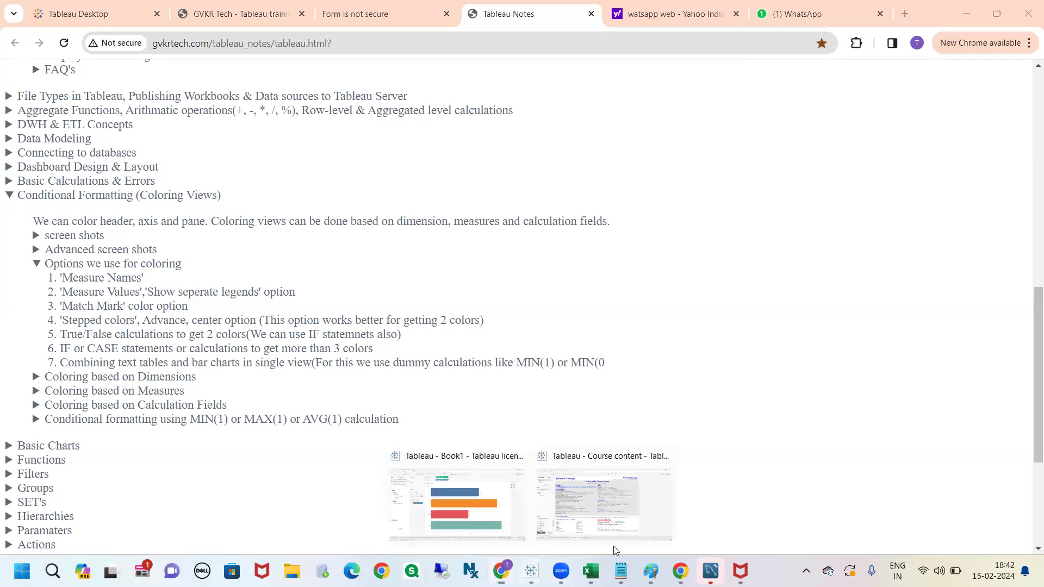
{"action": "left_click", "coordinate": [490, 503]}
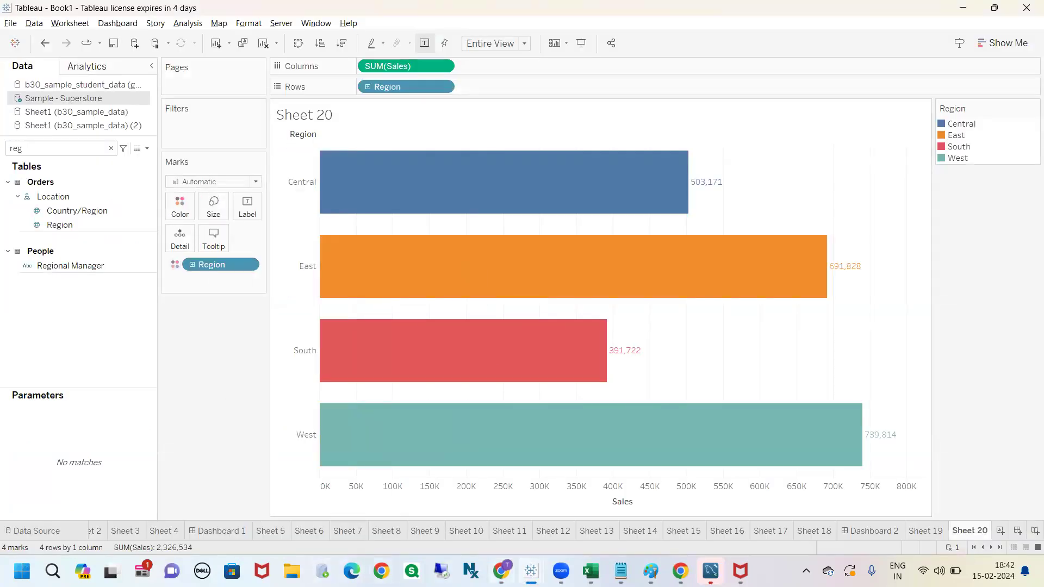
{"action": "left_click", "coordinate": [501, 571]}
{"action": "scroll", "coordinate": [263, 391], "scroll_direction": "up", "scroll_amount": 20}
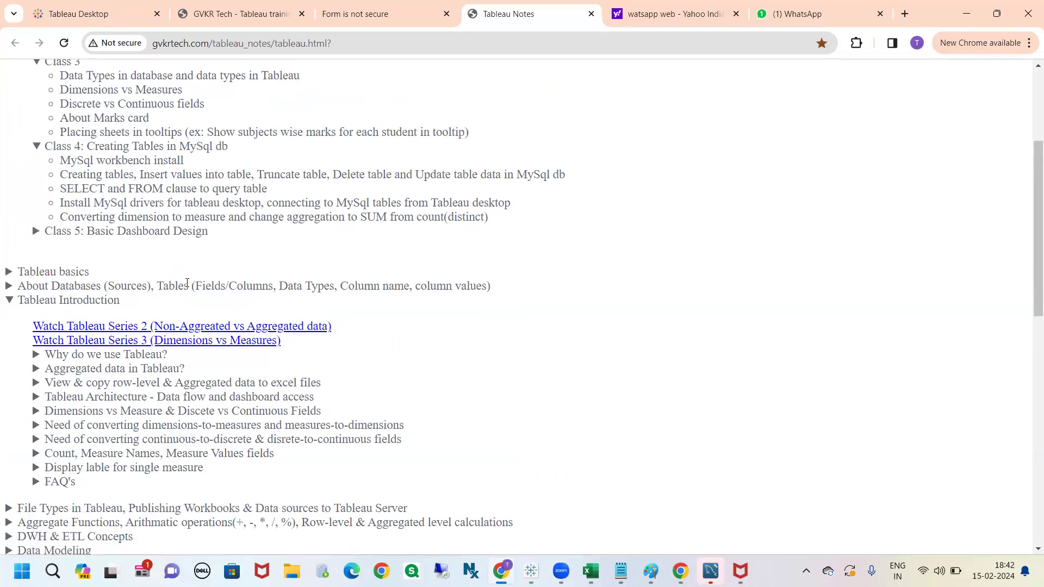
{"action": "left_click", "coordinate": [91, 208]}
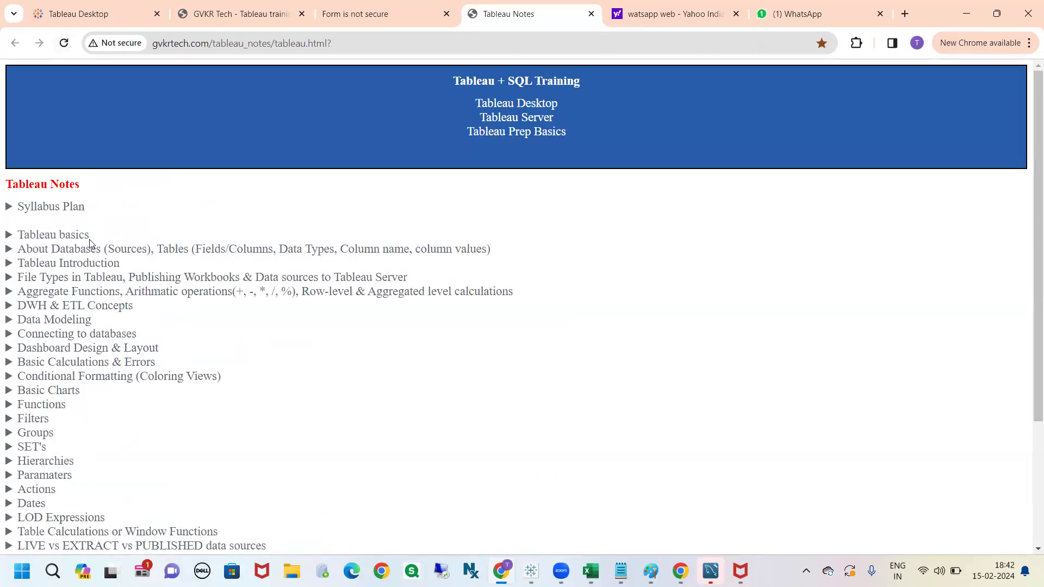
{"action": "left_click", "coordinate": [87, 207]}
{"action": "left_click", "coordinate": [71, 260]}
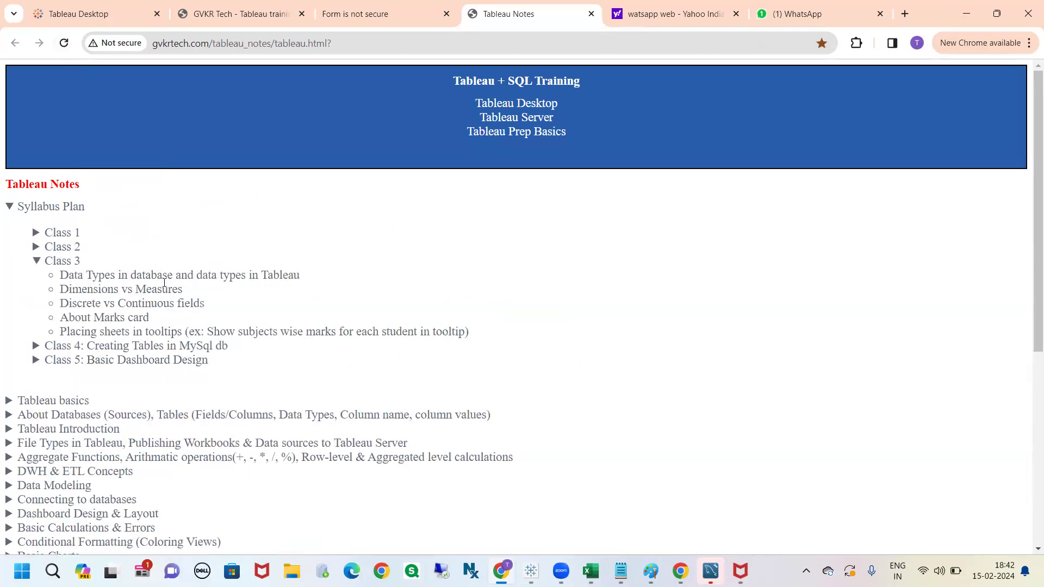
{"action": "scroll", "coordinate": [161, 281], "scroll_direction": "down", "scroll_amount": 2}
{"action": "left_click_drag", "start_coordinate": [150, 182], "coordinate": [179, 198]}
{"action": "left_click", "coordinate": [178, 198]}
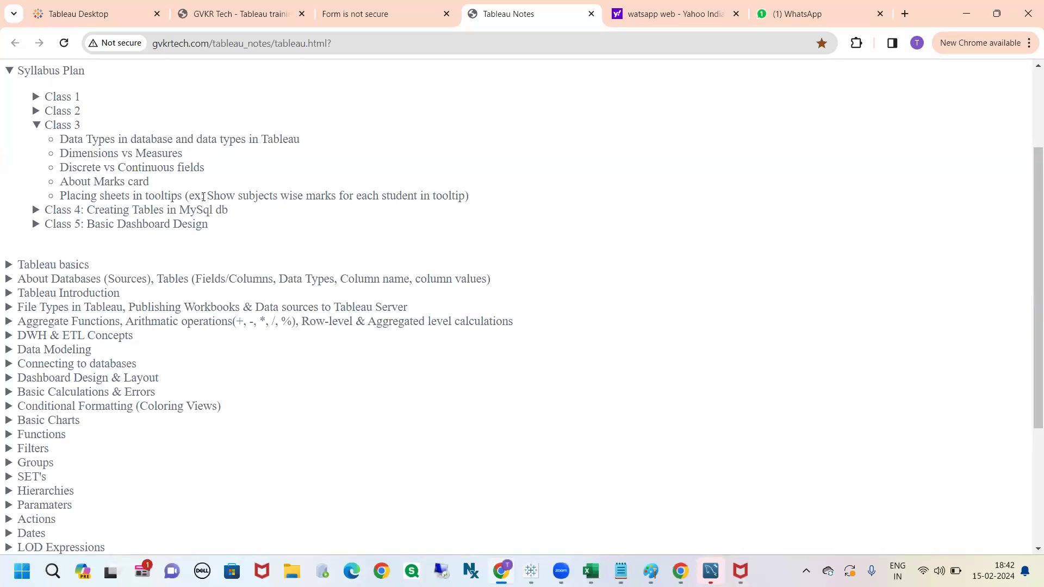
Collapse Class 3 and expand Tableau Version History under Tableau basics to examine the features by version
{"action": "left_click", "coordinate": [70, 127]}
{"action": "scroll", "coordinate": [74, 259], "scroll_direction": "up", "scroll_amount": 1}
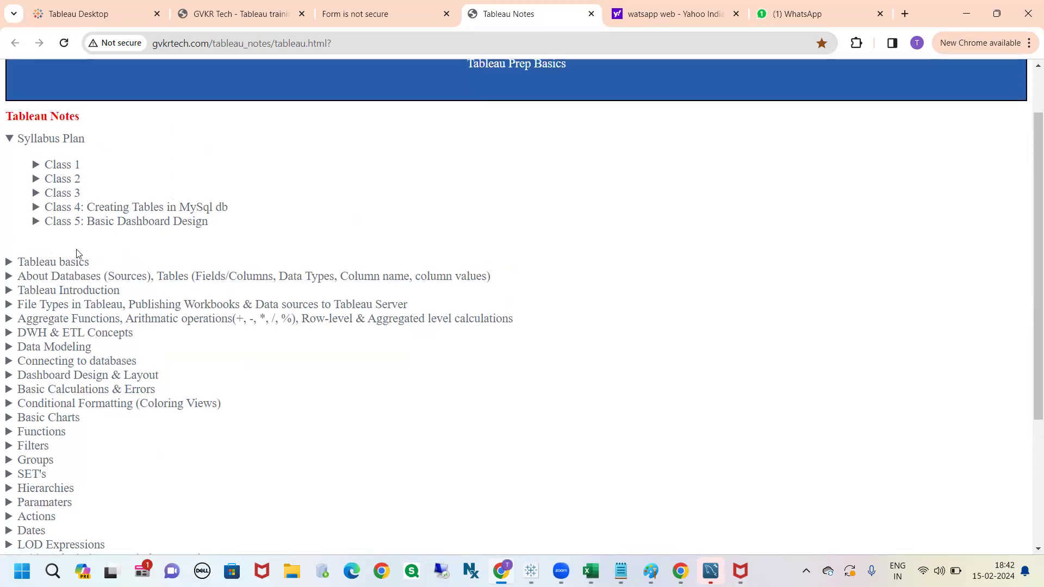
{"action": "left_click", "coordinate": [74, 261]}
{"action": "scroll", "coordinate": [191, 227], "scroll_direction": "down", "scroll_amount": 2}
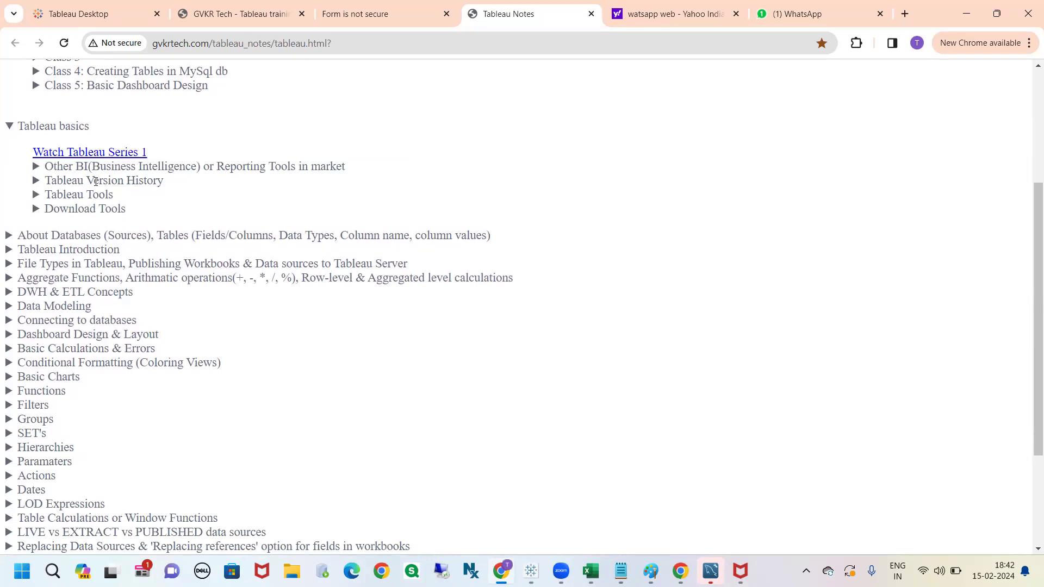
{"action": "left_click", "coordinate": [95, 181]}
{"action": "scroll", "coordinate": [239, 263], "scroll_direction": "down", "scroll_amount": 3}
{"action": "scroll", "coordinate": [243, 261], "scroll_direction": "up", "scroll_amount": 1}
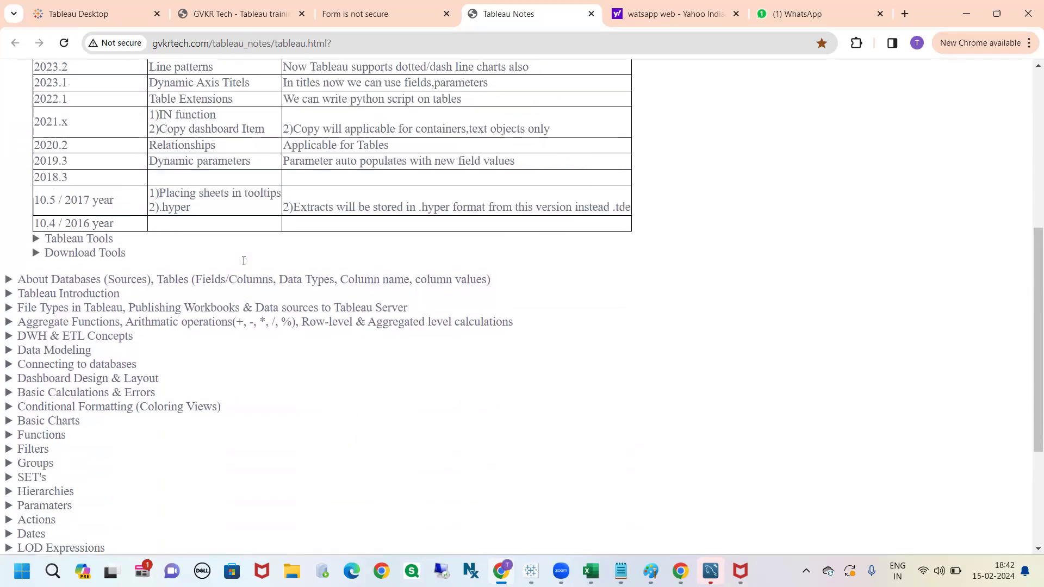
{"action": "scroll", "coordinate": [243, 261], "scroll_direction": "up", "scroll_amount": 1}
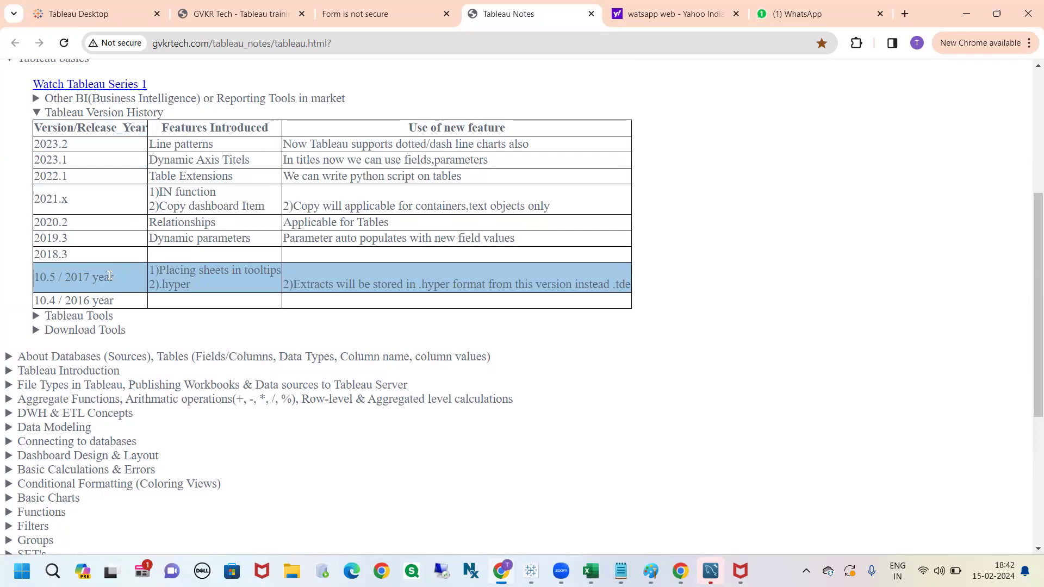
Mark the 10.5 / 2017 release and its tooltip-sheet and .hyper features, ink around the version table, and clear the ink
{"action": "mouse_move", "coordinate": [44, 258]}
{"action": "left_mouse_down"}
{"action": "mouse_move", "coordinate": [8, 274]}
{"action": "mouse_move", "coordinate": [71, 301]}
{"action": "mouse_move", "coordinate": [76, 259]}
{"action": "mouse_move", "coordinate": [45, 262]}
{"action": "left_mouse_up"}
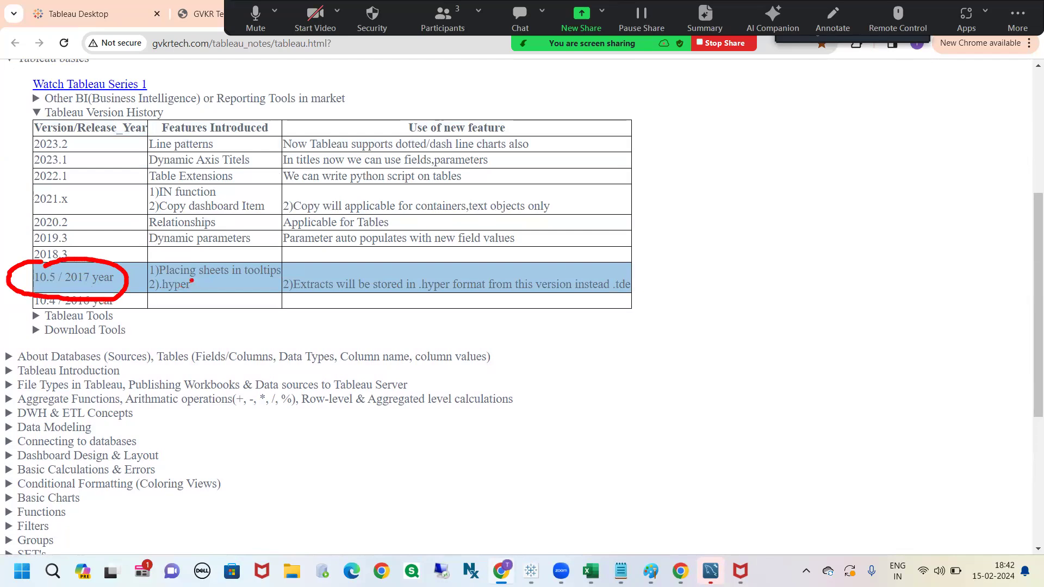
{"action": "left_click_drag", "start_coordinate": [279, 270], "coordinate": [324, 245]}
{"action": "left_click_drag", "start_coordinate": [159, 280], "coordinate": [271, 276]}
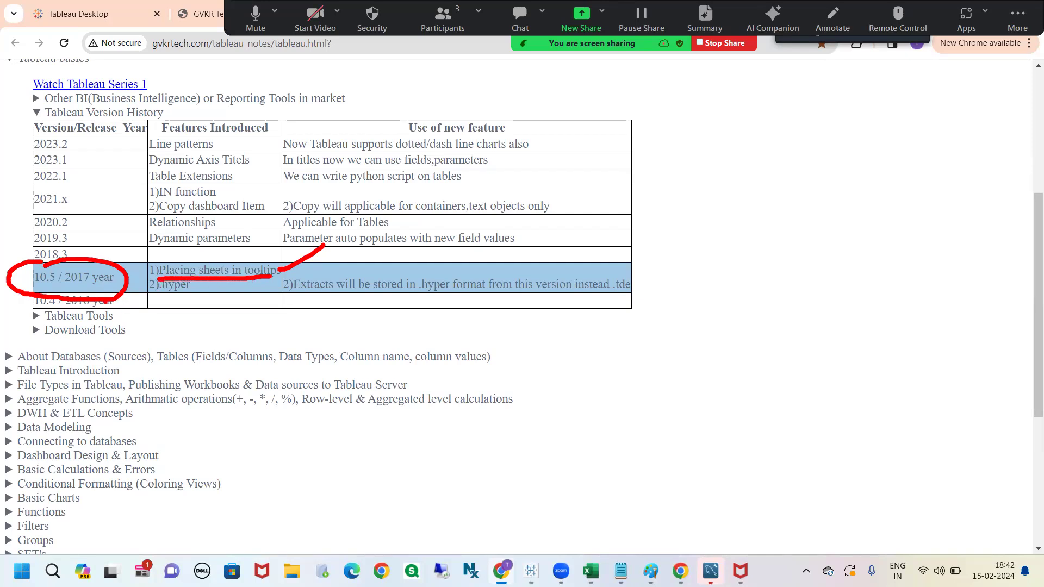
{"action": "mouse_move", "coordinate": [167, 295]}
{"action": "left_mouse_down"}
{"action": "mouse_move", "coordinate": [189, 295]}
{"action": "mouse_move", "coordinate": [167, 297]}
{"action": "left_mouse_up"}
{"action": "left_click_drag", "start_coordinate": [70, 275], "coordinate": [137, 267]}
{"action": "mouse_move", "coordinate": [113, 141]}
{"action": "left_mouse_down"}
{"action": "mouse_move", "coordinate": [95, 140]}
{"action": "mouse_move", "coordinate": [60, 296]}
{"action": "mouse_move", "coordinate": [683, 272]}
{"action": "mouse_move", "coordinate": [202, 140]}
{"action": "mouse_move", "coordinate": [2, 145]}
{"action": "left_mouse_up"}
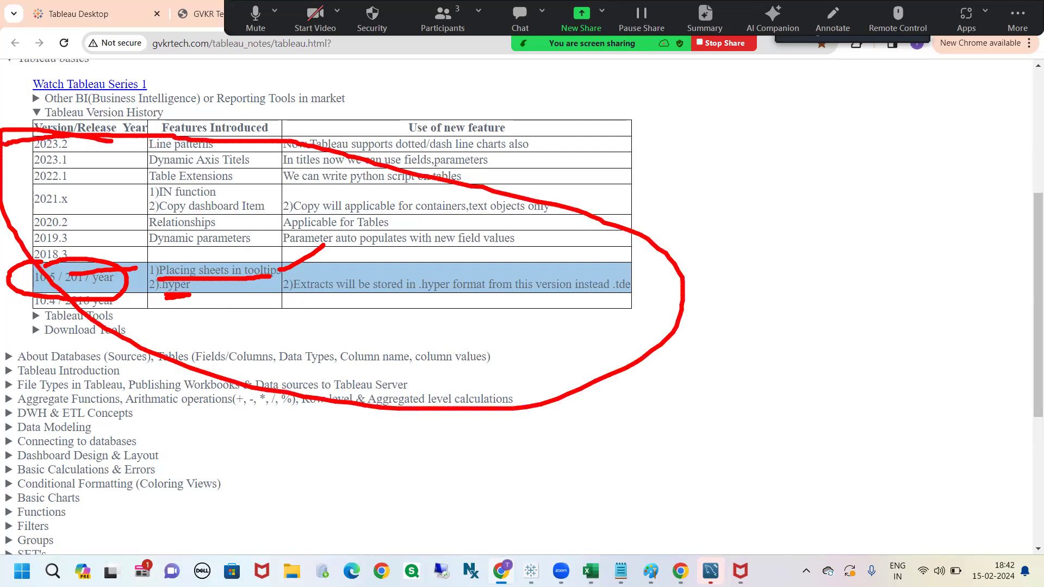
{"action": "mouse_move", "coordinate": [654, 260]}
{"action": "left_mouse_down"}
{"action": "mouse_move", "coordinate": [758, 240]}
{"action": "mouse_move", "coordinate": [777, 286]}
{"action": "mouse_move", "coordinate": [726, 211]}
{"action": "left_mouse_up"}
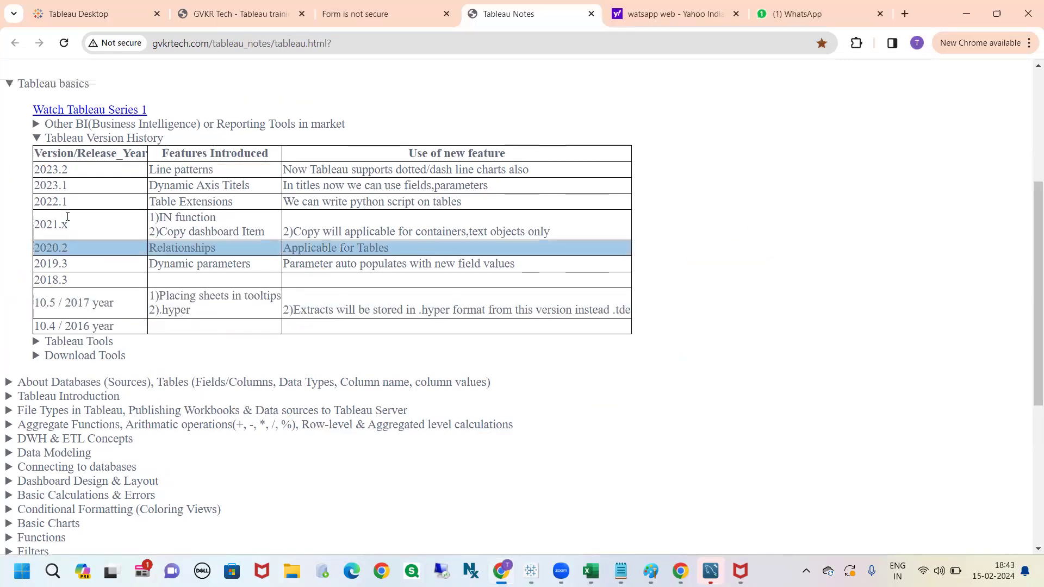
Collapse Tableau Version History and Tableau basics, and expand Class 3 in the Syllabus Plan
{"action": "scroll", "coordinate": [80, 239], "scroll_direction": "up", "scroll_amount": 3}
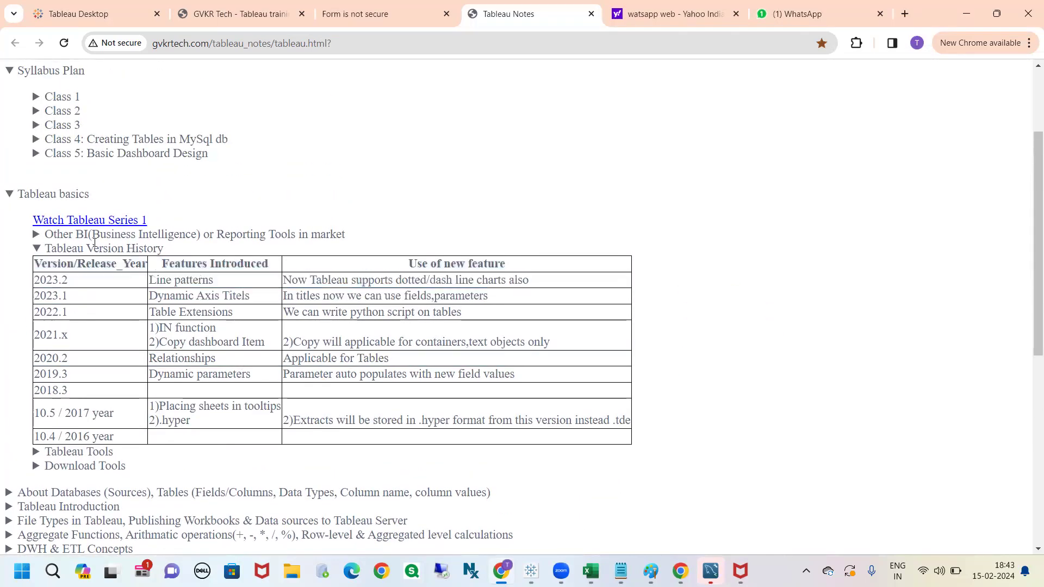
{"action": "left_click", "coordinate": [87, 248]}
{"action": "left_click", "coordinate": [61, 194]}
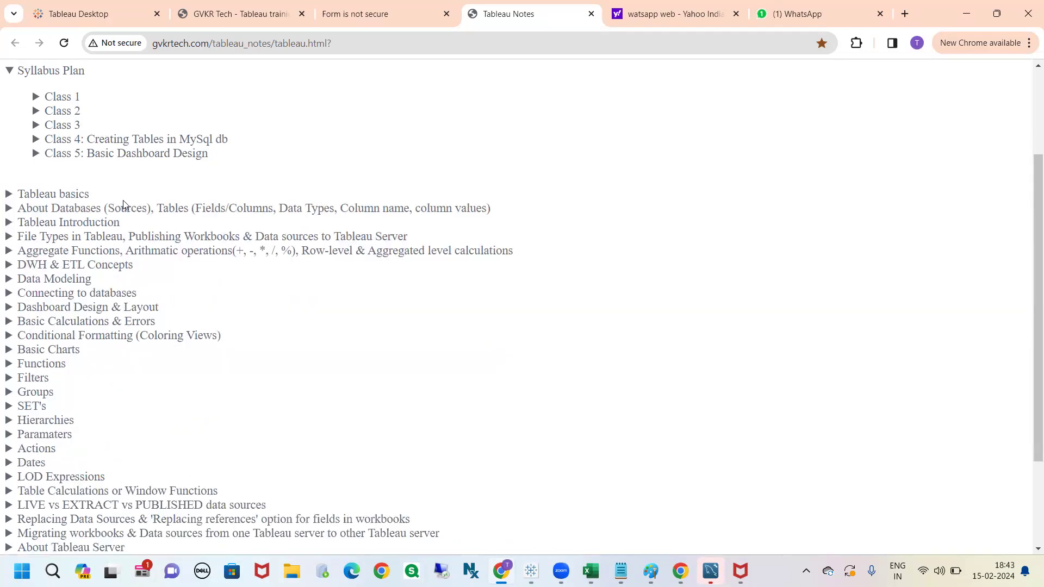
{"action": "left_click", "coordinate": [69, 127]}
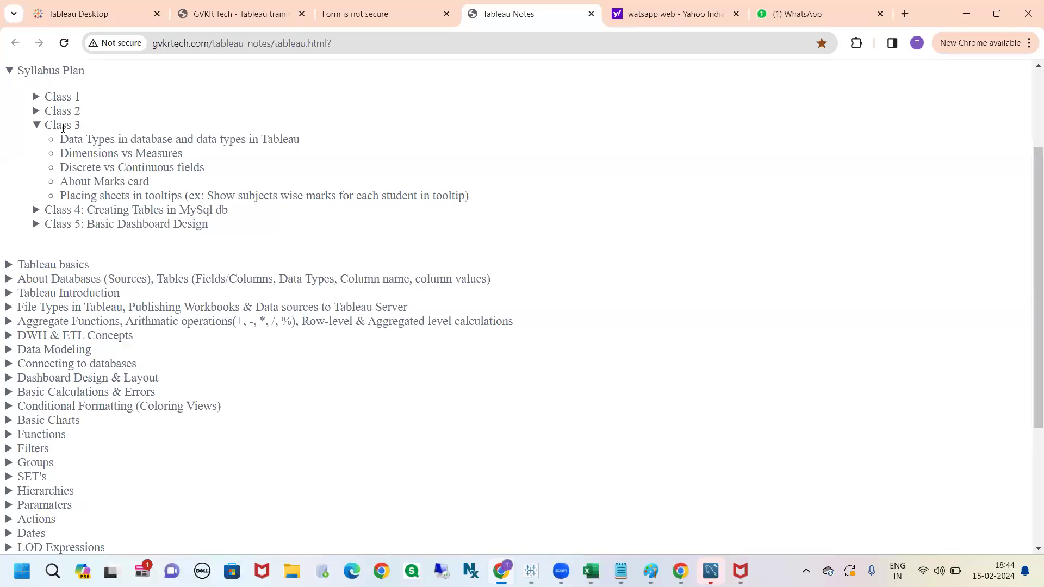
Collapse Class 3 in the Syllabus Plan, glance at Class 4, and expand Class 5: Basic Dashboard Design
{"action": "left_click", "coordinate": [63, 128]}
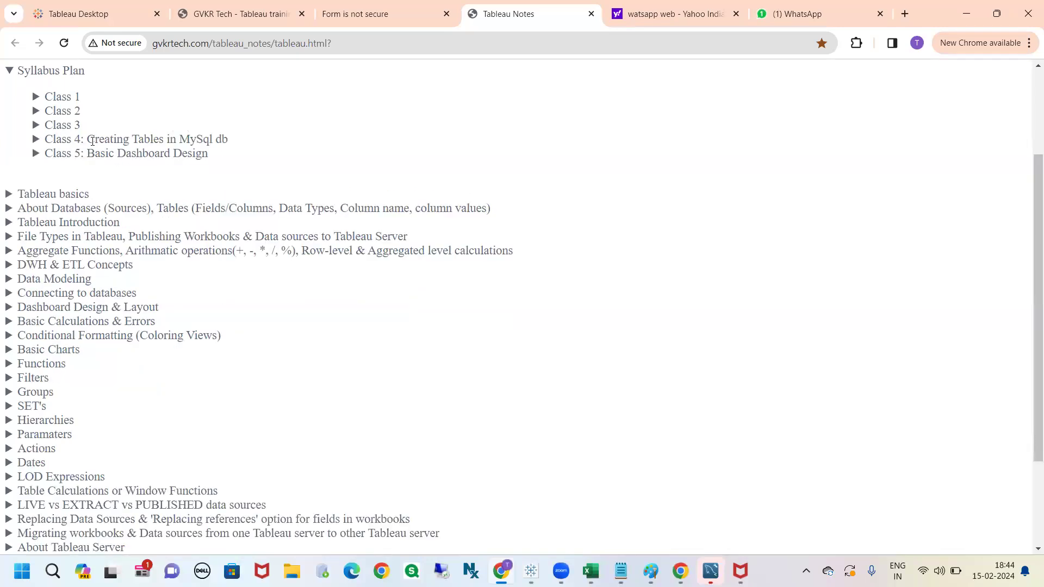
{"action": "left_click", "coordinate": [122, 139]}
{"action": "left_click", "coordinate": [123, 139]}
{"action": "left_click", "coordinate": [117, 152]}
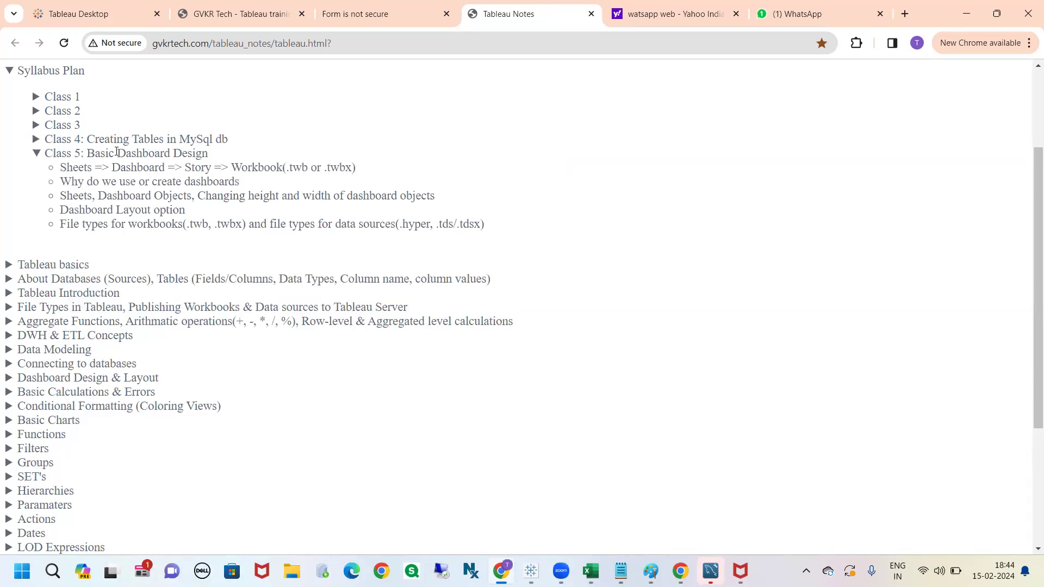
Highlight the Class 4 label, expand Class 4: Creating Tables in MySql db to review its topics, and collapse it
{"action": "left_click", "coordinate": [90, 140]}
{"action": "left_click_drag", "start_coordinate": [87, 140], "coordinate": [46, 146]}
{"action": "left_click", "coordinate": [83, 141]}
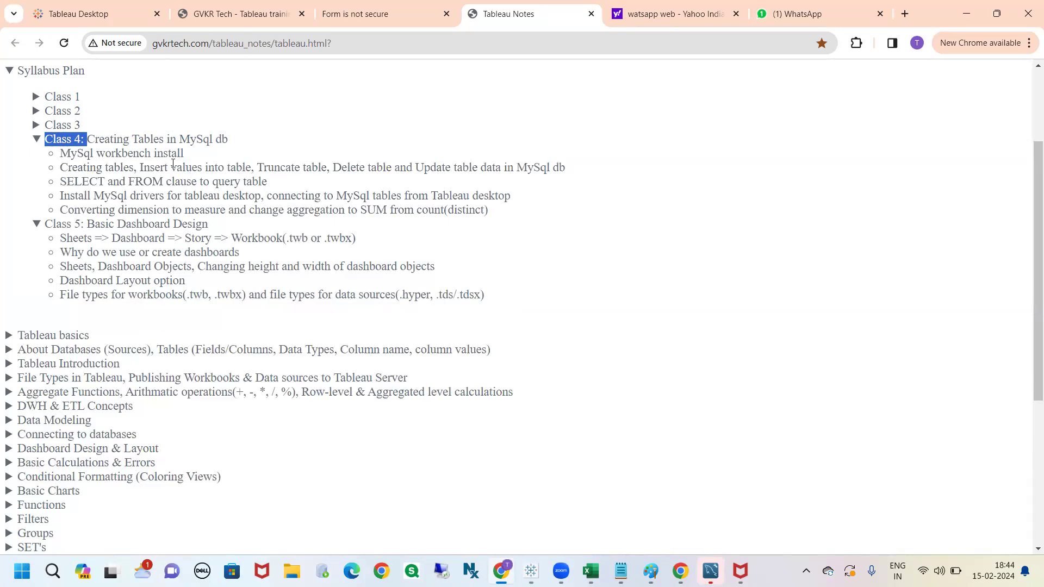
{"action": "left_click", "coordinate": [71, 139]}
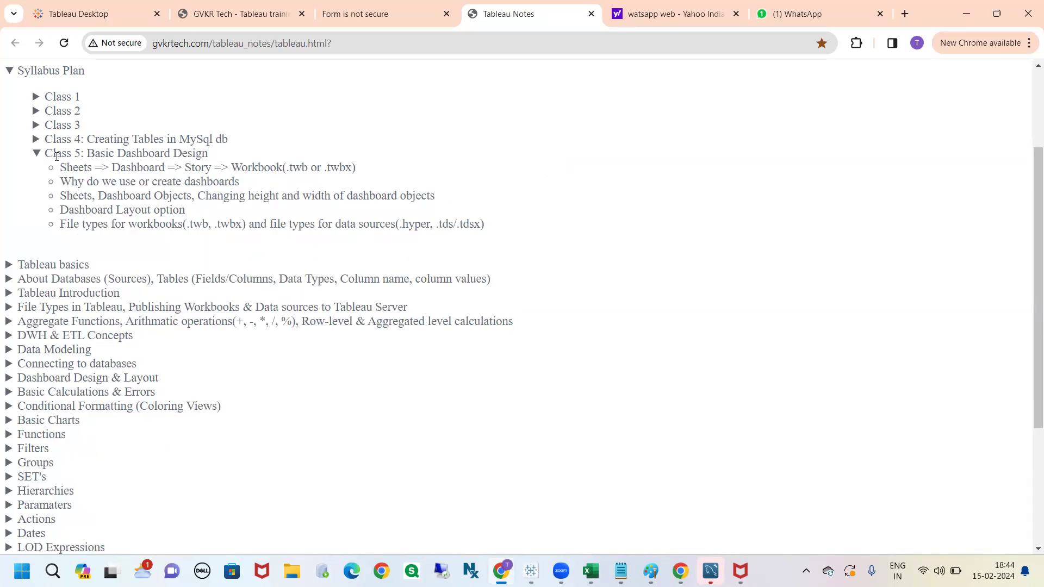
Highlight the Basic Dashboard Design title of Class 5 and toggle its topic list, leaving the list expanded
{"action": "left_click_drag", "start_coordinate": [84, 154], "coordinate": [210, 163]}
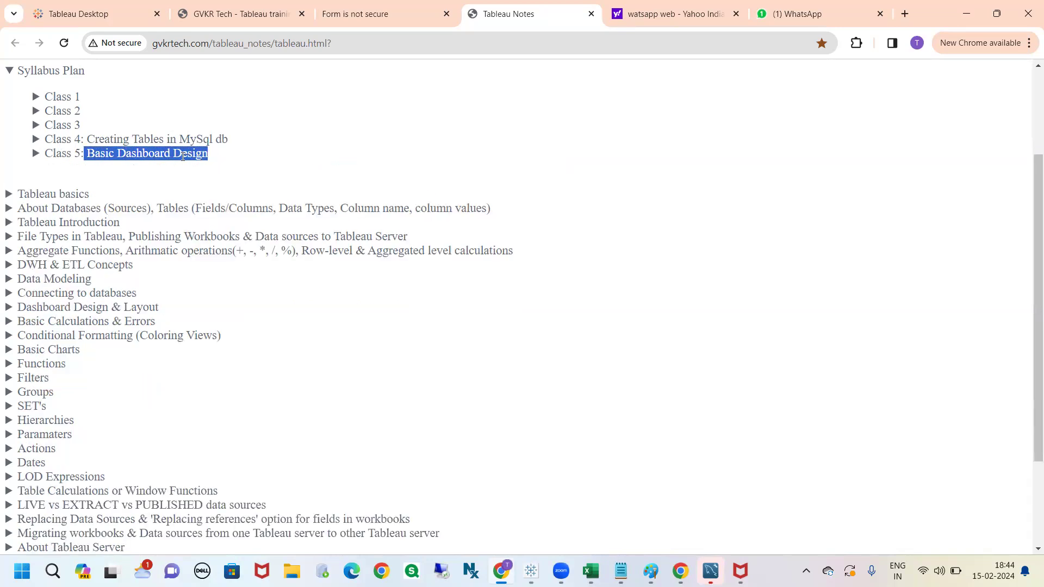
{"action": "left_click", "coordinate": [177, 159]}
{"action": "scroll", "coordinate": [178, 165], "scroll_direction": "down", "scroll_amount": 2}
{"action": "scroll", "coordinate": [175, 169], "scroll_direction": "up", "scroll_amount": 4}
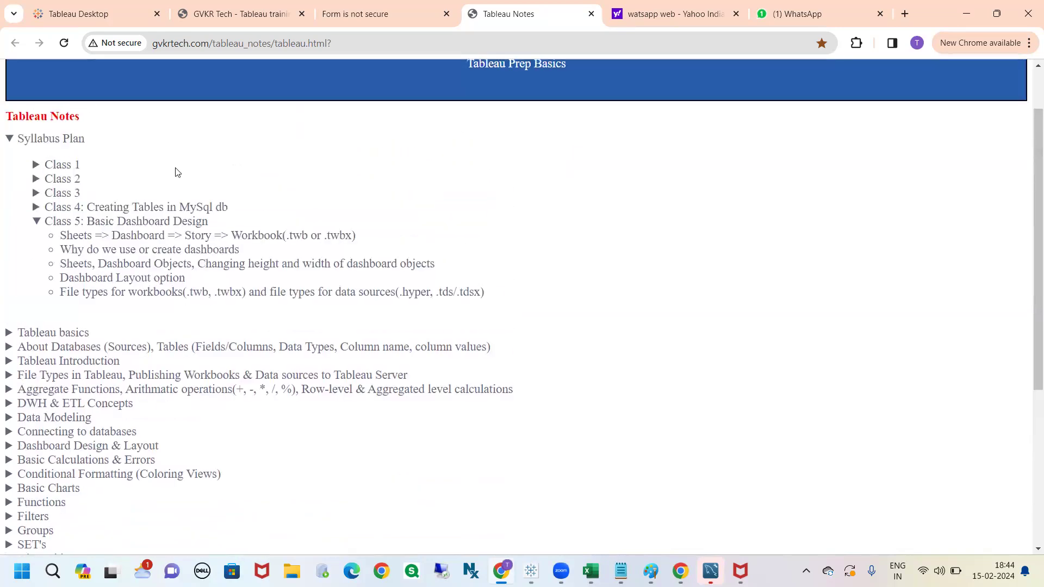
{"action": "left_click", "coordinate": [118, 221]}
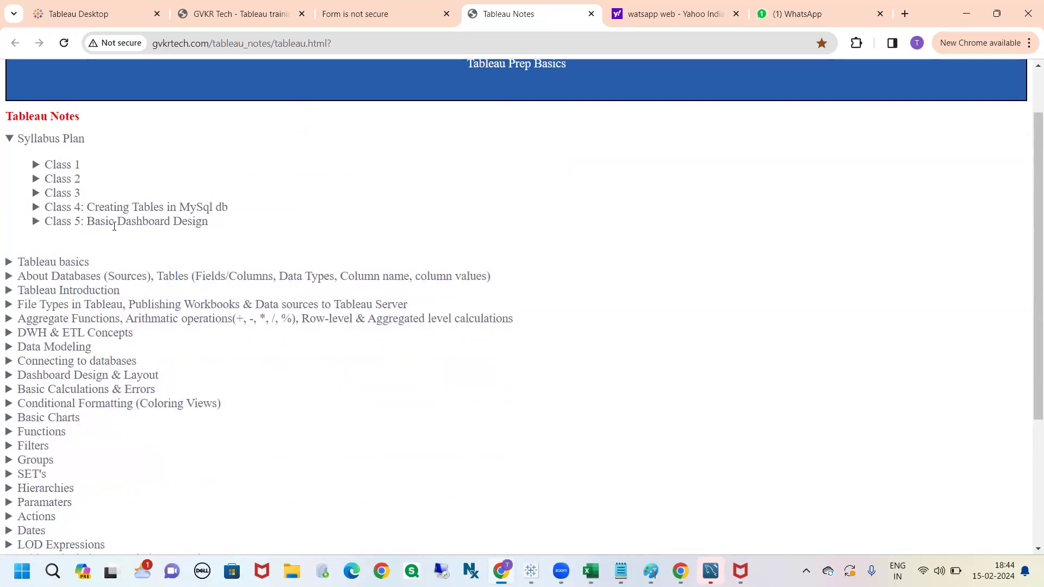
{"action": "left_click", "coordinate": [114, 223]}
{"action": "left_click", "coordinate": [126, 222]}
{"action": "left_click", "coordinate": [128, 223]}
Highlight and expand the Dashboard Design & Layout section of the notes, and glance at its Size entry
{"action": "scroll", "coordinate": [145, 247], "scroll_direction": "down", "scroll_amount": 1}
{"action": "scroll", "coordinate": [146, 248], "scroll_direction": "down", "scroll_amount": 5}
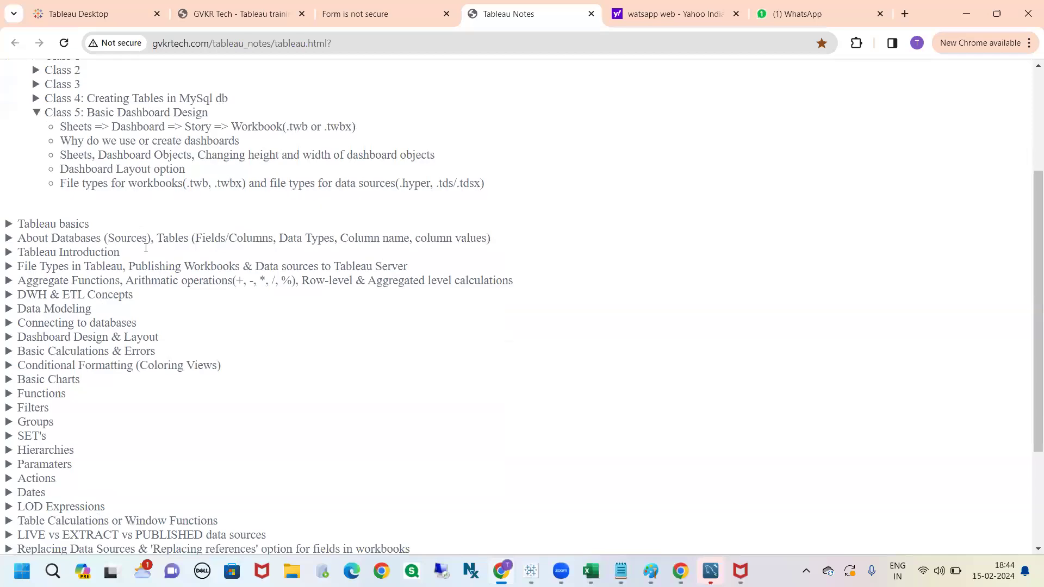
{"action": "scroll", "coordinate": [113, 201], "scroll_direction": "up", "scroll_amount": 1}
{"action": "scroll", "coordinate": [113, 201], "scroll_direction": "up", "scroll_amount": 1}
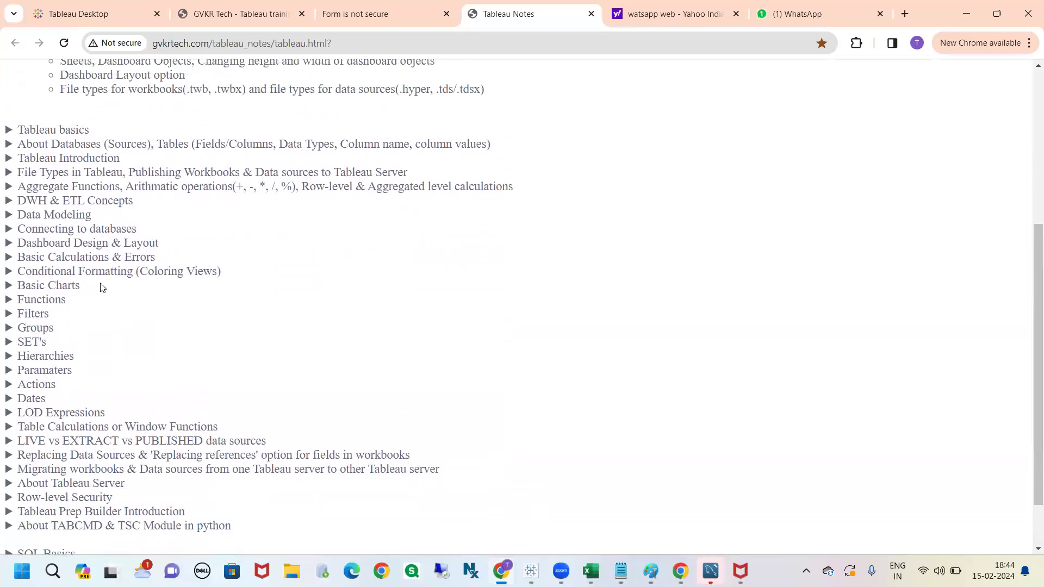
{"action": "left_click_drag", "start_coordinate": [18, 243], "coordinate": [137, 245]}
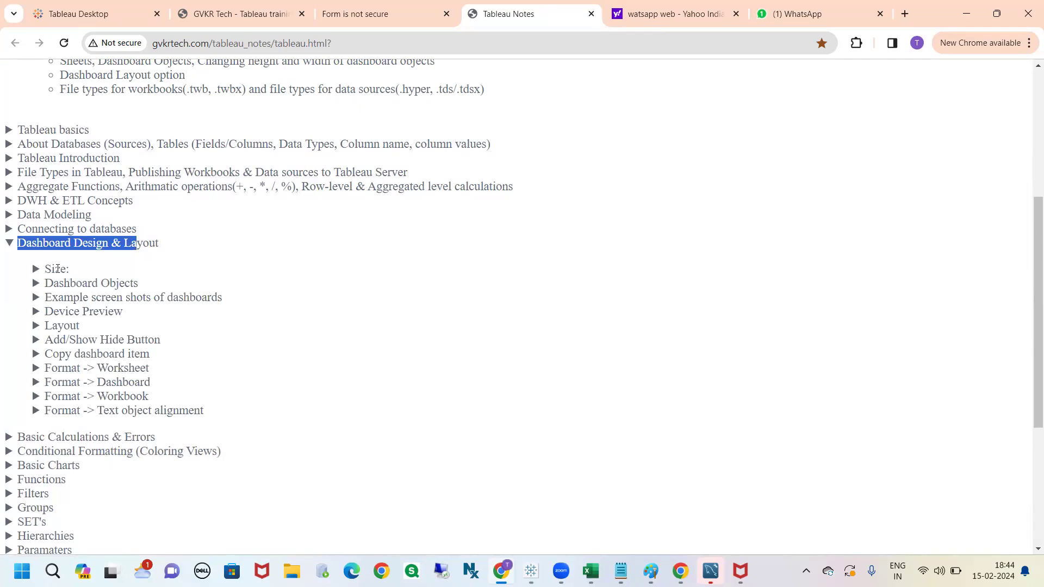
{"action": "left_click", "coordinate": [58, 269]}
{"action": "left_click", "coordinate": [57, 269]}
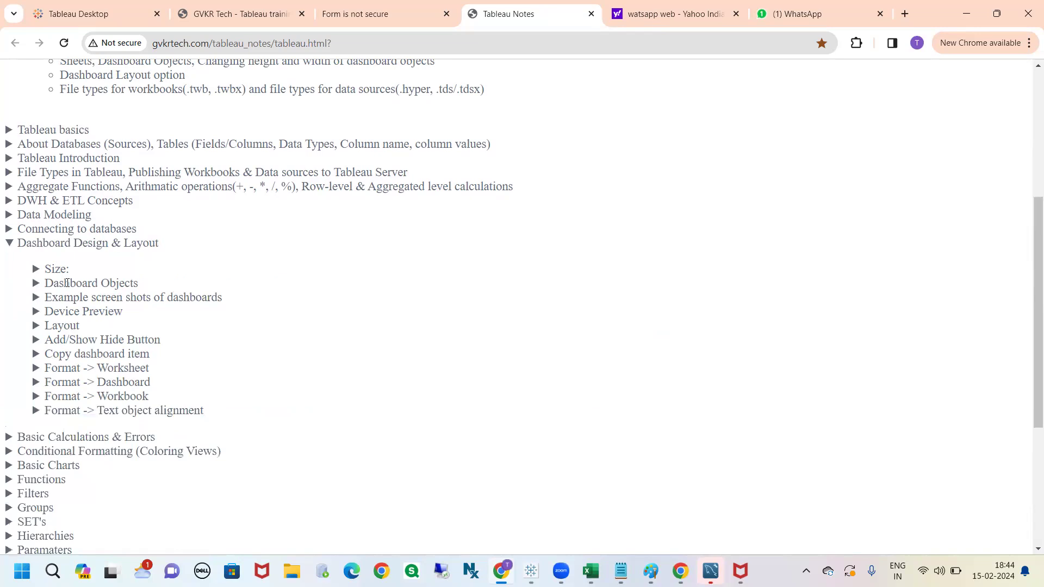
Highlight all subtopics from Size to Text object alignment, and collapse both Dashboard Design & Layout and Class 5
{"action": "scroll", "coordinate": [67, 283], "scroll_direction": "down", "scroll_amount": 1}
{"action": "left_click_drag", "start_coordinate": [212, 350], "coordinate": [42, 204]}
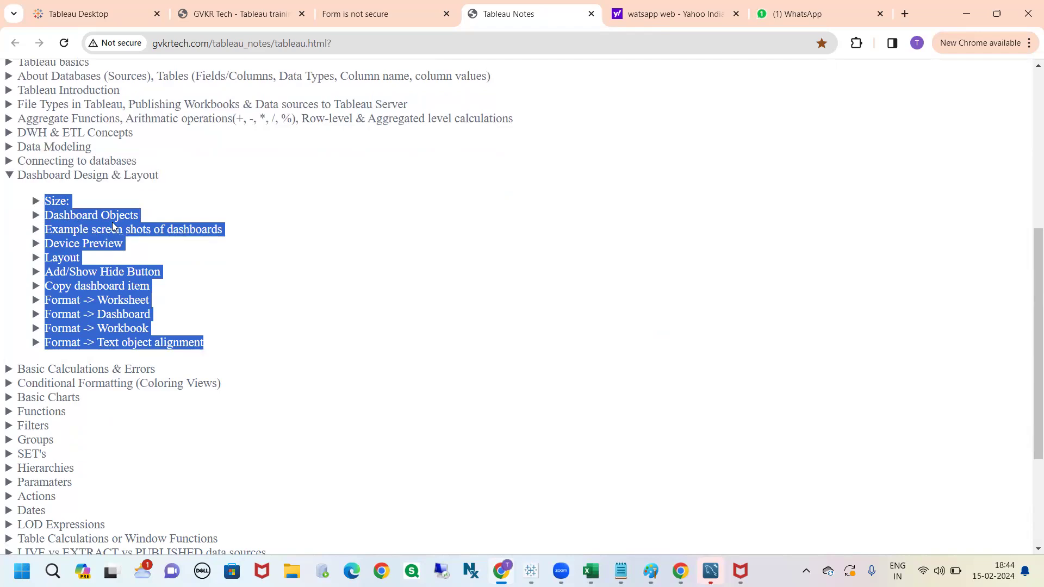
{"action": "left_click", "coordinate": [82, 179]}
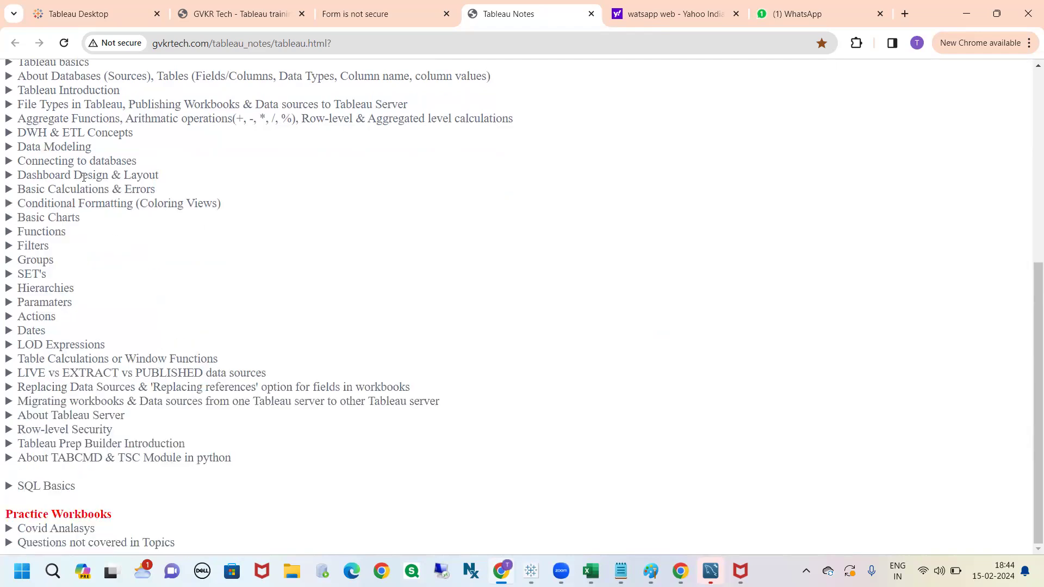
{"action": "scroll", "coordinate": [117, 220], "scroll_direction": "up", "scroll_amount": 5}
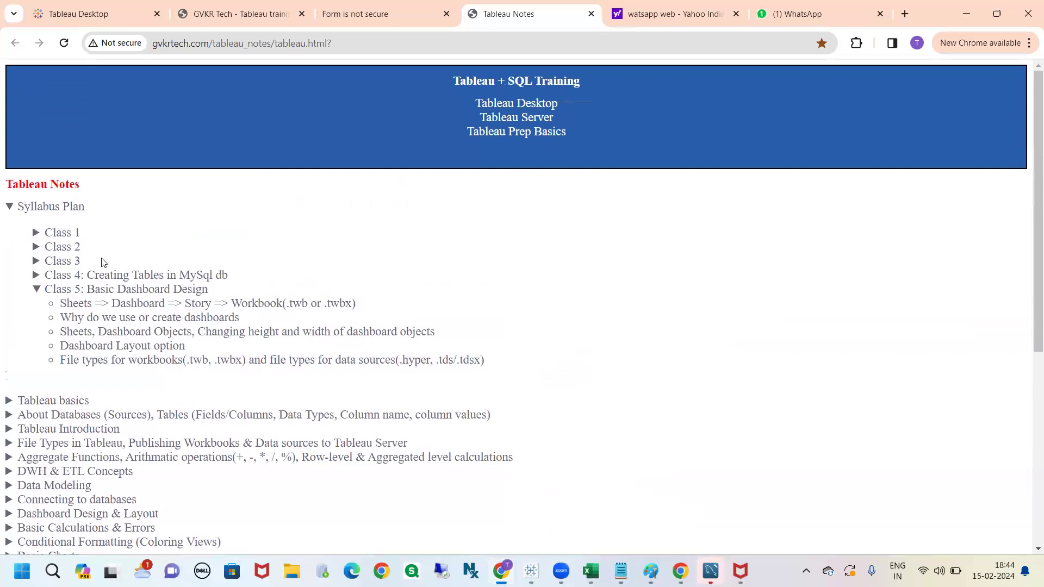
{"action": "left_click", "coordinate": [114, 288]}
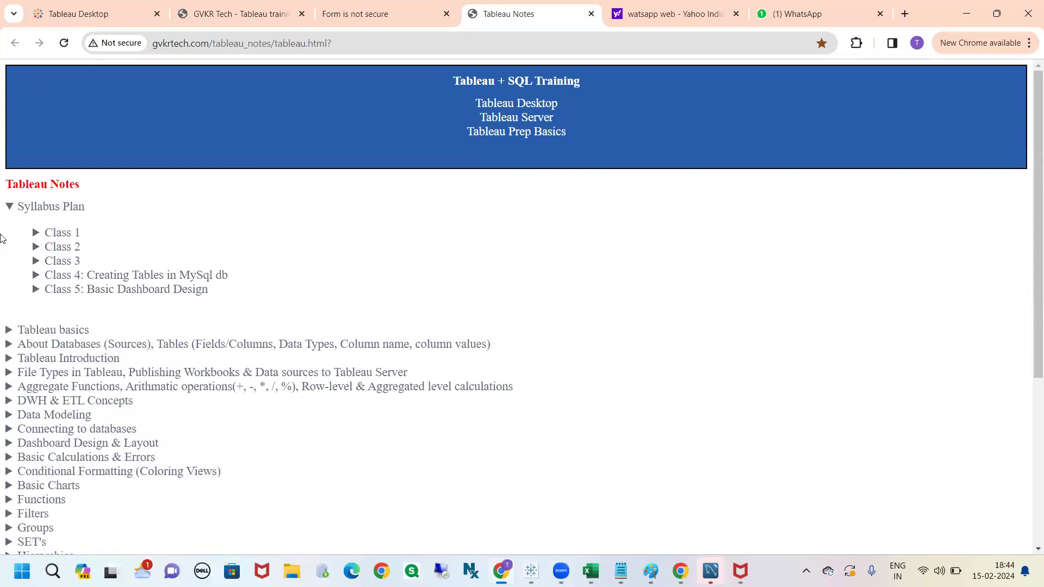